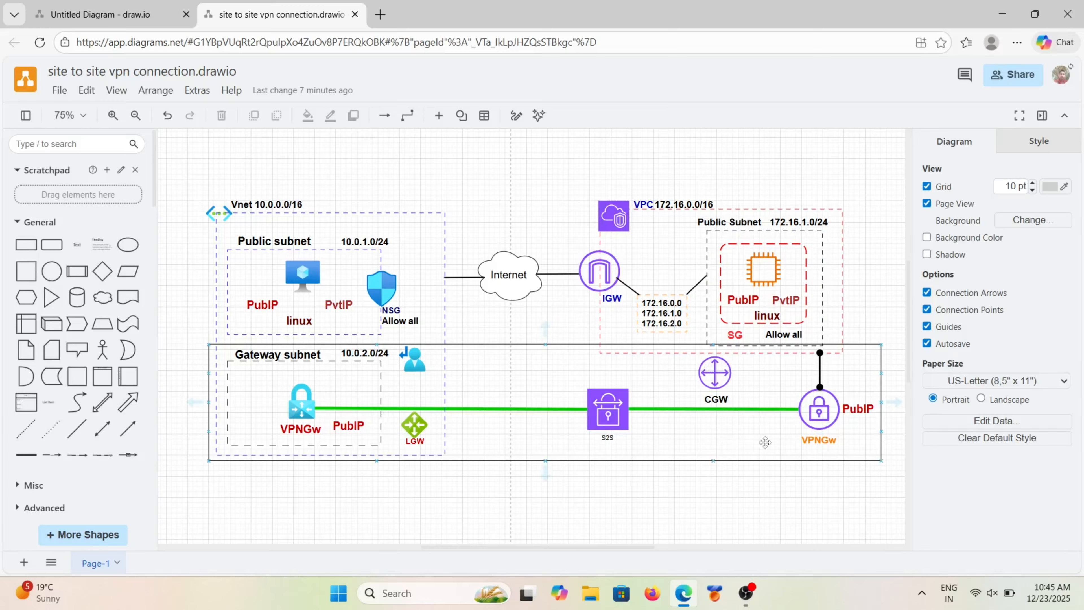
Step: Turn off the grid in the site to site VPN connection diagram
left_click(927, 186)
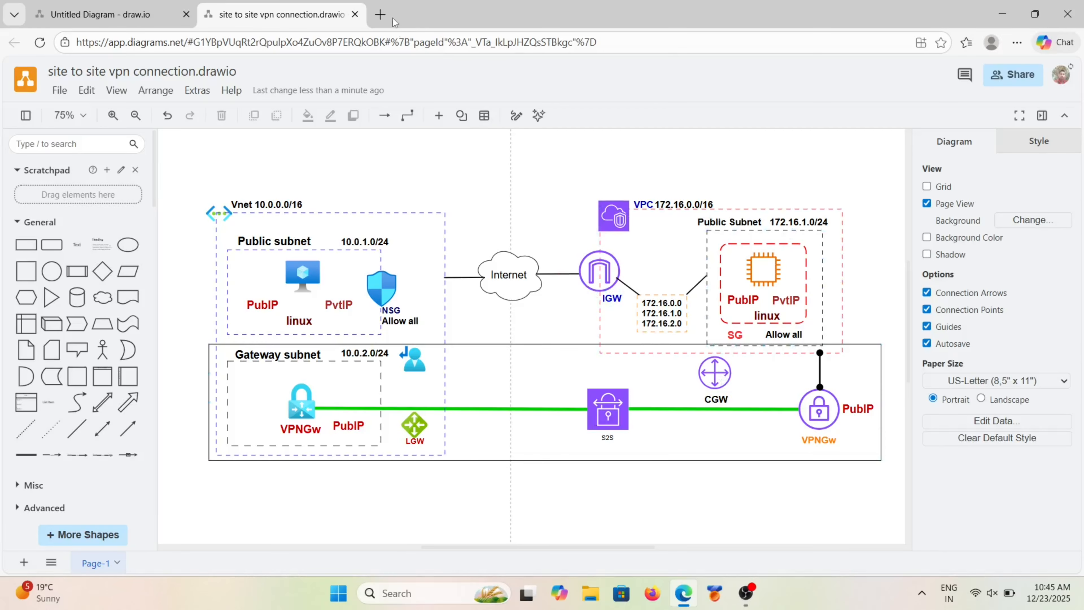
Step: Search the web for "azure portal login" in a new tab and sign in to Microsoft Azure with the Outlook account
left_click(380, 15)
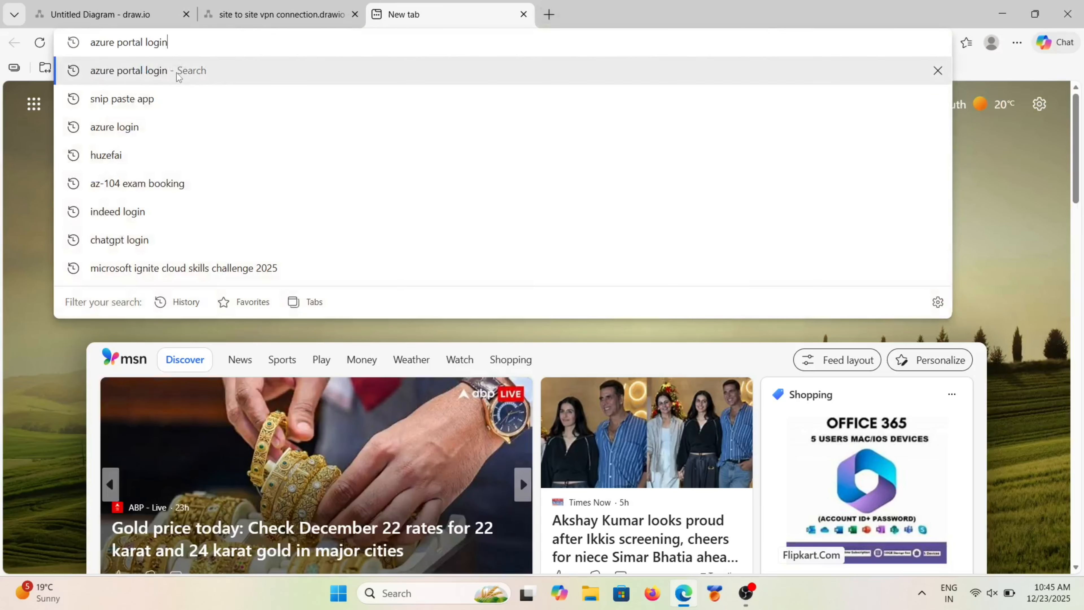
left_click(171, 70)
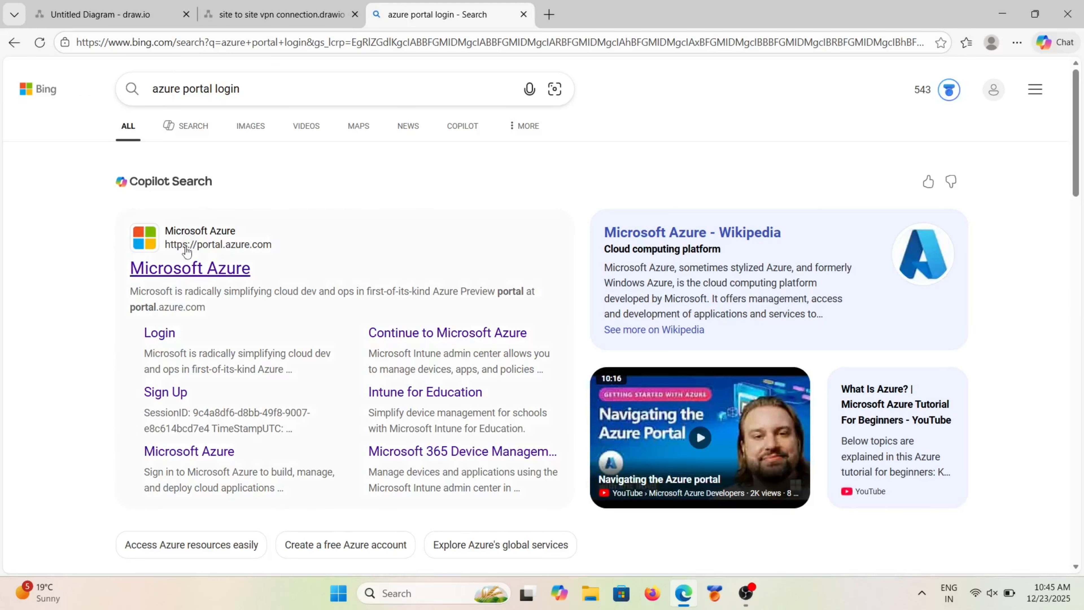
left_click(189, 268)
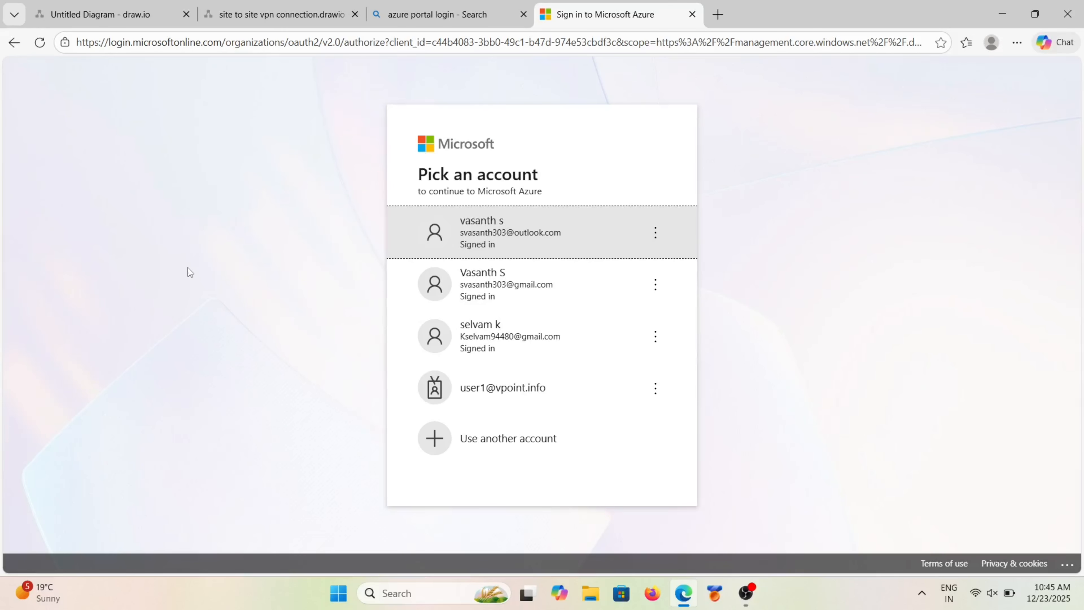
left_click(514, 236)
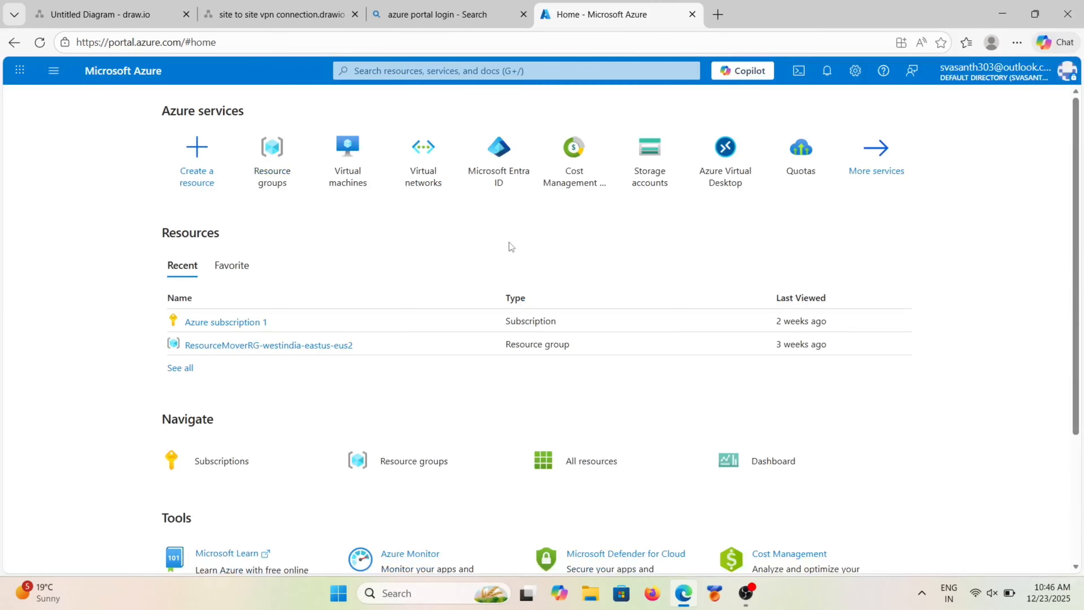
Step: Open the resource groups list in the Azure portal and start creating a new resource group
left_click(269, 162)
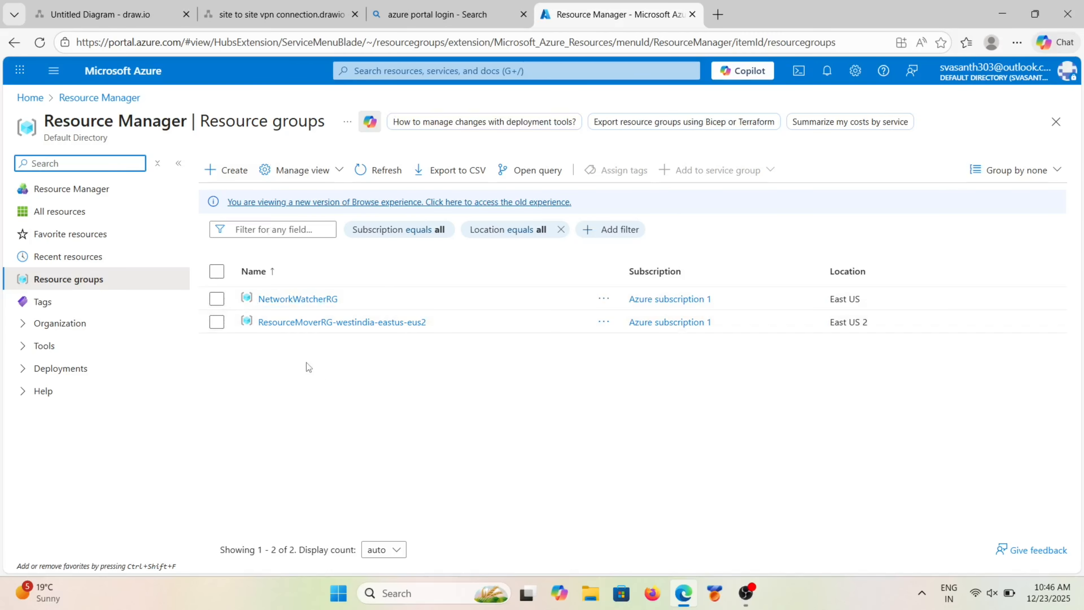
left_click(279, 14)
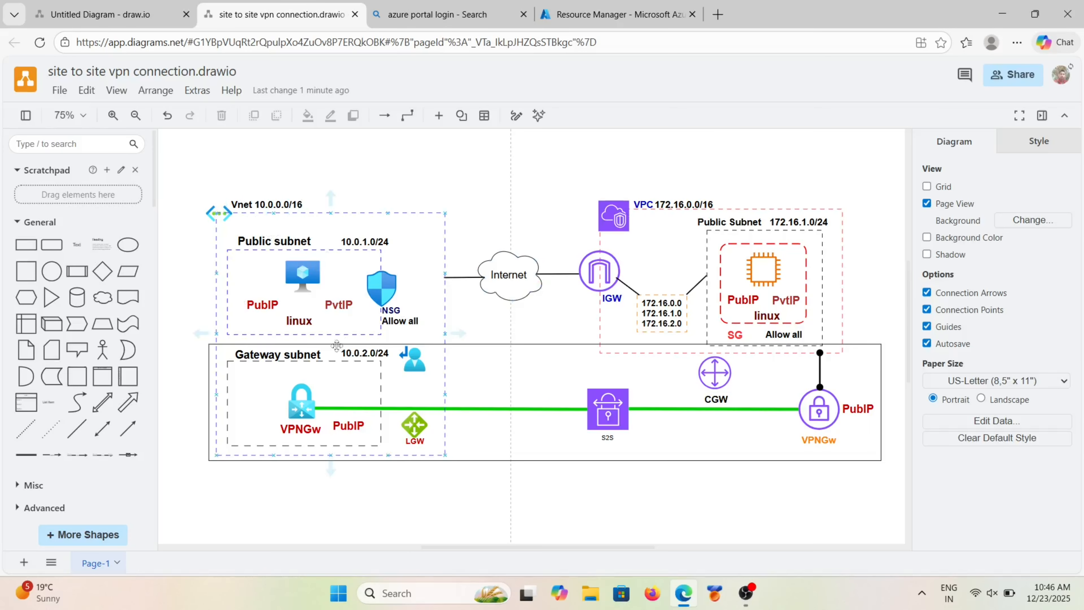
left_click(369, 418)
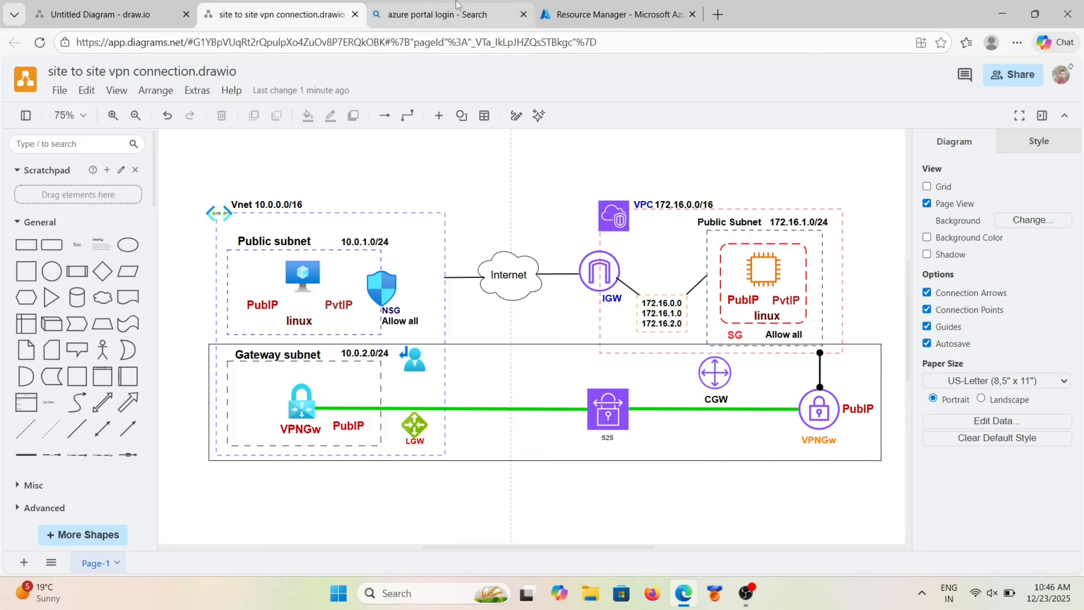
left_click(593, 16)
left_click(225, 171)
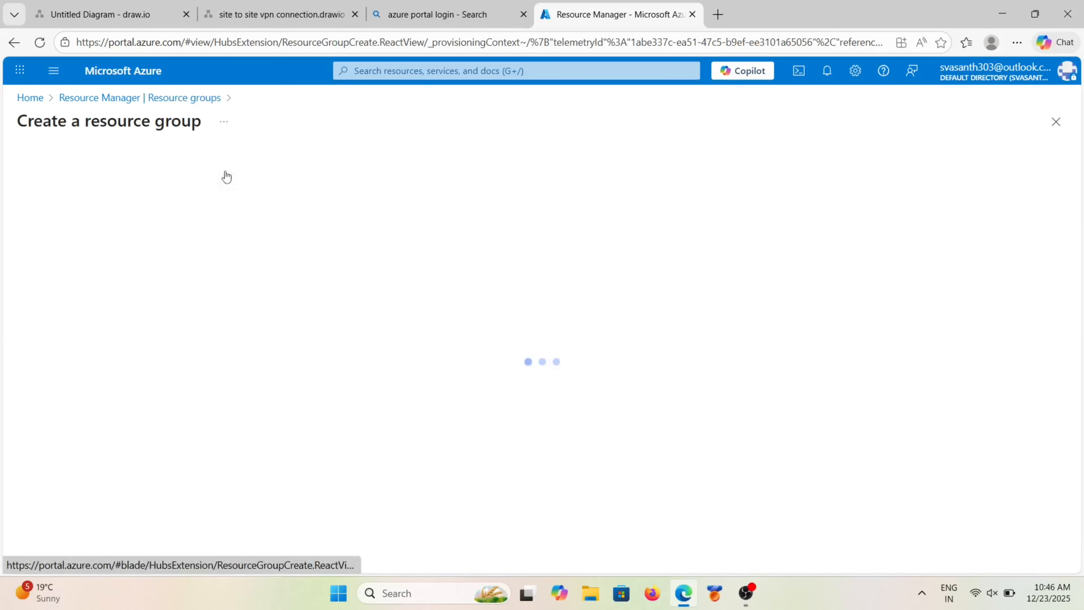
left_click(220, 290)
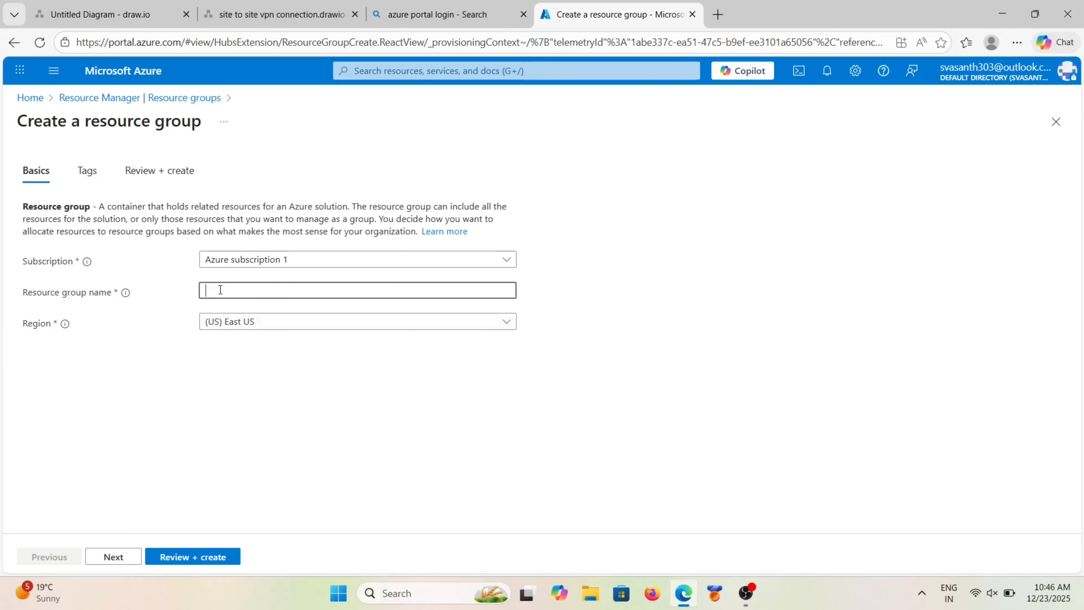
Step: Return to the site to site VPN diagram, launch Snipaste and start a screen snip
left_click(276, 17)
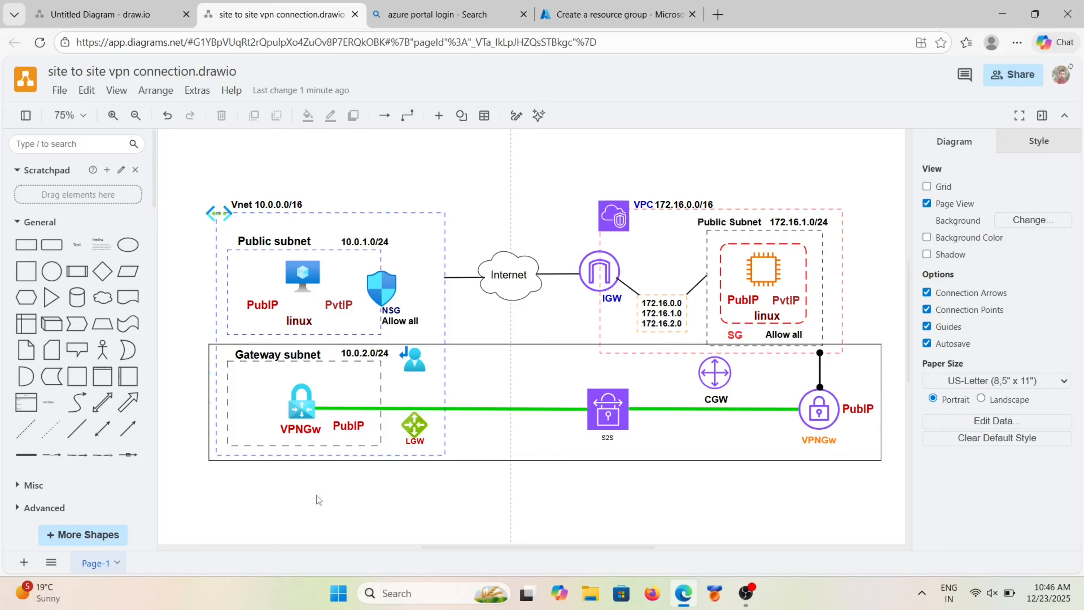
left_click(411, 594)
type("sn")
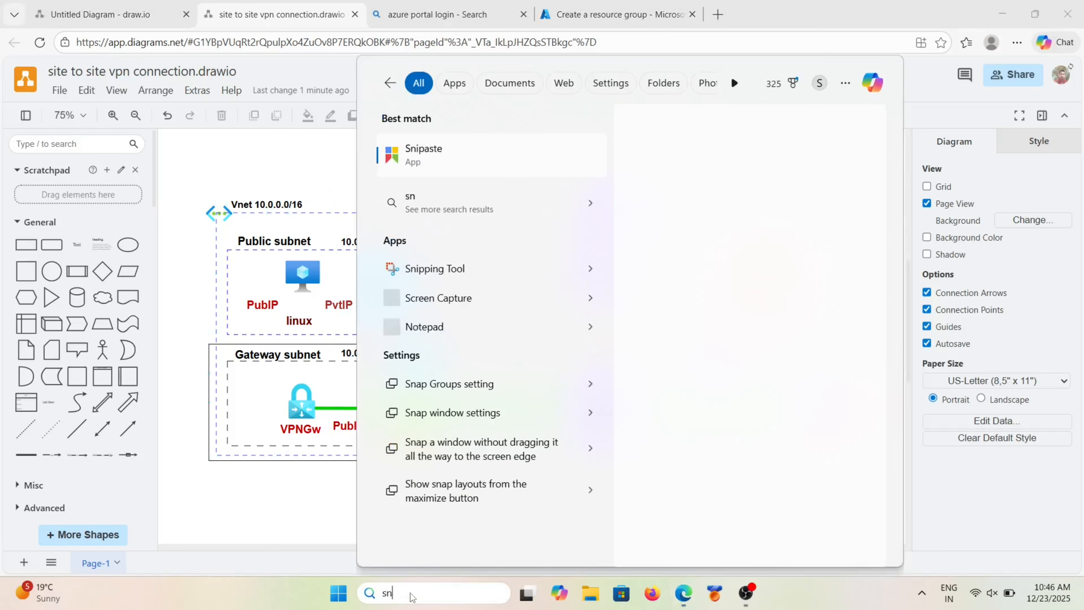
type("ip")
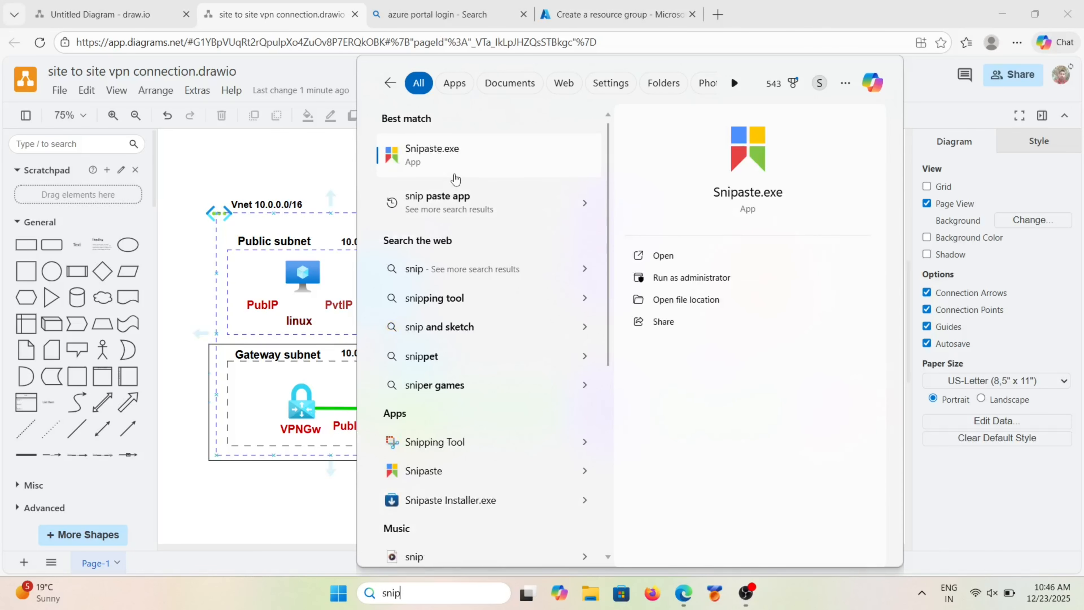
left_click(455, 175)
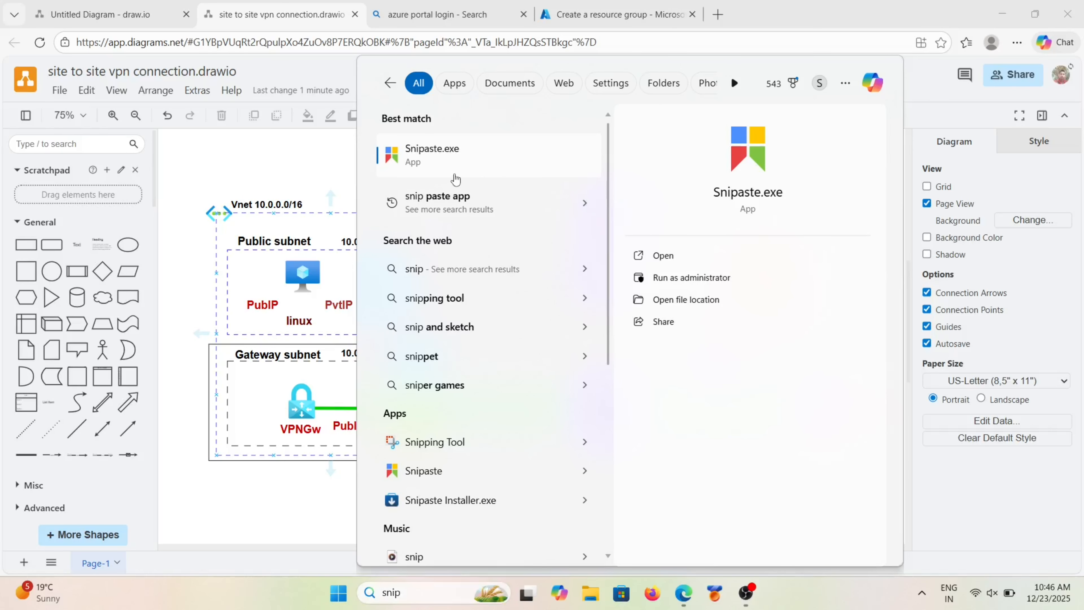
left_click(922, 593)
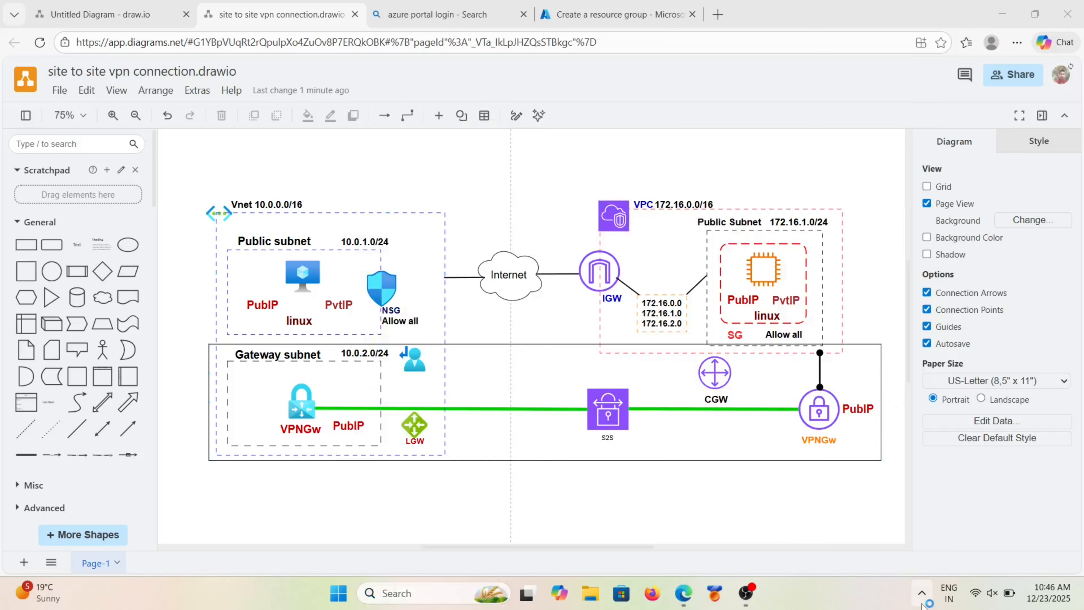
left_click(893, 495)
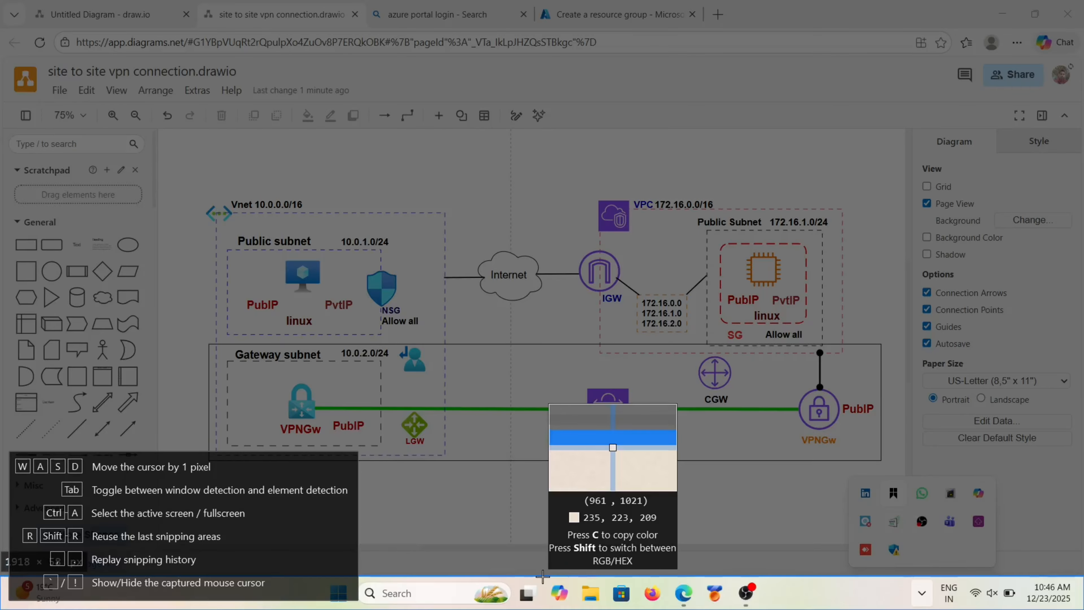
Step: Capture the whole VPN diagram in a snip of about 1219 × 482 px and pin it on screen
mouse_move(543, 577)
left_mouse_down()
mouse_move(542, 550)
mouse_move(253, 275)
mouse_move(176, 154)
left_mouse_up()
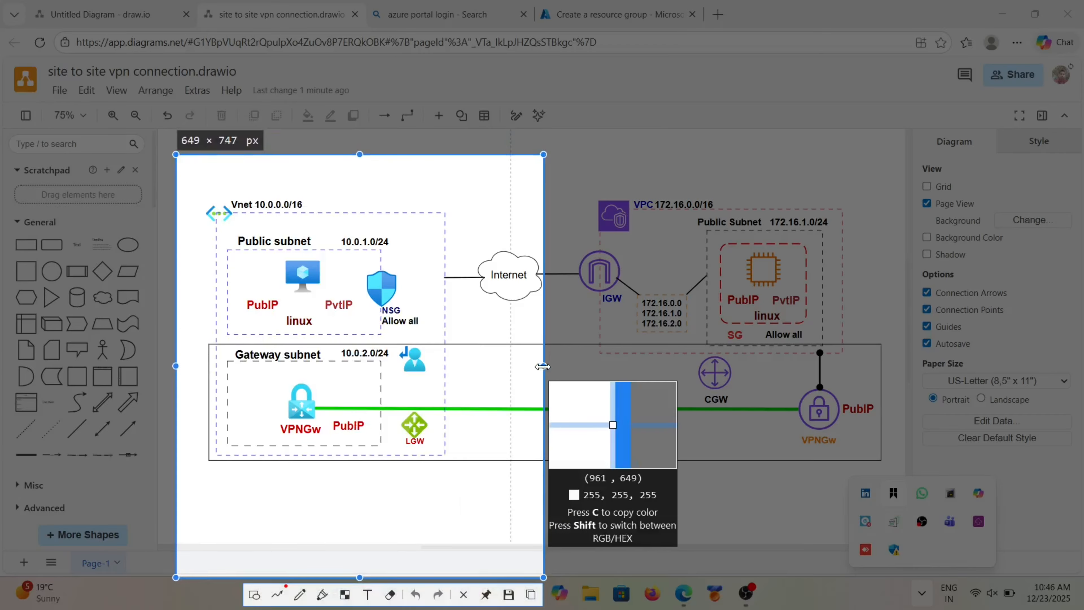
left_click_drag(541, 368, 893, 366)
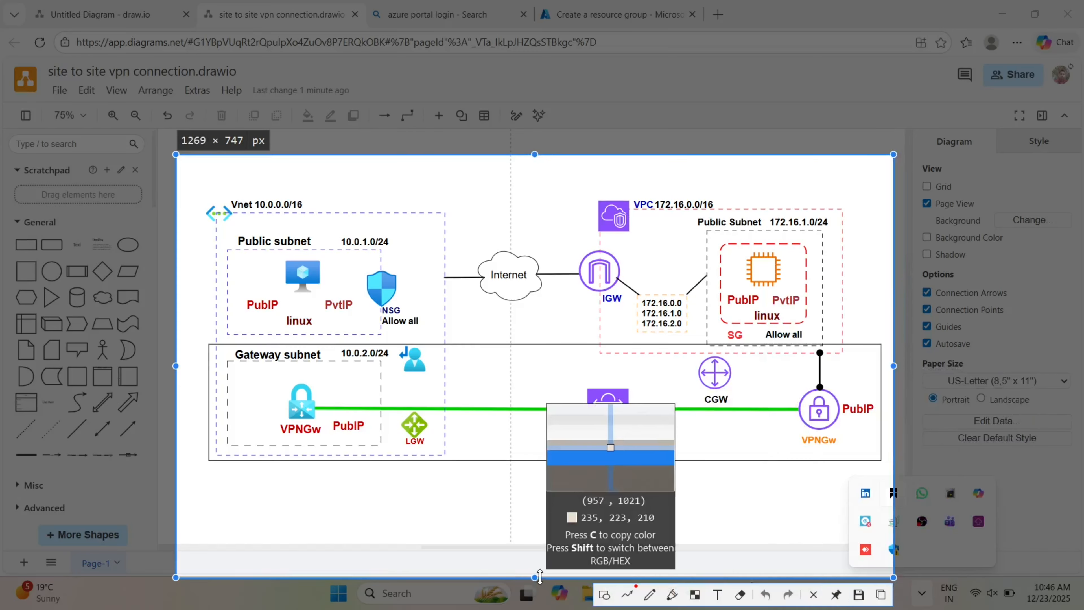
left_click_drag(539, 575, 539, 466)
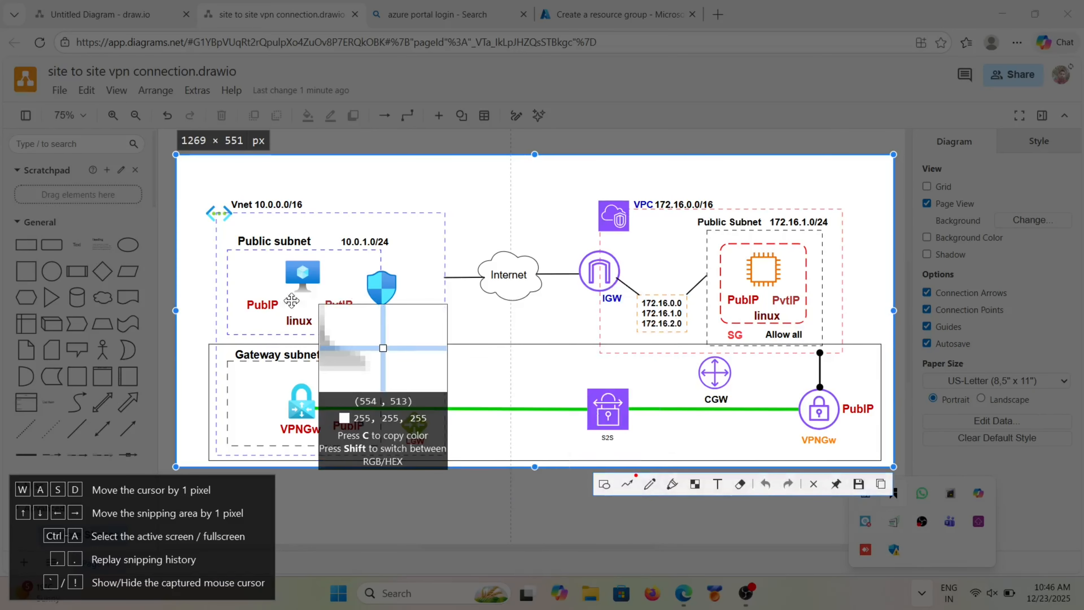
left_click_drag(176, 329, 208, 311)
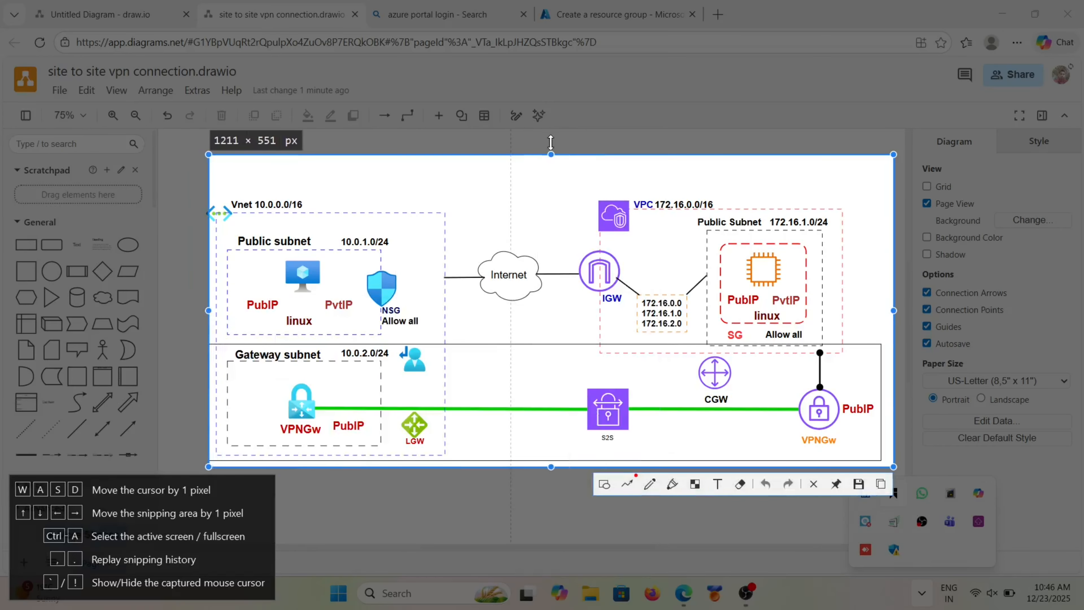
left_click_drag(551, 154, 549, 193)
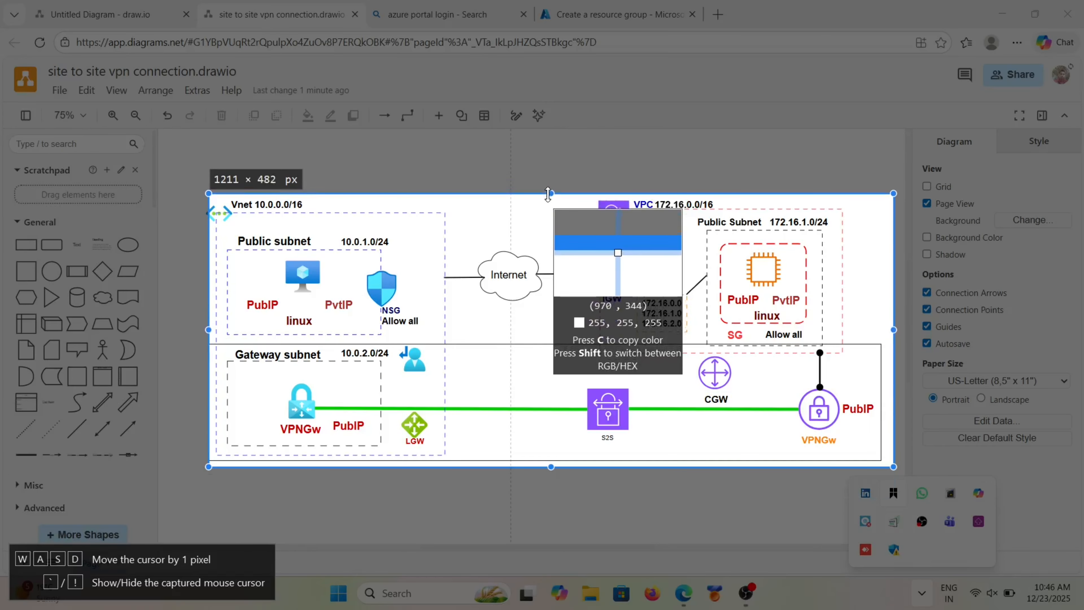
left_click_drag(208, 328, 204, 329)
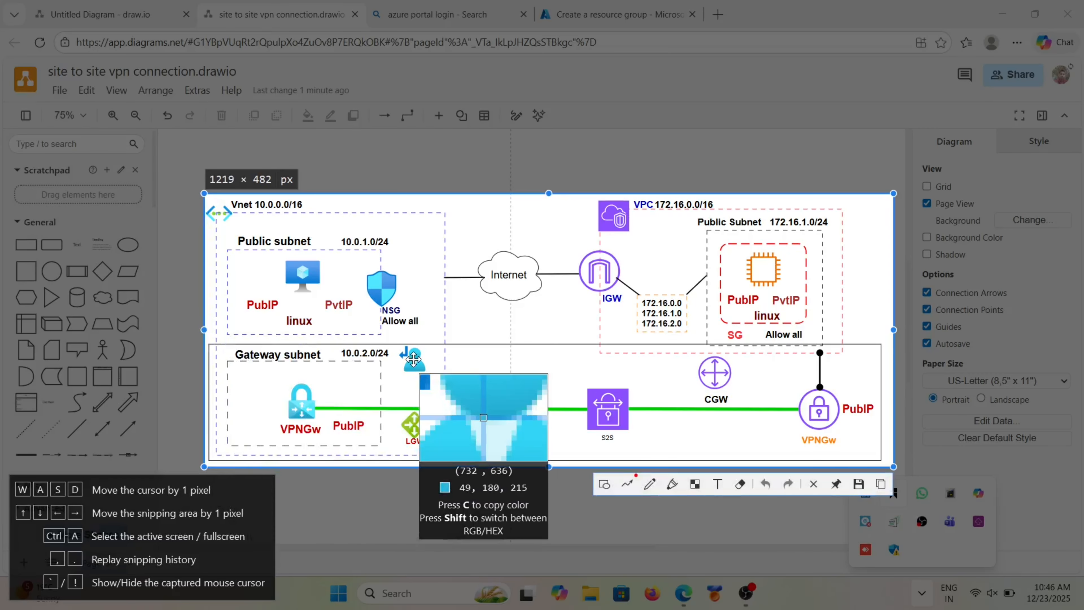
key("ctrl+t")
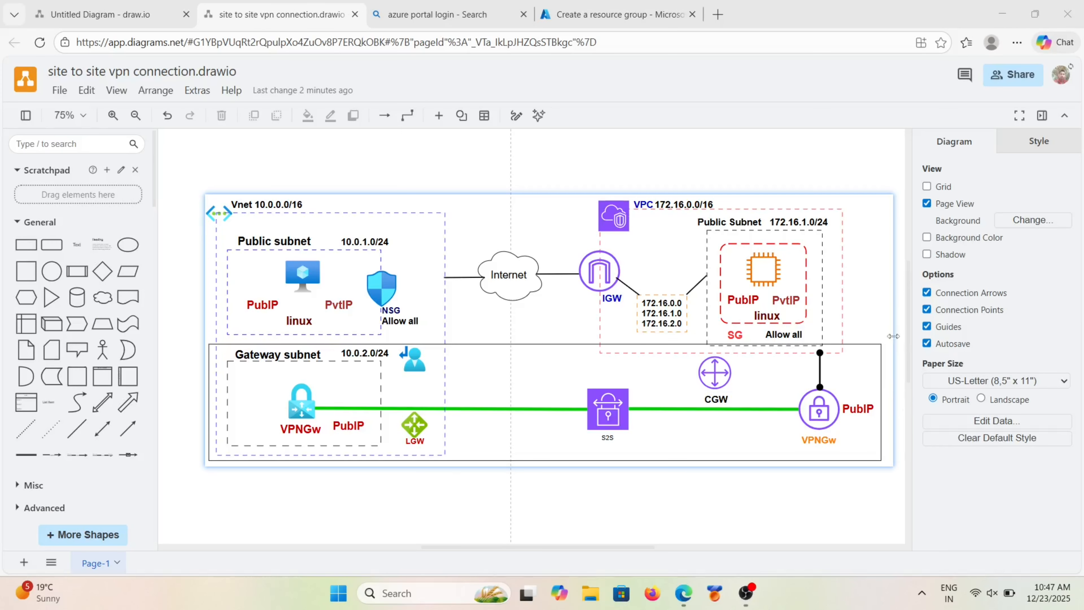
Step: Shrink the pinned diagram image and place it above the form on the Azure Create a resource group page
left_click_drag(893, 336, 550, 293)
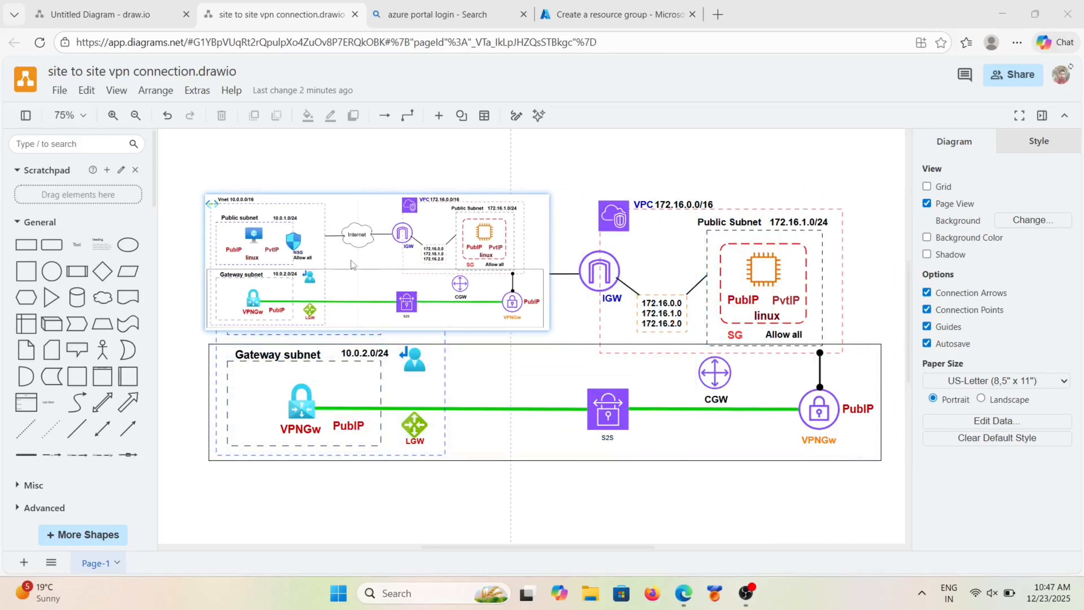
left_click_drag(373, 265, 934, 76)
left_click(584, 16)
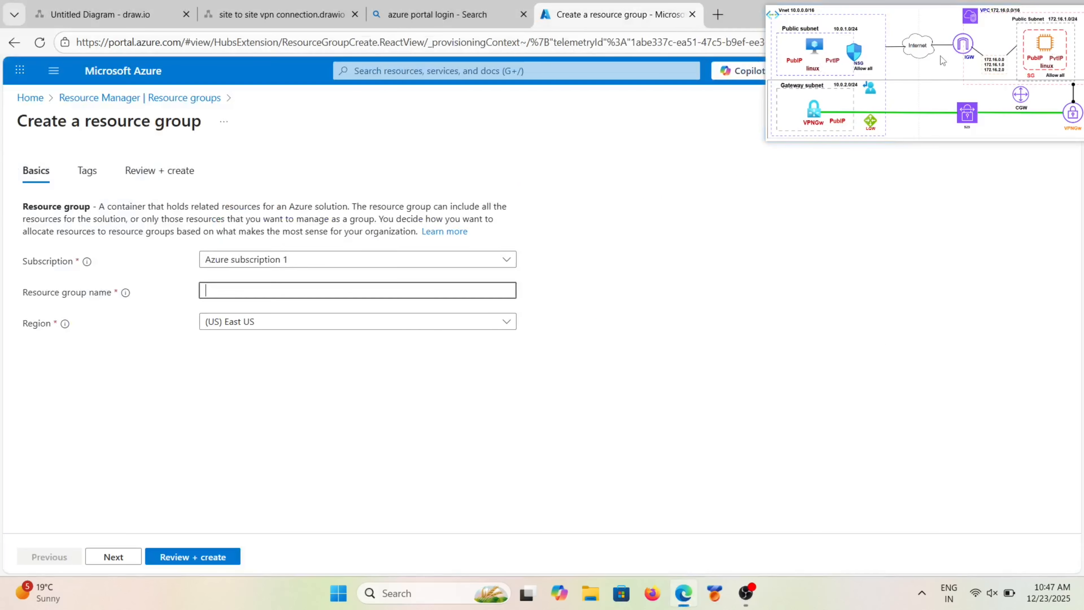
left_click_drag(941, 56, 525, 74)
left_click_drag(517, 157, 522, 187)
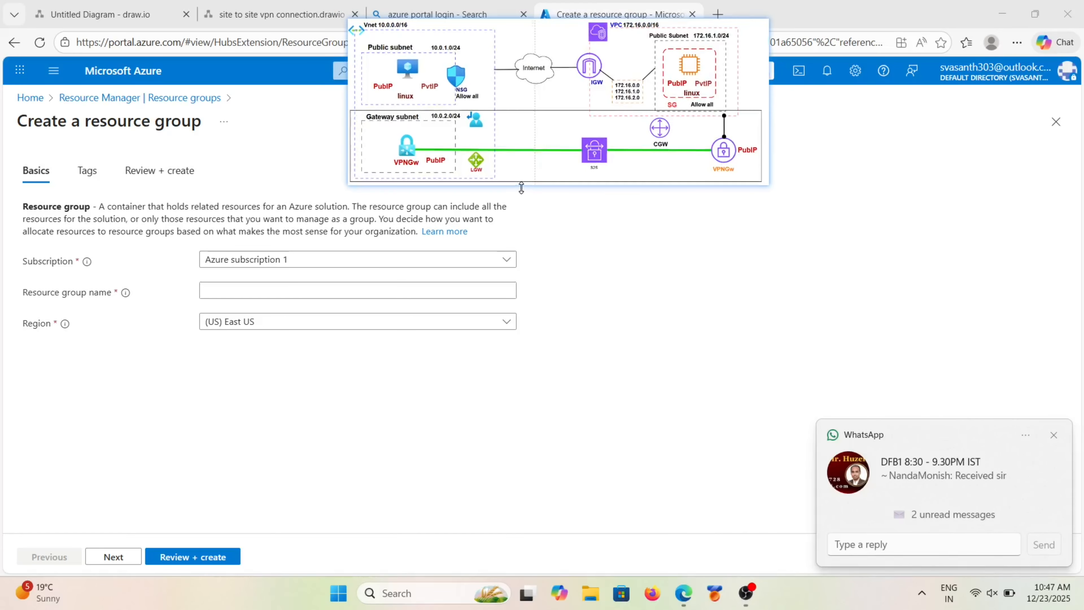
Step: Name the resource group Test-RG, keep the region (US) East US, and create it
left_click(272, 290)
type("Test-")
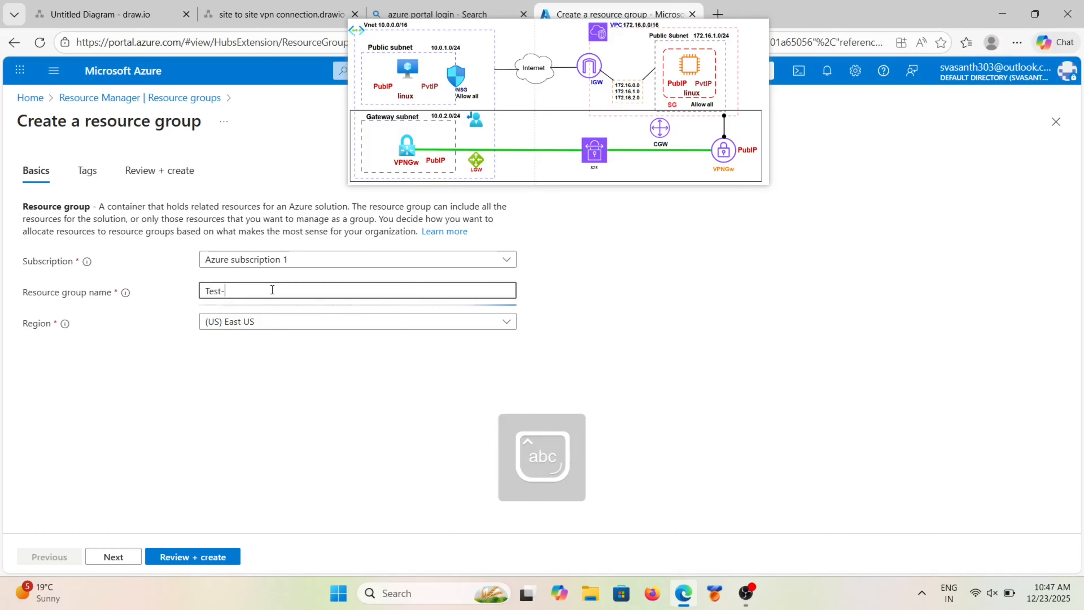
key("Caps_Lock")
type("RG")
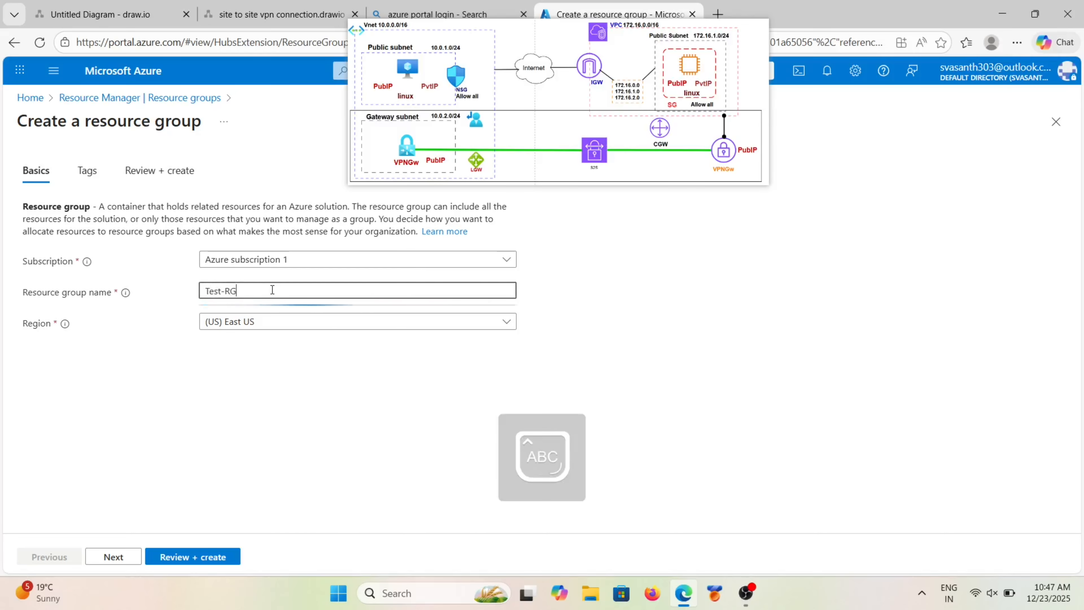
left_click(292, 325)
left_click(329, 373)
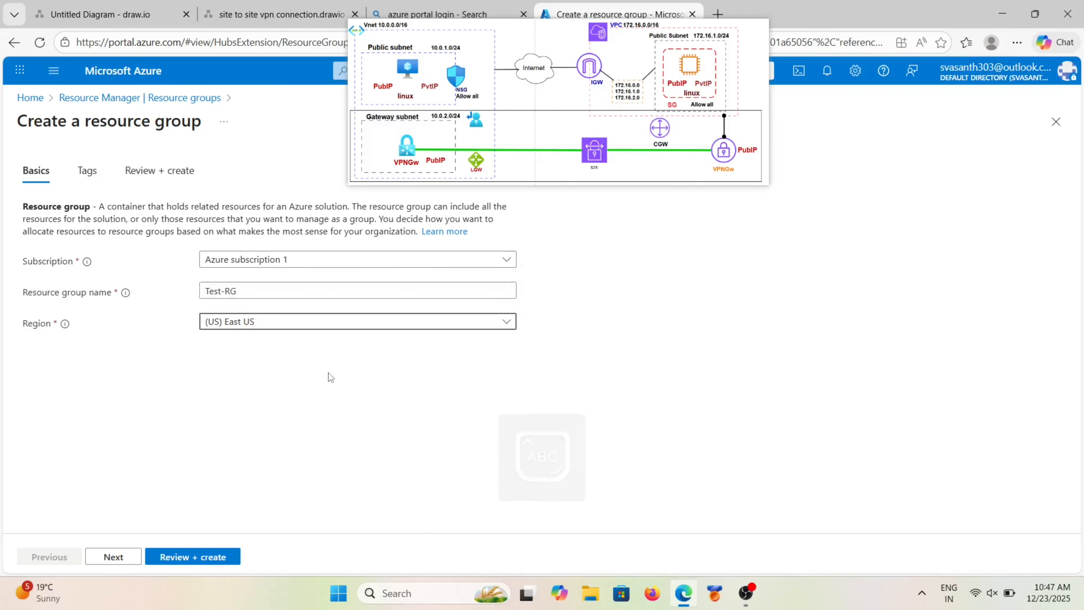
left_click(204, 556)
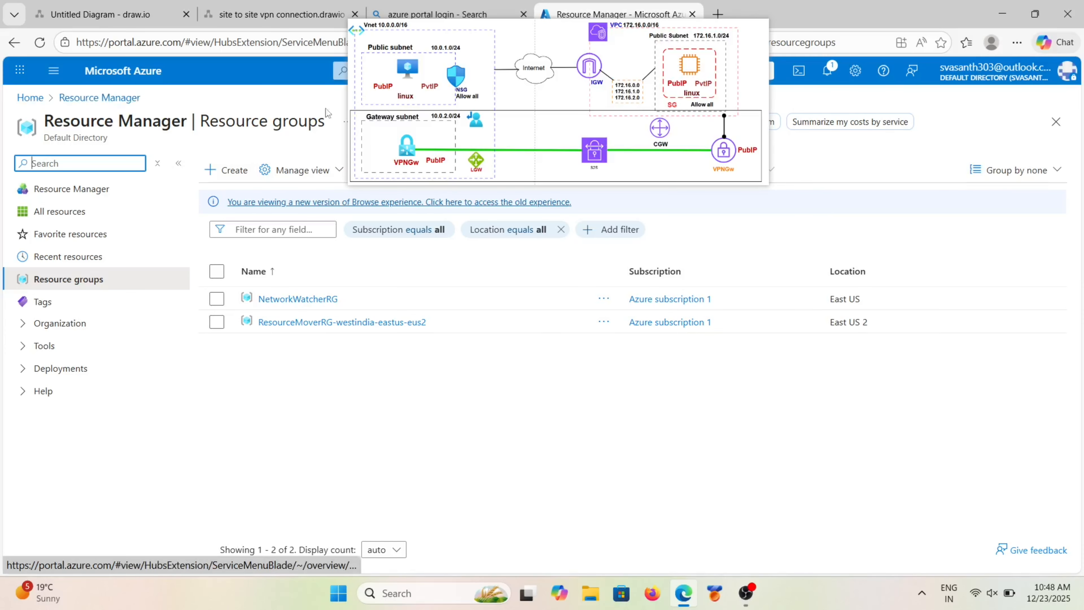
Step: Go to the virtual networks service from the Azure home page and start creating a virtual network
left_click(104, 99)
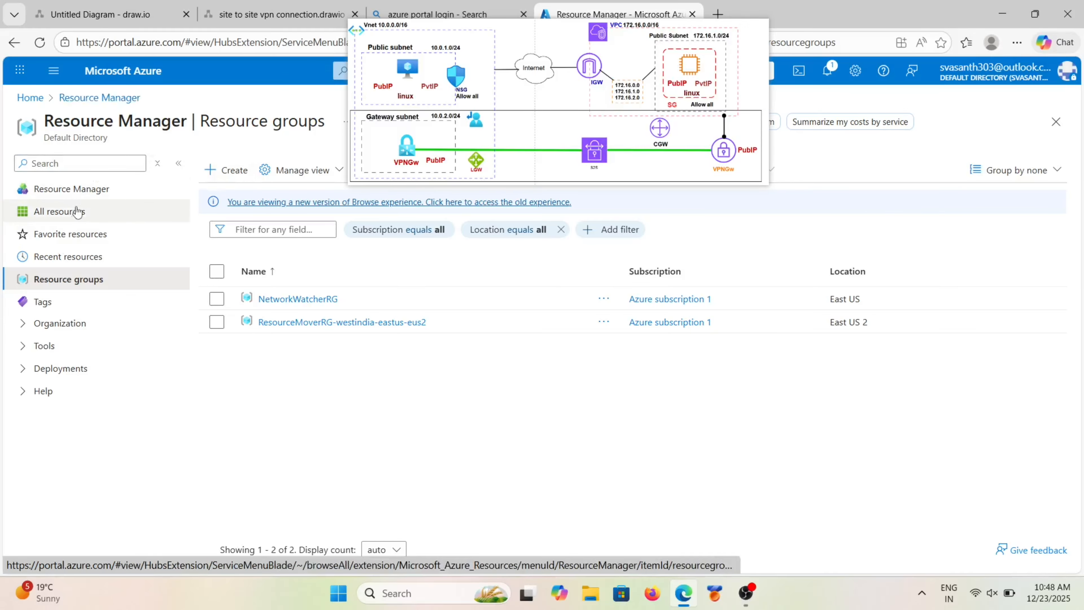
left_click(29, 99)
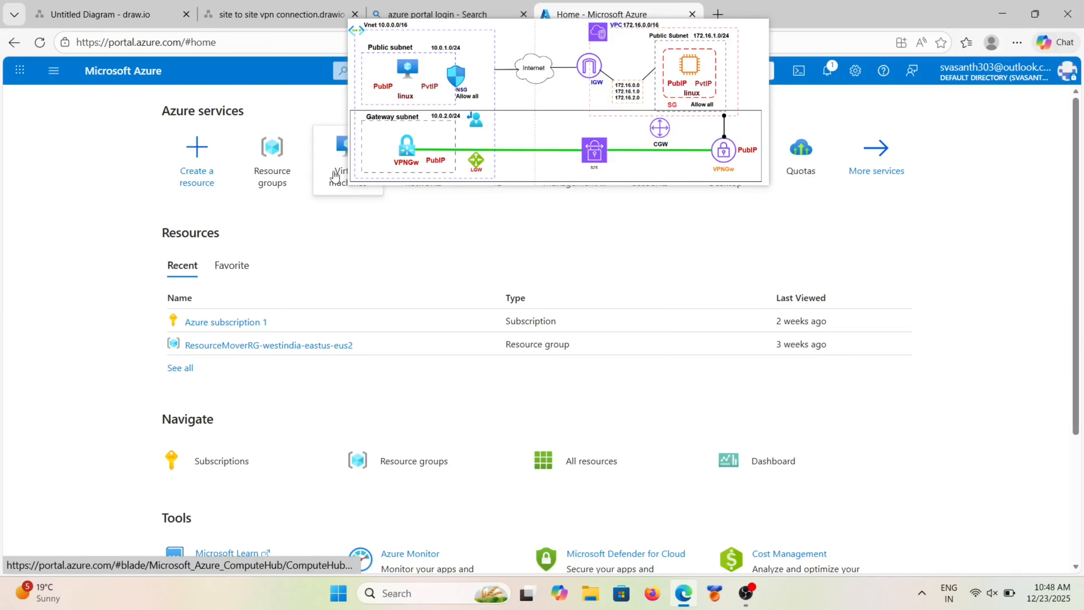
left_click(54, 79)
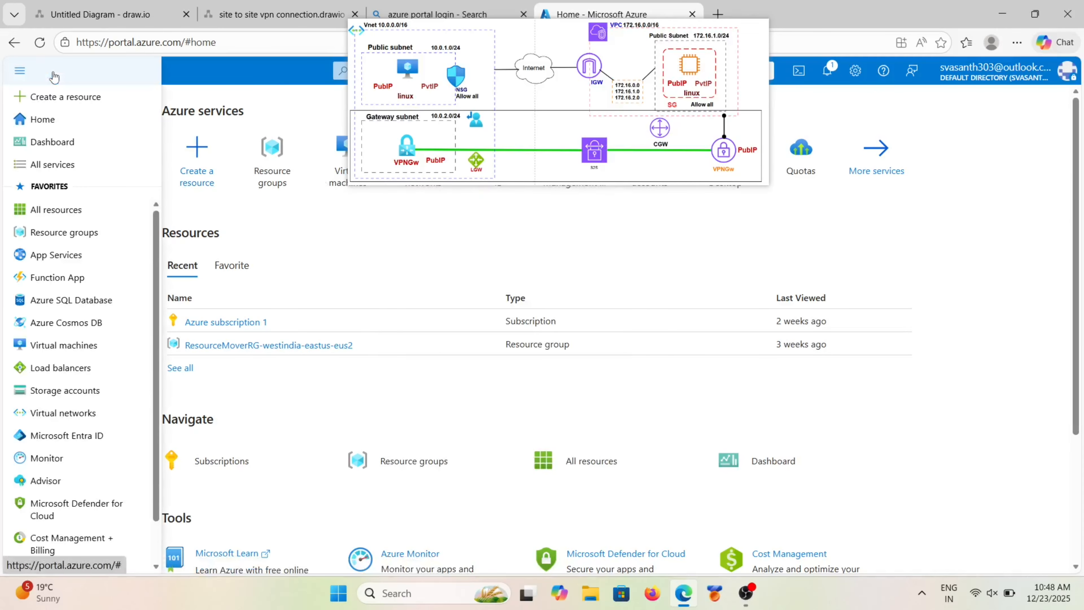
left_click(59, 413)
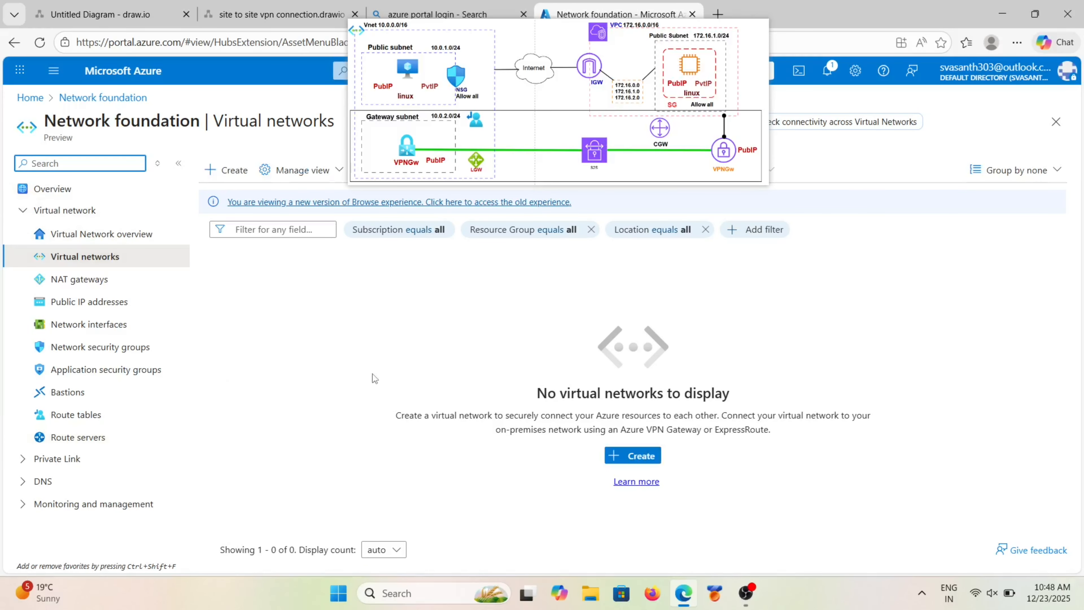
left_click(625, 466)
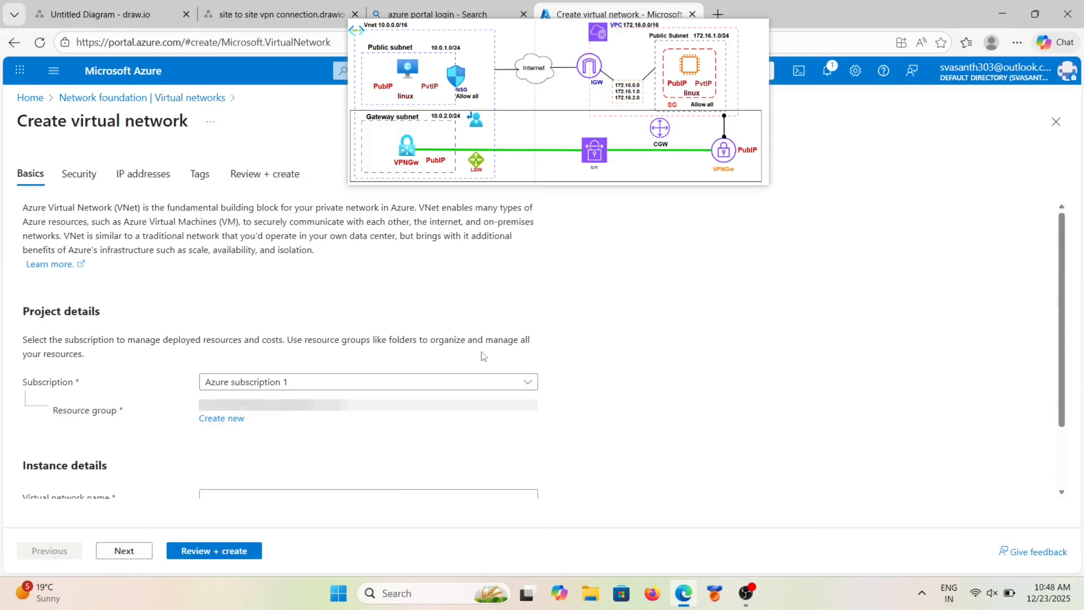
Step: Name the virtual network Test-vnet and assign it to the Test-RG resource group
left_click(287, 422)
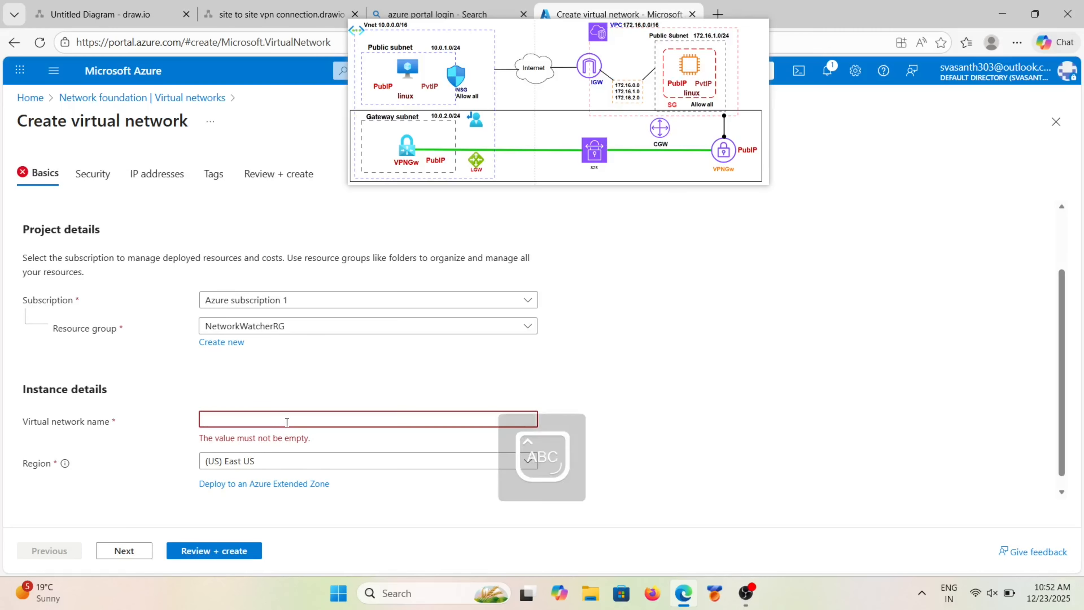
type("T")
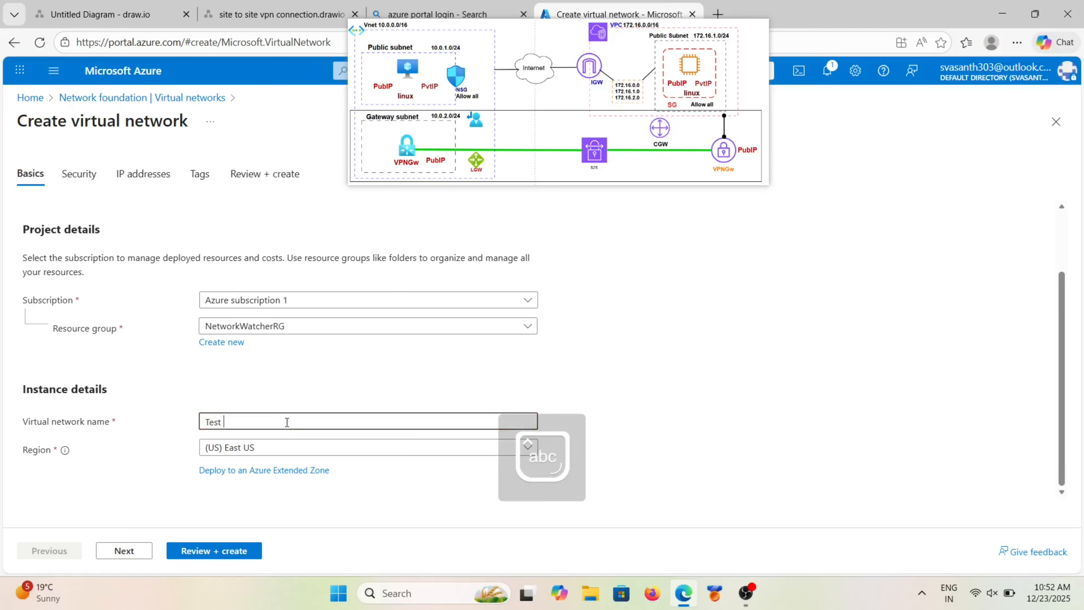
type("est")
key("BackSpace")
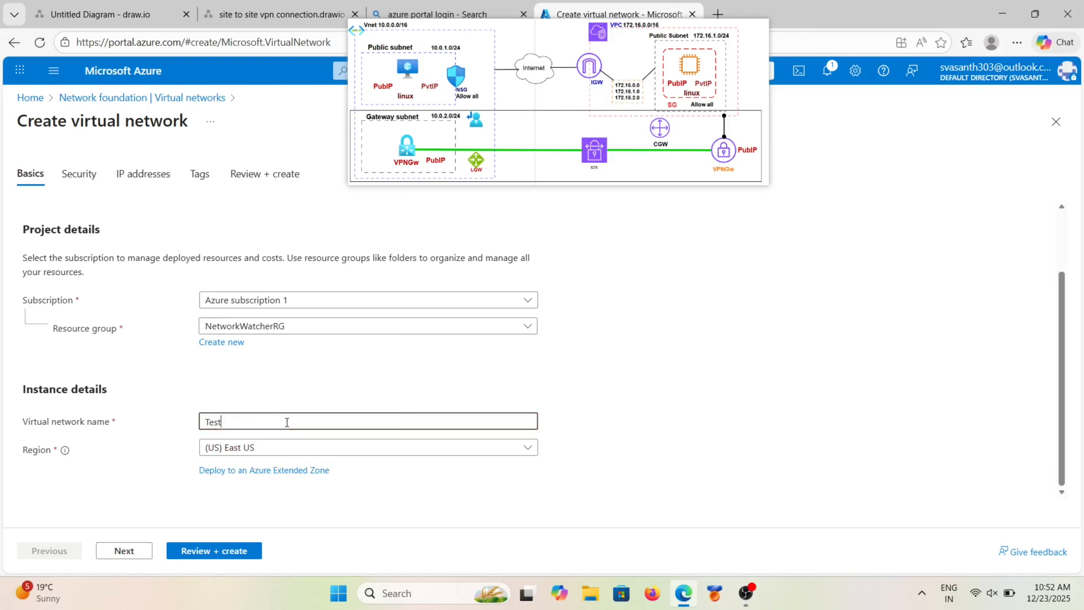
type("-vnet")
left_click(384, 327)
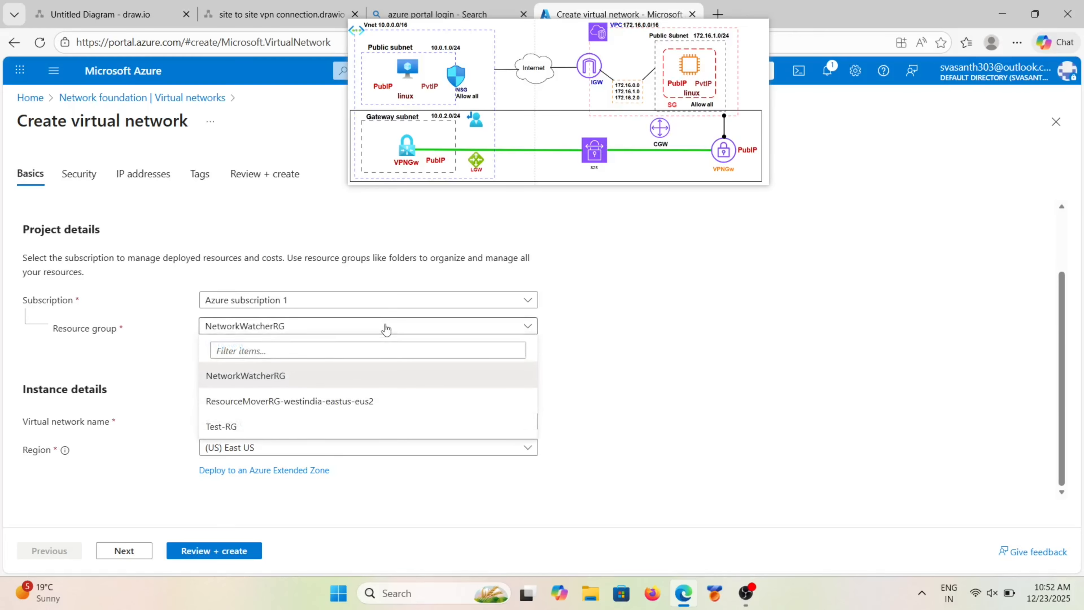
left_click(258, 418)
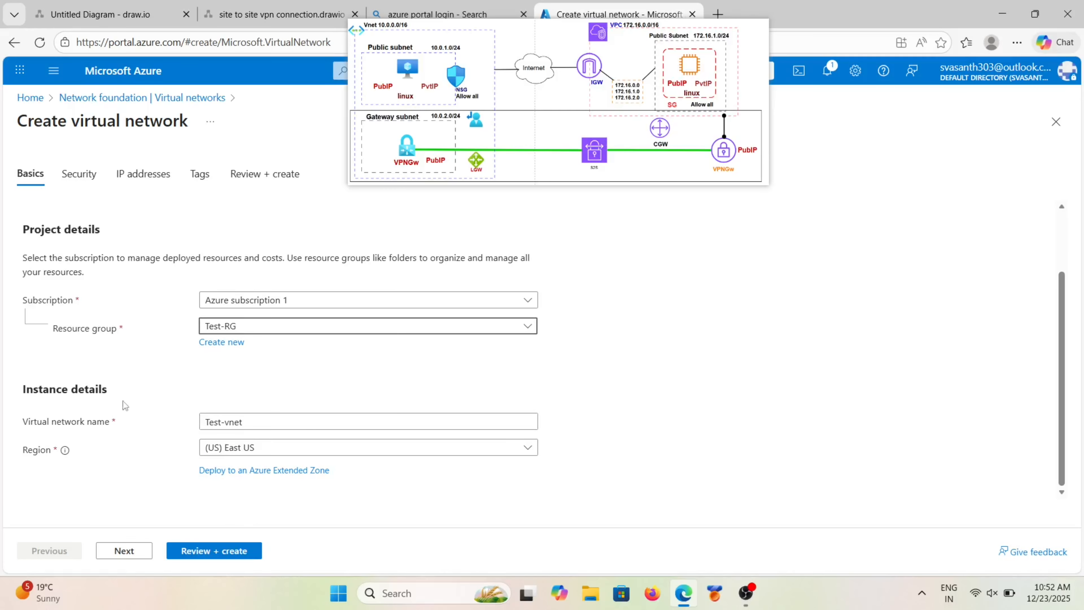
Step: Open the default subnet in the virtual network's IP address settings for editing and move the pinned diagram clear of its form
left_click(125, 553)
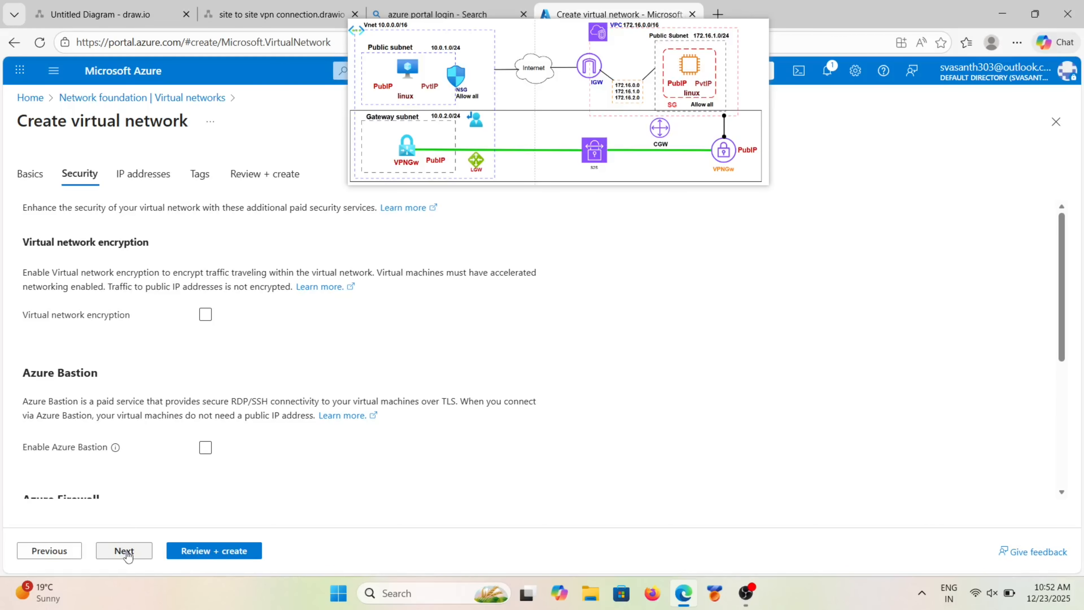
scroll(174, 425, "down", 5)
scroll(174, 425, "up", 5)
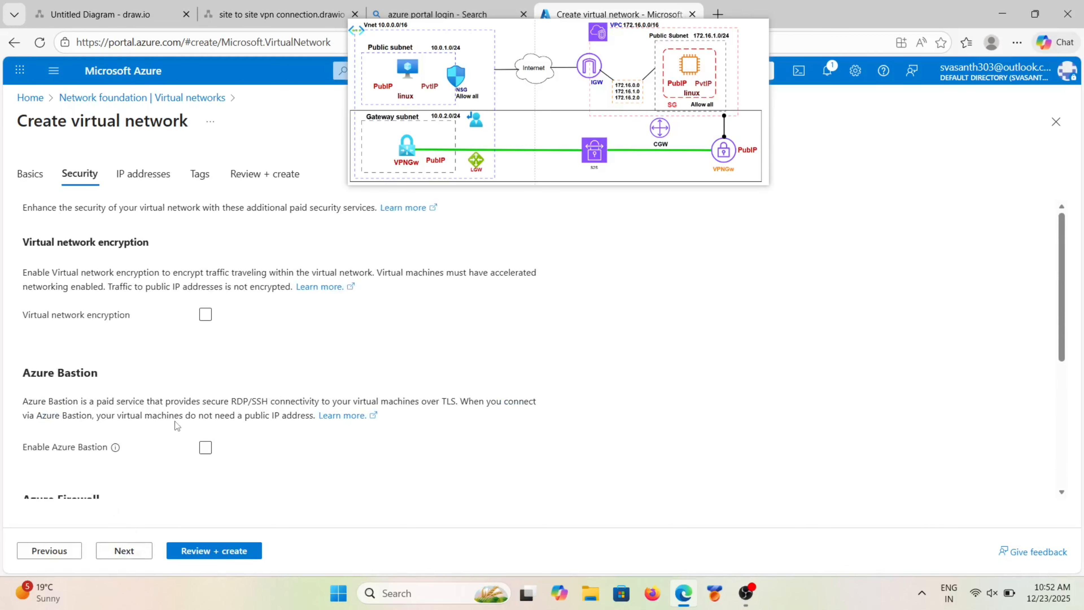
left_click(148, 176)
scroll(172, 360, "down", 1)
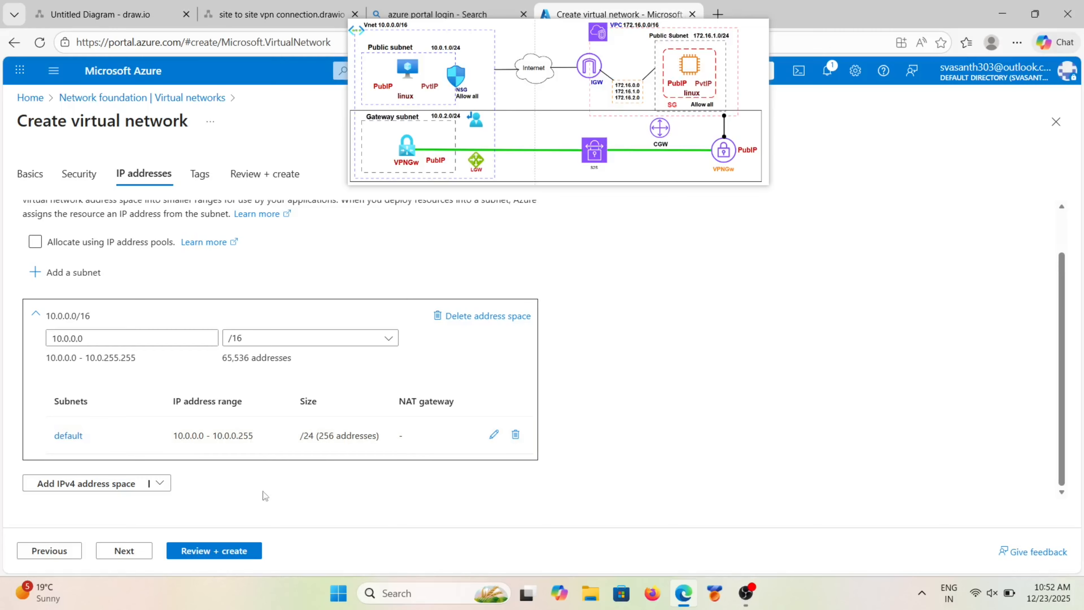
left_click(494, 435)
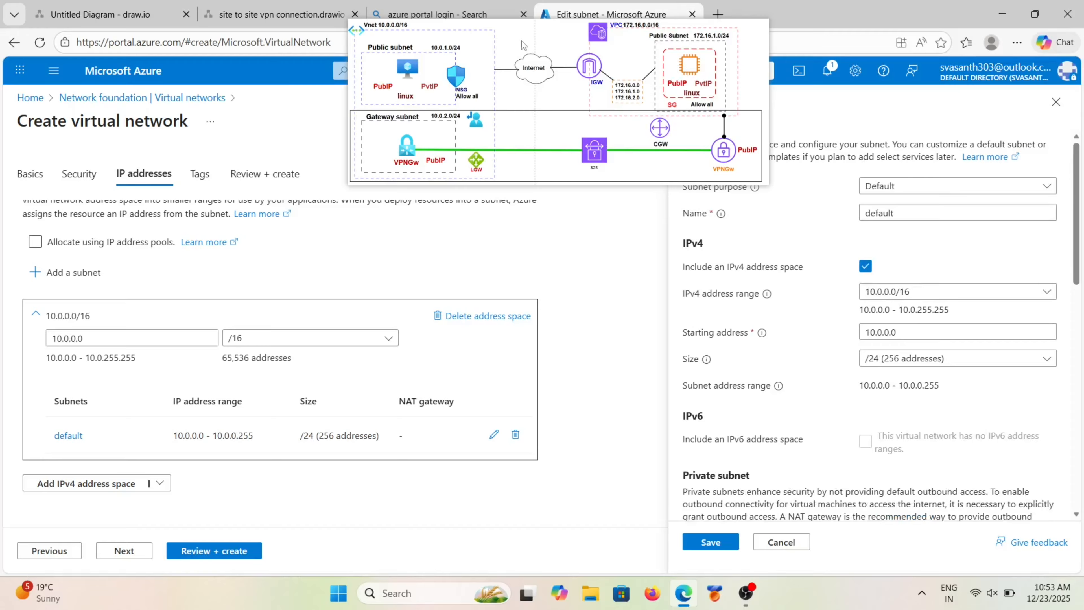
left_click(557, 41)
left_click_drag(556, 40, 448, 32)
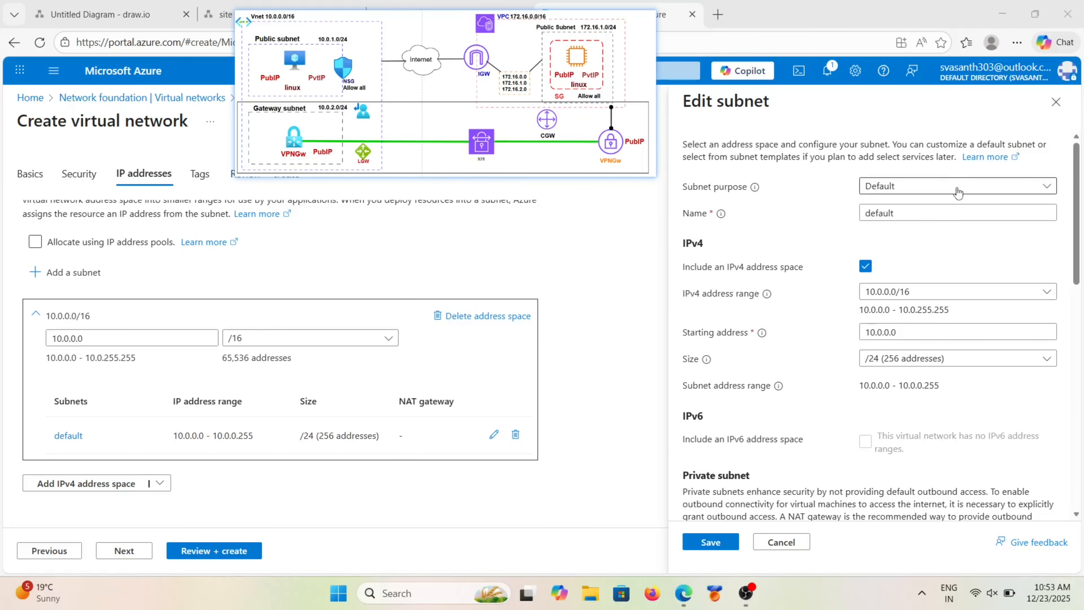
Step: Rename the default subnet as Azure-subnet
left_click(951, 212)
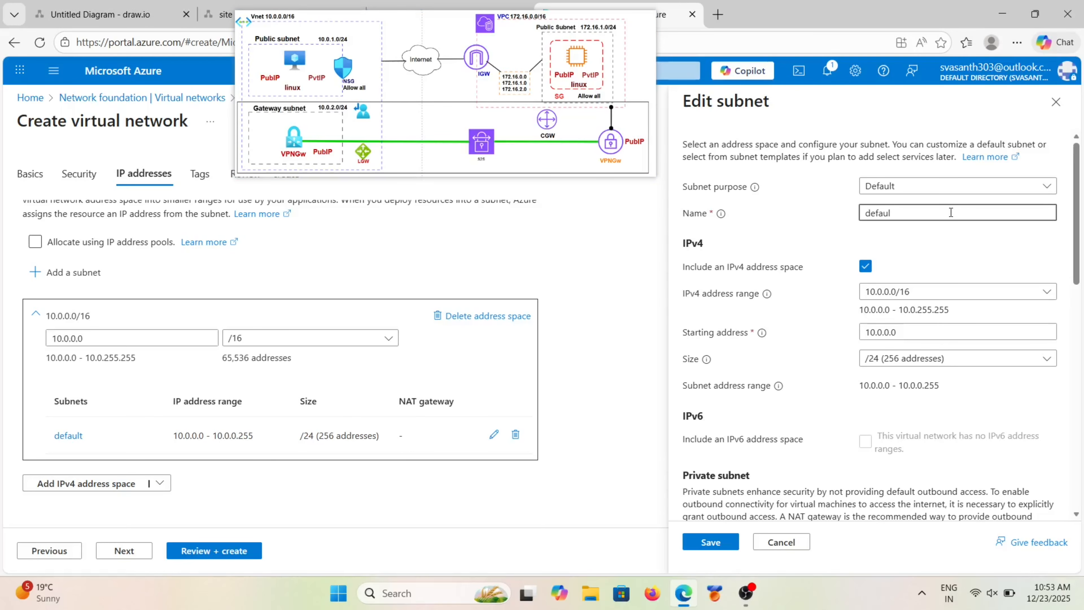
key("BackSpace")
key("BackSpace")
key("BackSpace")
key("BackSpace")
key("BackSpace")
key("BackSpace")
type("Az")
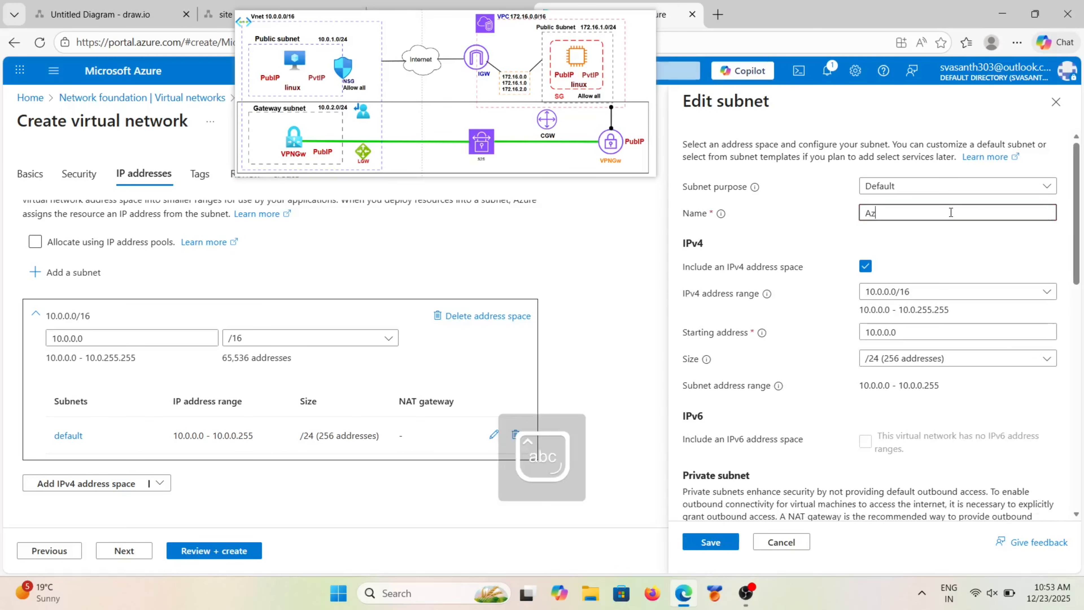
type("ure-")
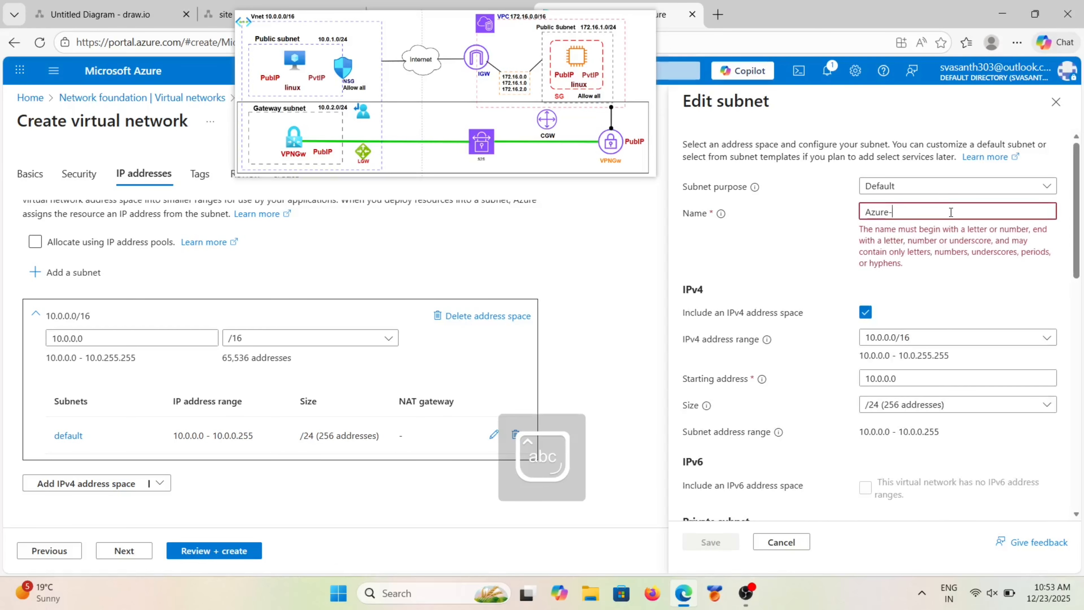
type("subnet")
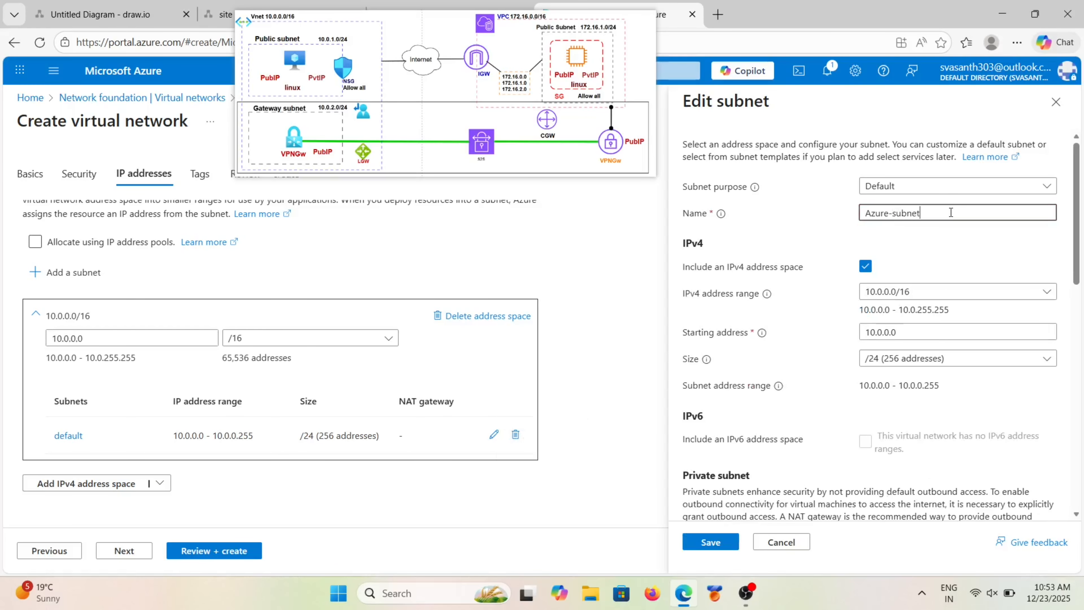
Step: Set the subnet's IPv4 starting address to 10.0.1.0, keeping the /24 size
scroll(945, 260, "down", 3)
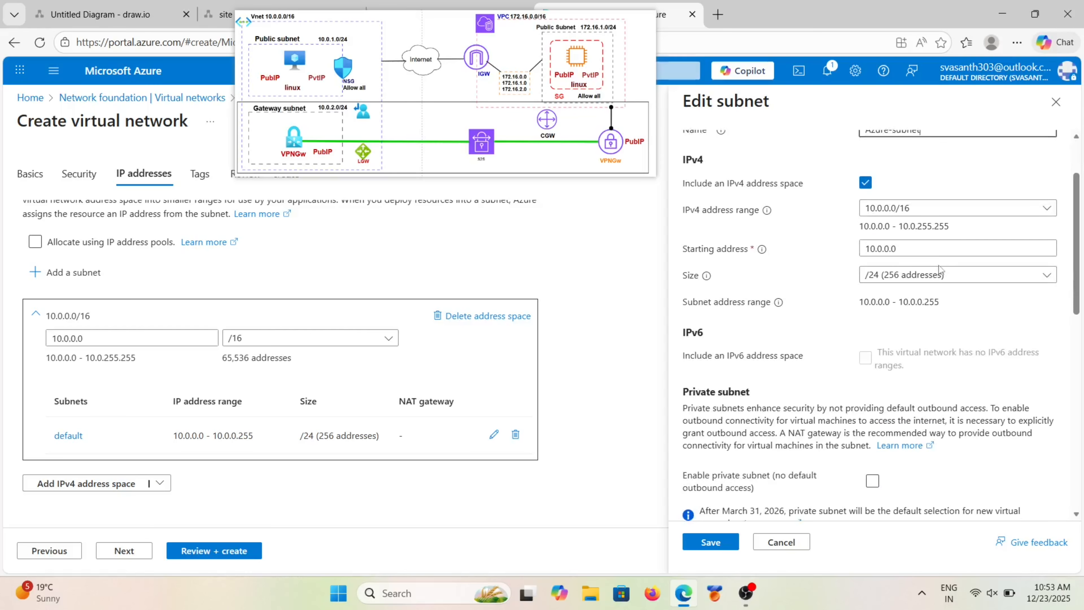
scroll(896, 267, "up", 2)
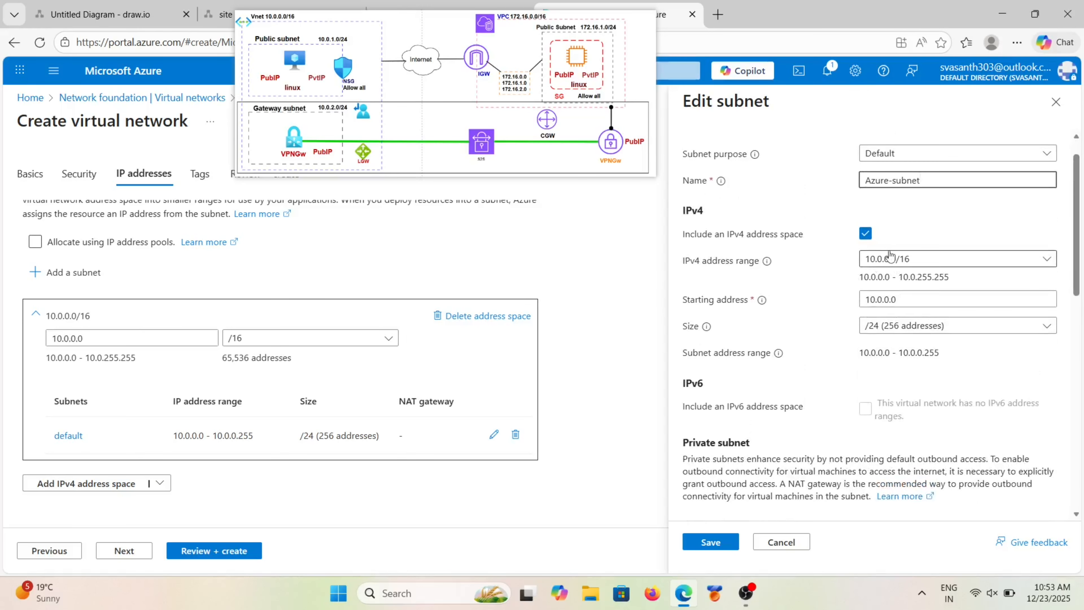
left_click(897, 301)
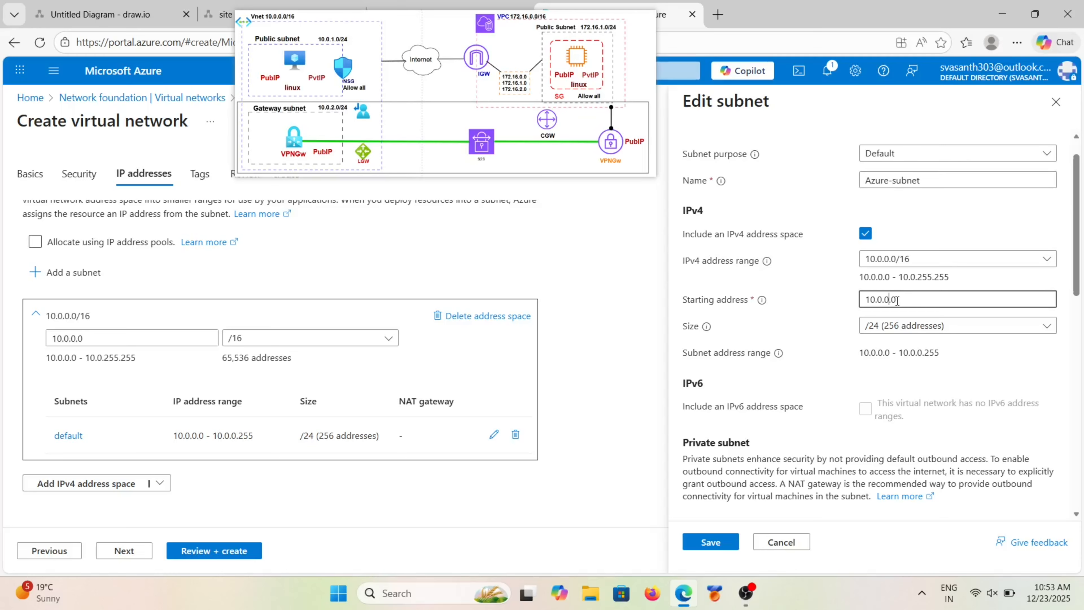
key("BackSpace")
type("1")
Step: Create a network security group named Azure-Nsg for the subnet and save the subnet settings
scroll(917, 361, "down", 2)
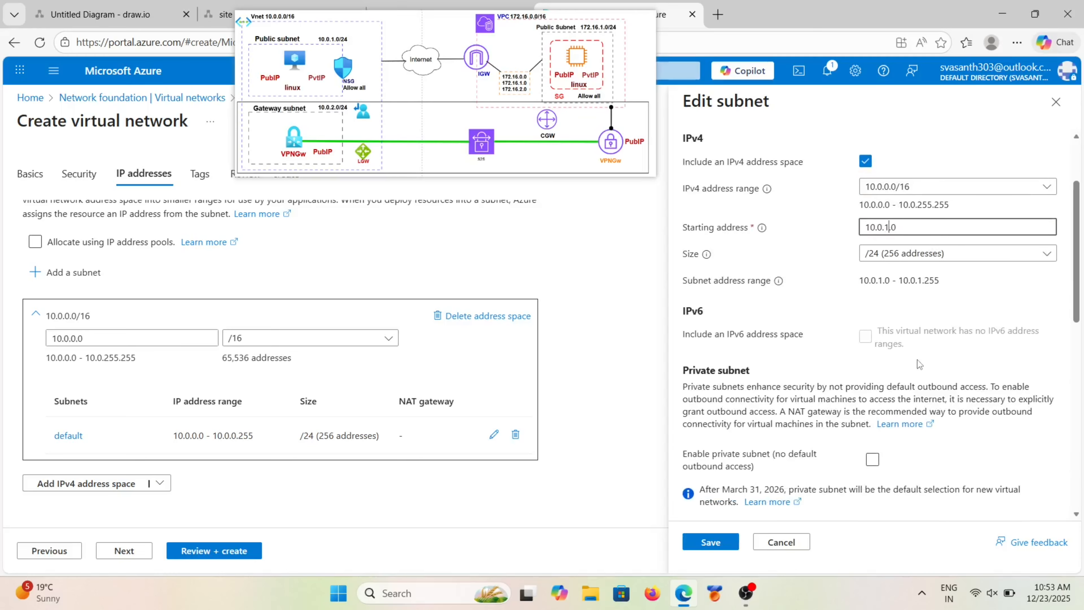
scroll(914, 360, "down", 4)
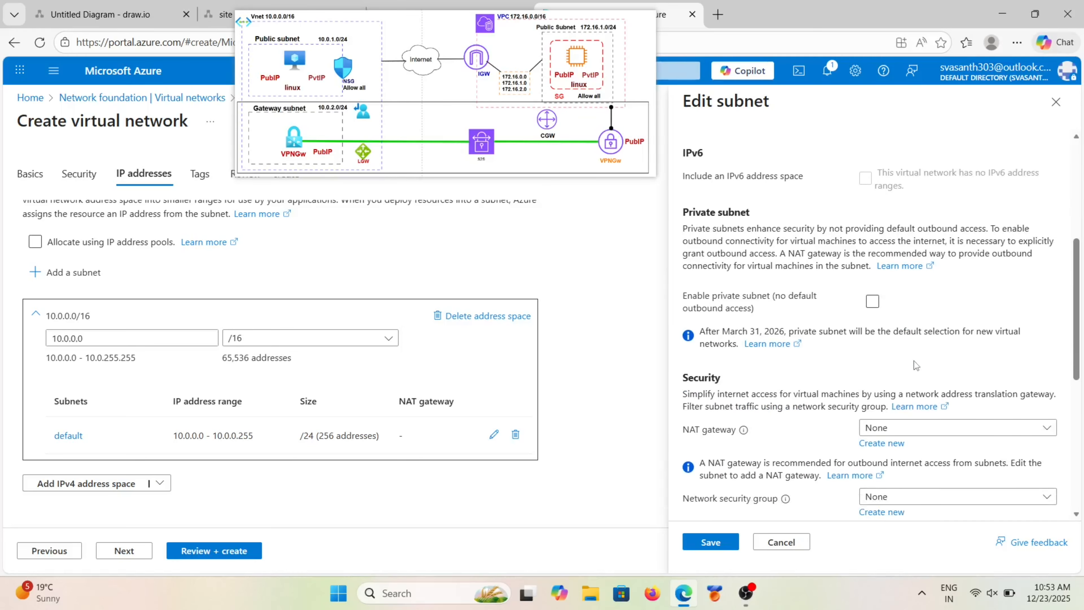
scroll(913, 360, "up", 4)
scroll(914, 360, "up", 2)
scroll(914, 361, "down", 9)
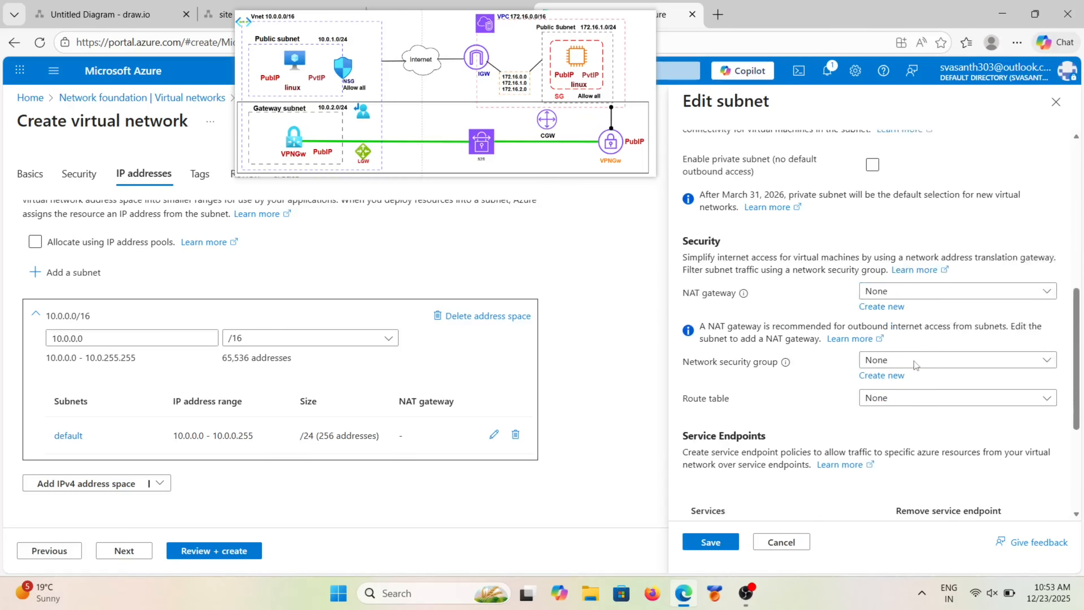
scroll(771, 446, "down", 2)
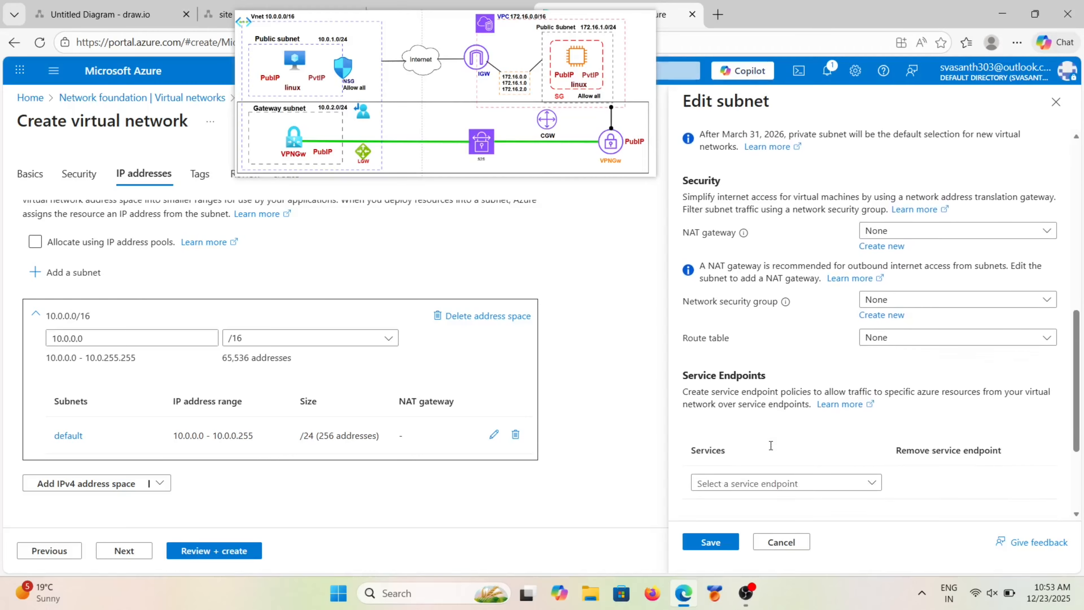
scroll(771, 446, "down", 1)
scroll(769, 445, "up", 3)
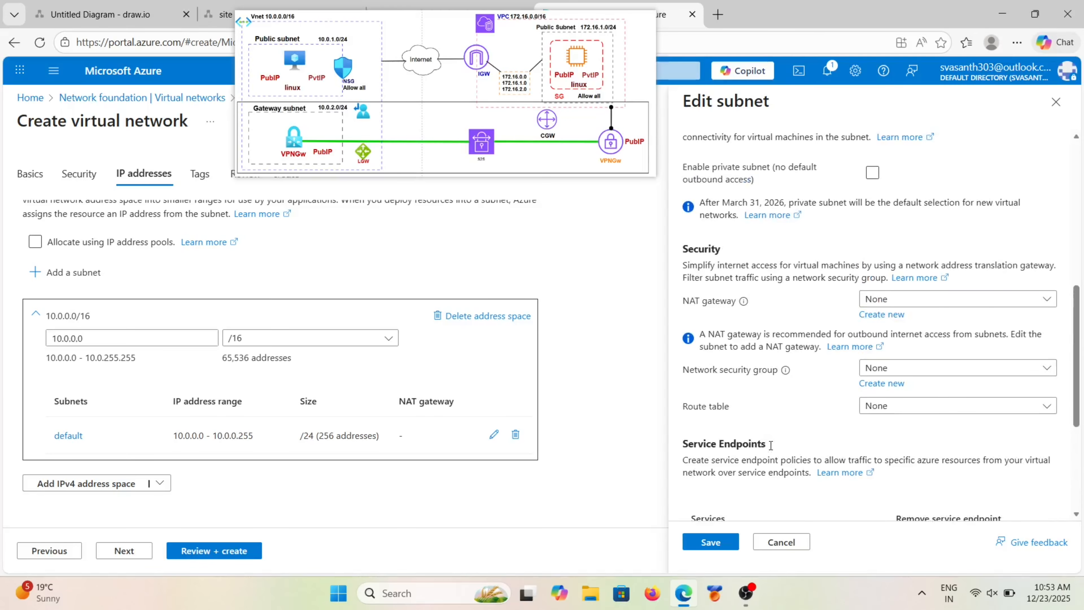
left_click(873, 382)
left_click(703, 484)
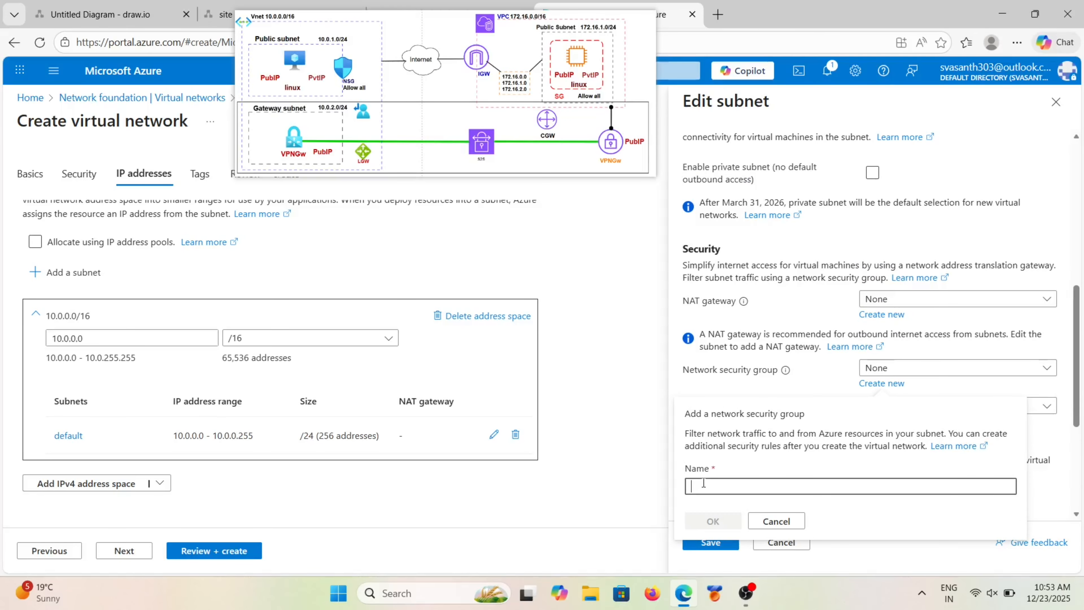
type("Nsg")
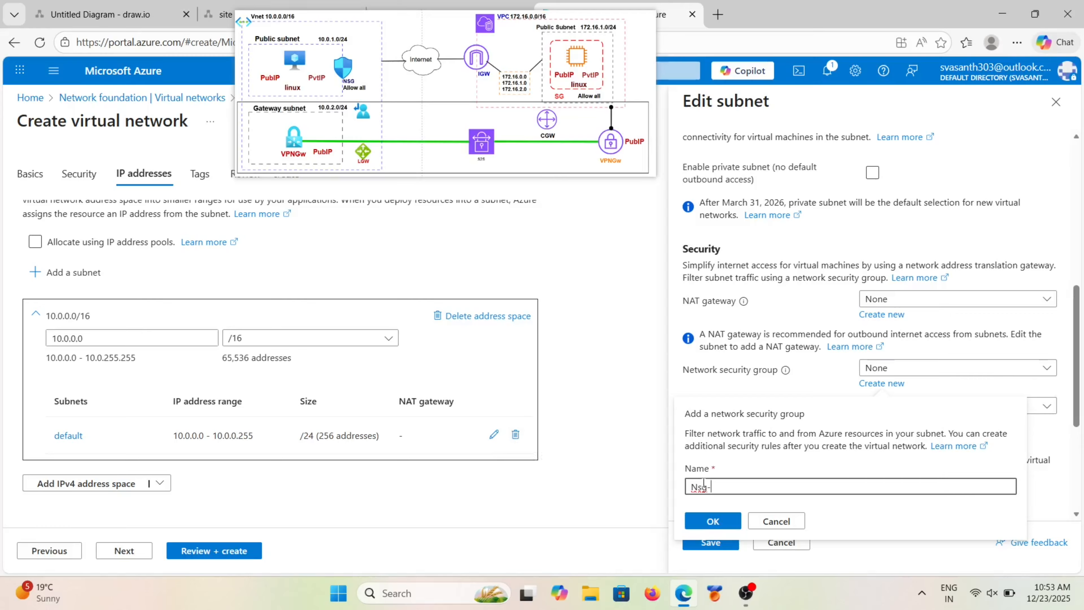
type("-vne")
key("BackSpace")
key("BackSpace")
key("BackSpace")
key("Home")
type("Azure")
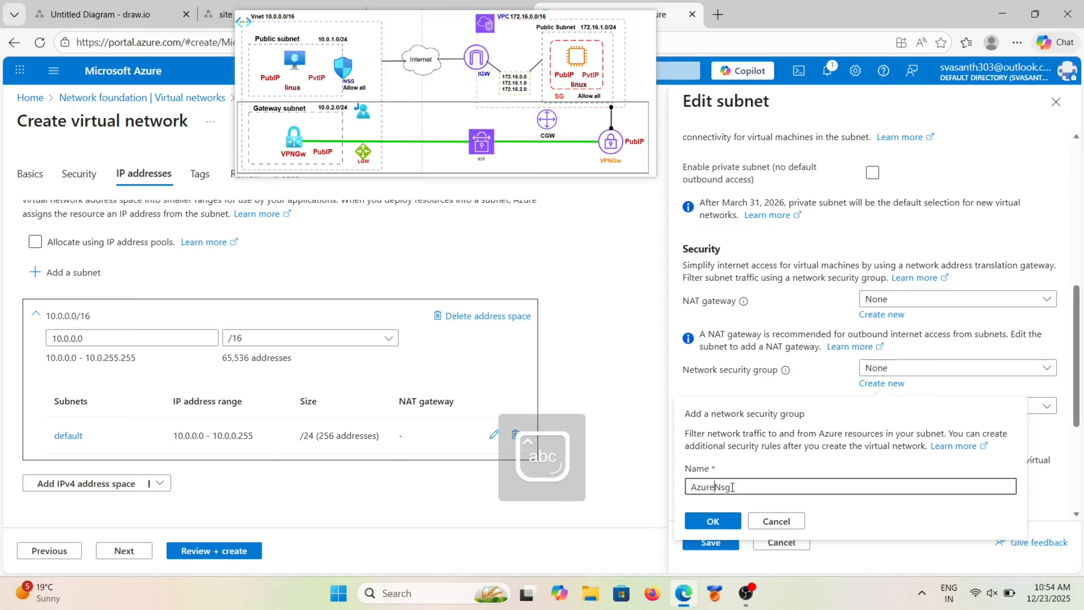
type("-")
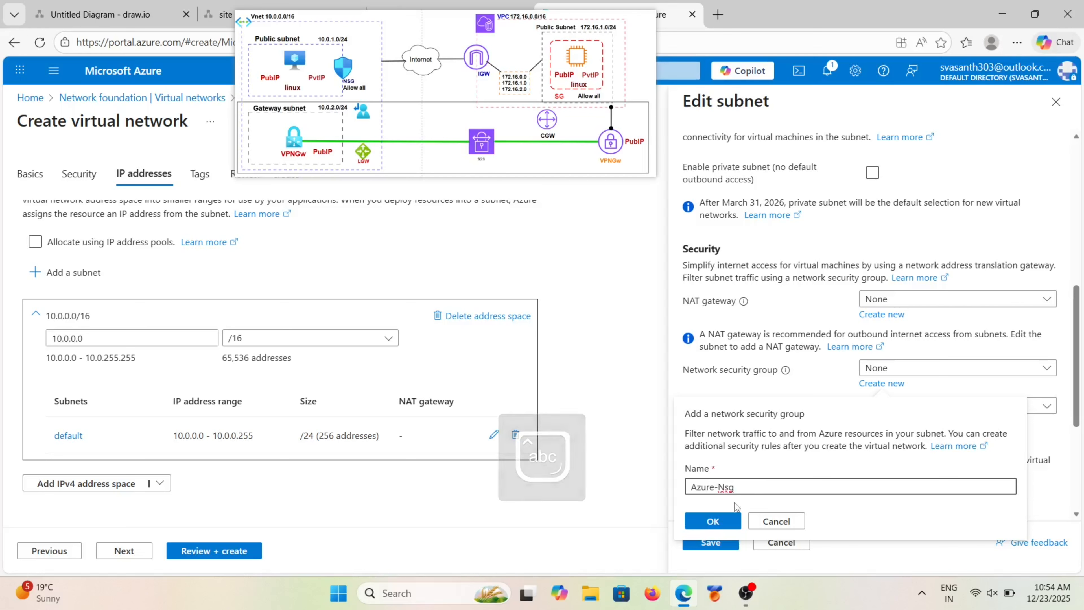
left_click(716, 522)
scroll(756, 494, "down", 5)
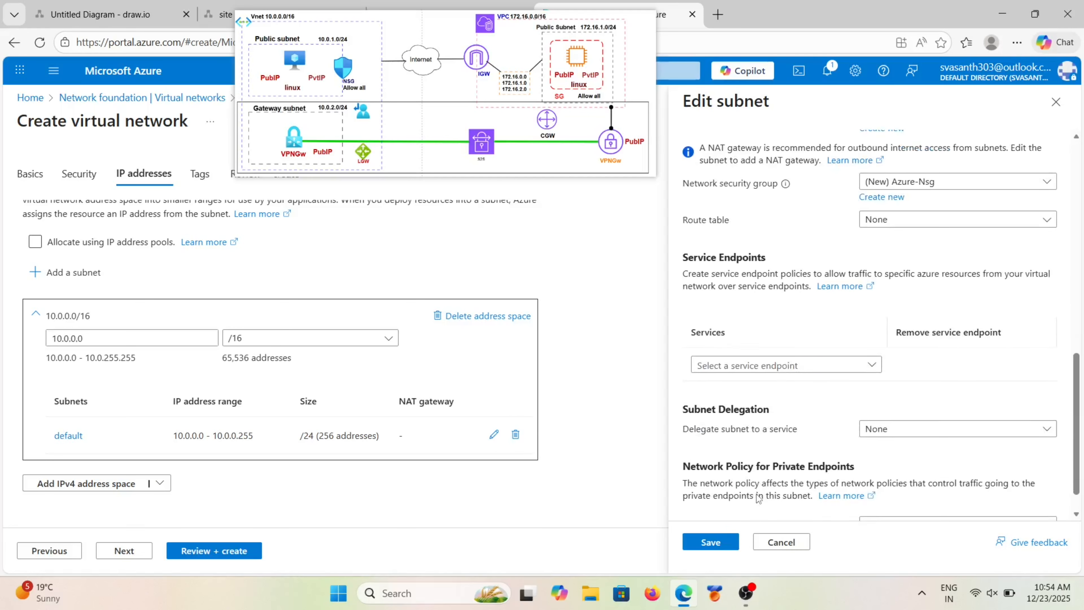
left_click(709, 546)
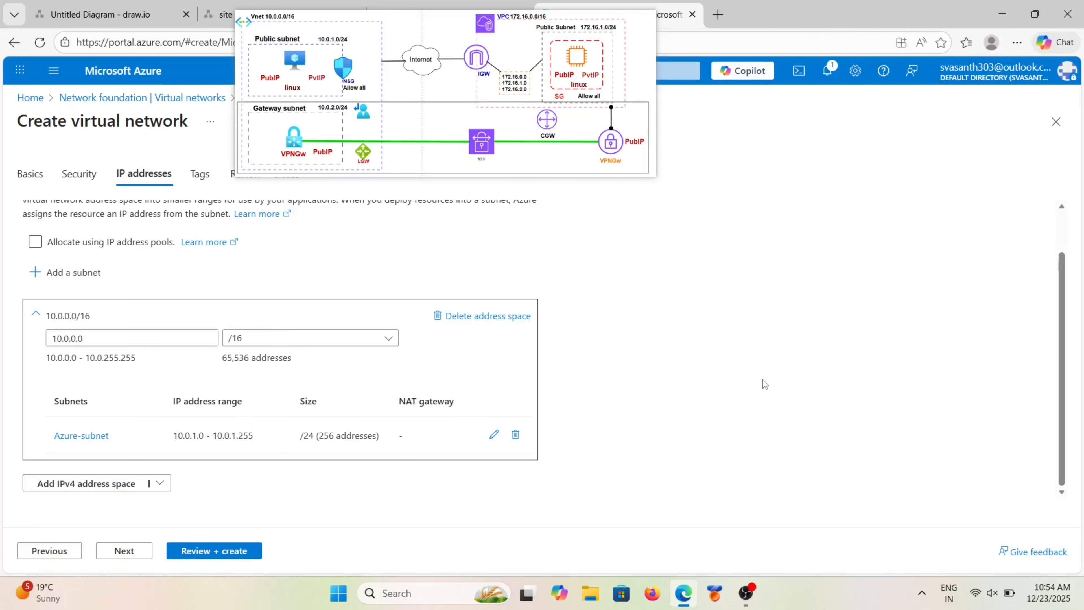
Step: Review the virtual network's configuration and create it
scroll(305, 406, "up", 1)
scroll(306, 406, "down", 1)
scroll(285, 447, "up", 1)
scroll(284, 447, "down", 1)
left_click(208, 551)
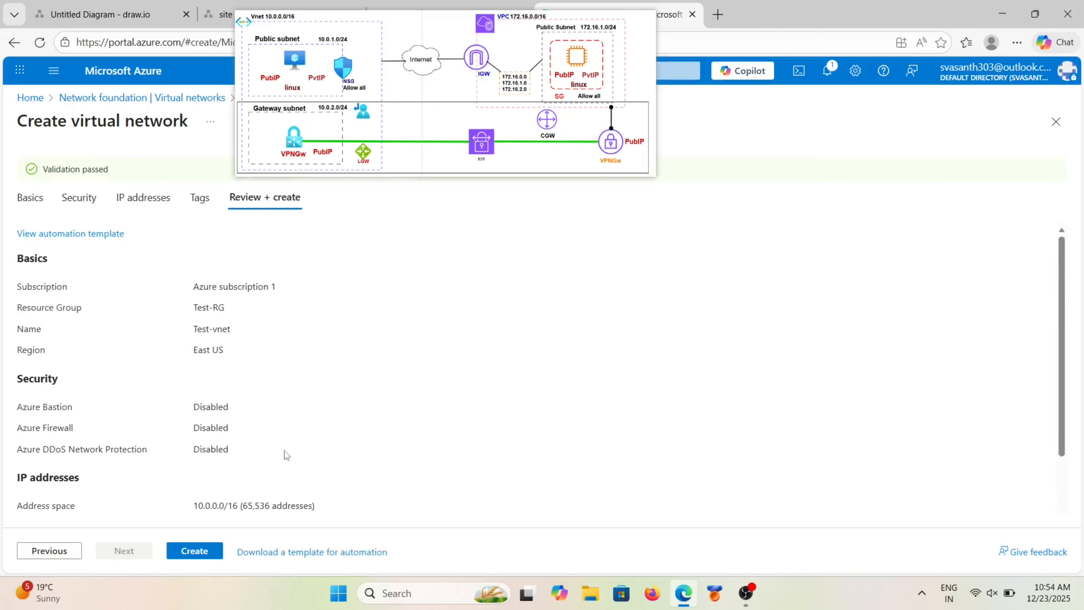
scroll(196, 484, "down", 3)
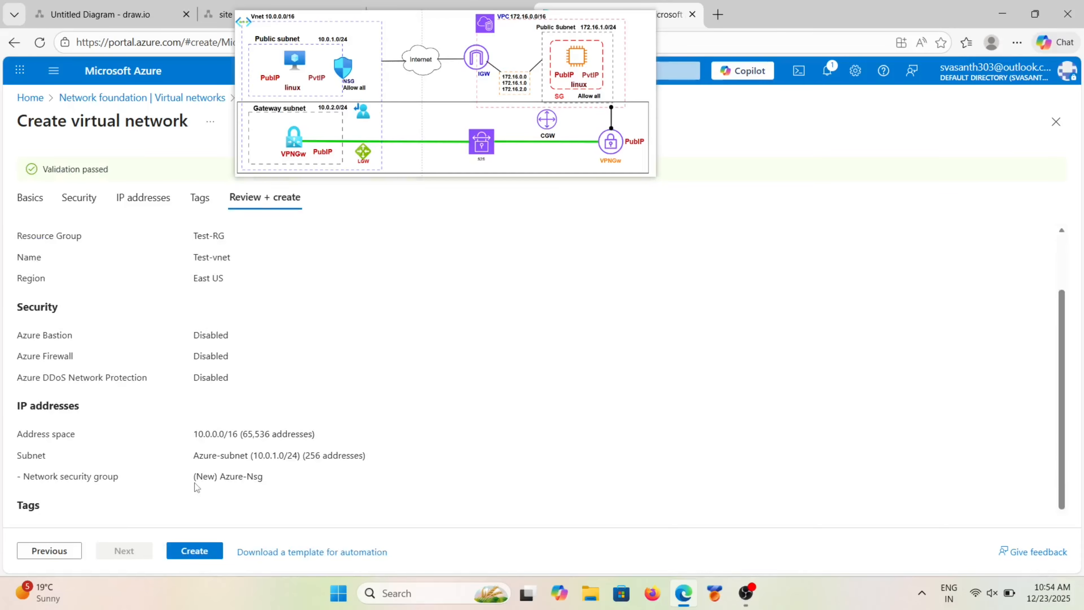
left_click(195, 551)
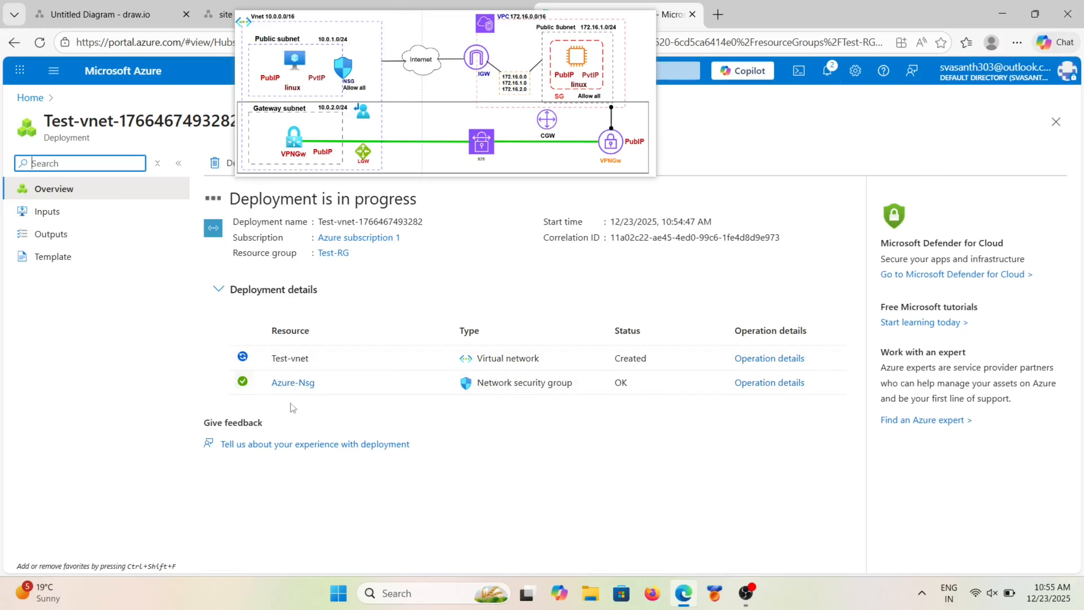
Step: Go to the Test-RG resource group and open its Azure-Nsg network security group
left_click(53, 71)
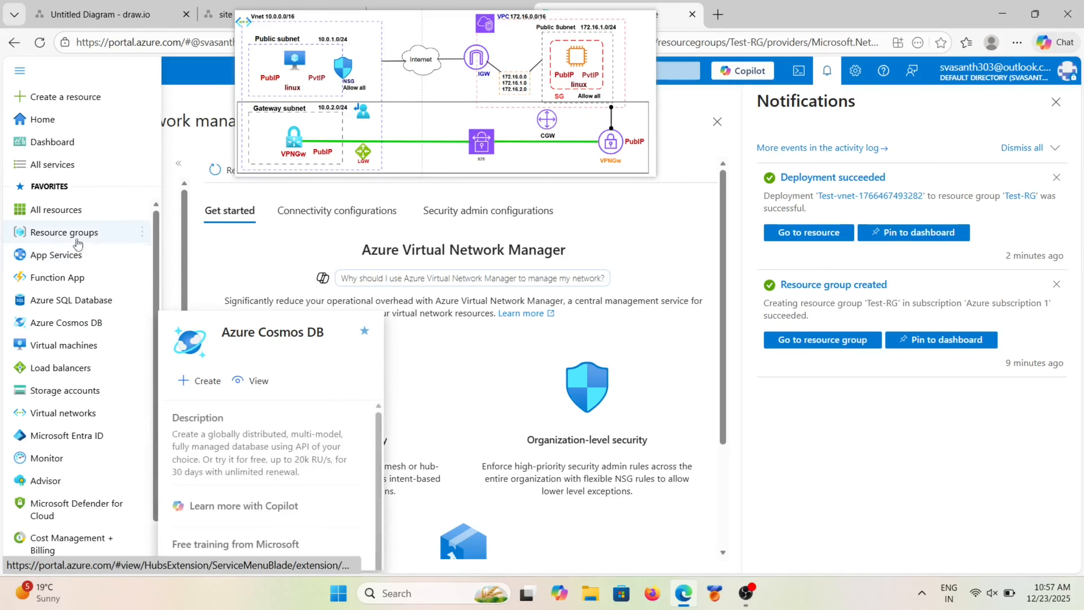
left_click(77, 236)
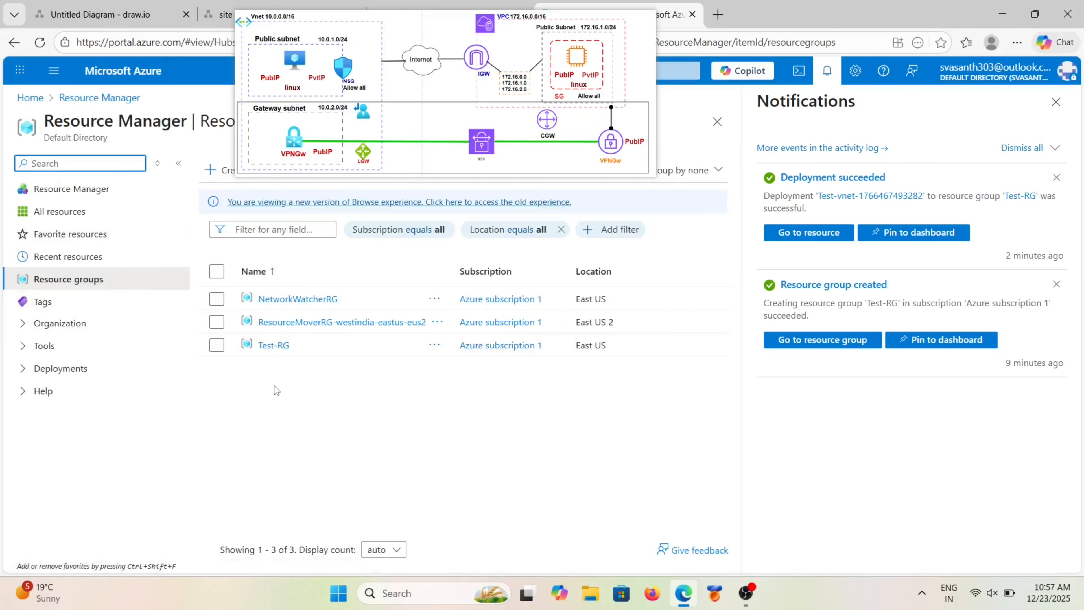
left_click(275, 345)
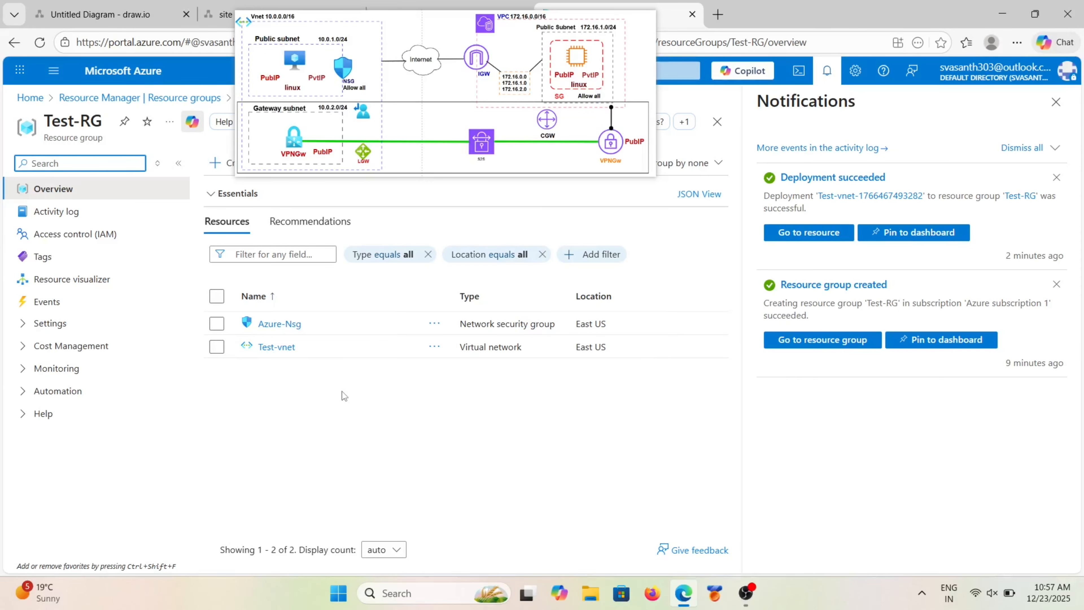
left_click(286, 327)
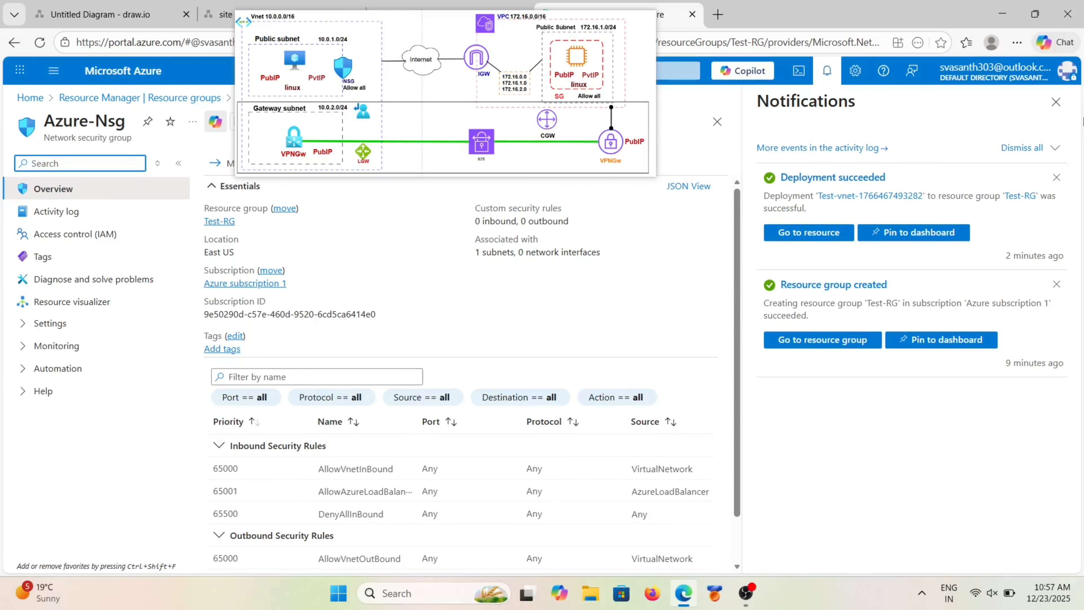
Step: Start a new inbound security rule for Azure-Nsg and set its destination port ranges to *
left_click(1055, 103)
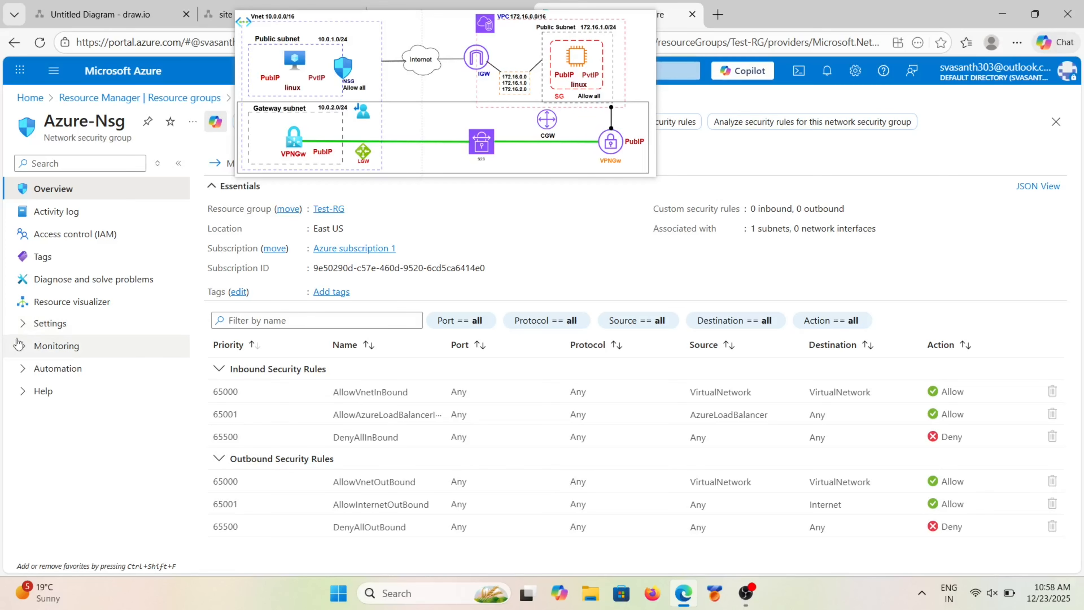
left_click(30, 323)
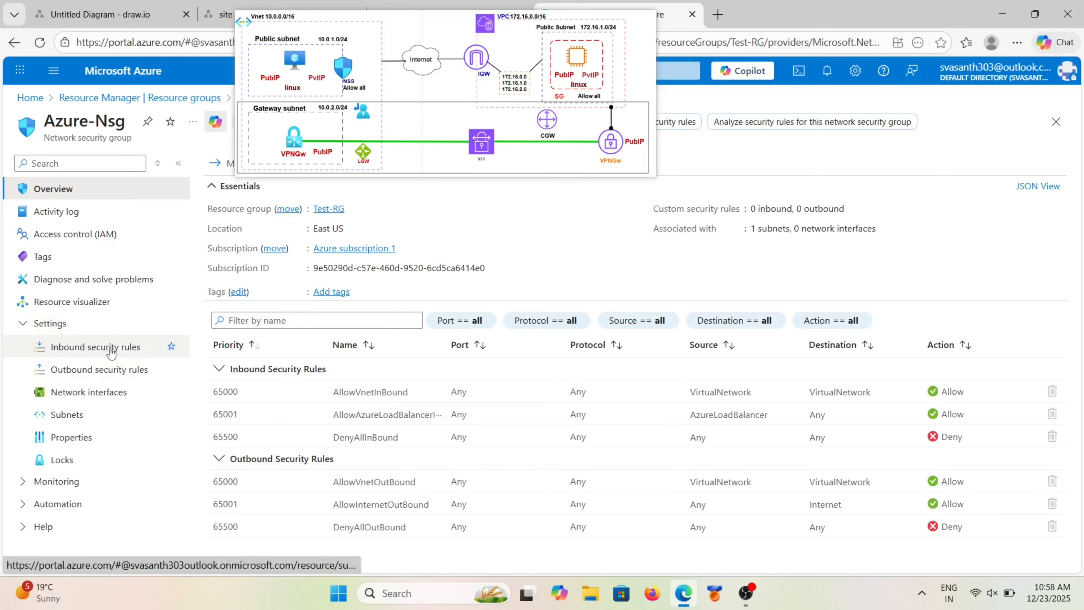
left_click(89, 347)
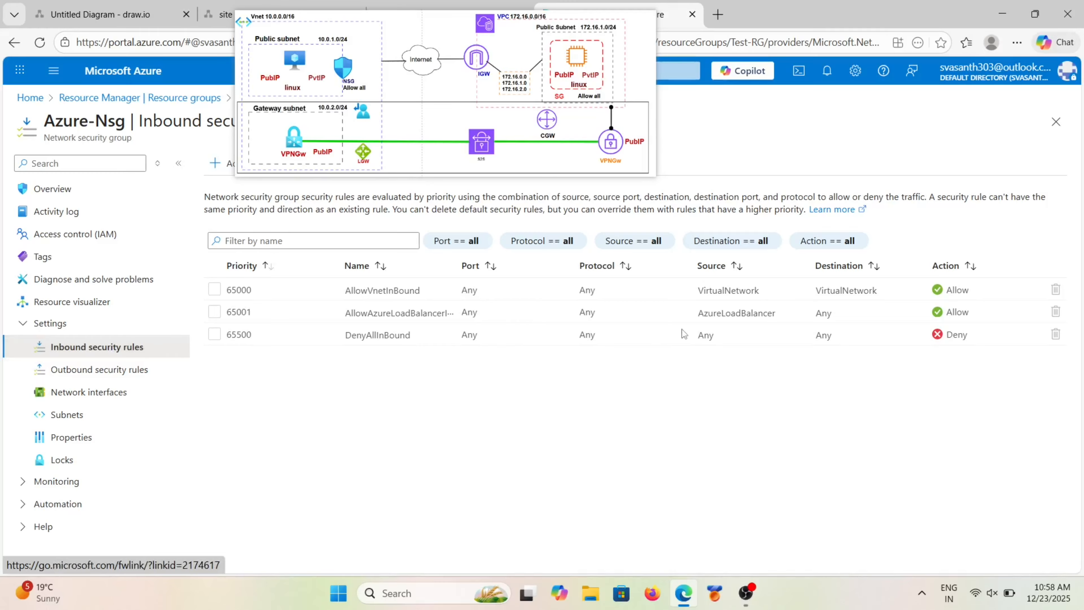
left_click(217, 162)
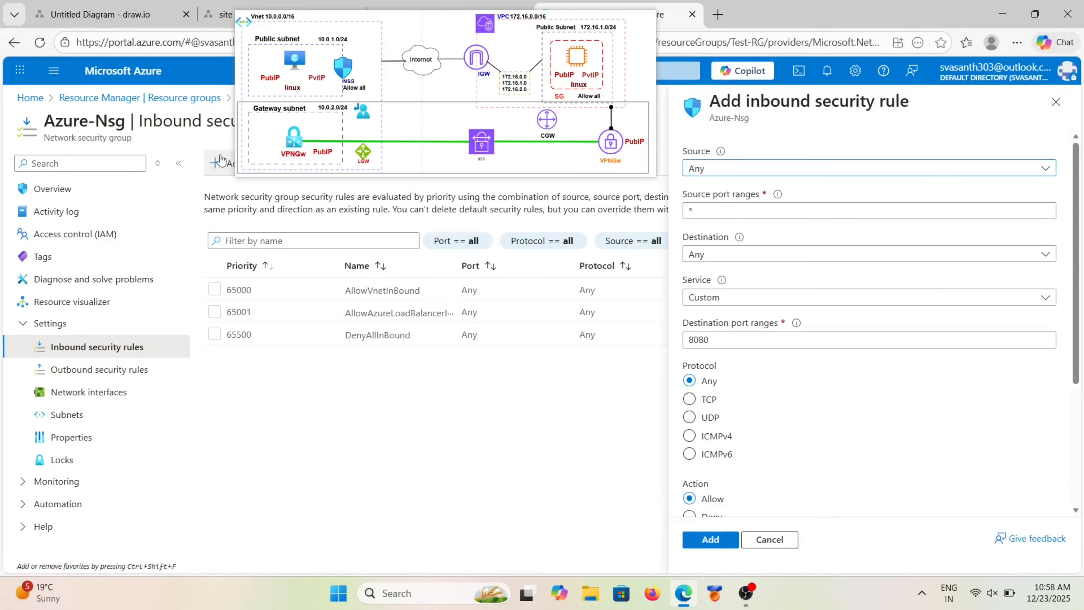
left_click(725, 339)
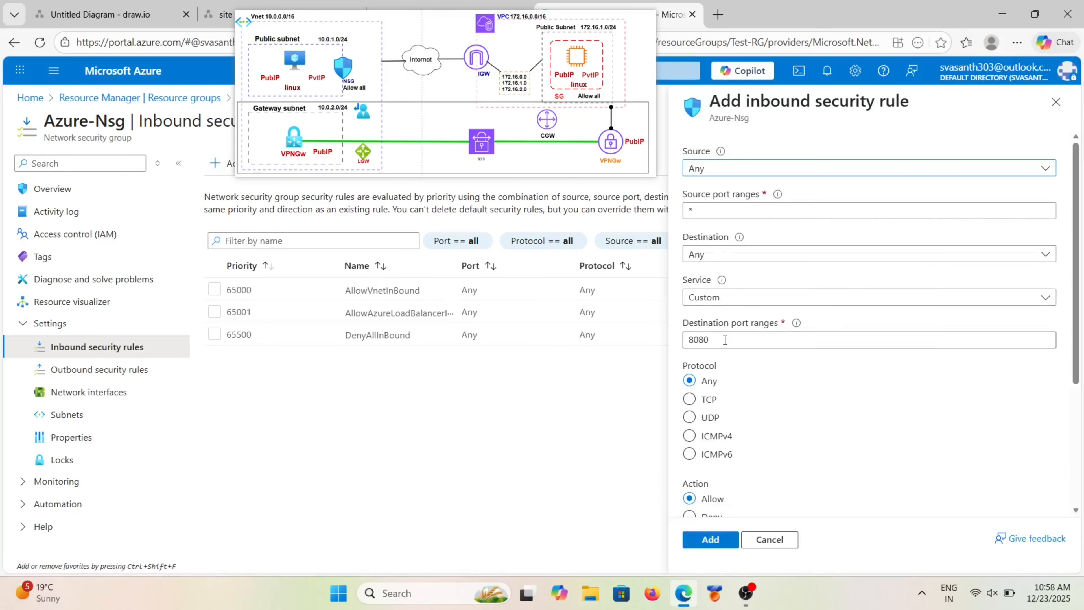
key("BackSpace")
key("BackSpace")
key("BackSpace")
key("BackSpace")
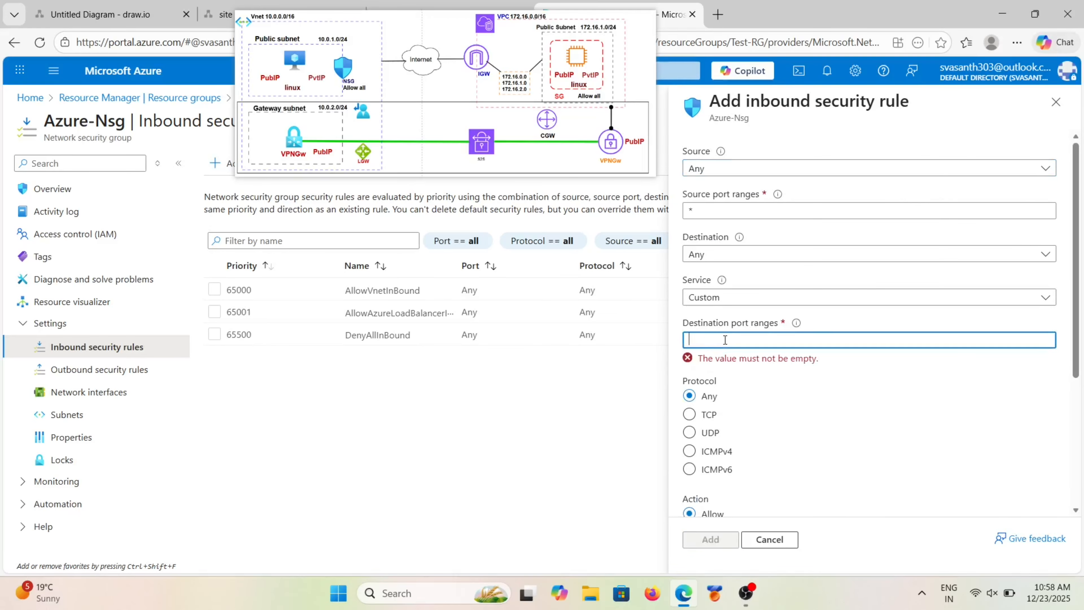
type("*")
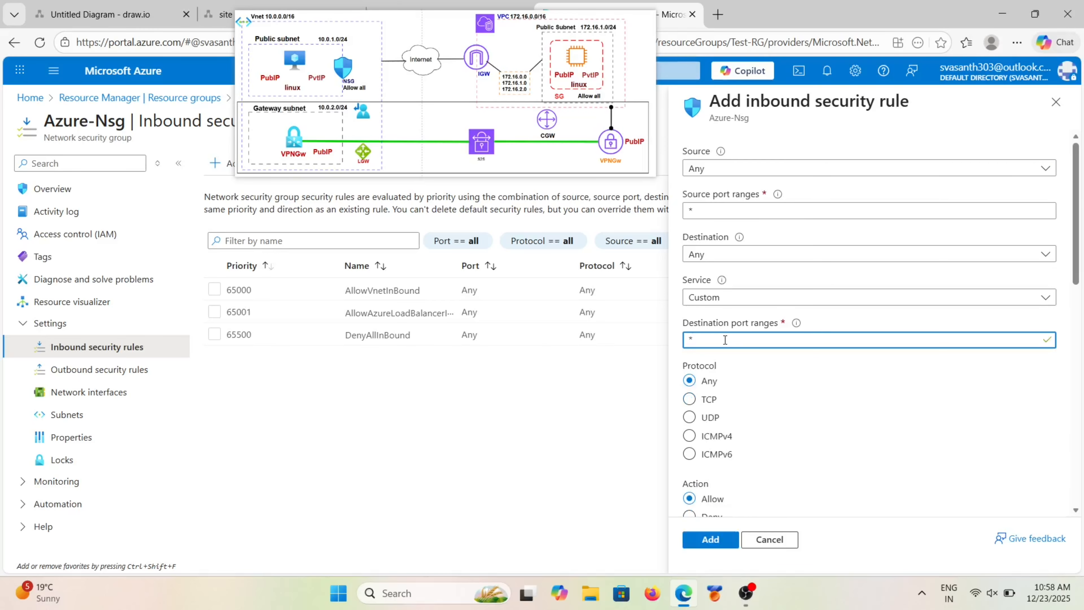
Step: Name the inbound rule allowall, keeping the Allow action and priority 100, and add it to the security group
scroll(747, 392, "down", 2)
scroll(748, 392, "down", 2)
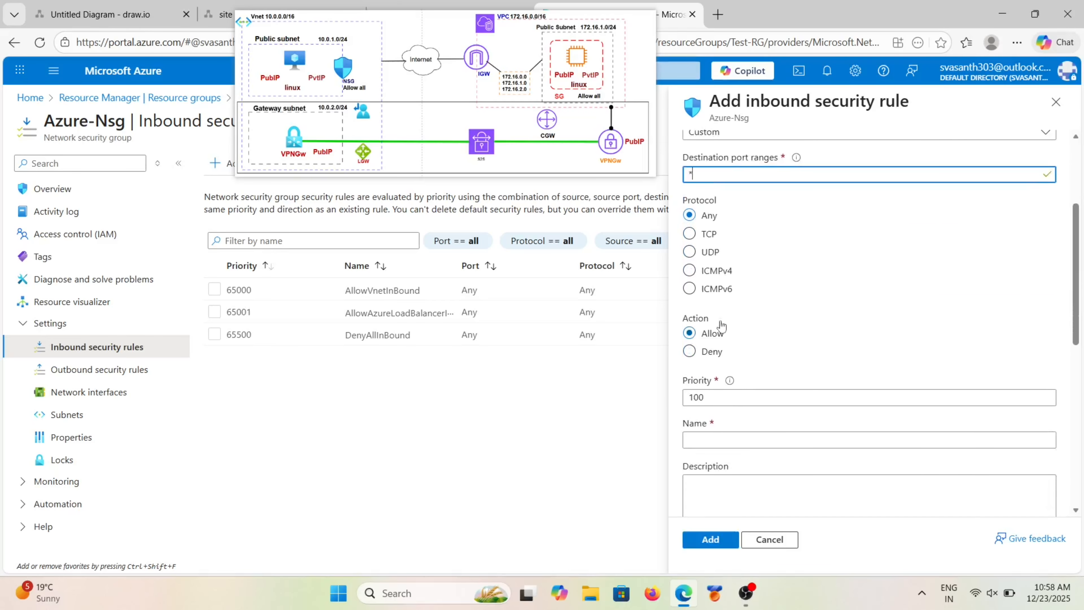
scroll(754, 374, "down", 2)
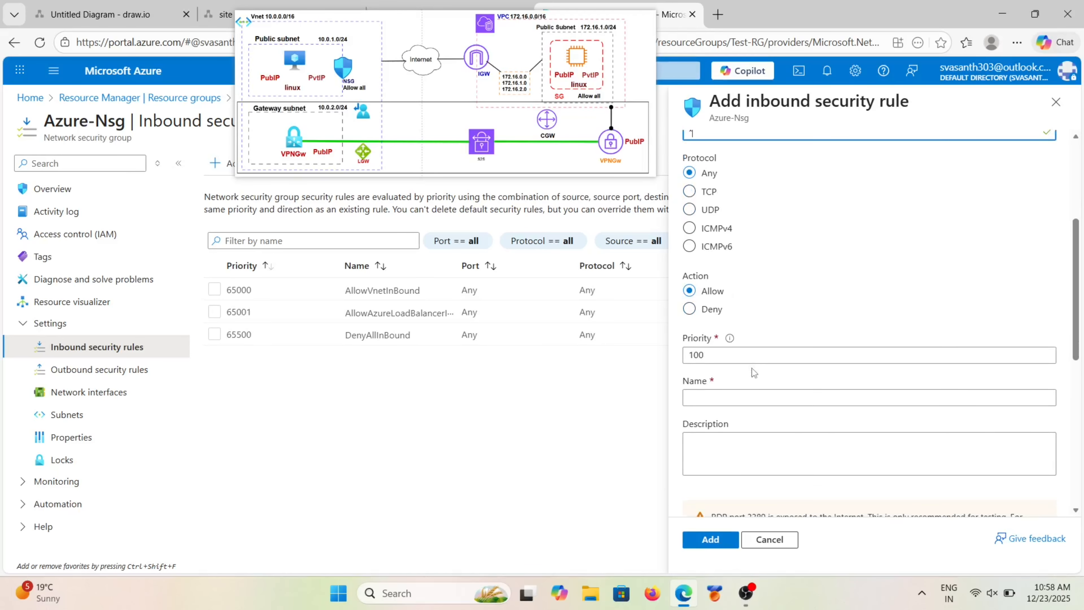
left_click(715, 356)
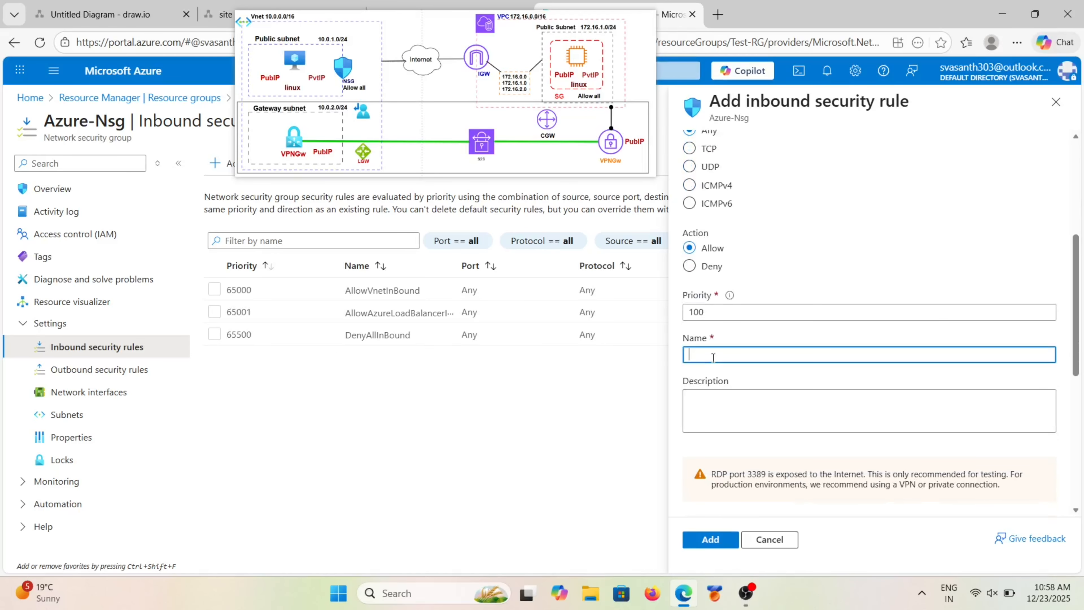
type("allow a")
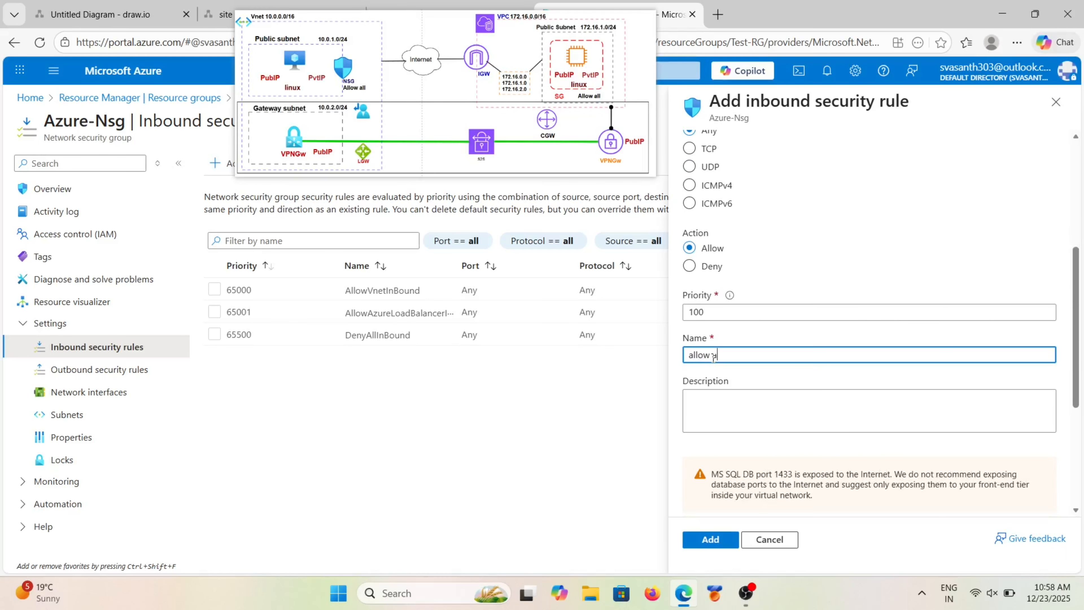
type("ll")
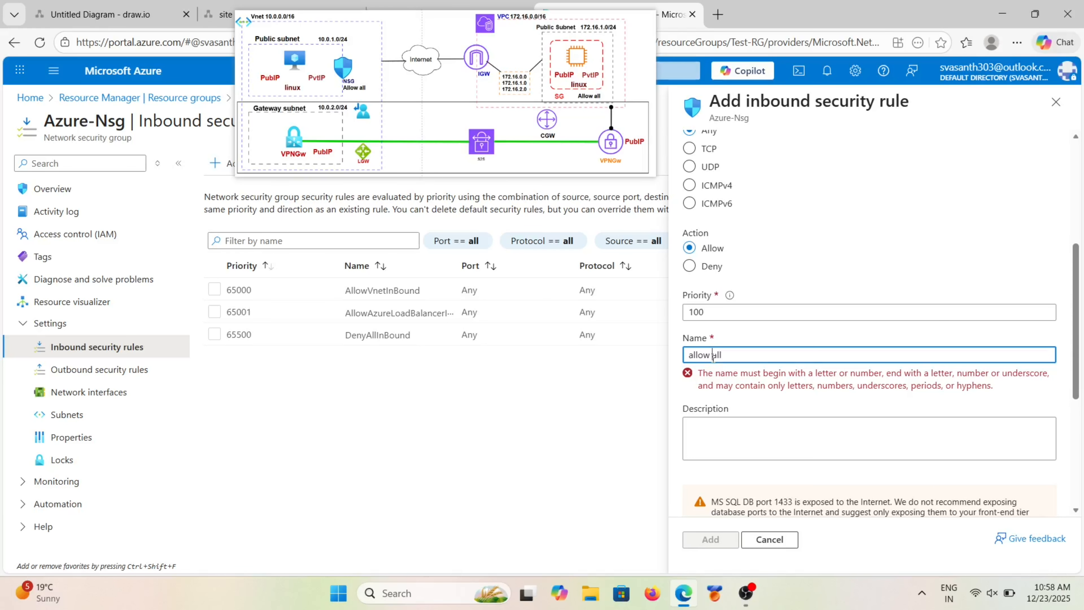
left_click(713, 355)
key("BackSpace")
scroll(725, 421, "up", 4)
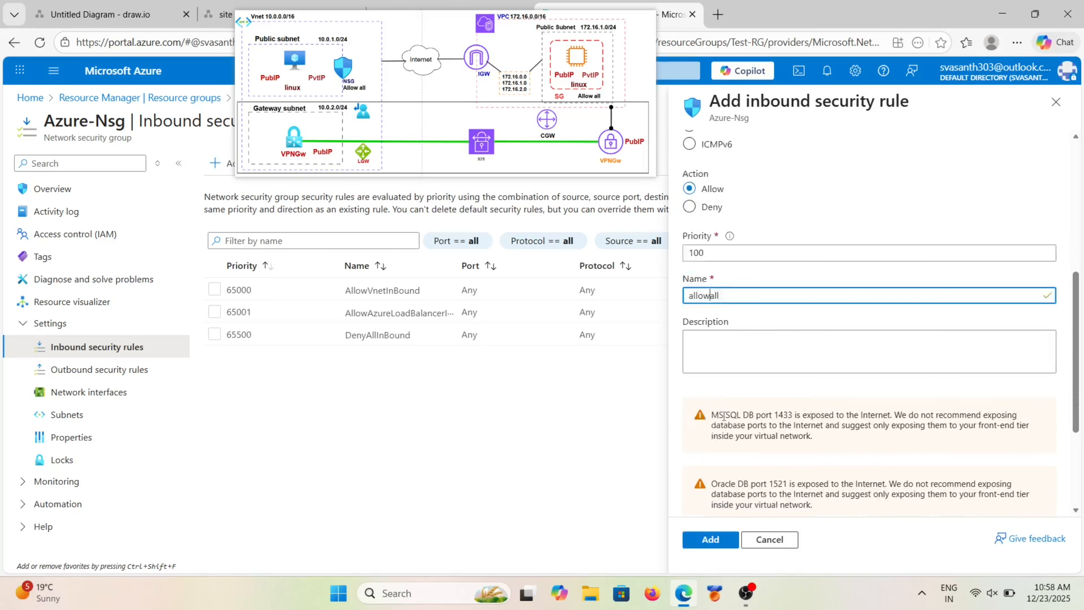
scroll(724, 421, "up", 1)
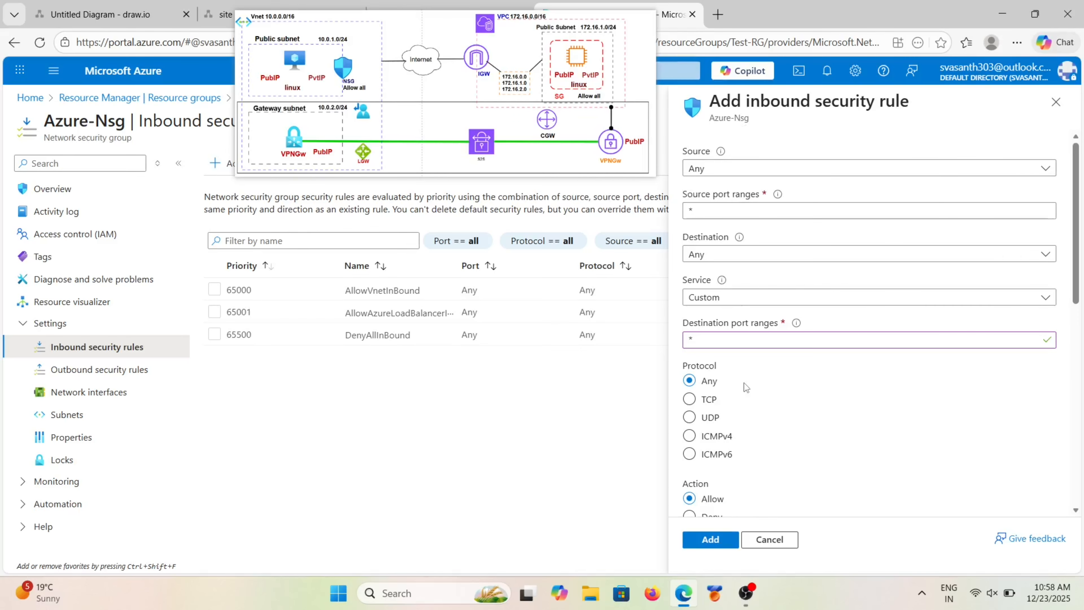
scroll(745, 387, "down", 8)
left_click(712, 540)
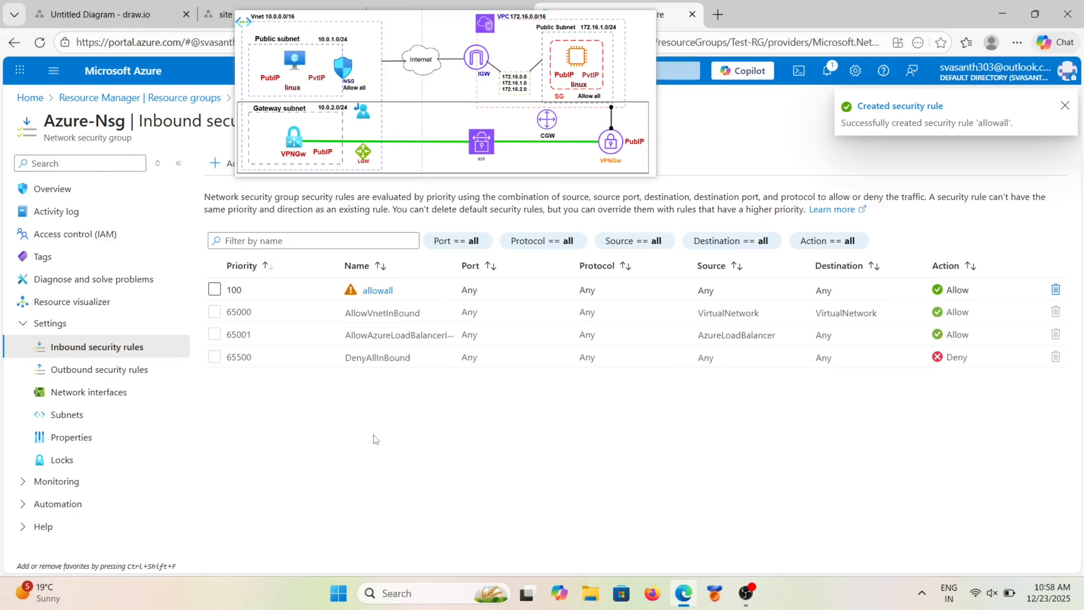
Step: Start creating a new virtual machine and assign it to the Test-RG resource group
left_click(54, 71)
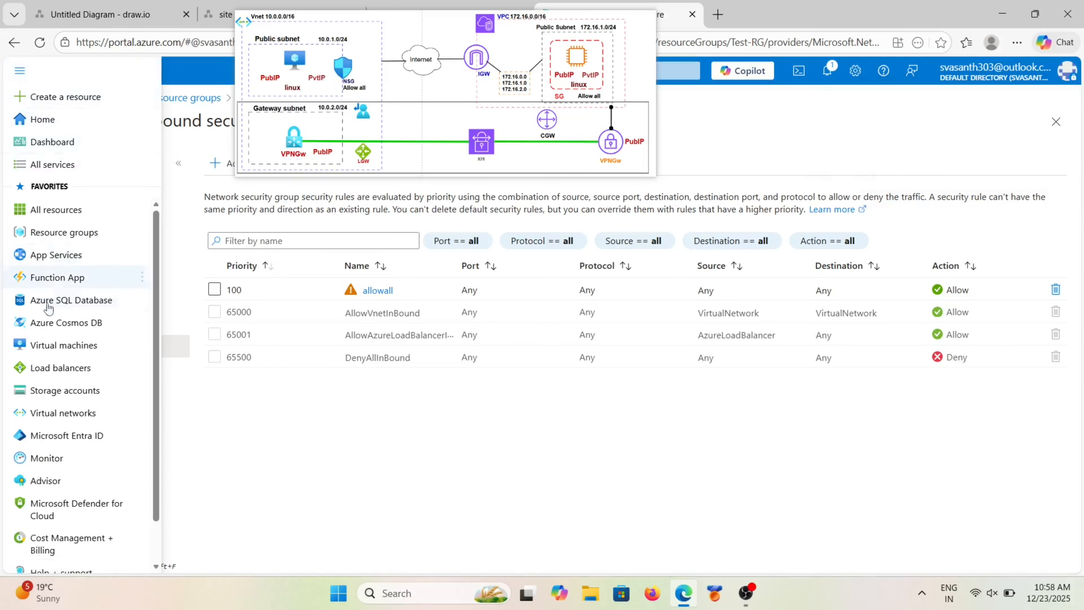
left_click(71, 345)
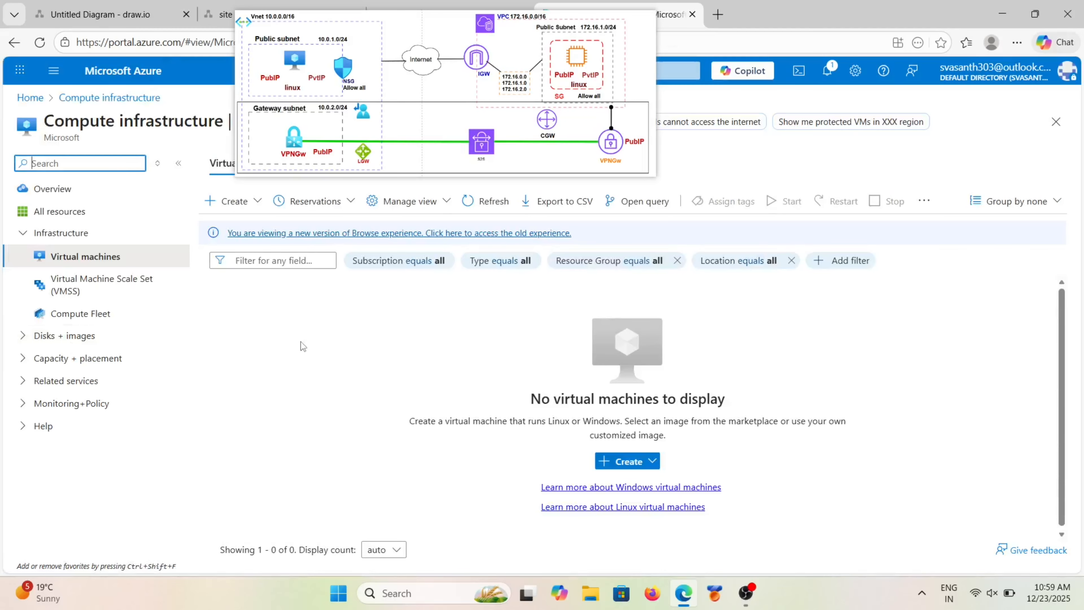
left_click(619, 460)
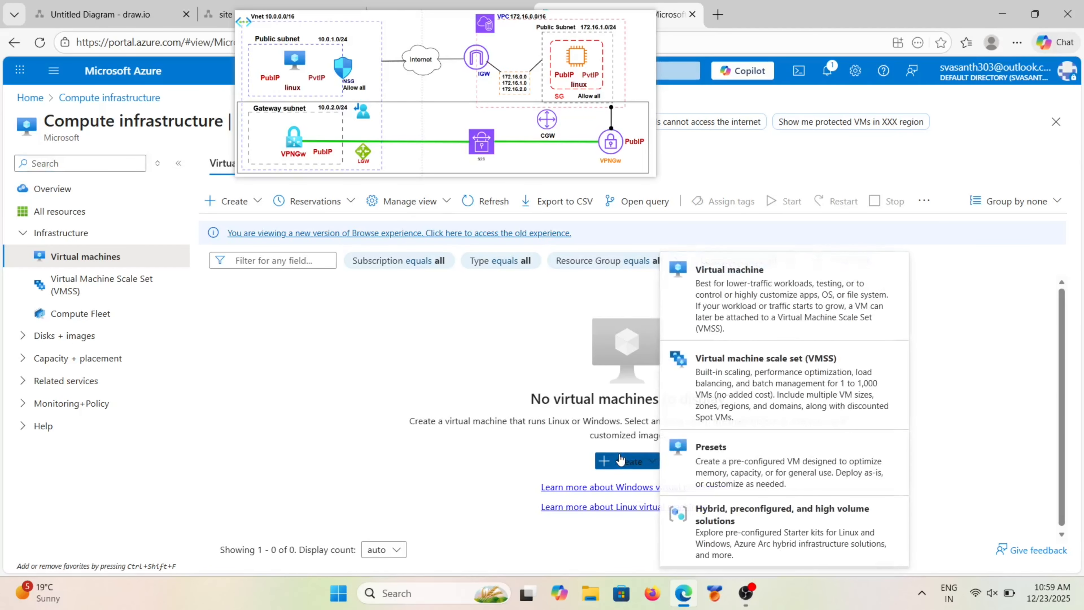
left_click(788, 321)
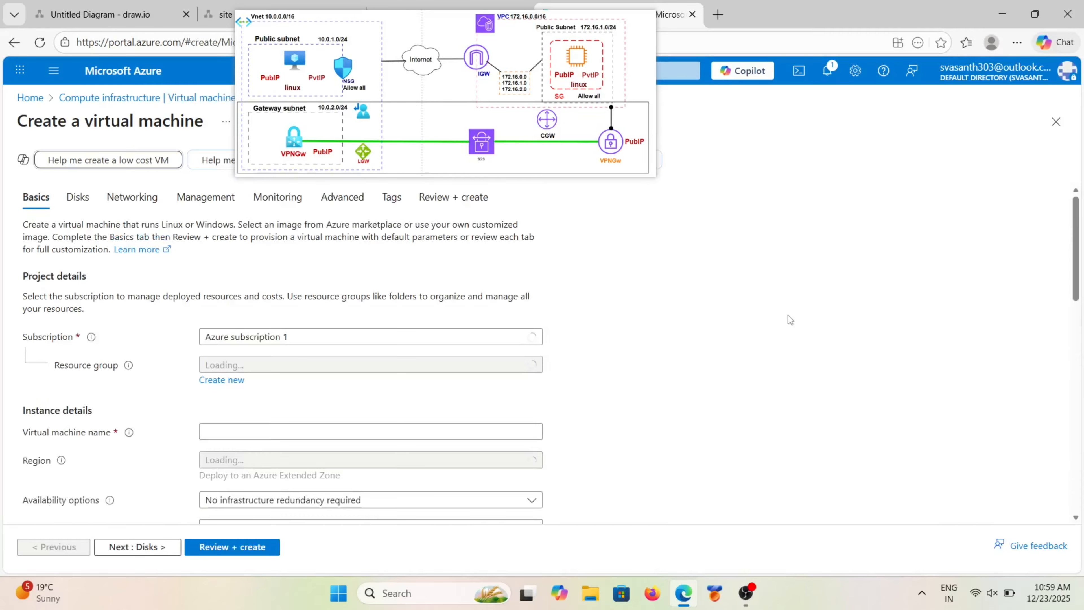
scroll(427, 341, "down", 2)
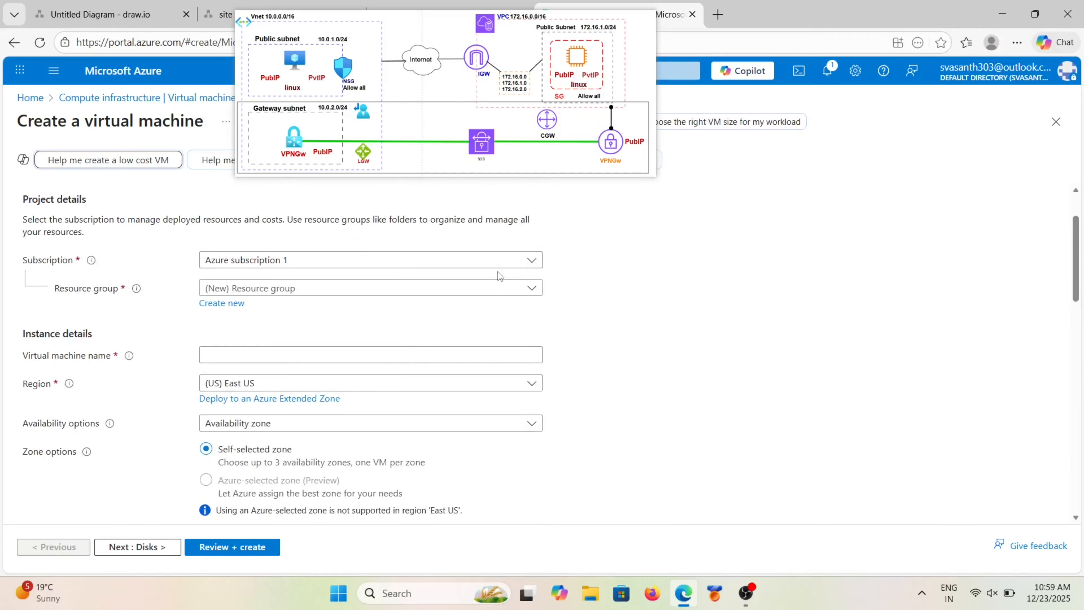
left_click(504, 287)
left_click(233, 382)
scroll(301, 307, "down", 1)
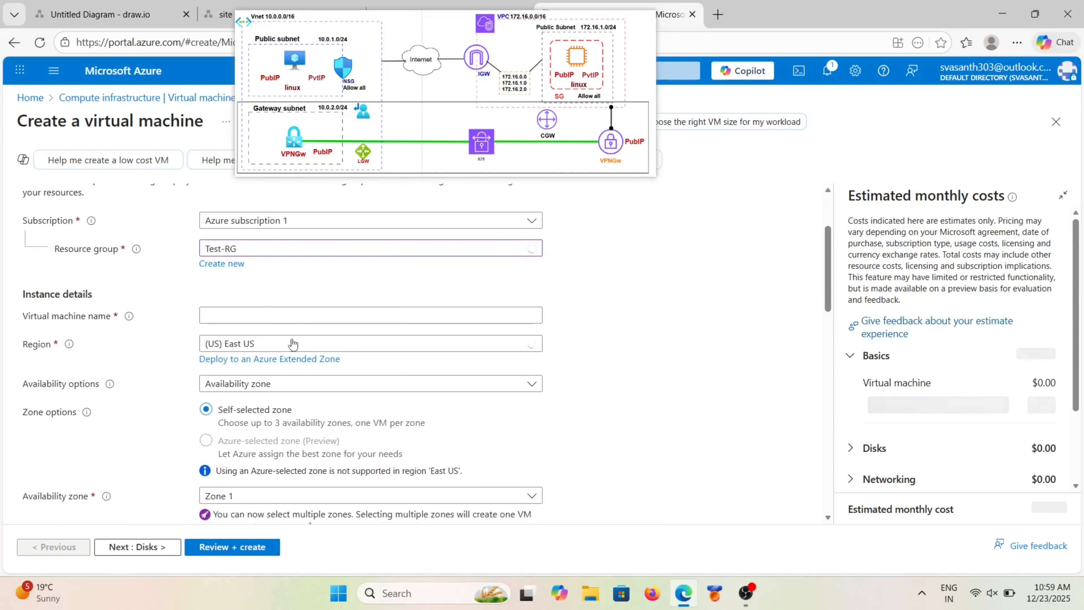
Step: Name the virtual machine VM-1
left_click(293, 314)
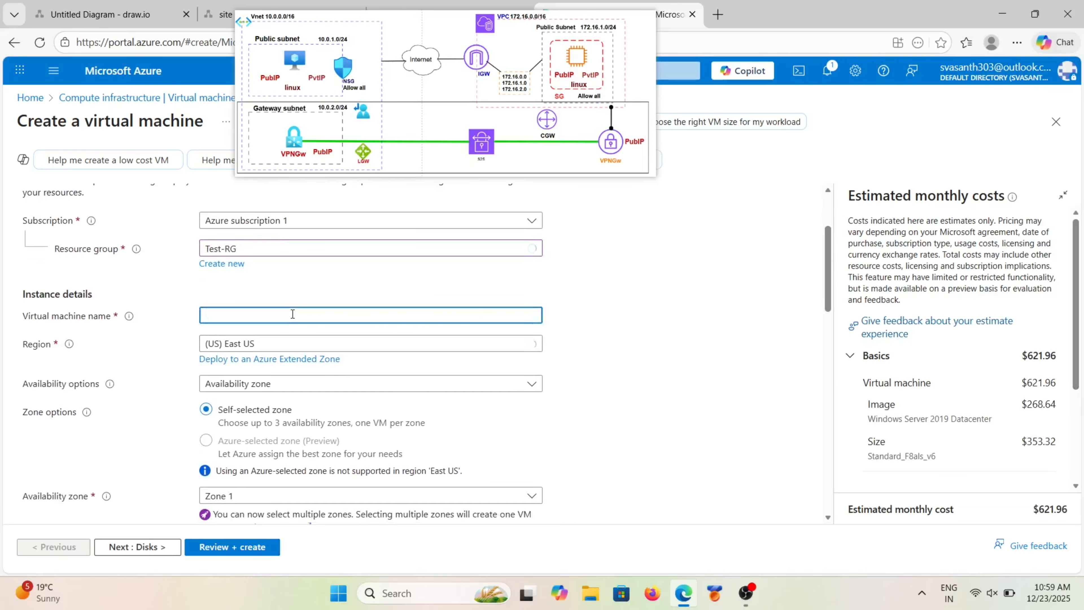
type("virtual machin")
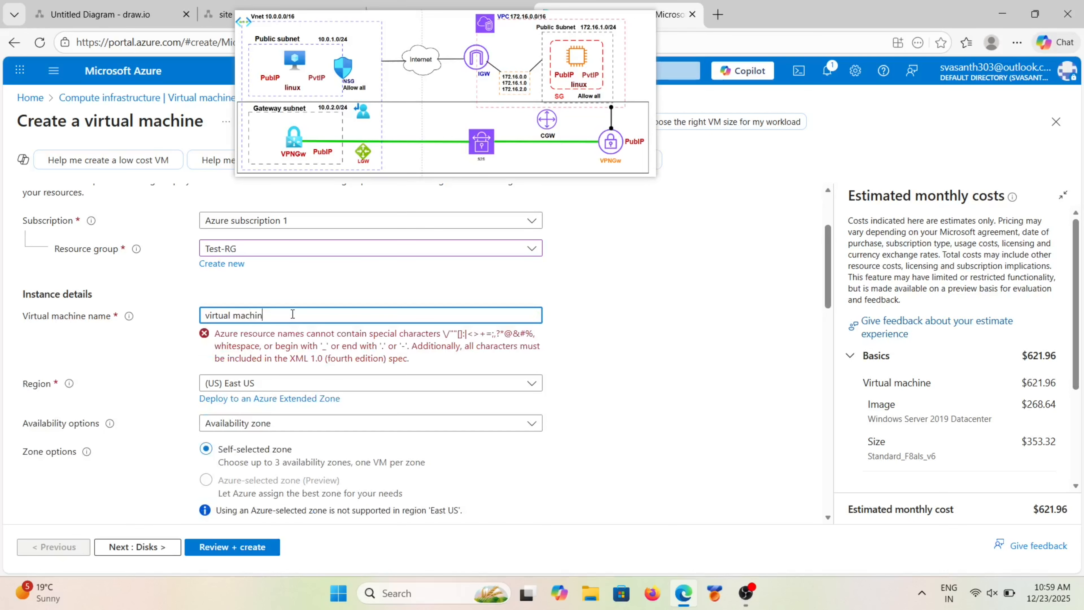
type("e")
scroll(293, 313, "down", 1)
key("BackSpace")
key("BackSpace")
key("BackSpace")
key("BackSpace")
key("BackSpace")
key("BackSpace")
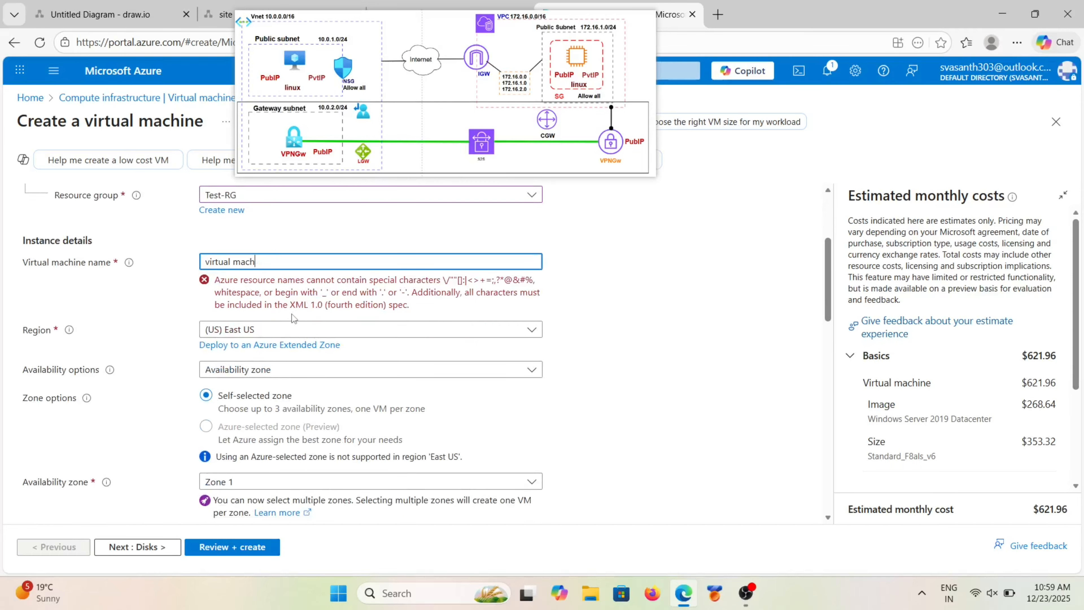
key("BackSpace")
key("BackSpace")
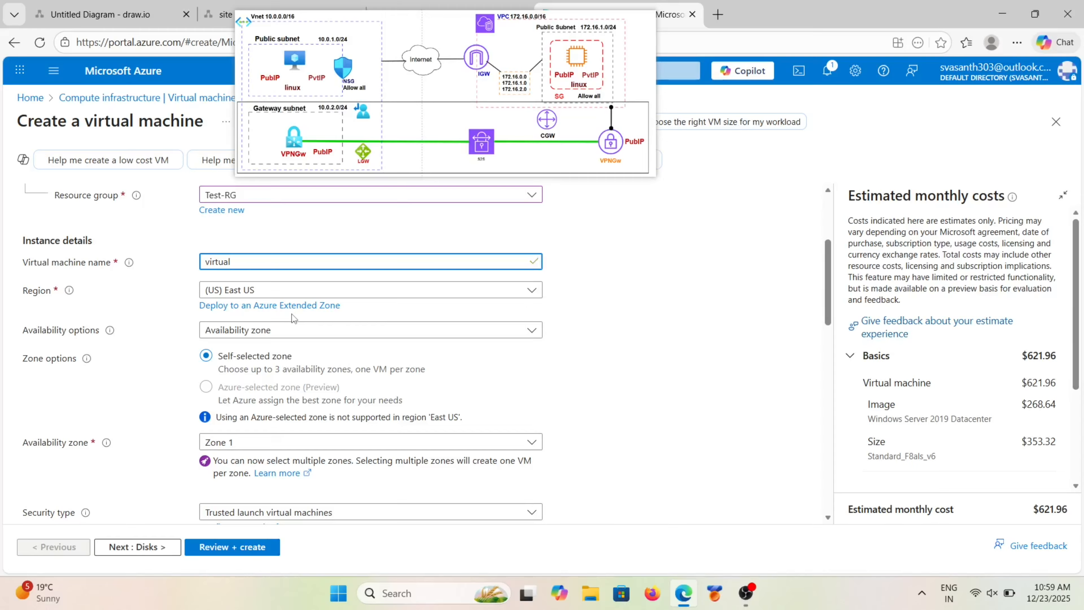
key("Caps_Lock")
type("M")
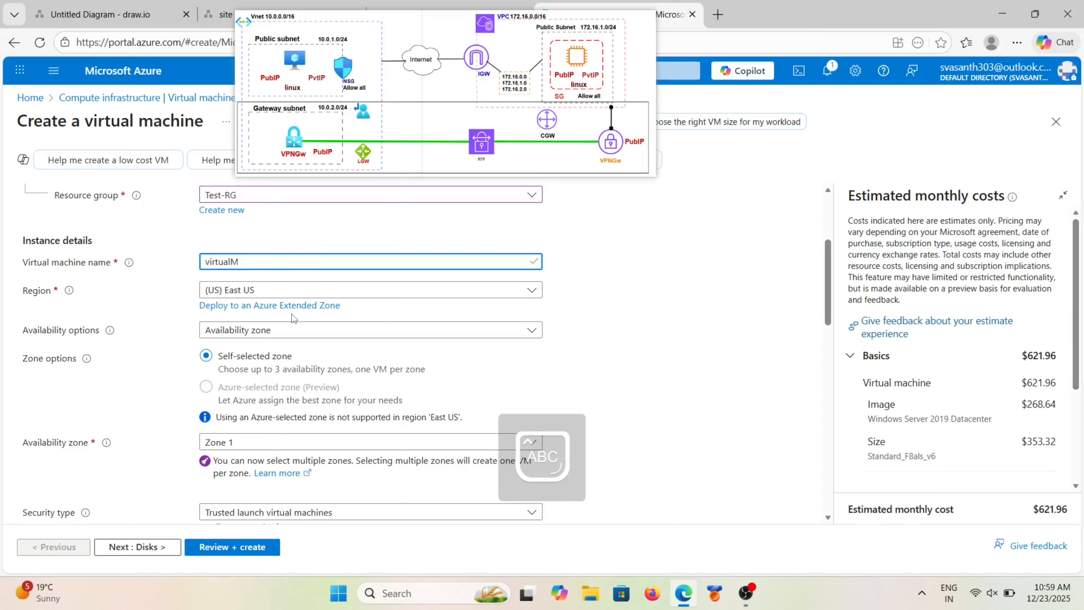
type("-")
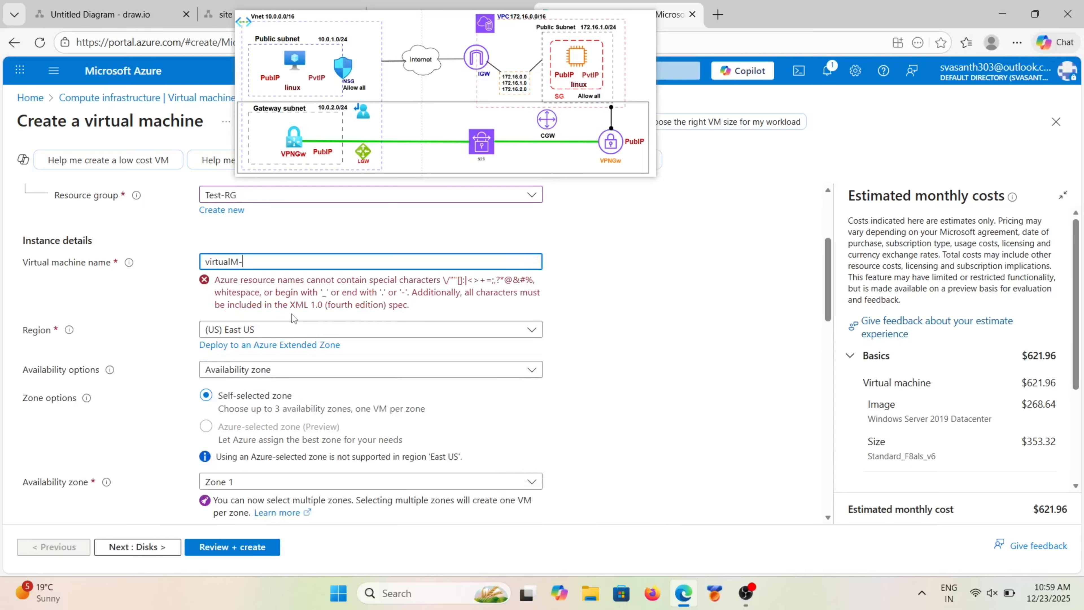
key("BackSpace")
key("BackSpace")
key("BackSpace")
key("BackSpace")
key("BackSpace")
key("BackSpace")
key("BackSpace")
key("Caps_Lock")
type("VM-")
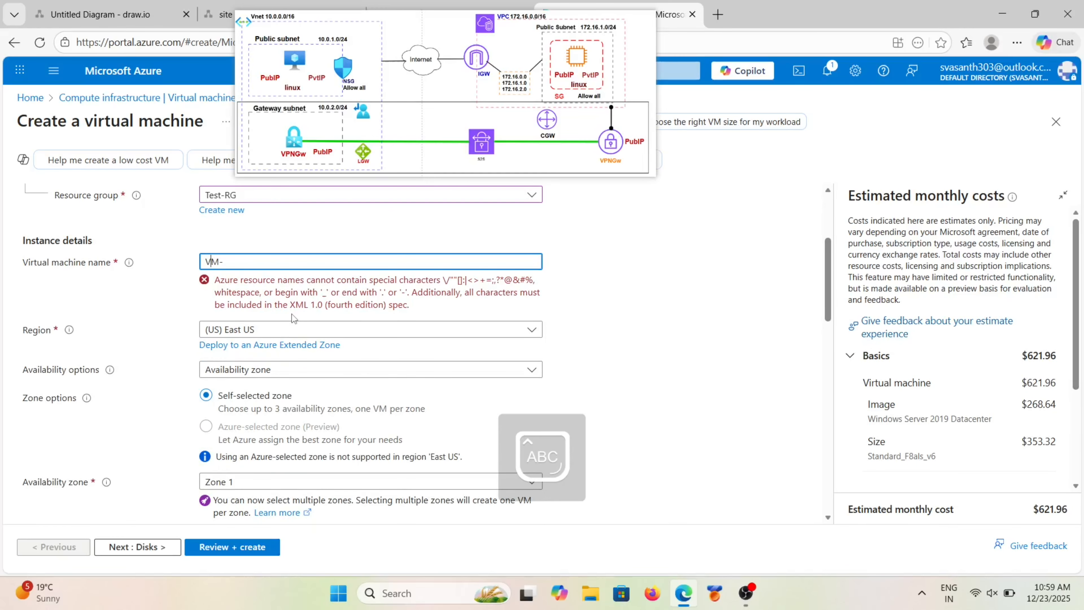
type("1")
Step: Set the virtual machine's availability options to No infrastructure redundancy required and its security type to Standard
scroll(325, 265, "down", 1)
left_click(327, 270)
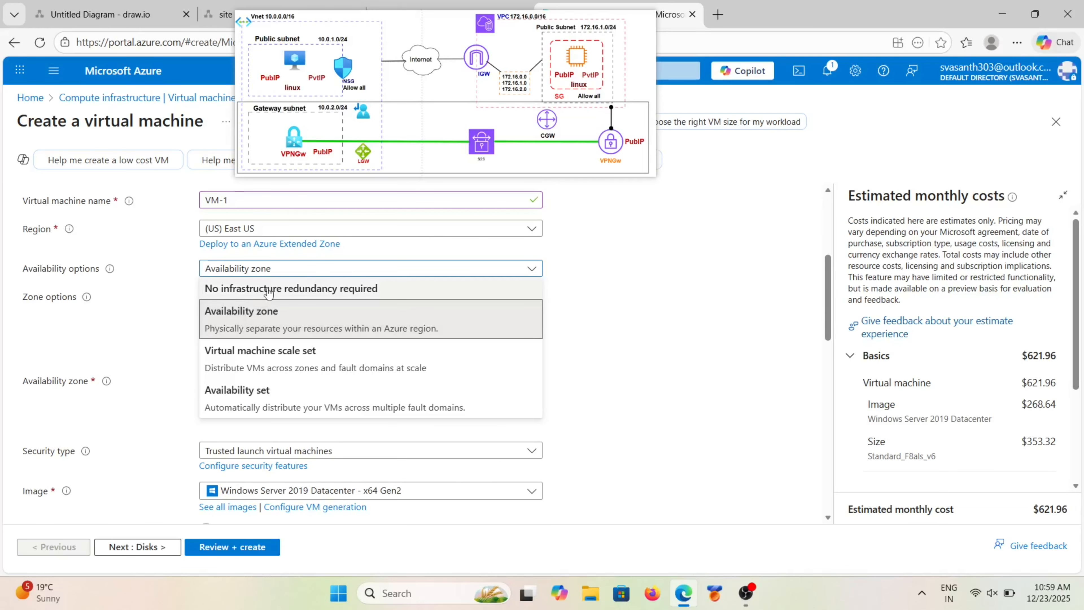
left_click(281, 290)
scroll(332, 251, "down", 1)
left_click(342, 252)
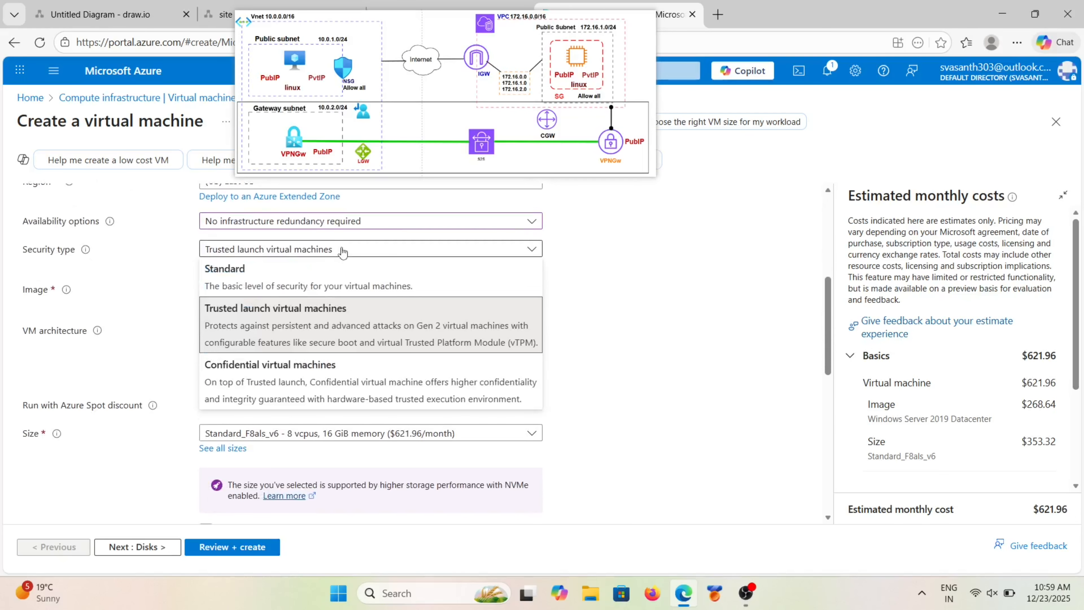
left_click(347, 273)
Step: Choose Ubuntu Server 24.04 LTS - x64 Gen2 as the virtual machine's image
left_click(353, 276)
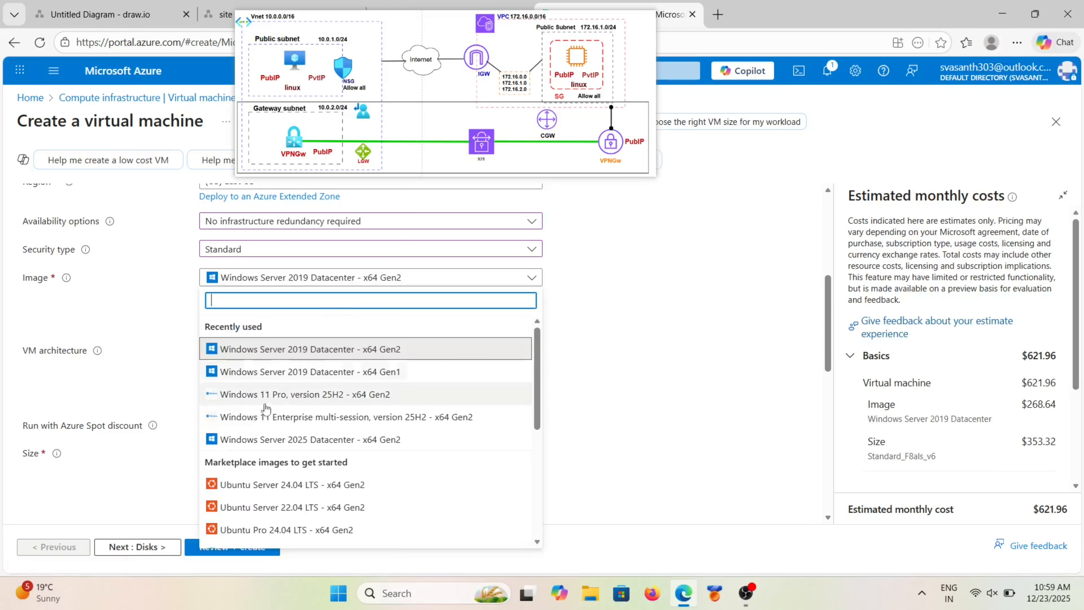
scroll(290, 478, "down", 2)
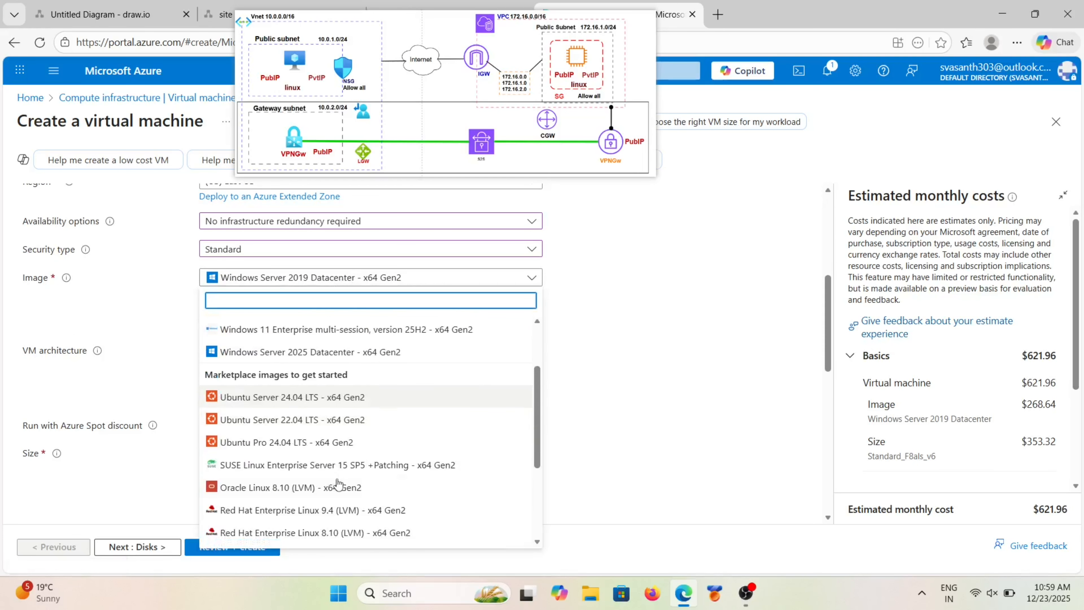
left_click(358, 400)
Step: Set the virtual machine's size to B1s (free services eligible) from the B-Series in the full size list
scroll(411, 387, "down", 1)
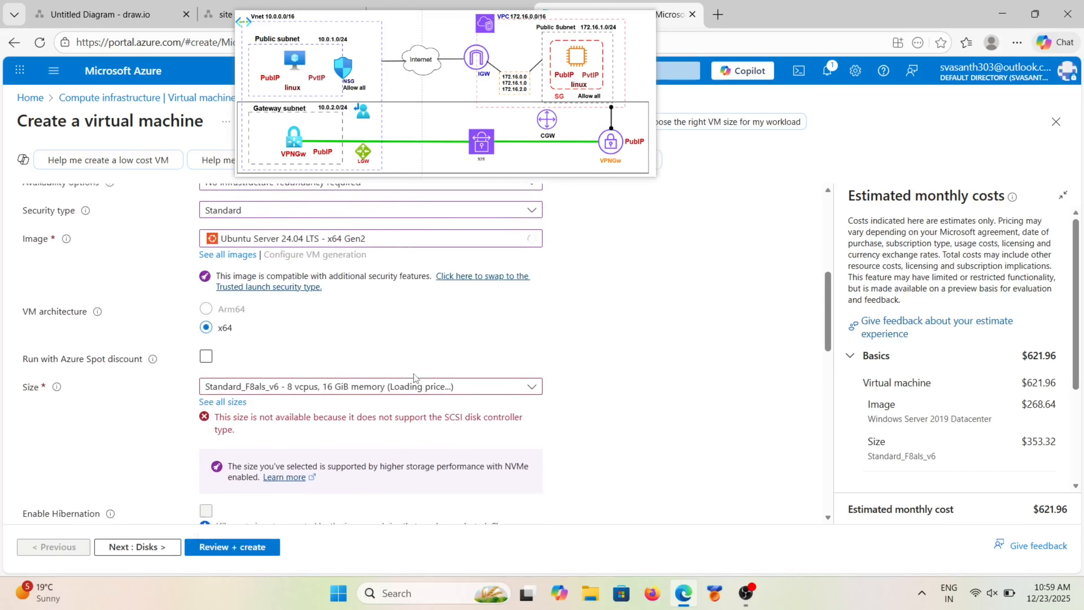
scroll(414, 378, "down", 1)
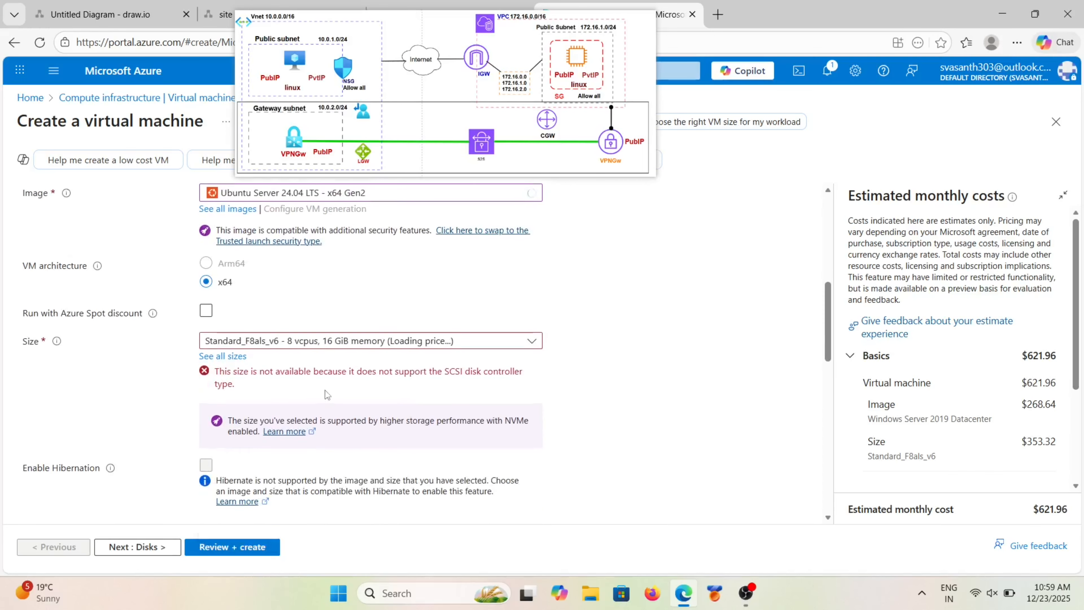
left_click(401, 341)
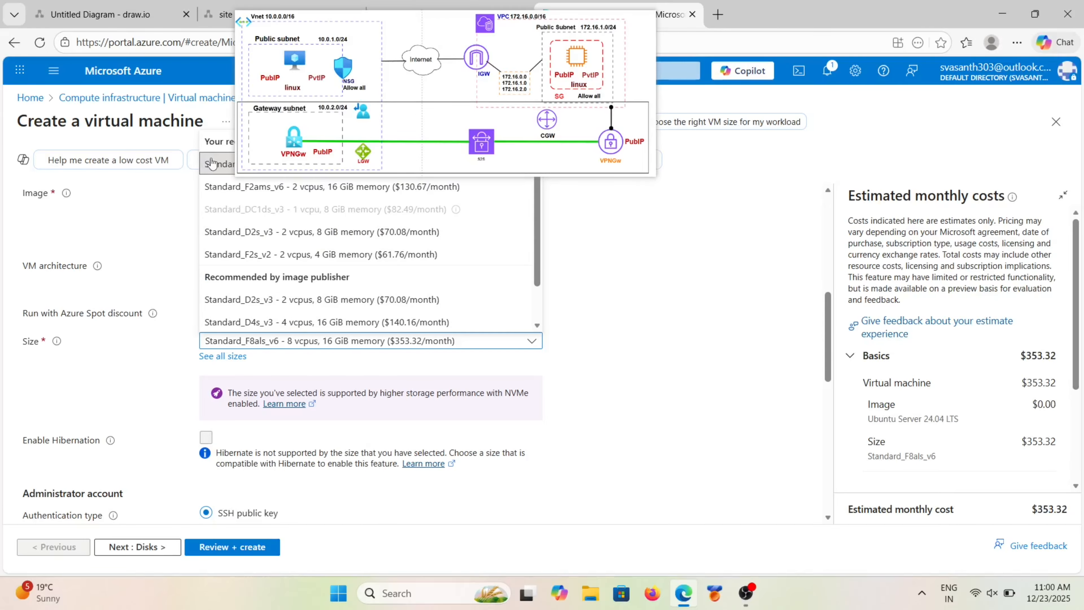
scroll(247, 239, "down", 2)
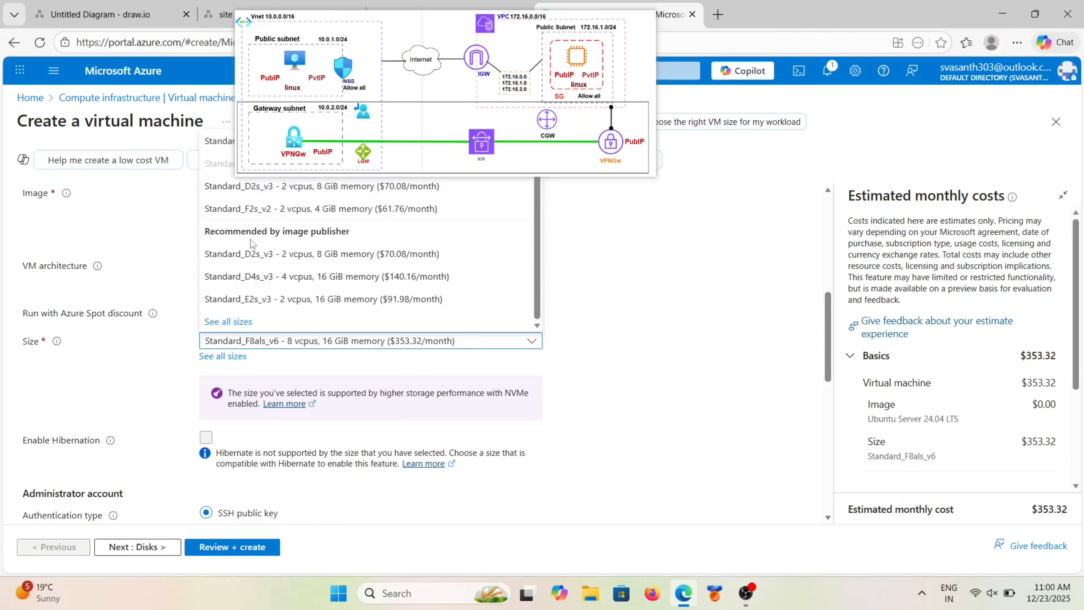
left_click(232, 319)
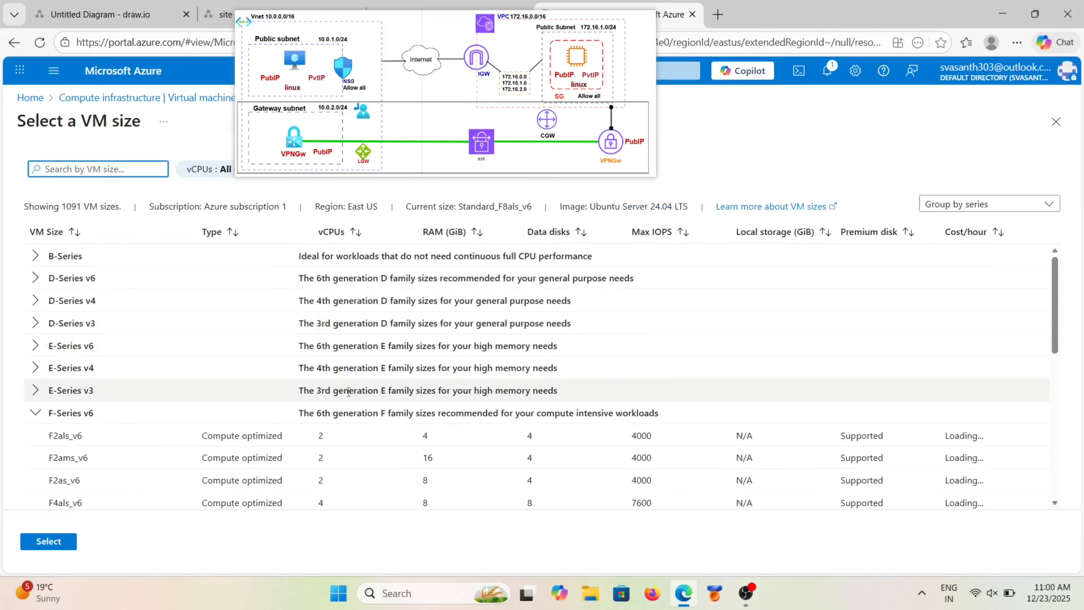
left_click(37, 257)
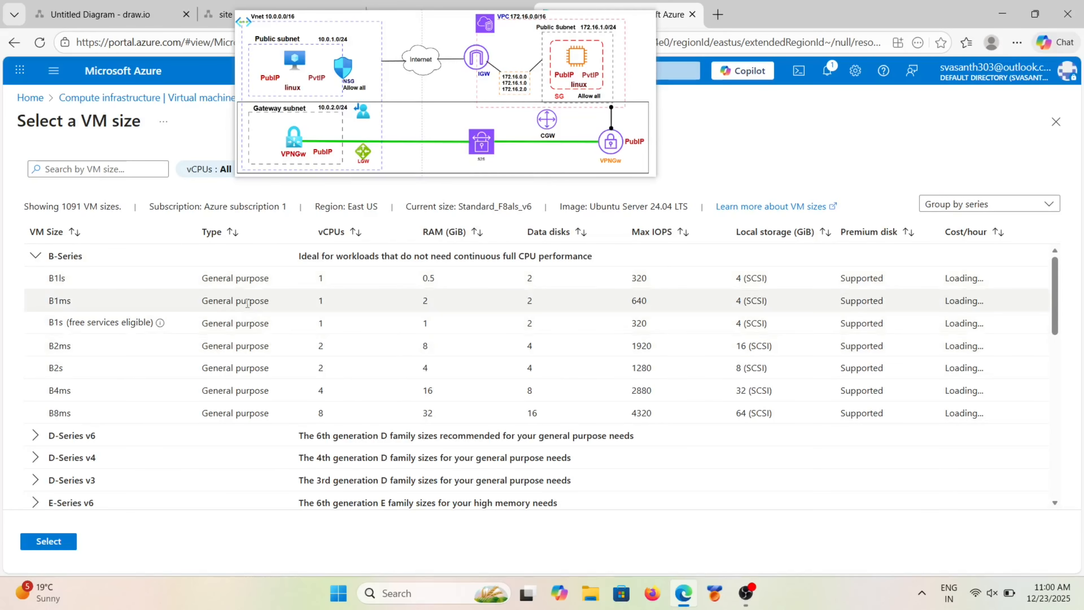
left_click(186, 325)
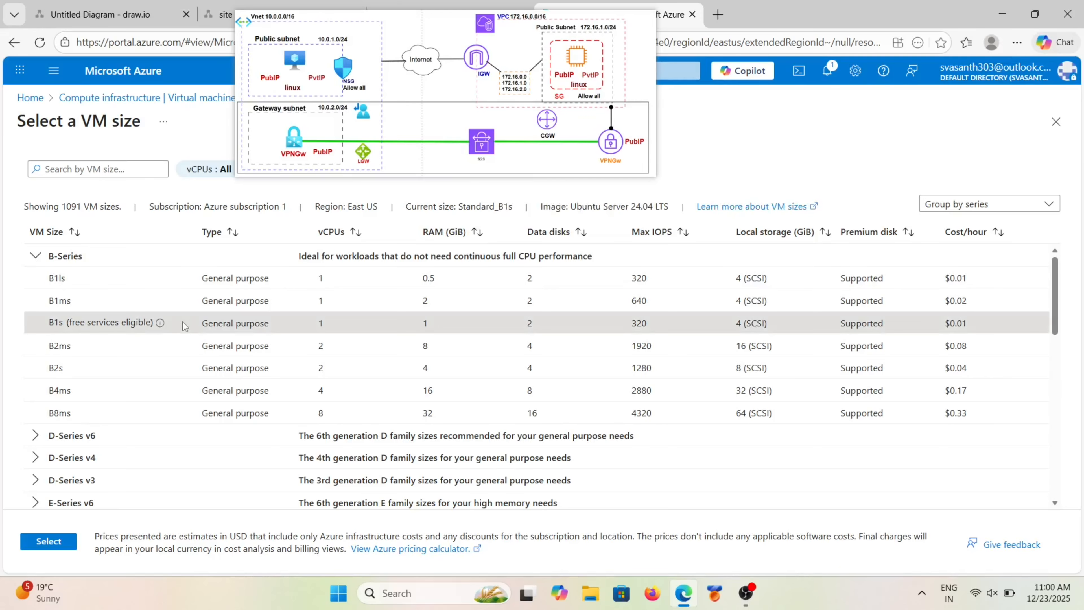
left_click(48, 541)
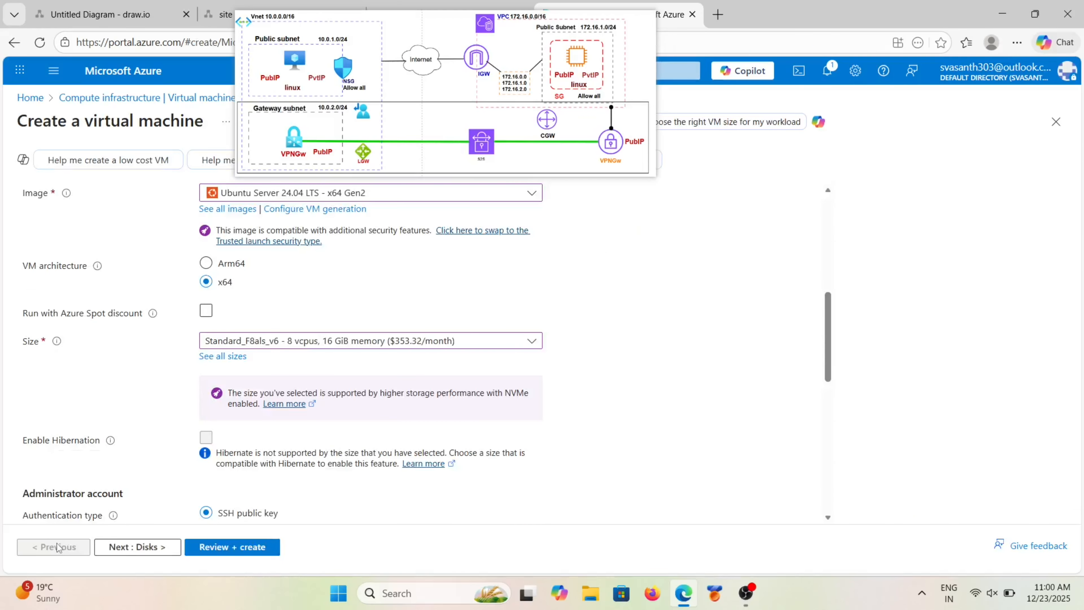
Step: Switch the administrator account to password authentication and fill in the username, password and password confirmation from the first saved credential
scroll(317, 420, "down", 4)
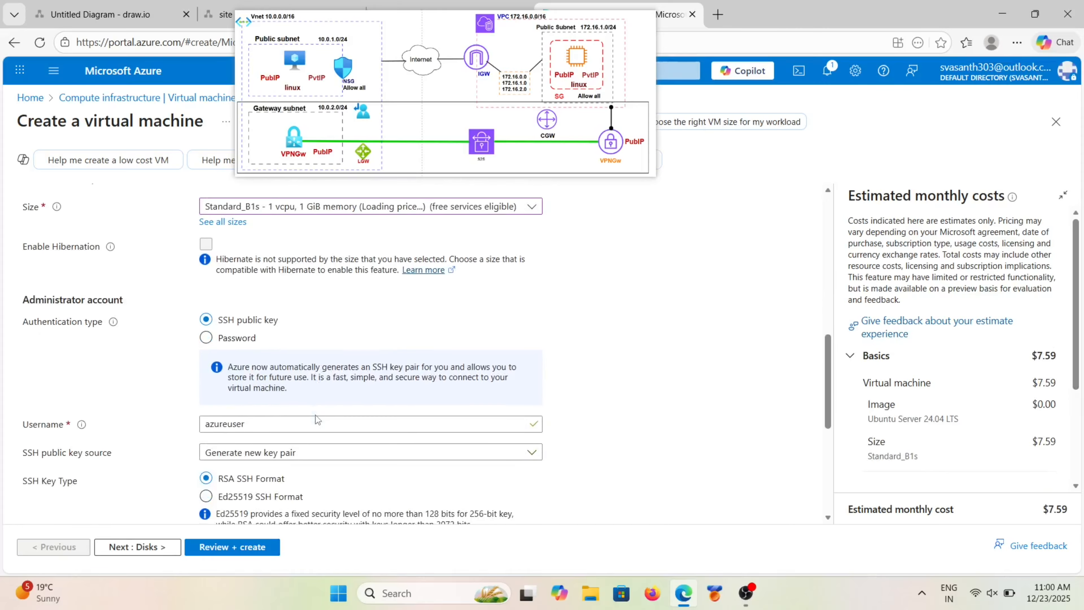
left_click(206, 289)
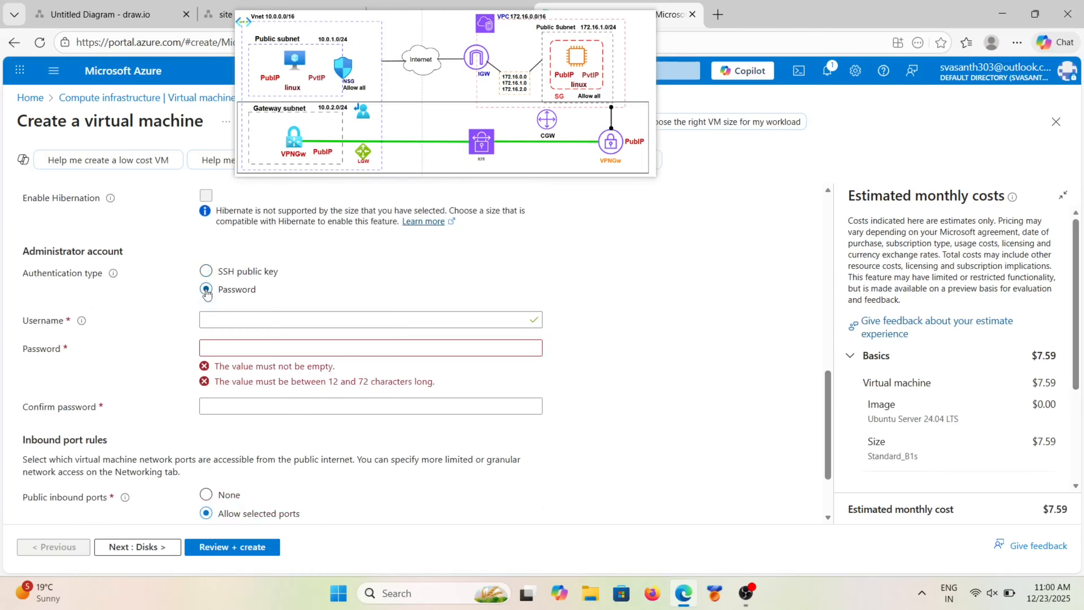
scroll(286, 291, "down", 1)
left_click(285, 291)
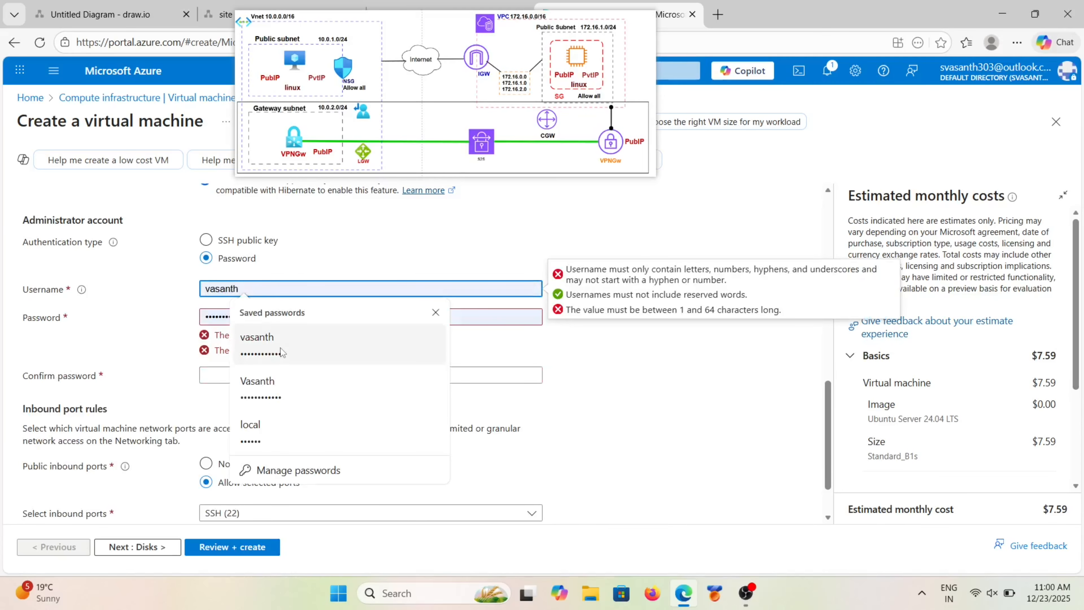
left_click(264, 337)
left_click(256, 345)
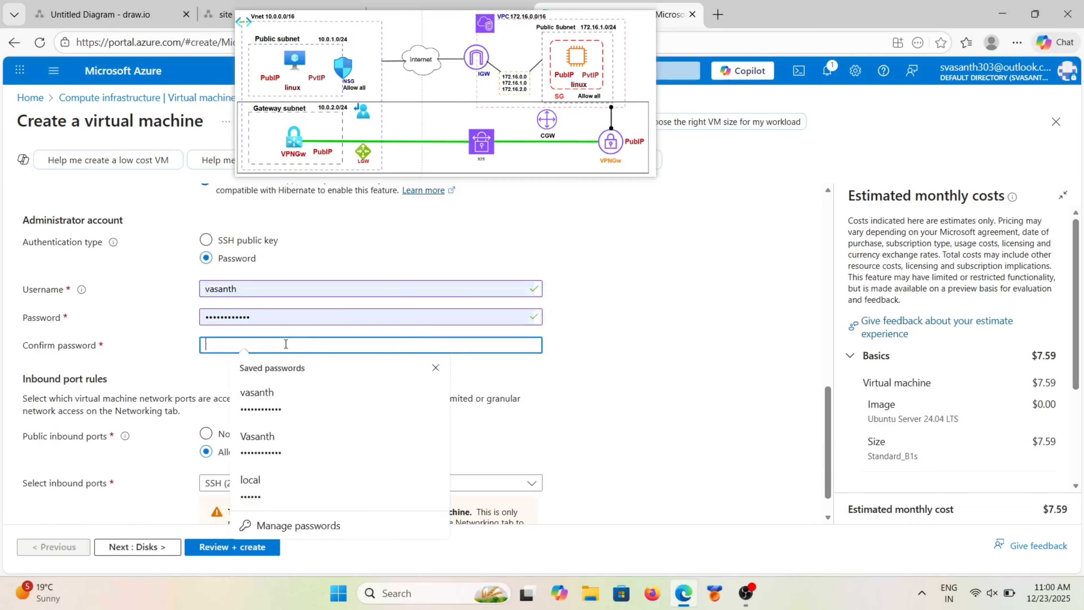
left_click(282, 390)
Step: Check the selectable inbound ports, then set the virtual machine's public inbound ports to None
scroll(281, 382, "down", 1)
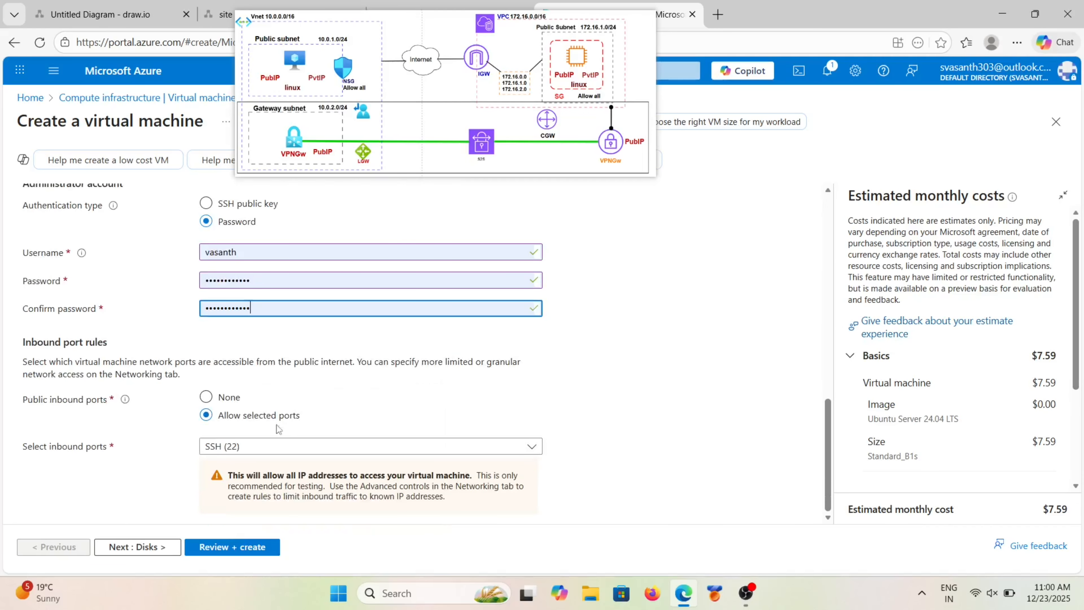
left_click(300, 451)
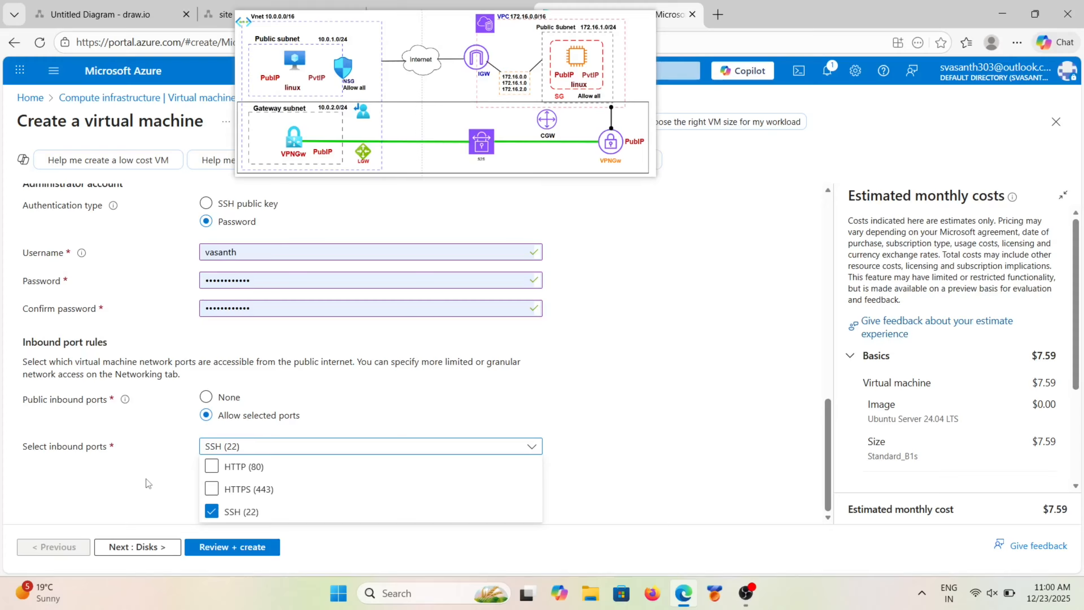
left_click(120, 489)
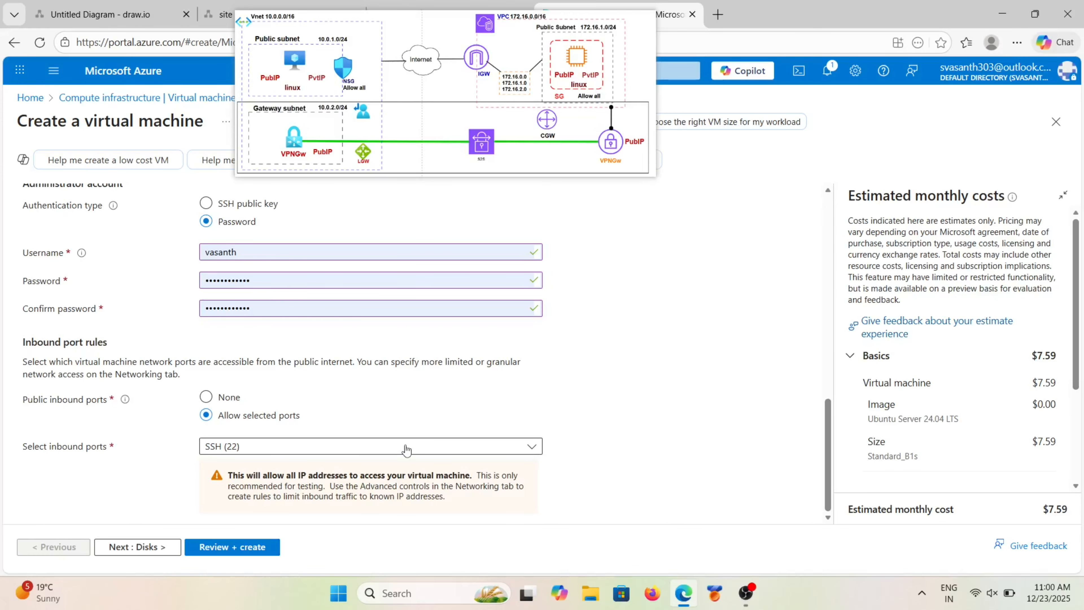
scroll(450, 356, "up", 3)
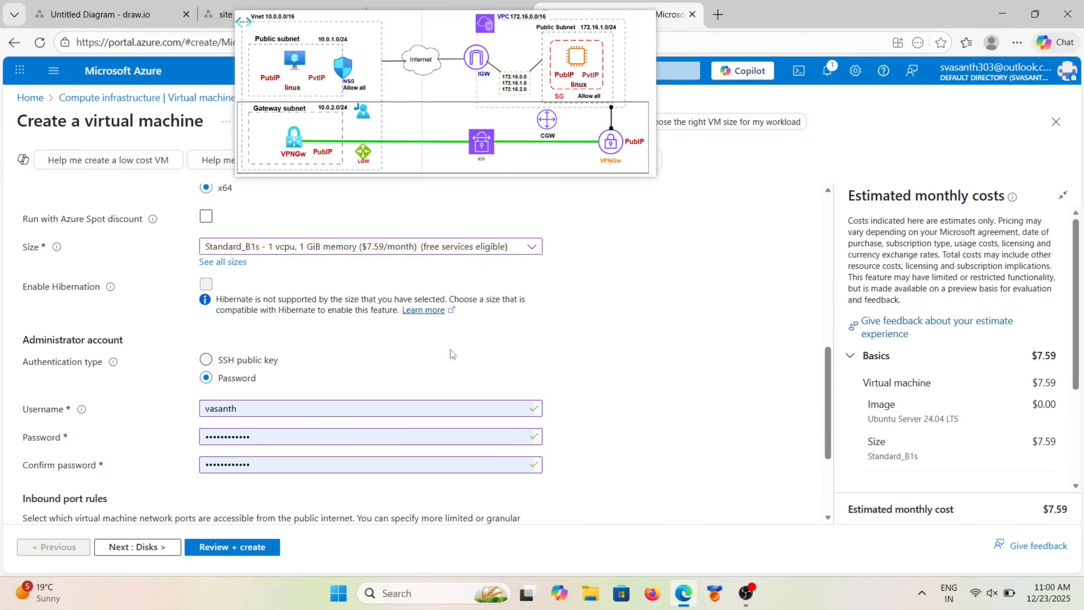
scroll(451, 354, "down", 3)
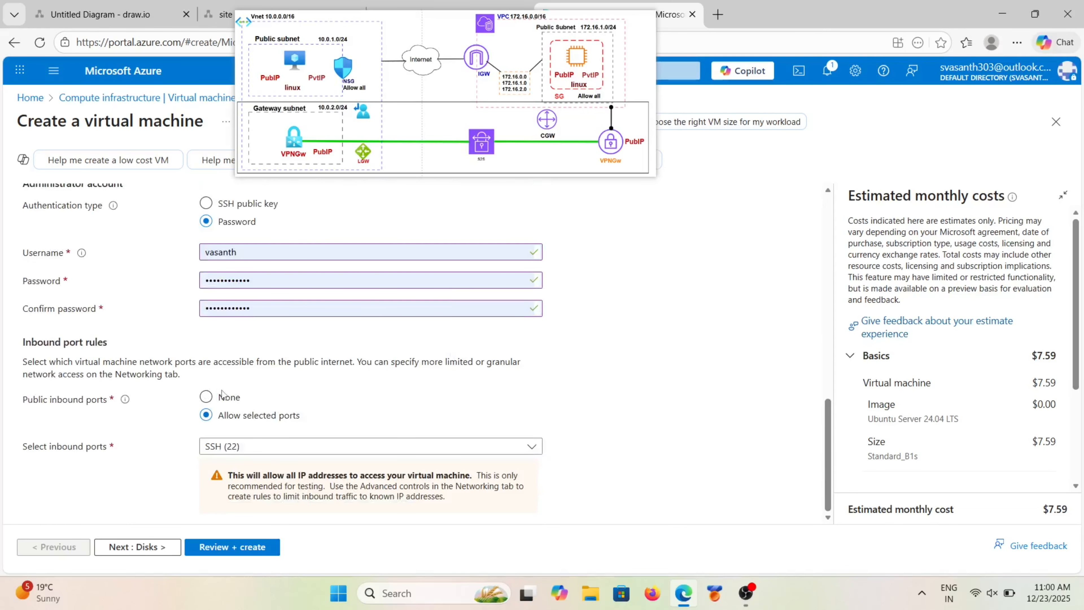
left_click(207, 398)
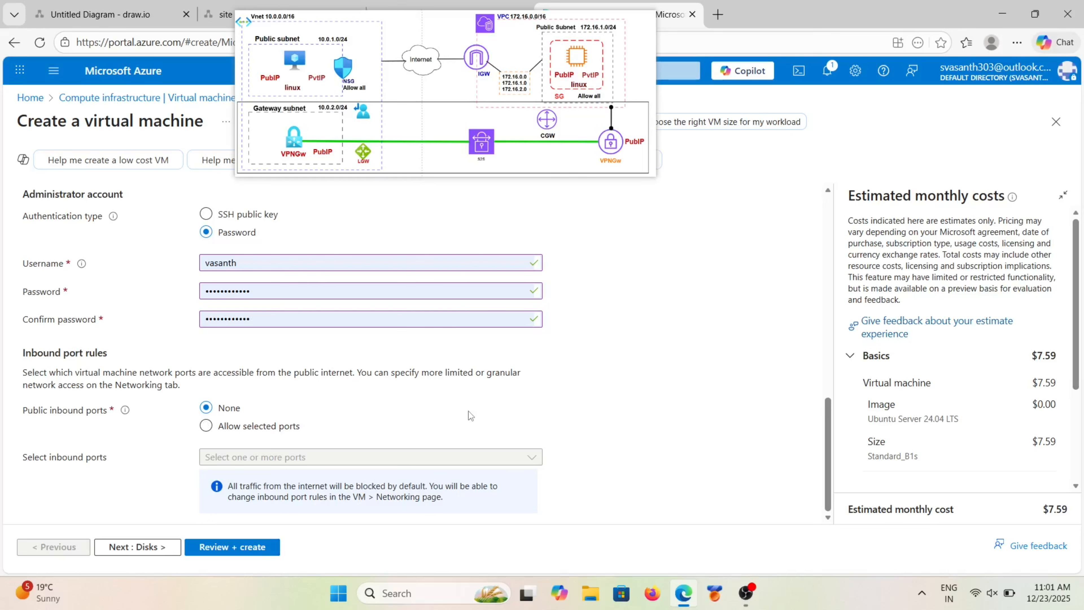
Step: Open VM-1's networking settings, ignoring the deployment recommendations, and review the virtual network, subnet, public IP, security group and load balancing options
scroll(468, 410, "up", 2)
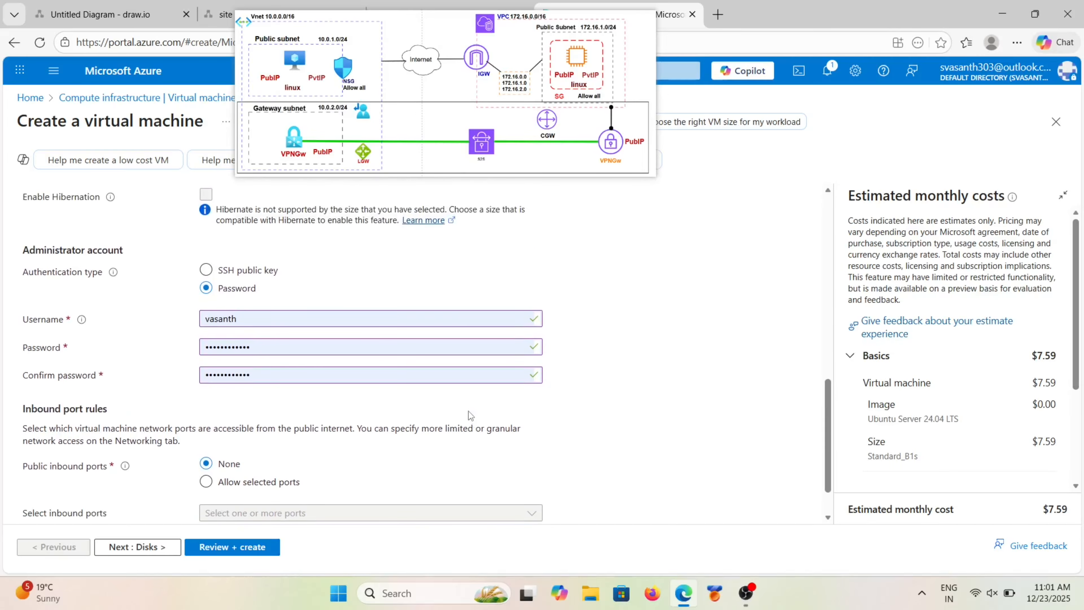
scroll(468, 411, "up", 10)
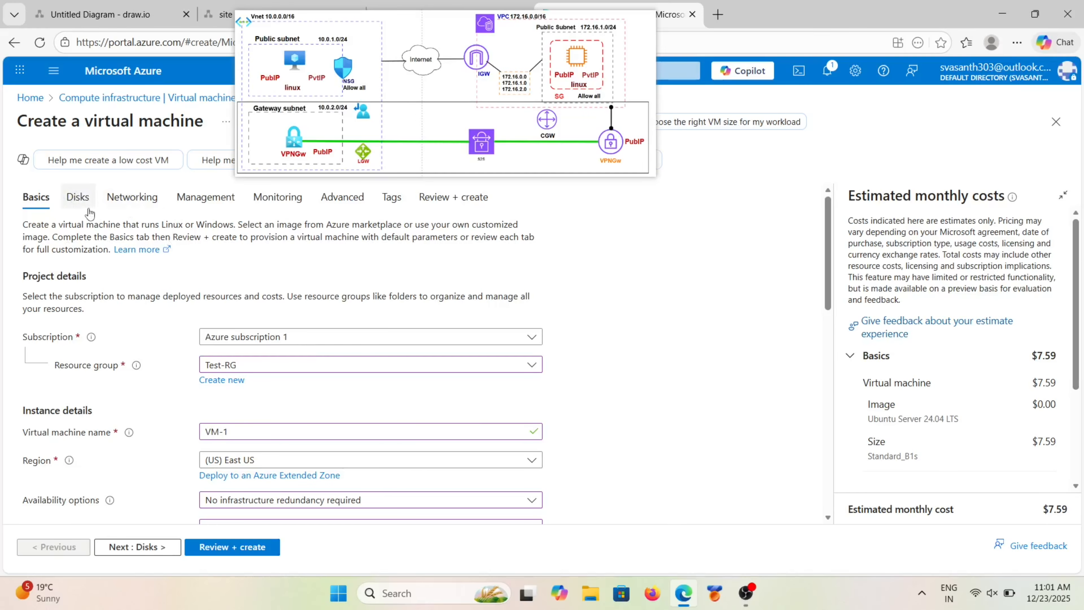
left_click(125, 201)
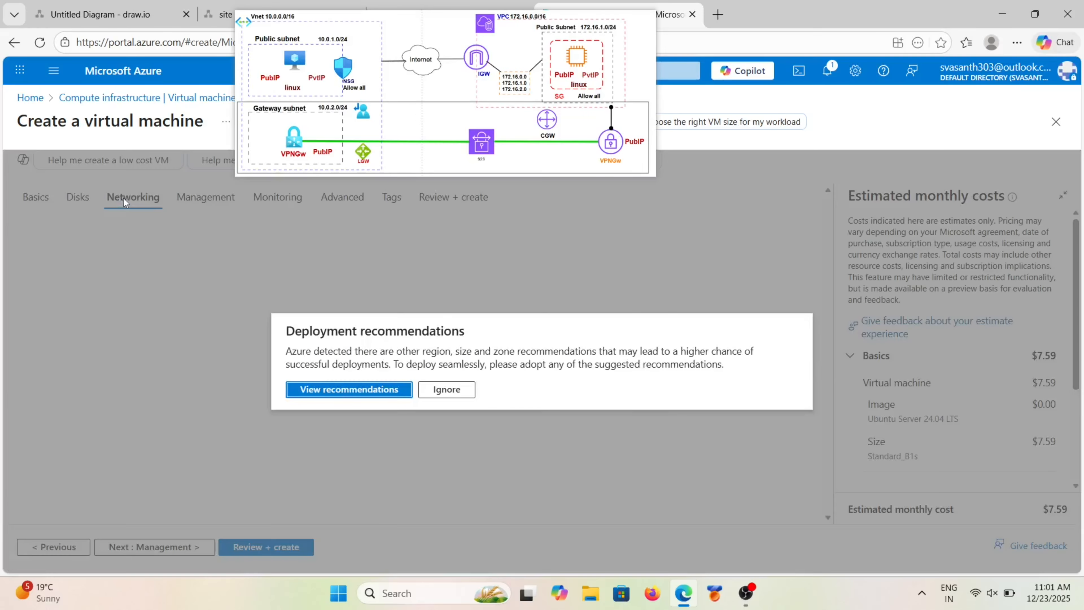
left_click(447, 389)
scroll(377, 455, "down", 1)
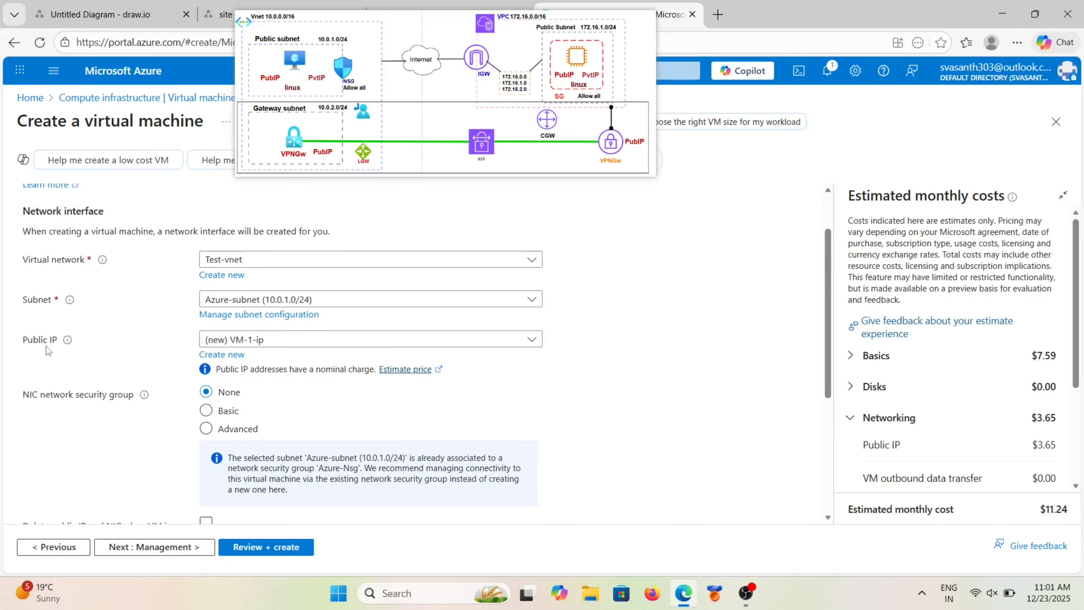
scroll(274, 354, "down", 1)
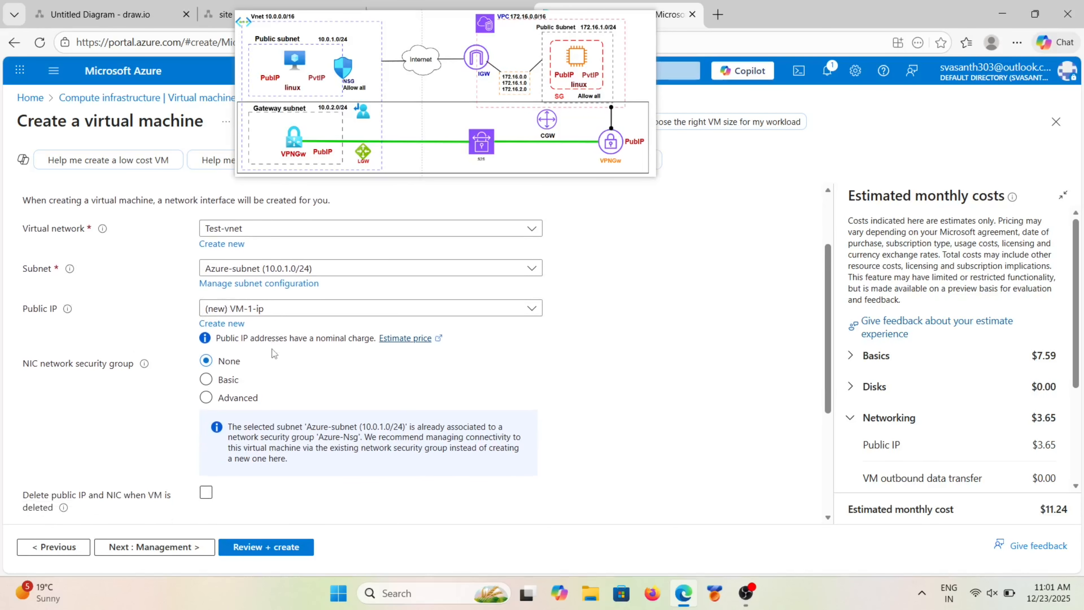
scroll(274, 353, "up", 1)
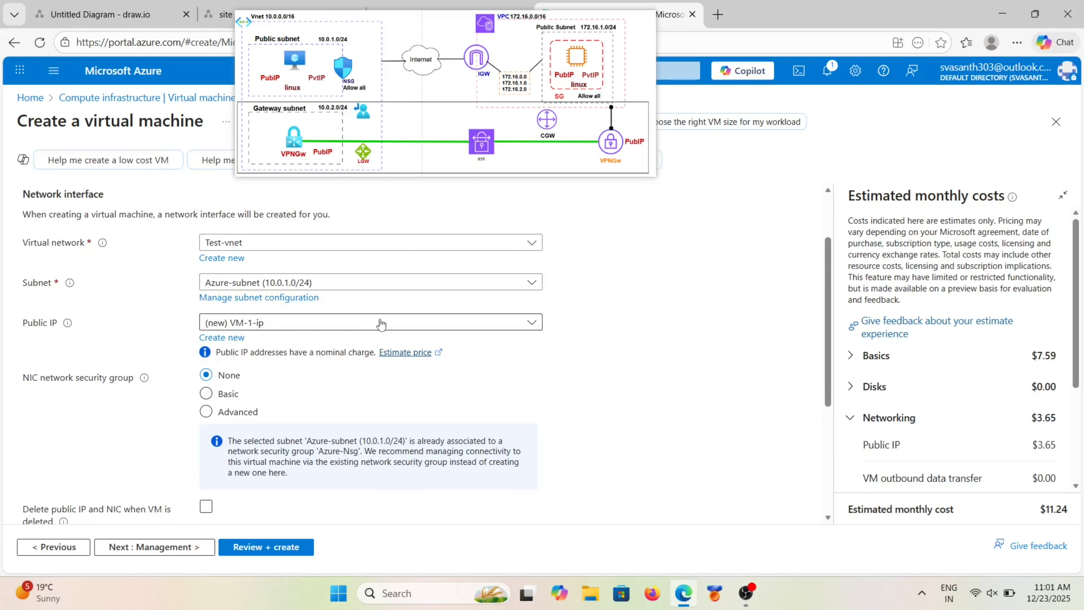
scroll(317, 364, "down", 2)
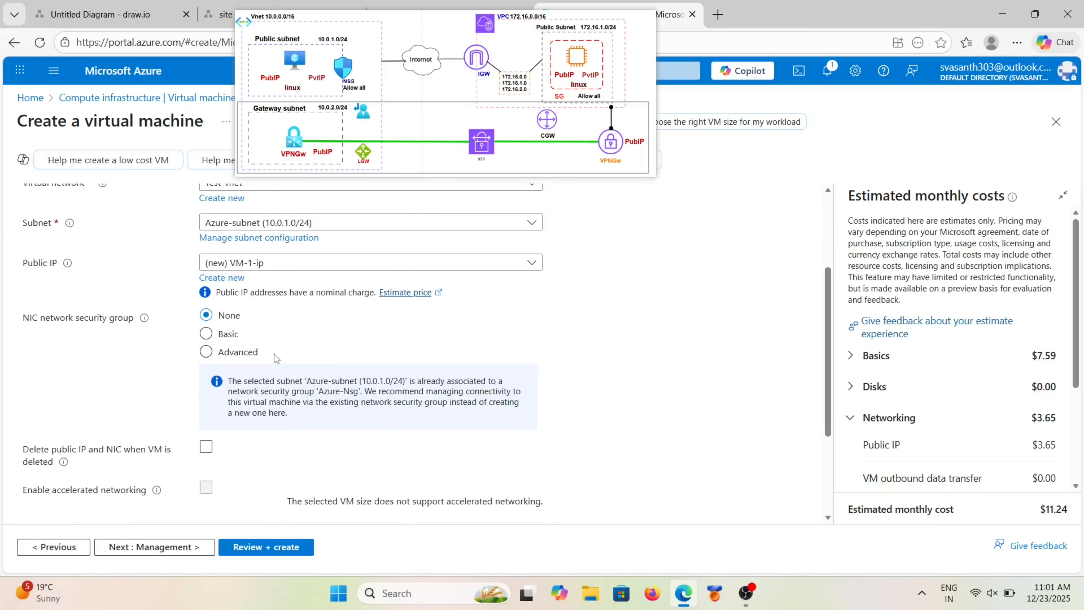
scroll(275, 358, "down", 1)
scroll(275, 358, "down", 1)
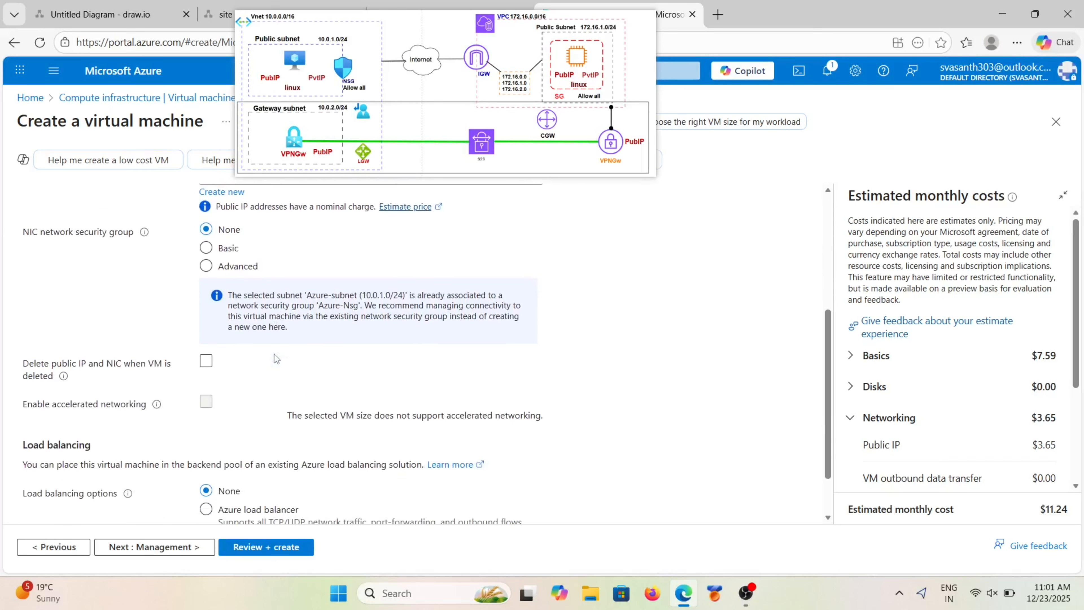
scroll(275, 358, "down", 2)
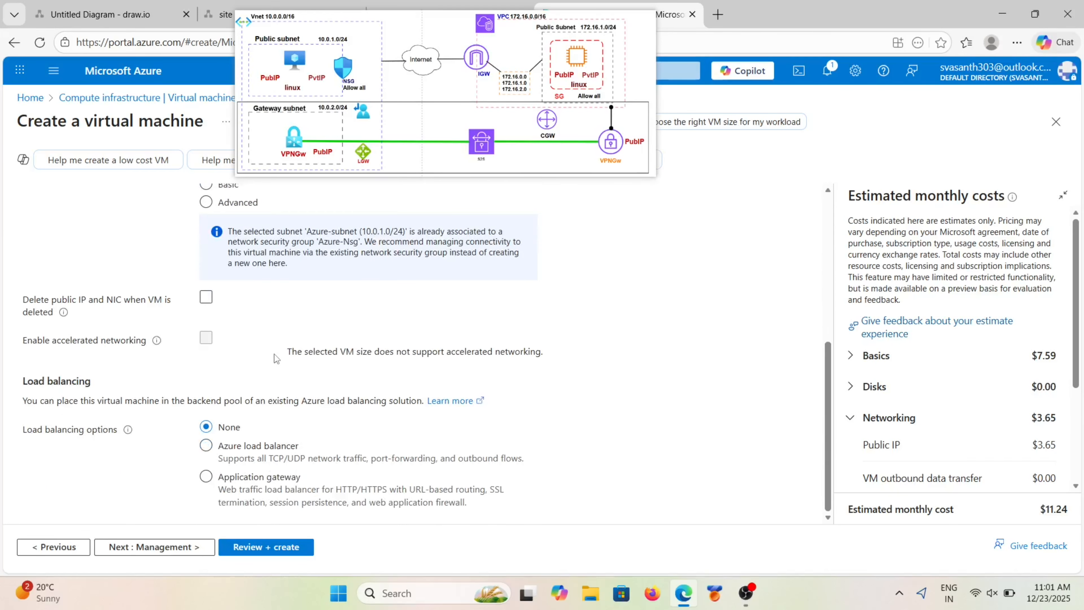
Step: Validate the VM-1 configuration, display the portal notifications and create the virtual machine
left_click(276, 547)
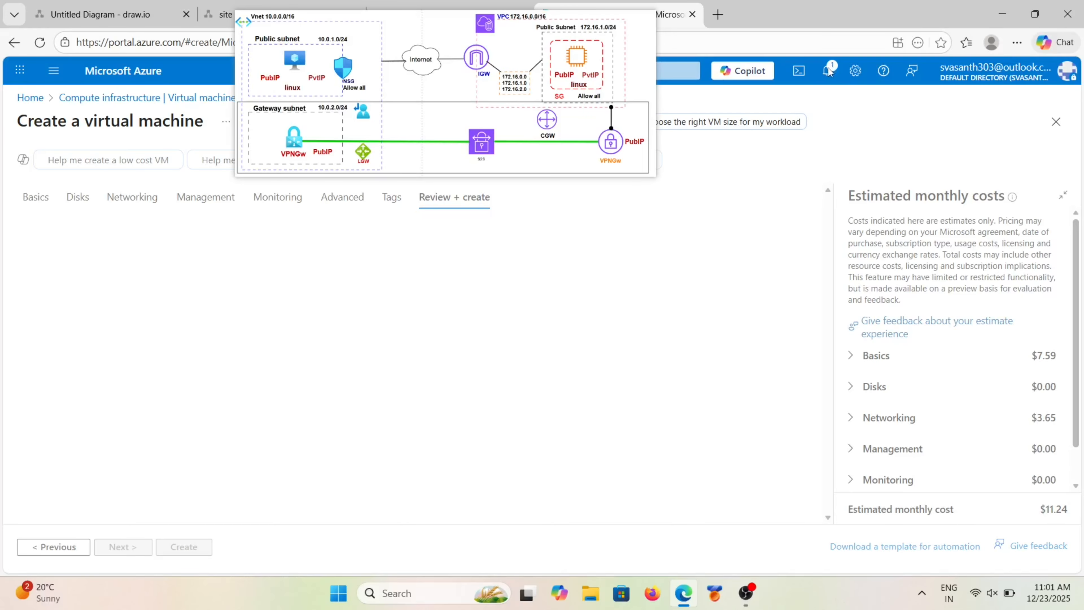
left_click(828, 69)
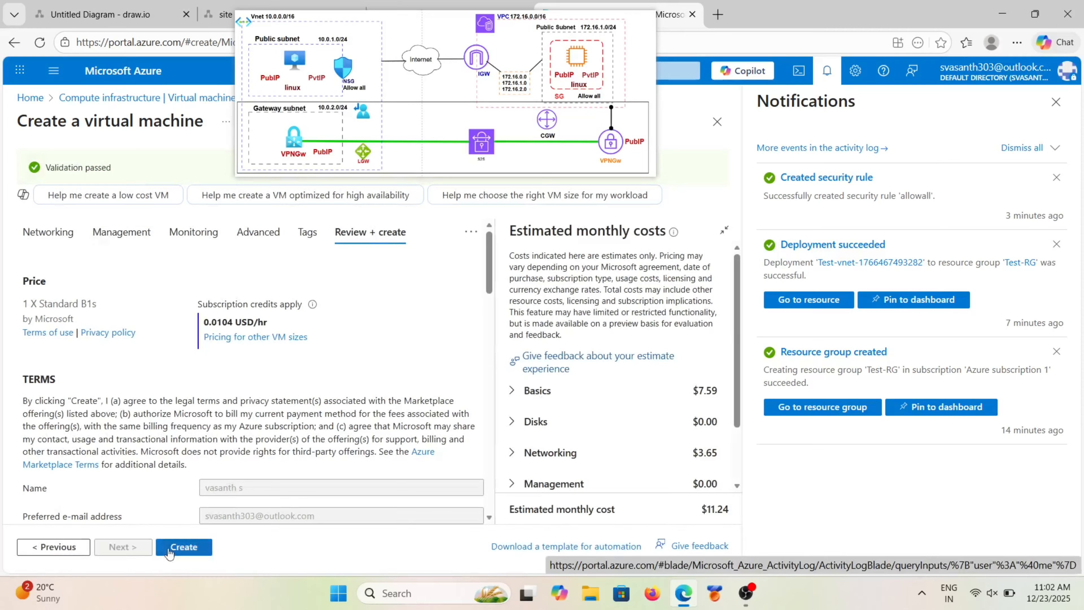
left_click(185, 548)
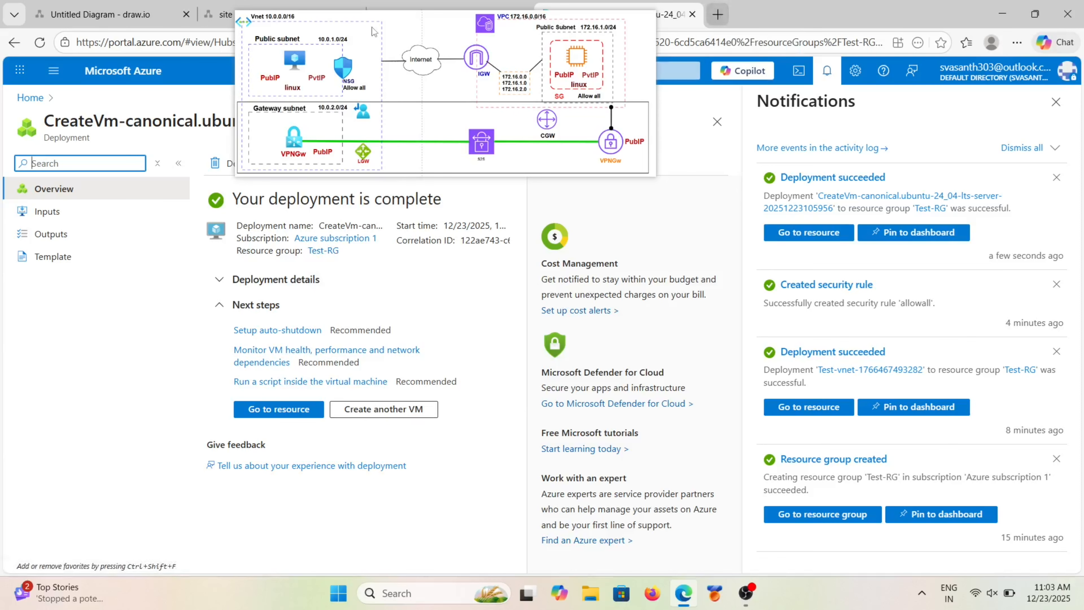
Step: Open the AWS EC2 Instances console for eu-north-1 in a new browser tab and choose sign-in with the root user email
left_click(720, 14)
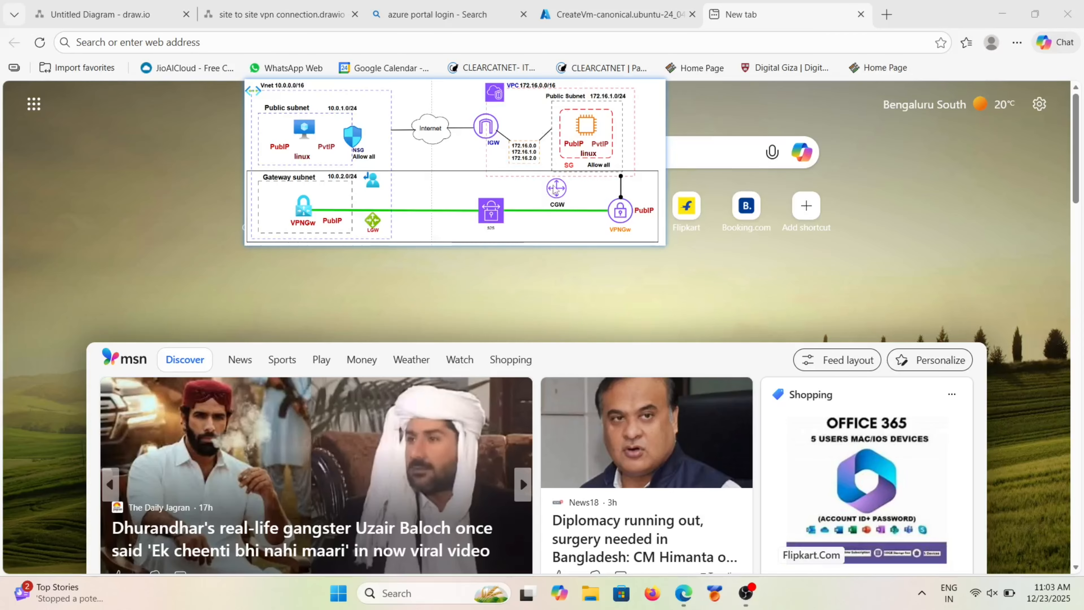
left_click(224, 40)
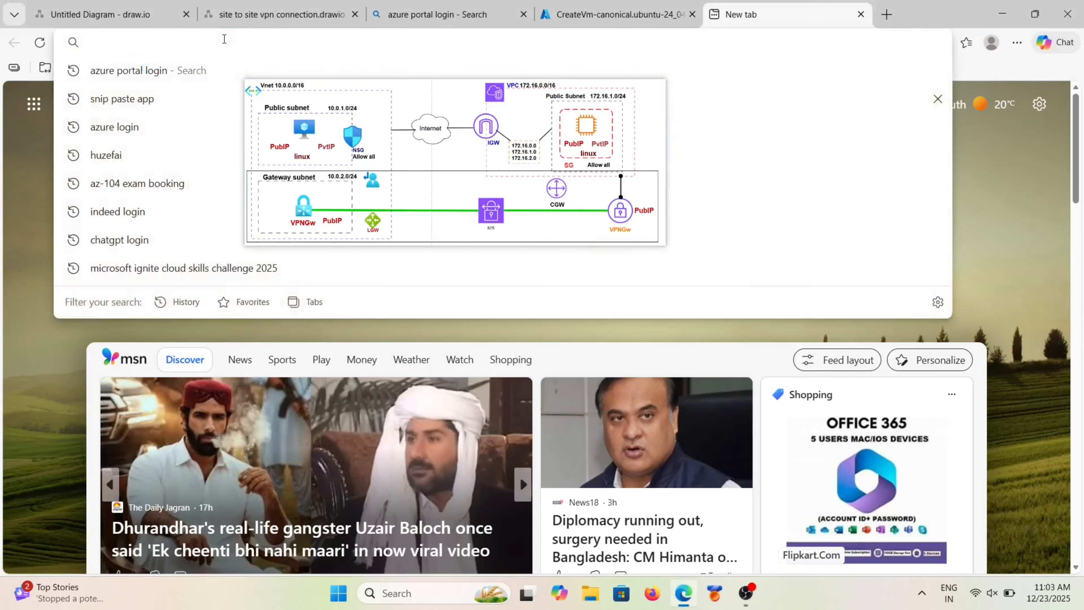
type("AWS")
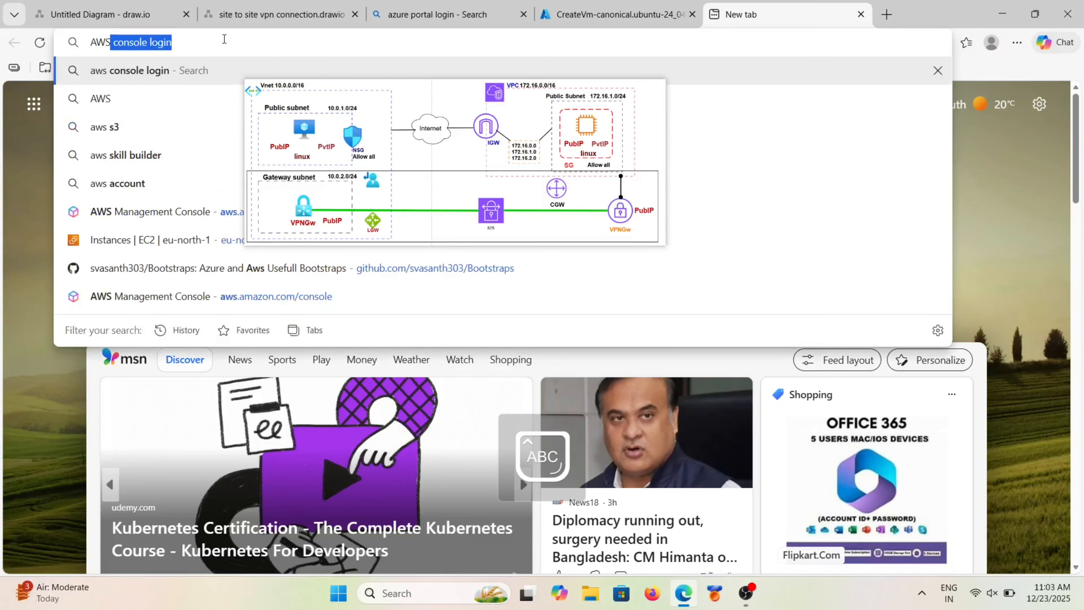
left_click(128, 234)
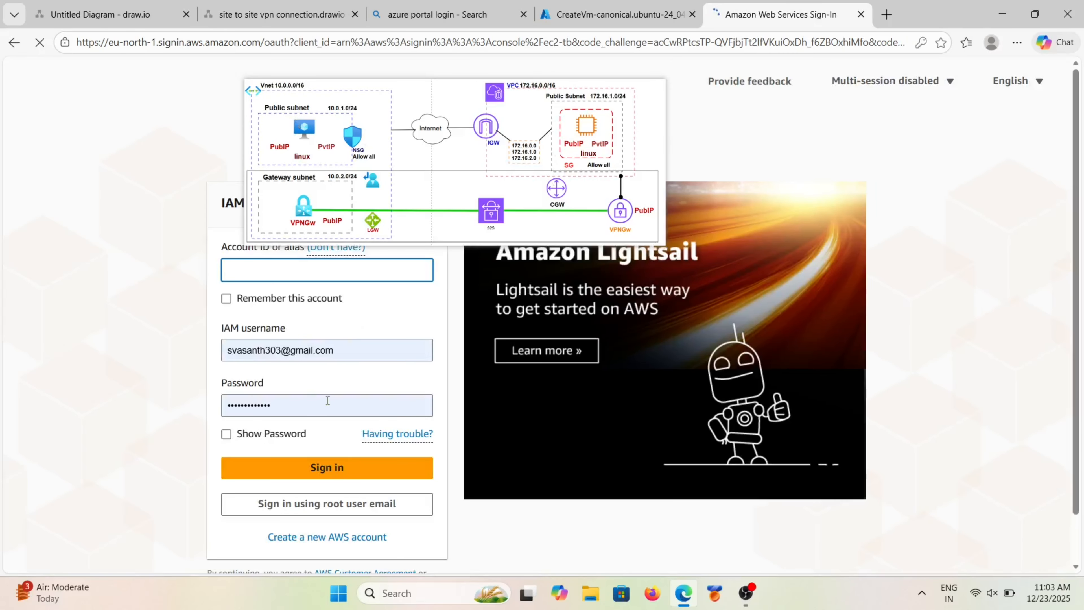
left_click(323, 500)
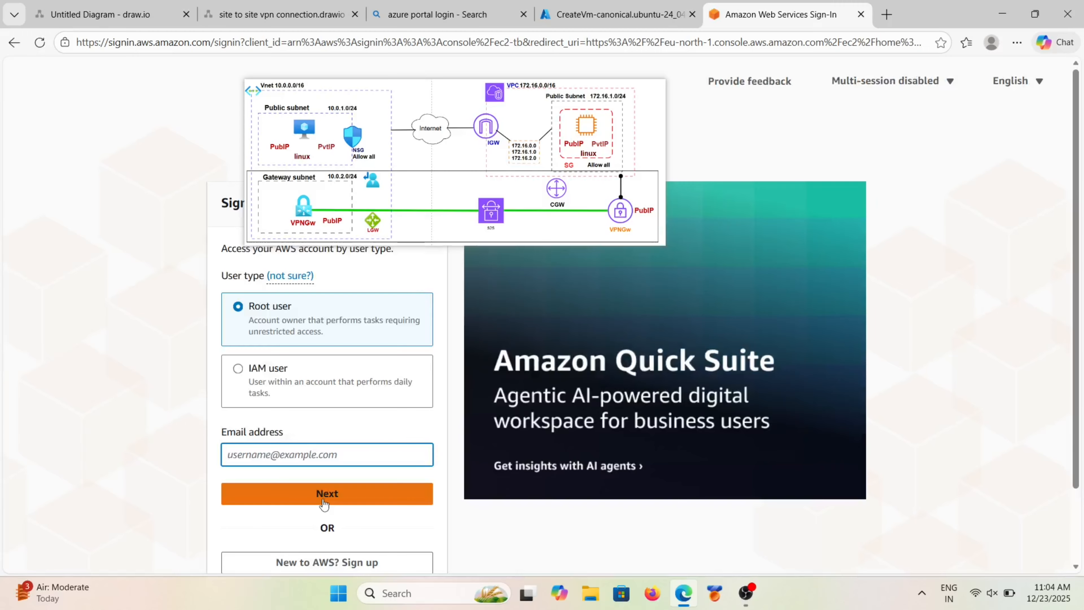
Step: Sign in to AWS as root user with the saved account email address and the account password
left_click(306, 455)
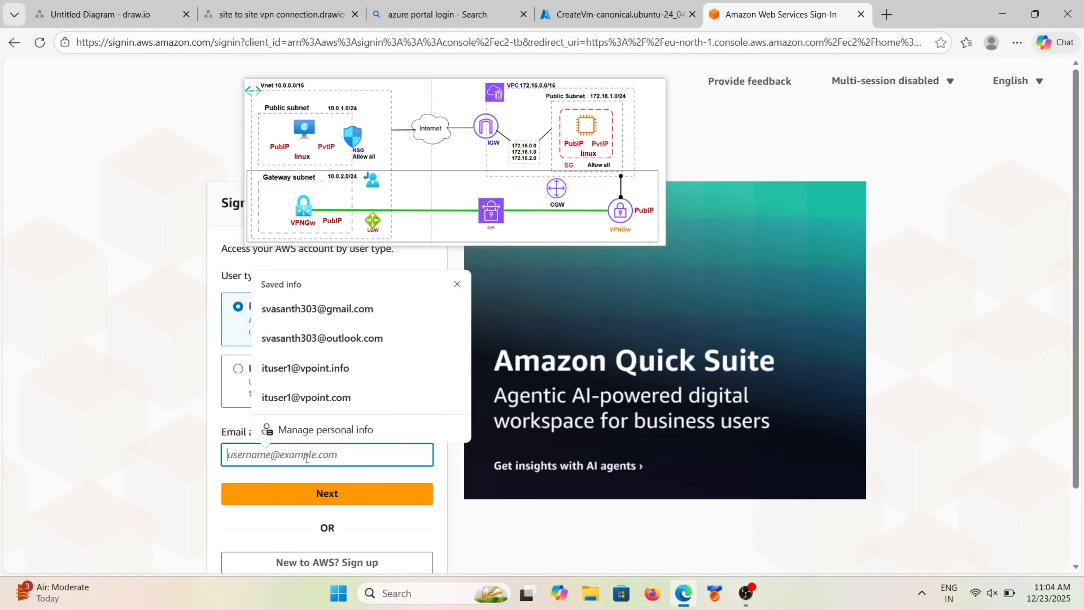
left_click(317, 309)
scroll(219, 439, "down", 2)
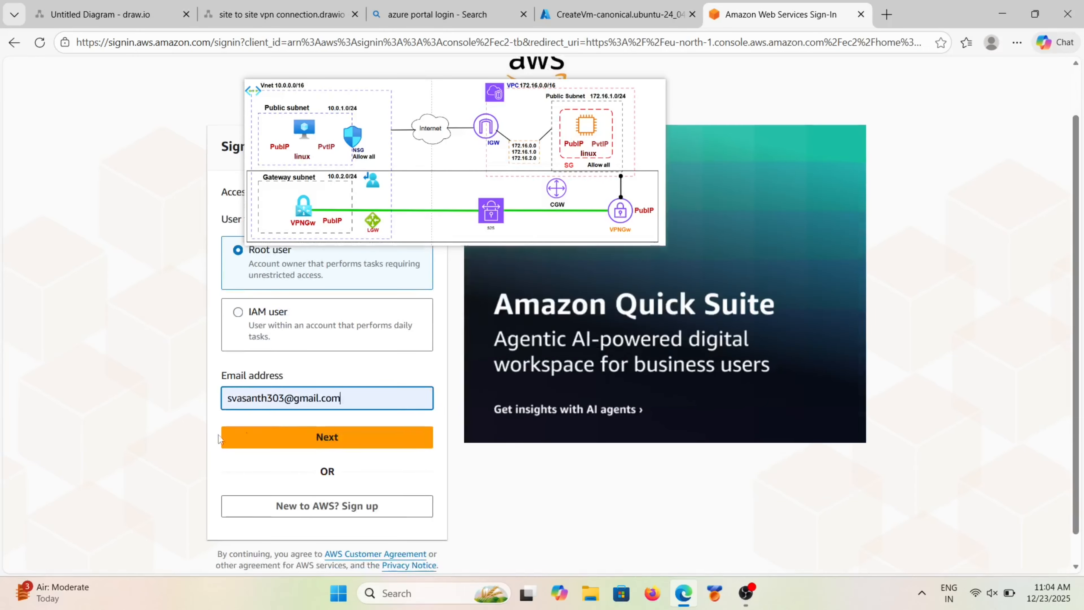
left_click(322, 437)
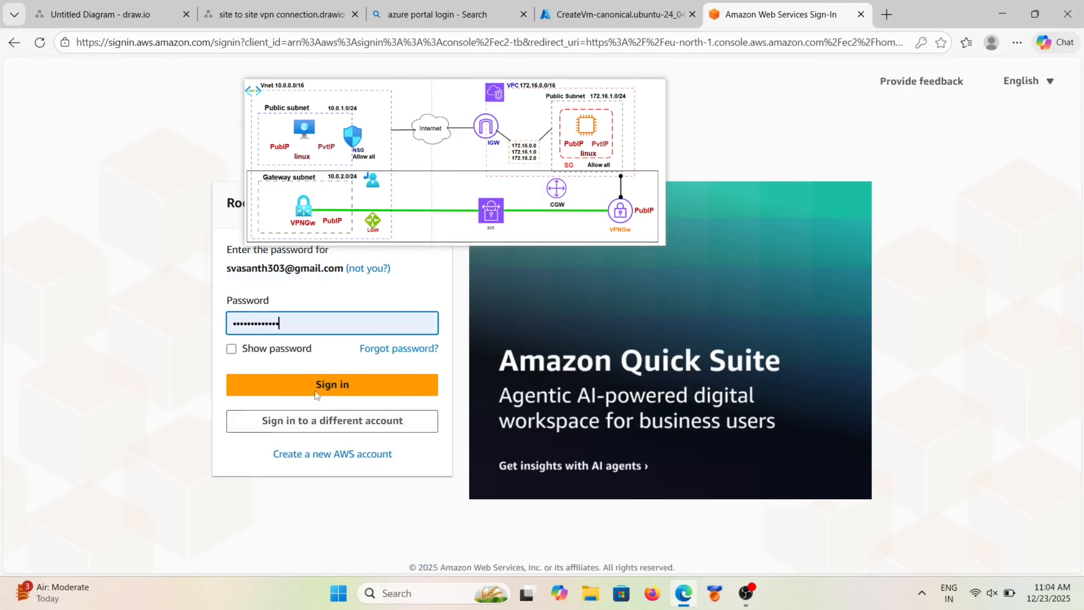
left_click(318, 385)
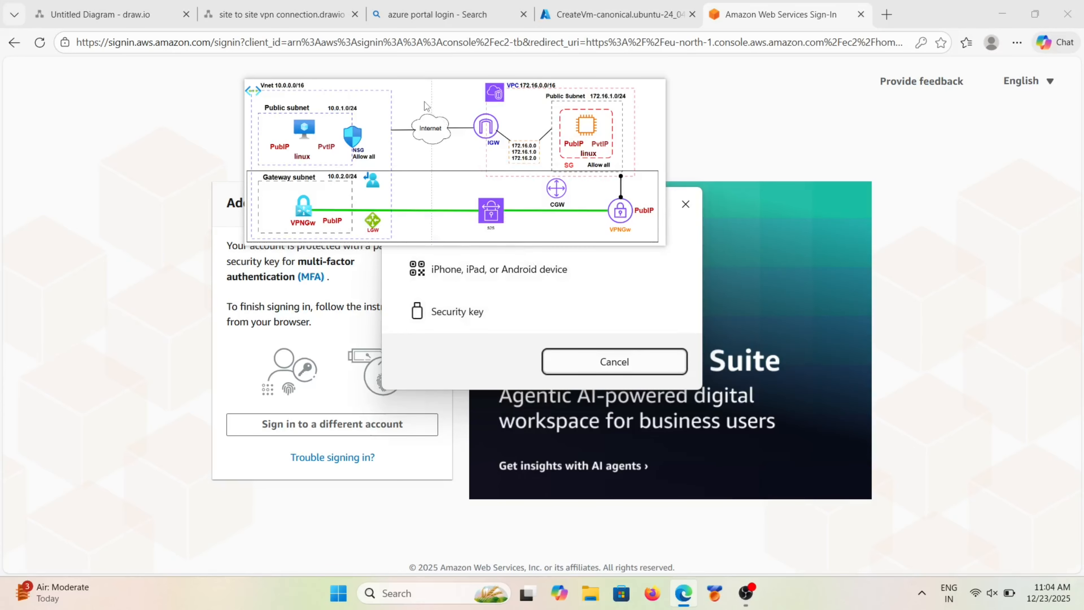
Step: Choose the phone or tablet passkey for the multi-factor verification and turn on Bluetooth, moving the diagram overlay off the dialog
left_click_drag(424, 102, 369, 42)
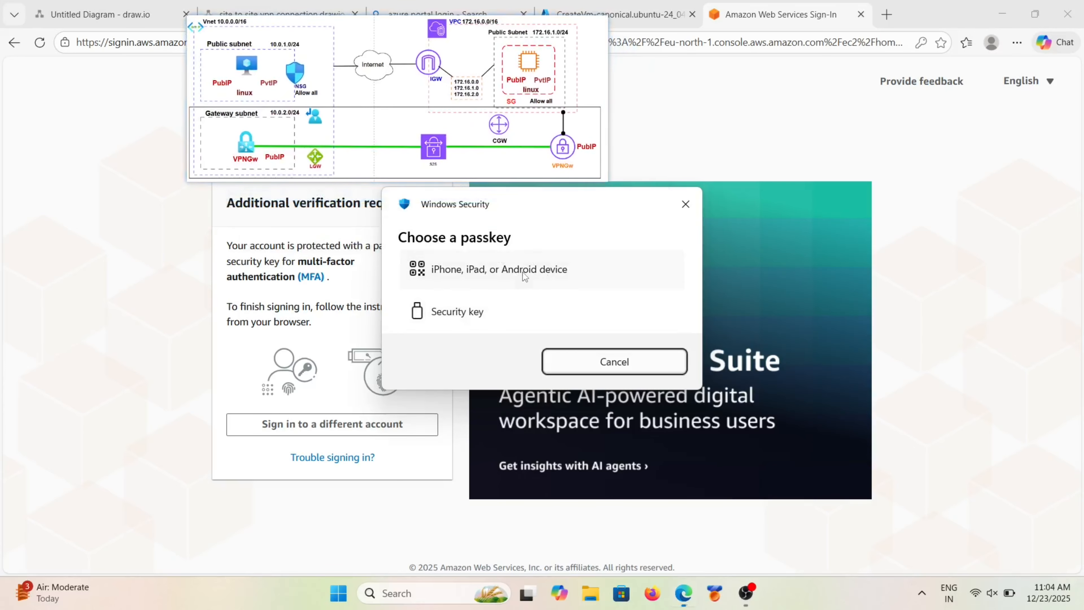
left_click(611, 361)
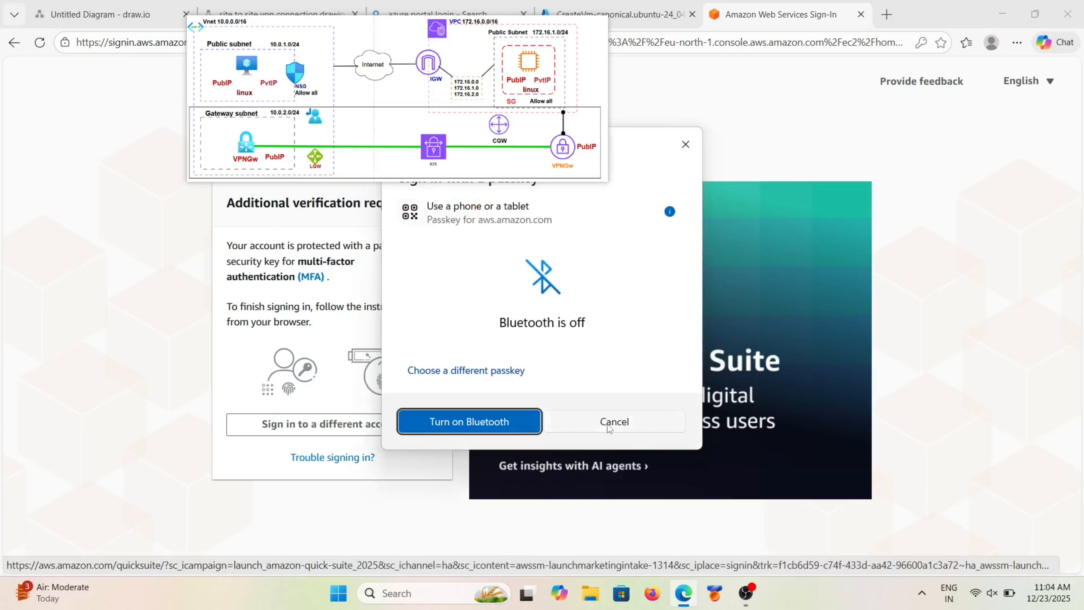
left_click(522, 424)
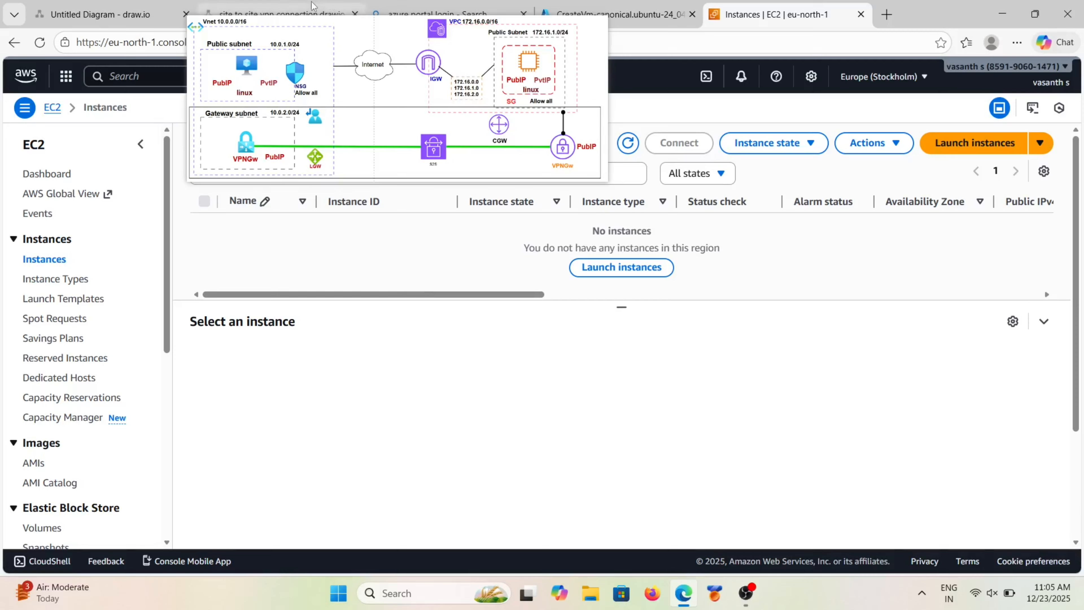
Step: Shift the diagram overlay aside and go from the EC2 dashboard to the list of VPCs in the VPC service
left_click_drag(320, 65, 461, 54)
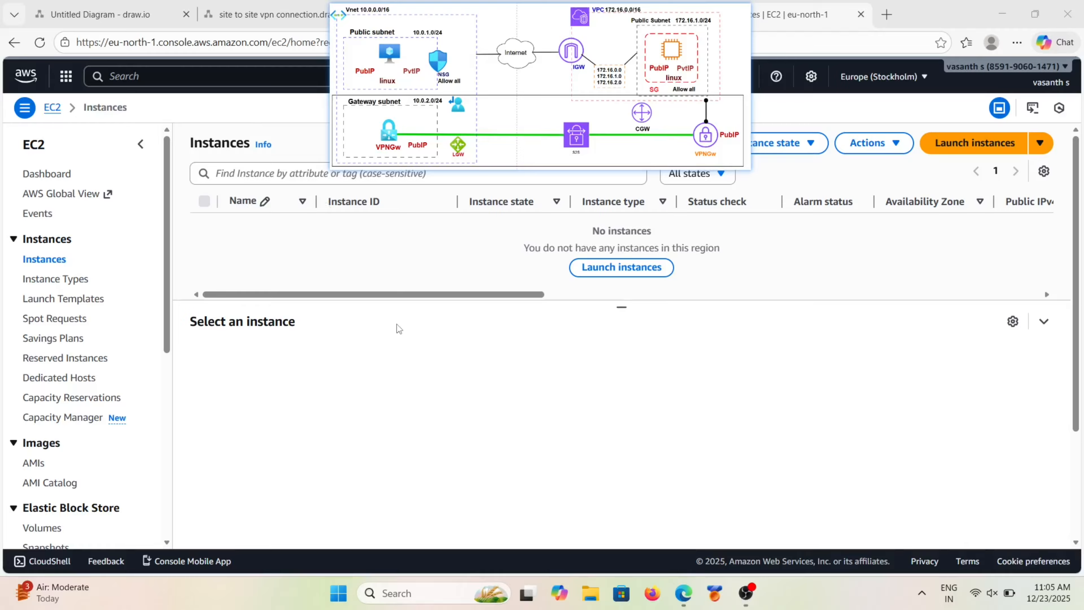
left_click(61, 175)
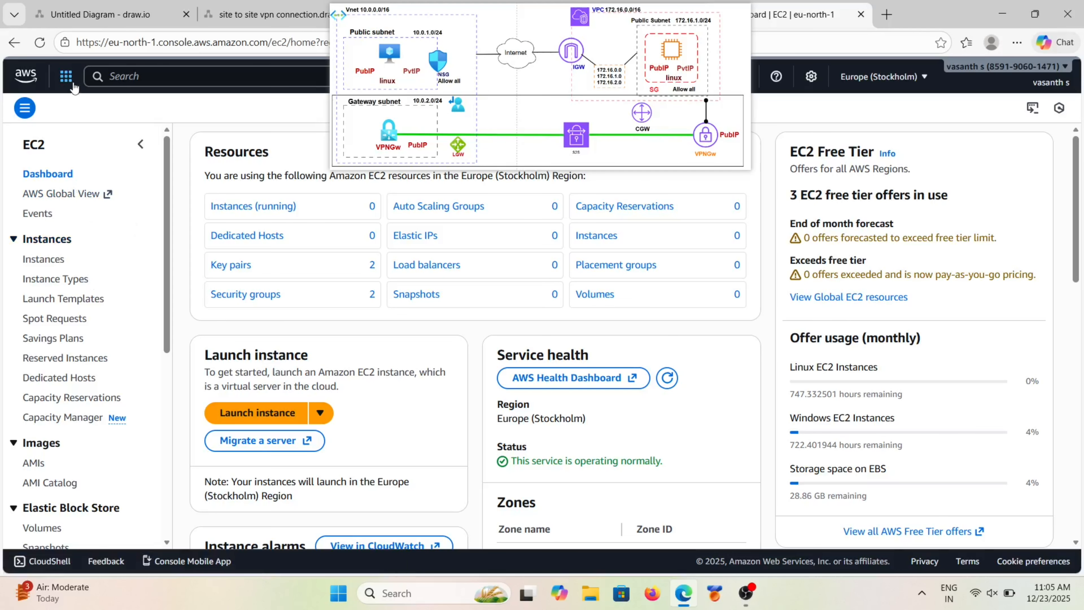
left_click(66, 77)
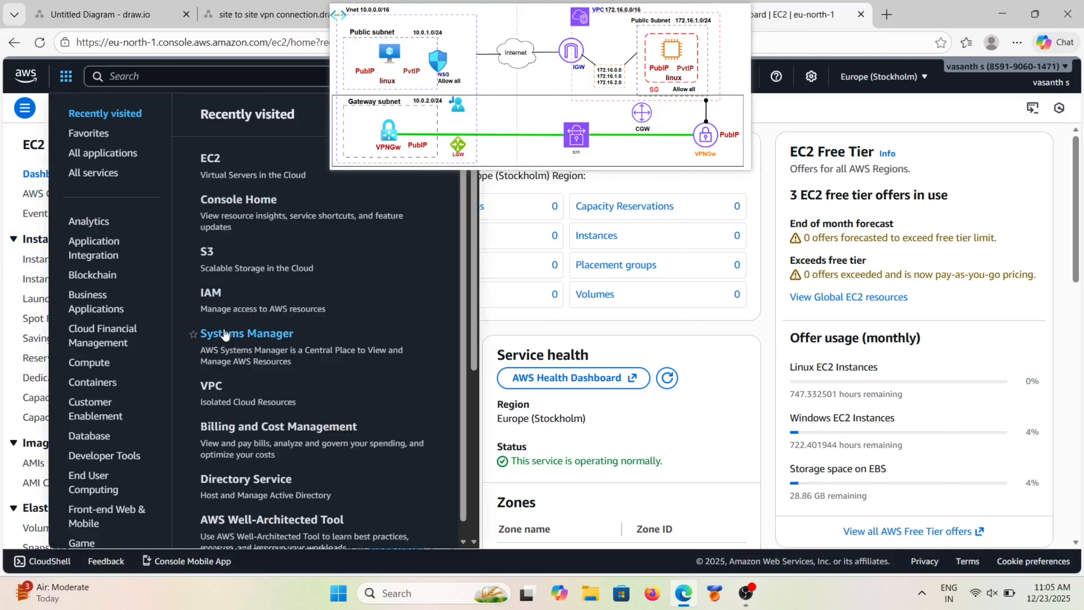
left_click(222, 391)
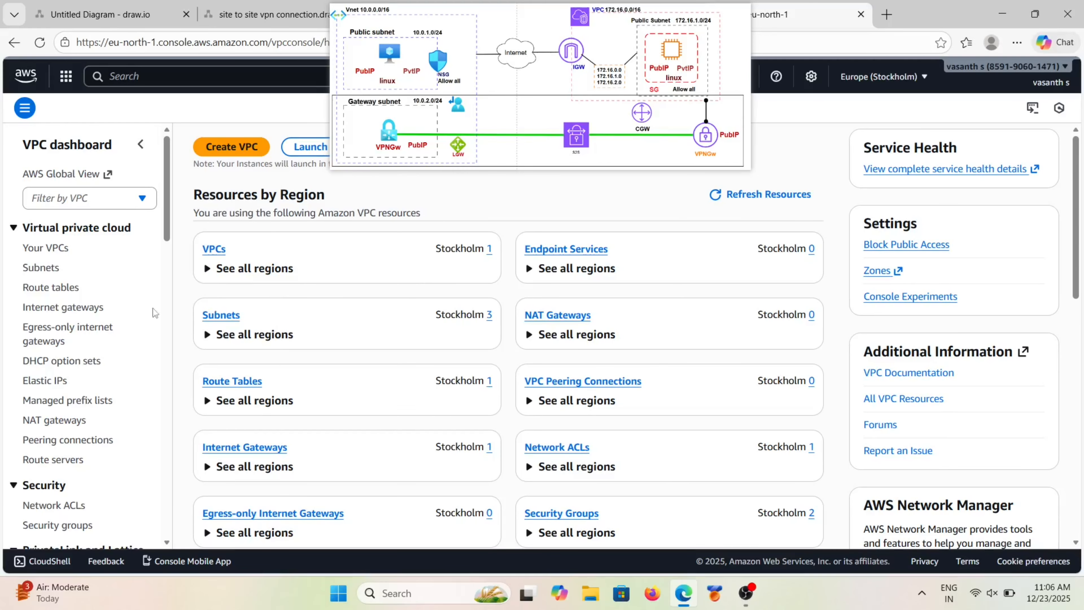
left_click(38, 250)
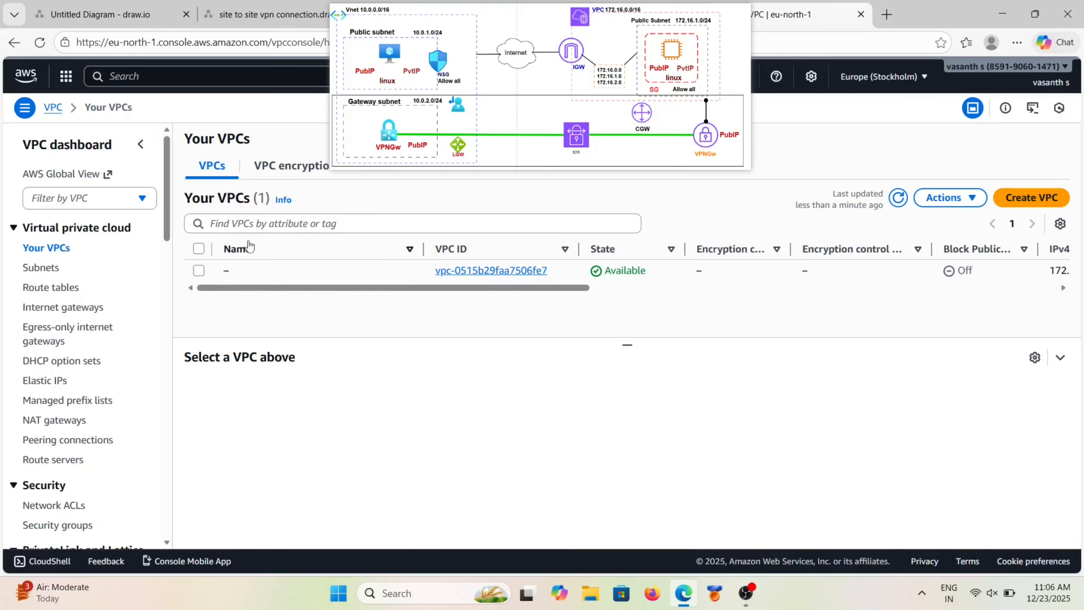
Step: Start creating a VPC with the VPC only option and name it AWS-VPC
left_click(1017, 203)
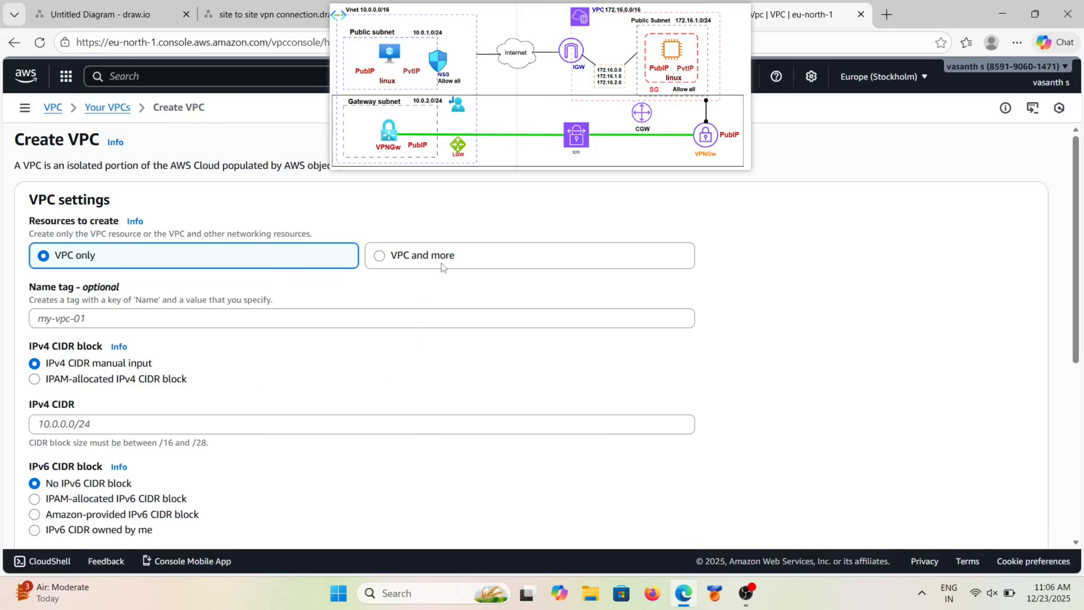
left_click(165, 319)
type("AWS")
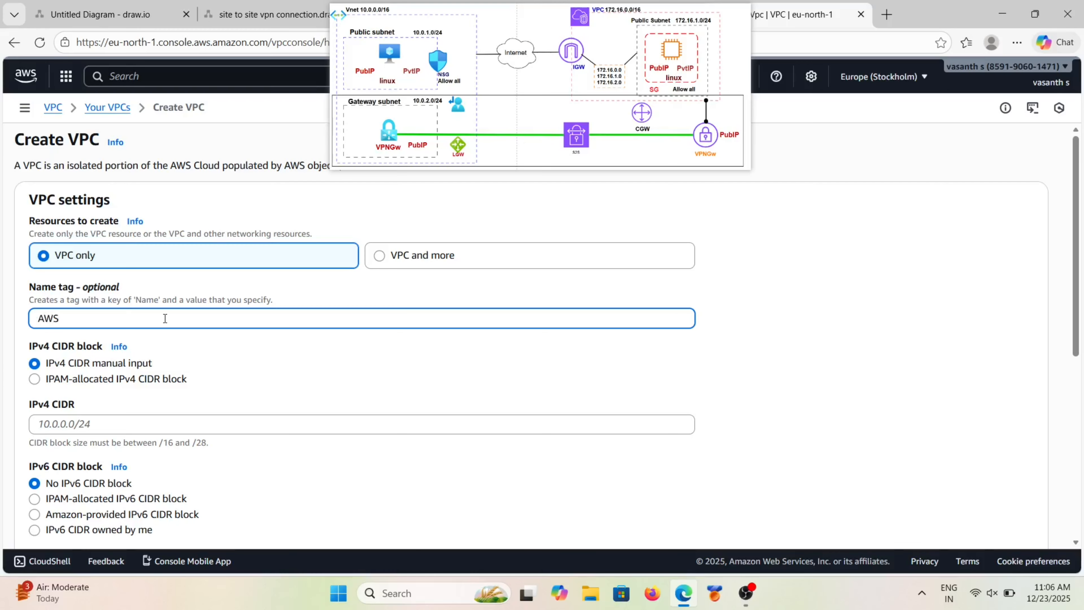
type("-VPC")
scroll(124, 390, "down", 1)
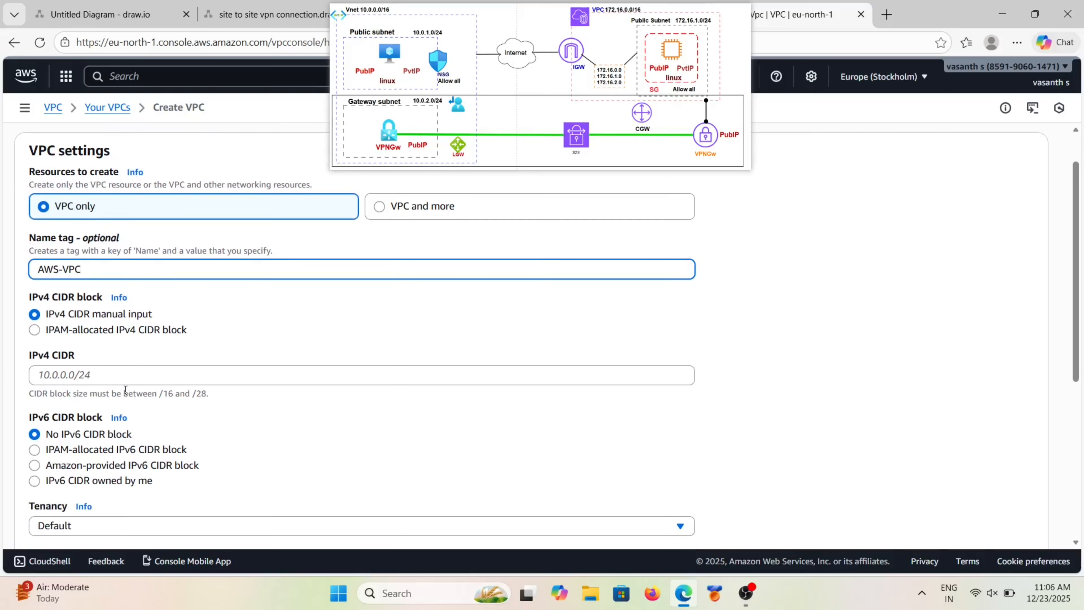
Step: Set the new VPC's manual IPv4 CIDR to 172.16.0.0/16
left_click(99, 375)
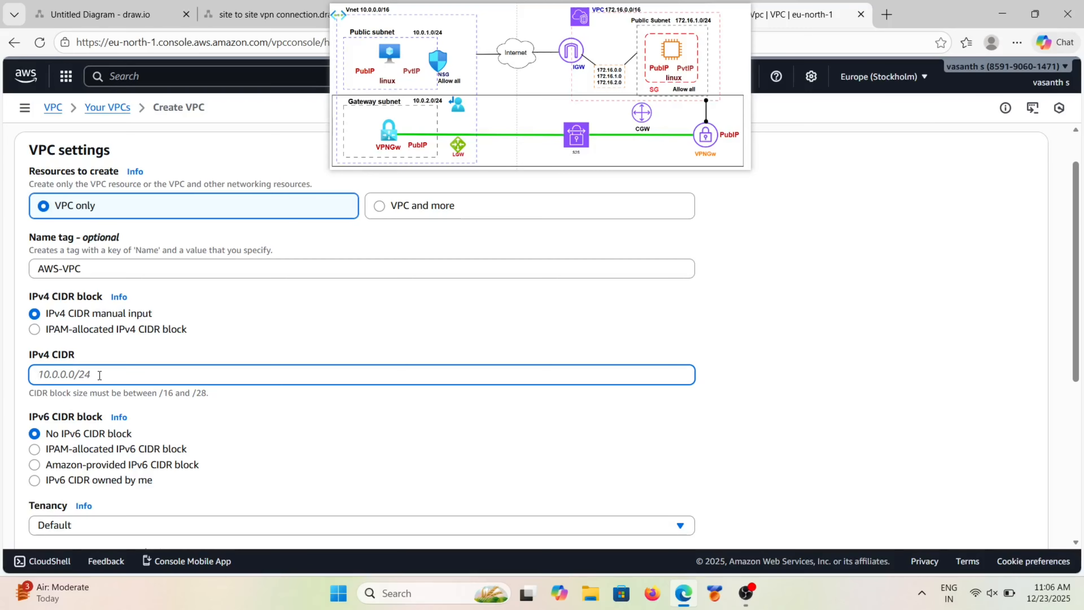
type("1")
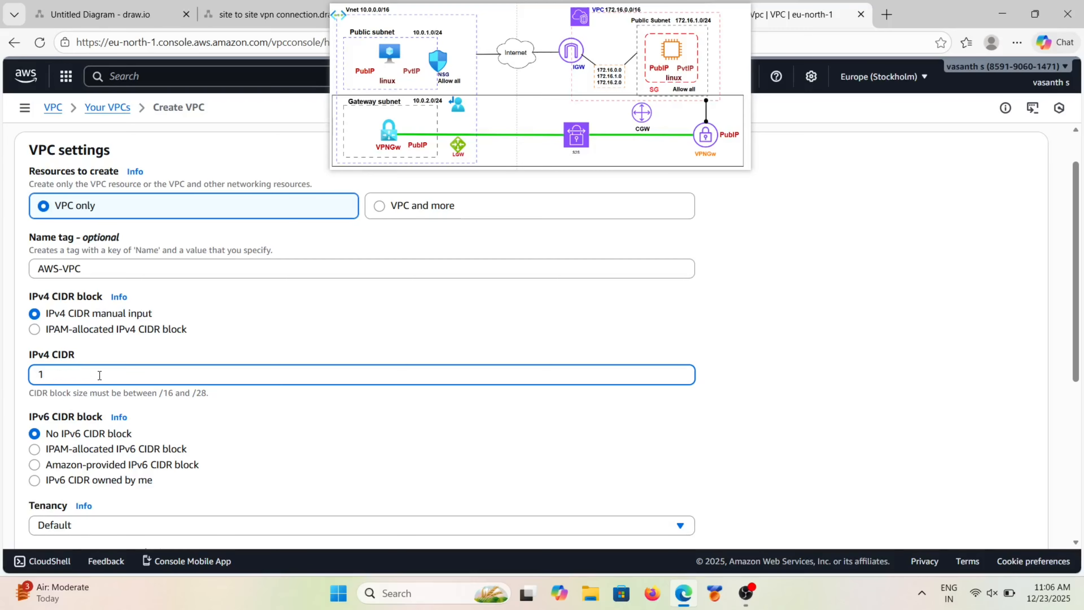
type("0")
key("BackSpace")
type("1")
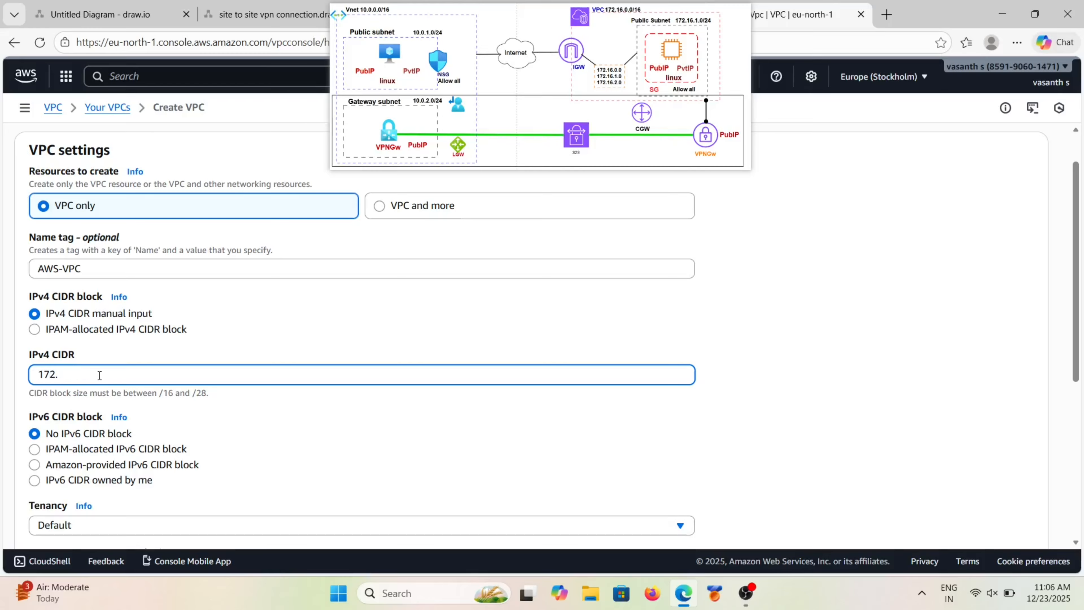
type("16..0.")
key("BackSpace")
key("BackSpace")
key("BackSpace")
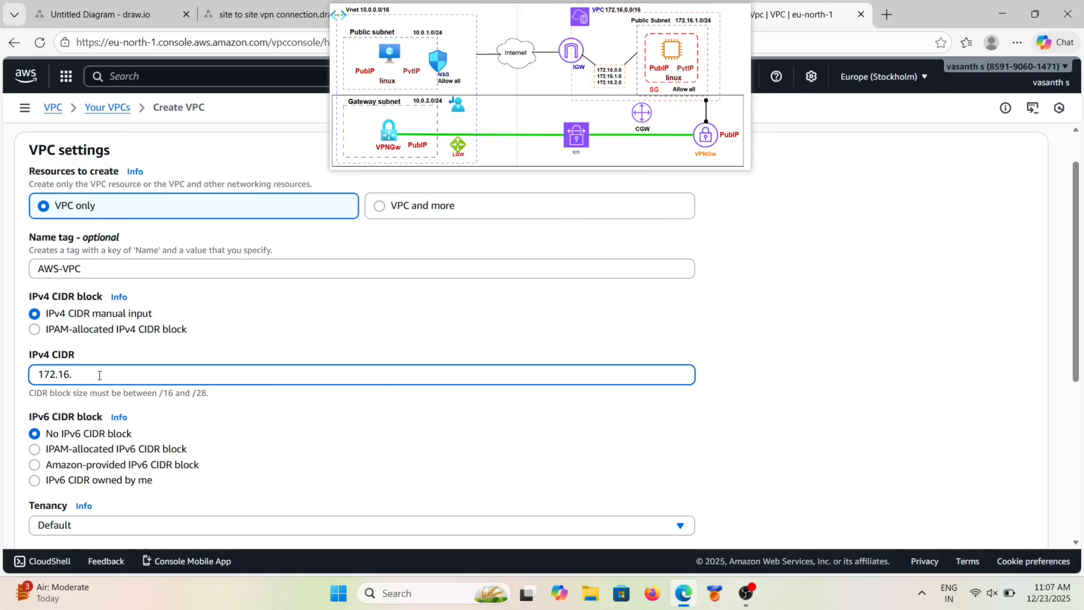
type(".0.0/")
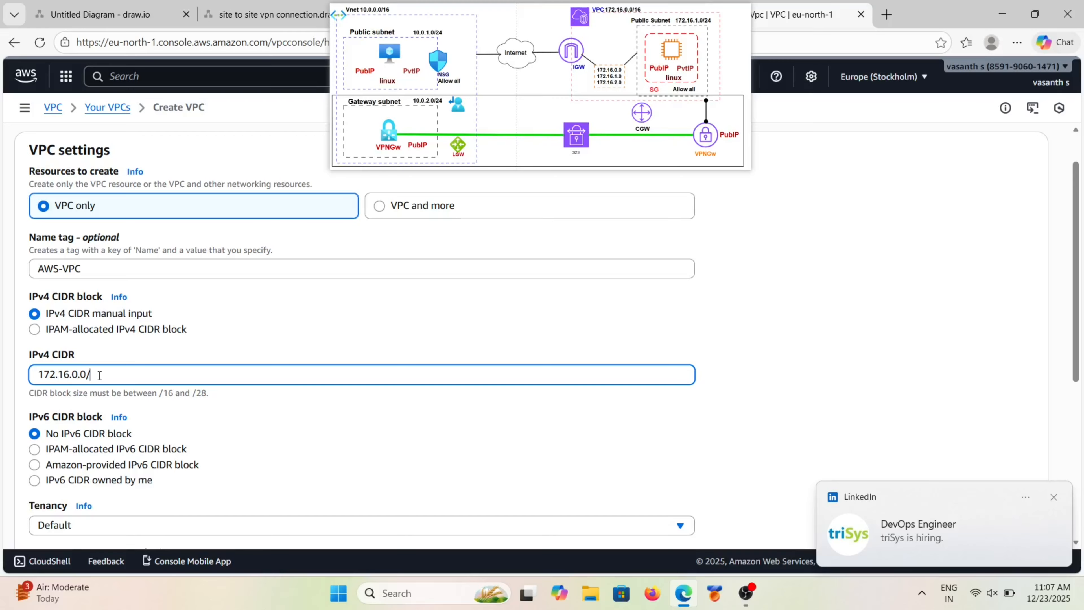
type("16")
left_click(246, 440)
Step: Create AWS-VPC with no IPv6 block, default tenancy and no encryption control, and review its details and resource map
scroll(245, 440, "down", 3)
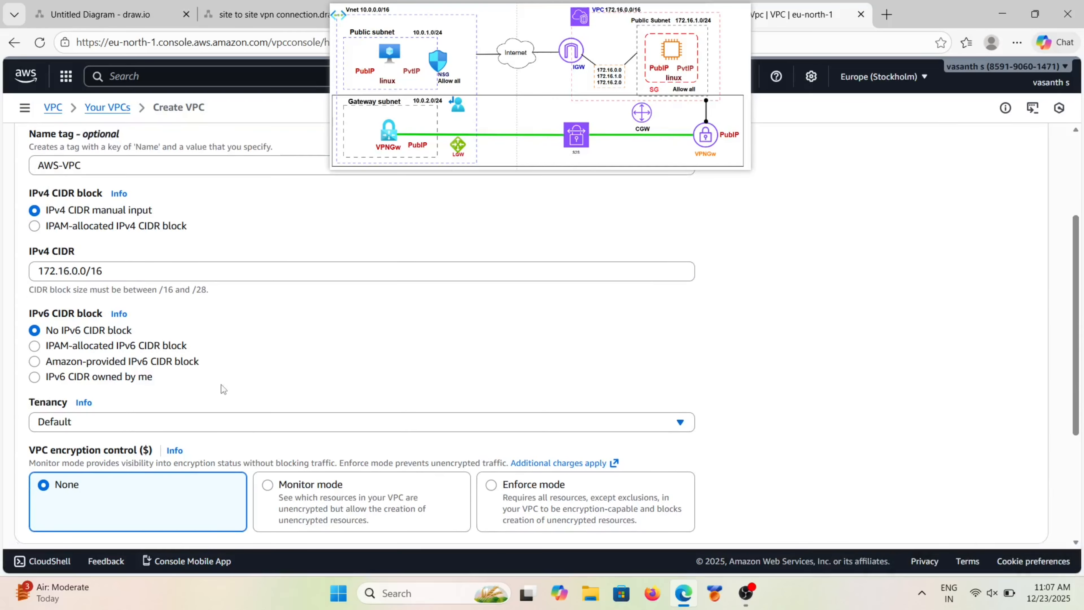
scroll(220, 378, "down", 5)
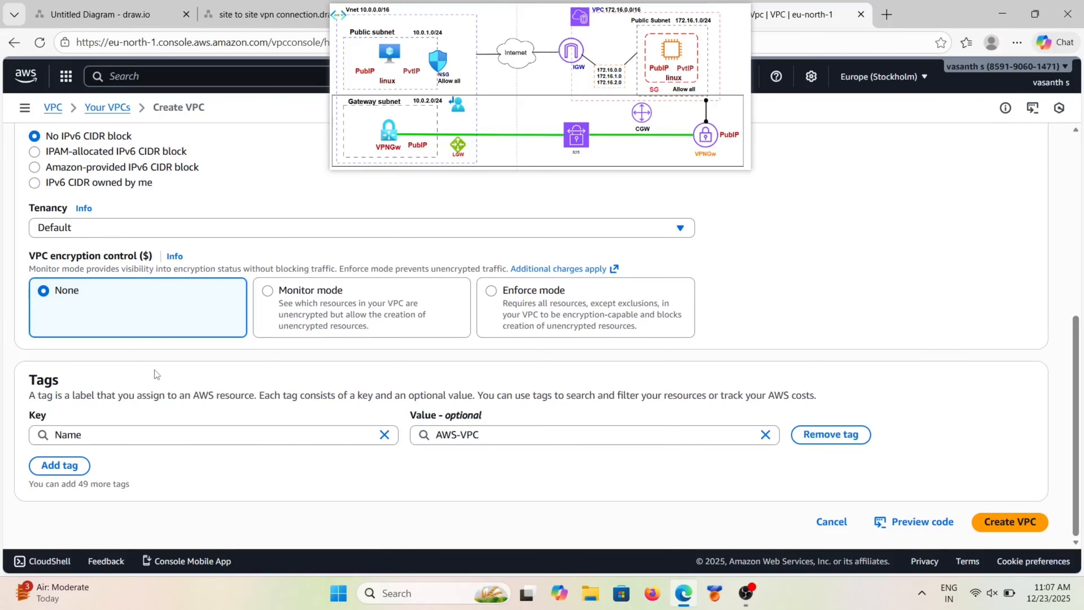
left_click(1008, 522)
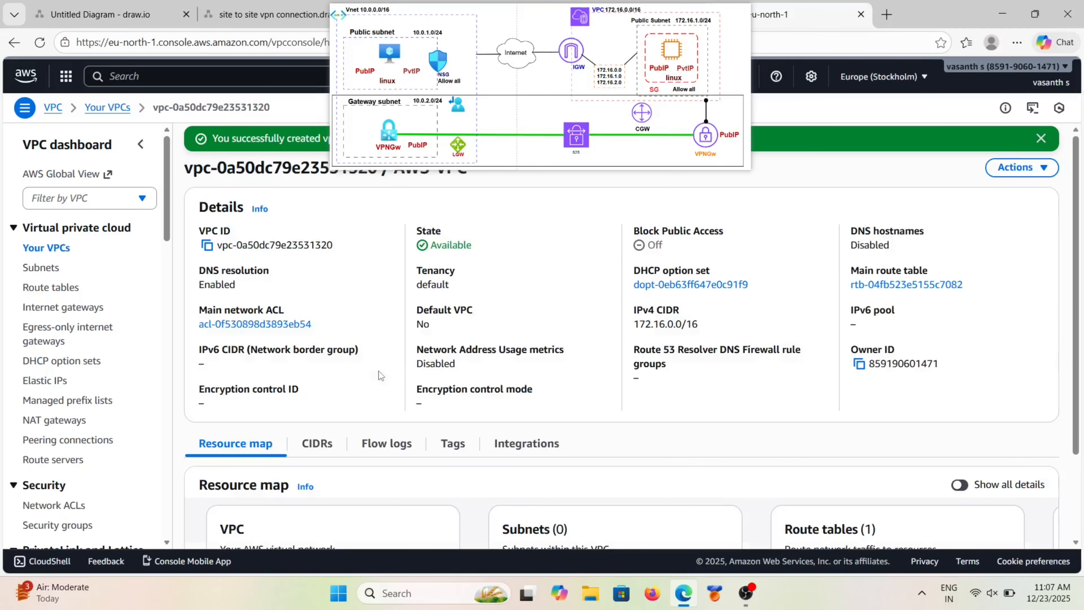
scroll(362, 379, "down", 3)
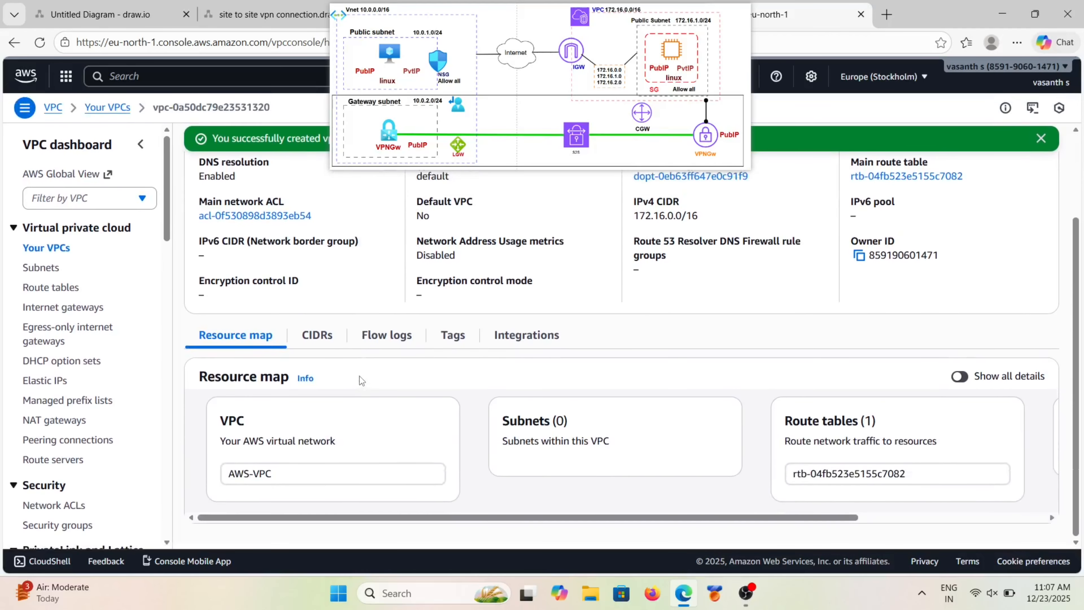
scroll(359, 376, "up", 3)
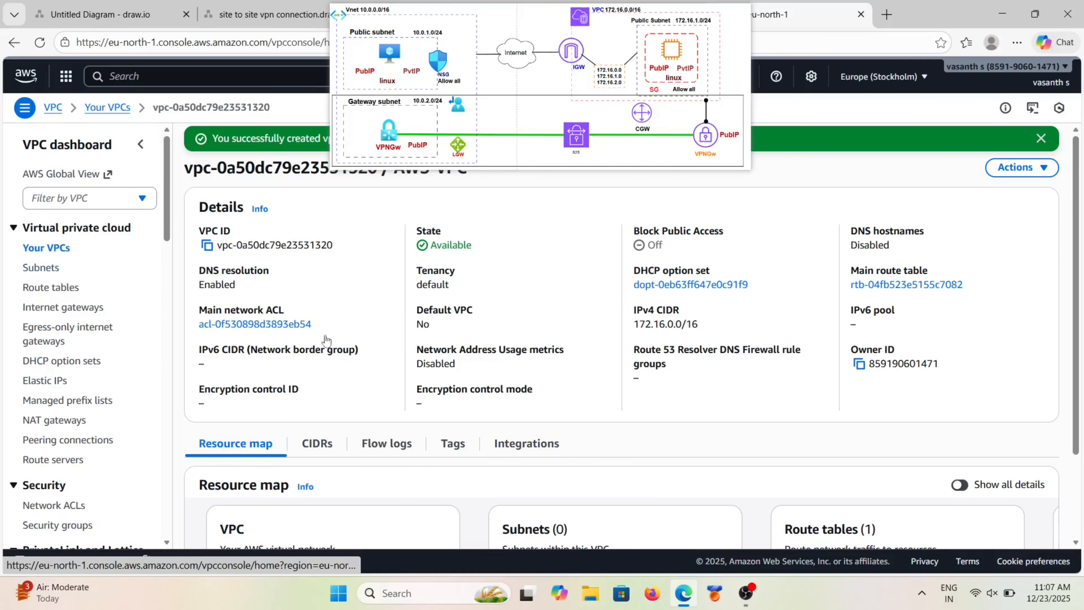
scroll(436, 367, "down", 3)
scroll(435, 367, "up", 3)
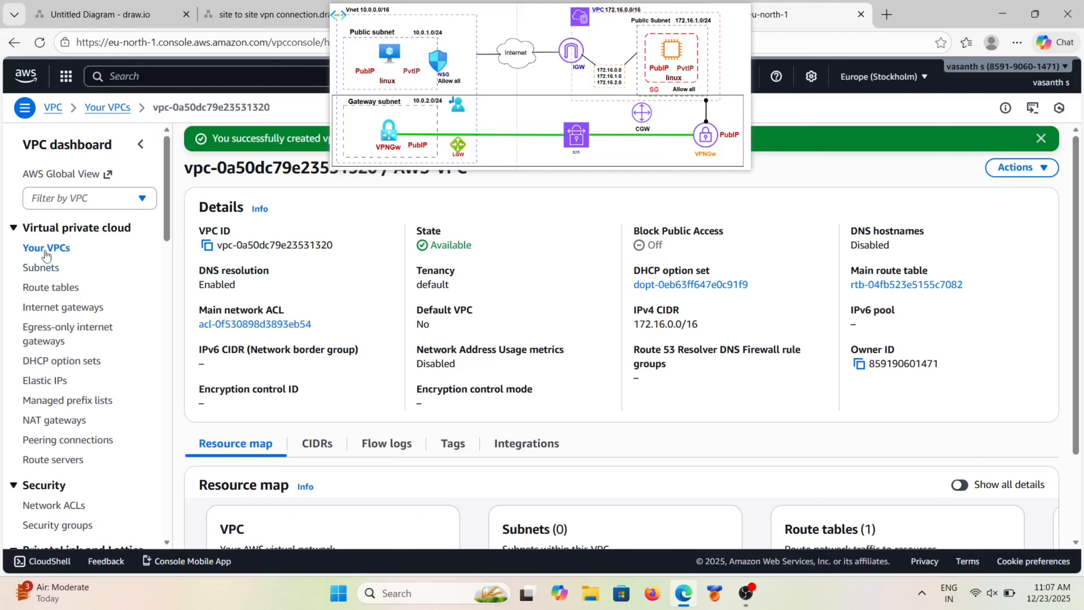
Step: Open the subnet list and start creating a subnet in AWS-VPC
left_click(46, 270)
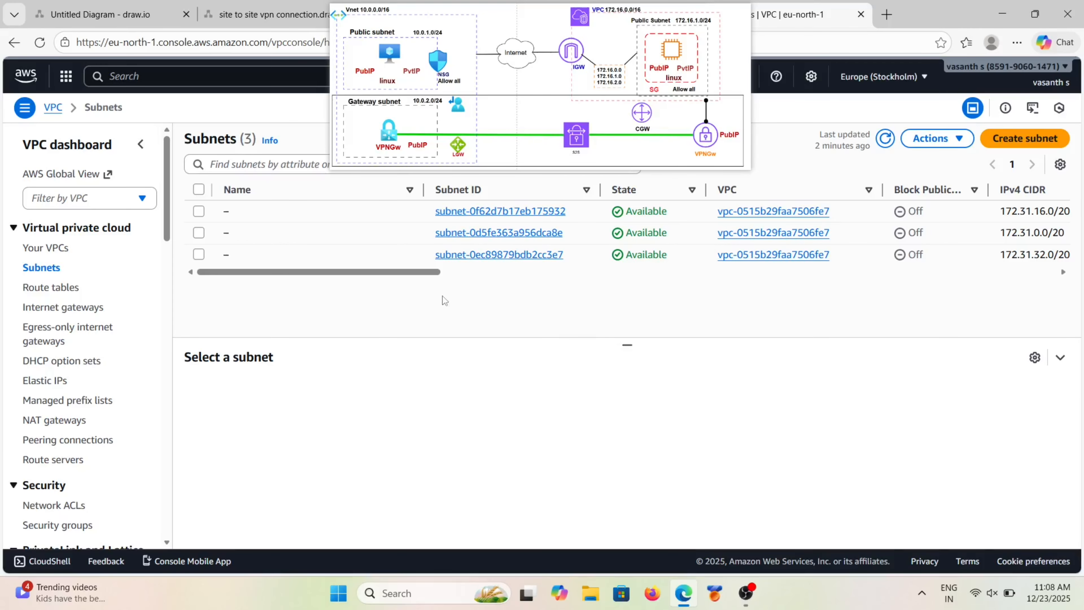
left_click_drag(427, 272, 69, 269)
left_click(1020, 136)
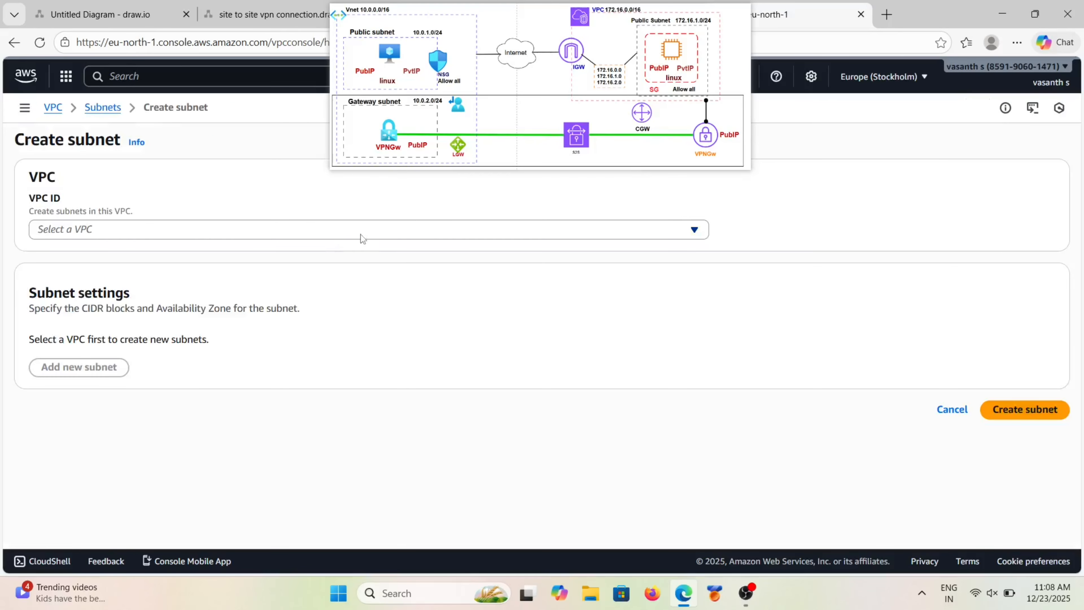
left_click(387, 232)
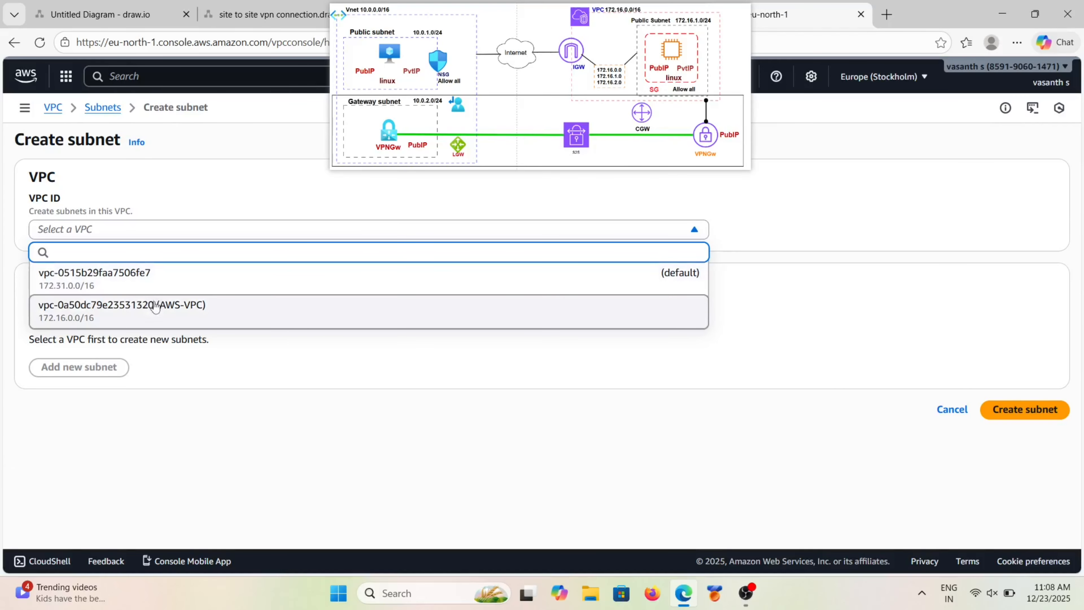
left_click(171, 306)
Step: Name the new subnet AWS-Subnet and check its Availability Zone and CIDR settings
scroll(194, 288, "down", 1)
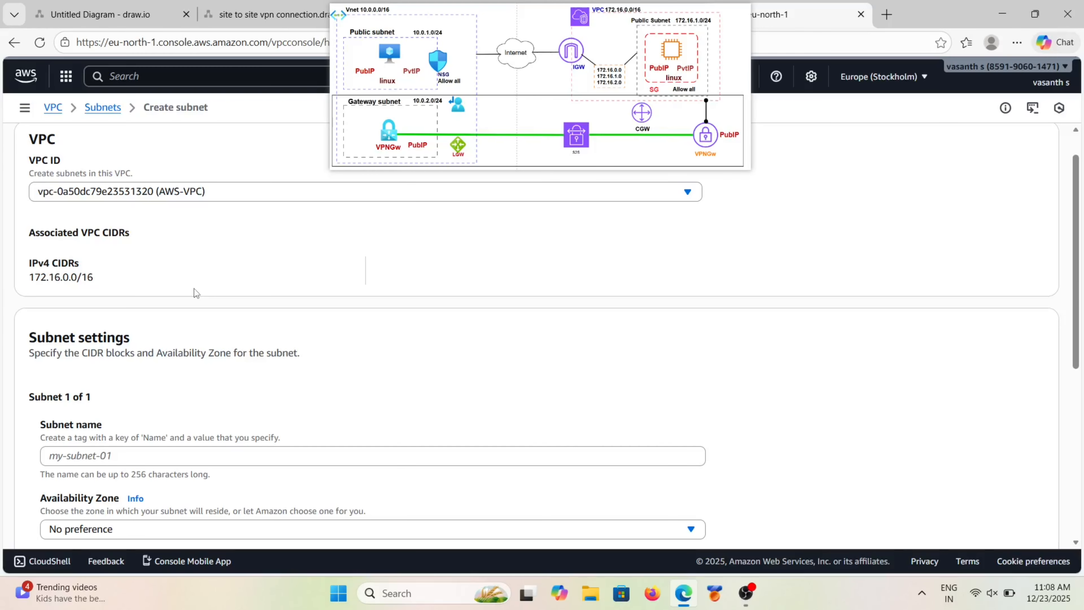
scroll(242, 362, "down", 1)
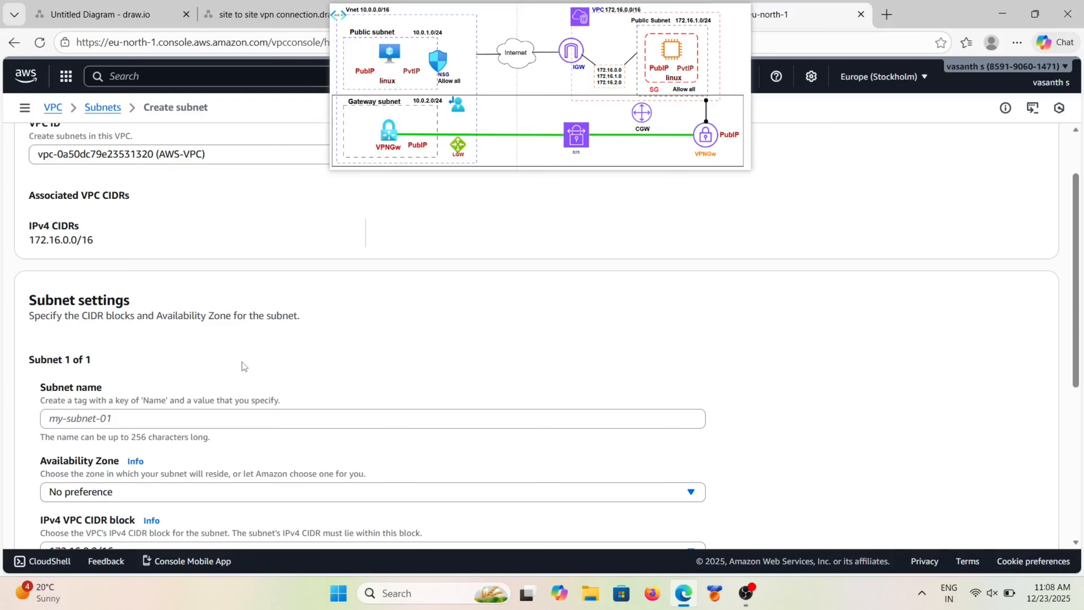
left_click(223, 416)
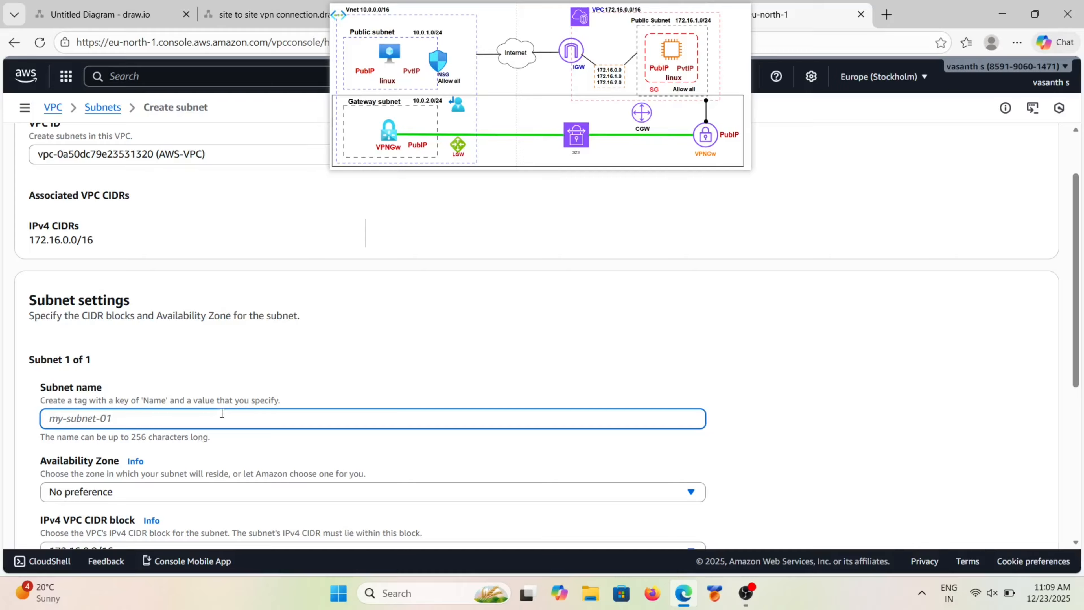
type("AWS-Subnet")
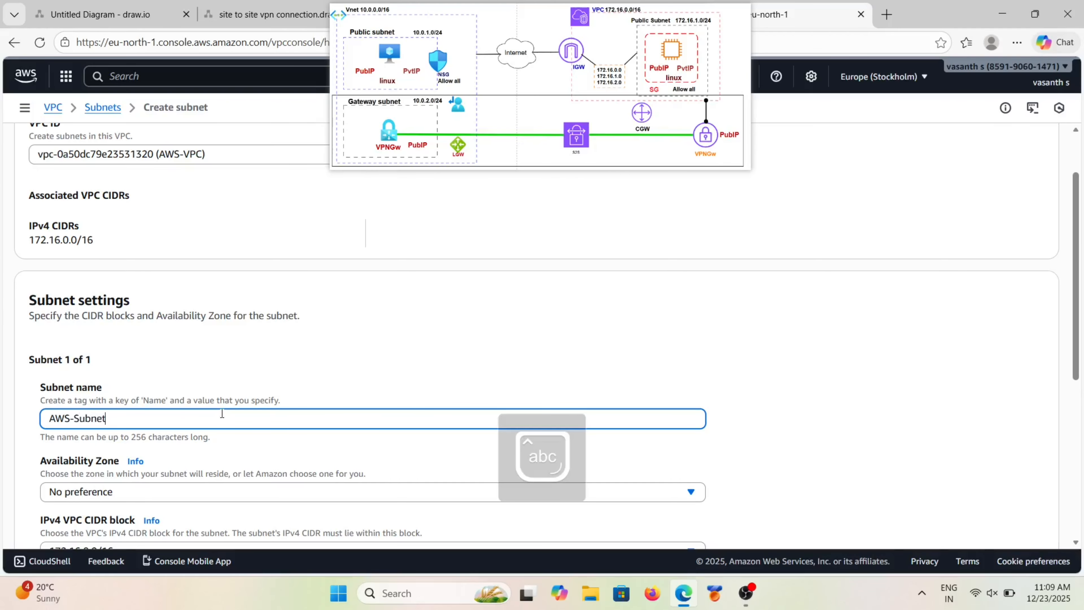
scroll(222, 413, "down", 3)
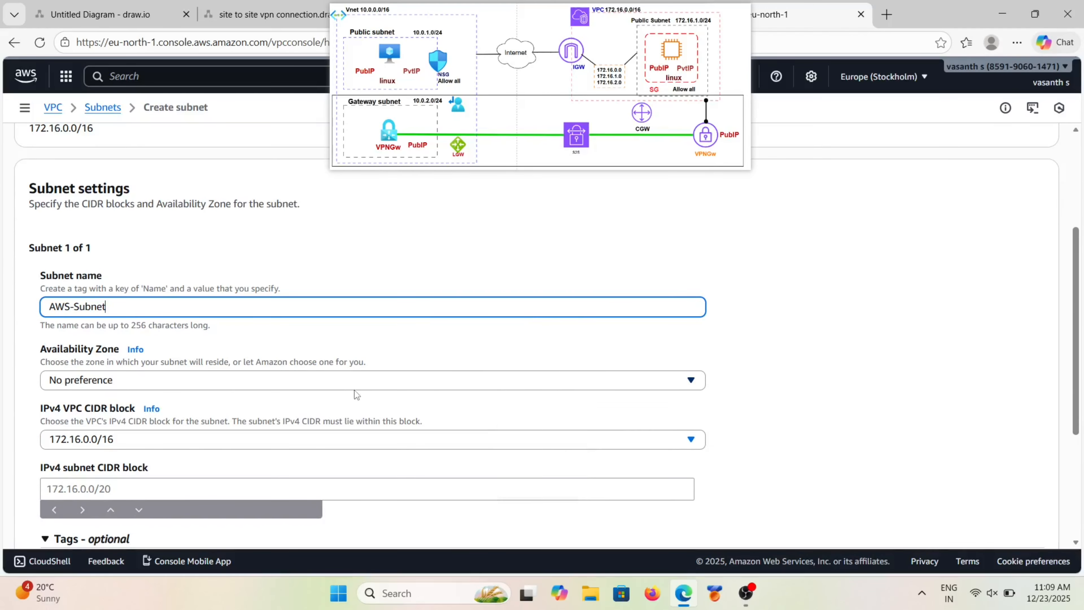
scroll(353, 390, "down", 1)
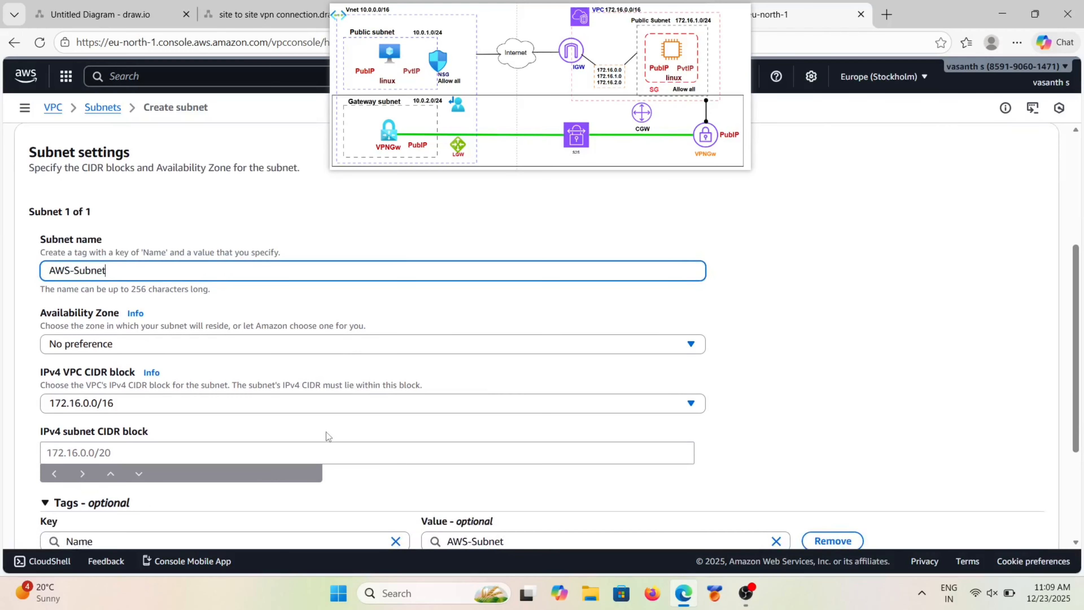
Step: Set the new subnet's IPv4 CIDR block to 172.16.1.0/24 and create AWS-Subnet
scroll(305, 456, "down", 1)
scroll(306, 460, "down", 2)
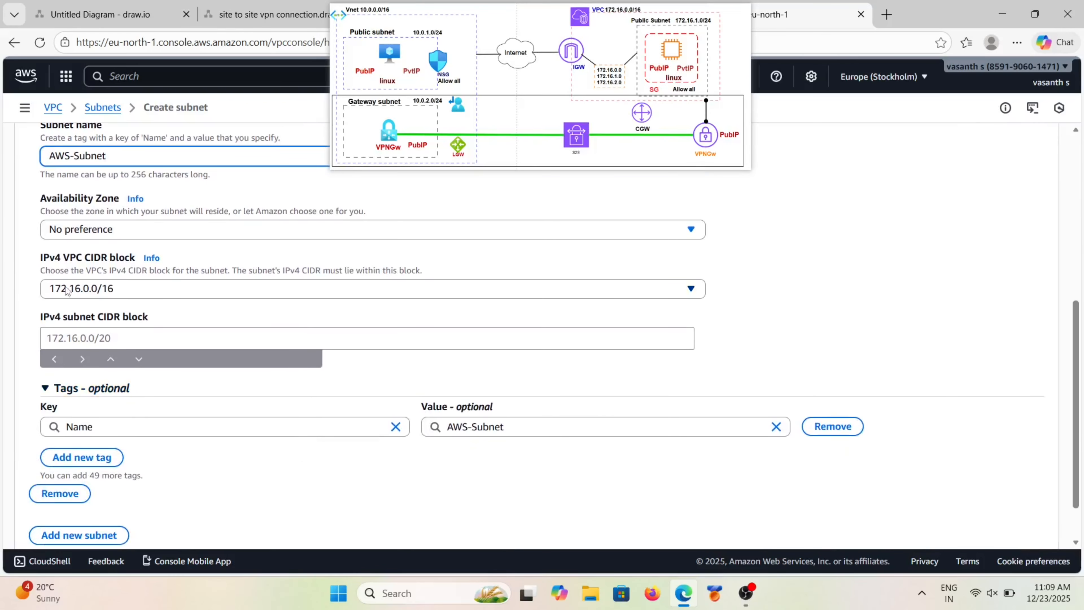
scroll(191, 329, "down", 1)
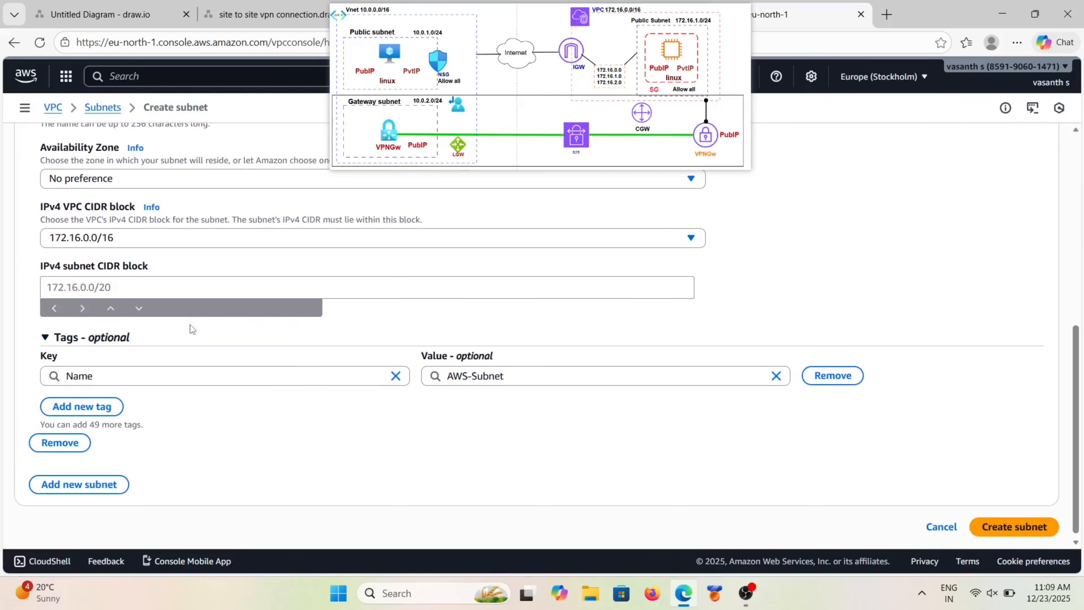
scroll(183, 388, "down", 1)
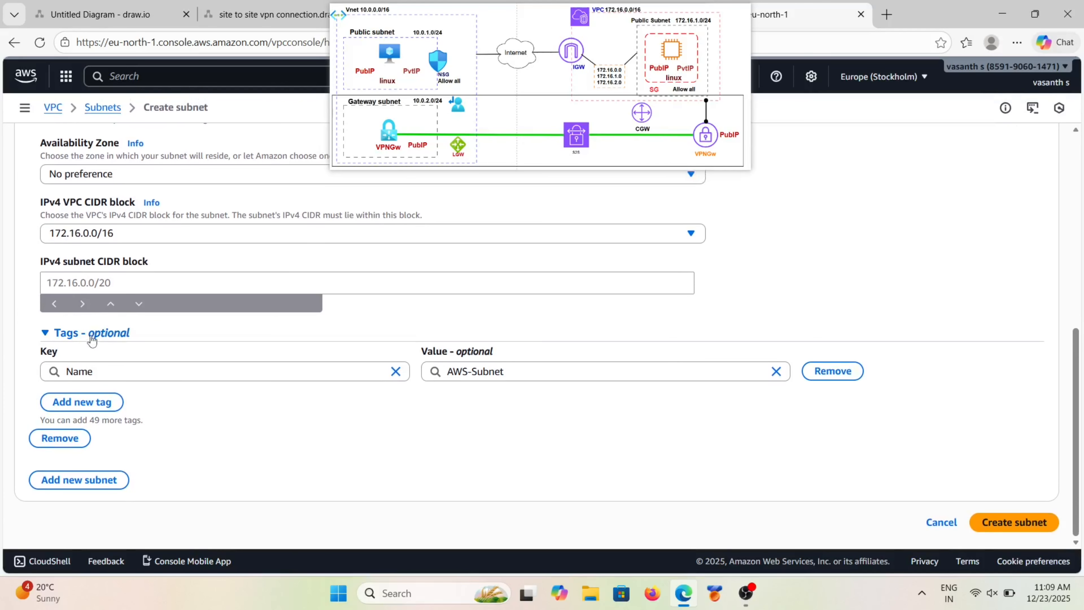
left_click(130, 279)
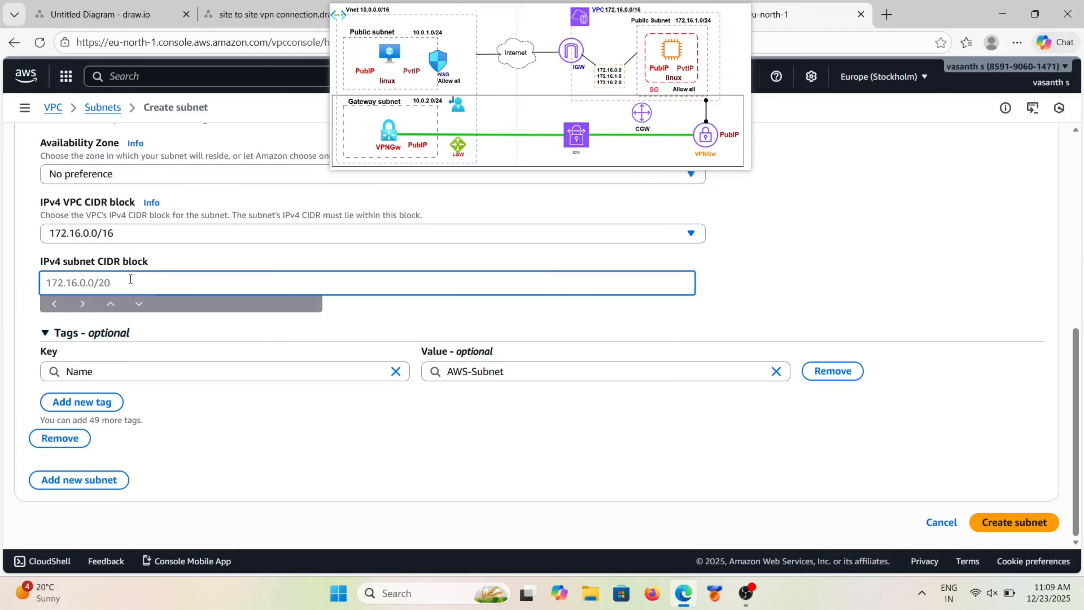
type("172.16.1.0/24")
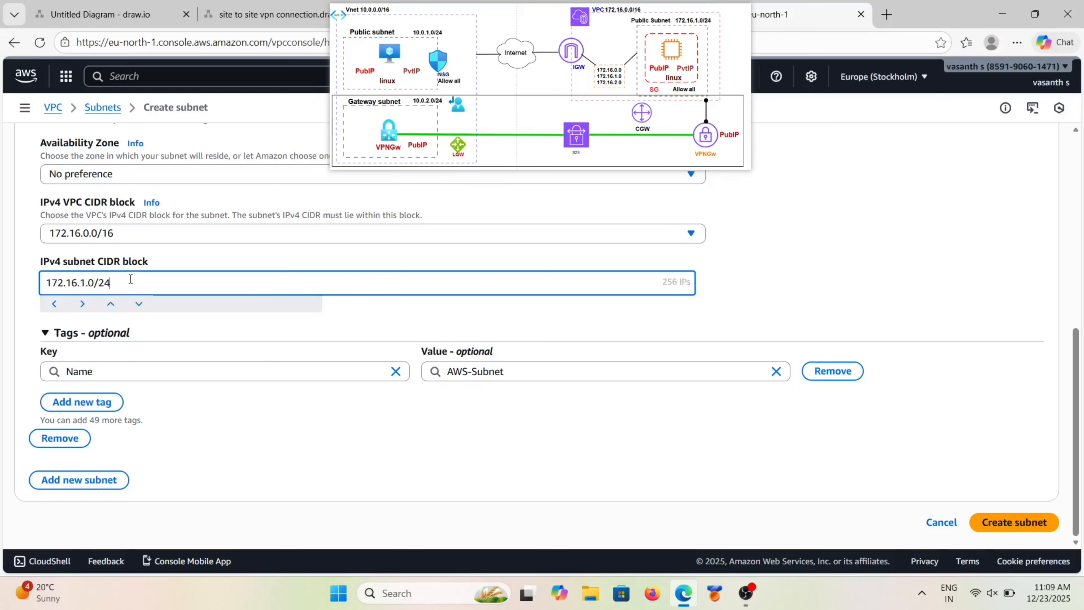
left_click(382, 315)
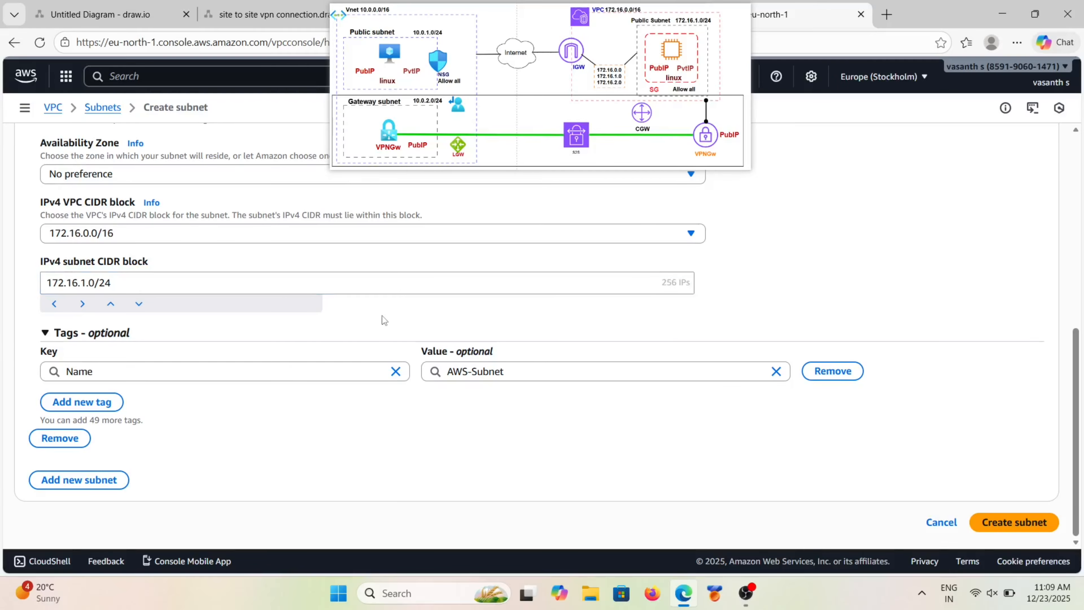
scroll(382, 315, "down", 3)
left_click(1008, 522)
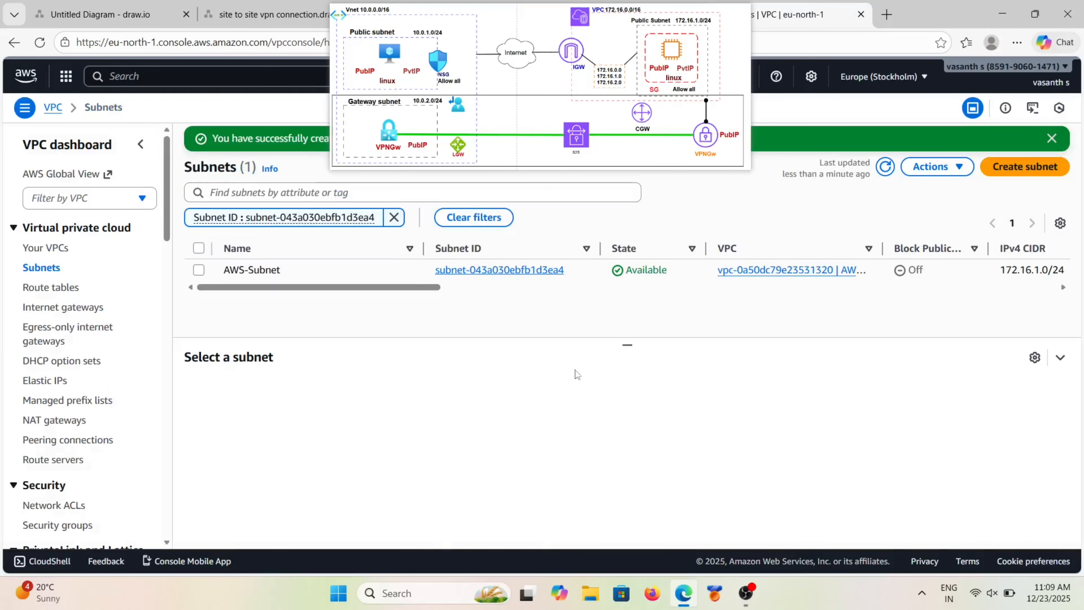
Step: Create an internet gateway named IGW-1
left_click(71, 308)
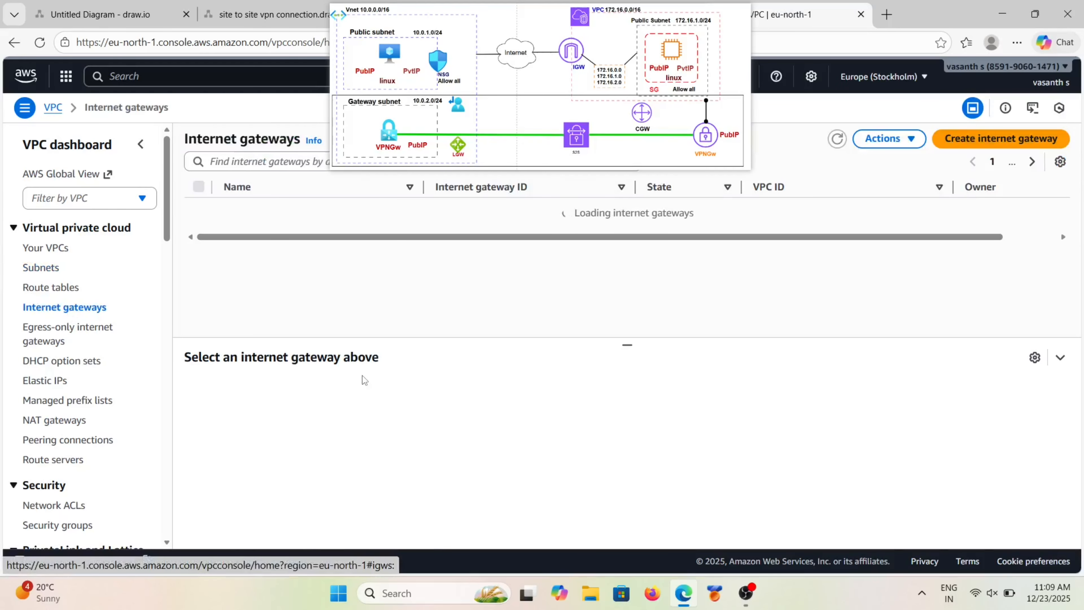
left_click(988, 136)
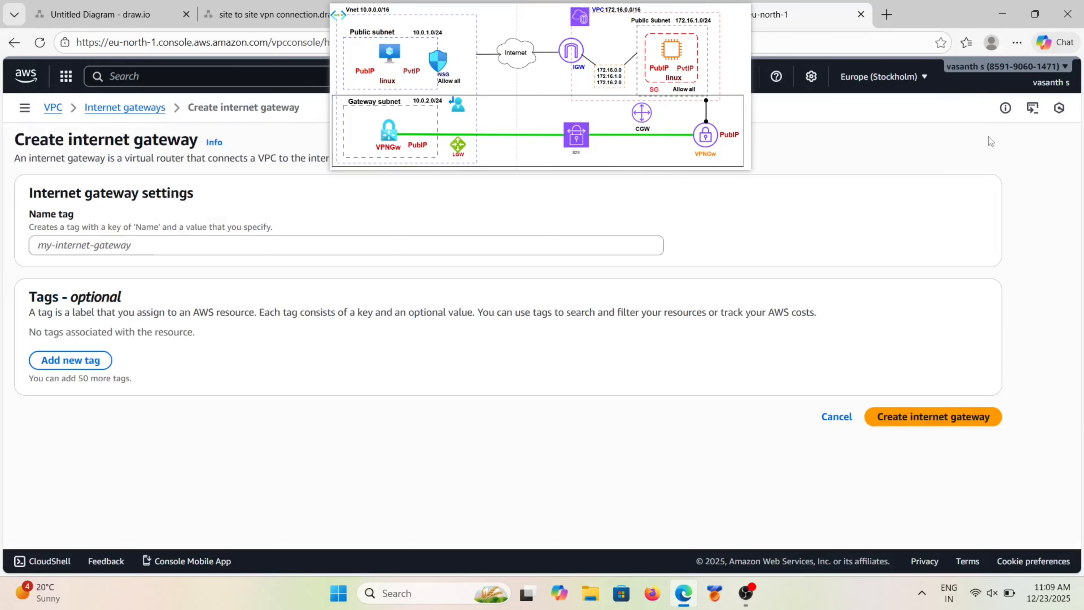
left_click(85, 246)
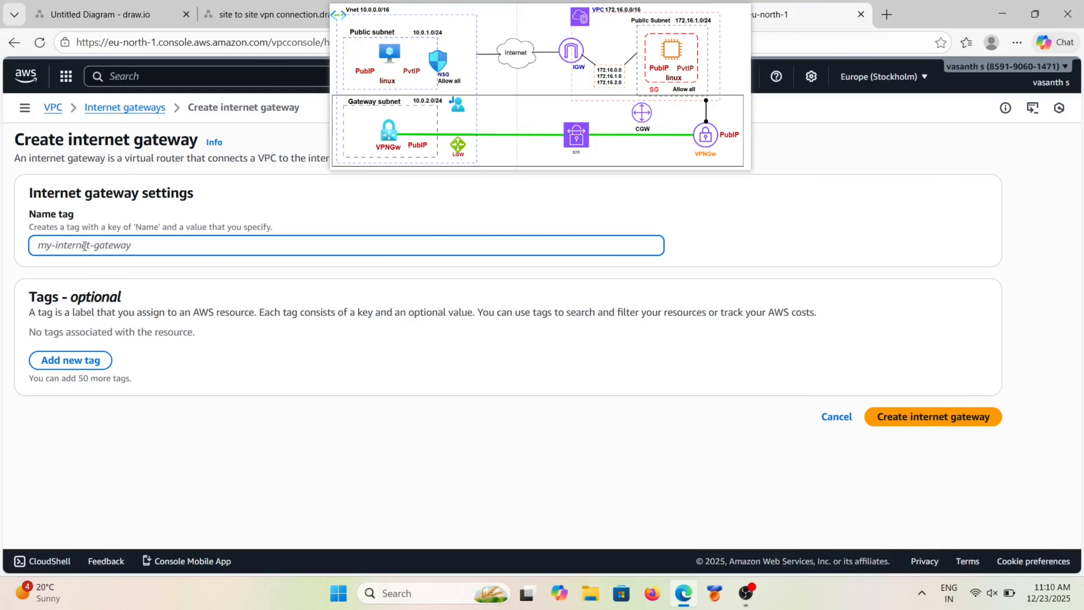
key("Caps_Lock")
type("IGW")
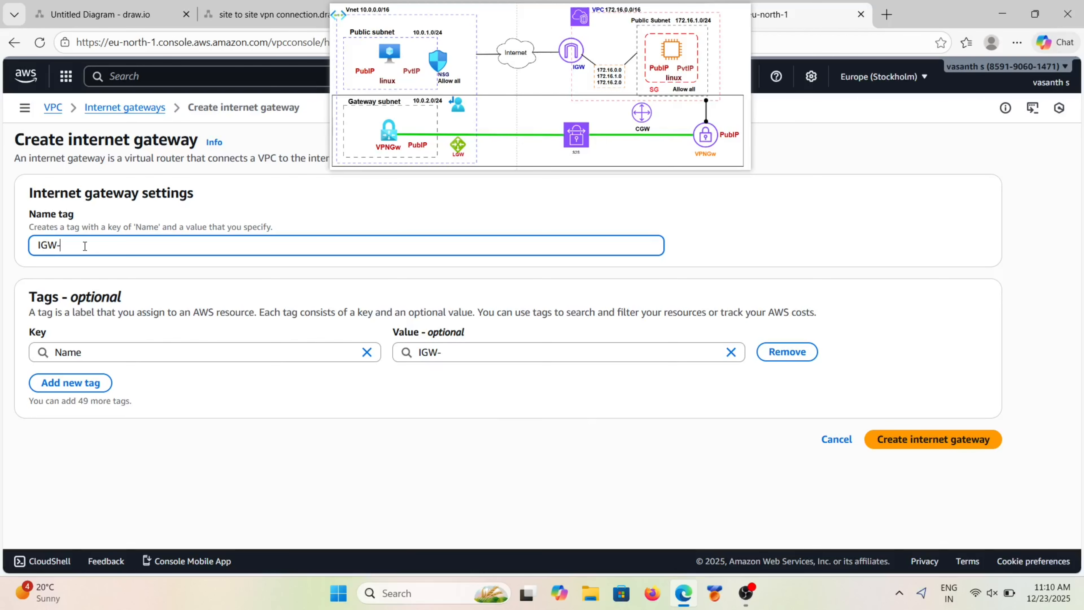
type("-1")
left_click(161, 489)
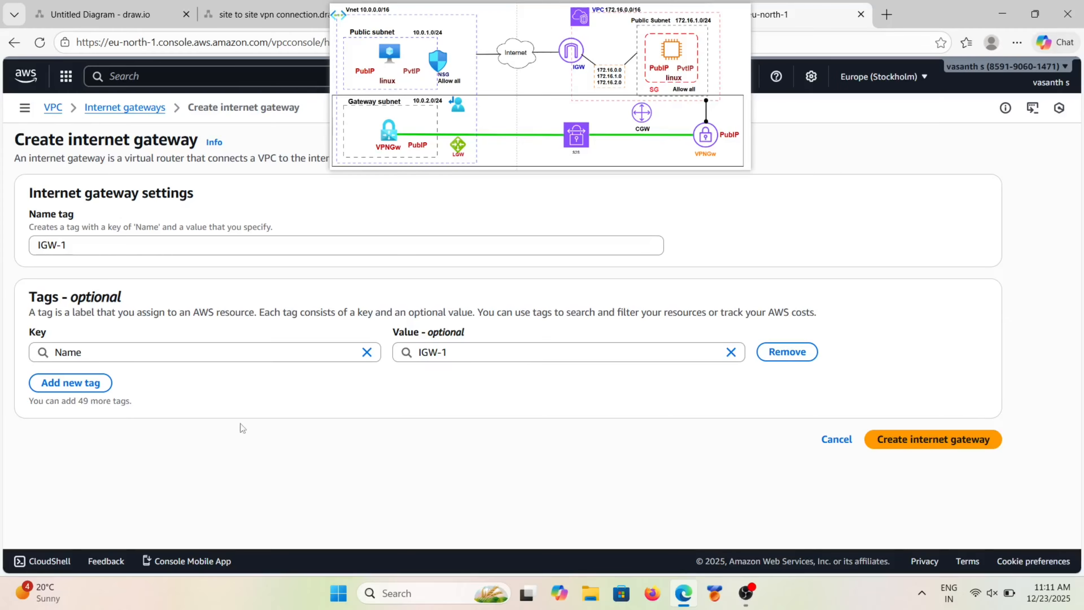
left_click(908, 448)
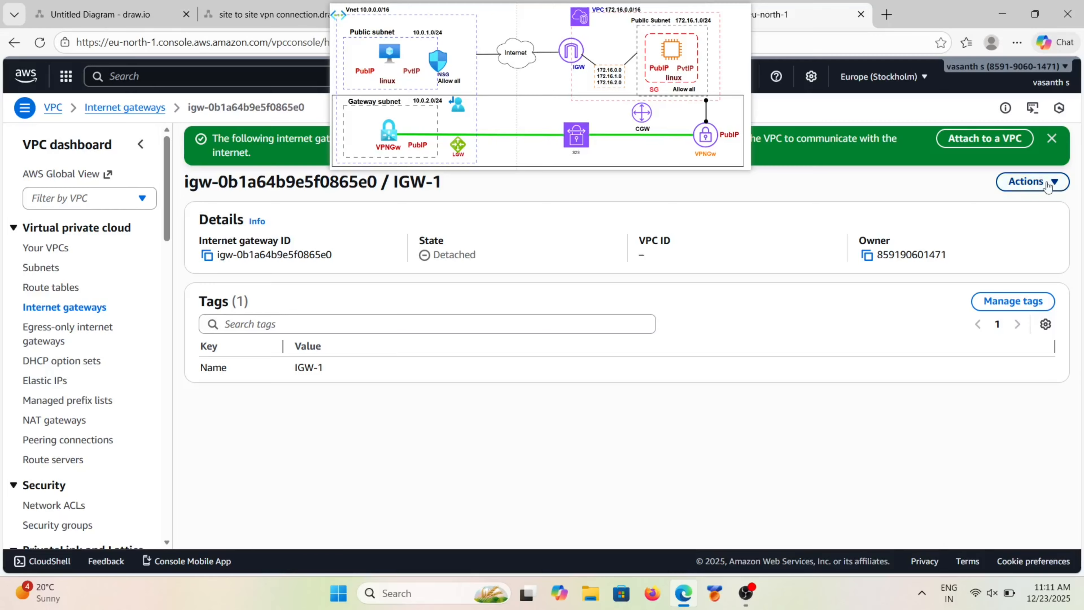
Step: Attach the IGW-1 internet gateway to AWS-VPC
left_click(1056, 181)
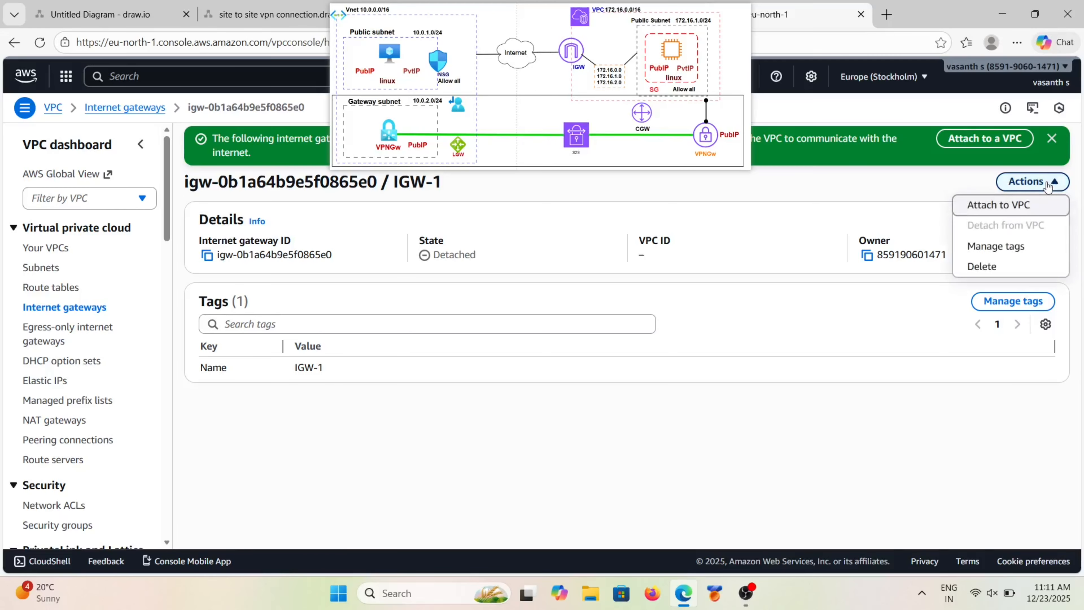
left_click(995, 204)
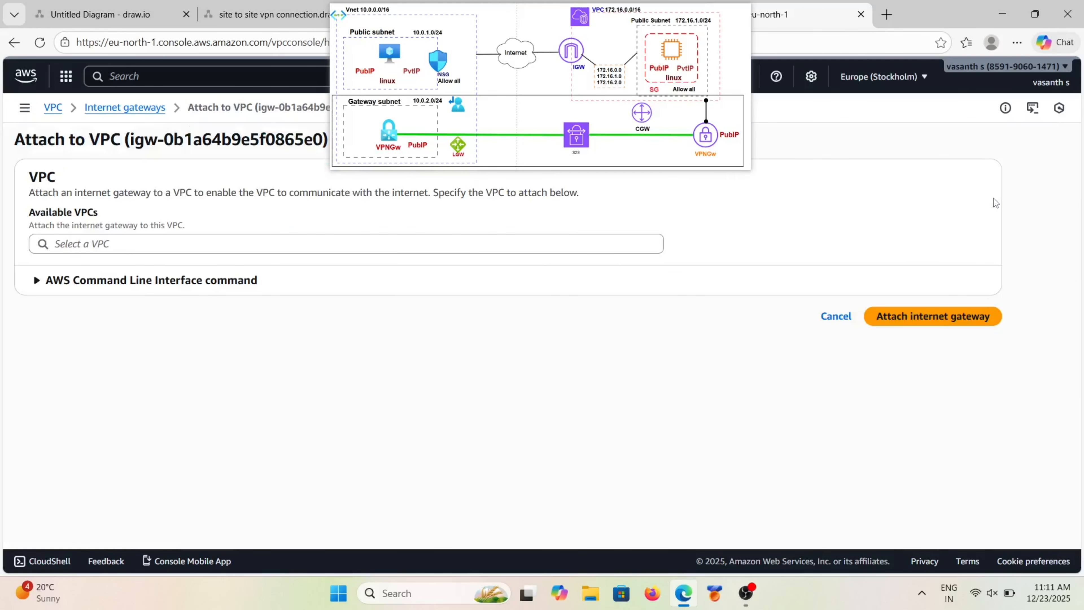
left_click(275, 250)
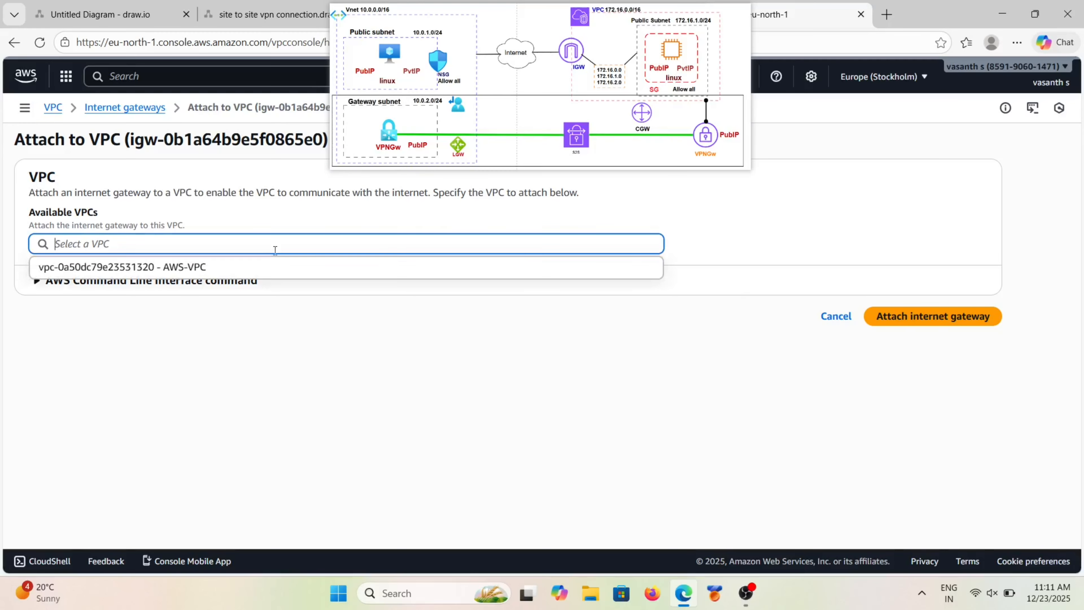
left_click(193, 268)
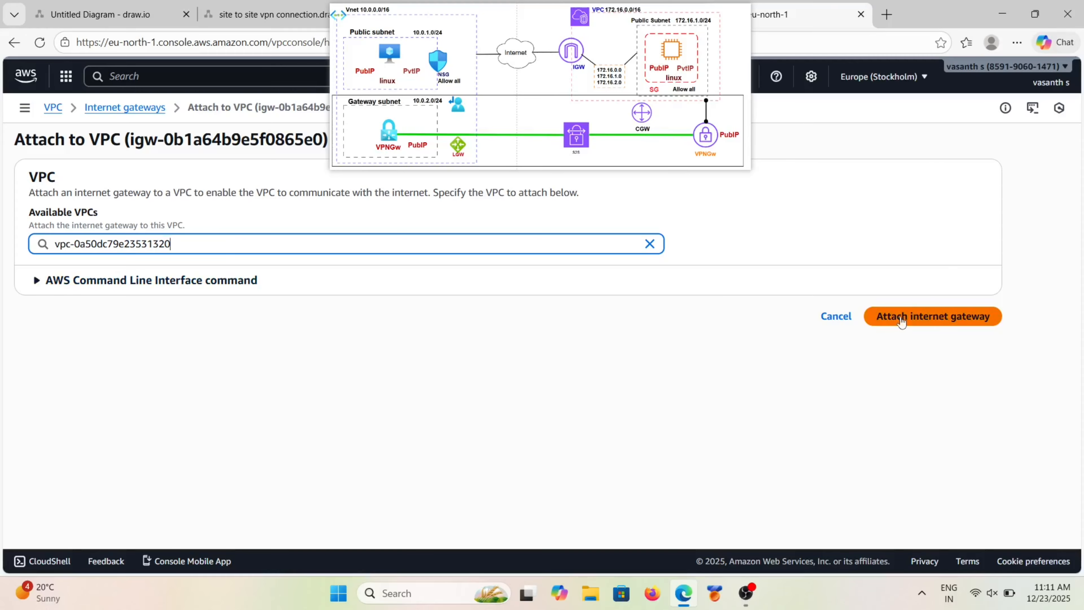
left_click(922, 320)
left_click(932, 320)
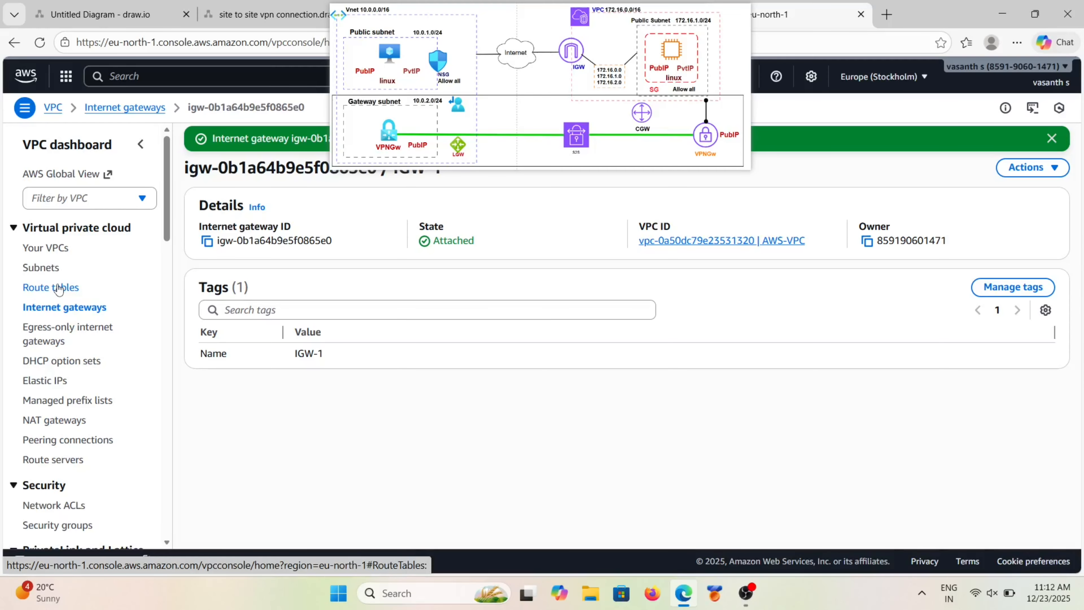
Step: Create a route table named RT-1 in AWS-VPC
left_click(49, 292)
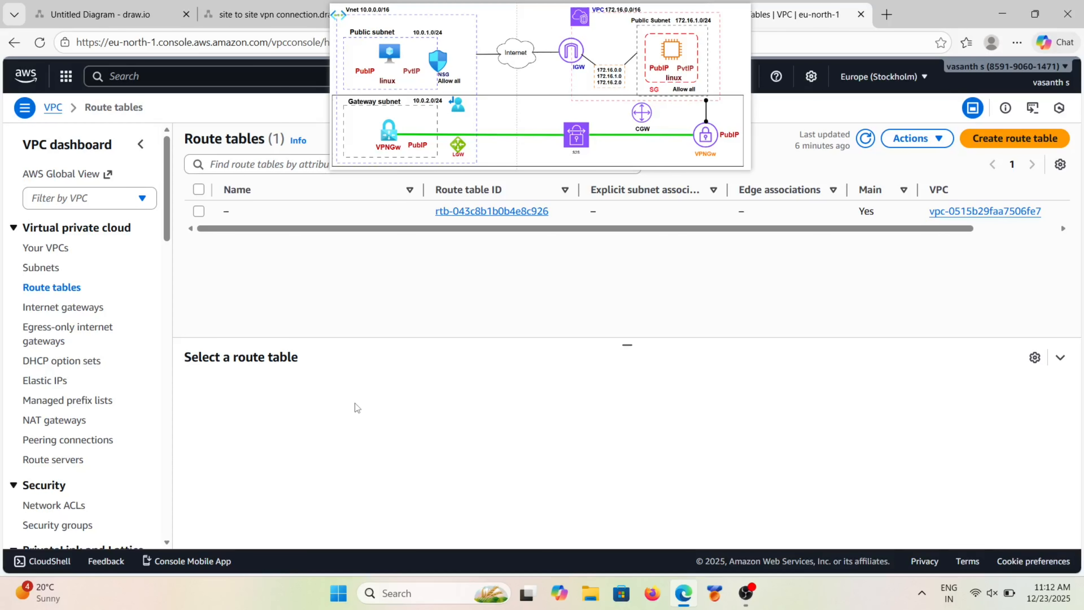
left_click(1000, 145)
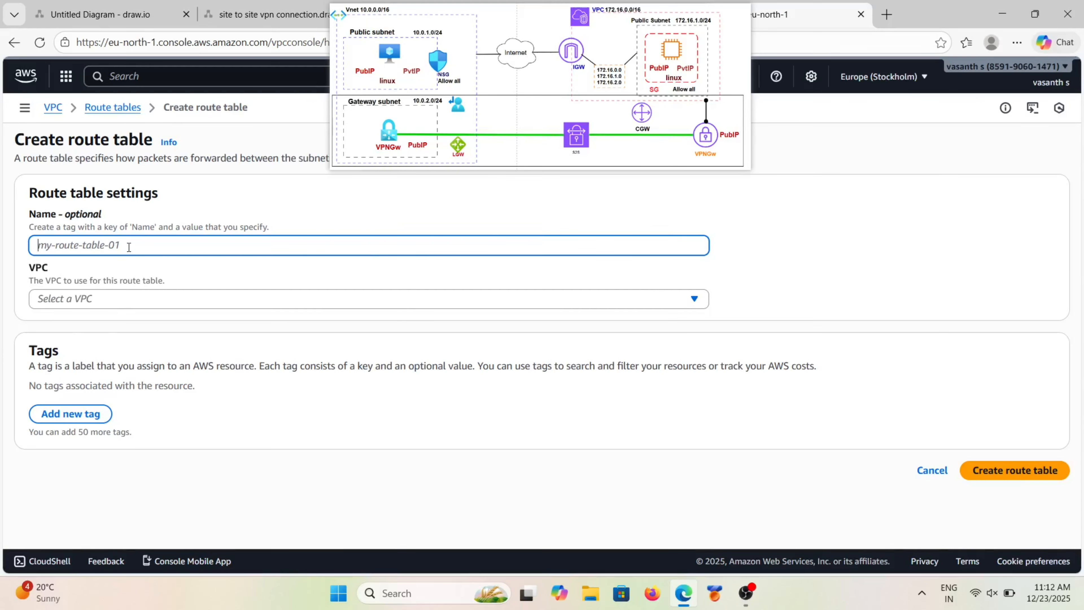
type("RT-1")
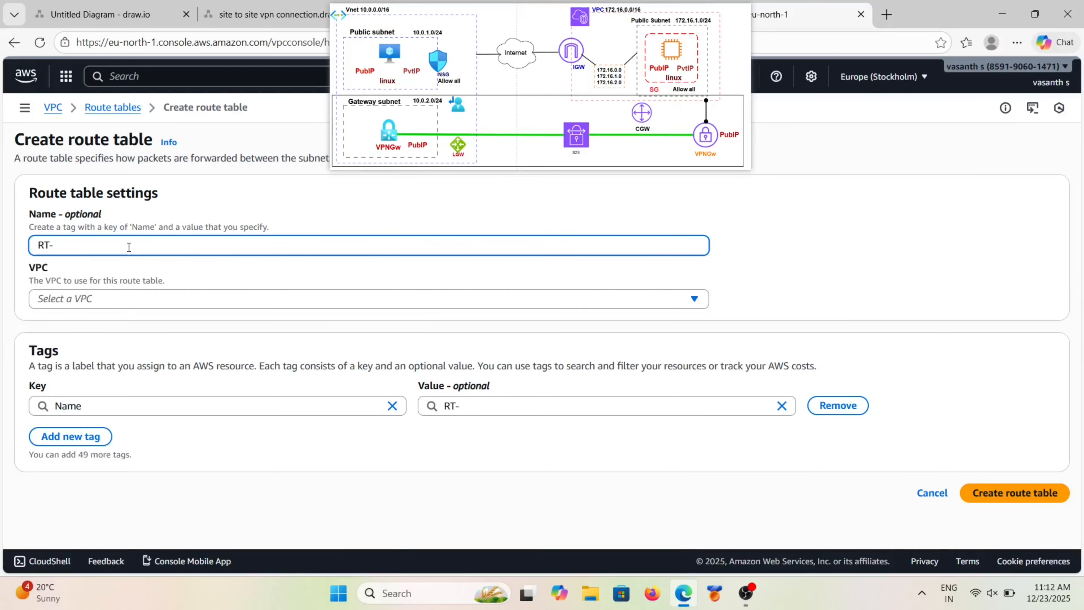
left_click(223, 298)
left_click(191, 363)
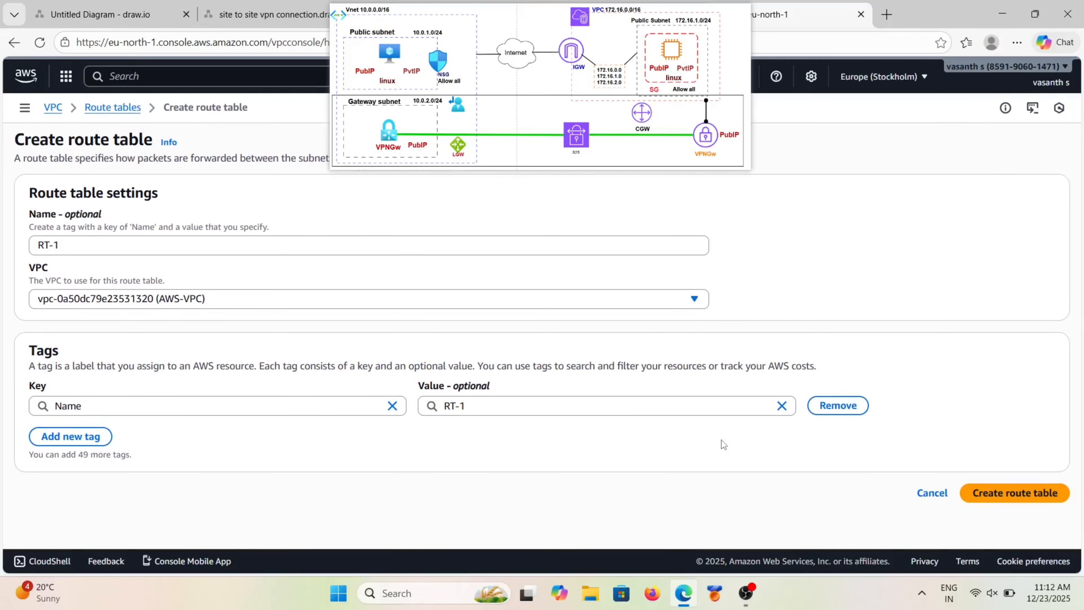
left_click(1017, 492)
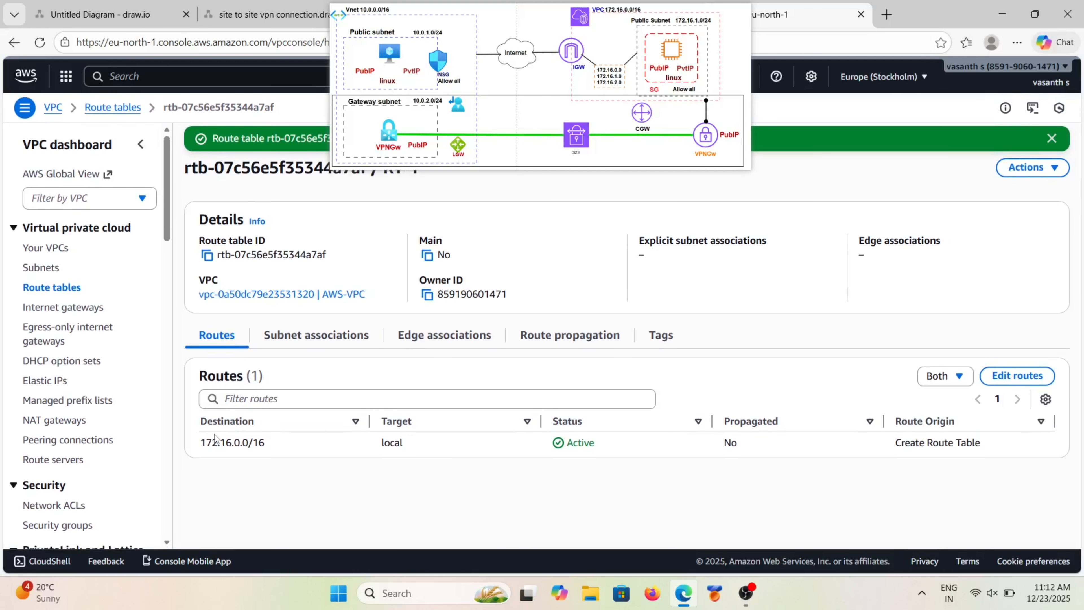
Step: Associate AWS-Subnet with the RT-1 route table and save the association
scroll(63, 475, "down", 2)
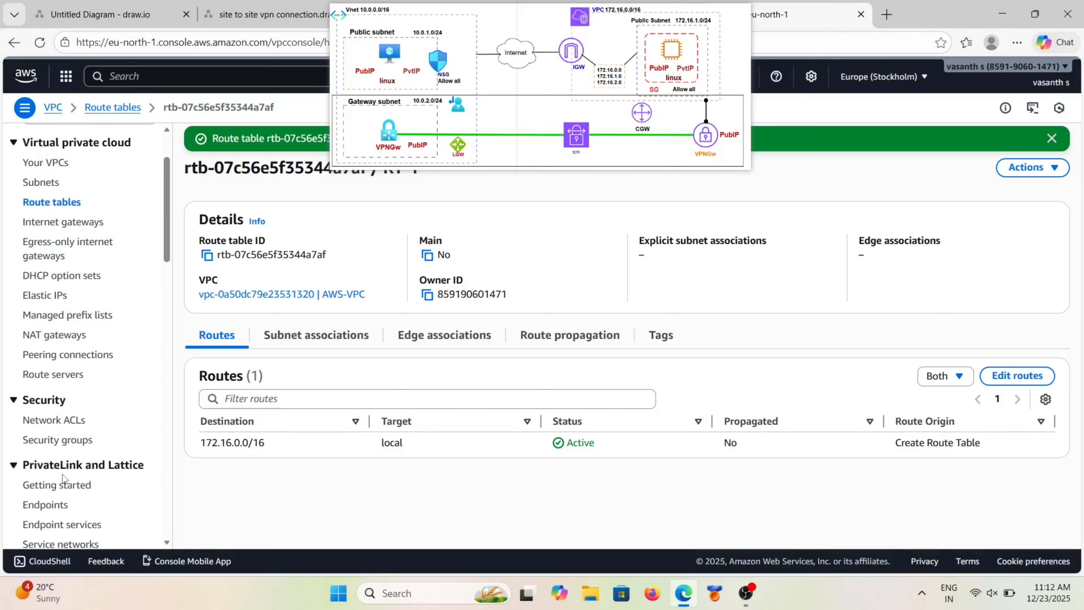
scroll(63, 475, "up", 1)
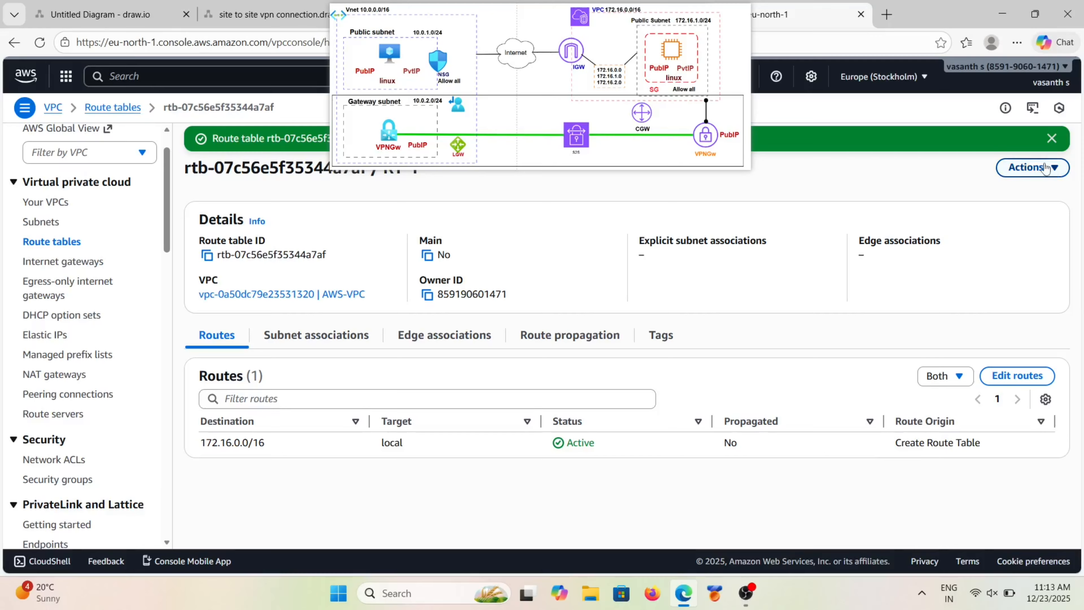
left_click(1033, 167)
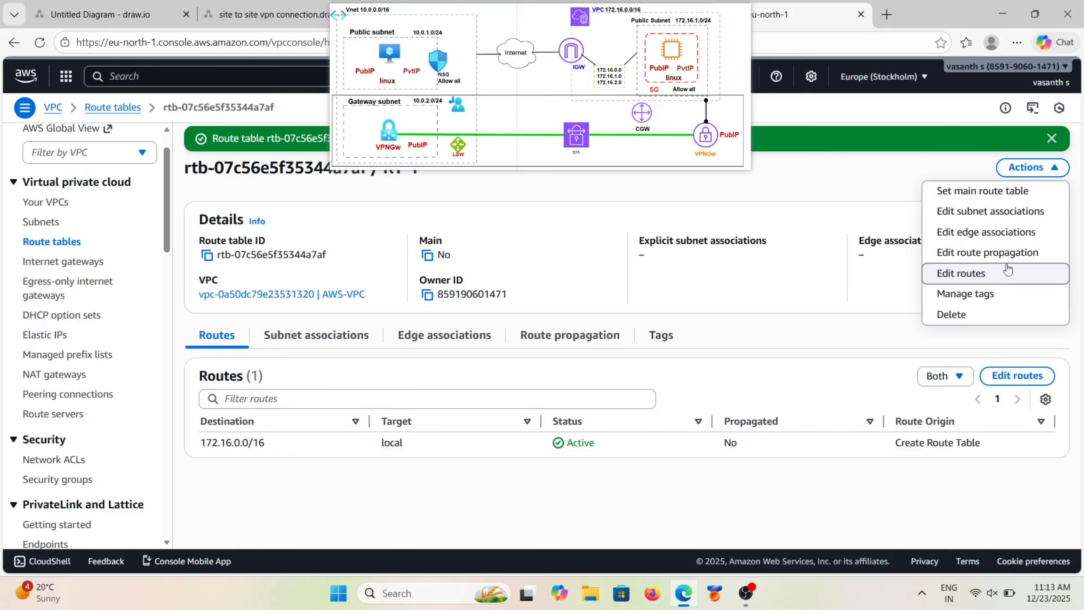
left_click(990, 211)
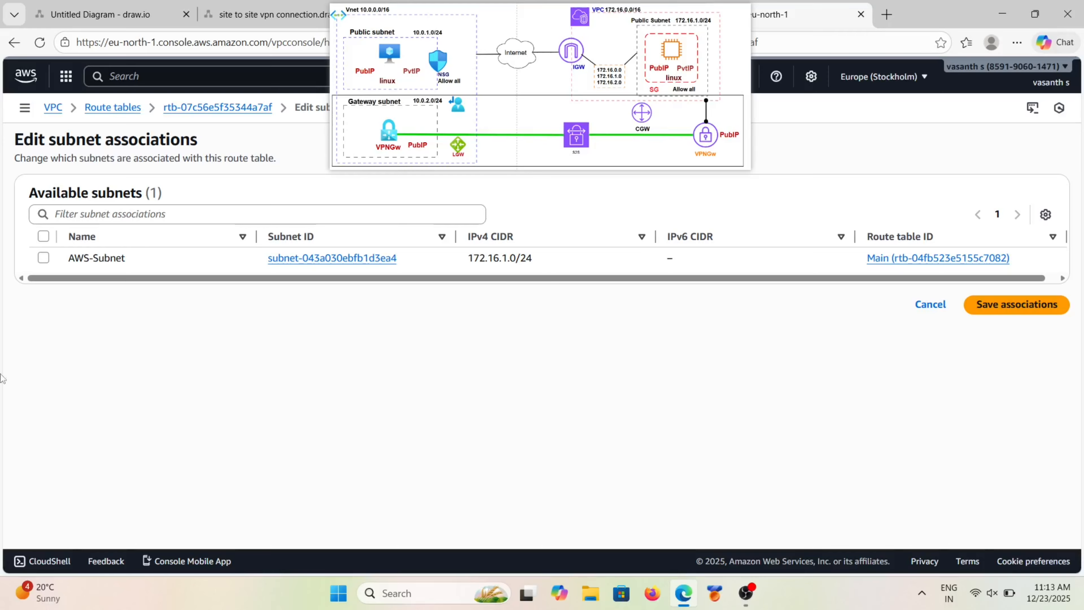
left_click(44, 258)
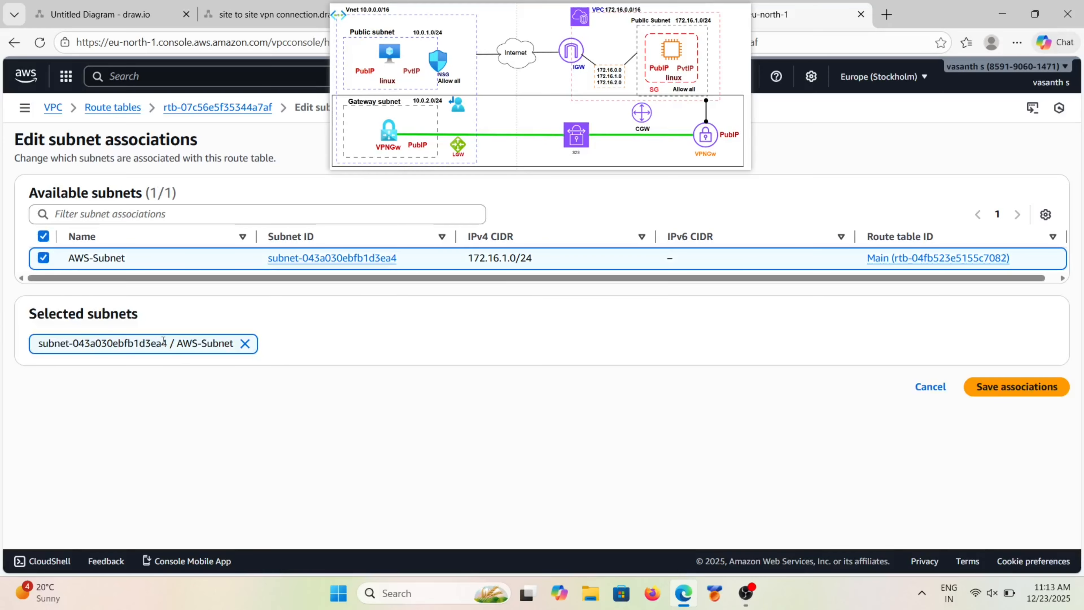
left_click(1009, 387)
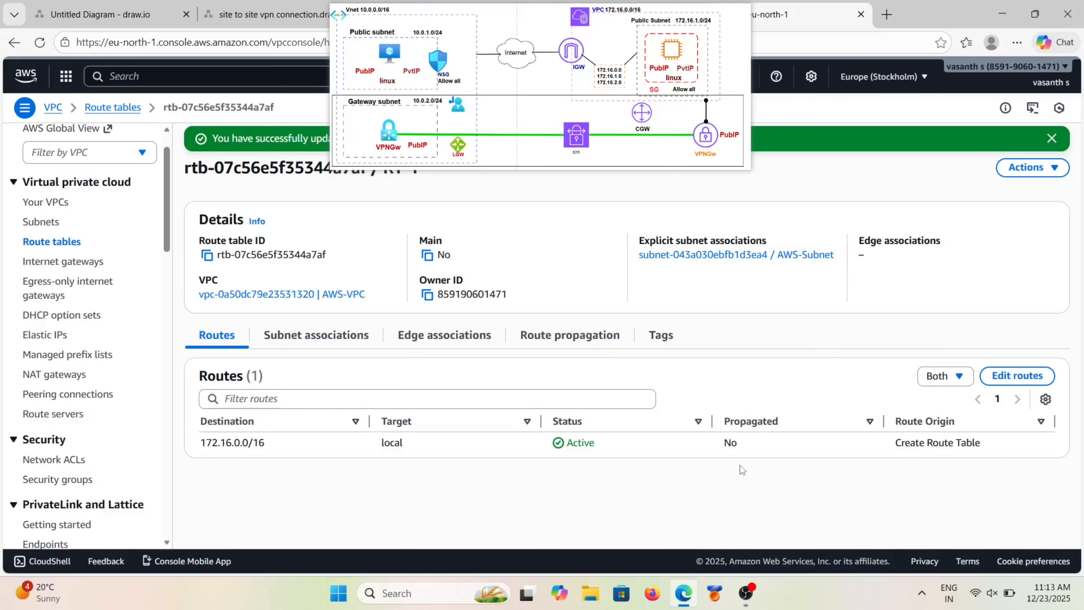
Step: Add a new route to the RT-1 route table with the IGW-1 internet gateway as its target
left_click(1015, 376)
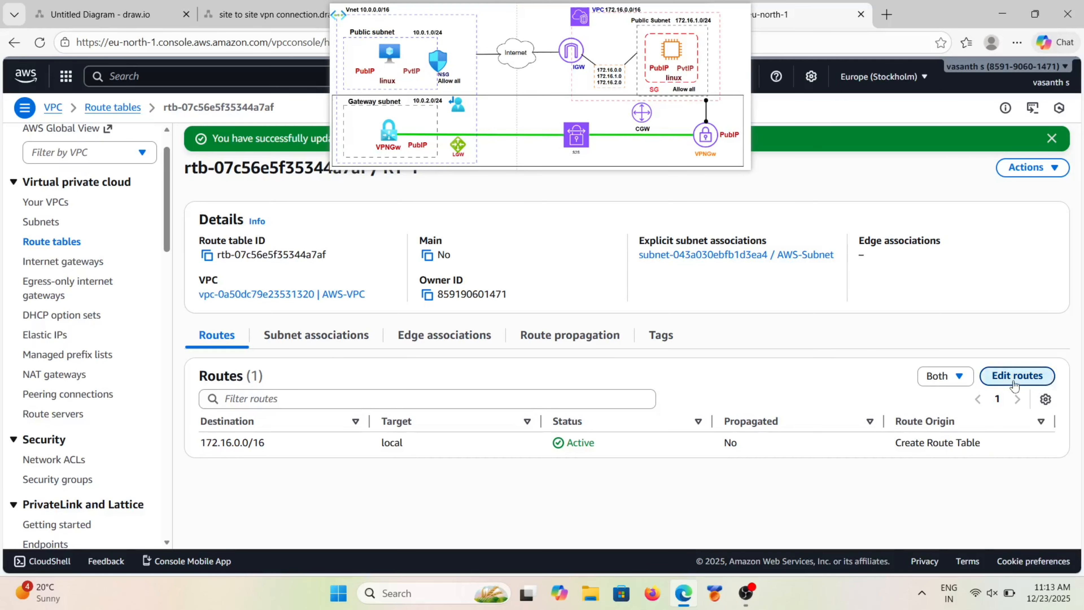
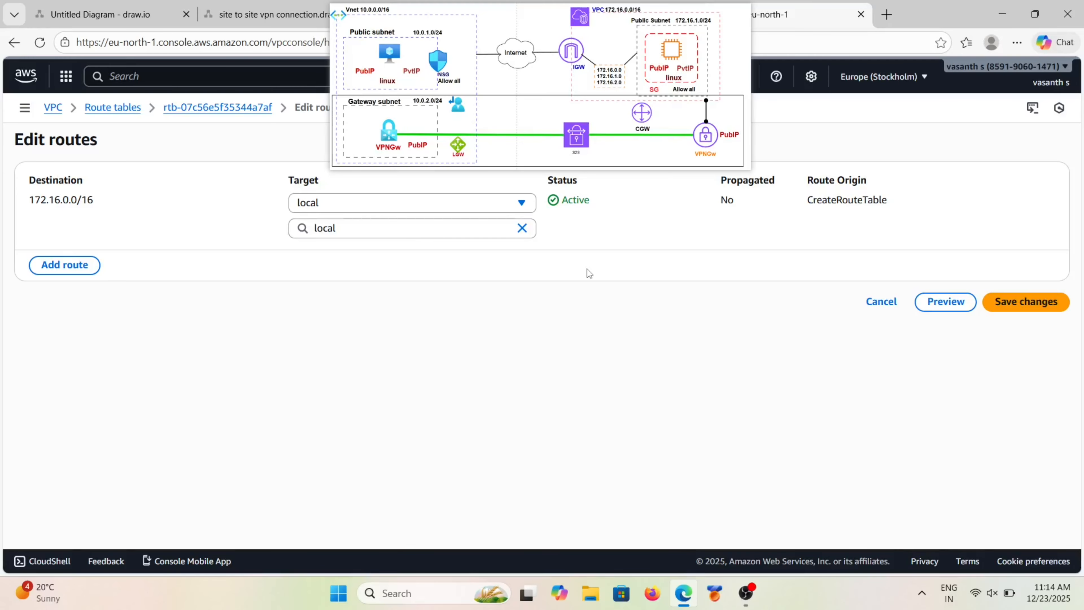
left_click(445, 201)
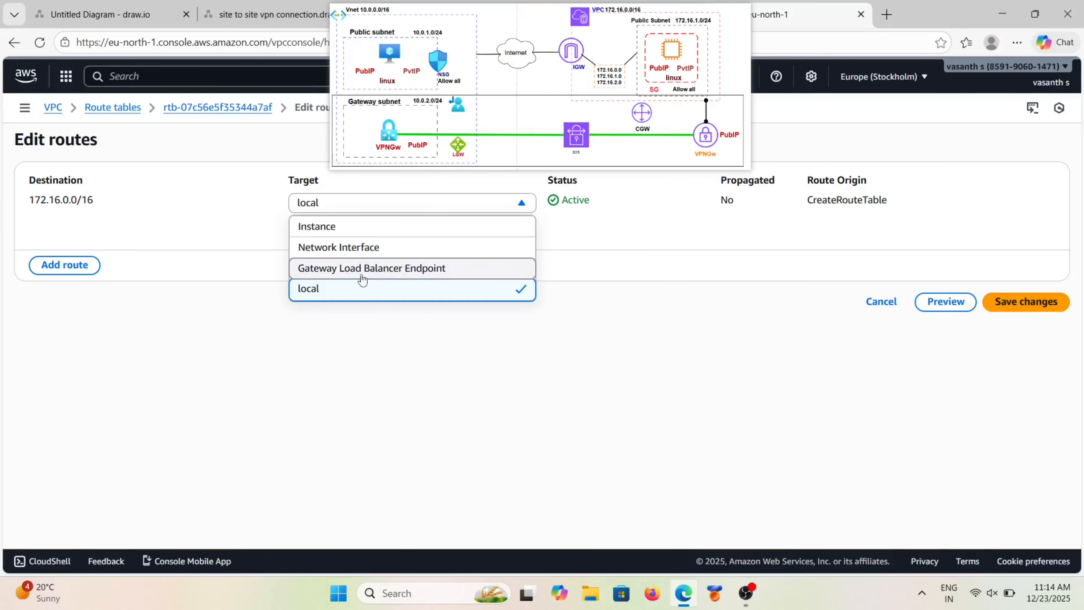
left_click(222, 366)
left_click(61, 266)
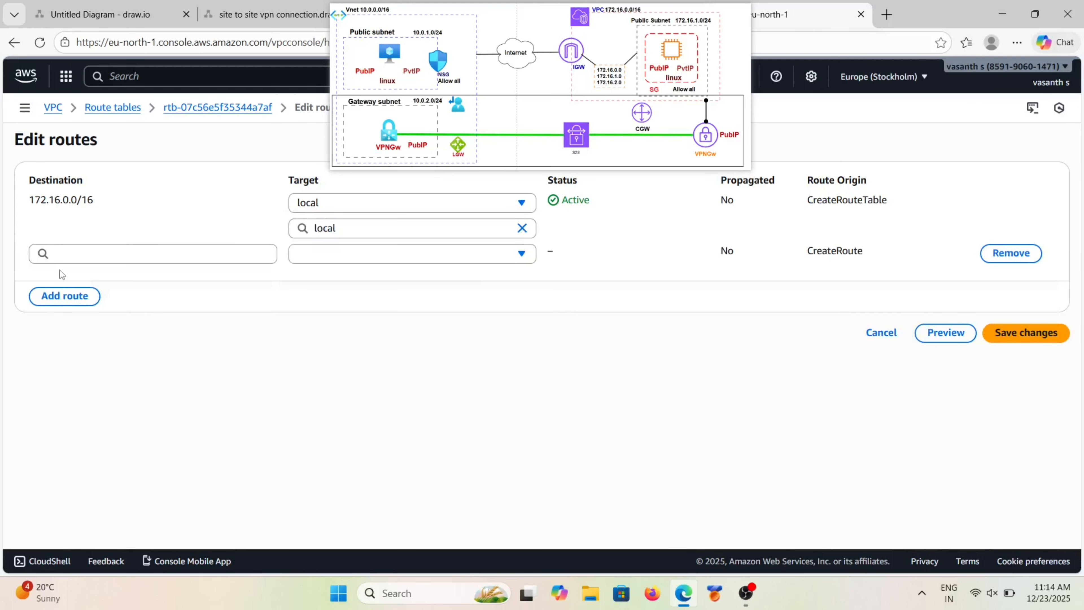
left_click(350, 258)
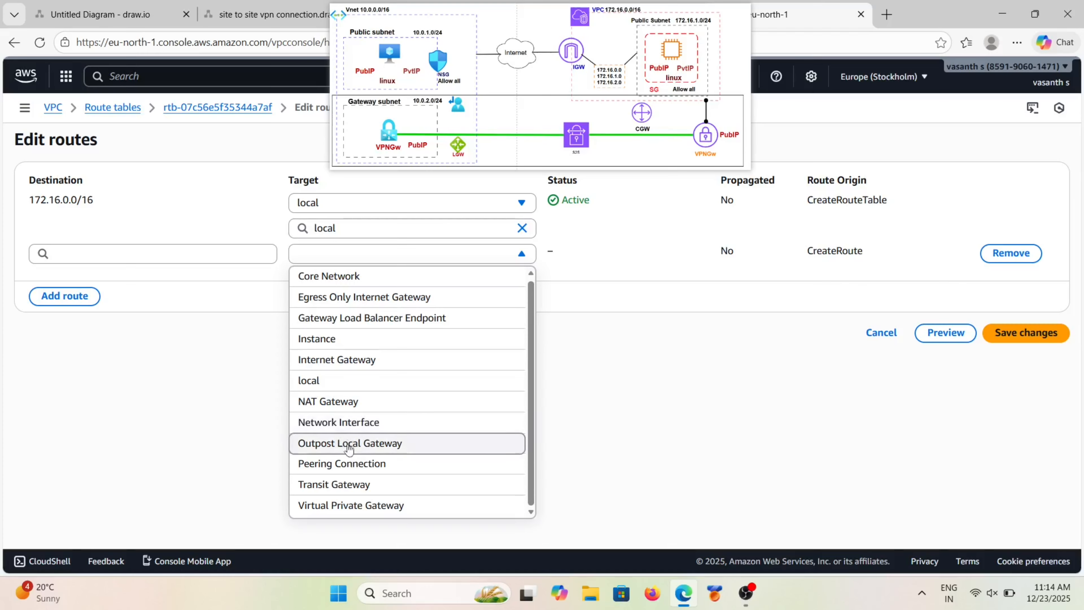
left_click(370, 367)
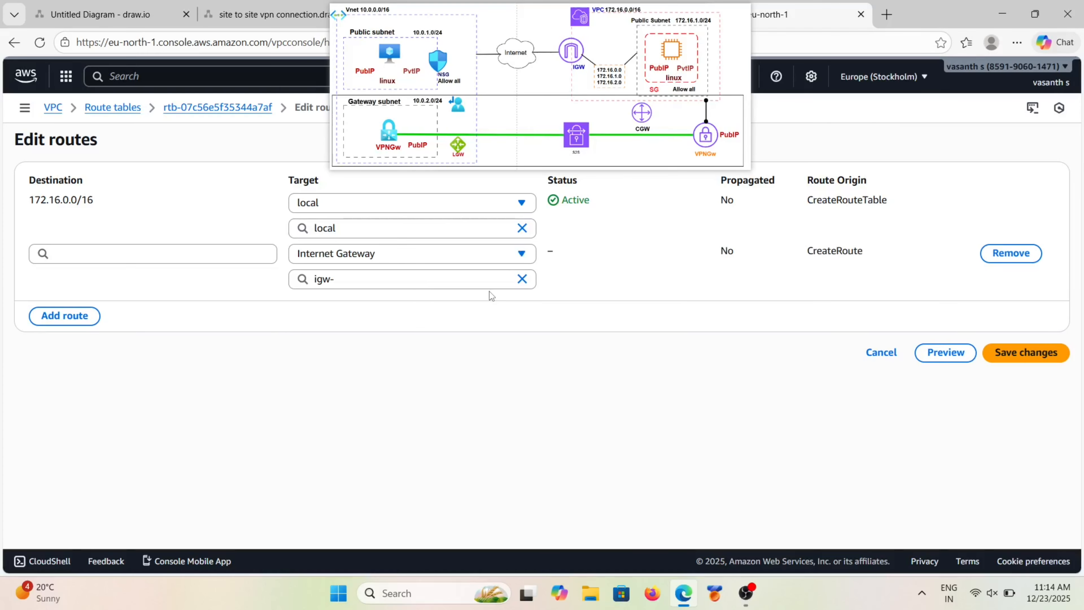
left_click(465, 279)
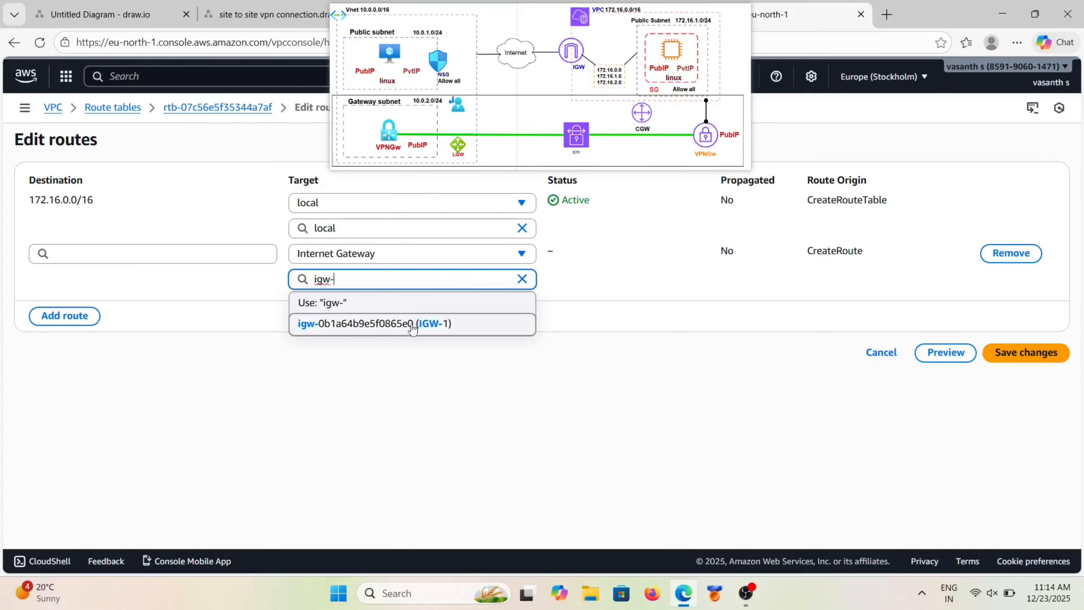
left_click(412, 324)
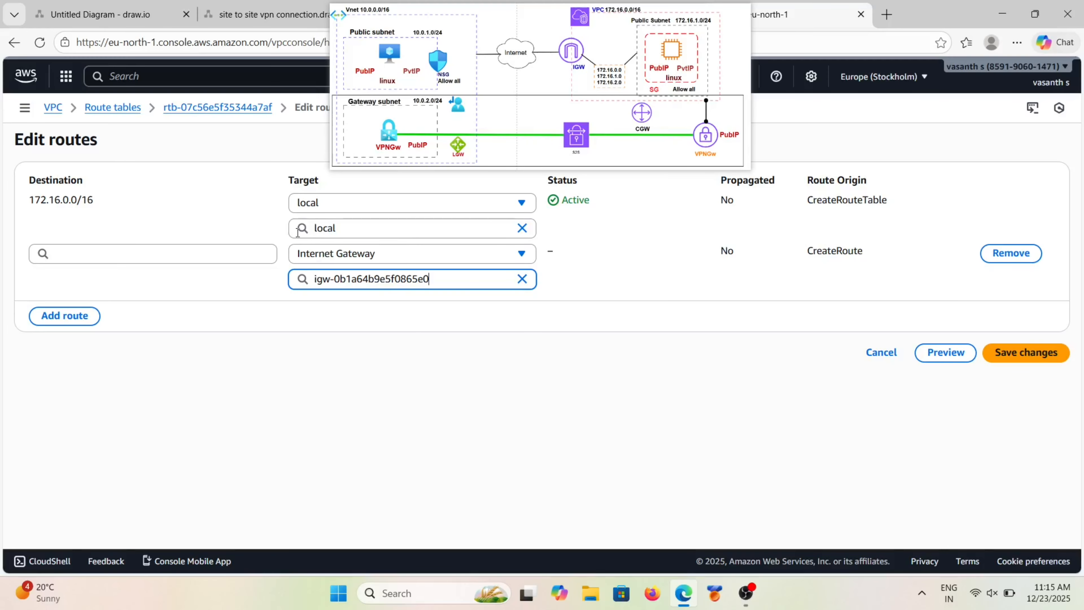
Step: Set the new route's destination to 0.0.0.0/0 and save the RT-1 route changes
left_click(1041, 352)
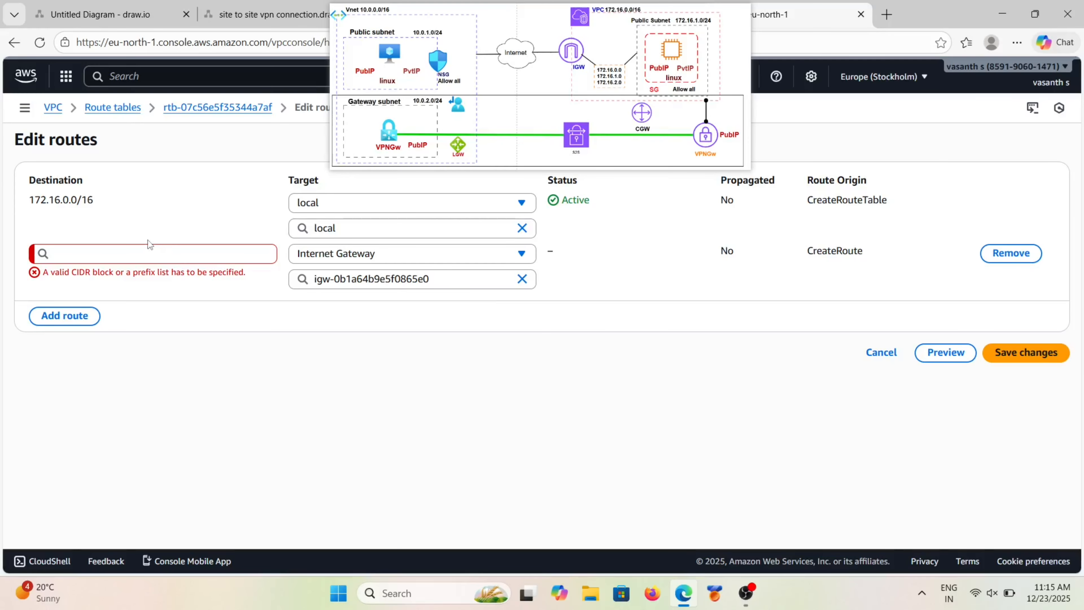
left_click(146, 251)
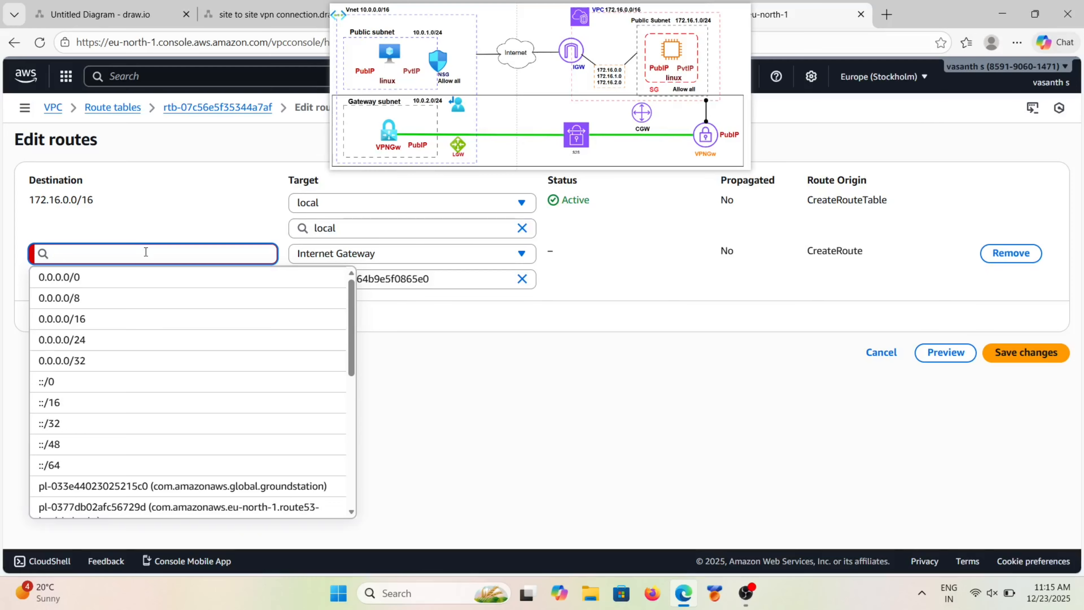
type("0")
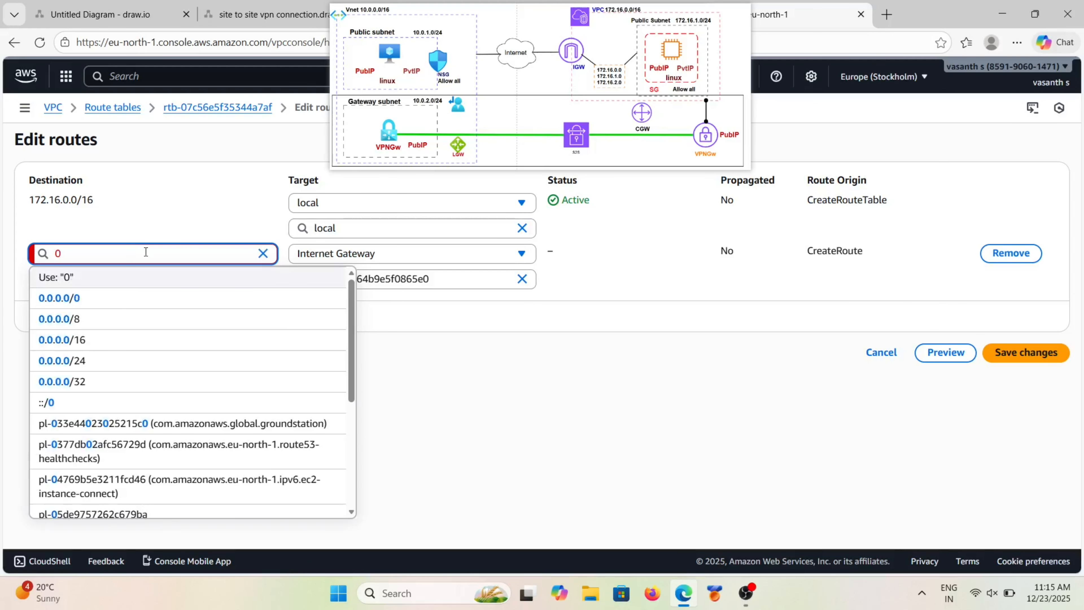
left_click(108, 300)
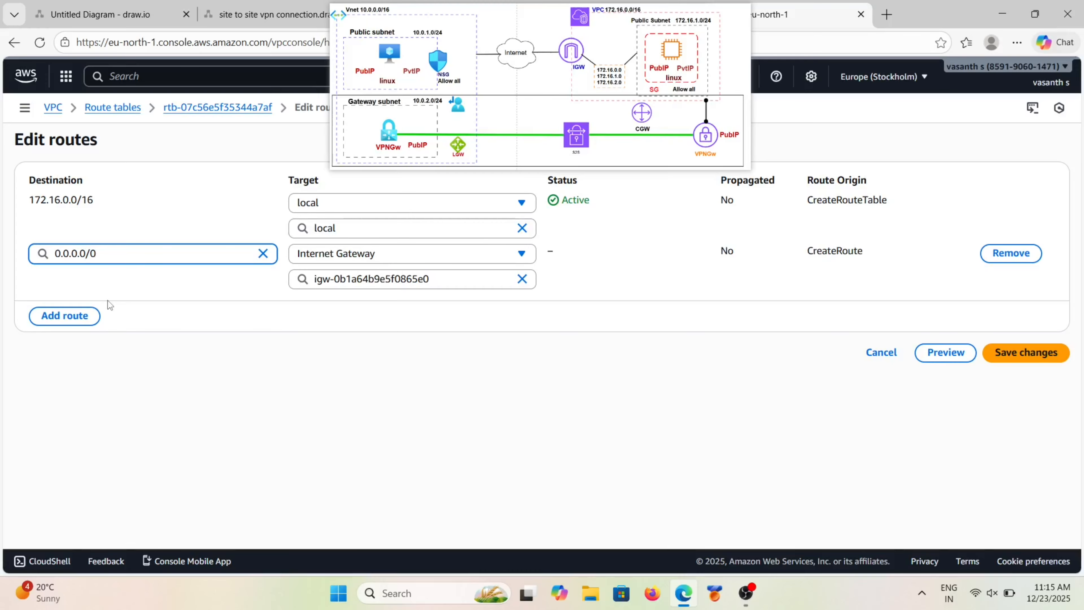
left_click(345, 390)
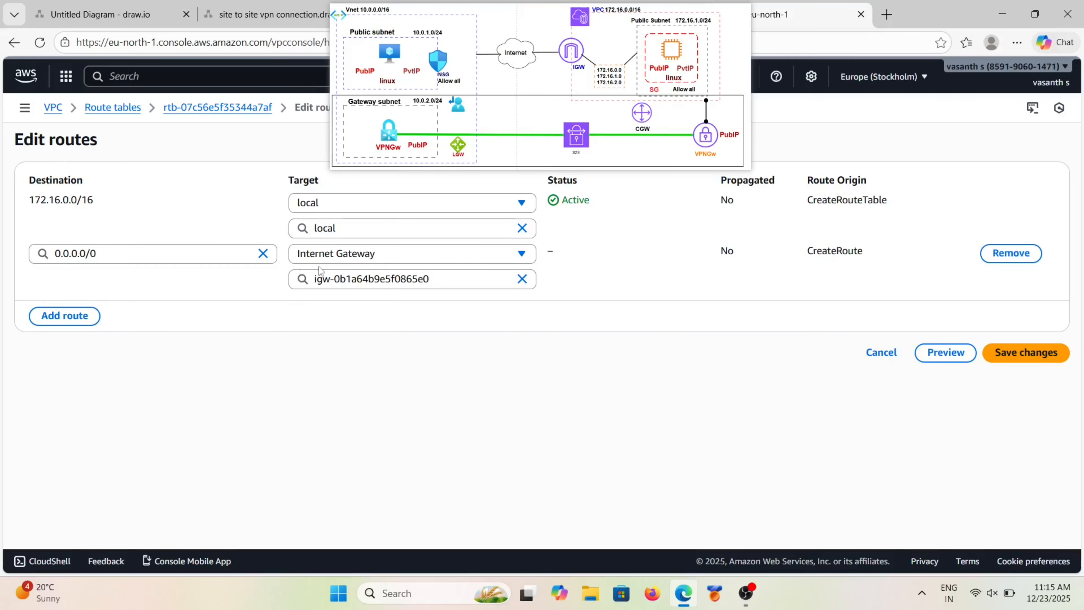
left_click(1030, 352)
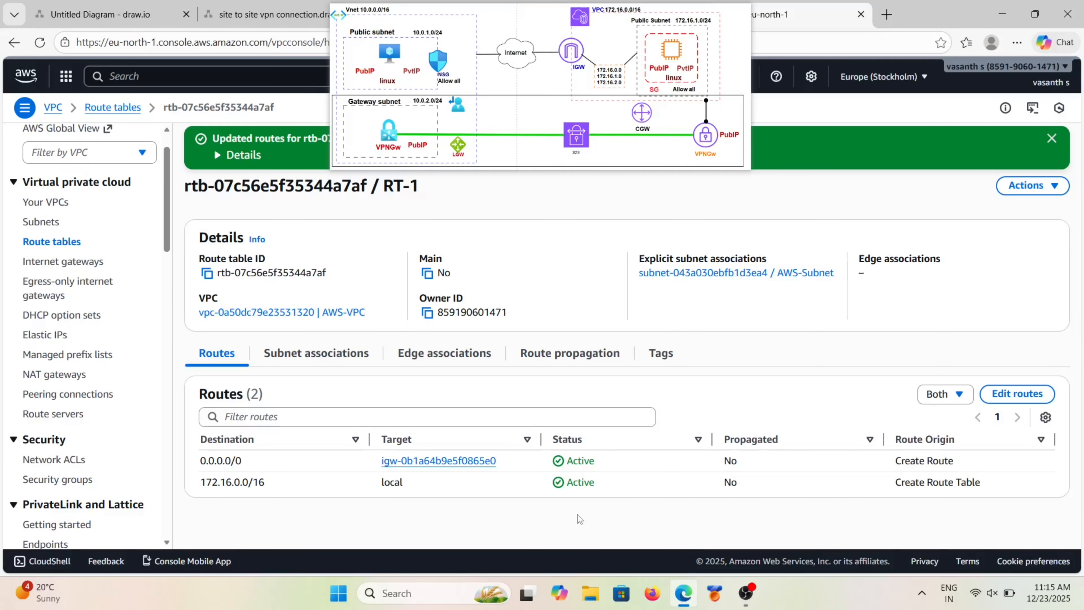
scroll(564, 483, "down", 1)
scroll(563, 482, "up", 1)
scroll(502, 399, "down", 1)
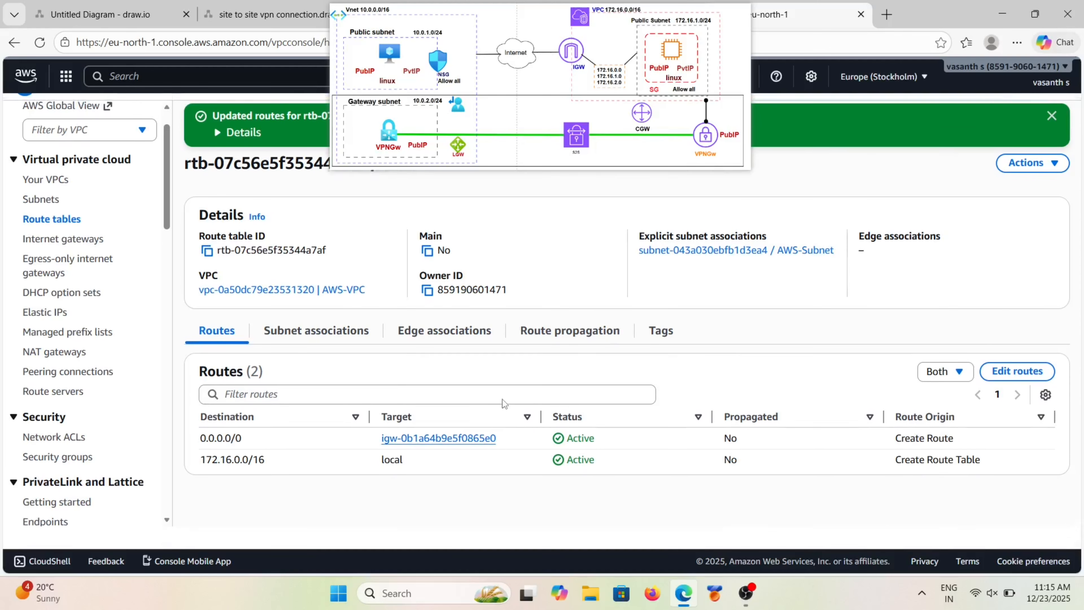
scroll(502, 399, "up", 1)
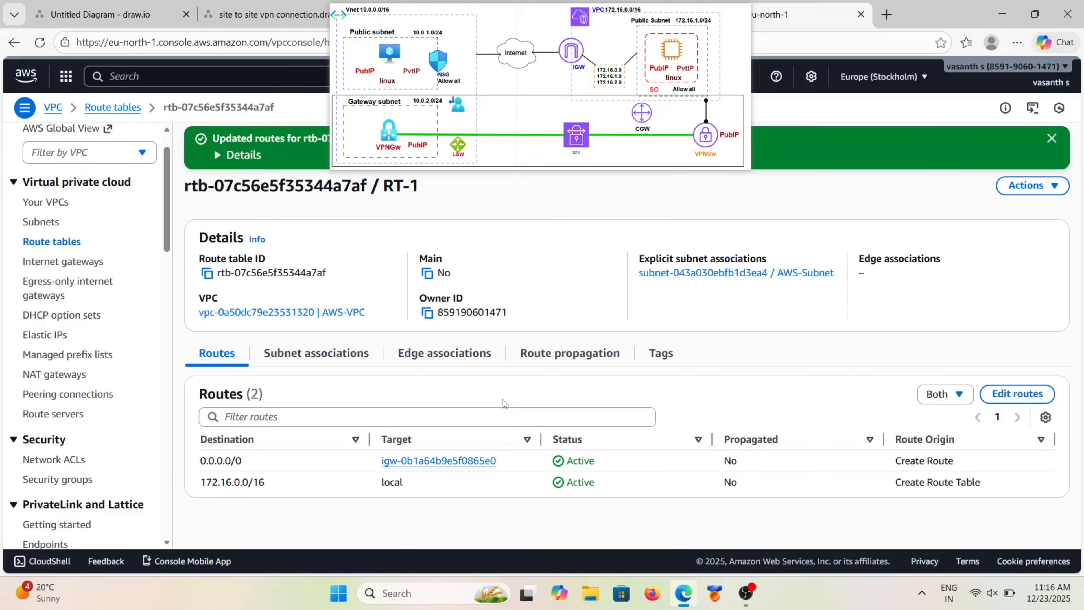
scroll(72, 204, "up", 1)
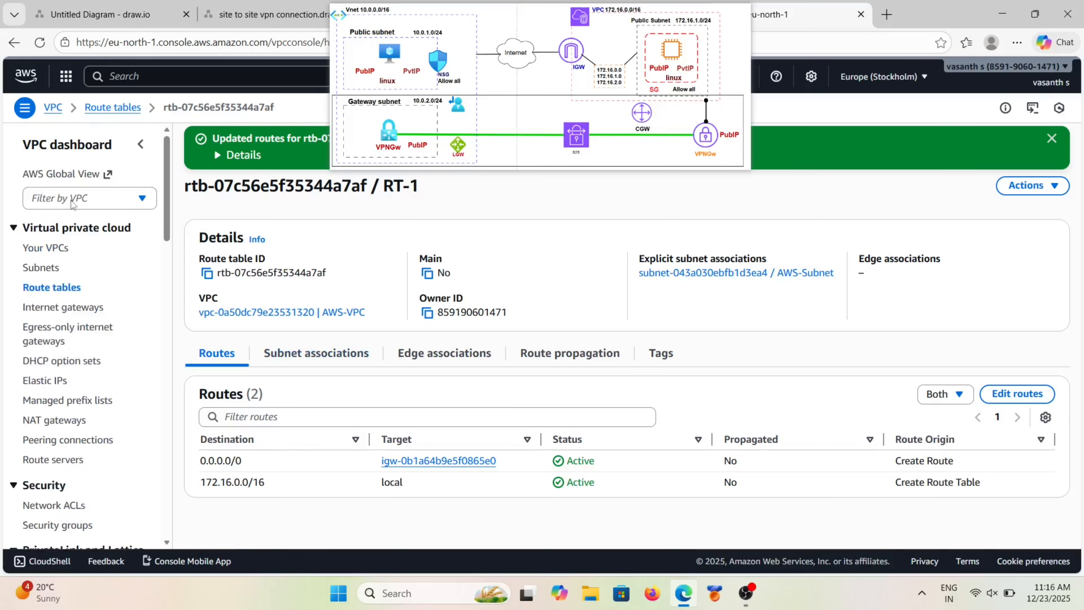
Step: Open the EC2 service, start launching an instance and name it AWS-LINUX-1
left_click(24, 107)
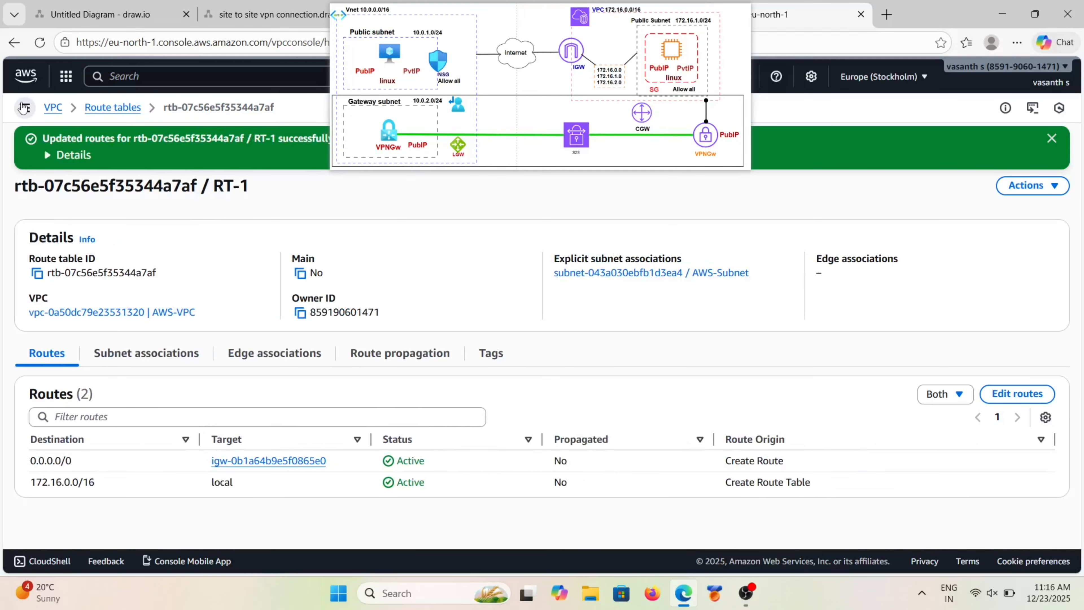
left_click(65, 77)
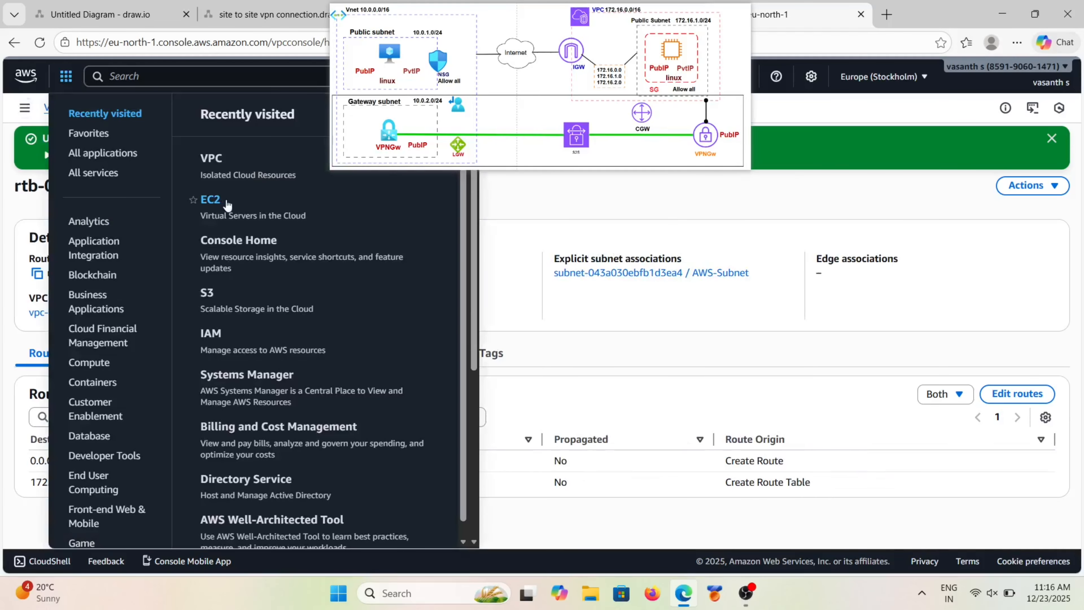
left_click(211, 201)
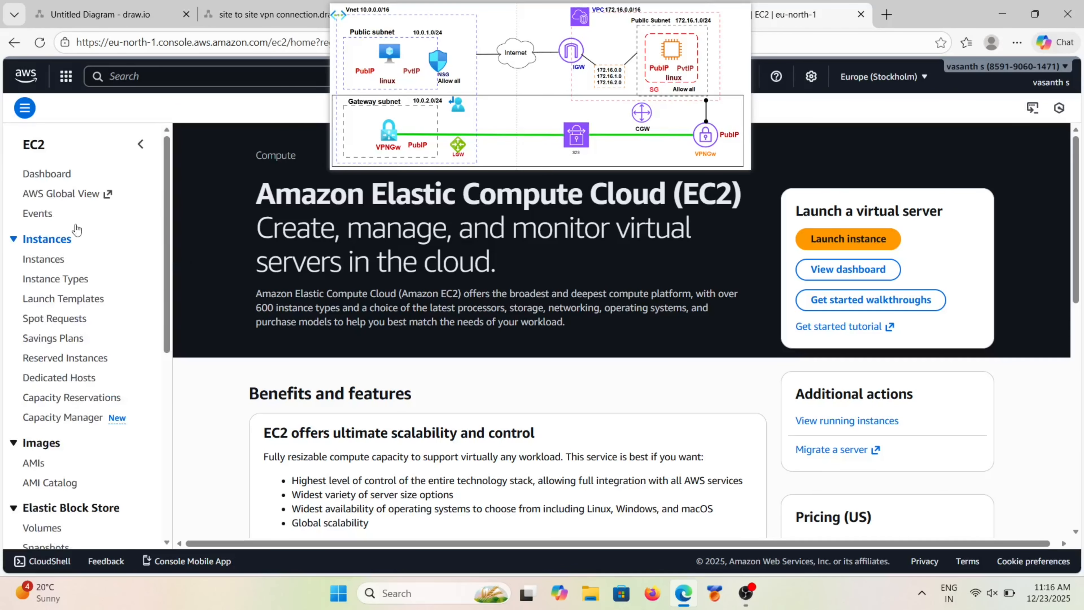
left_click(847, 241)
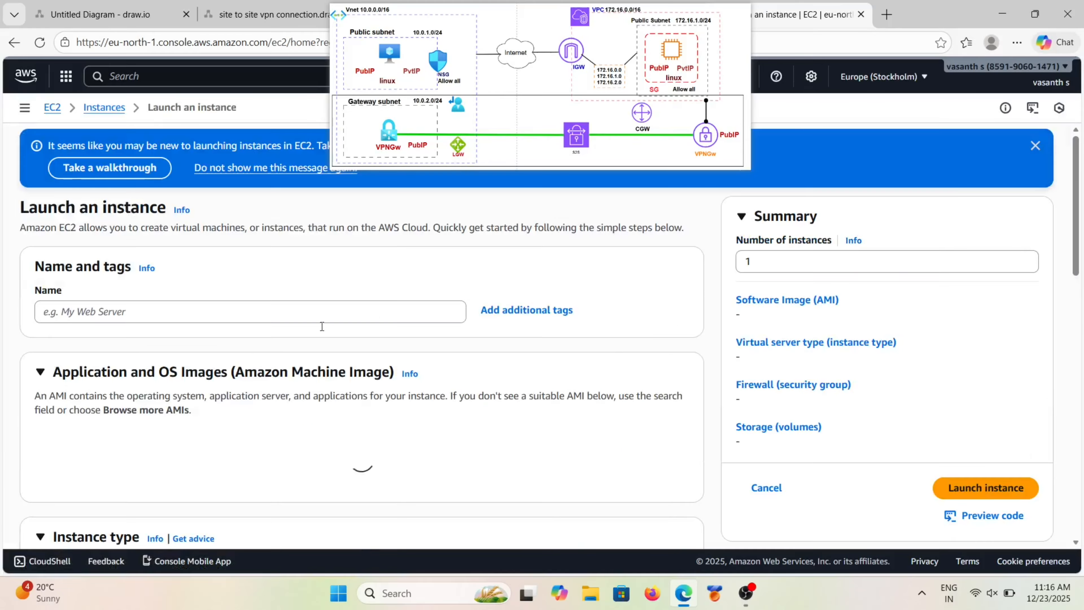
left_click(291, 306)
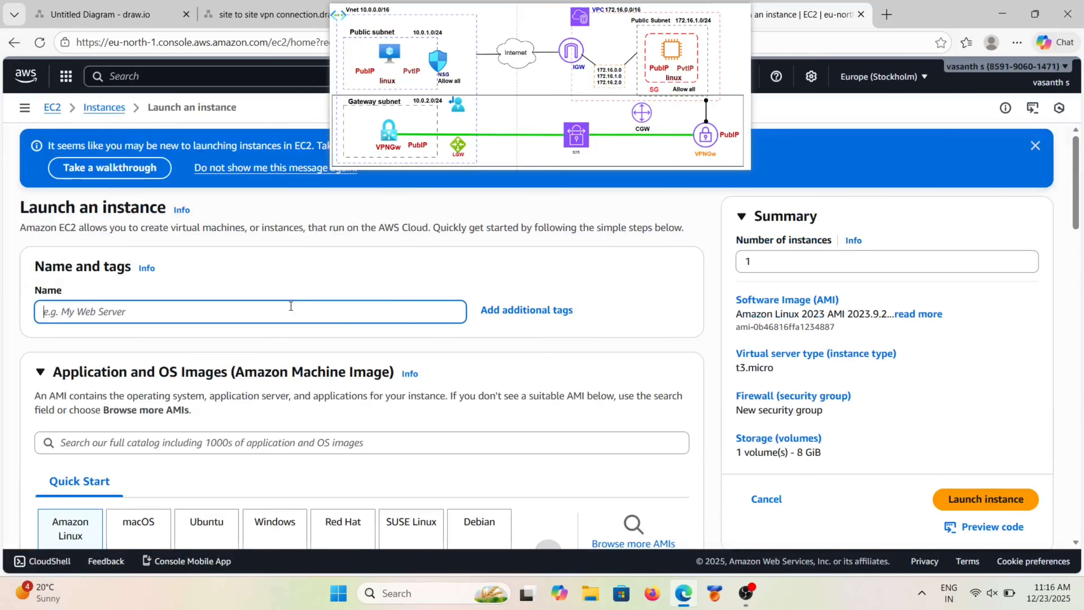
type("AWS")
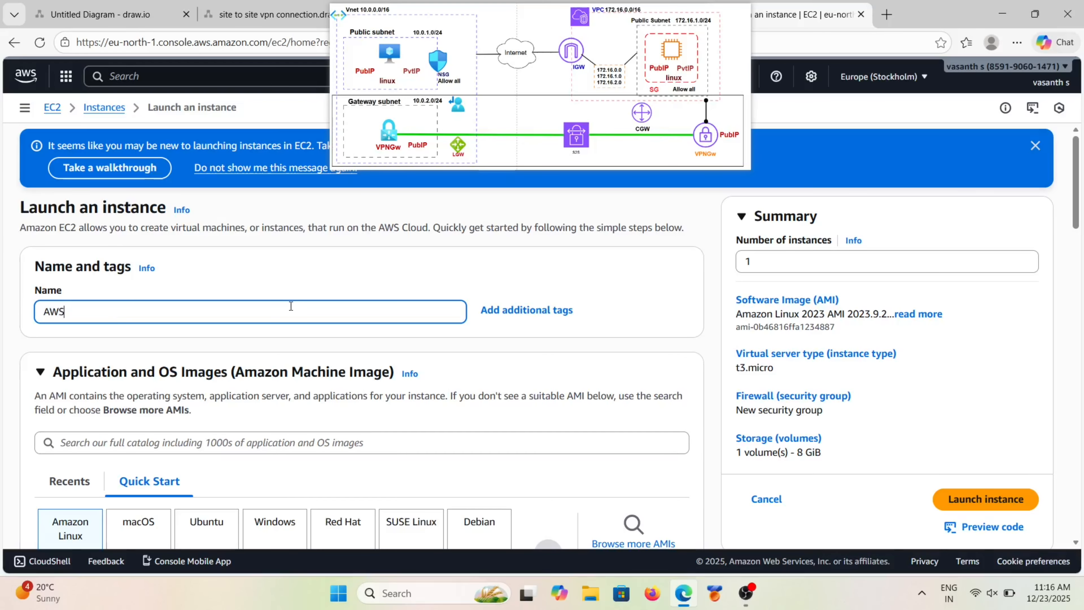
type("-LINUX-1")
Step: Choose aws-seoul-key-pair as the login key pair for the new instance
scroll(281, 311, "down", 5)
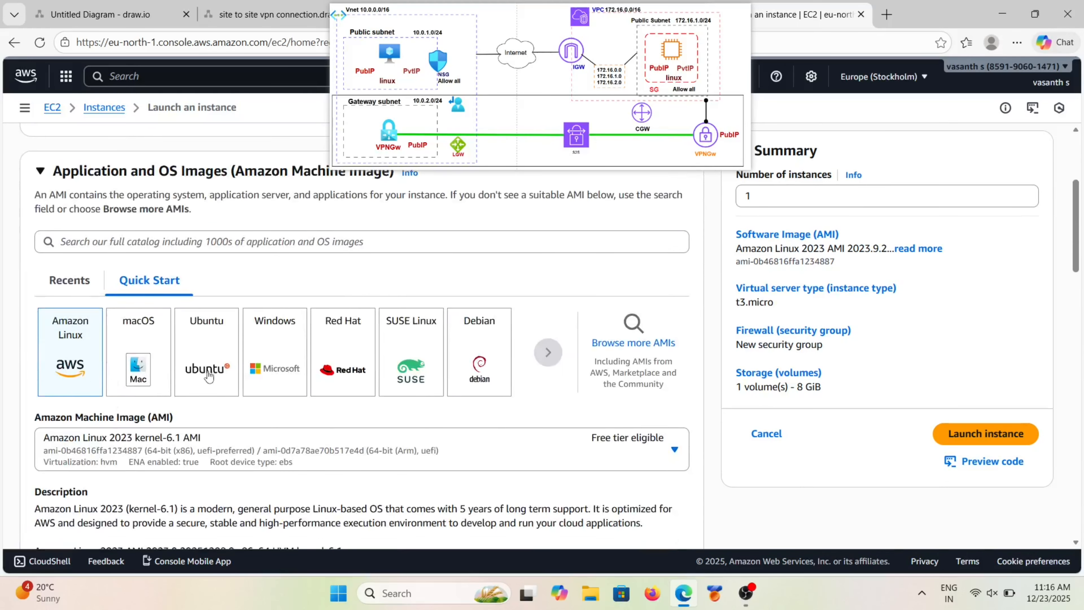
scroll(140, 397, "down", 4)
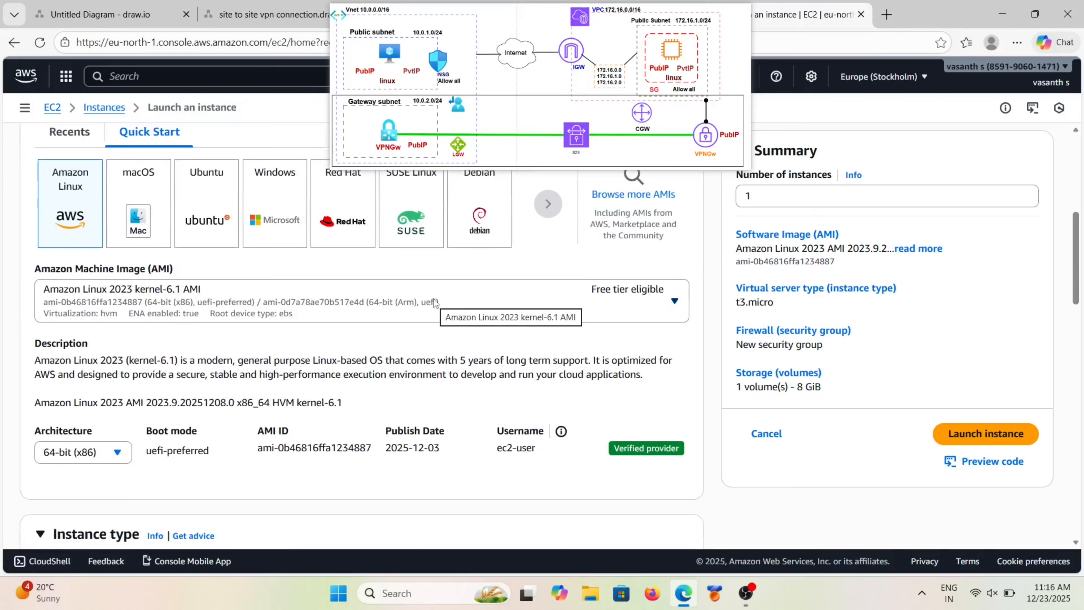
scroll(434, 302, "down", 1)
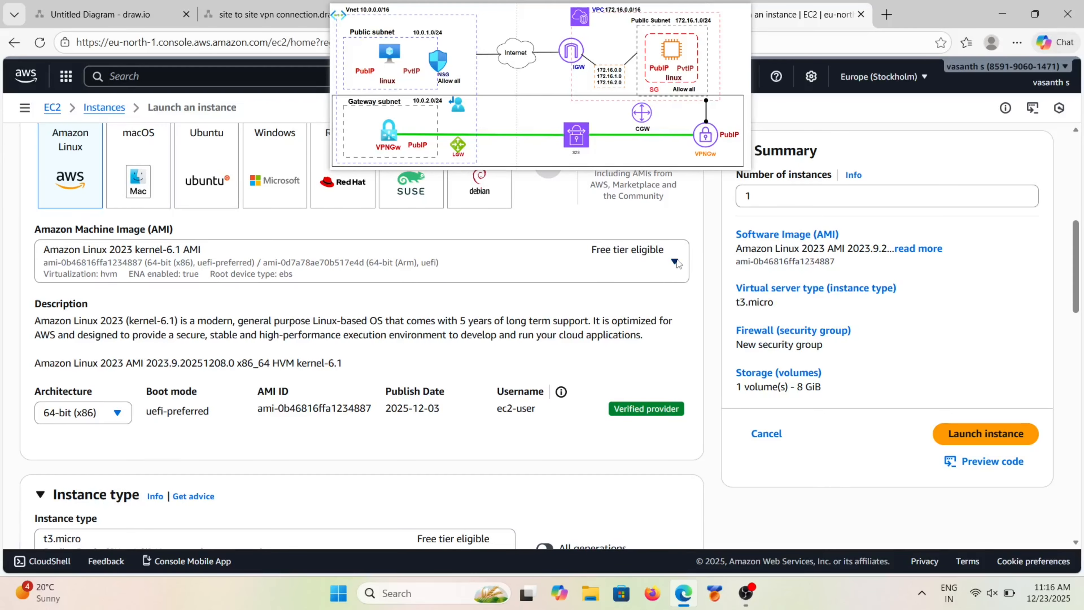
scroll(295, 397, "down", 5)
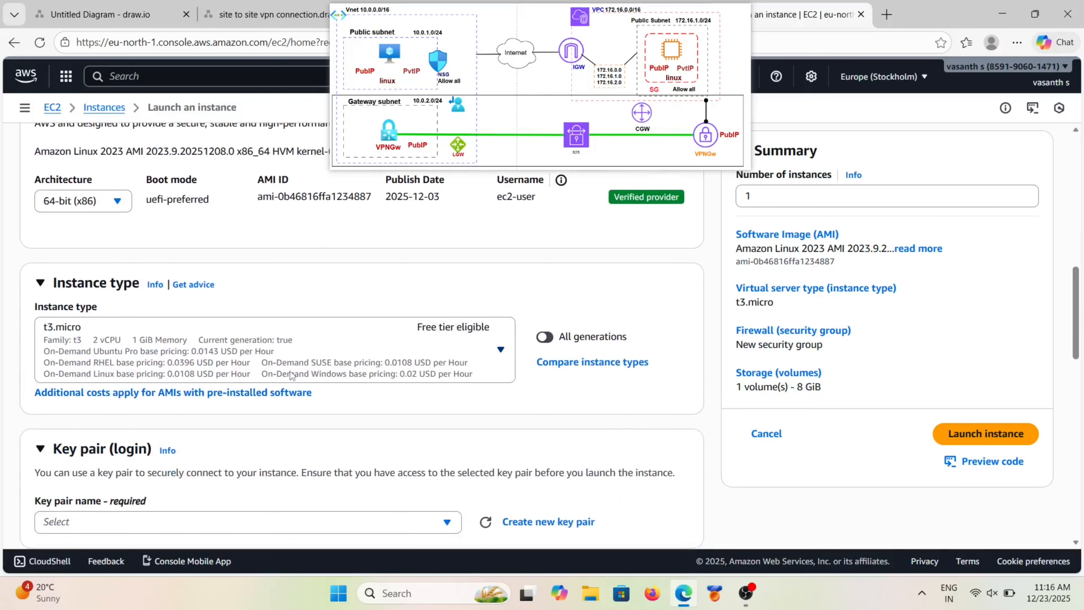
scroll(296, 371, "down", 5)
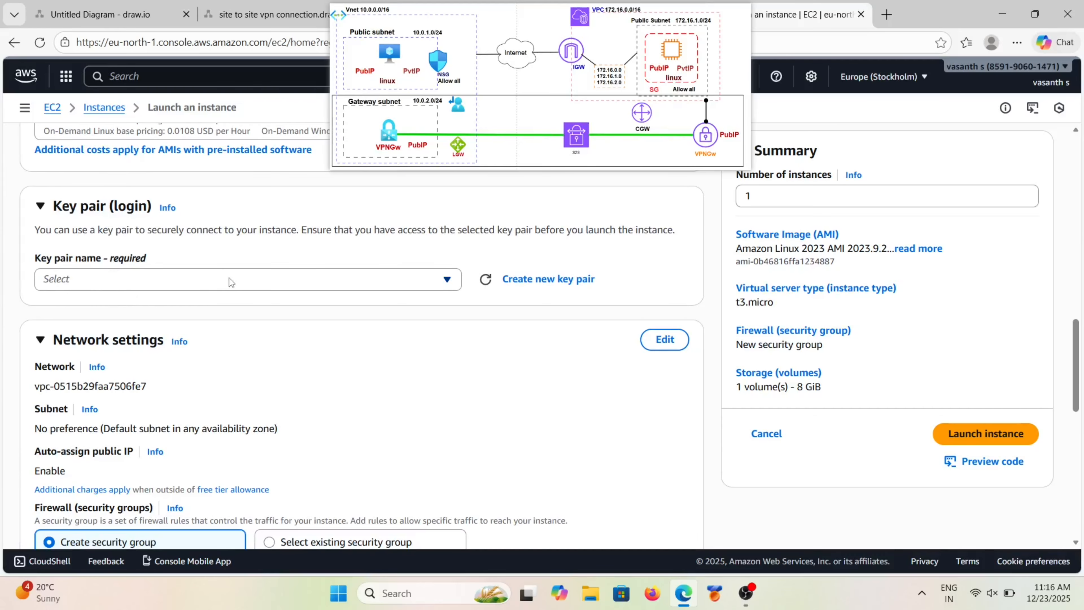
left_click(229, 278)
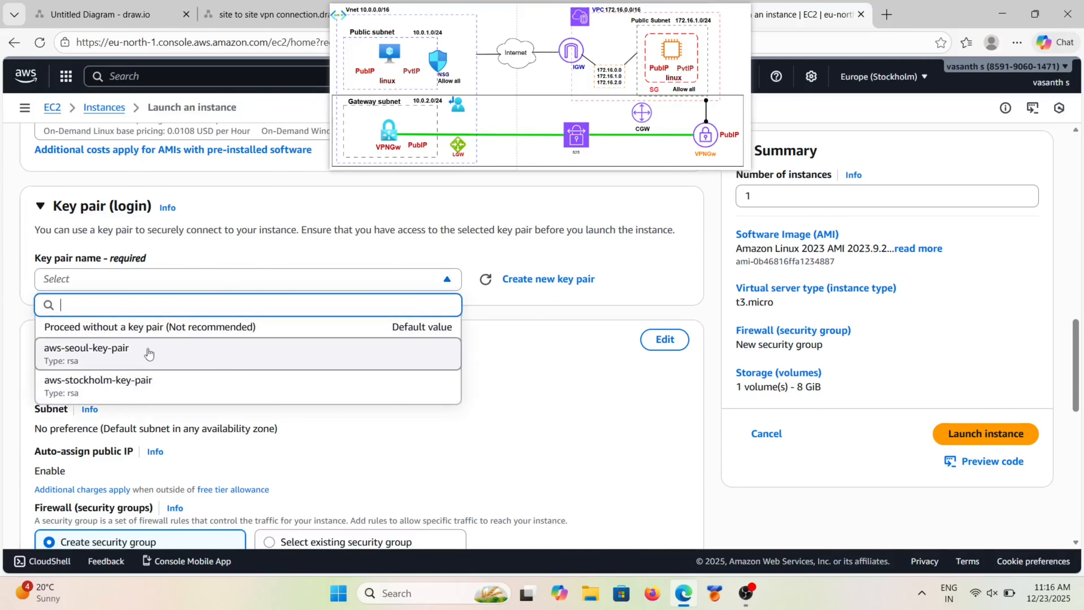
left_click(149, 353)
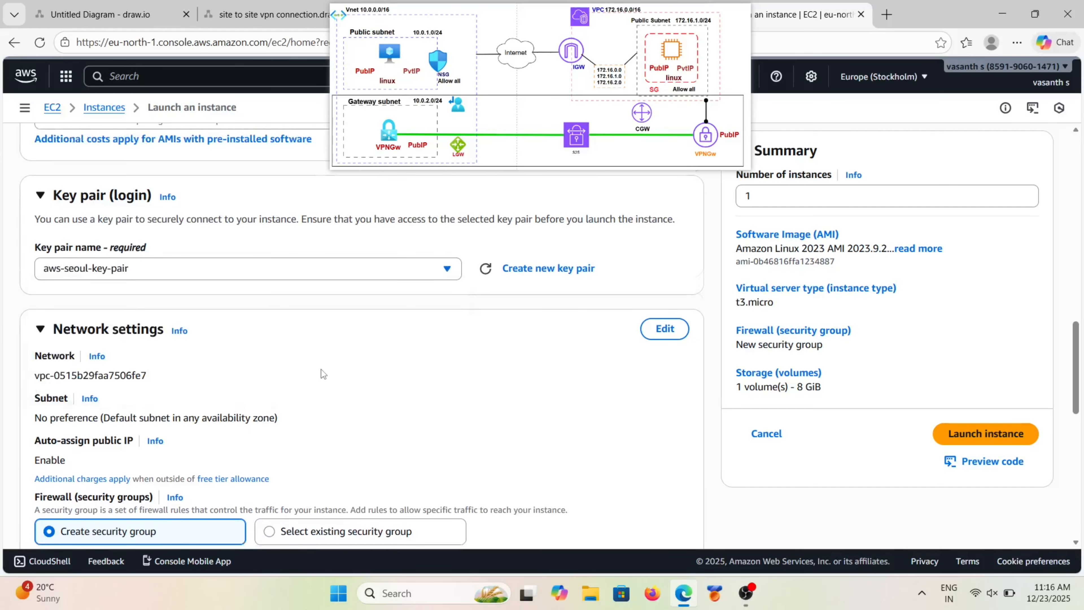
Step: Use an existing security group for the instance's firewall and choose My CostumSecurityGroup
scroll(323, 374, "down", 2)
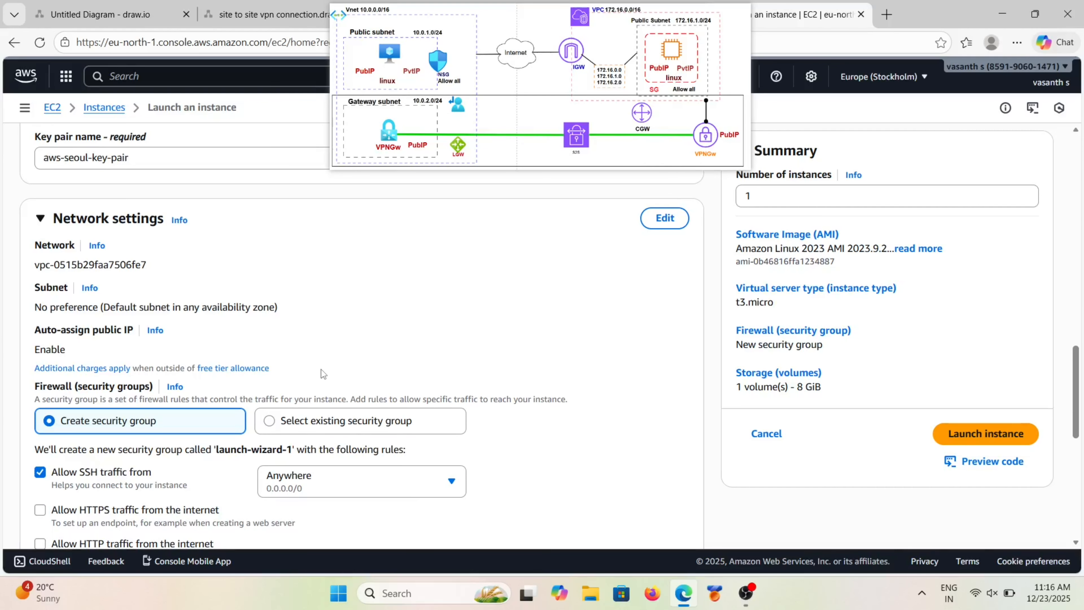
scroll(321, 371, "down", 1)
scroll(322, 370, "down", 1)
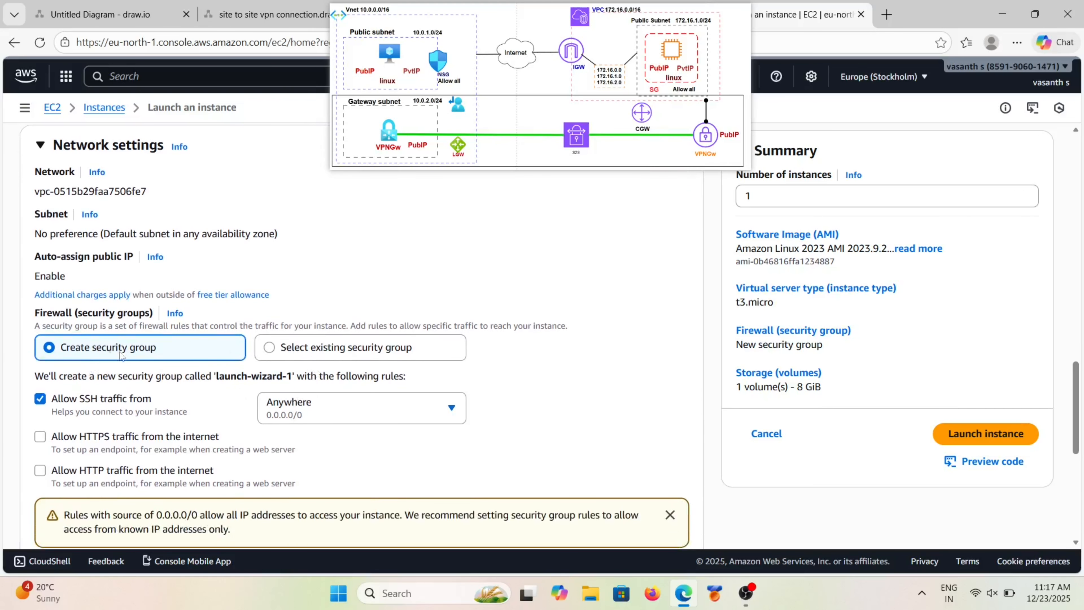
left_click(276, 351)
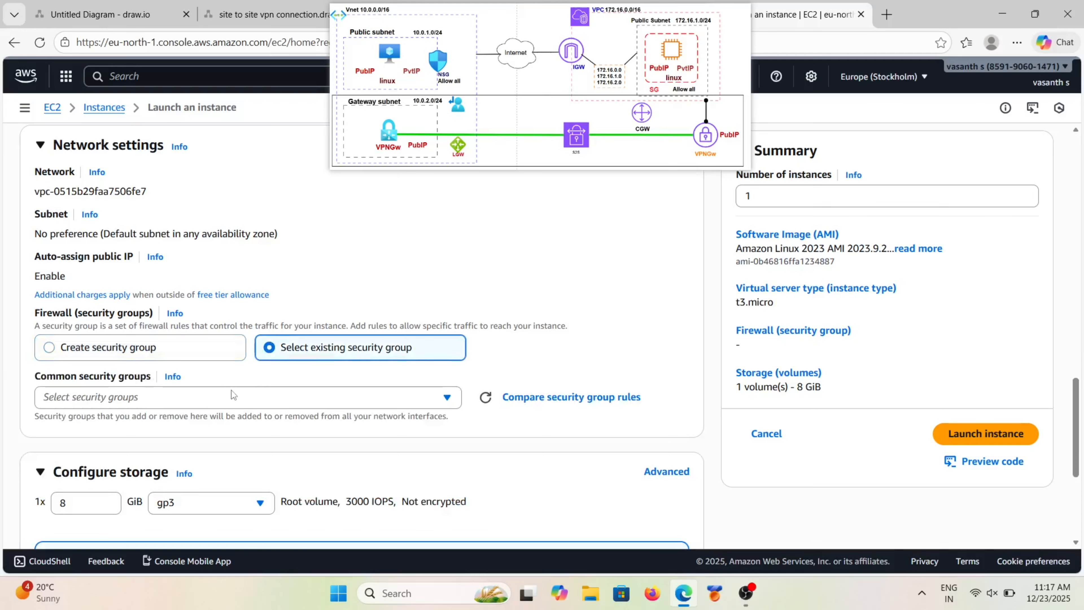
scroll(231, 390, "down", 1)
left_click(445, 343)
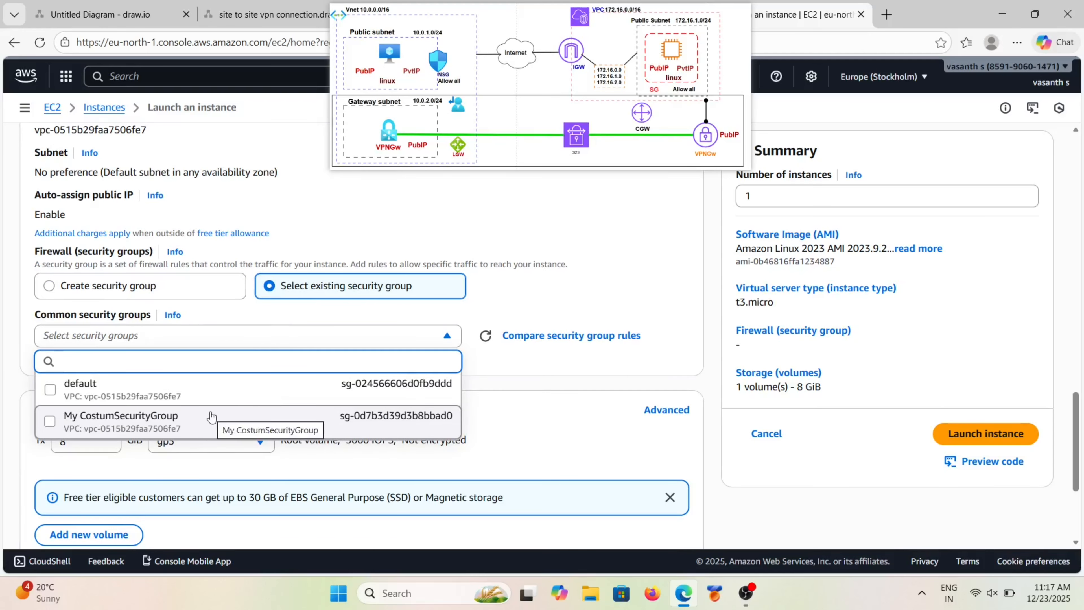
left_click(220, 416)
scroll(291, 409, "down", 1)
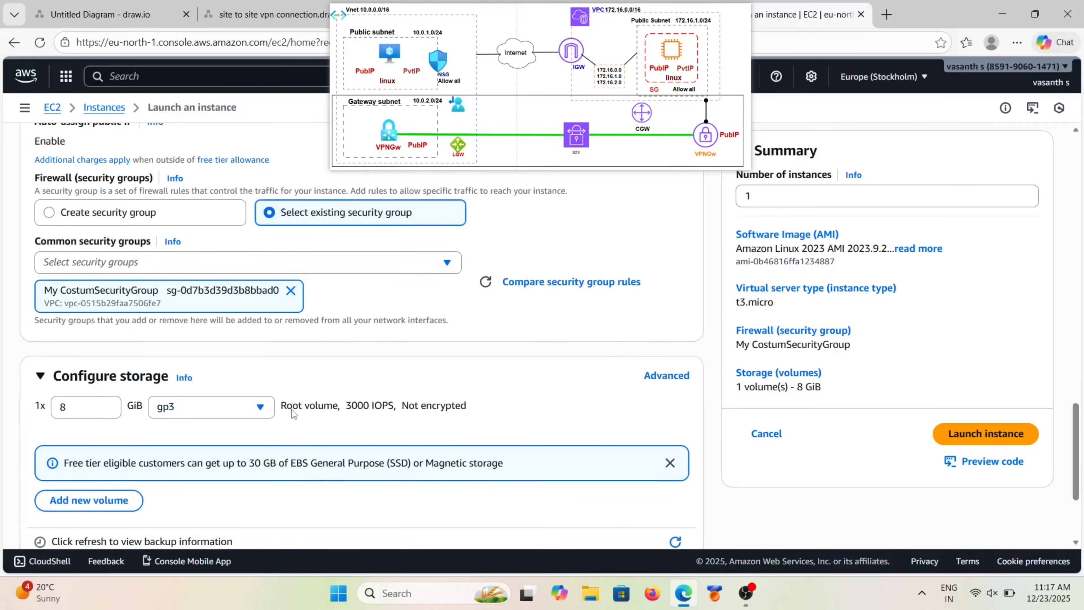
Step: Review the storage and network settings of the new instance, including its VPC, subnet and public IP assignment
scroll(349, 372, "down", 1)
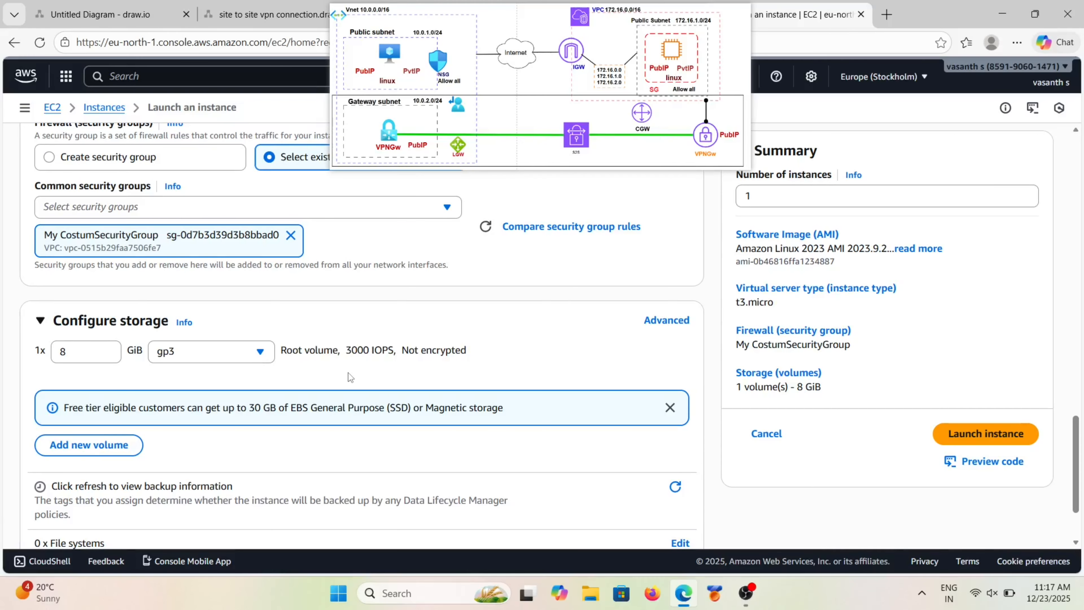
scroll(349, 376, "up", 4)
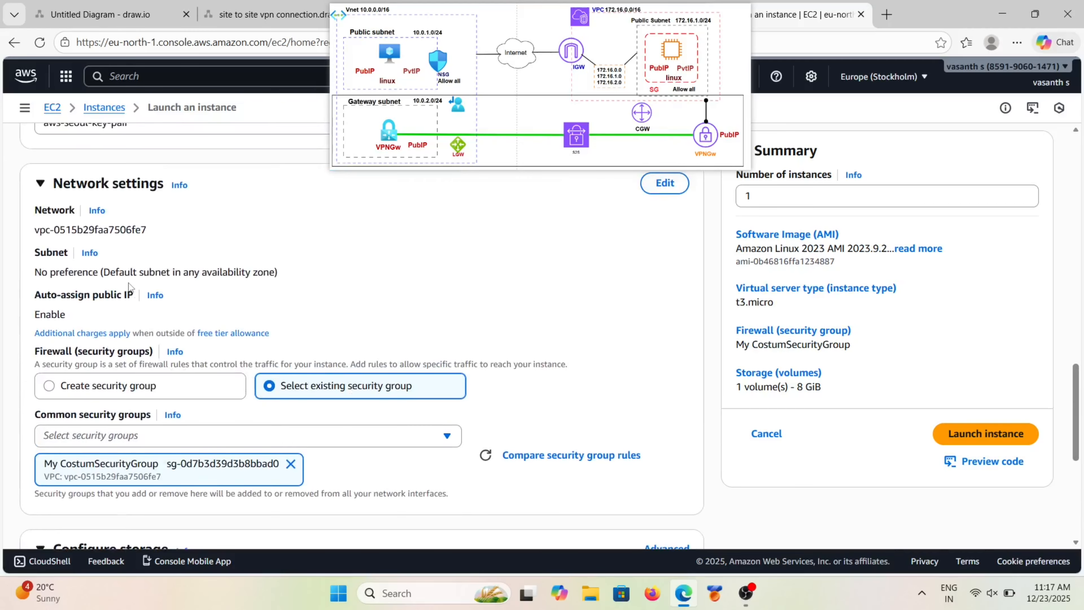
scroll(129, 283, "up", 5)
scroll(129, 283, "down", 3)
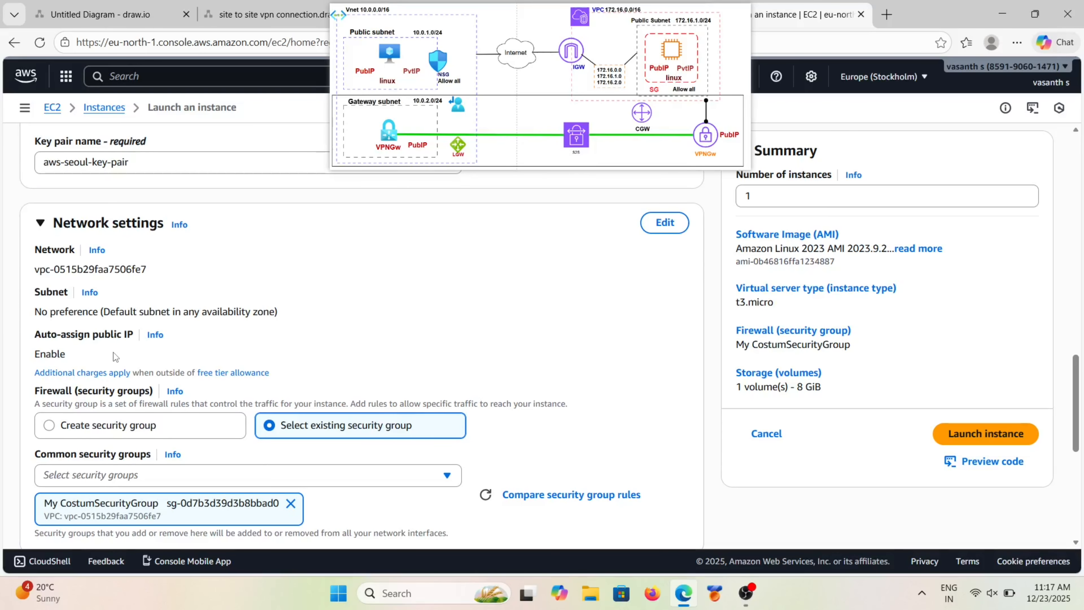
scroll(113, 353, "down", 1)
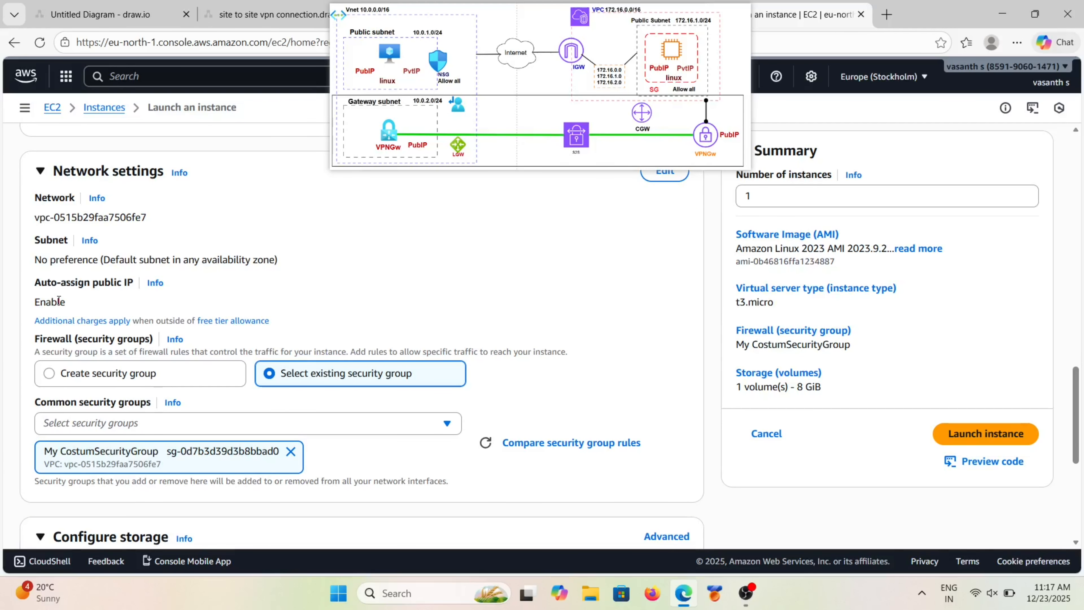
scroll(119, 295, "up", 1)
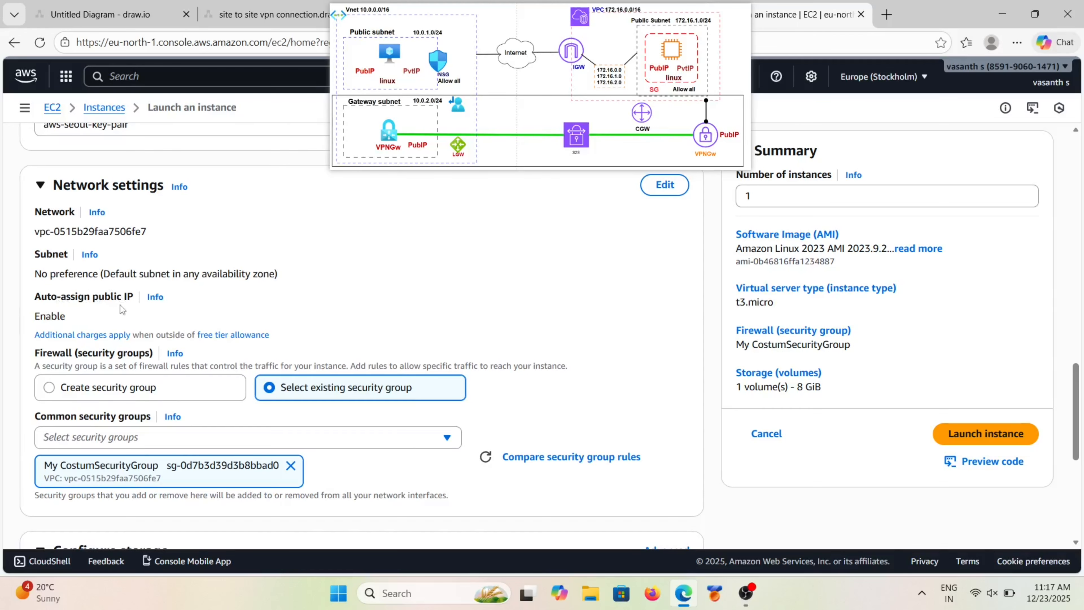
scroll(99, 357, "down", 1)
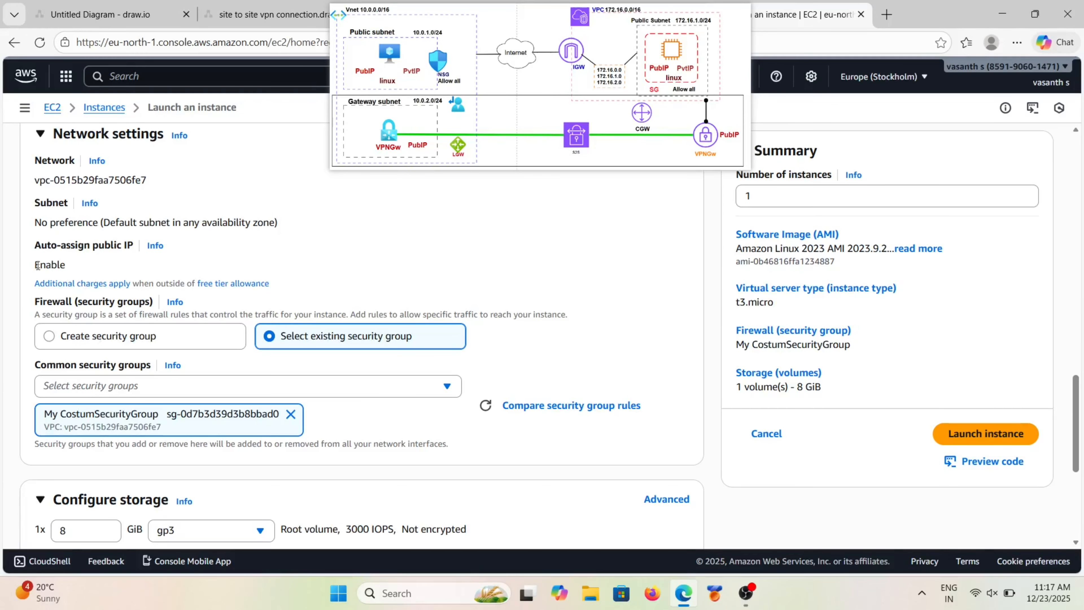
scroll(91, 220, "up", 1)
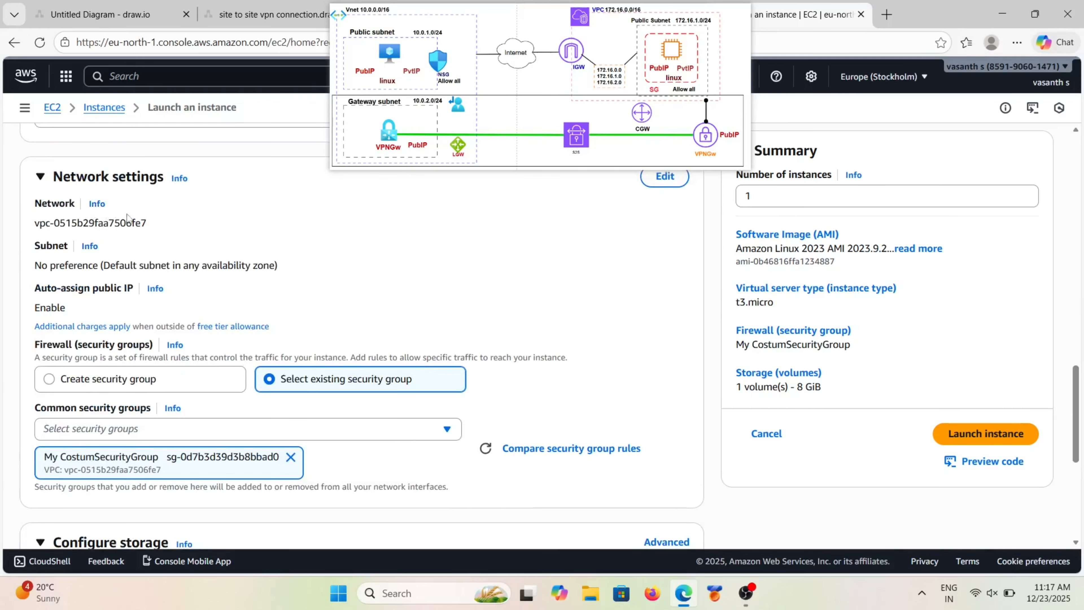
Step: Edit the instance's network settings and place it in AWS-VPC with the AWS-Subnet subnet
scroll(129, 219, "up", 1)
left_click(666, 240)
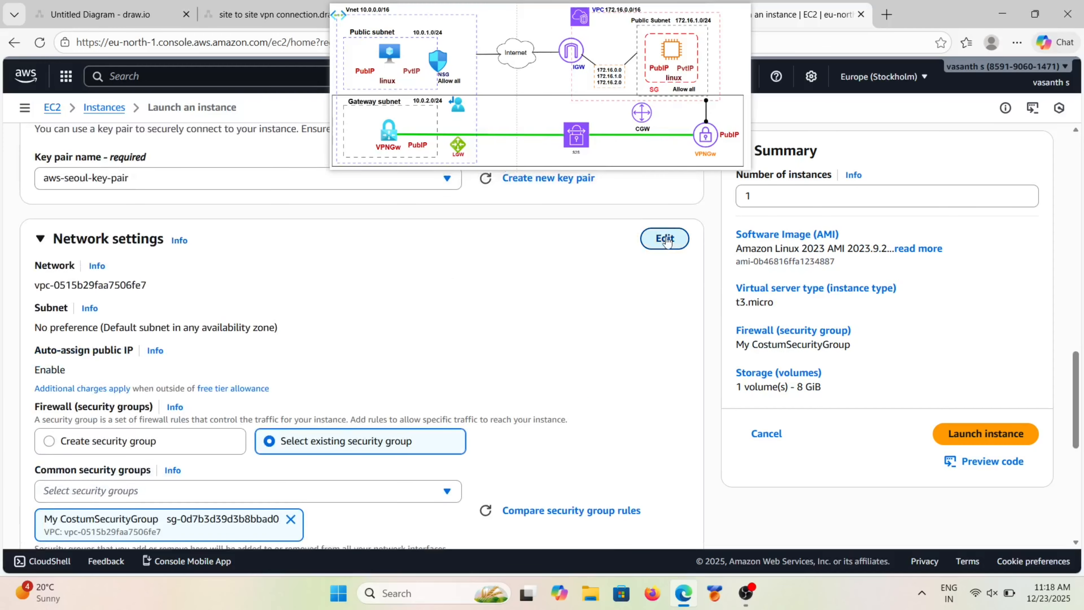
scroll(368, 320, "down", 1)
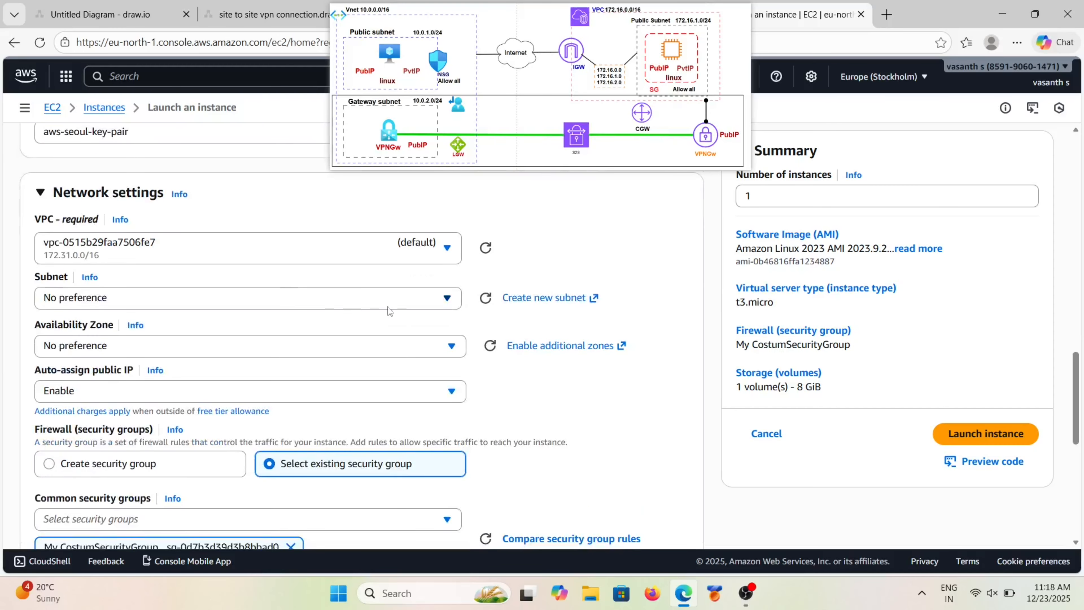
left_click(444, 301)
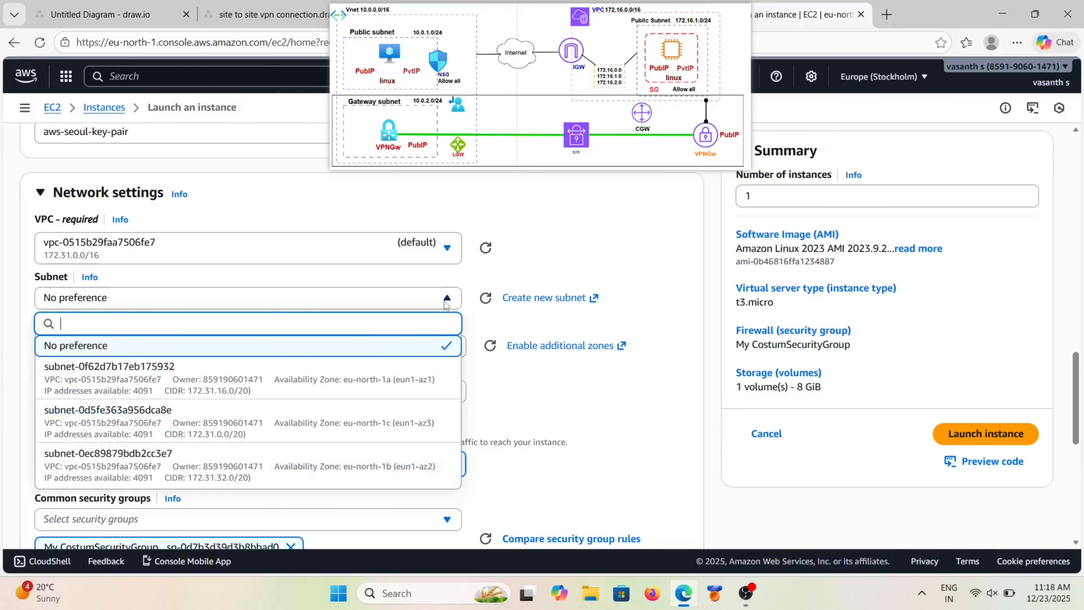
left_click(447, 248)
left_click(263, 306)
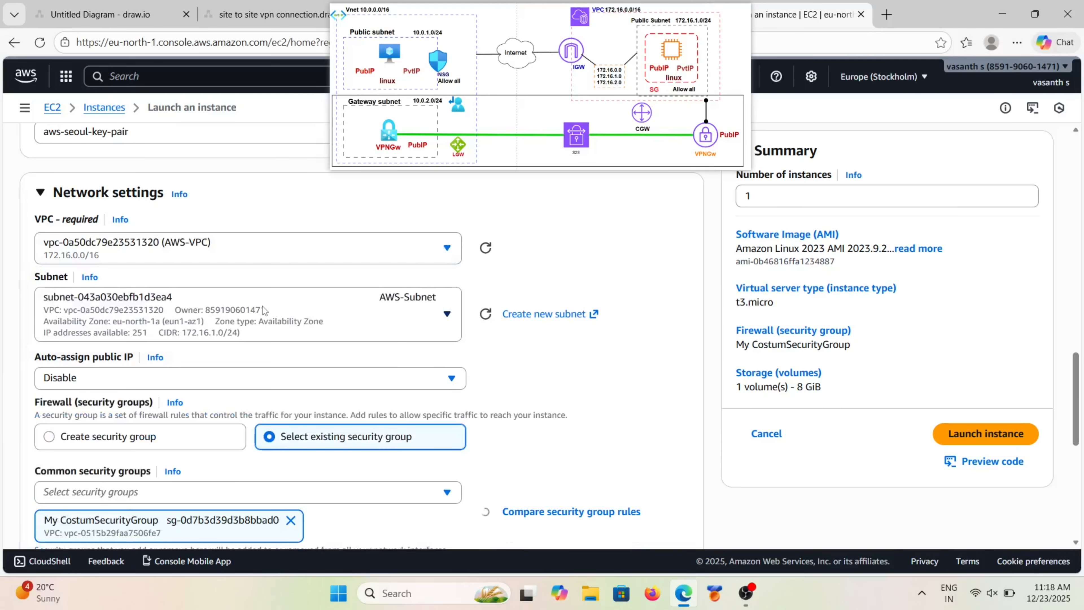
Step: Enable automatic public IP assignment for the instance
scroll(256, 335, "down", 1)
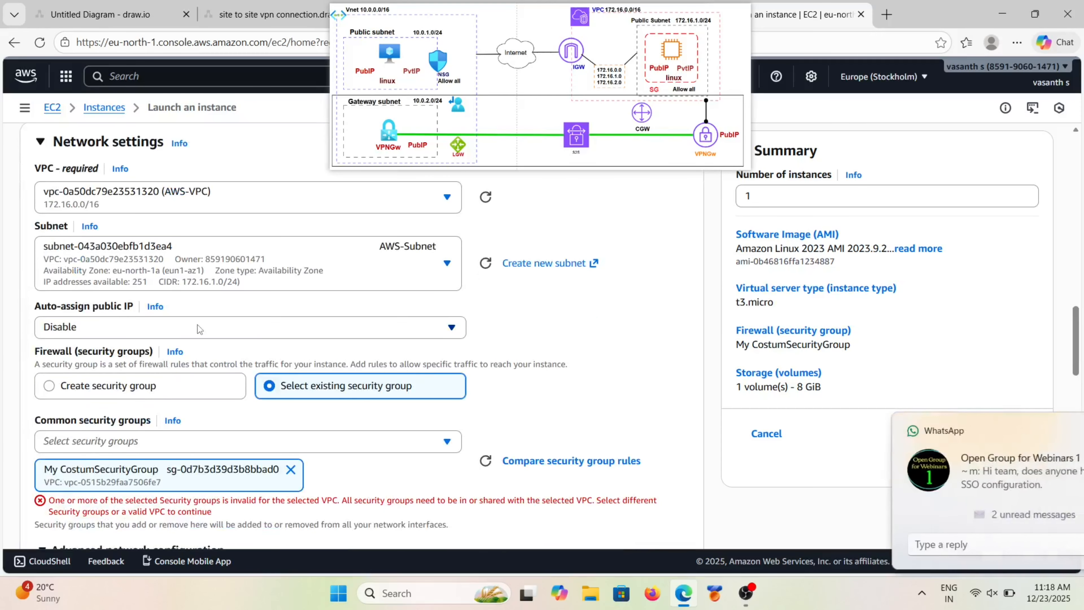
left_click(165, 327)
left_click(130, 352)
Step: Remove My CostumSecurityGroup from the instance and set the firewall to create a new security group
scroll(132, 427, "down", 2)
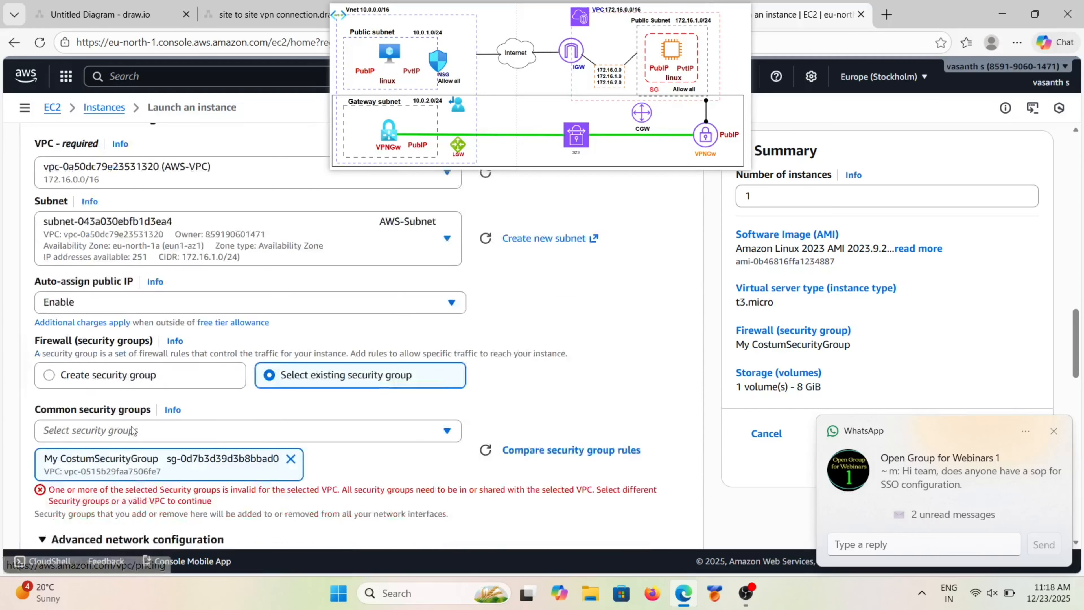
scroll(341, 435, "down", 2)
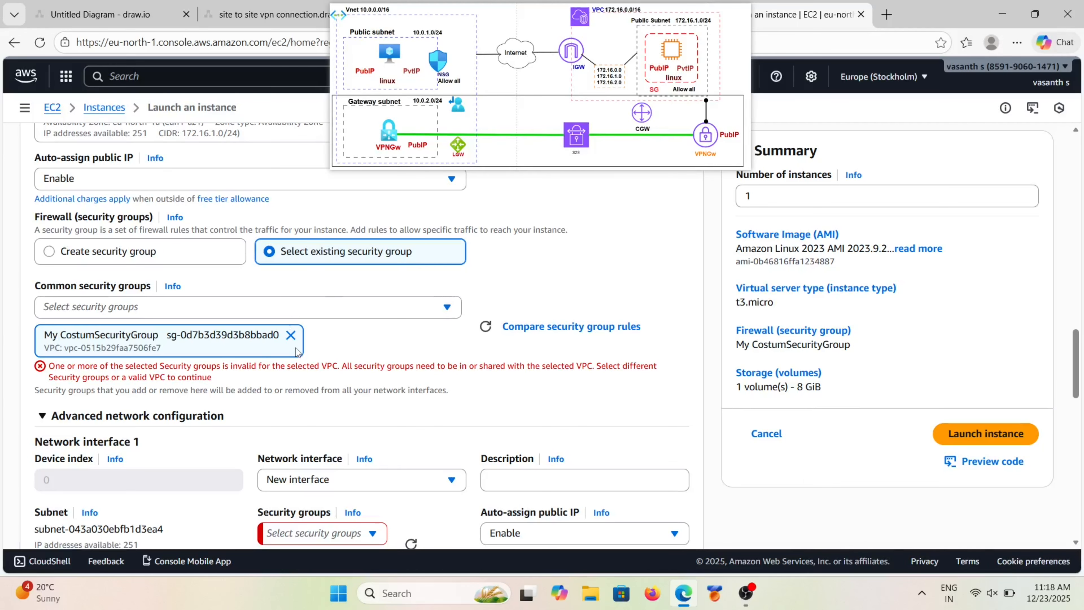
left_click(291, 335)
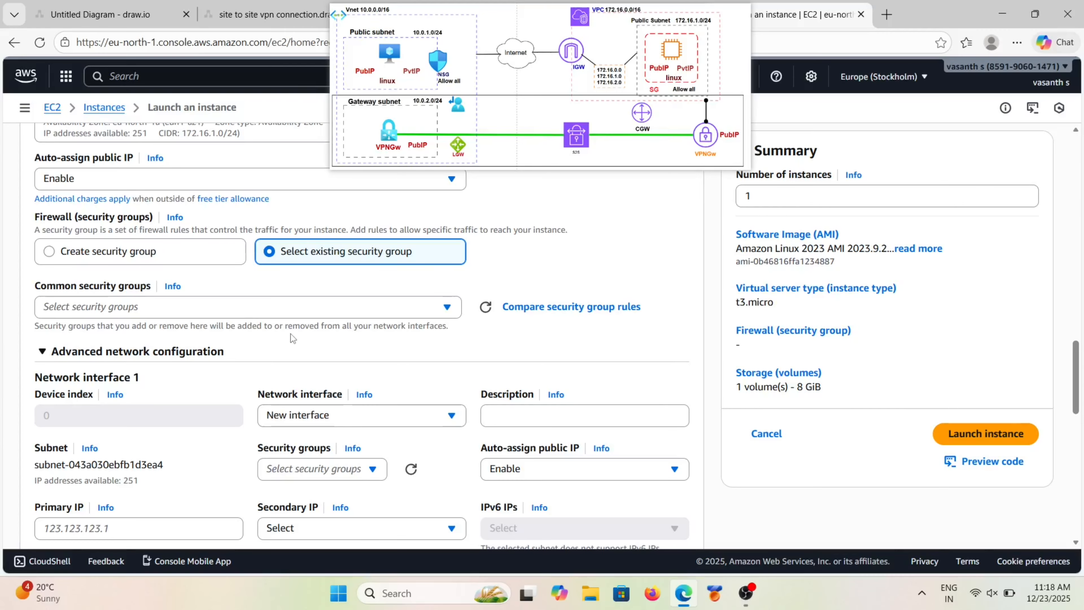
left_click(53, 250)
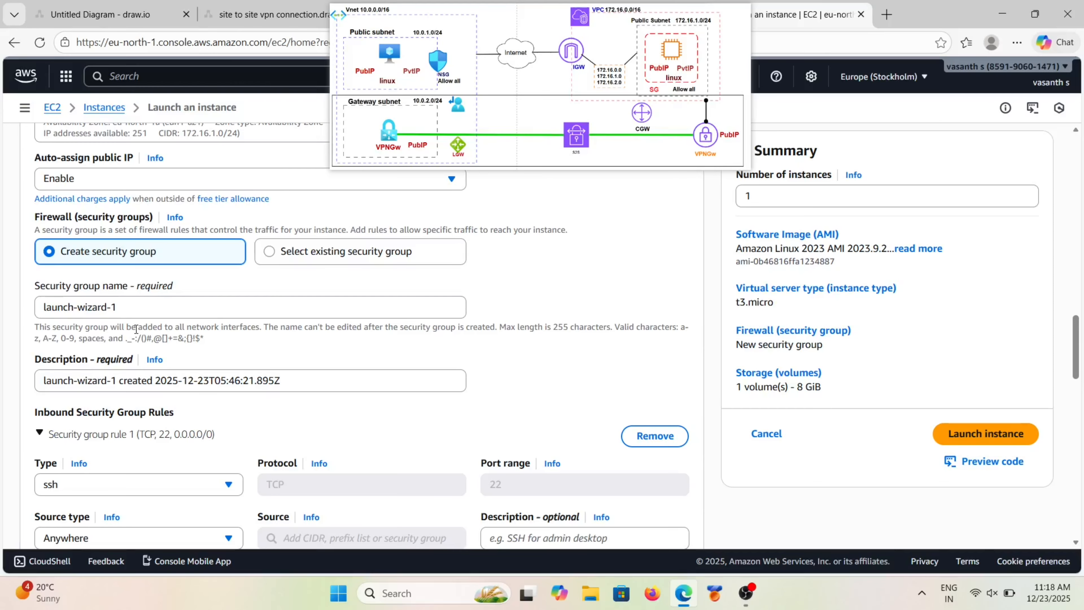
scroll(224, 364, "down", 1)
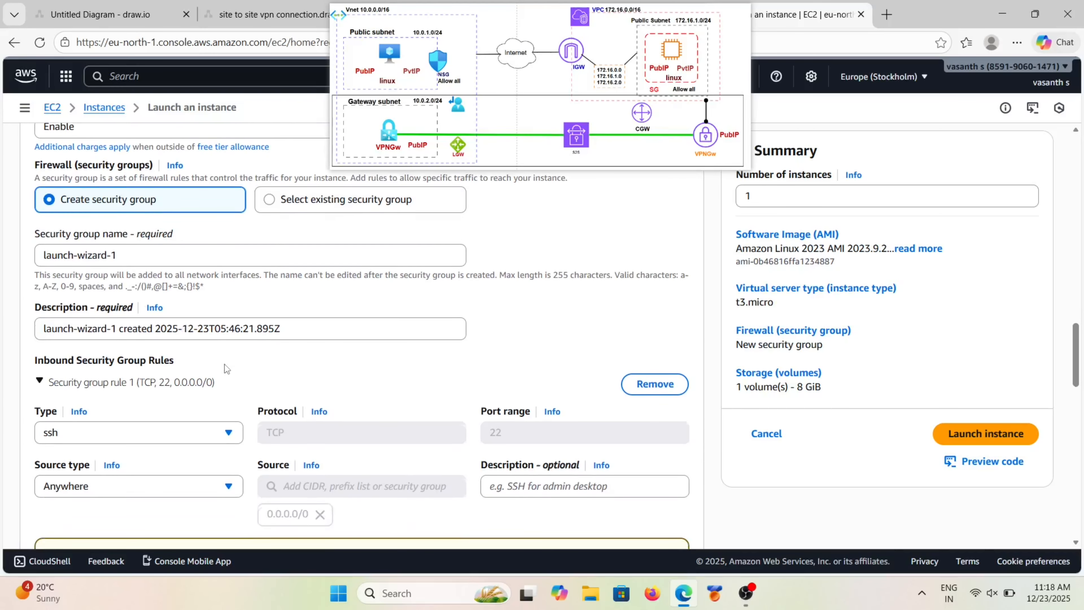
scroll(224, 364, "down", 3)
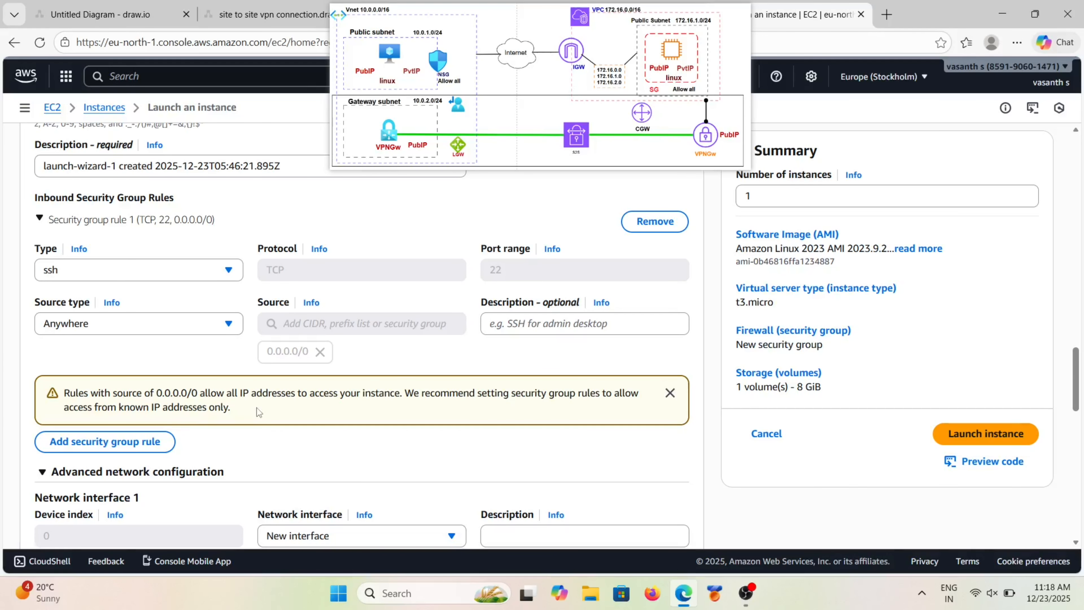
scroll(257, 408, "up", 4)
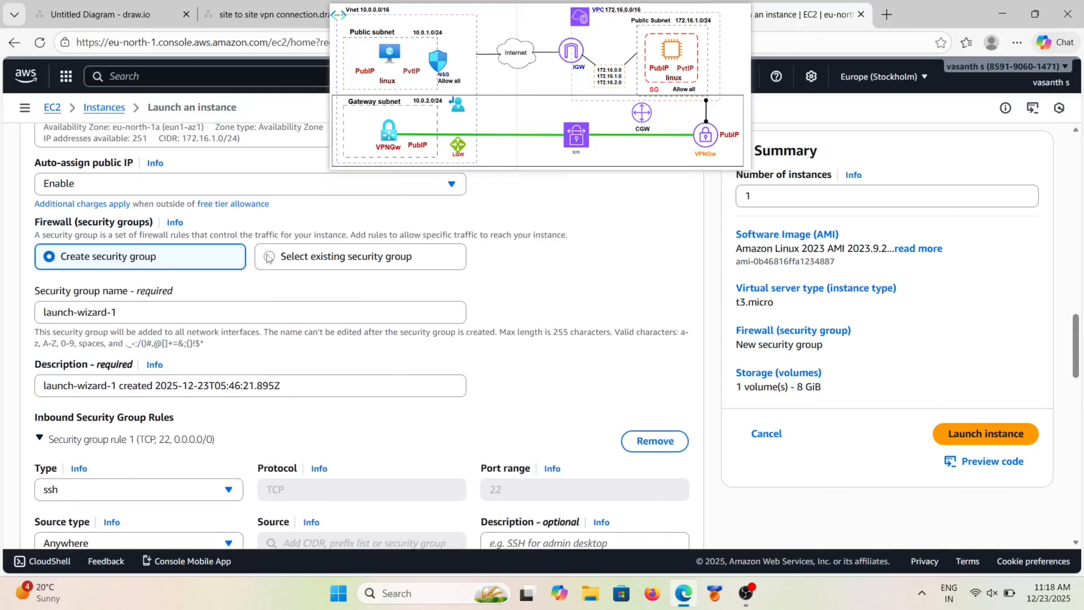
left_click(268, 257)
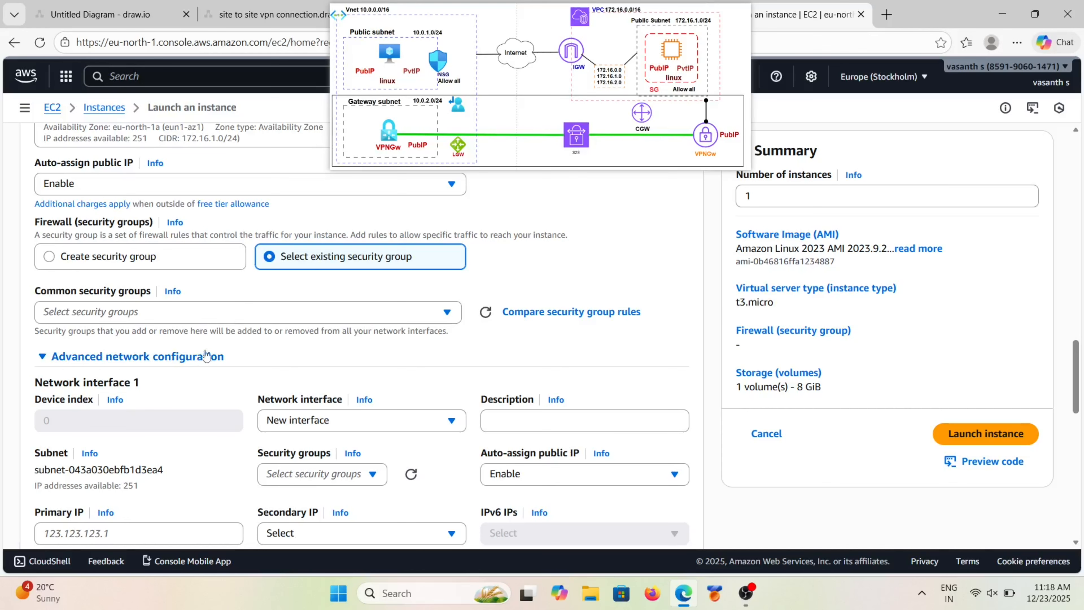
left_click(270, 311)
scroll(146, 376, "down", 1)
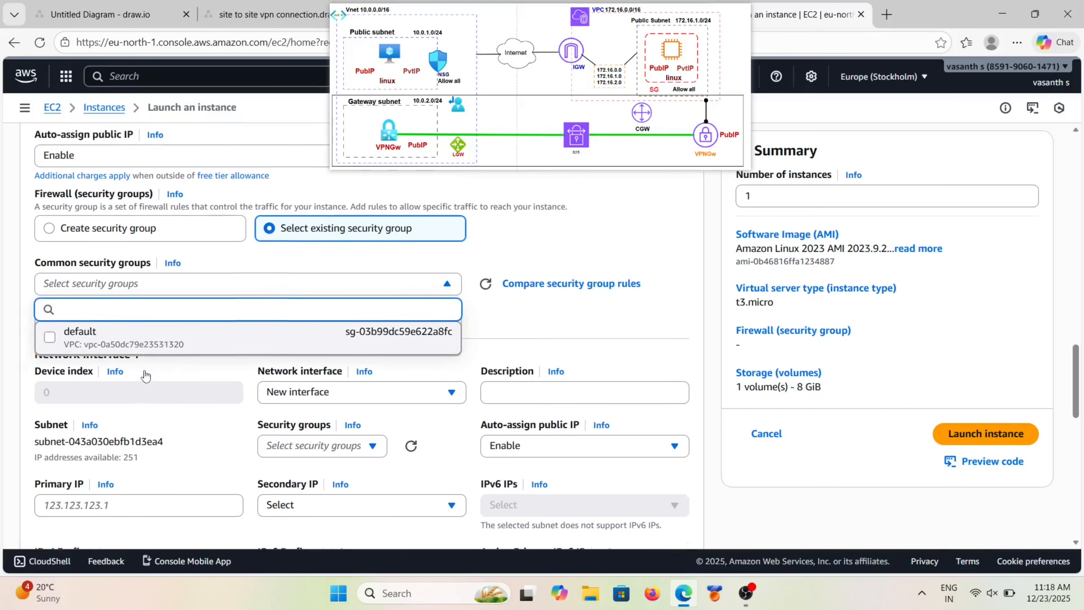
scroll(146, 375, "up", 1)
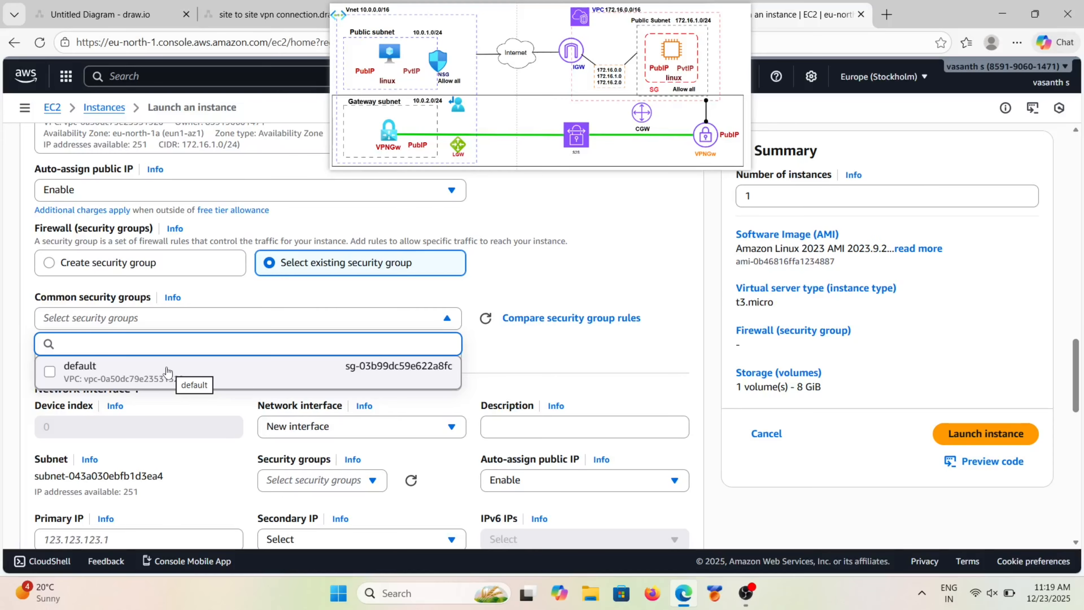
left_click(50, 265)
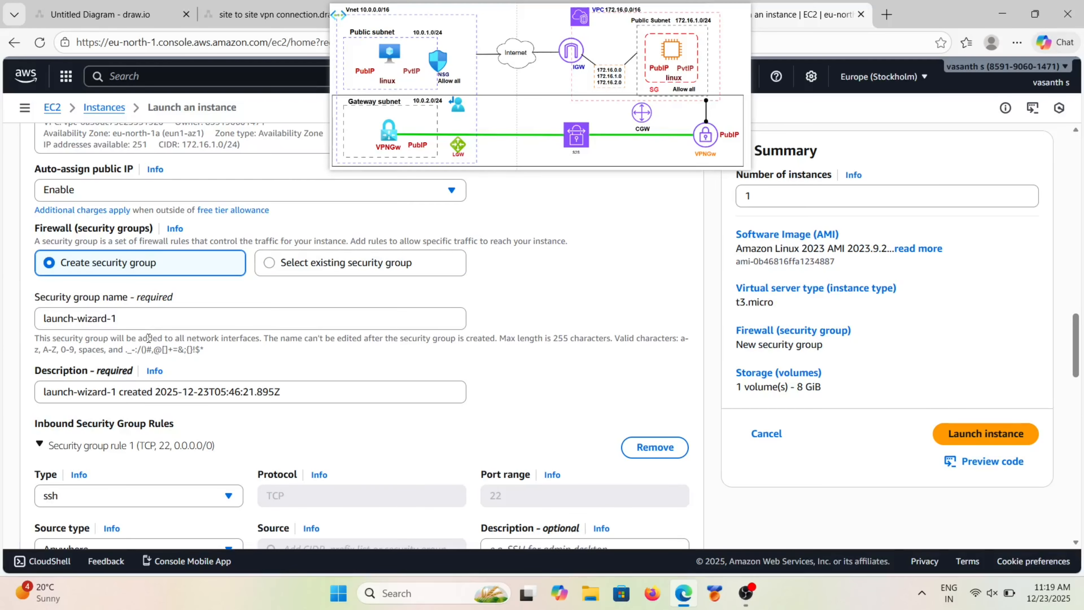
Step: Launch the AWS-LINUX-1 instance with the new security group and open the EC2 instances list
scroll(211, 393, "down", 1)
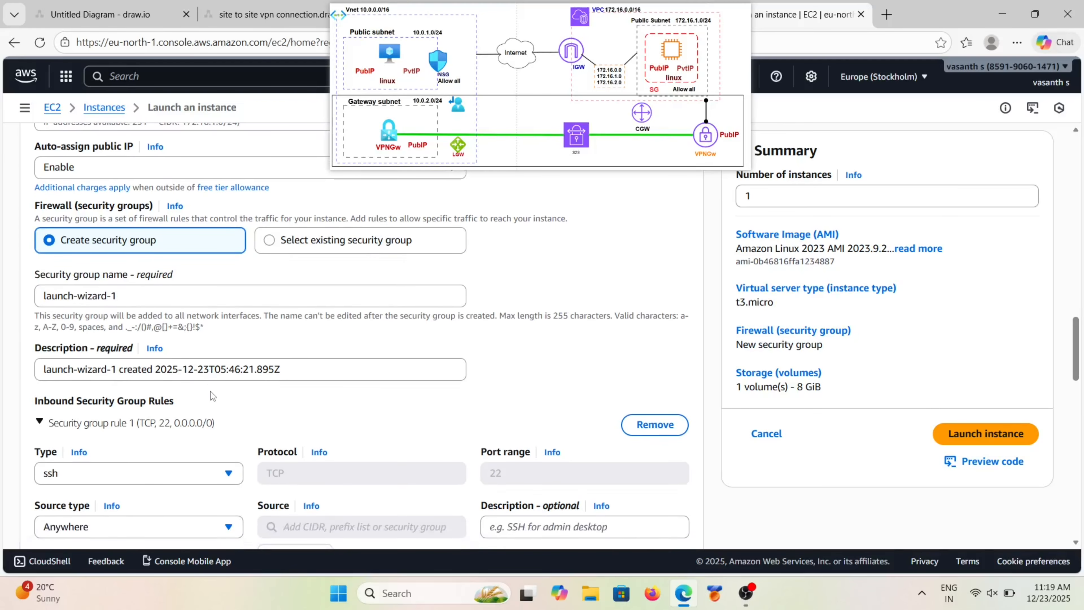
scroll(231, 408, "down", 3)
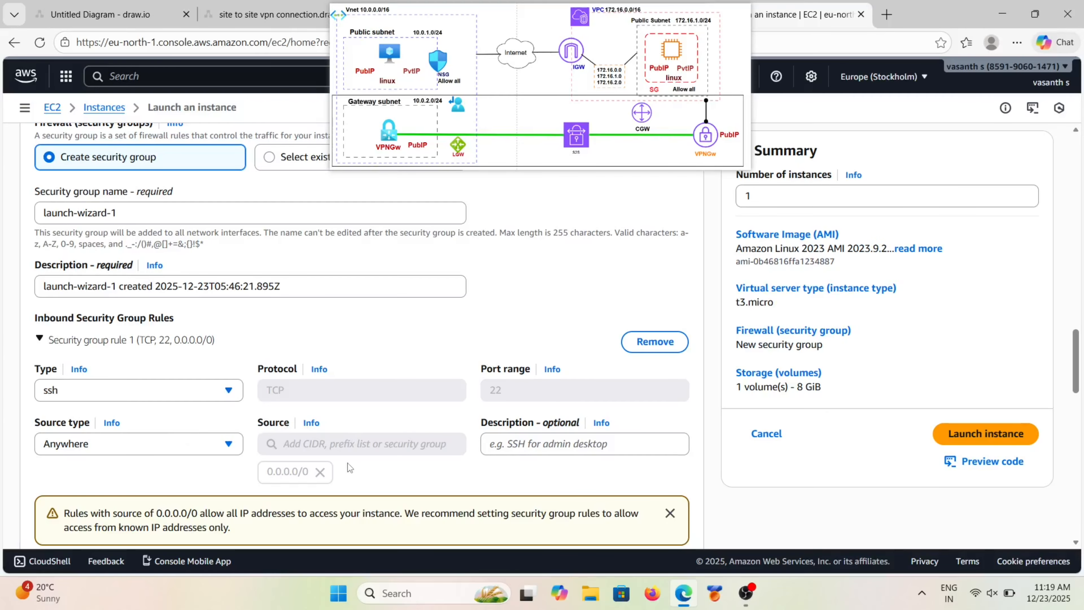
scroll(347, 462, "down", 6)
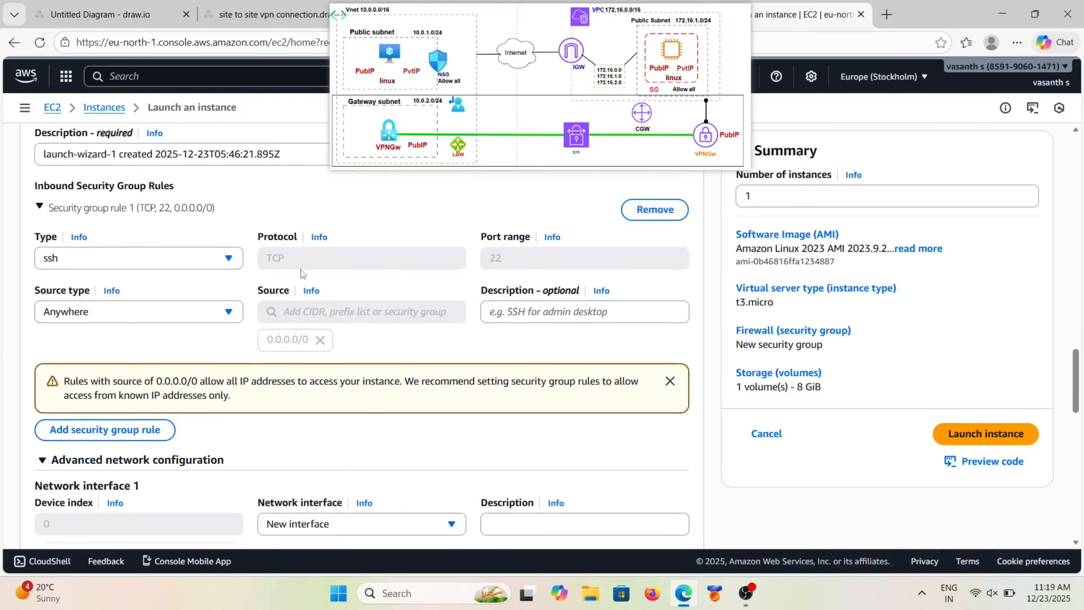
scroll(420, 407, "down", 10)
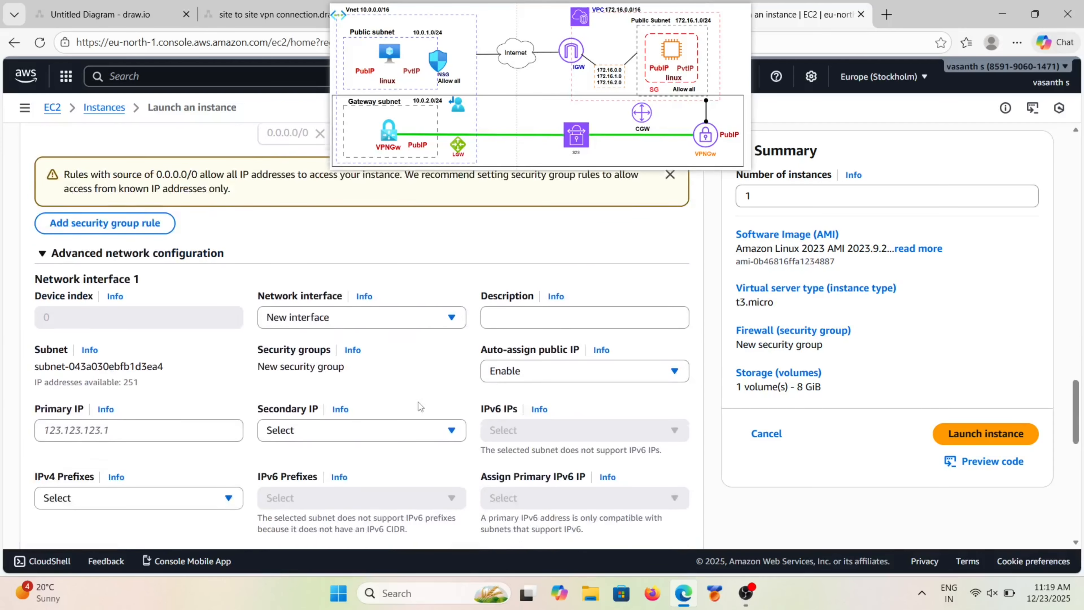
scroll(419, 407, "down", 15)
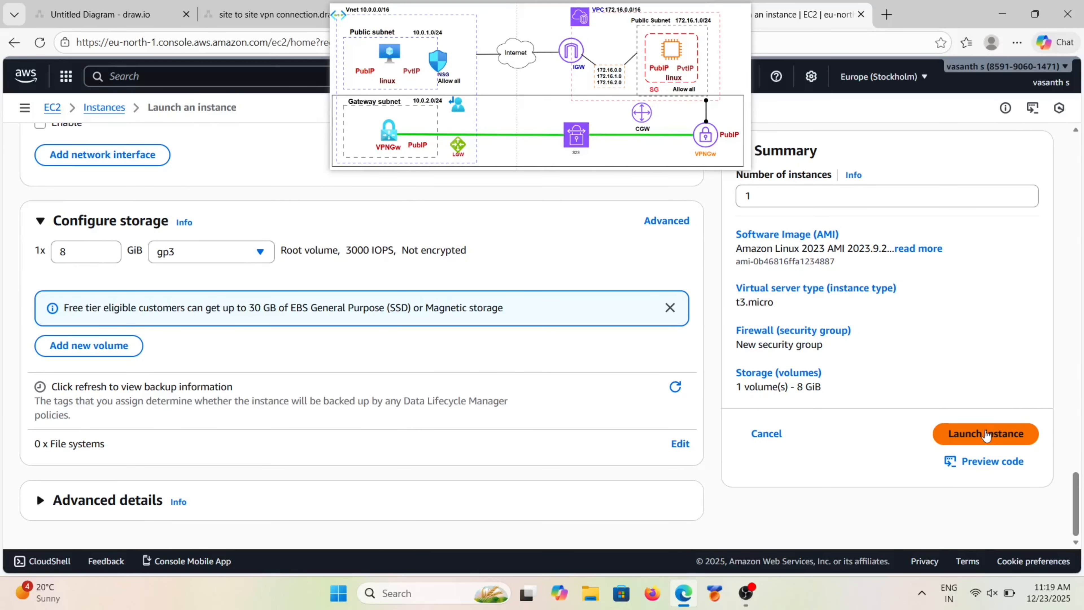
left_click(986, 433)
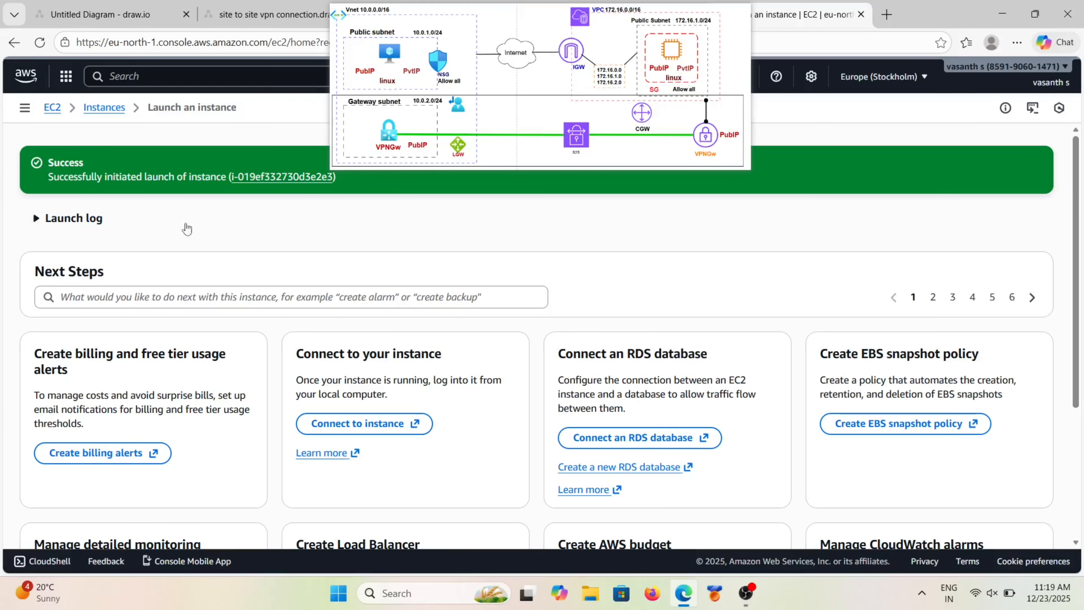
left_click(107, 108)
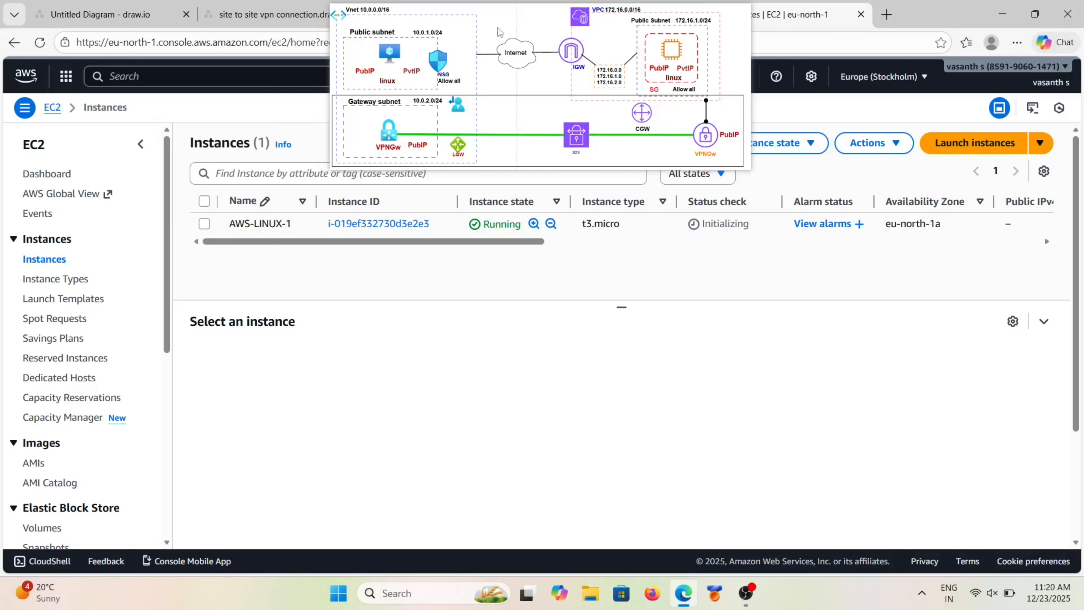
Step: Switch to the Azure portal, dismiss the notifications and open the VM-1 resource from its completed deployment
left_click_drag(495, 25, 503, 161)
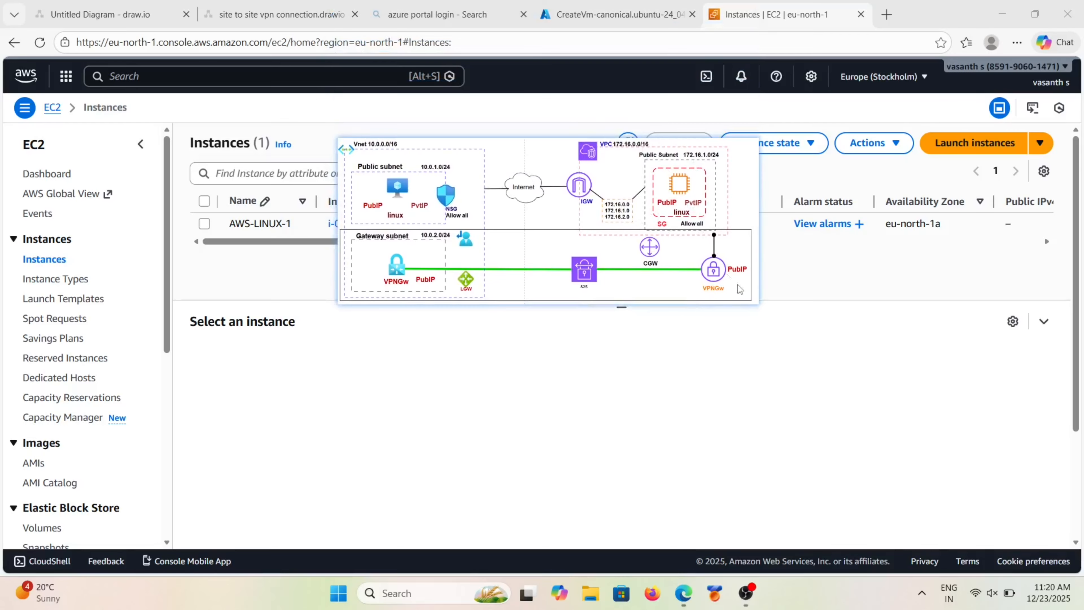
left_click(599, 20)
left_click_drag(536, 154, 513, 64)
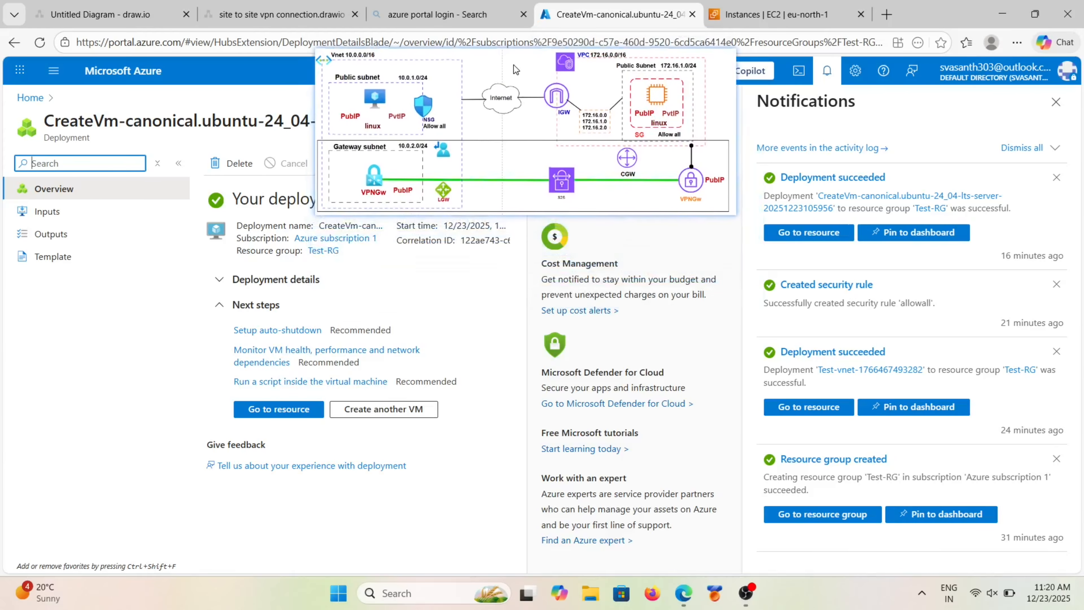
left_click(1055, 102)
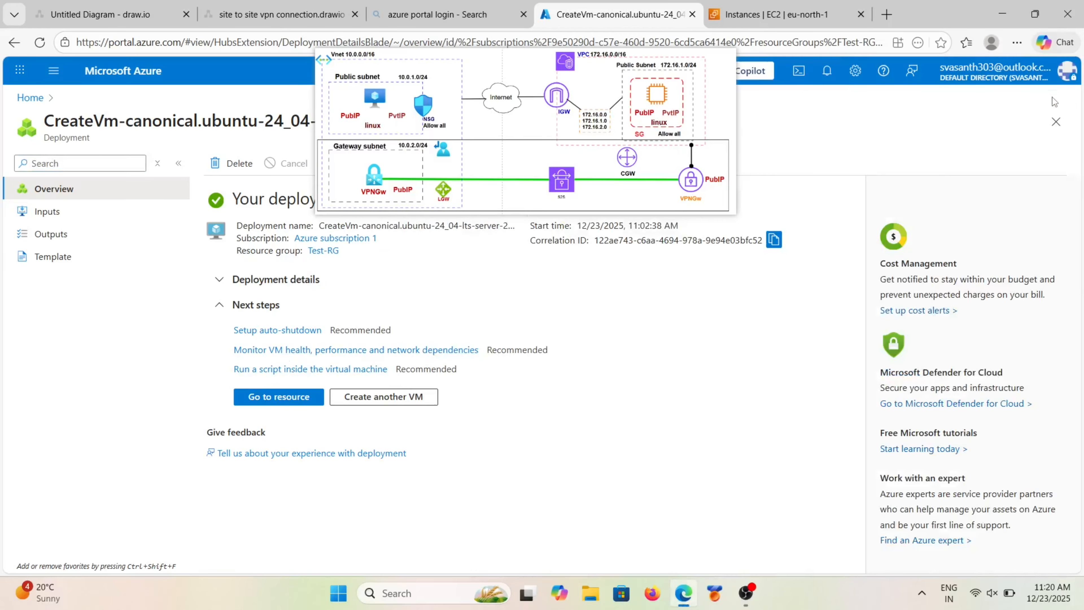
left_click(284, 396)
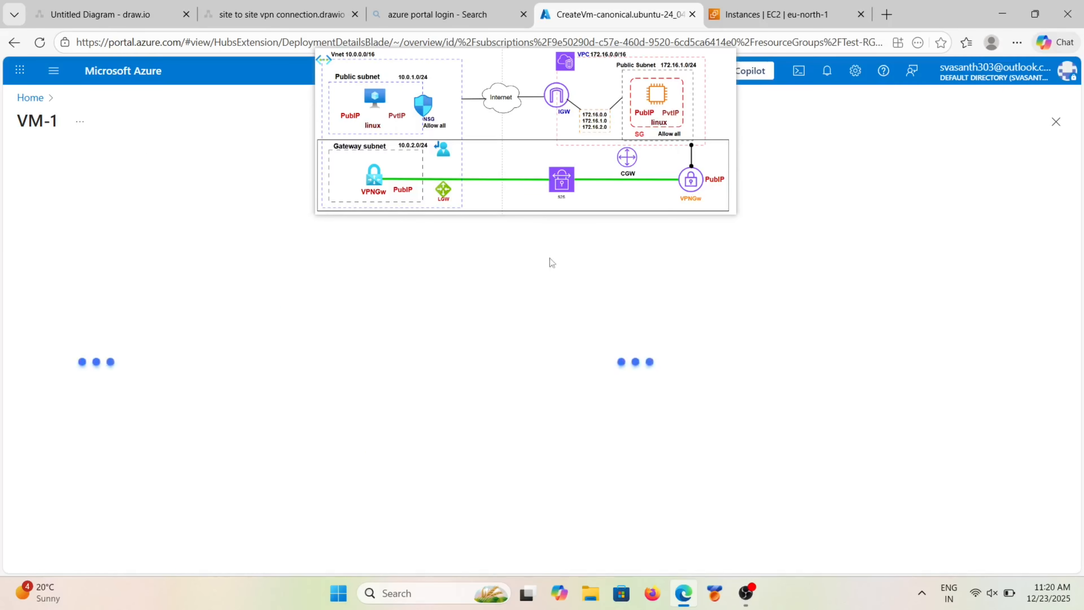
left_click_drag(493, 67, 469, 16)
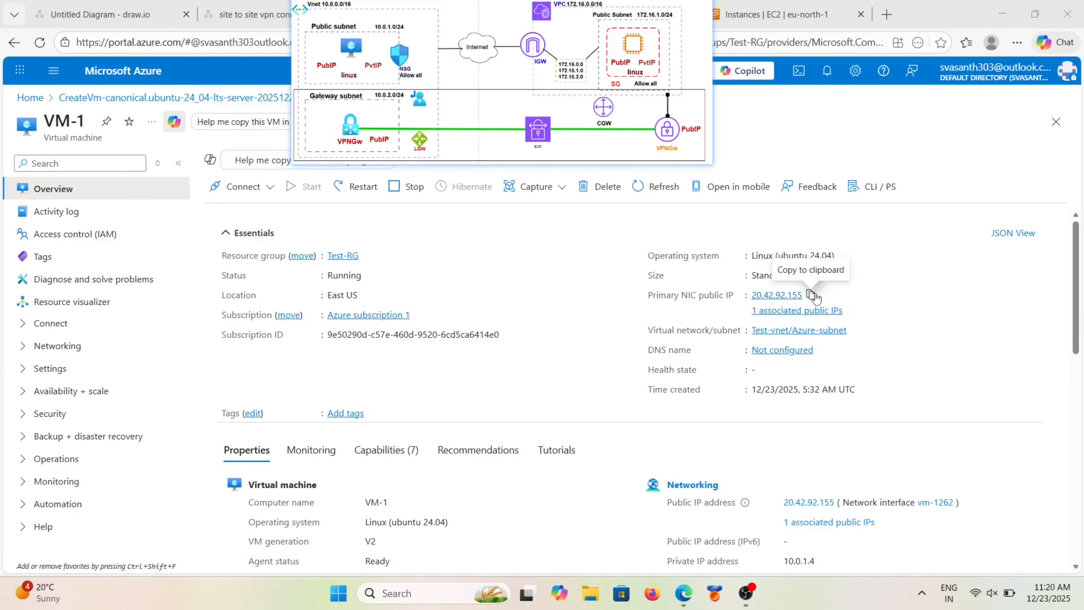
Step: Copy VM-1's primary public IP address and open a Git Bash terminal, placing its window below the network diagram
left_click(810, 294)
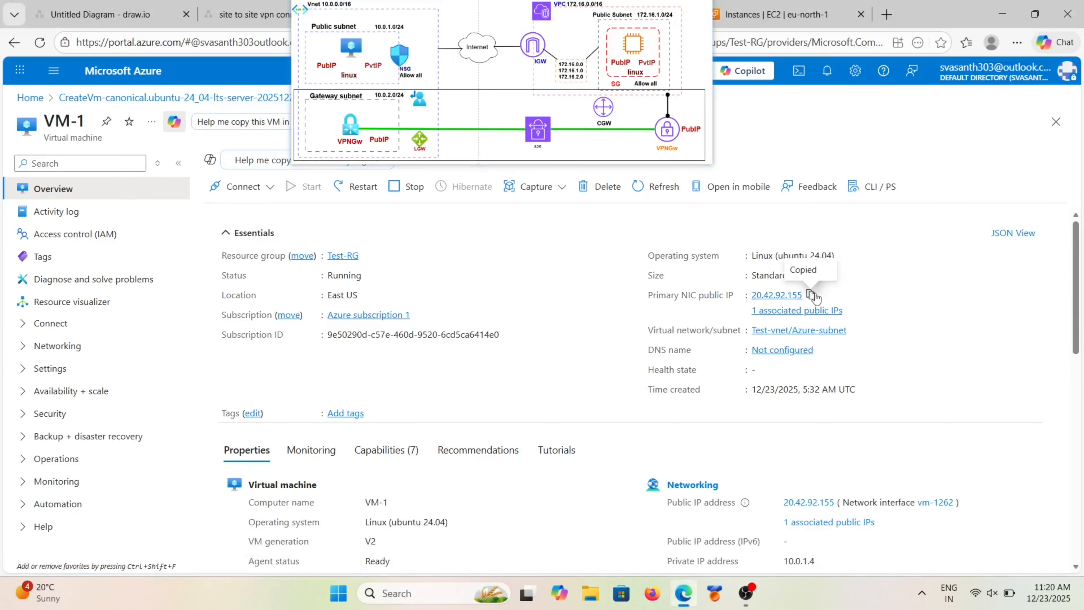
left_click(444, 591)
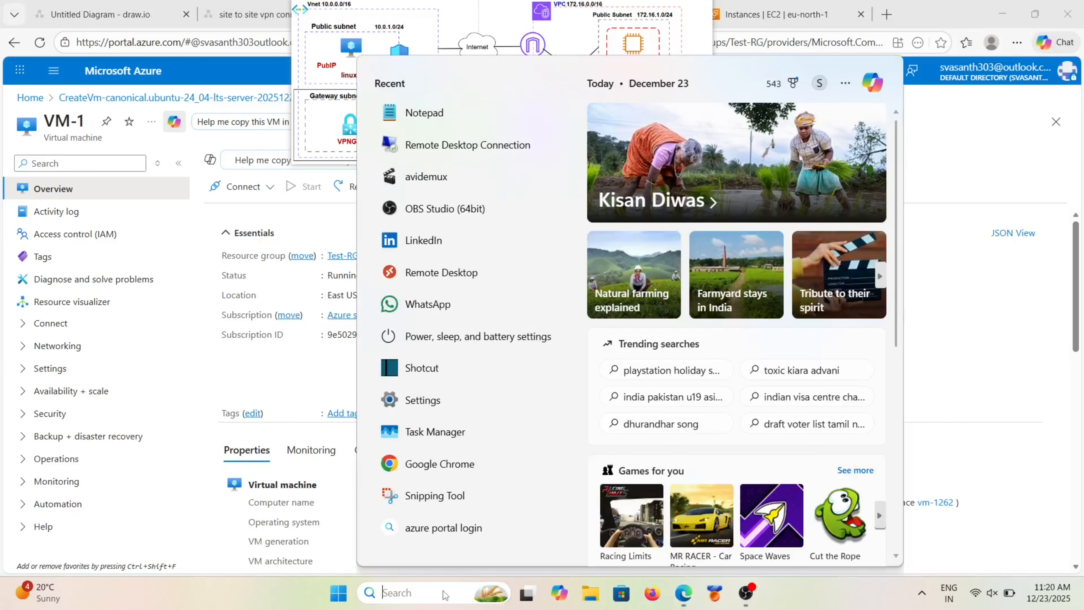
type("GIT")
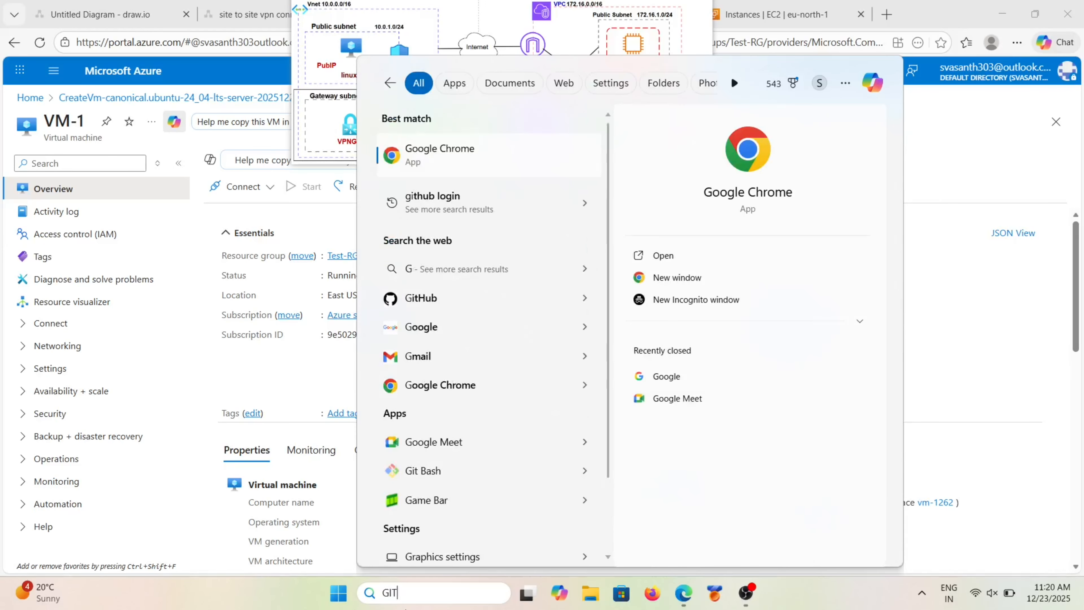
left_click(441, 159)
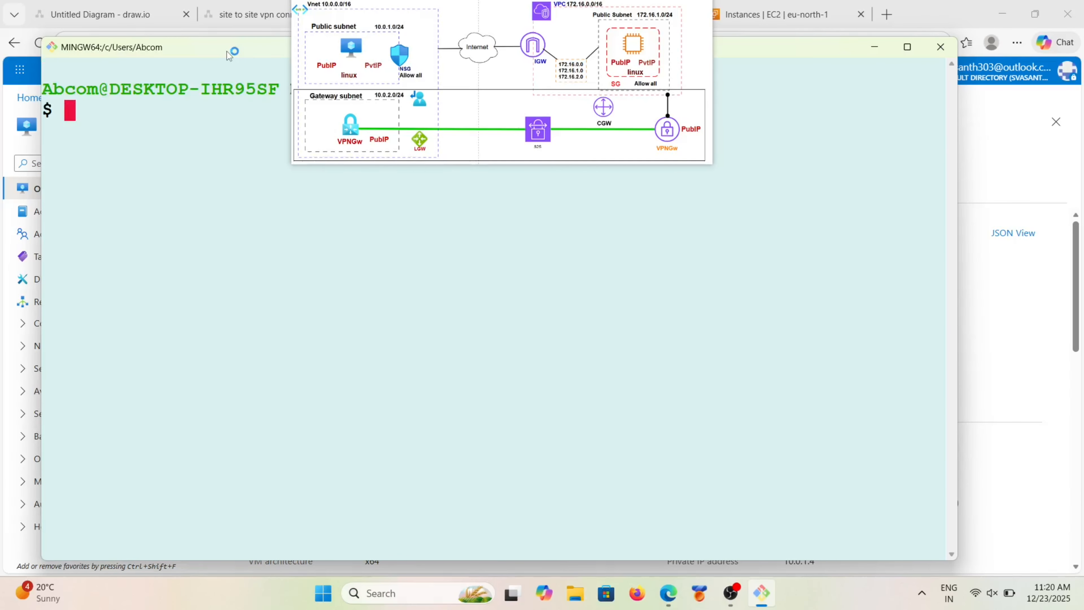
left_click_drag(225, 53, 249, 197)
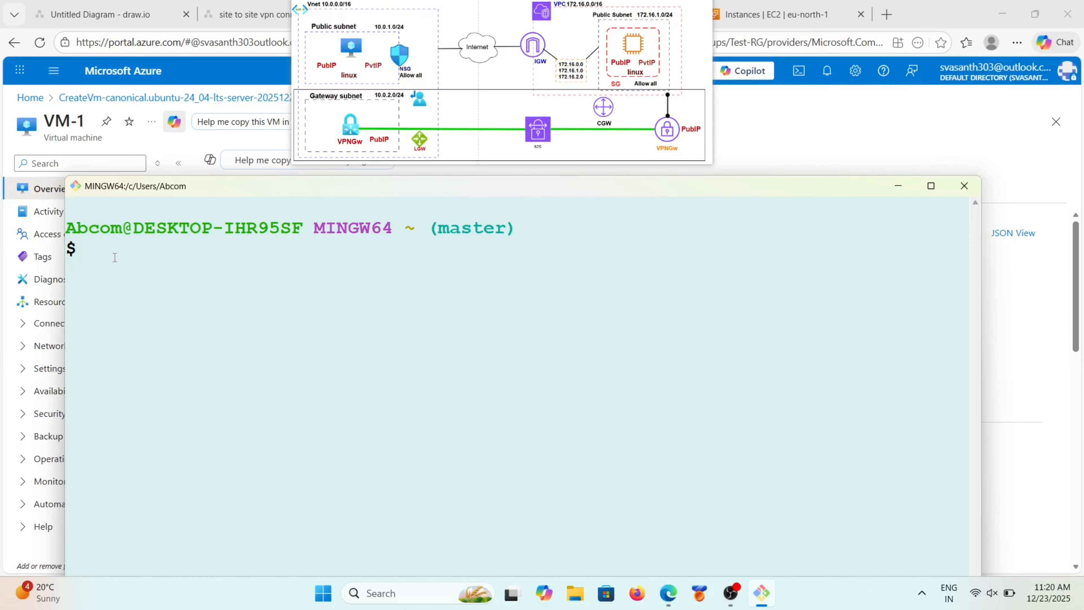
Step: Start an SSH connection to VM-1 at 20.42.92.155 with the administrator username
type("ssh")
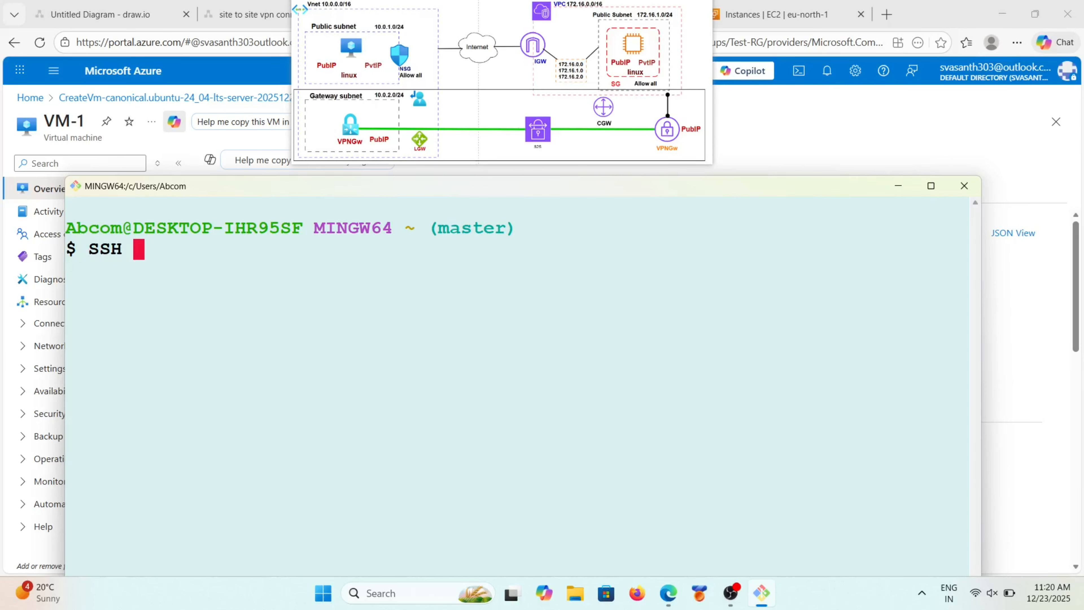
key("BackSpace")
key("BackSpace")
key("BackSpace")
key("BackSpace")
type("ssh")
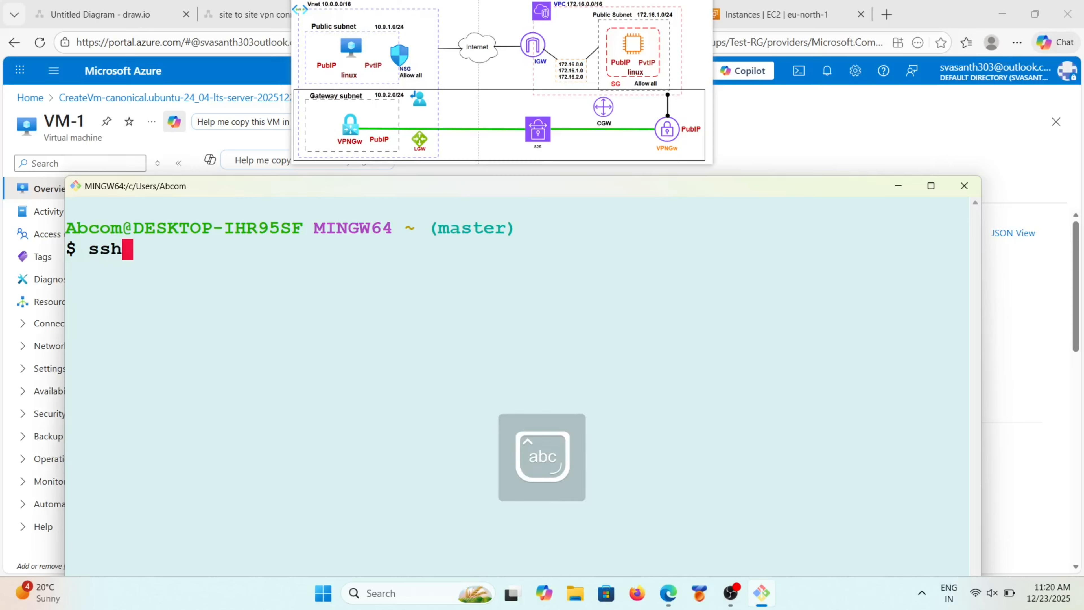
type(" vasanth@")
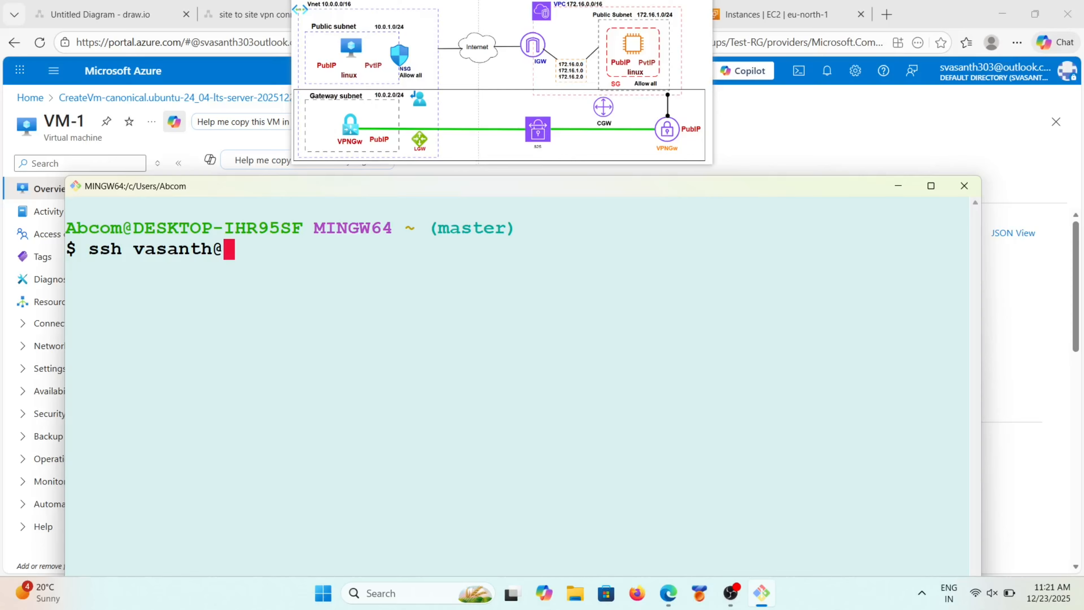
key("shift+Insert")
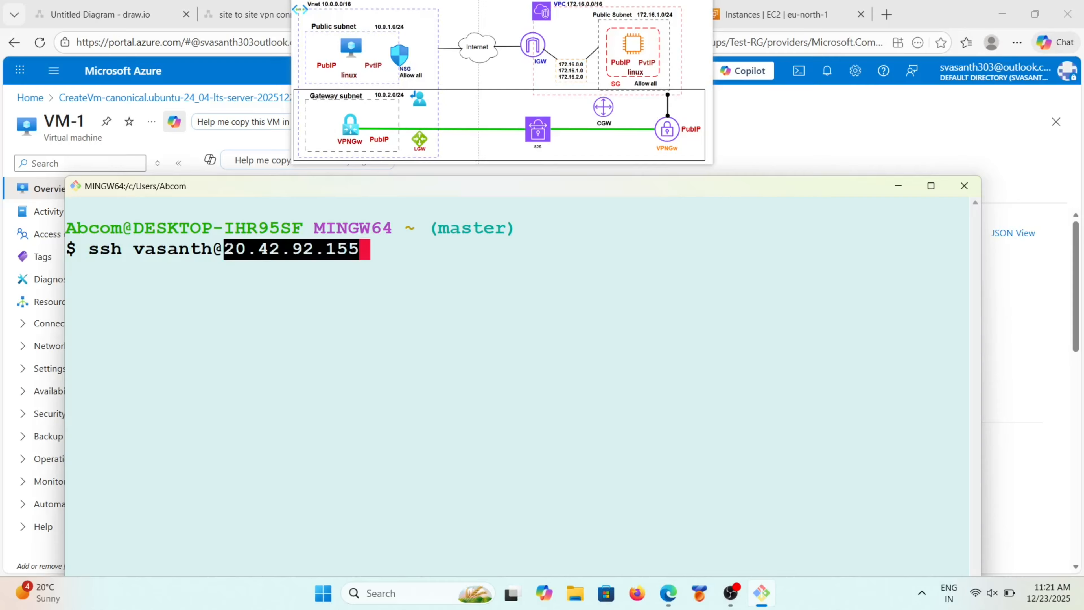
key("Return")
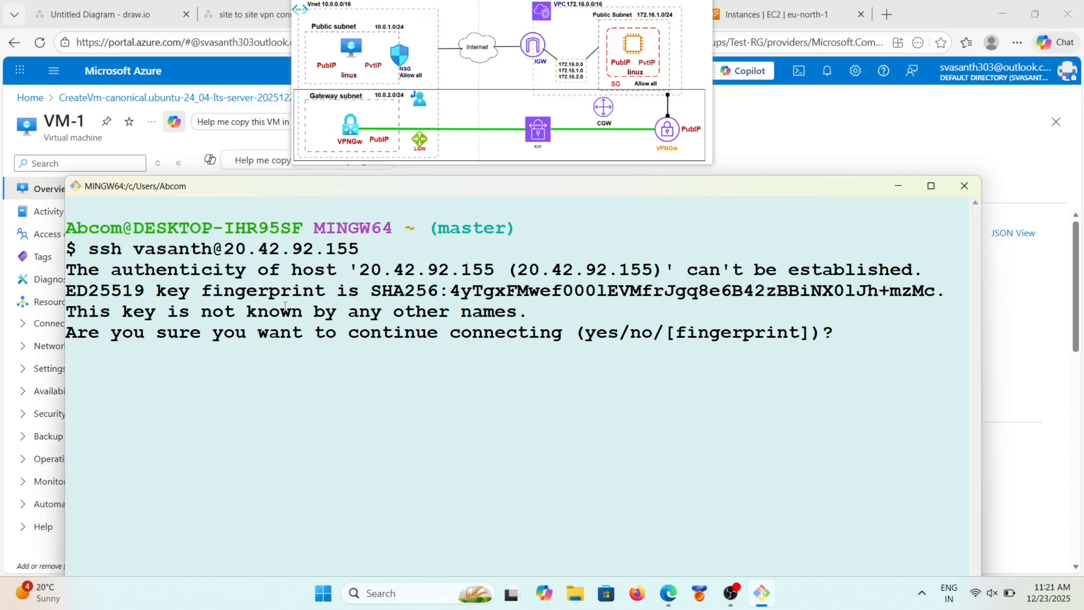
Step: Accept VM-1's host key with yes and log in by entering the account password
type("yes")
key("Return")
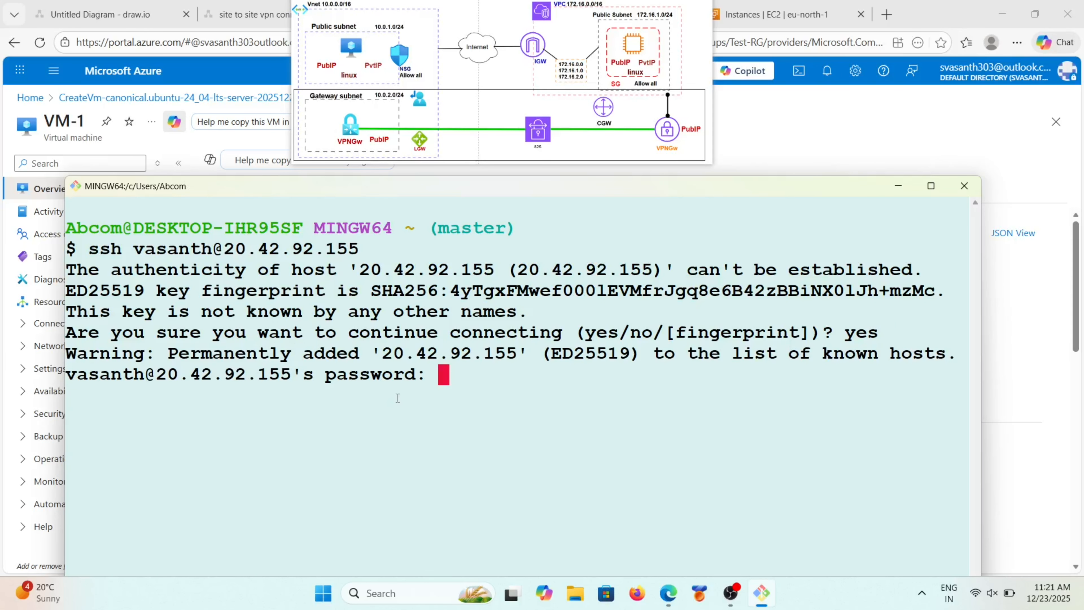
key("Caps_Lock")
key("Caps_Lock")
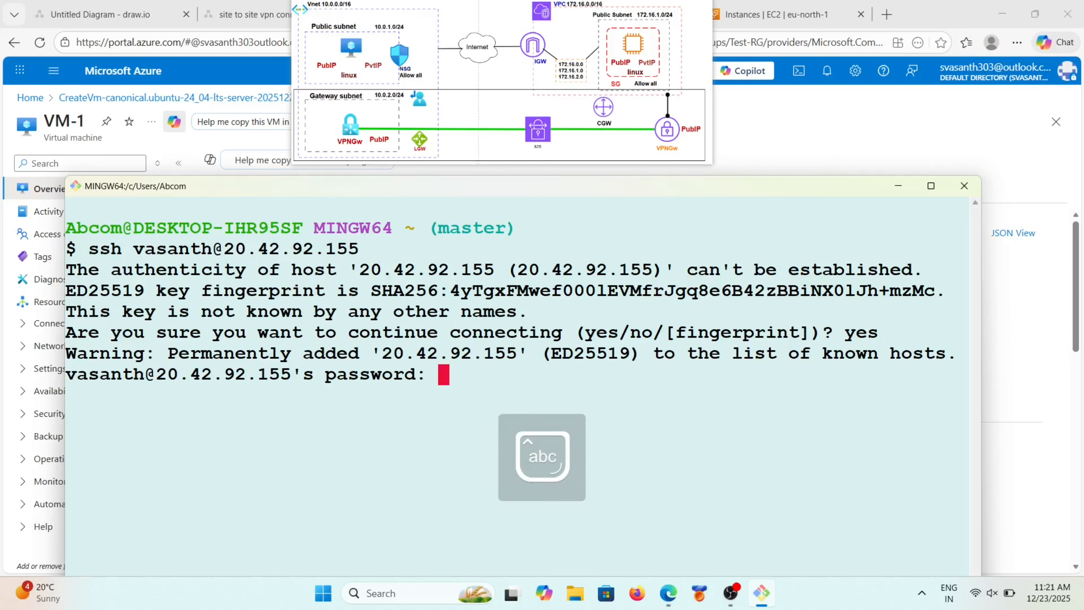
key("Return")
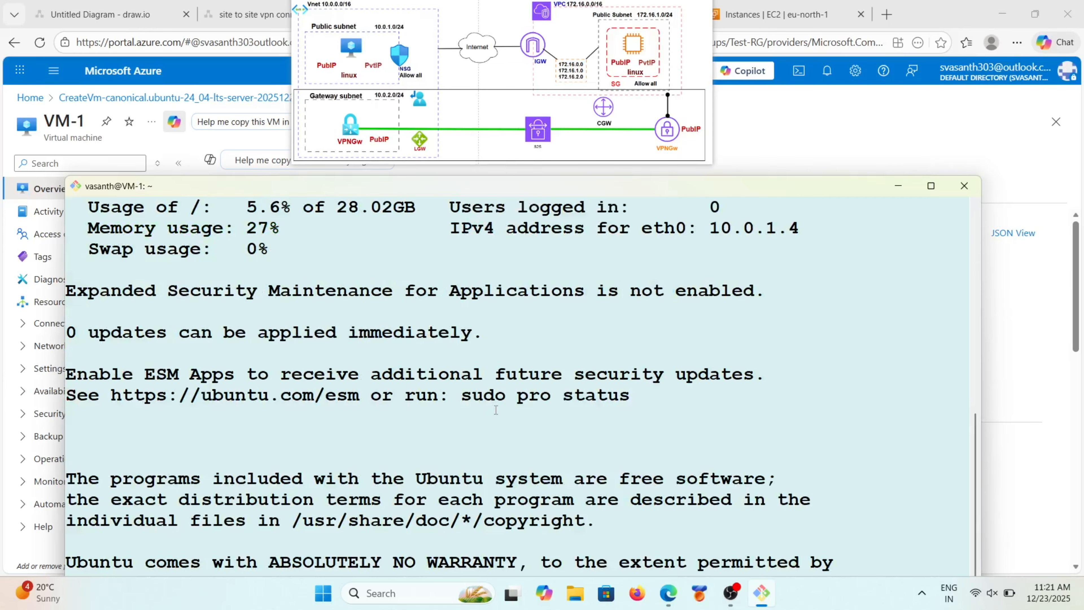
Step: Reposition the terminal to show the prompt and switch to a root shell on VM-1 with sudo -i
left_click_drag(862, 191, 862, 59)
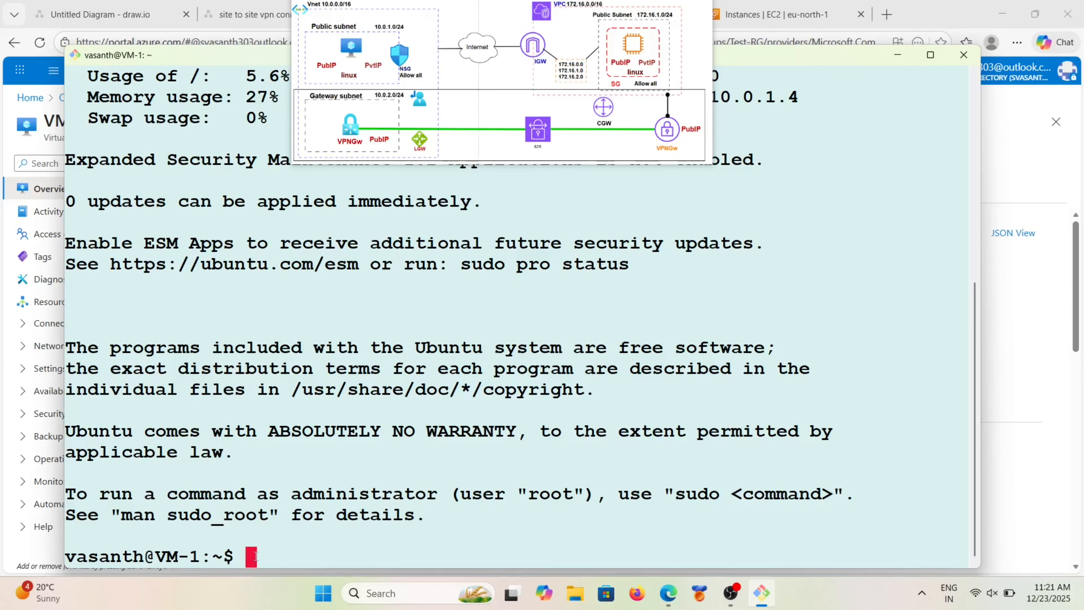
type("sud")
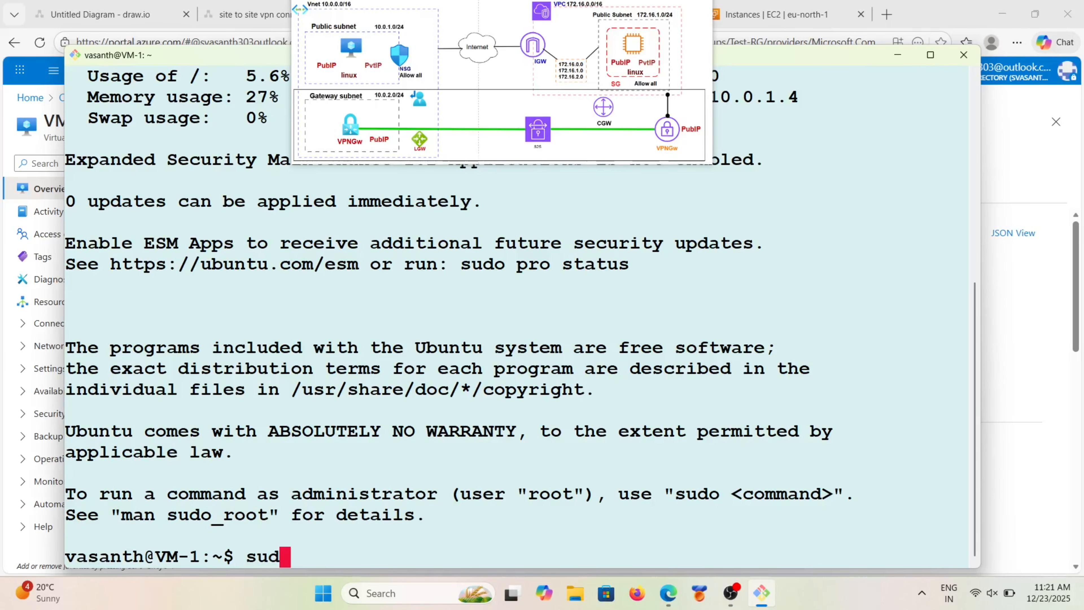
type("o -i")
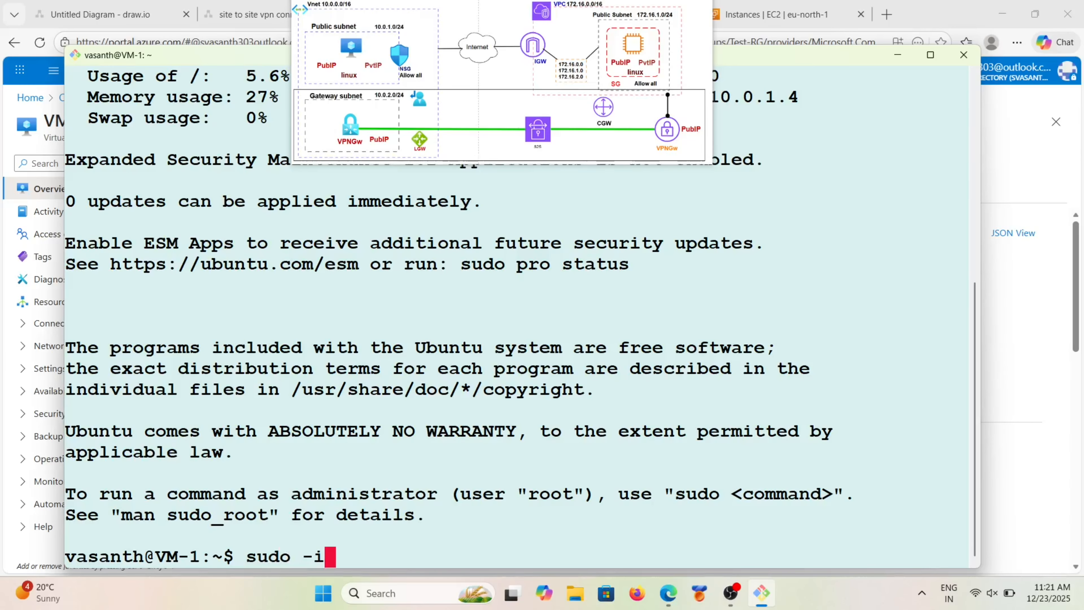
key("Return")
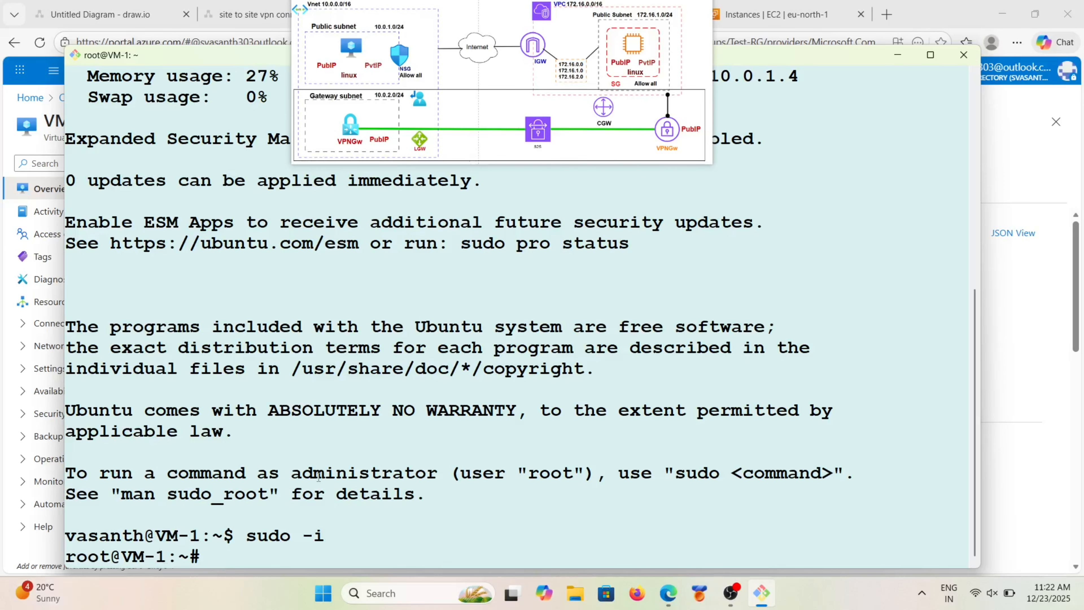
Step: Switch to the EC2 instances list in the AWS console and refresh it to check AWS-LINUX-1's status
left_click(788, 12)
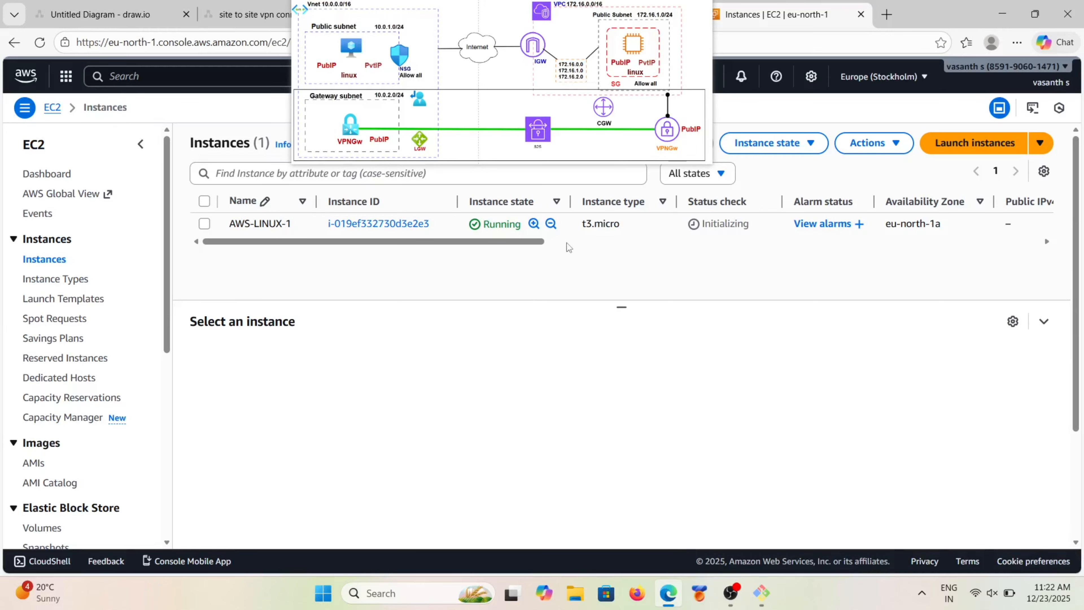
left_click_drag(473, 43, 516, 367)
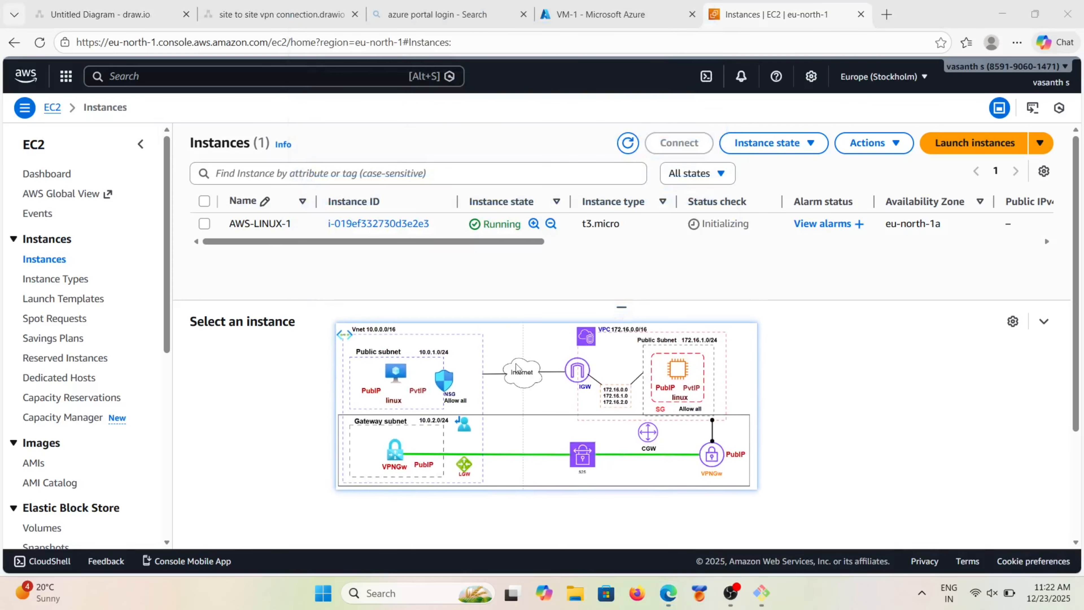
left_click(627, 145)
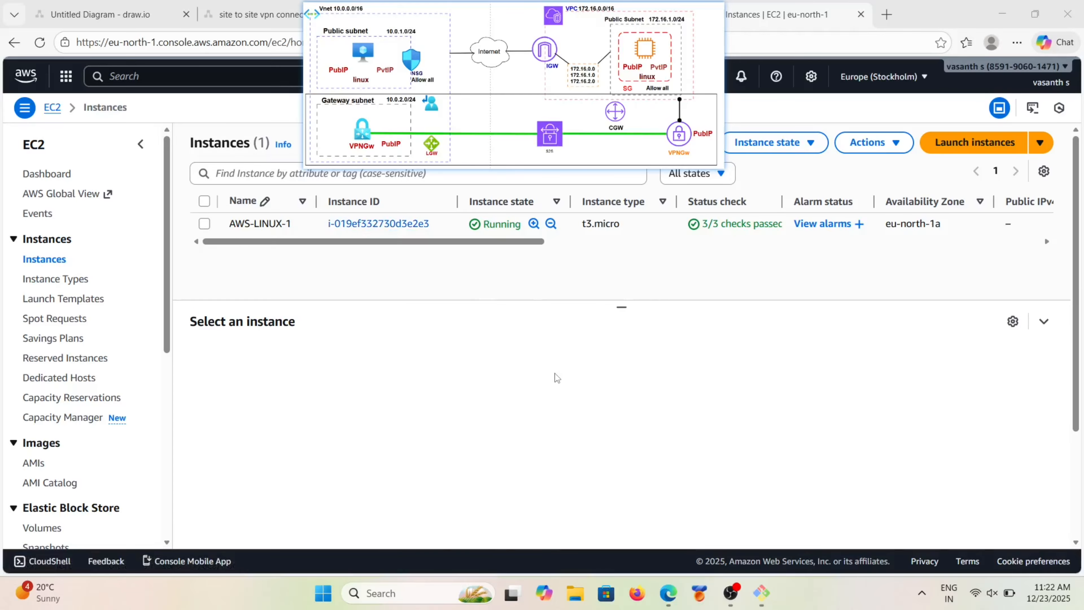
left_click(763, 595)
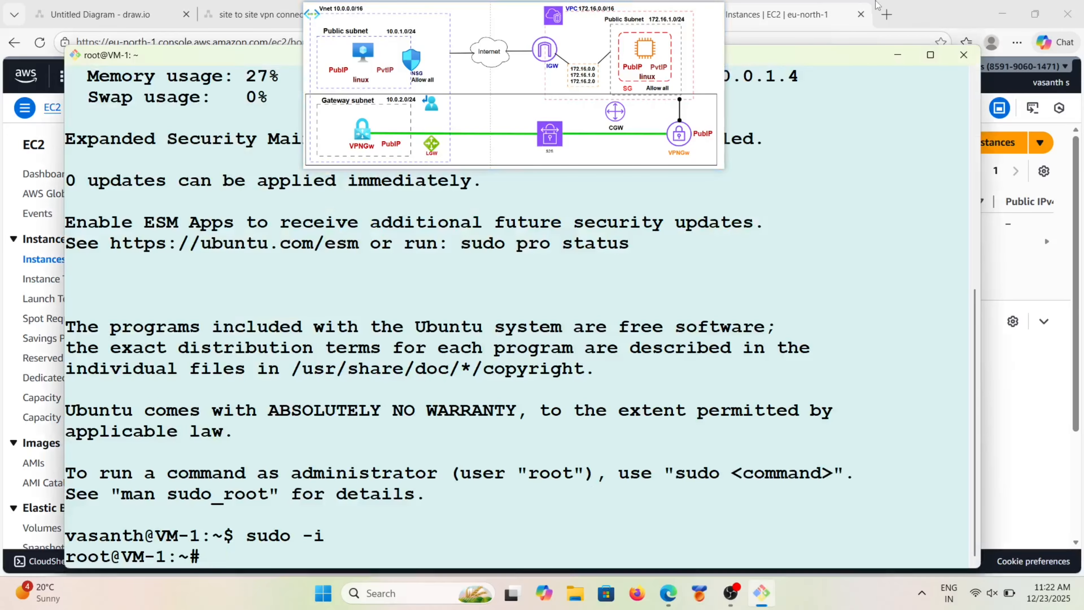
left_click(1040, 377)
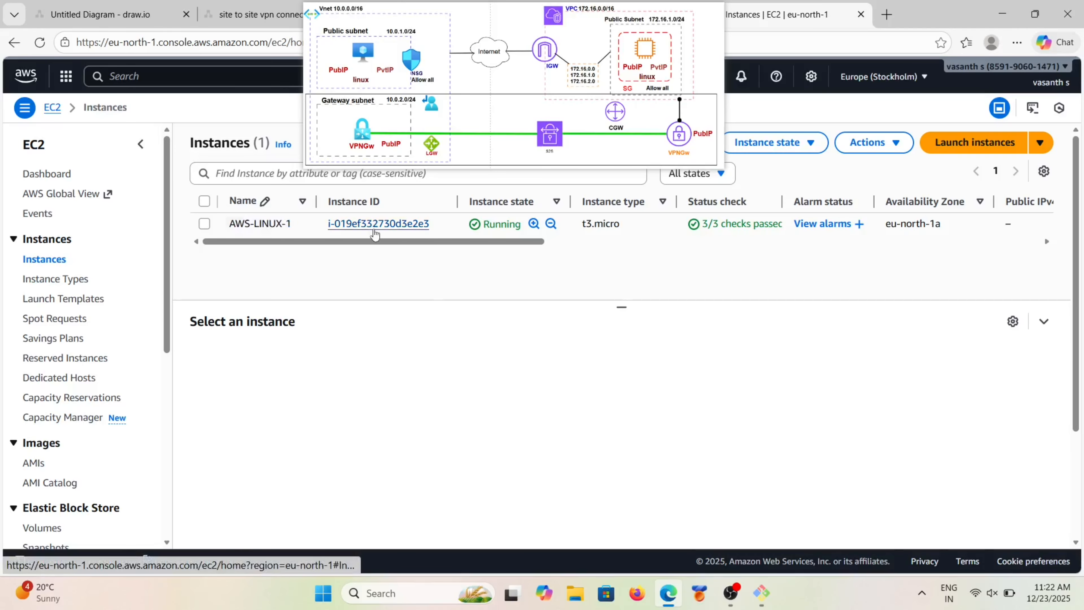
Step: Select the AWS-LINUX-1 instance and copy its public IPv4 address from the instance details
left_click(364, 227)
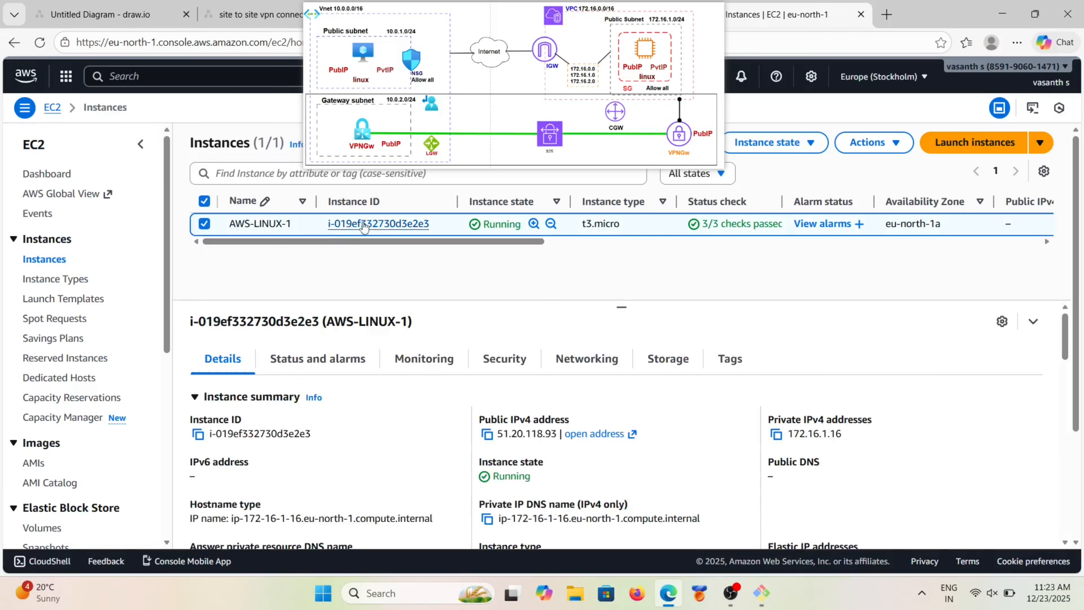
scroll(569, 402, "down", 2)
scroll(598, 418, "up", 2)
scroll(605, 442, "down", 1)
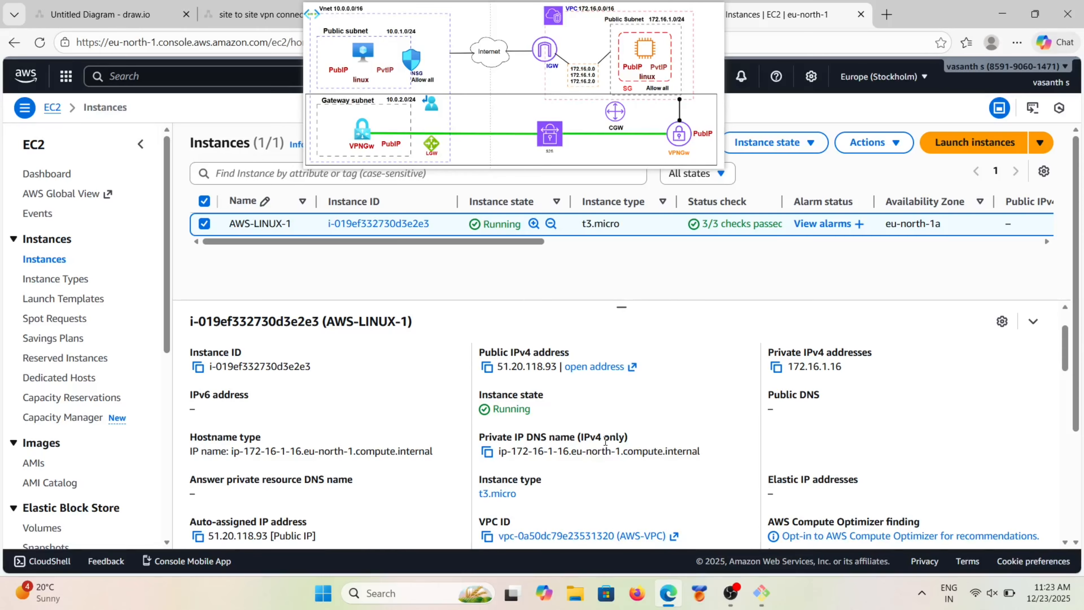
left_click(487, 367)
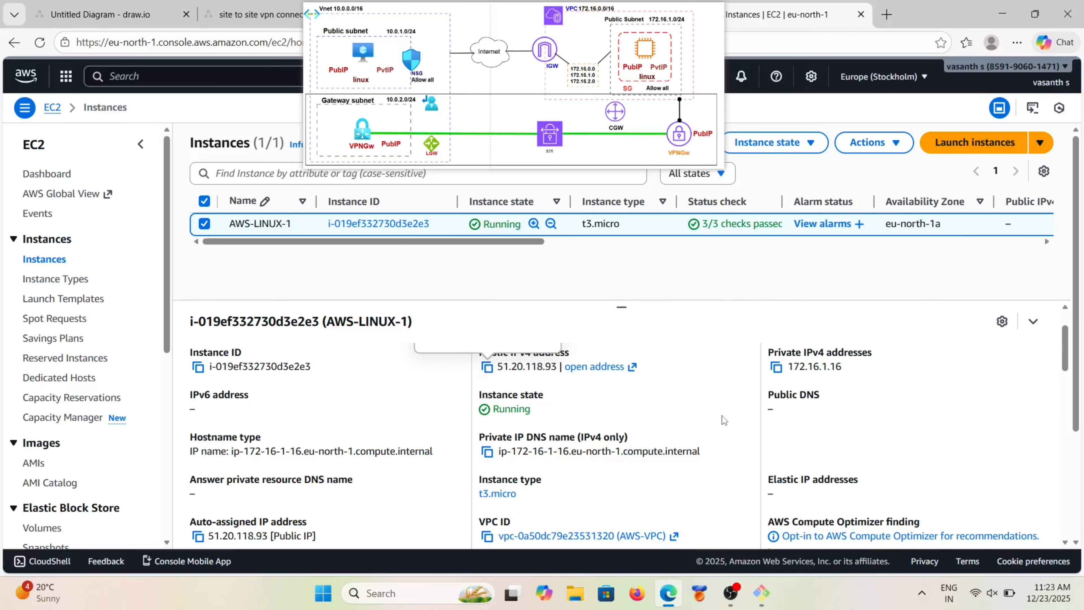
Step: Return to the Git Bash terminal and ping AWS-LINUX-1 at 51.20.118.93 from VM-1
left_click(762, 593)
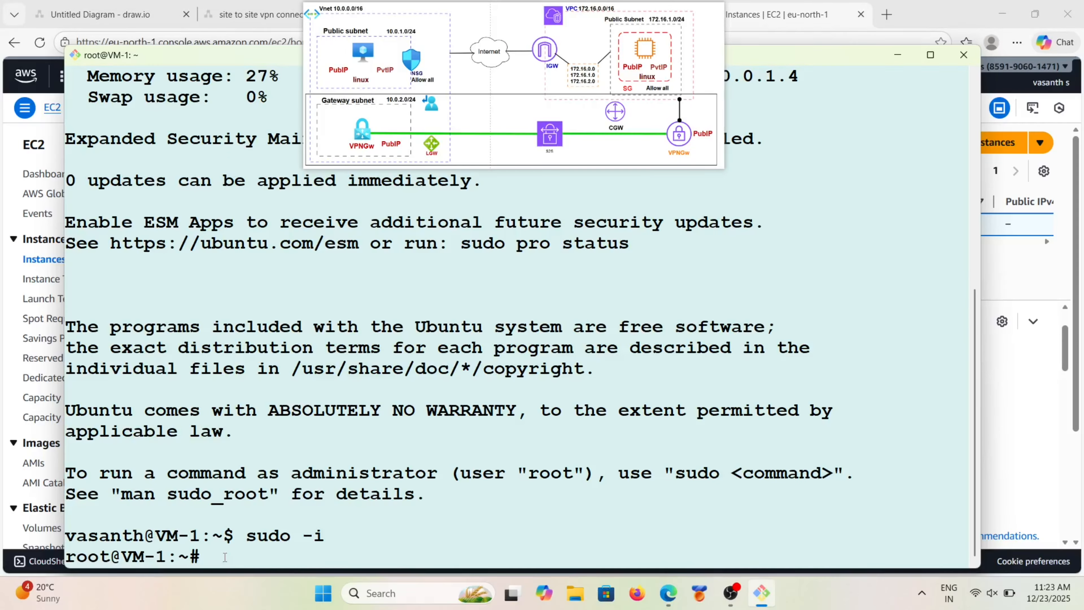
type("ping")
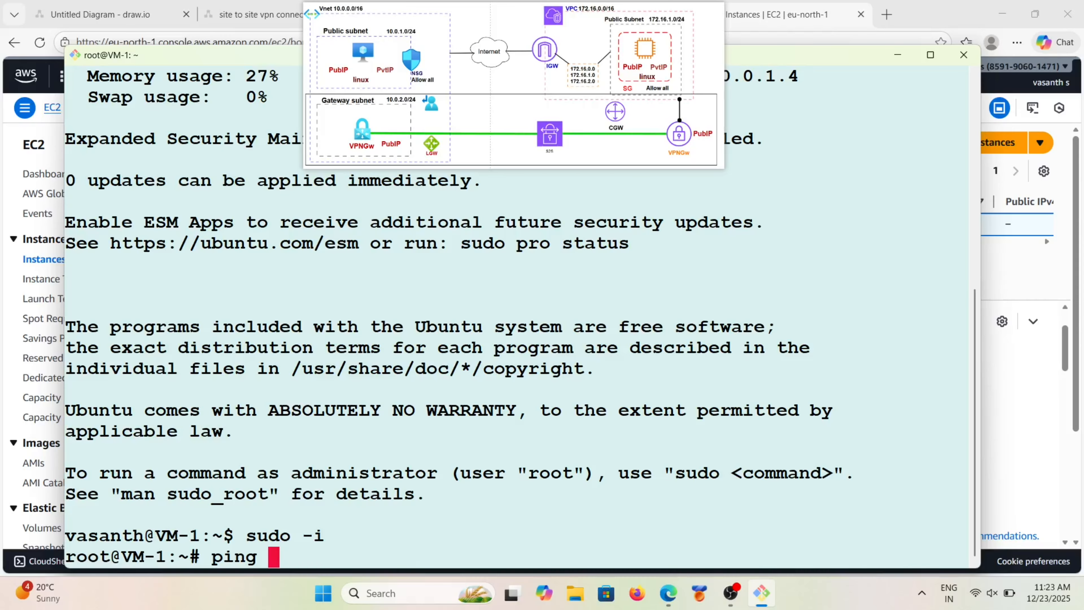
right_click(225, 556)
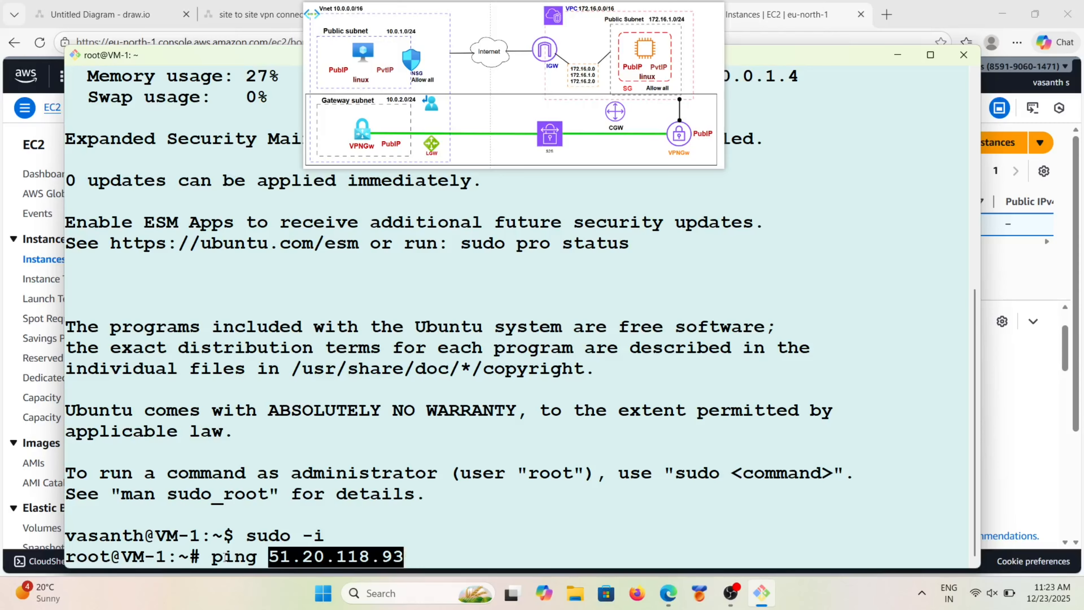
key("Return")
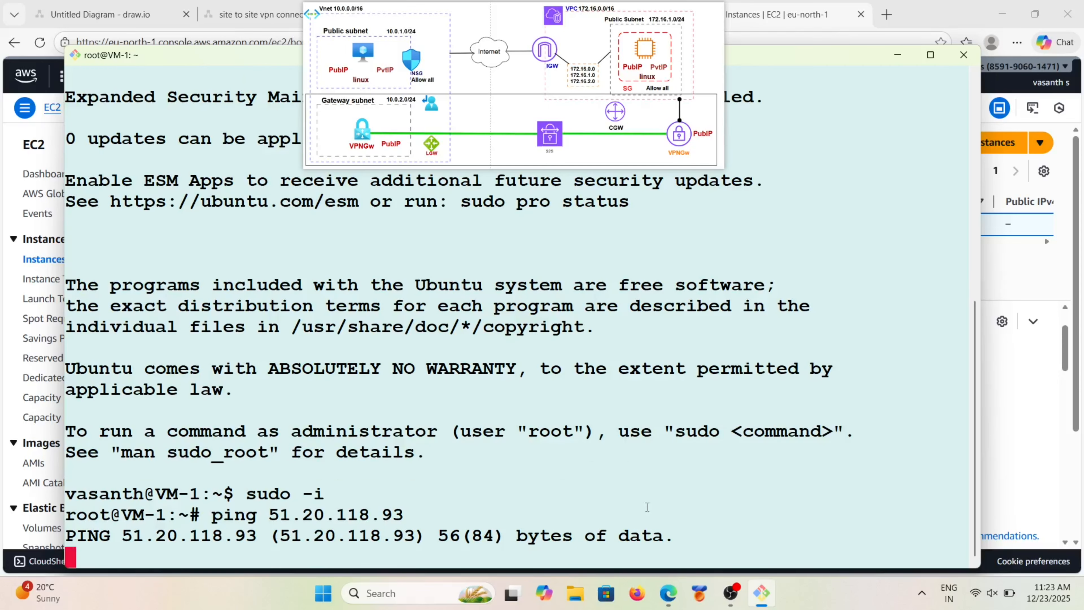
Step: Return to the AWS console and examine AWS-LINUX-1's instance details and its security group's inbound rules
left_click(1023, 412)
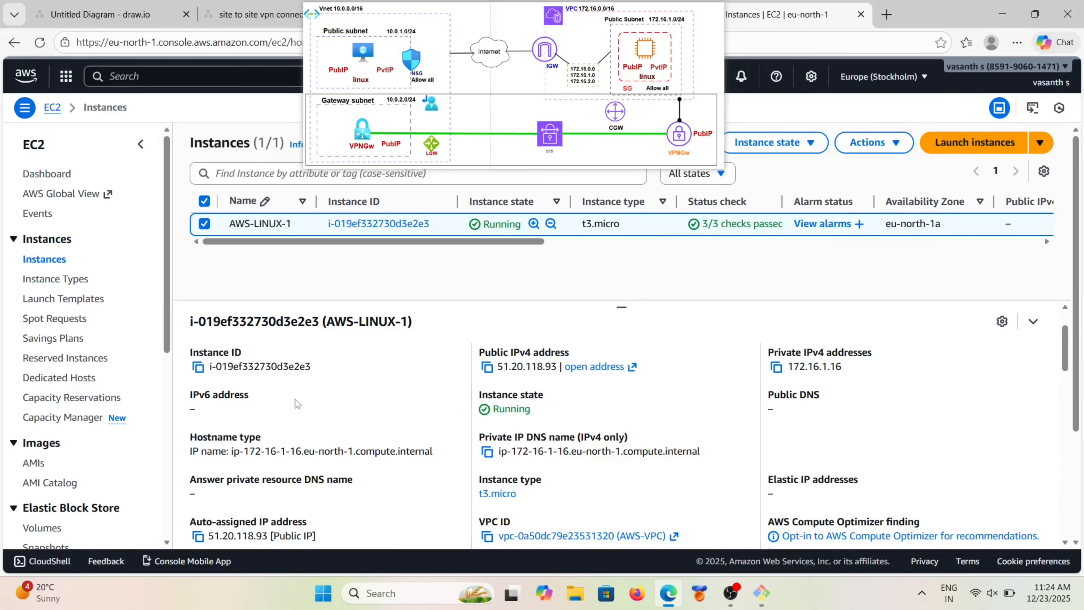
scroll(84, 306, "down", 4)
scroll(84, 307, "up", 4)
scroll(284, 366, "down", 3)
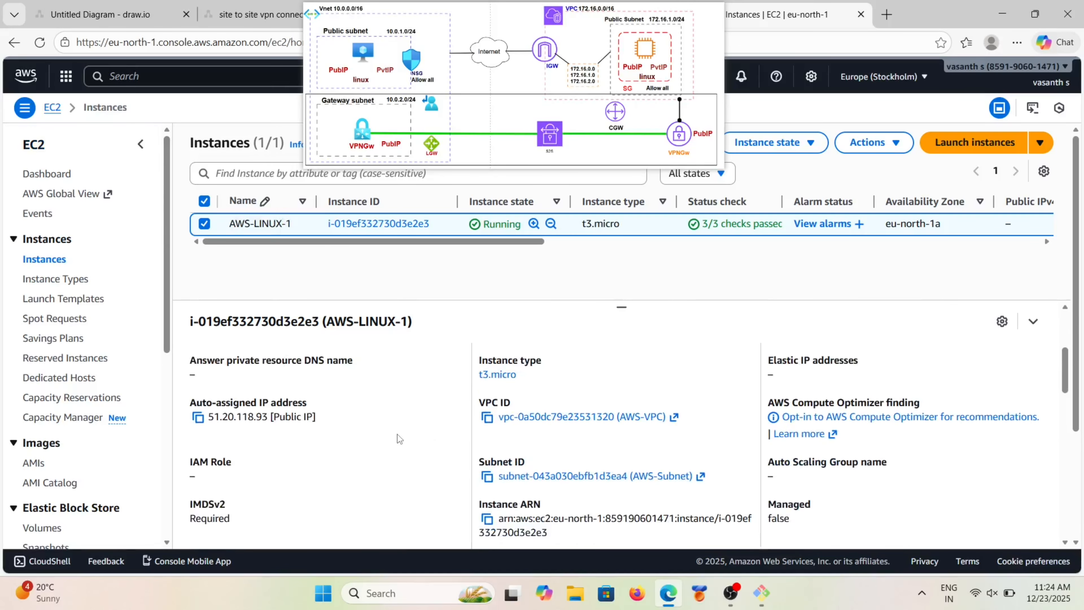
scroll(399, 439, "up", 5)
scroll(398, 434, "down", 2)
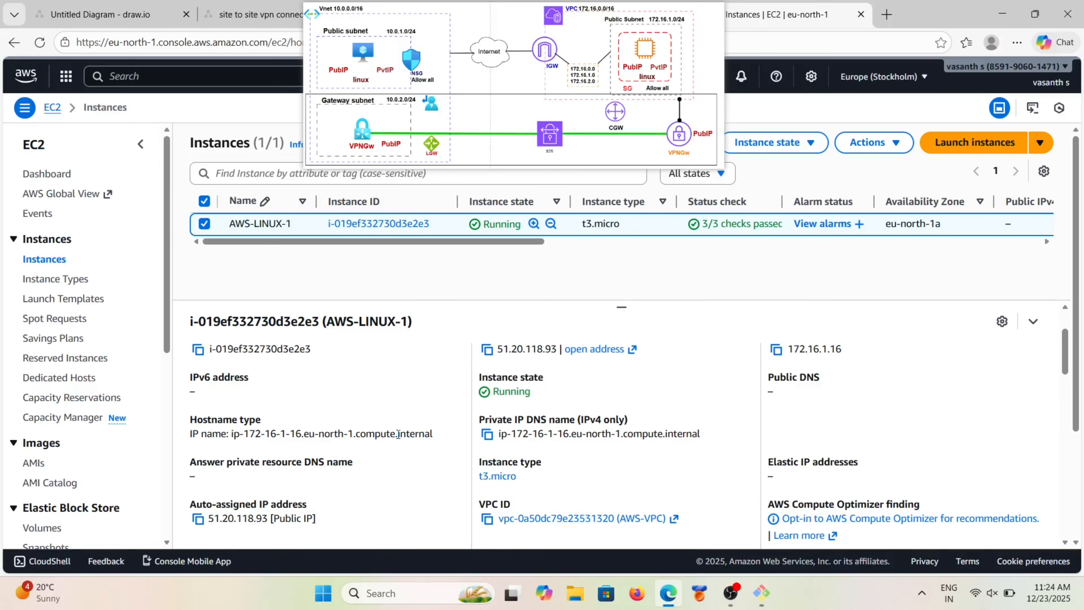
scroll(397, 434, "up", 2)
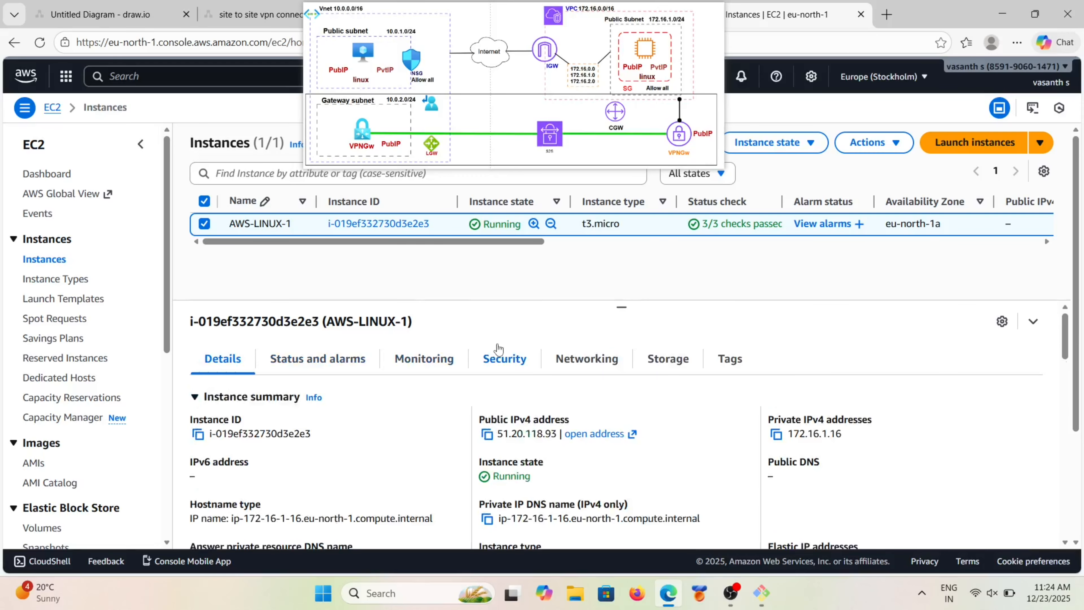
left_click(515, 360)
scroll(554, 453, "down", 3)
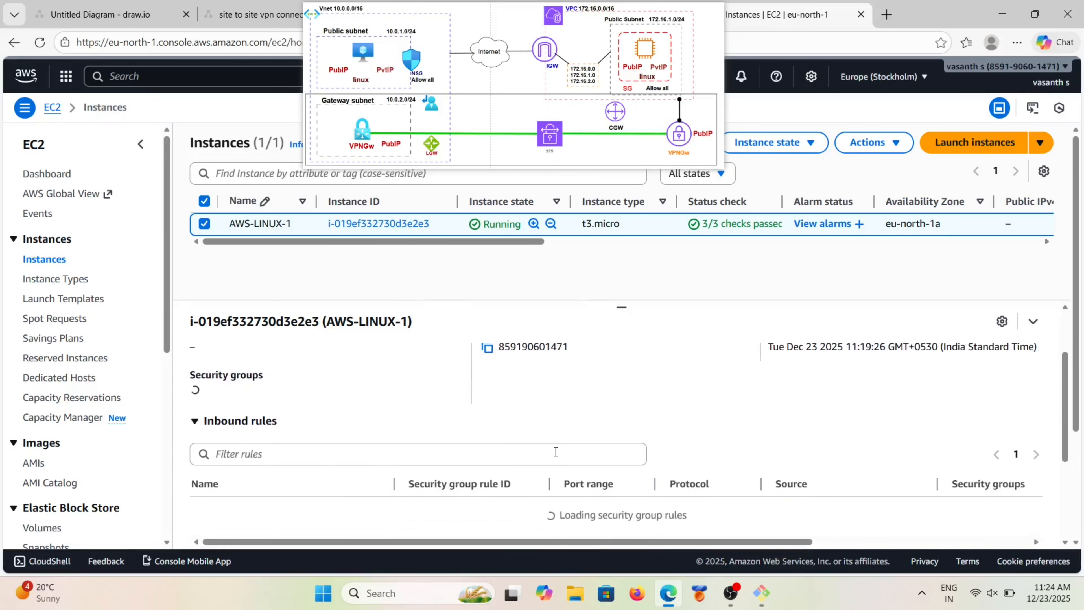
scroll(230, 410, "down", 1)
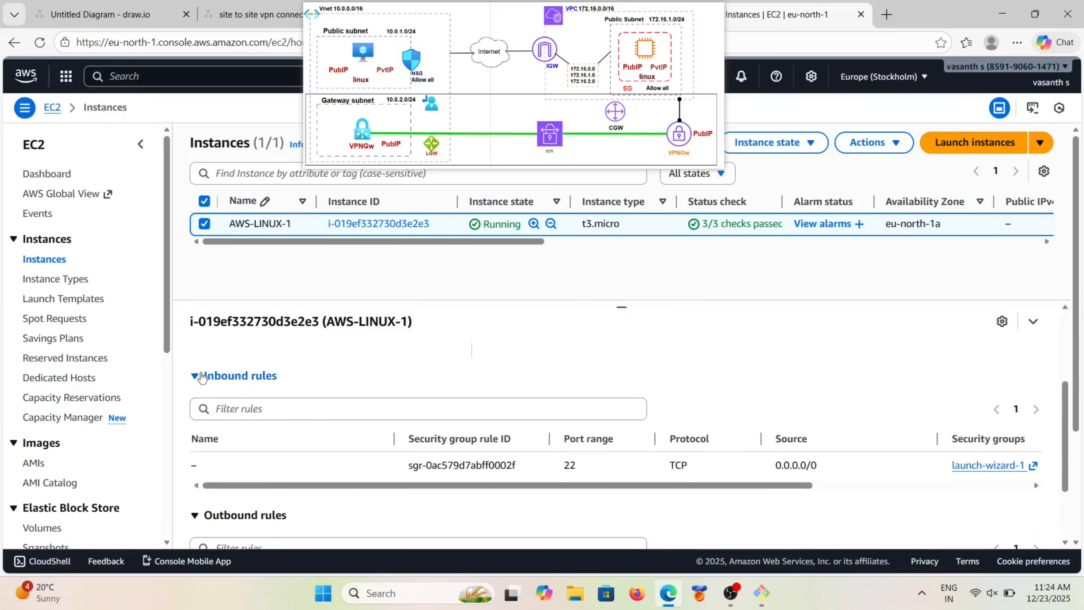
Step: Open the launch-wizard-1 security group from AWS-LINUX-1's inbound rules and start editing its inbound rules
left_click(201, 376)
left_click(194, 386)
scroll(610, 410, "down", 2)
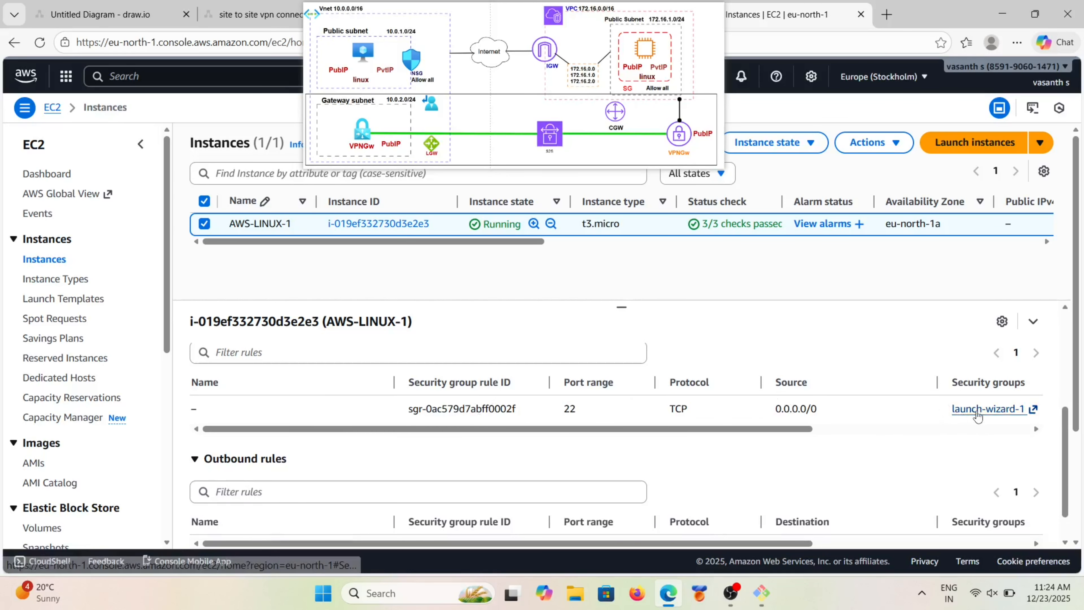
scroll(856, 432, "up", 1)
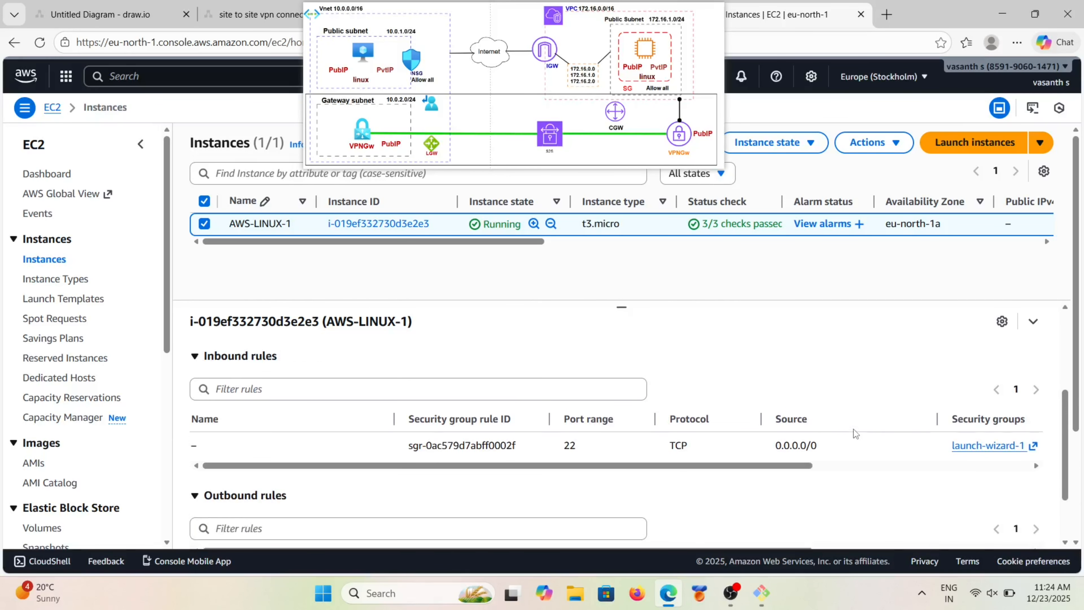
scroll(855, 431, "right", 3)
left_click(850, 447)
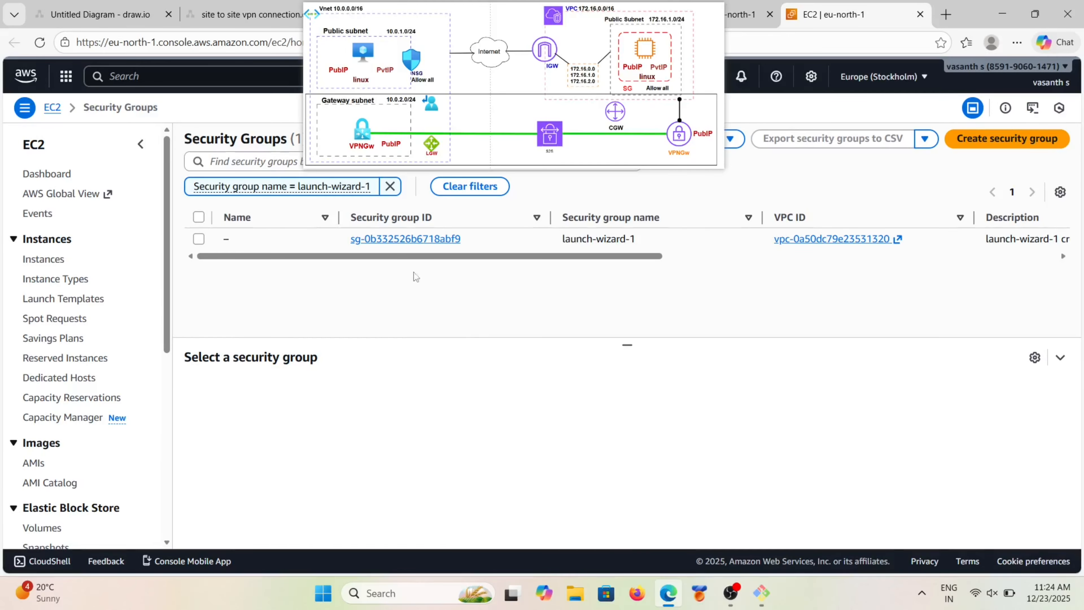
left_click(412, 240)
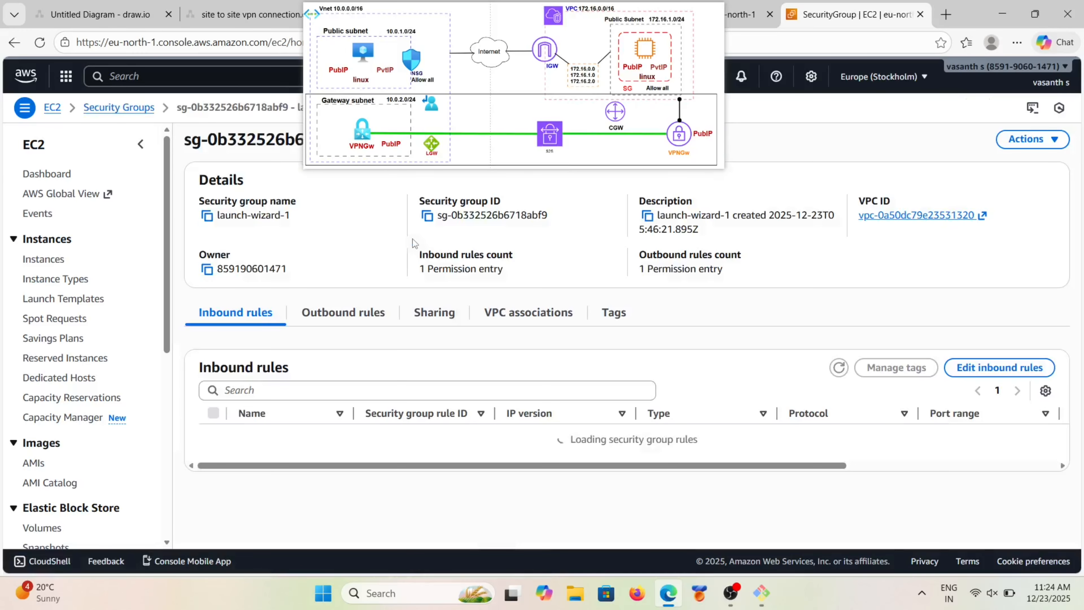
left_click(999, 369)
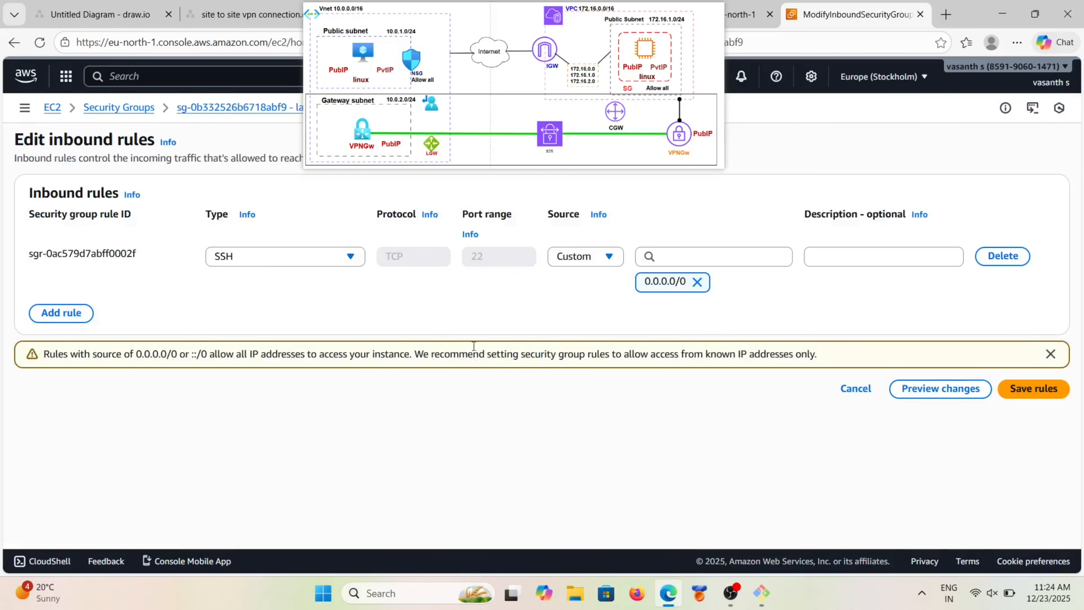
Step: Add an inbound rule allowing all traffic from Anywhere-IPv4 (0.0.0.0/0) to launch-wizard-1 and save the rules
left_click(41, 313)
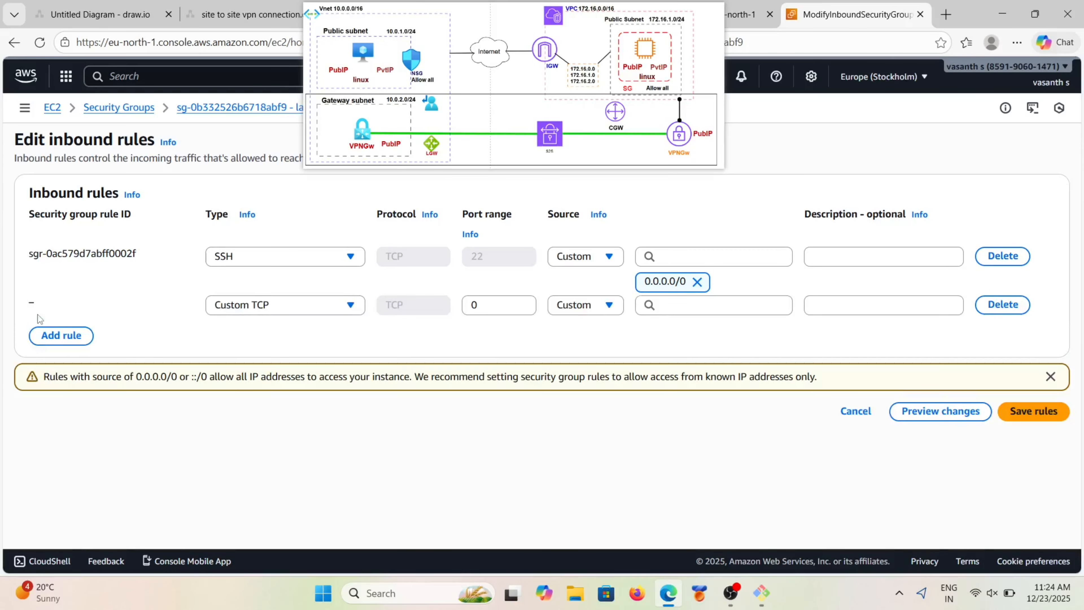
left_click(350, 306)
scroll(281, 444, "down", 3)
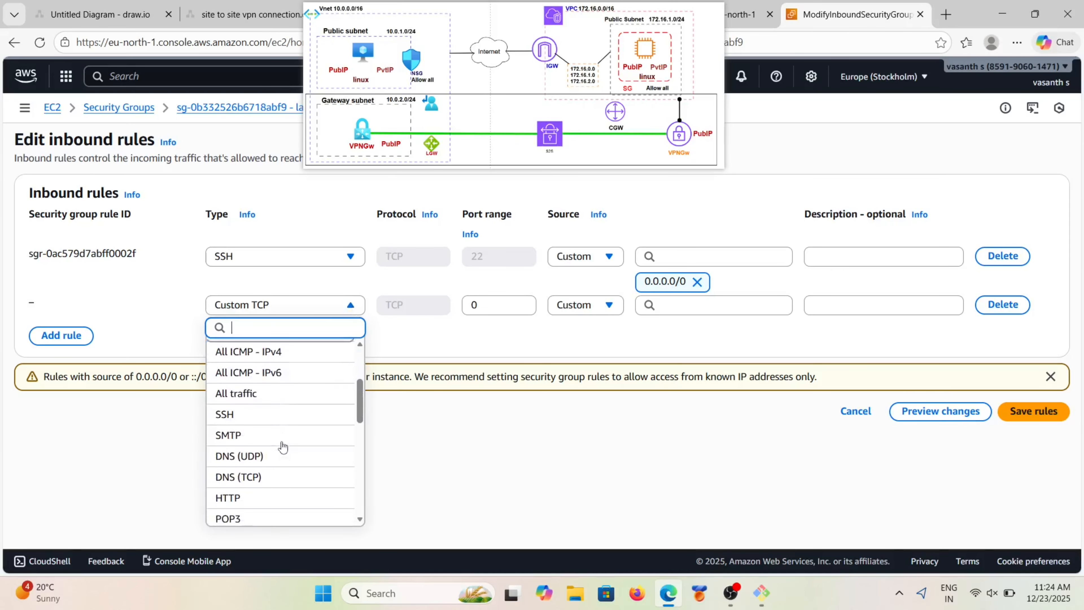
left_click(273, 392)
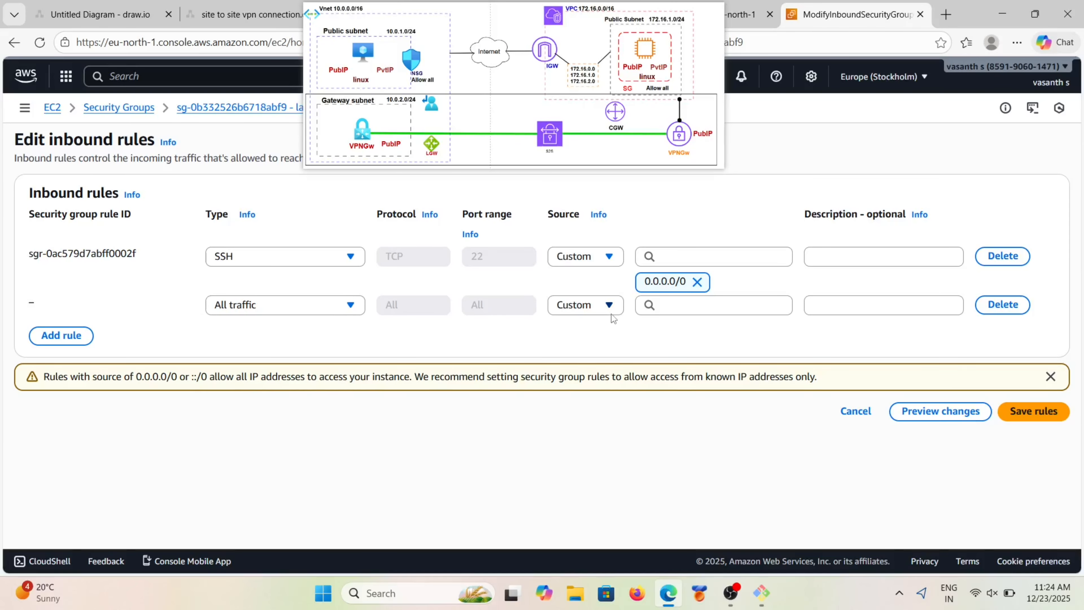
left_click(597, 305)
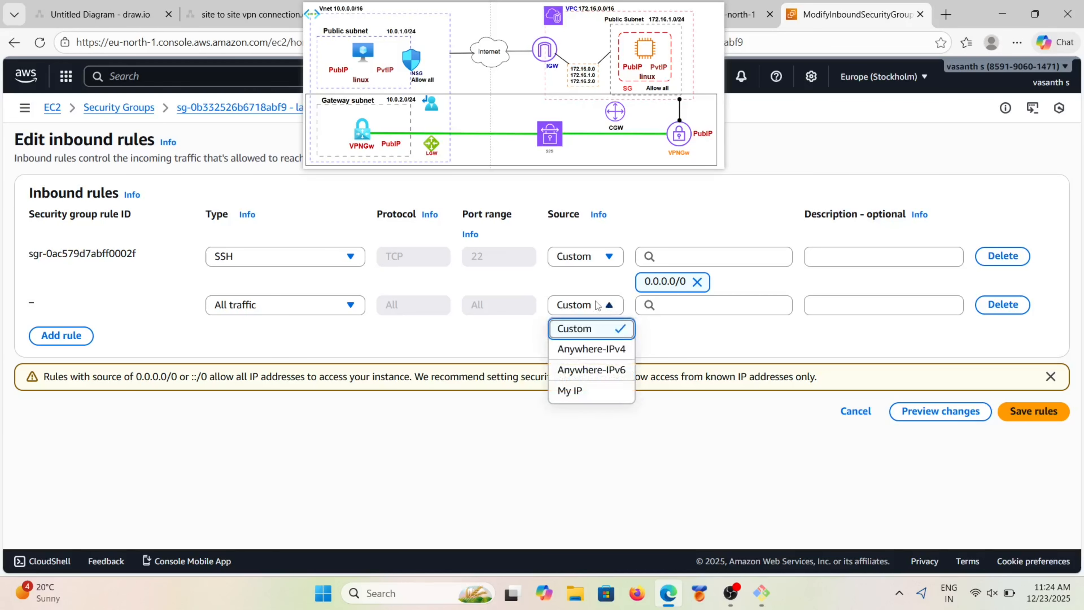
left_click(589, 349)
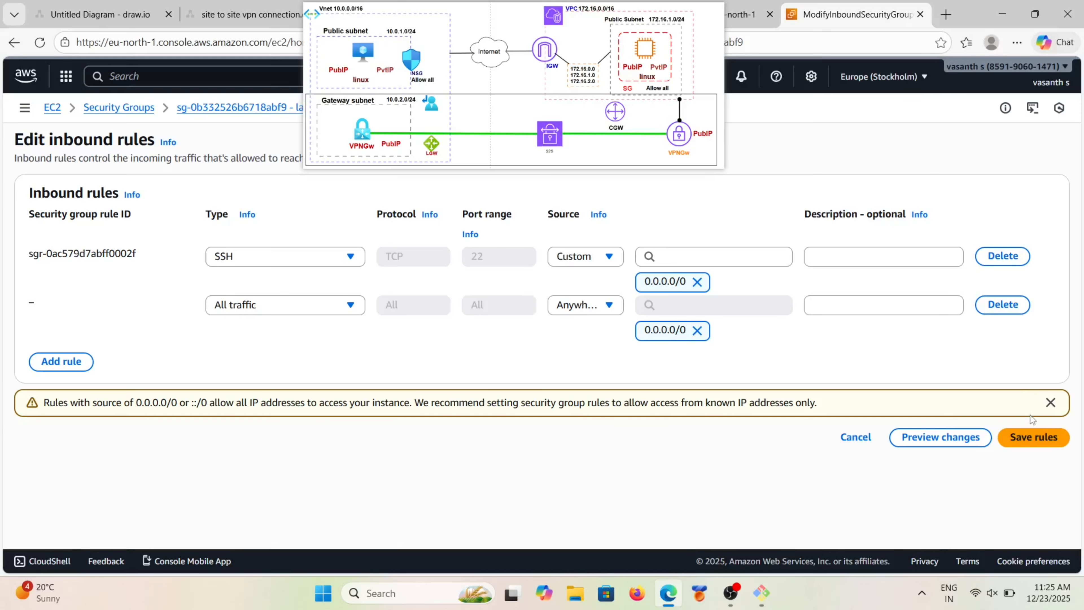
left_click(1034, 438)
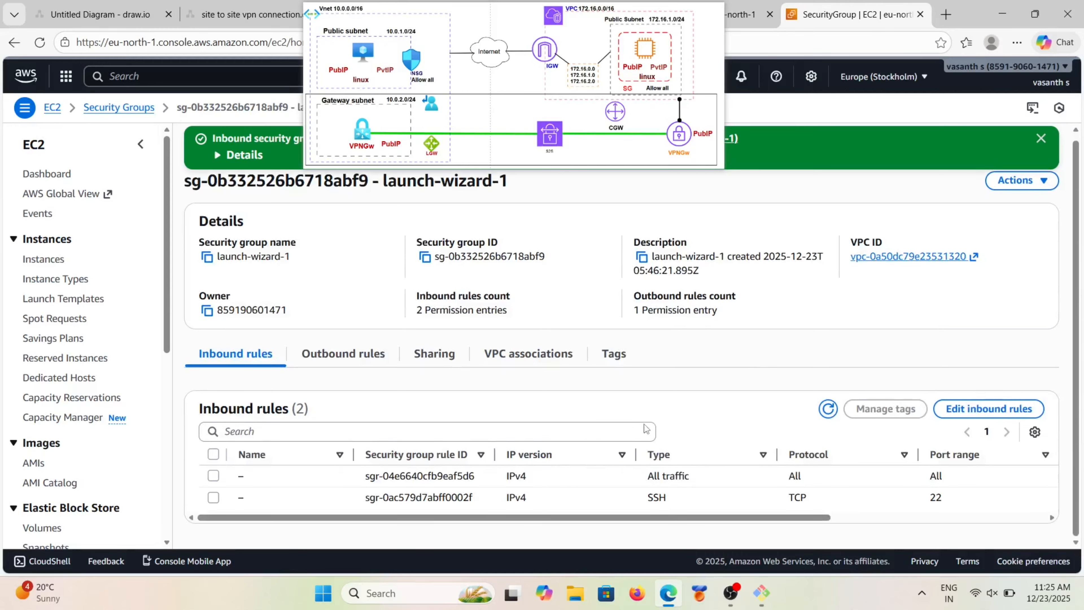
Step: Return to the Git Bash terminal, stop the running ping and review its output from the start of the command
left_click(762, 593)
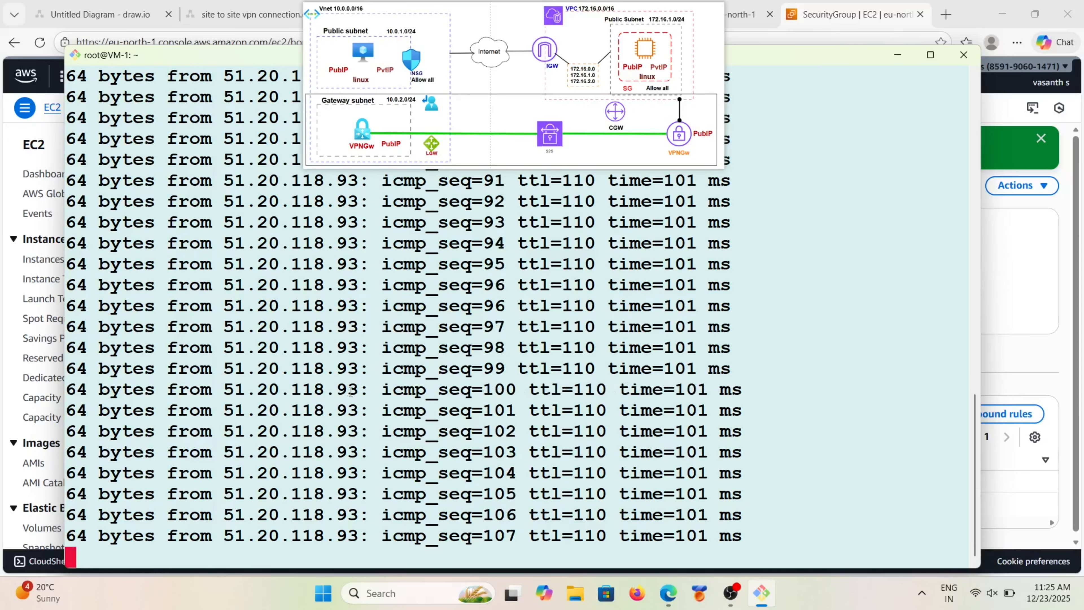
key("ctrl+c")
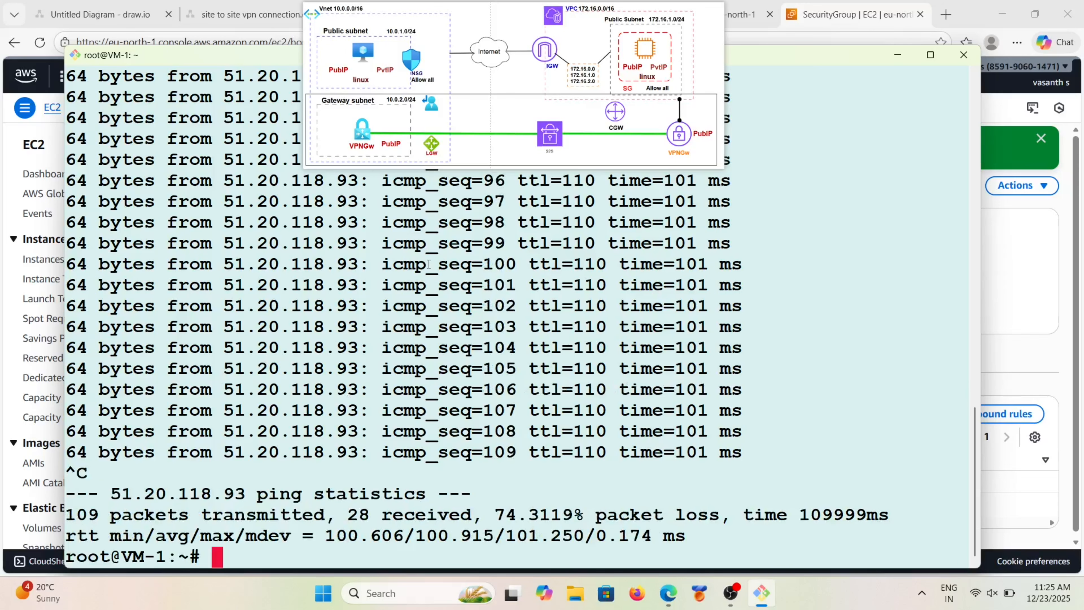
scroll(428, 265, "up", 20)
scroll(427, 265, "down", 3)
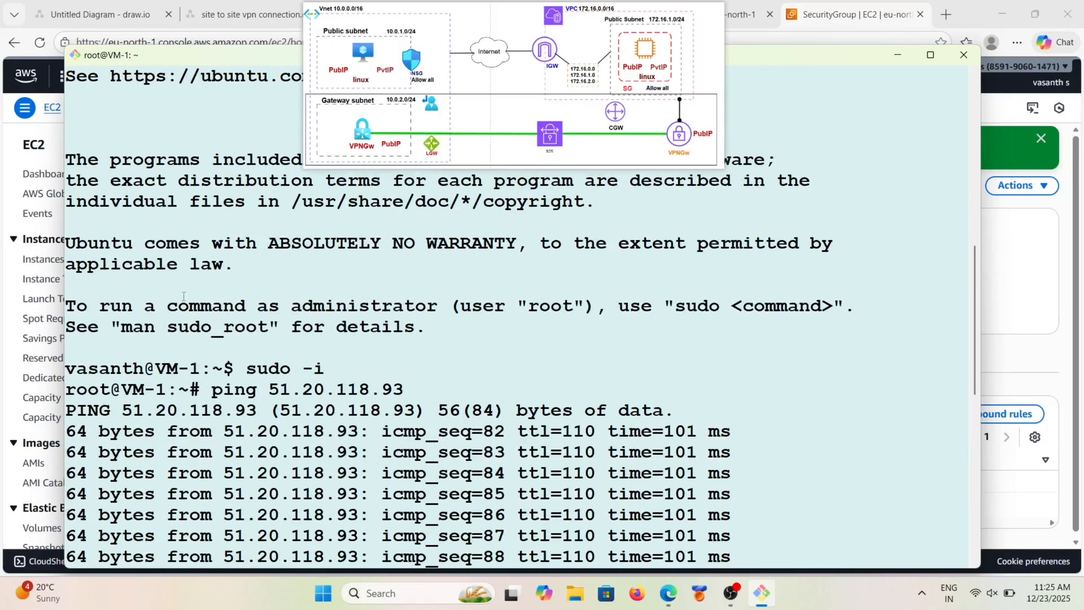
scroll(330, 409, "down", 9)
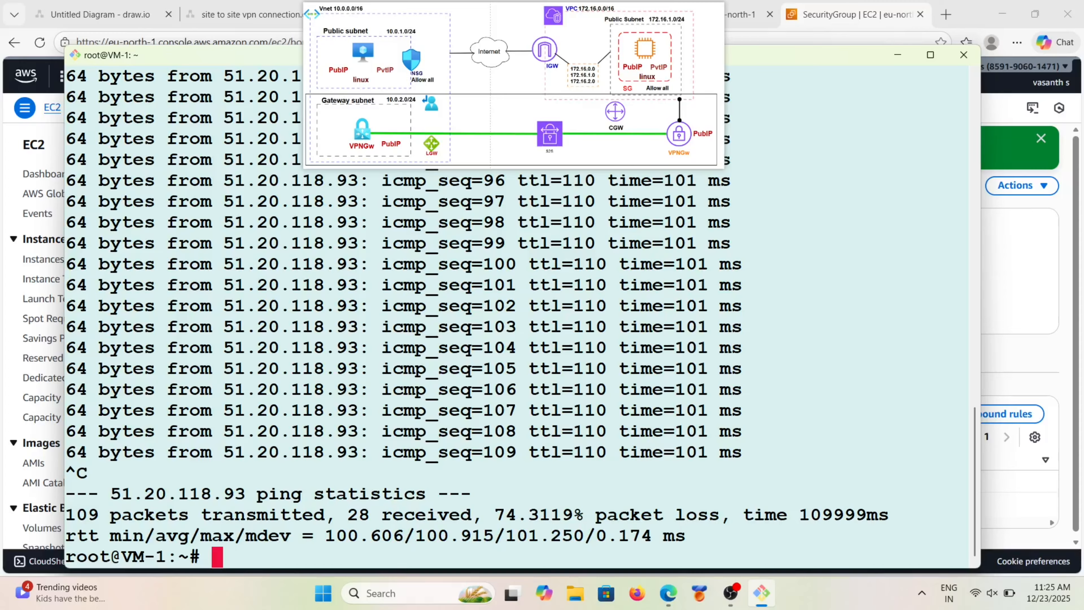
Step: Ping 51.20.118.93 from VM-1 again, stop it after several replies and examine the packet statistics
key("Up")
key("Return")
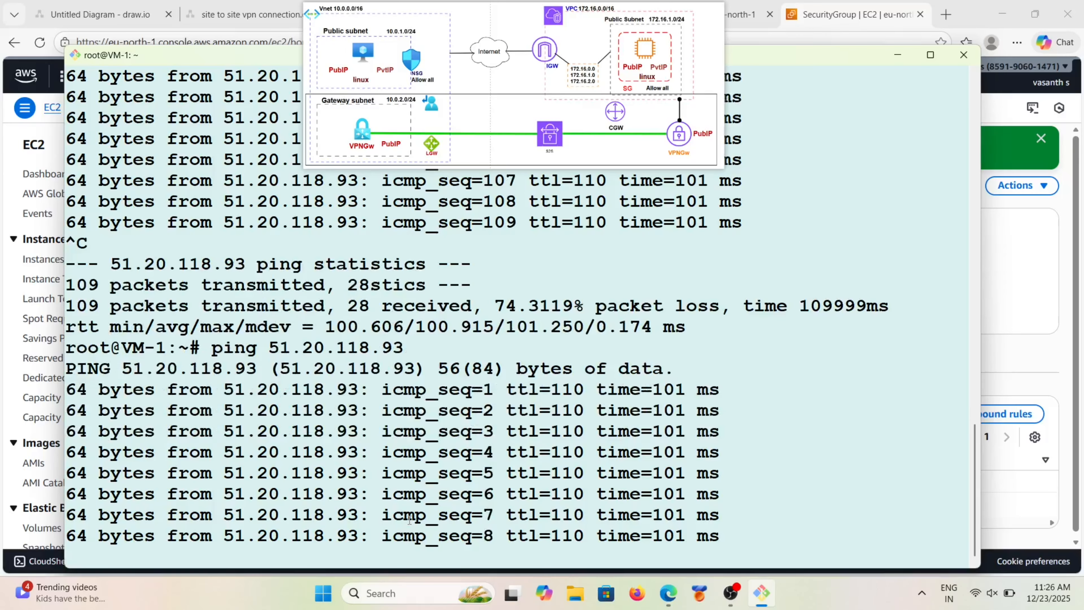
key("ctrl+c")
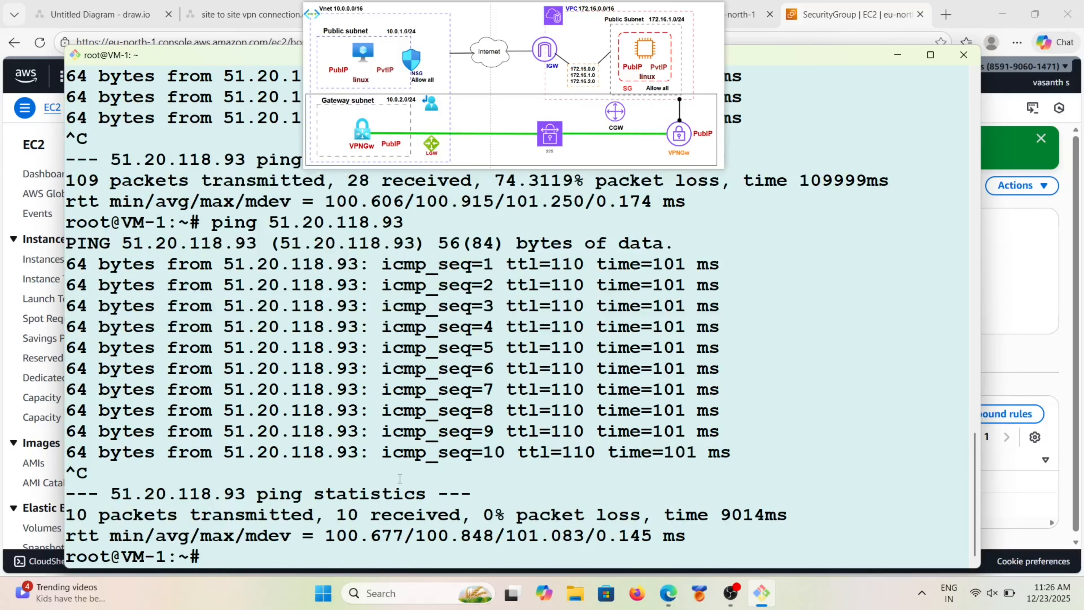
left_click_drag(337, 515, 461, 518)
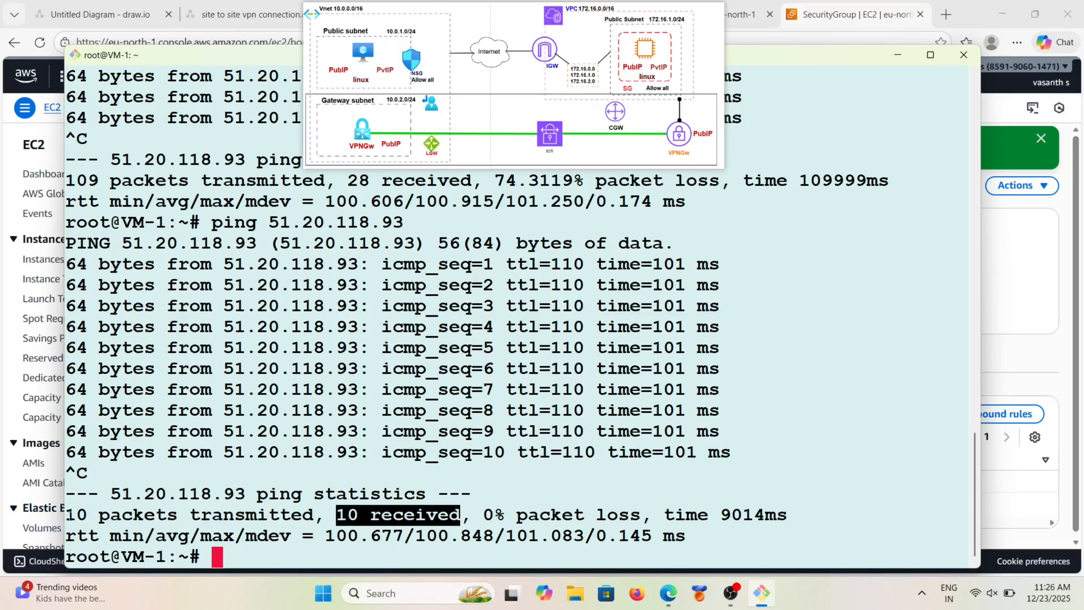
left_click_drag(66, 516, 781, 517)
left_click(553, 444)
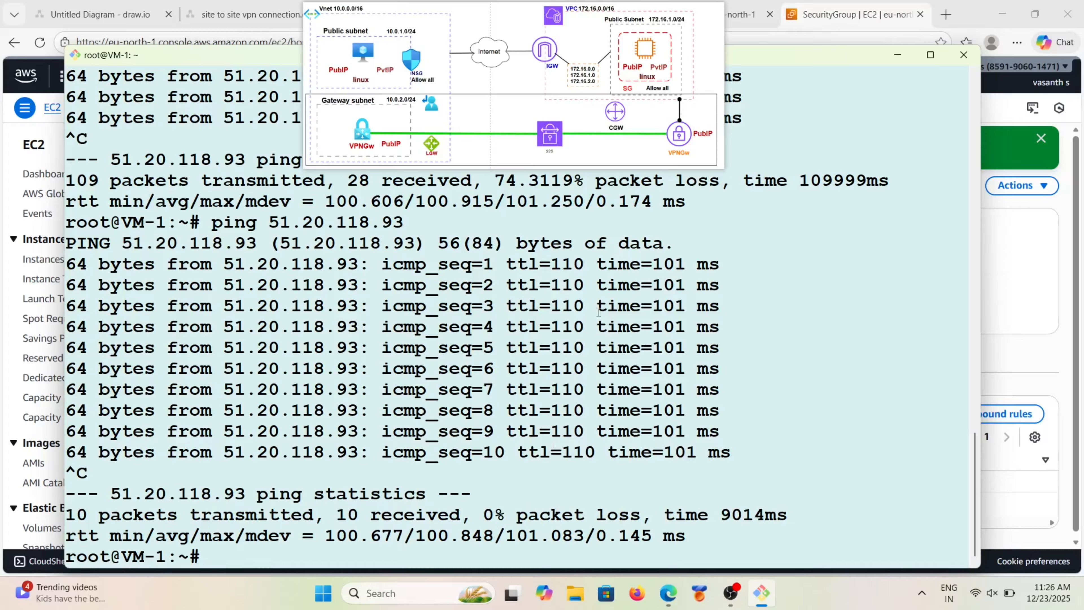
Step: Switch to VM-1 in the Azure portal, look over its overview and expand its networking options
left_click(745, 15)
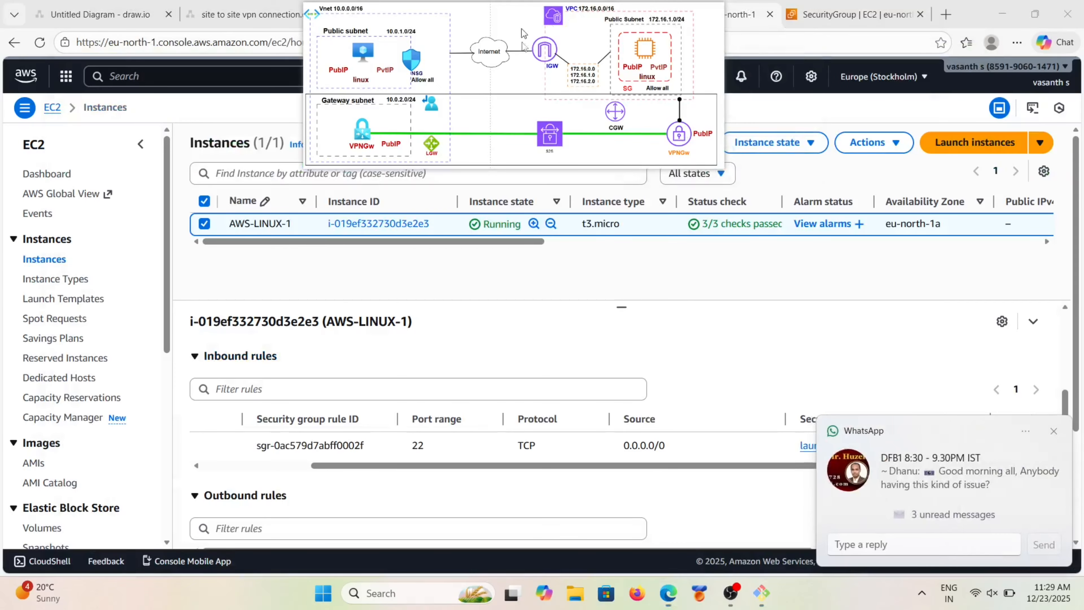
left_click_drag(522, 28, 529, 120)
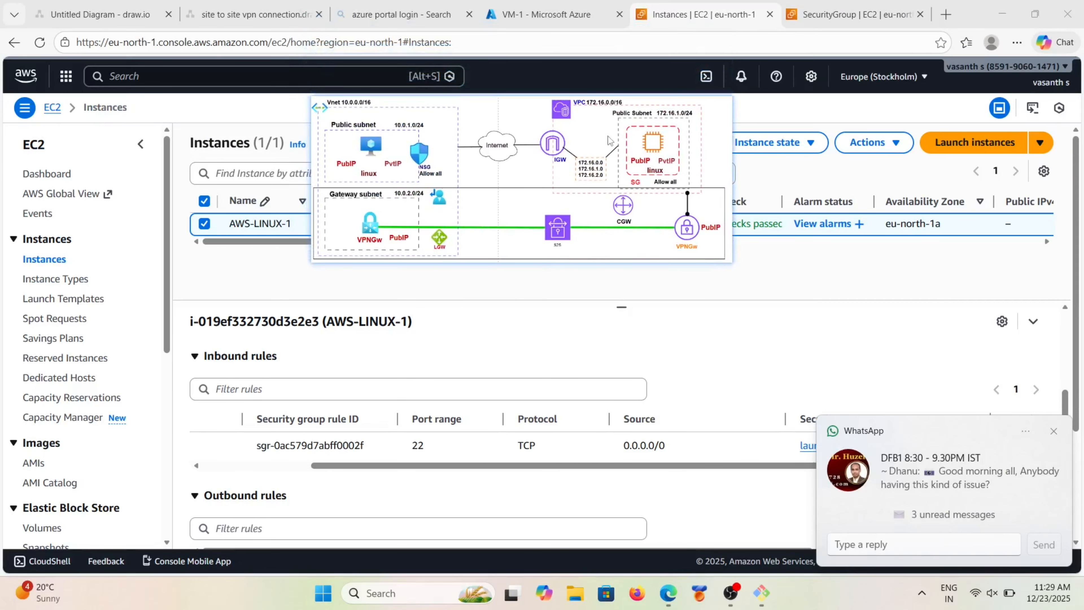
left_click(551, 19)
left_click_drag(489, 125, 479, 30)
scroll(475, 475, "down", 4)
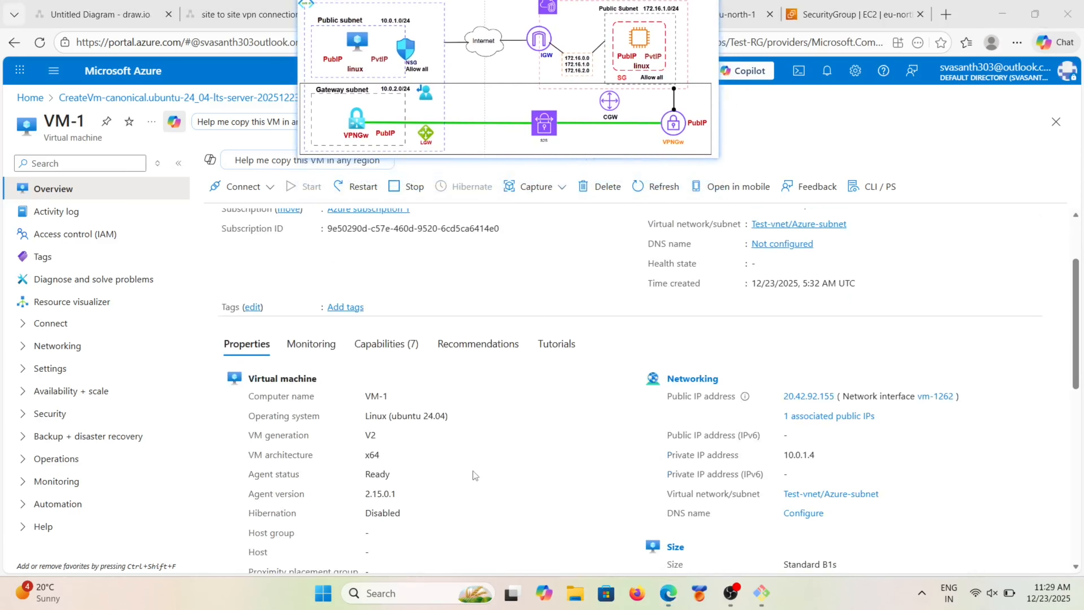
scroll(475, 475, "up", 4)
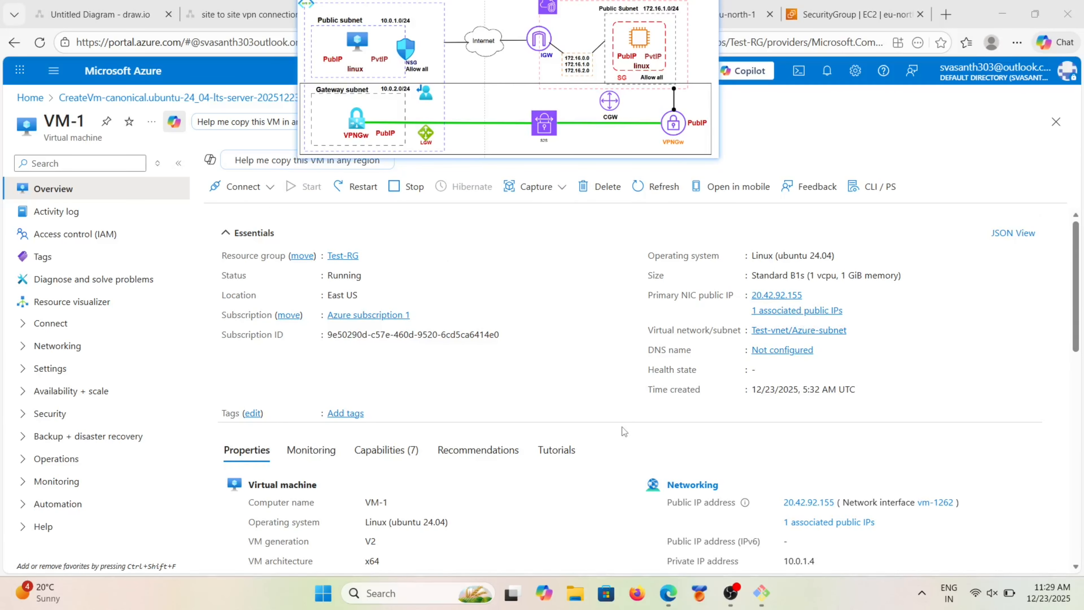
left_click(57, 346)
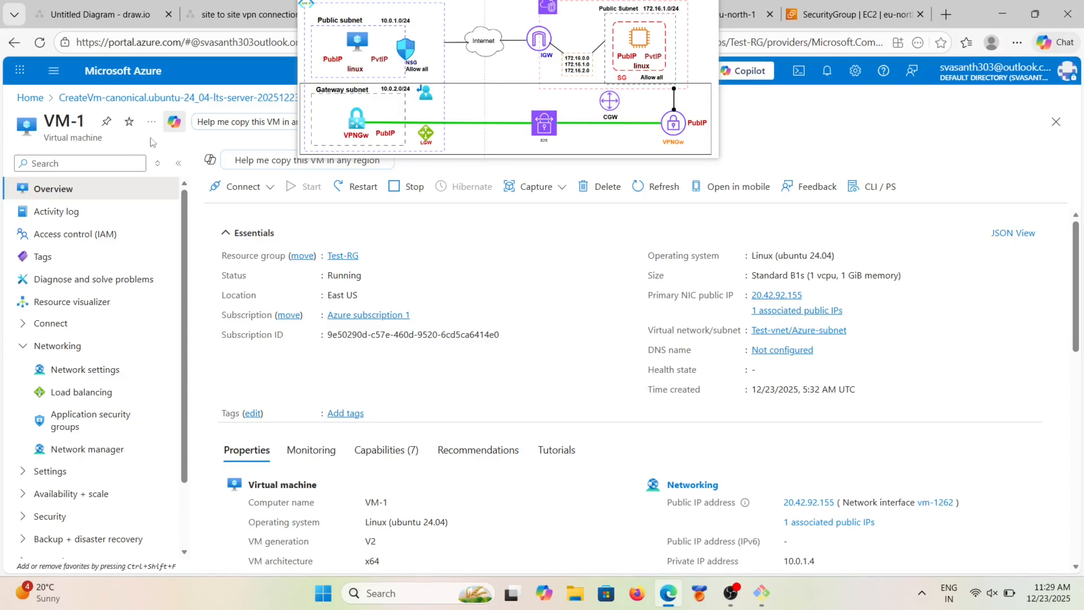
Step: Open the subnet list of the Test-vnet virtual network
left_click(108, 369)
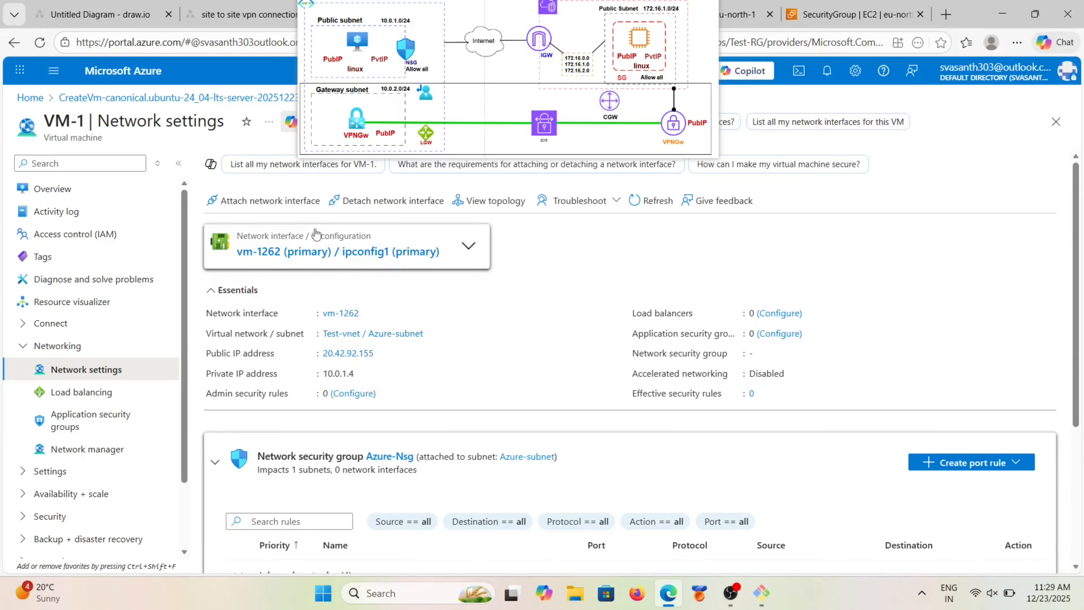
left_click(53, 71)
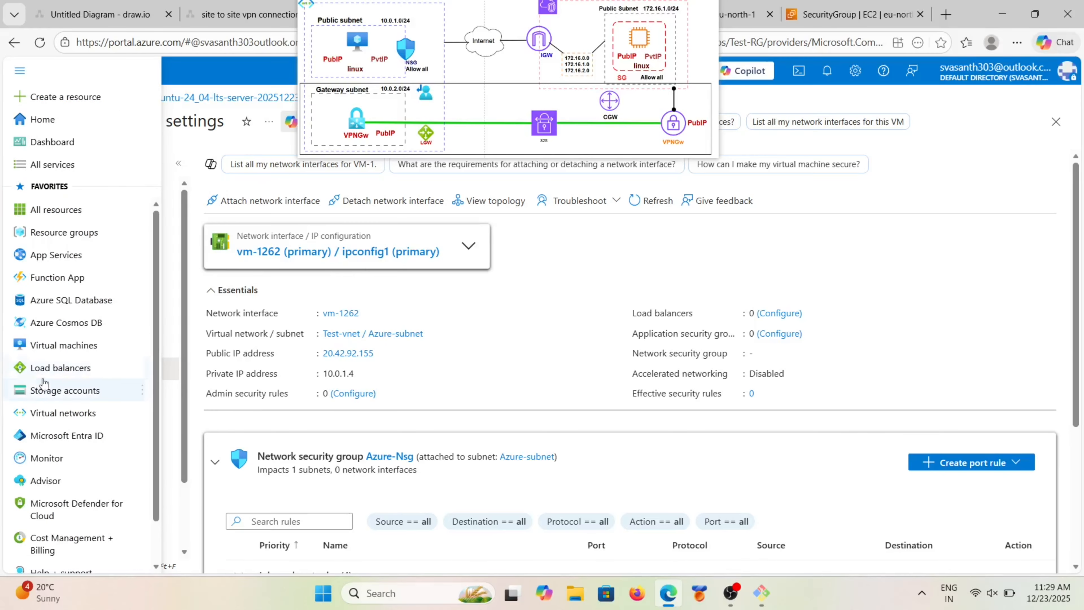
left_click(63, 412)
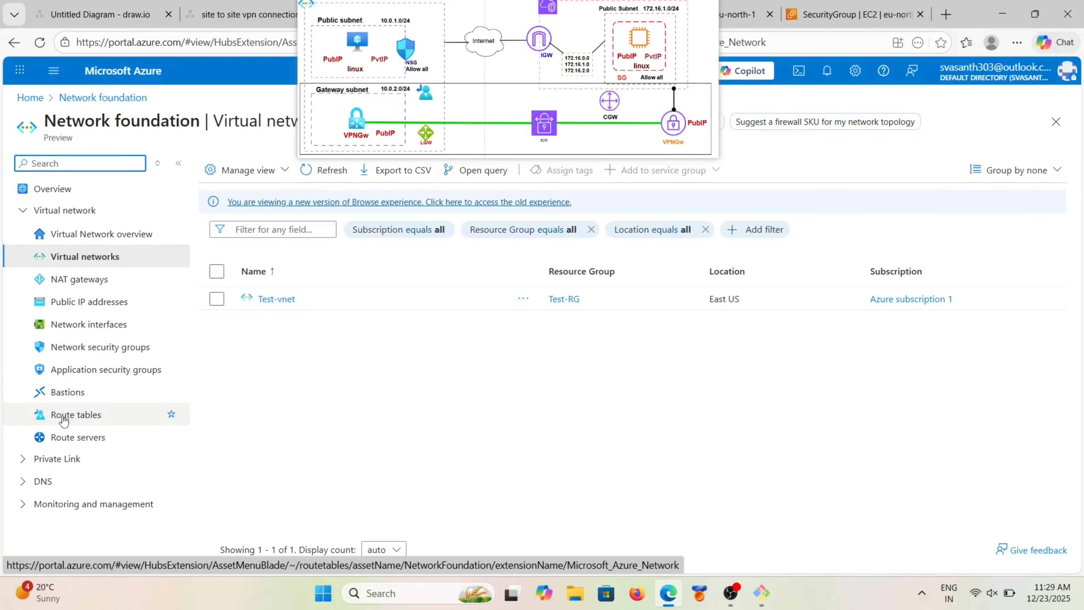
left_click(273, 299)
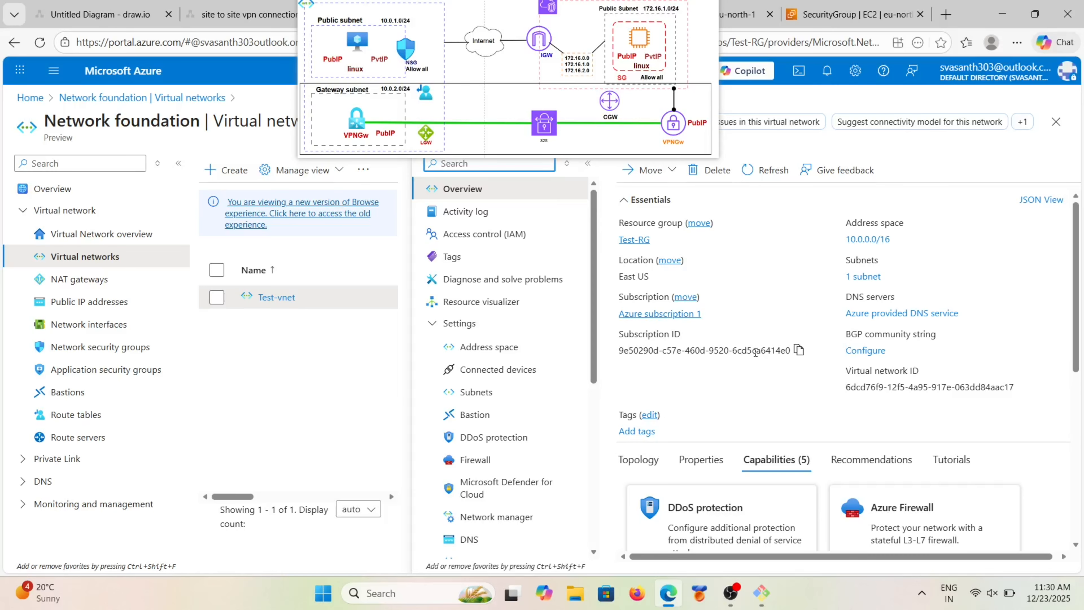
scroll(756, 352, "down", 1)
scroll(755, 352, "up", 1)
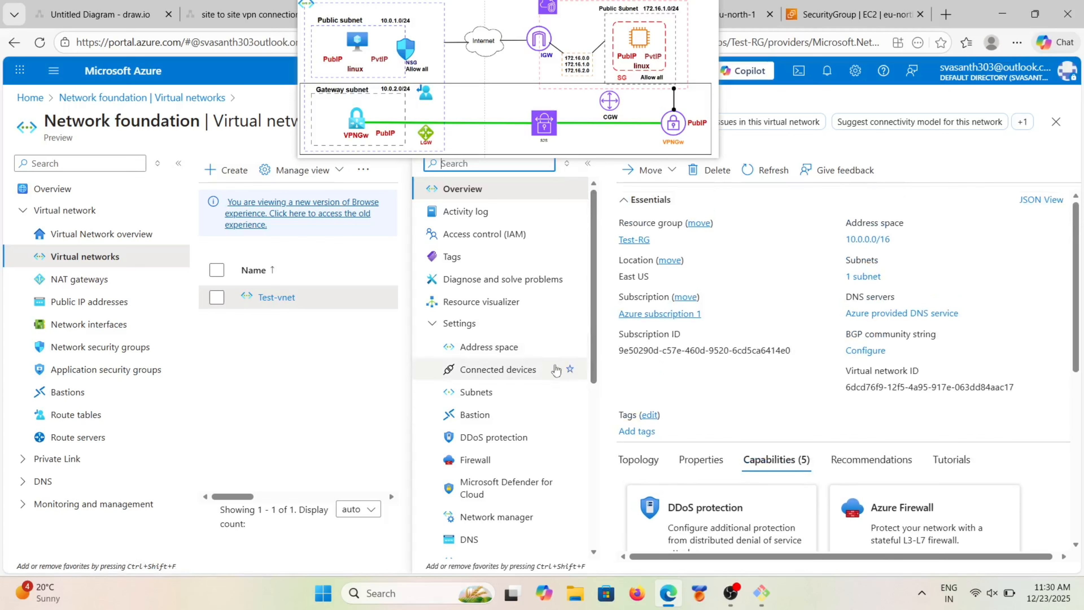
scroll(528, 462, "down", 2)
left_click(495, 321)
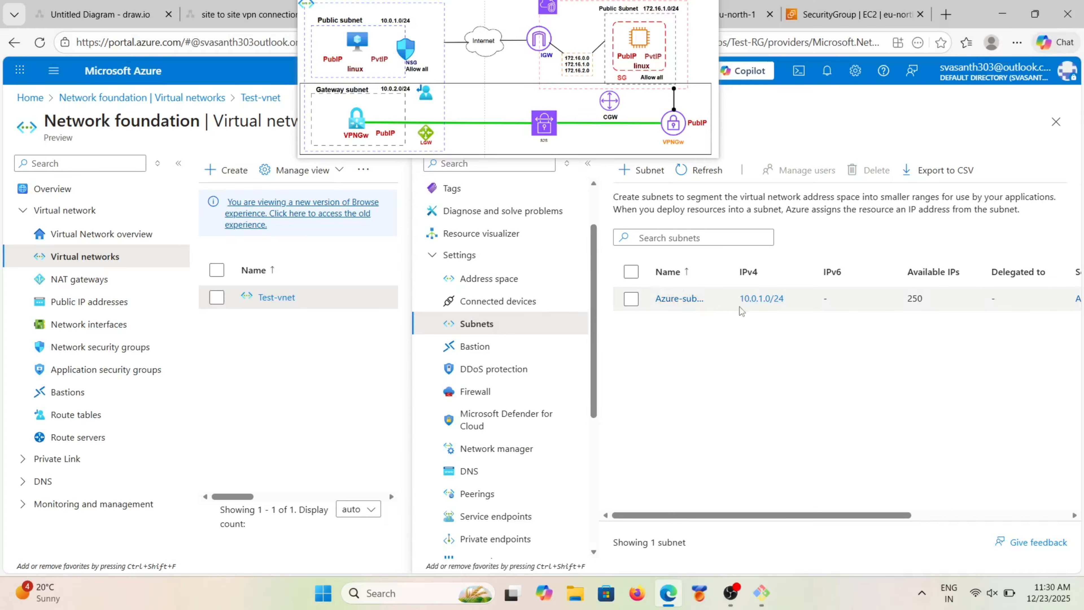
Step: Start a new subnet with the Virtual Network Gateway purpose and set its starting address to 10.0.2.0
left_click(642, 170)
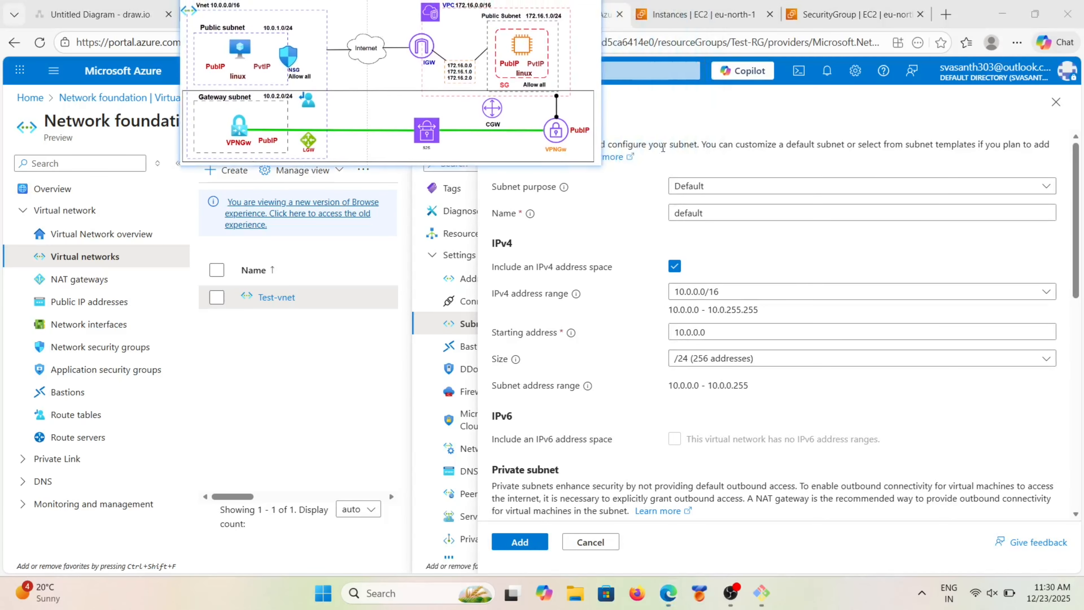
left_click(770, 192)
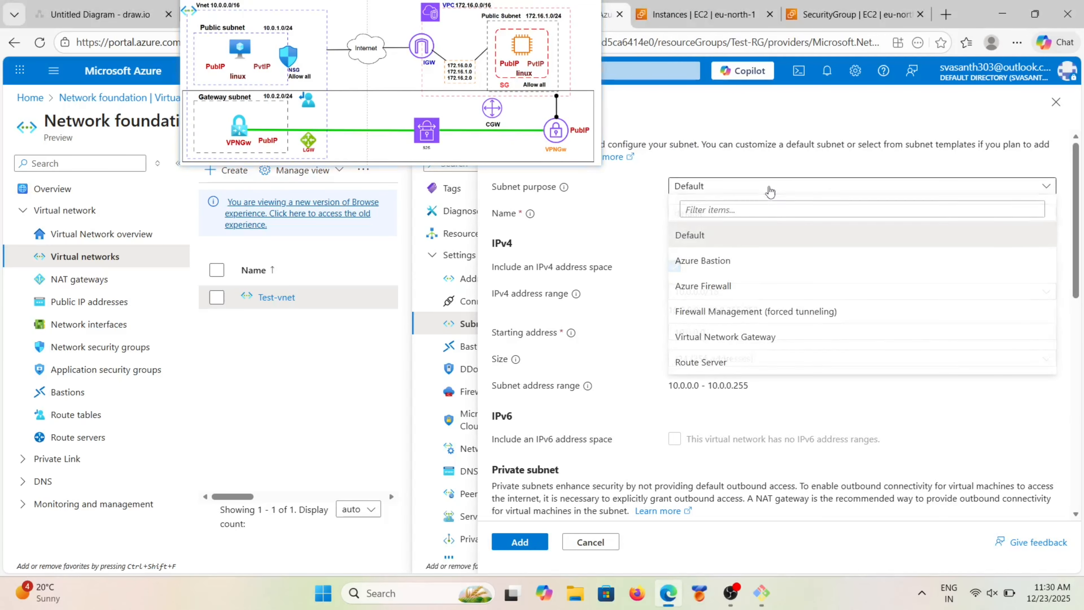
left_click(717, 339)
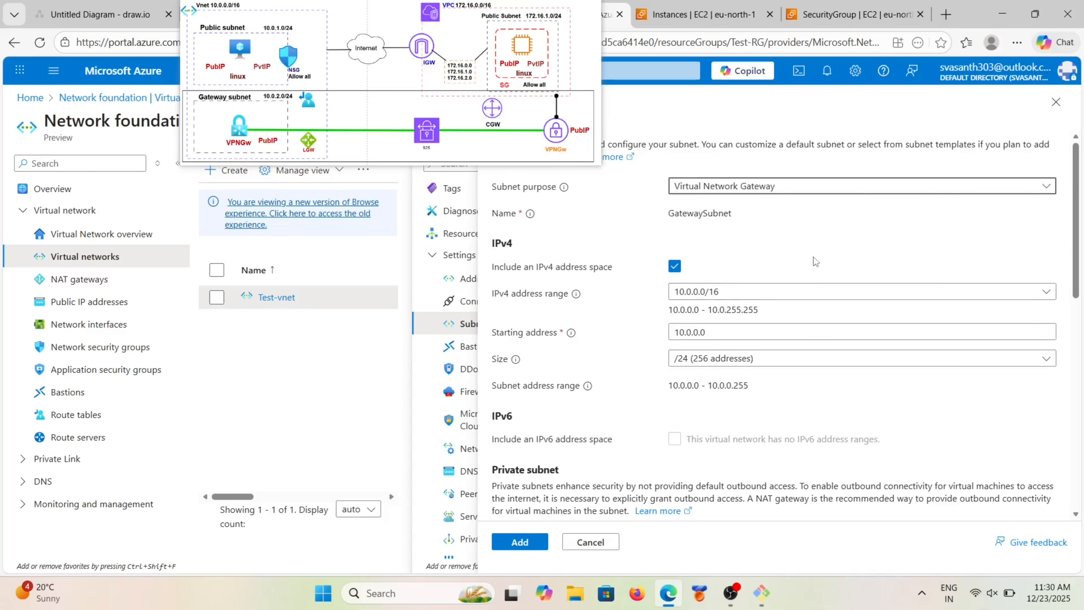
left_click(698, 333)
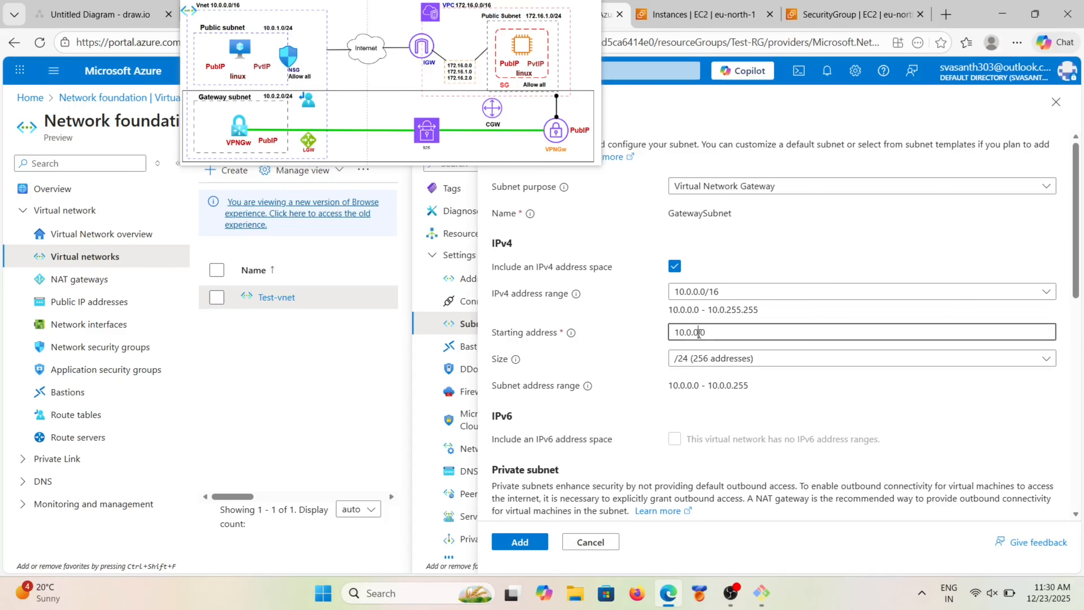
key("BackSpace")
type("2")
Step: Review the remaining subnet options, keep NAT gateway, network security group and route table at None, and add the gateway subnet
scroll(733, 407, "down", 4)
scroll(732, 407, "down", 3)
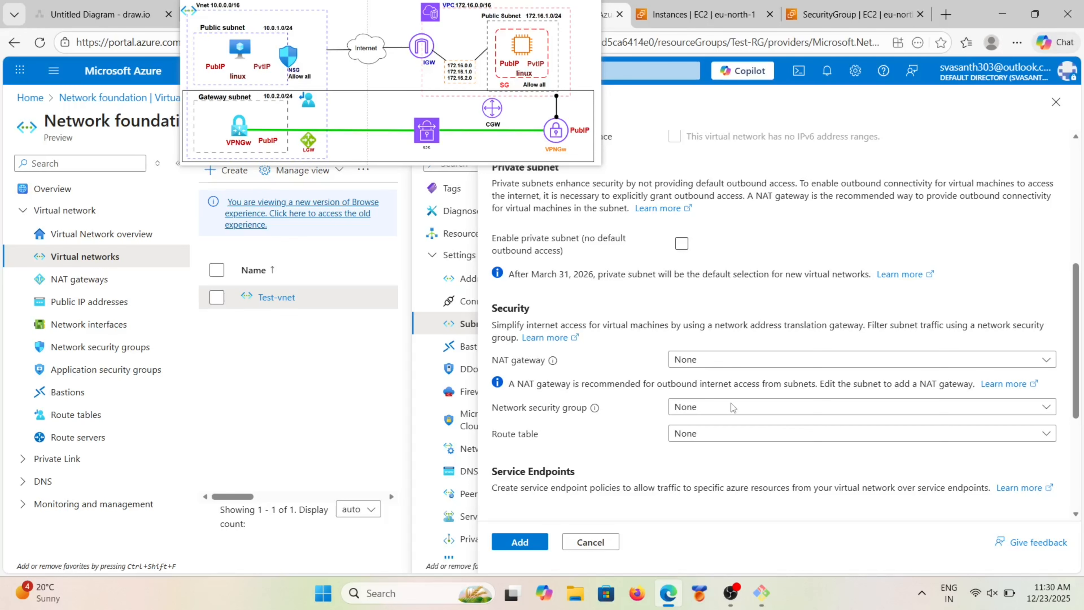
scroll(732, 407, "down", 1)
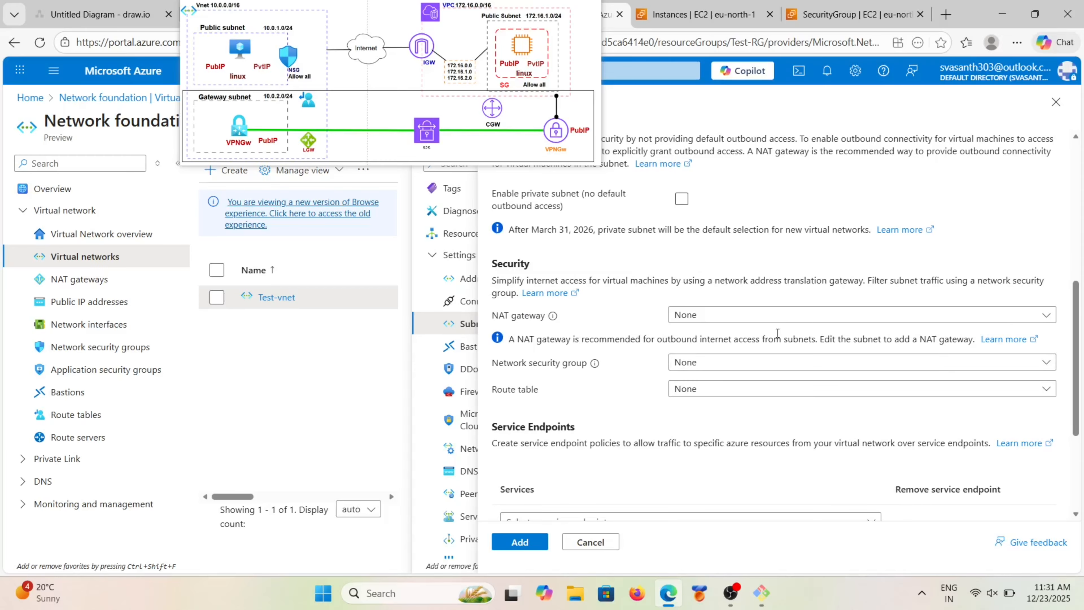
scroll(636, 383, "up", 1)
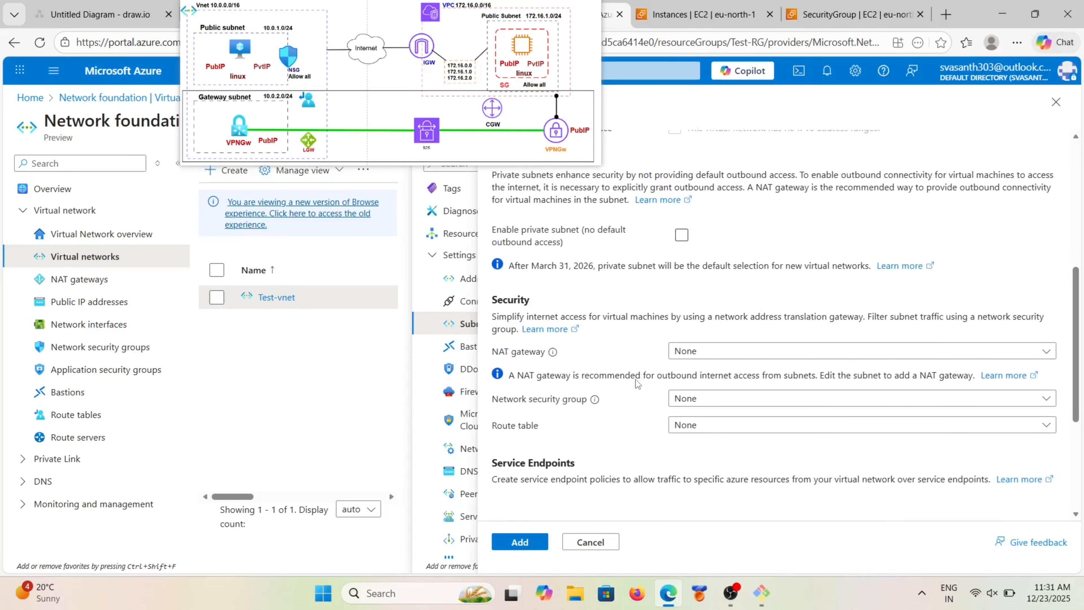
scroll(636, 379, "down", 6)
scroll(635, 380, "up", 8)
scroll(635, 379, "down", 6)
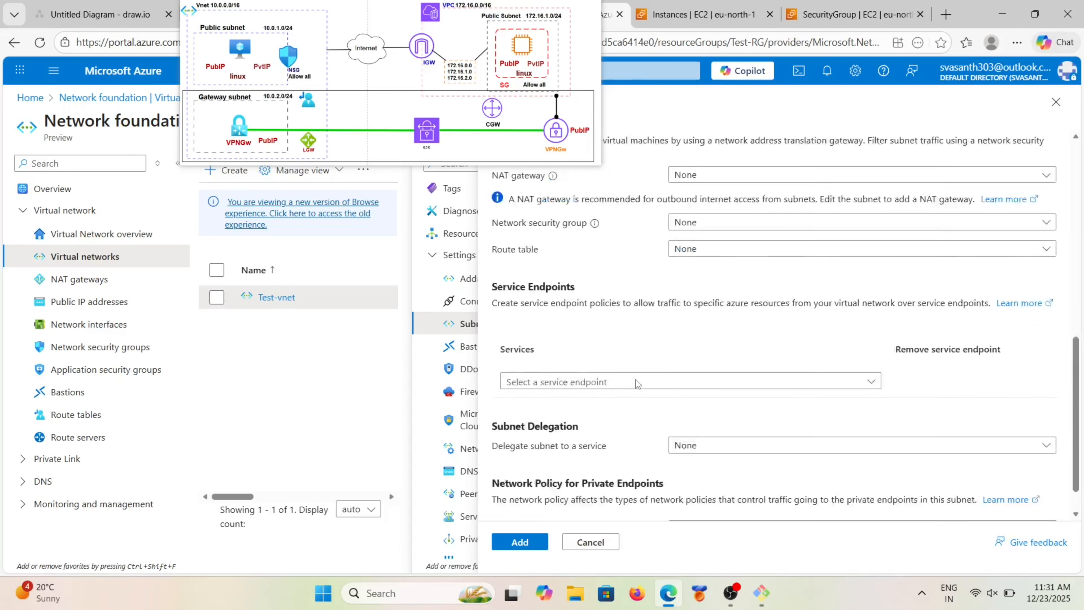
scroll(635, 380, "down", 1)
left_click(519, 541)
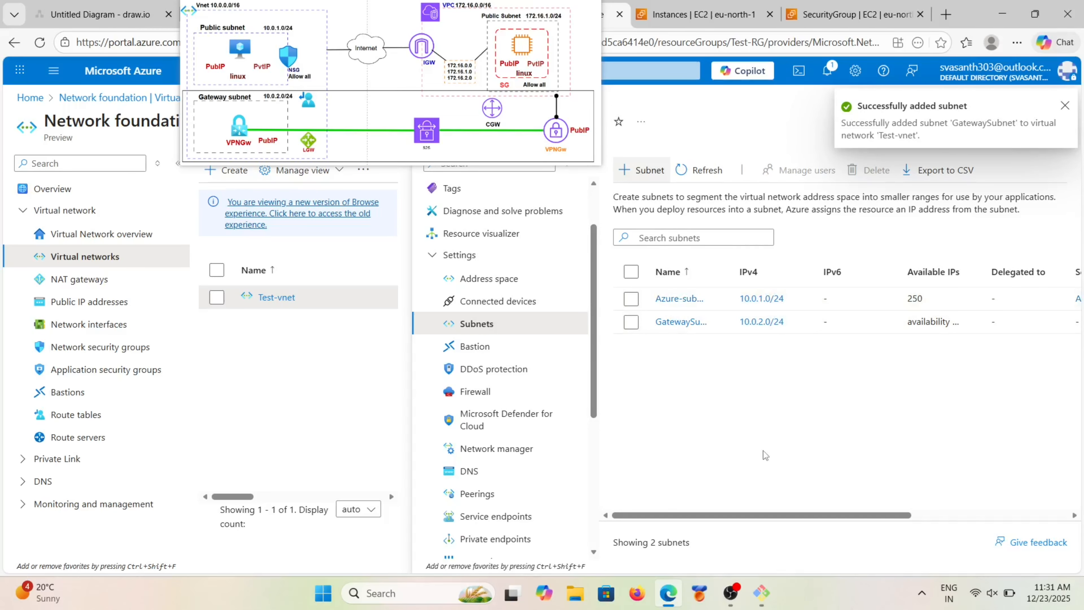
Step: Examine the gateway subnet's entry in the subnet list, refresh the list, and return to the virtual networks overview
left_click_drag(715, 515, 896, 512)
left_click_drag(790, 509, 639, 495)
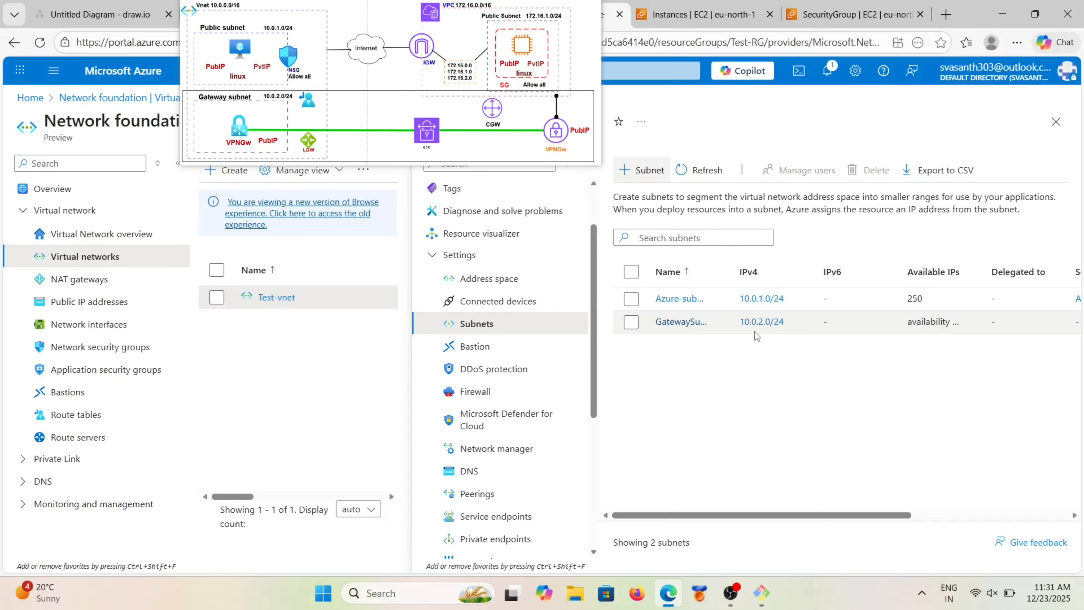
left_click(631, 323)
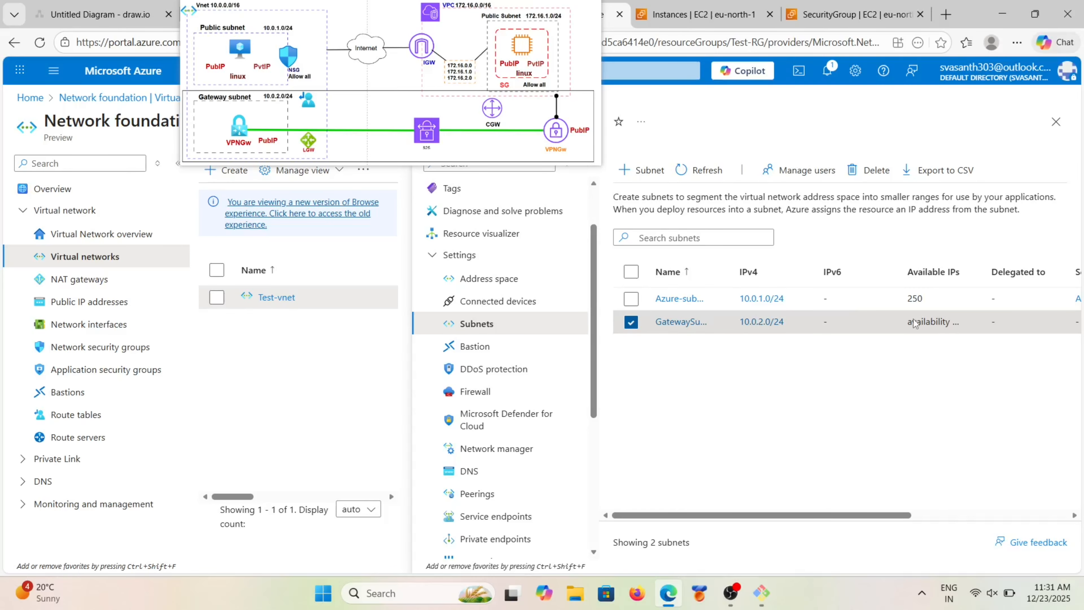
left_click(632, 322)
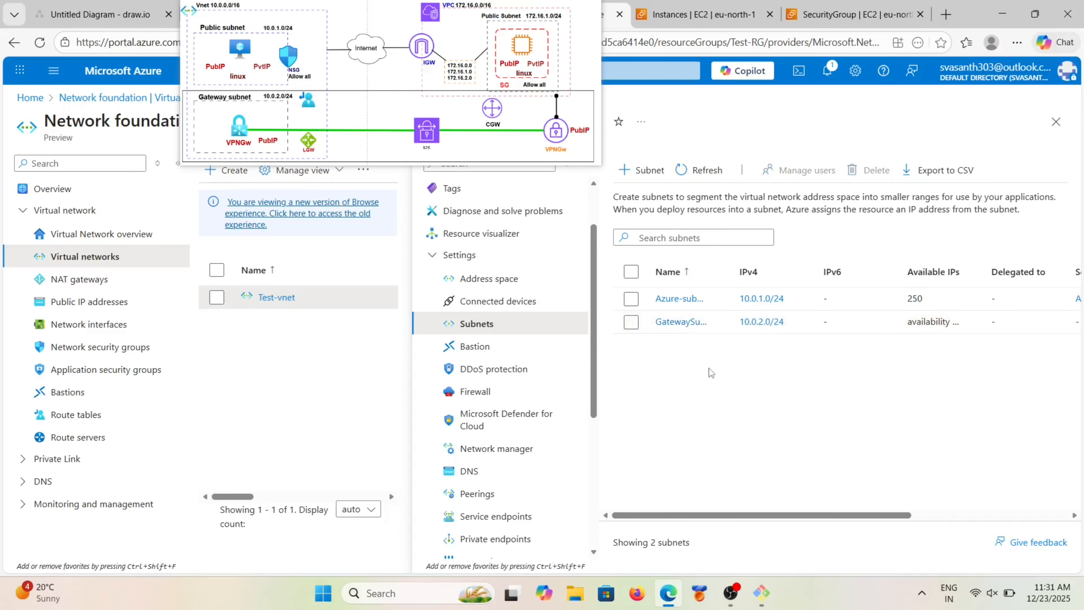
left_click(697, 170)
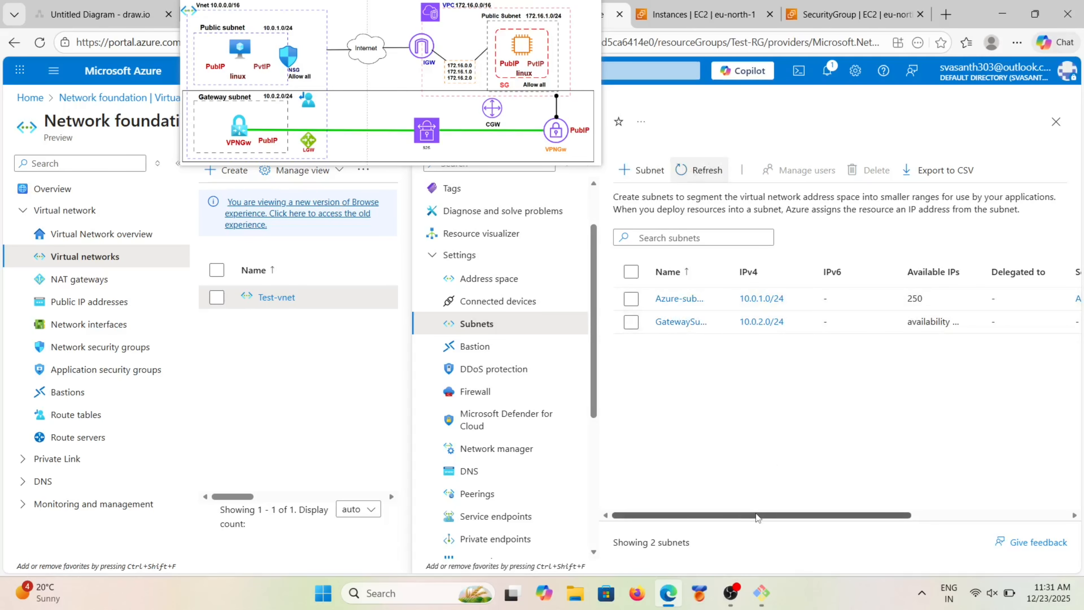
left_click_drag(755, 518, 702, 482)
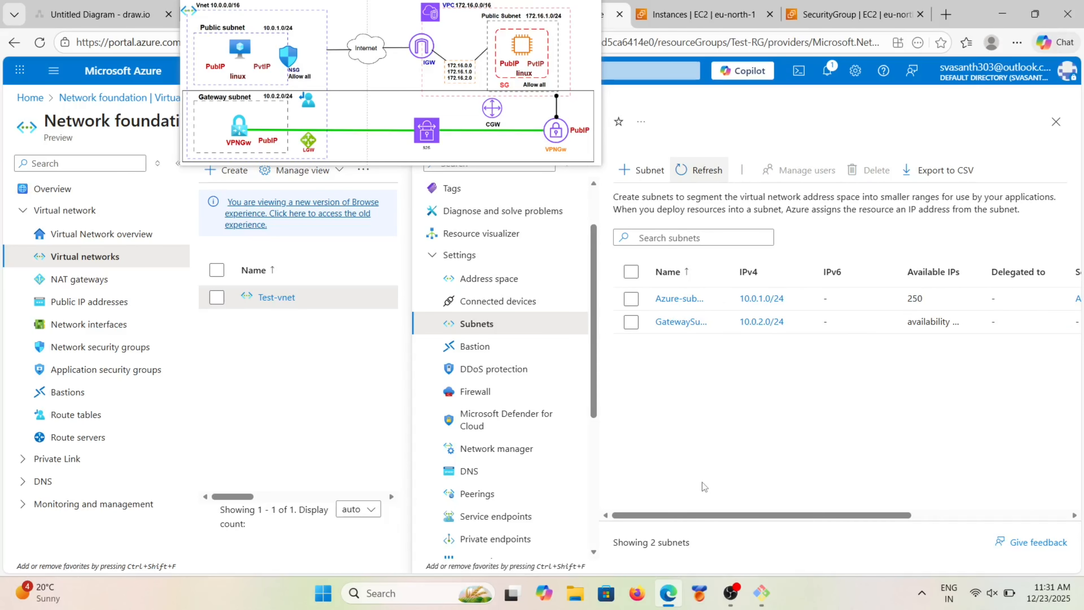
left_click(1055, 122)
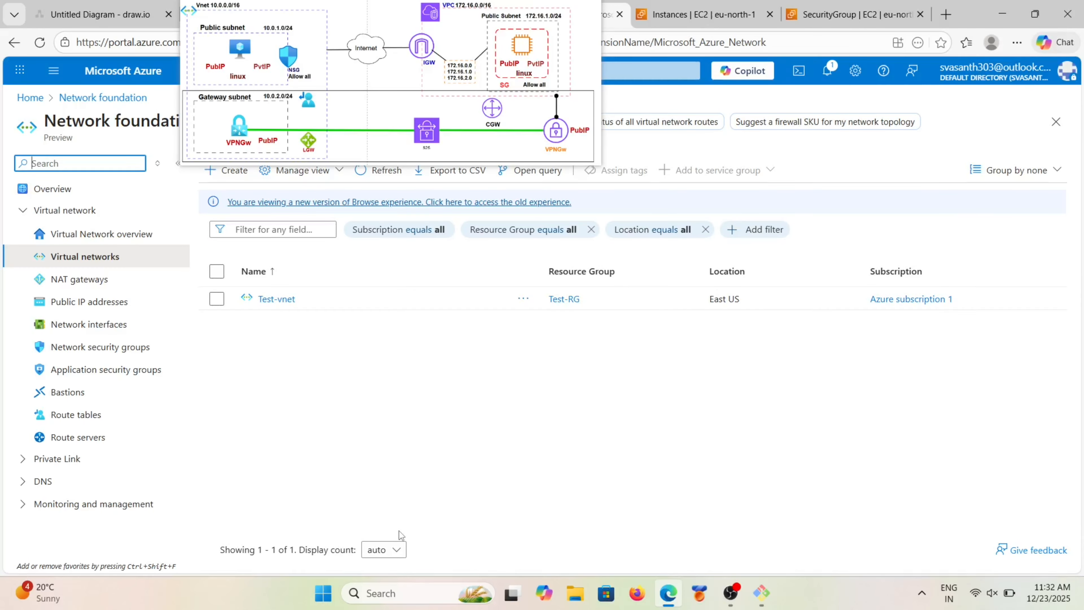
Step: Search the portal for virtual network gateways and open the VPN gateways list
left_click(634, 65)
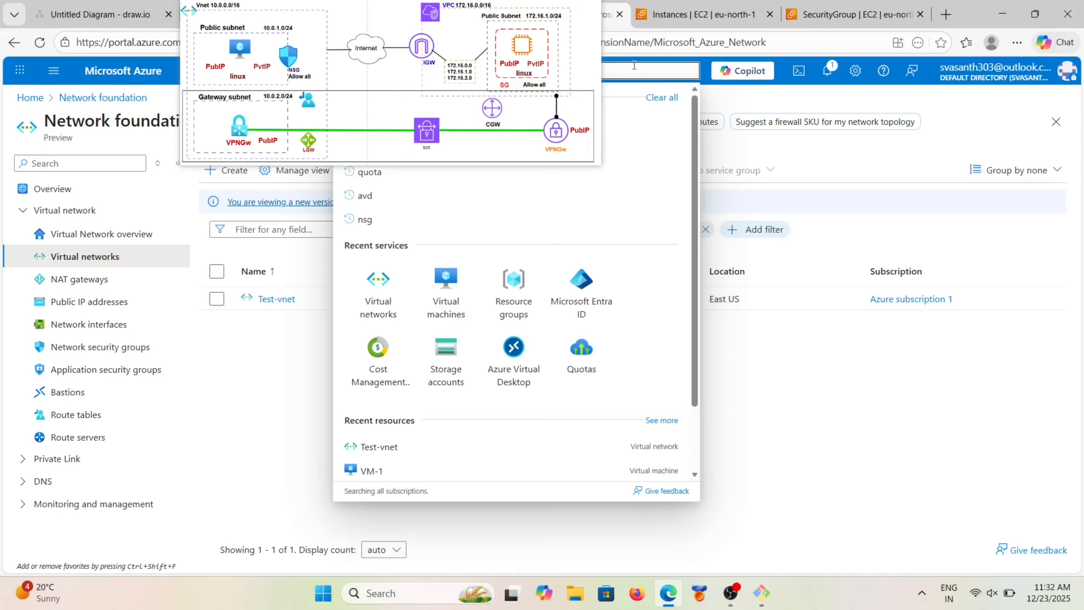
type("virtual")
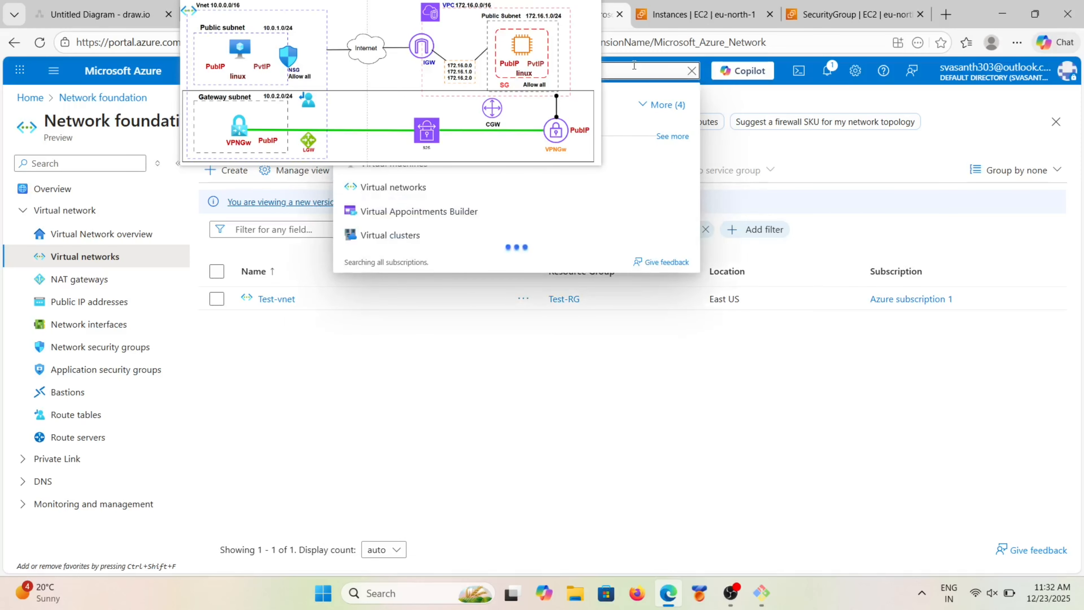
type(" network")
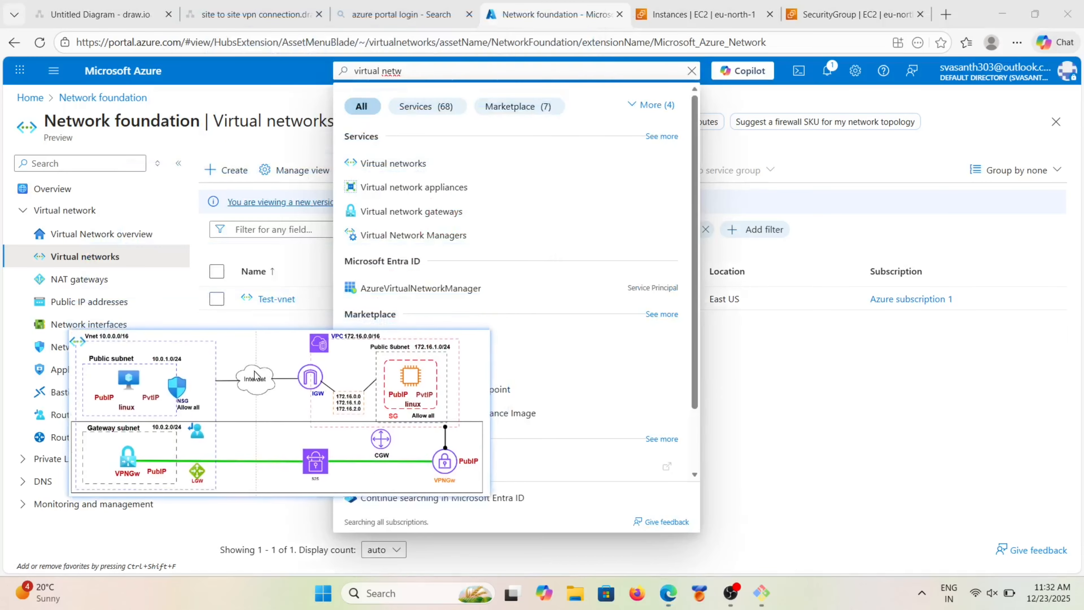
left_click(416, 213)
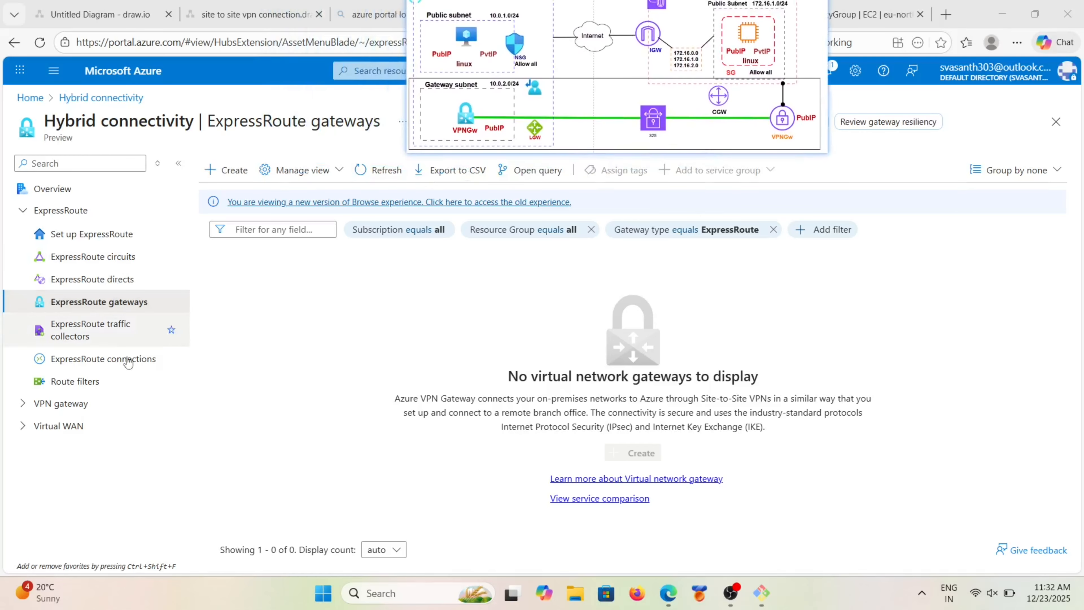
left_click(97, 408)
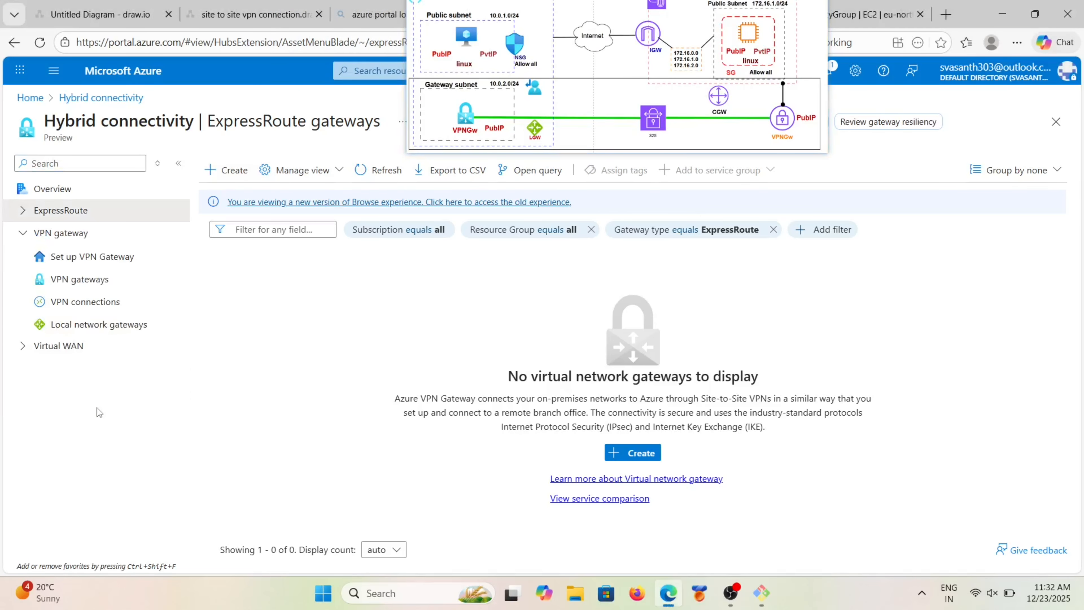
left_click(85, 281)
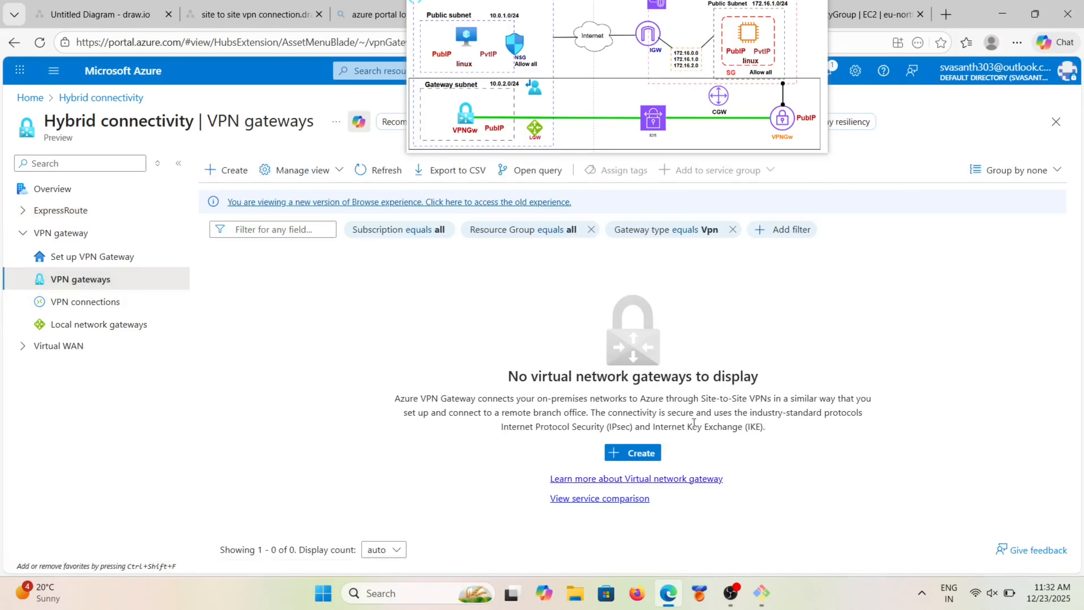
Step: Start creating a virtual network gateway and name it vpn-gateway
left_click(634, 454)
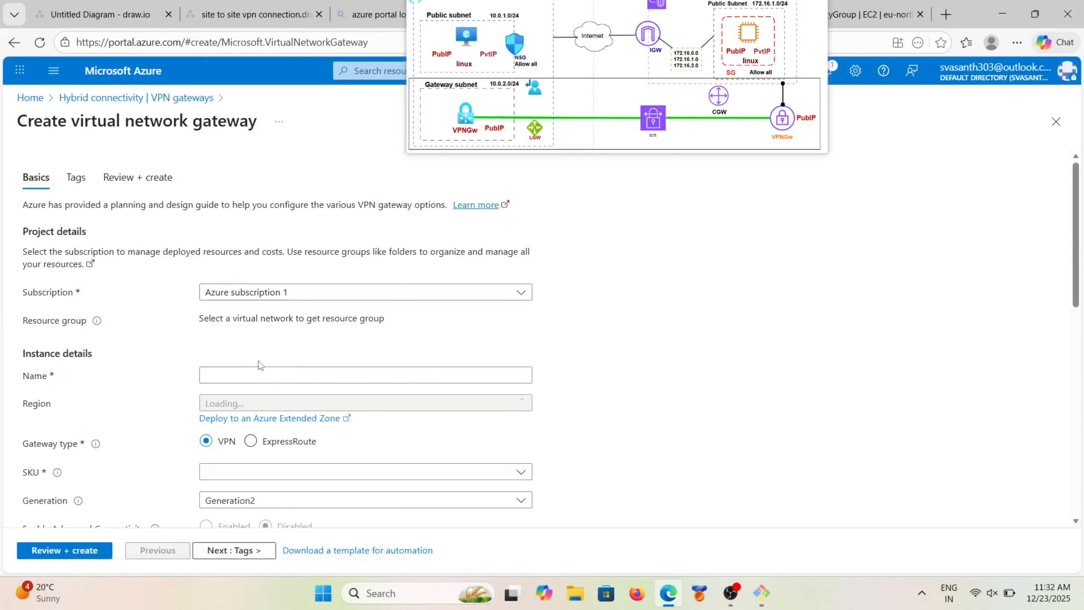
scroll(259, 367, "down", 2)
scroll(259, 367, "up", 2)
left_click(256, 377)
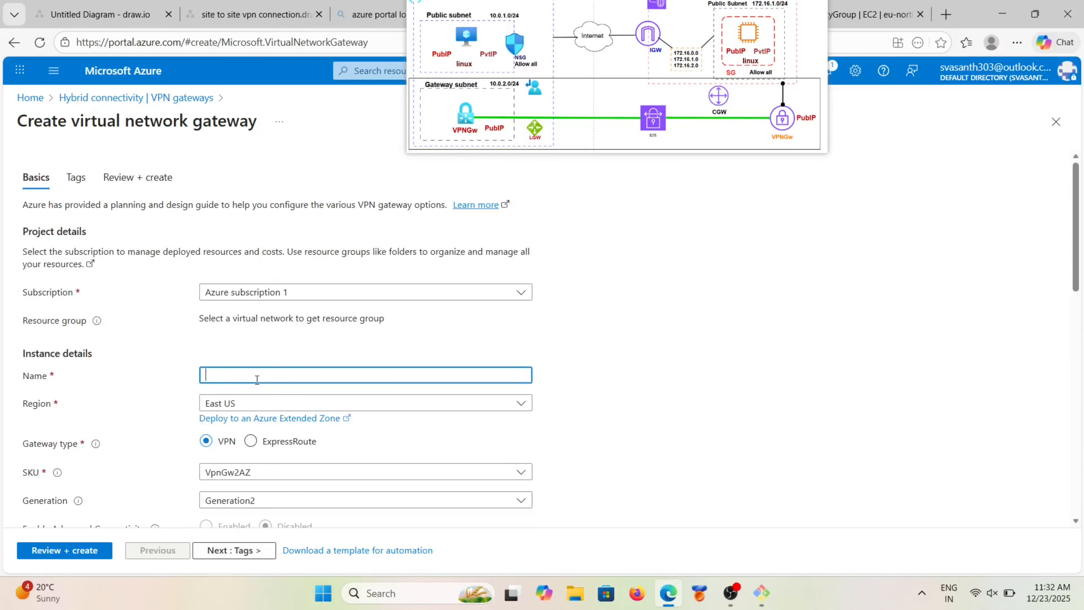
type("vpn-gateway")
Step: Set the gateway's generation to Generation1 and its SKU to VpnGw1AZ
scroll(257, 379, "down", 2)
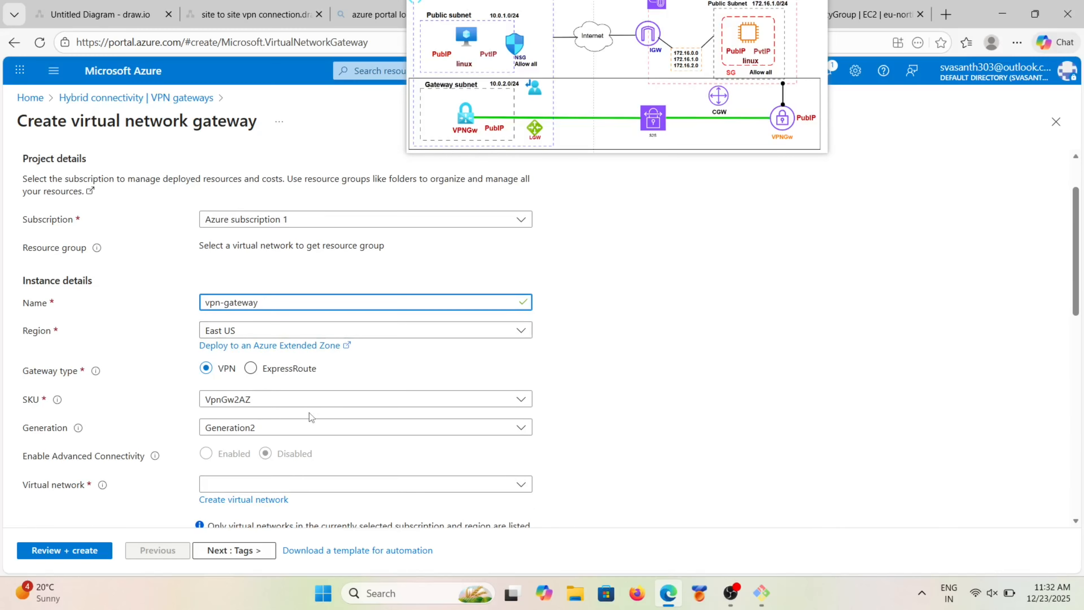
scroll(309, 413, "down", 2)
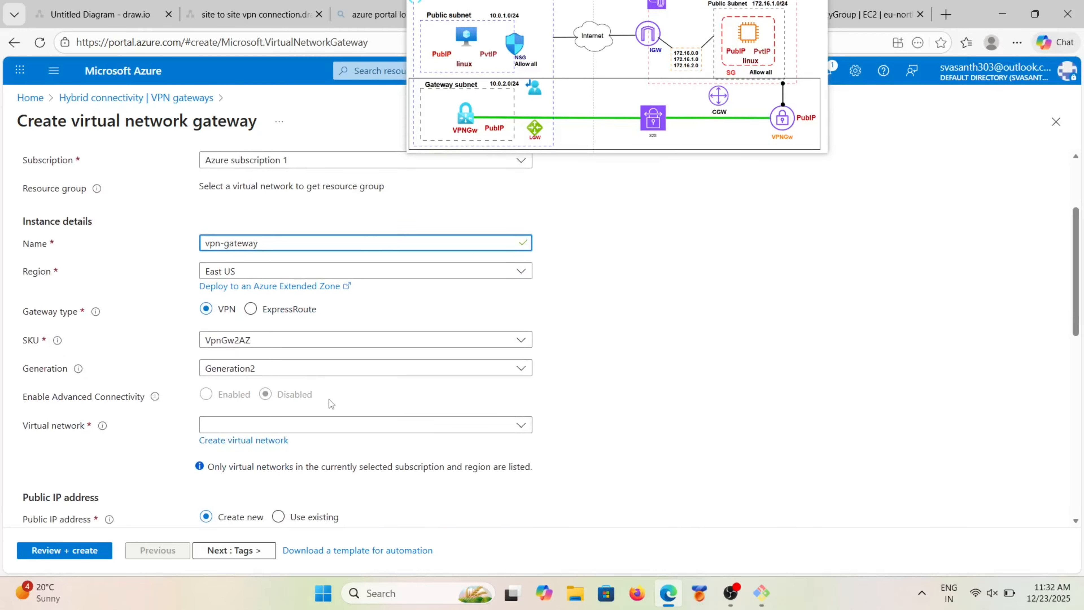
scroll(329, 399, "down", 1)
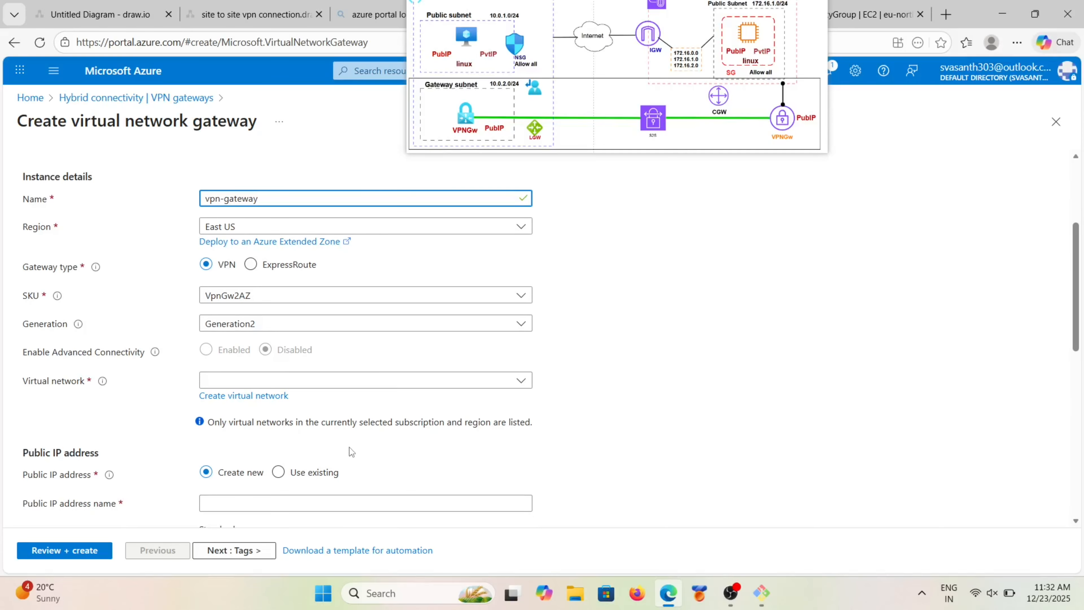
left_click(381, 323)
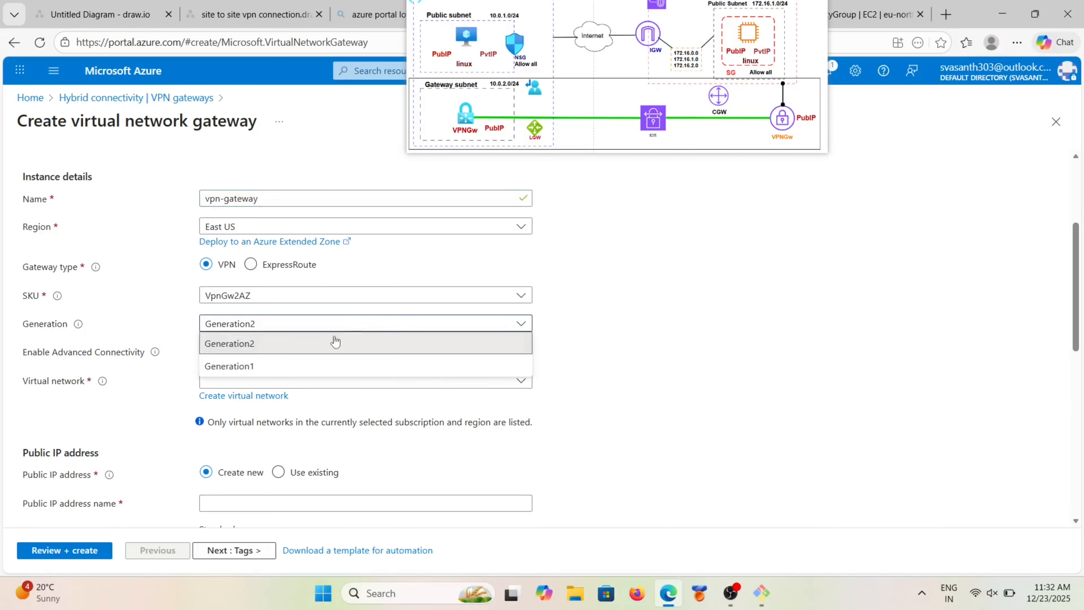
left_click(302, 365)
left_click(362, 296)
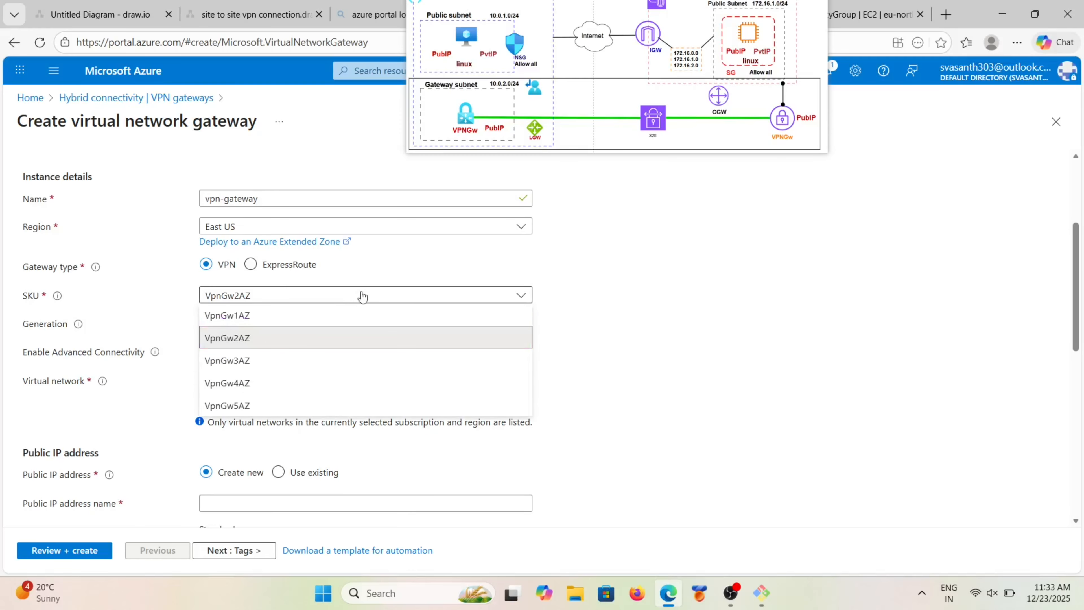
left_click(278, 318)
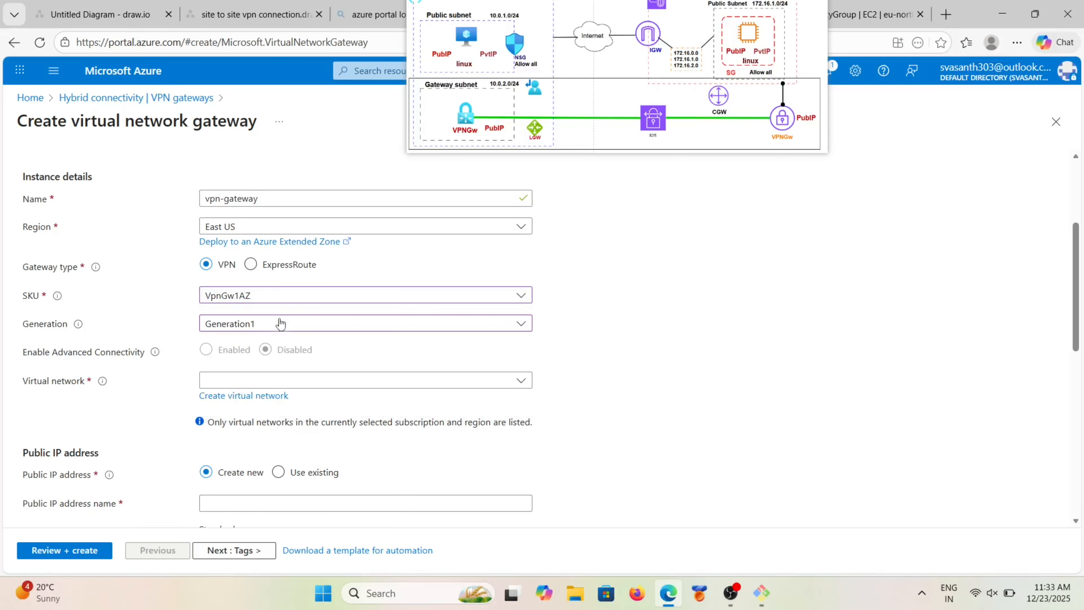
Step: Assign Test-vnet as the gateway's virtual network and check the subnet it uses
scroll(280, 323, "down", 2)
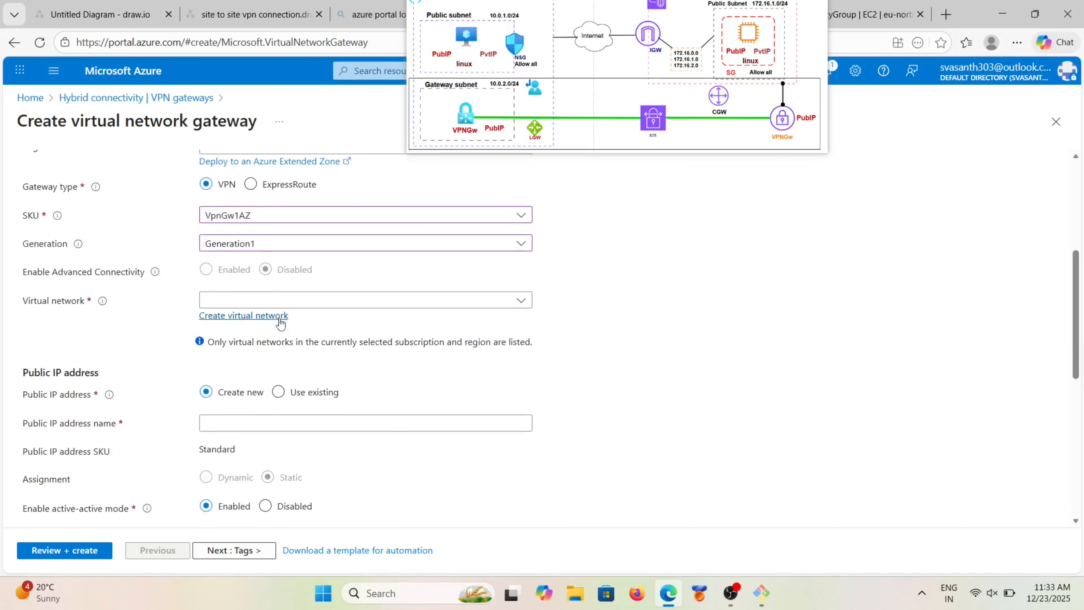
left_click(393, 308)
left_click(283, 370)
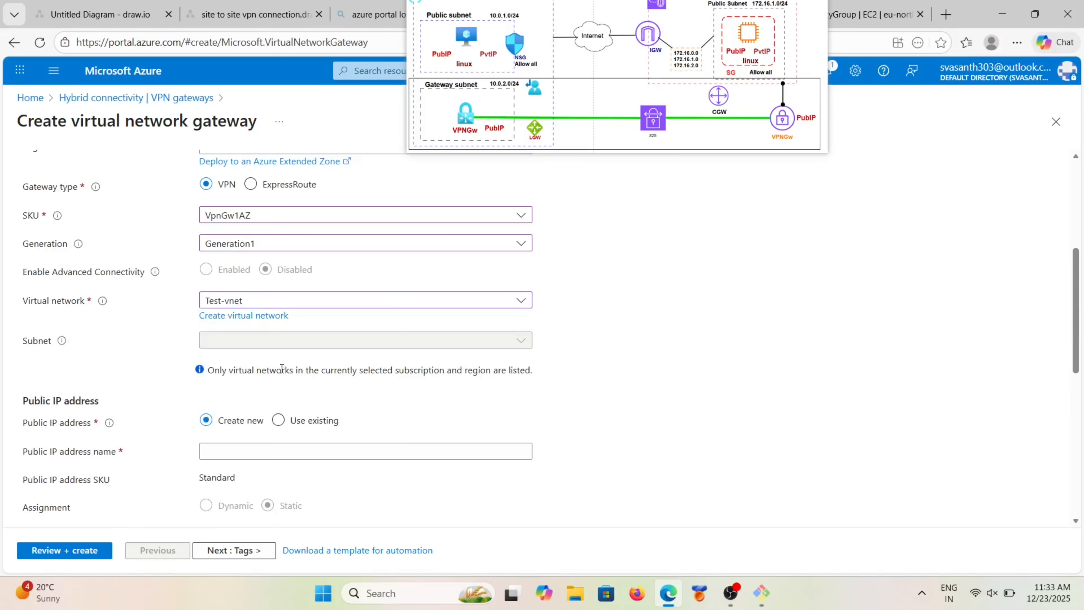
scroll(282, 368, "down", 2)
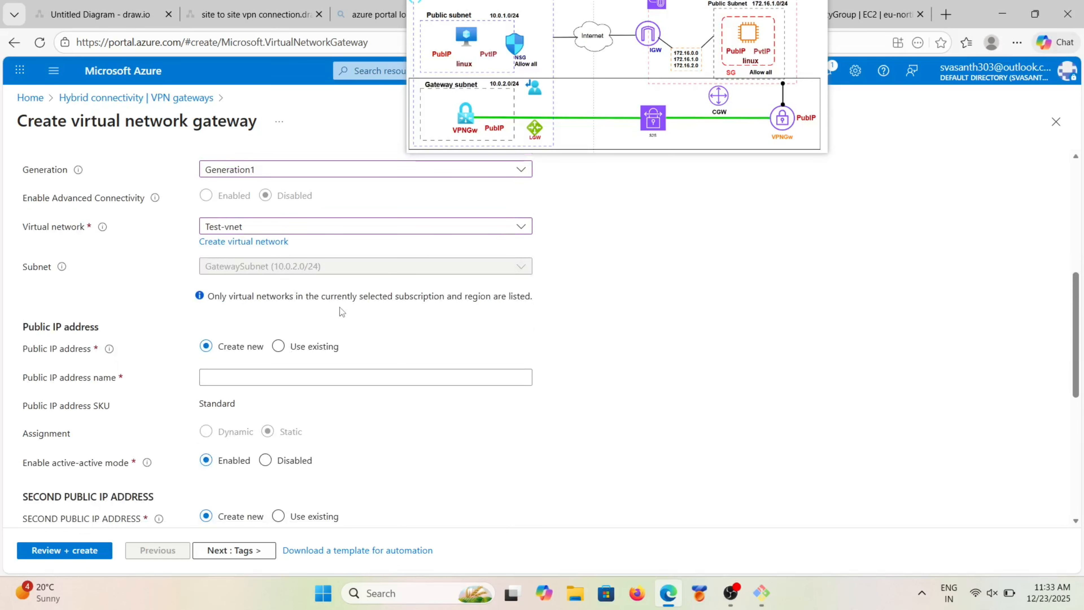
scroll(342, 311, "down", 1)
scroll(259, 240, "up", 1)
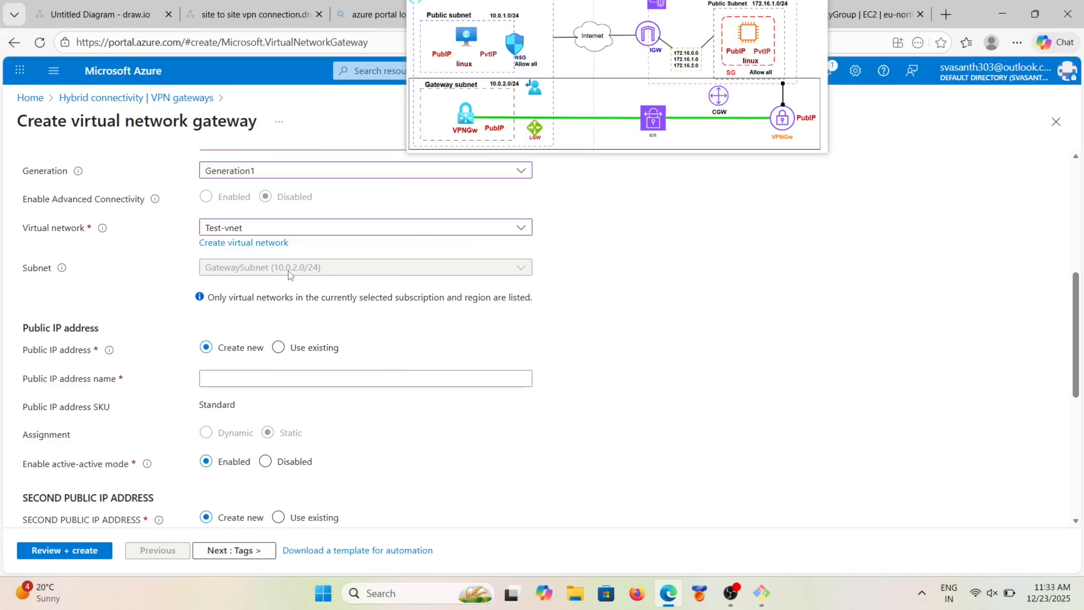
Step: Name the gateway's new public IP address vpn-ip-azure
scroll(291, 273, "down", 1)
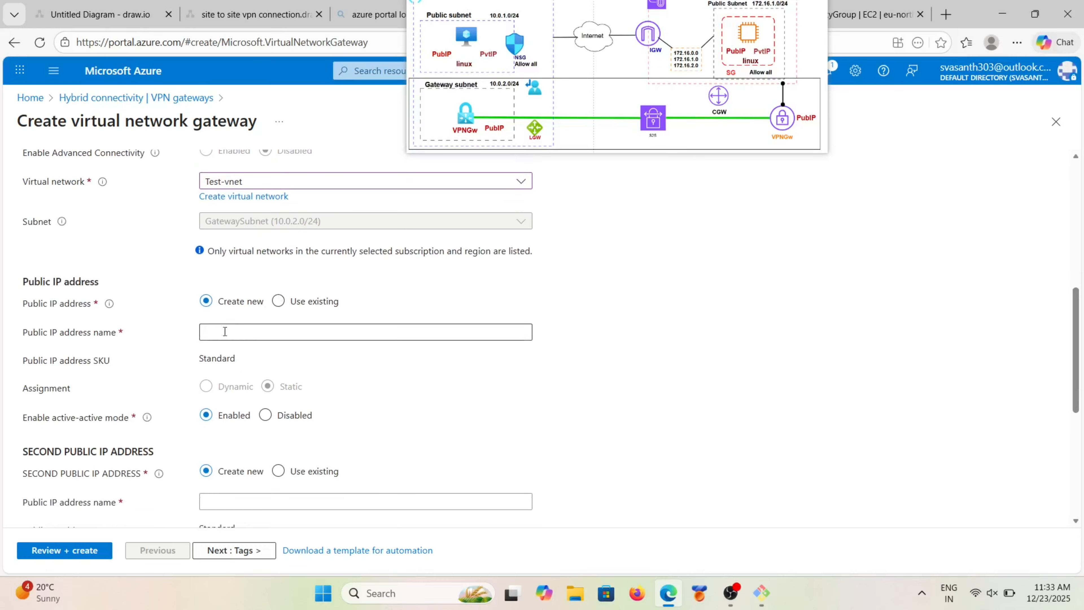
left_click(254, 334)
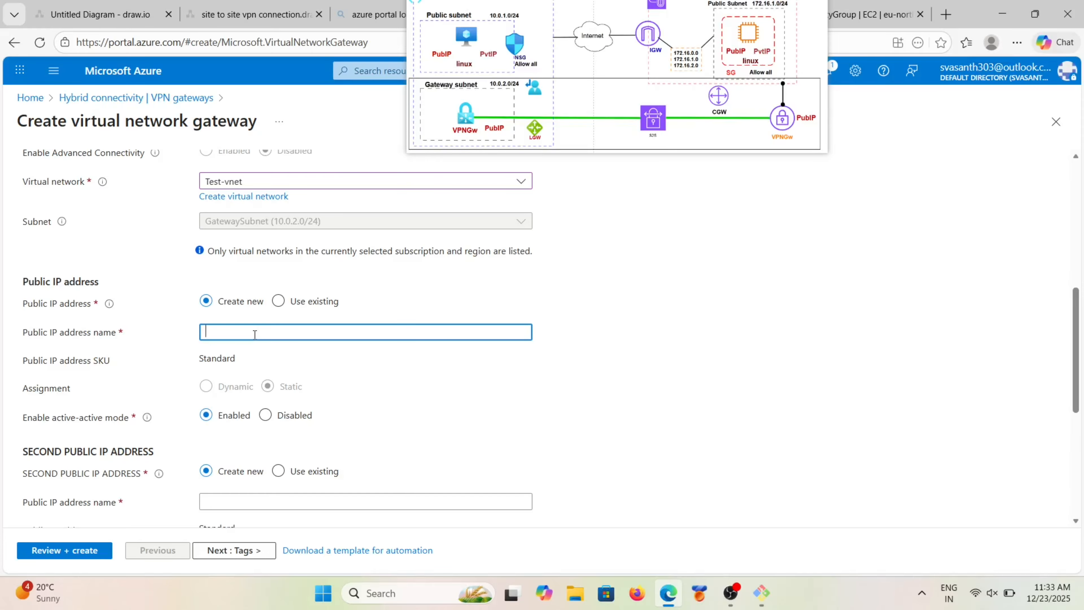
type("vpn -ip-azure")
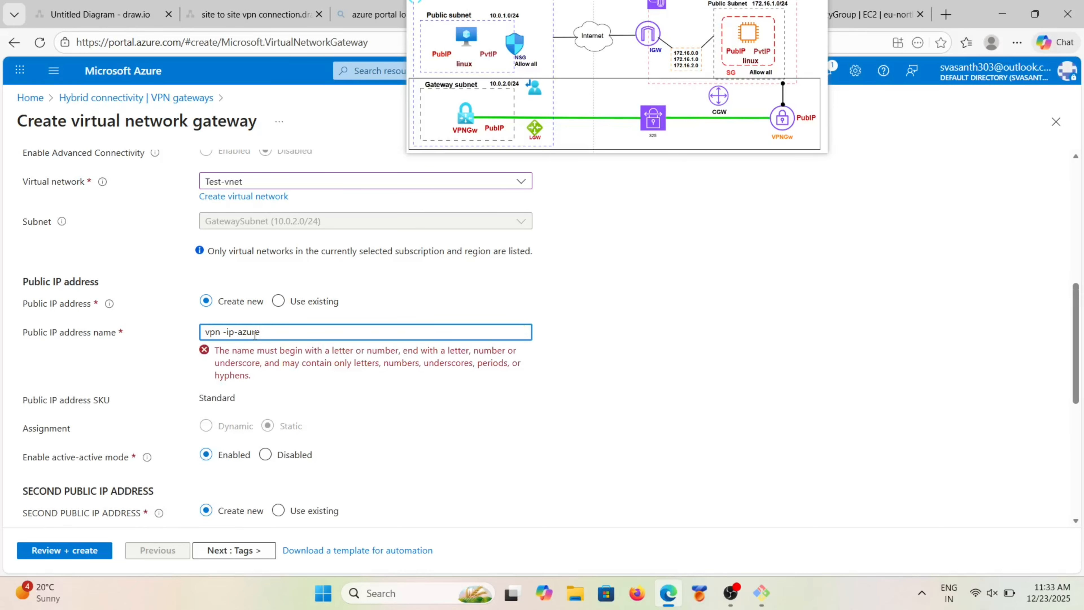
scroll(255, 334, "down", 2)
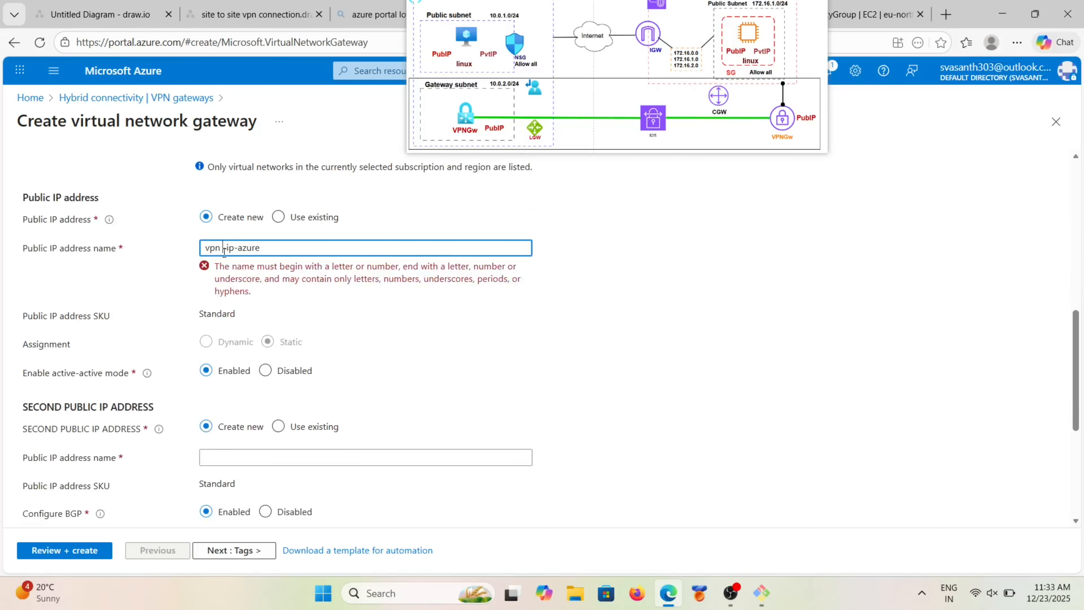
key("BackSpace")
scroll(261, 297, "down", 1)
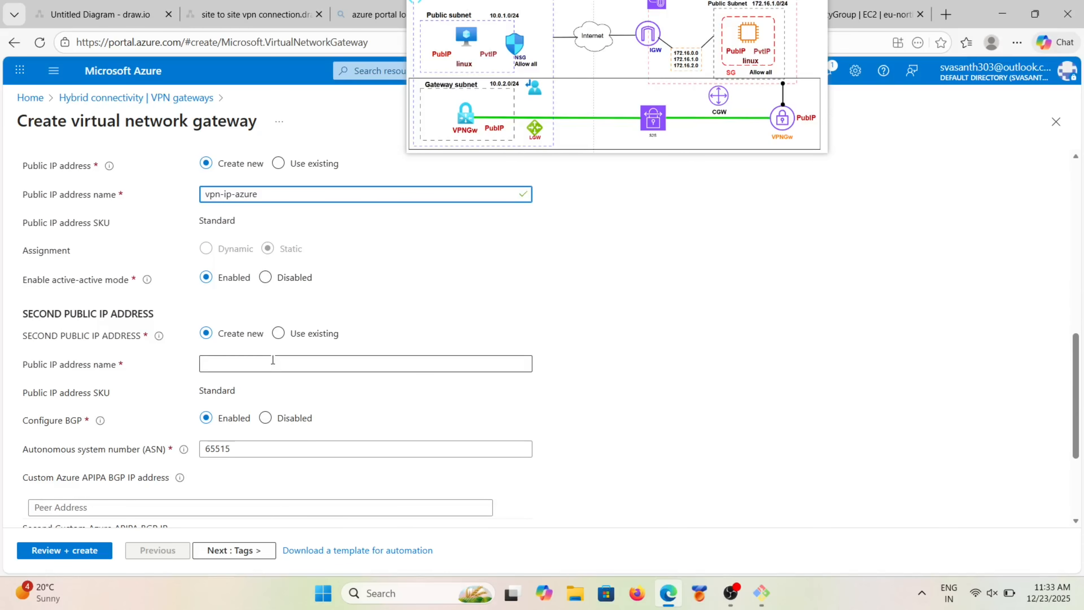
Step: Disable active-active mode and BGP for the gateway
scroll(273, 360, "down", 1)
left_click(266, 238)
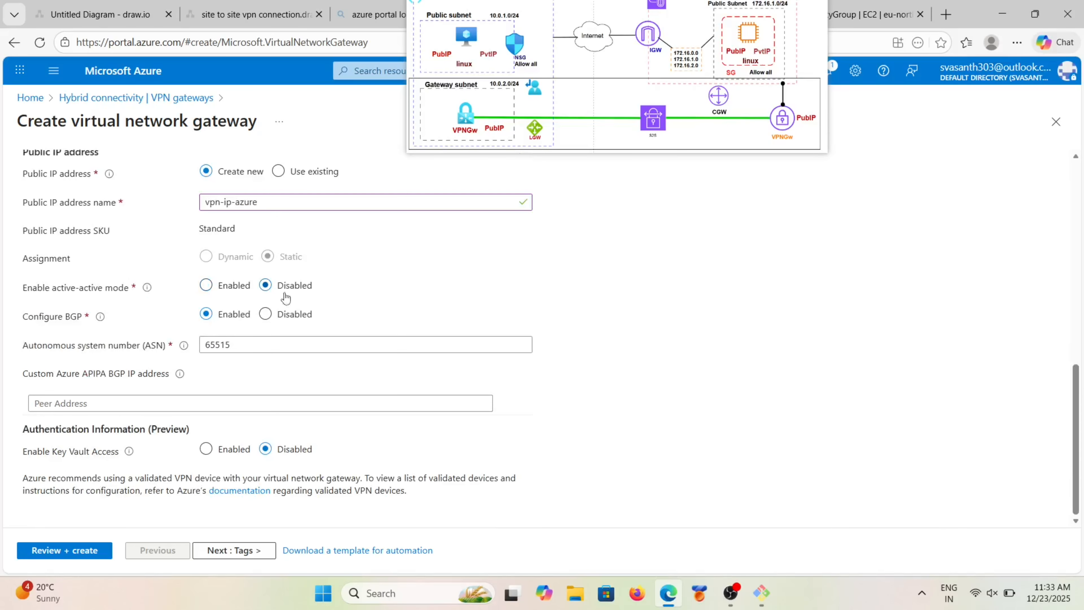
left_click(266, 314)
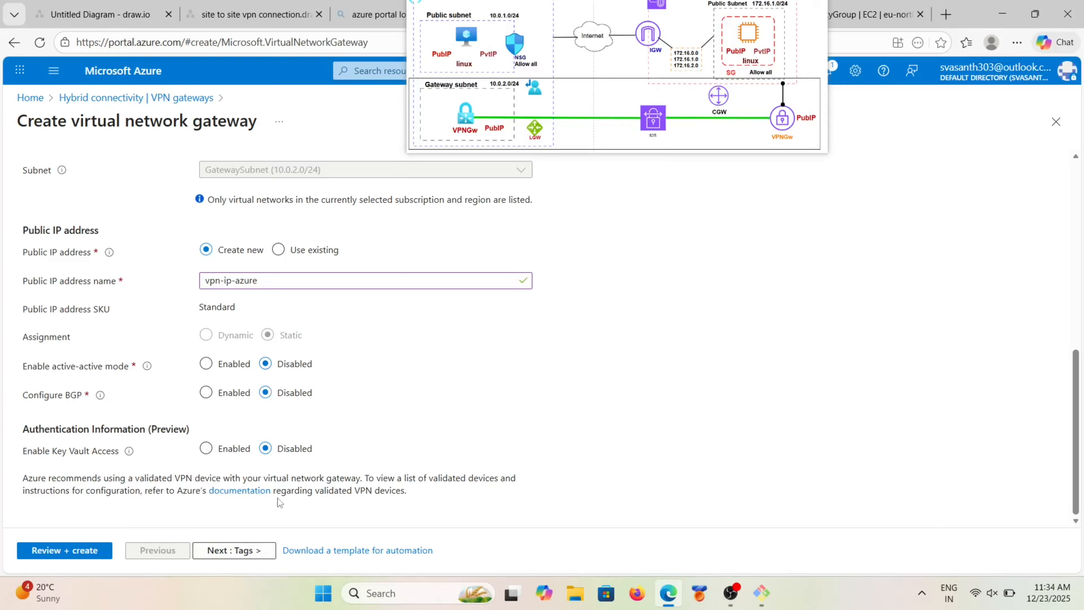
Step: Create the VPN gateway after reviewing its settings, and open the portal notifications to follow the deployment
scroll(330, 436, "up", 5)
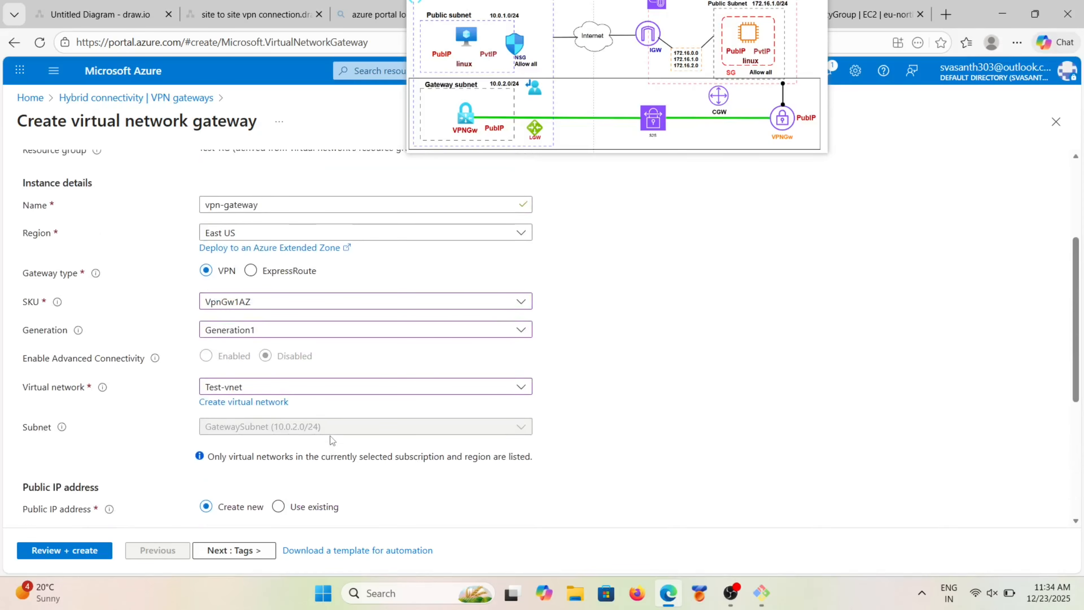
left_click(59, 551)
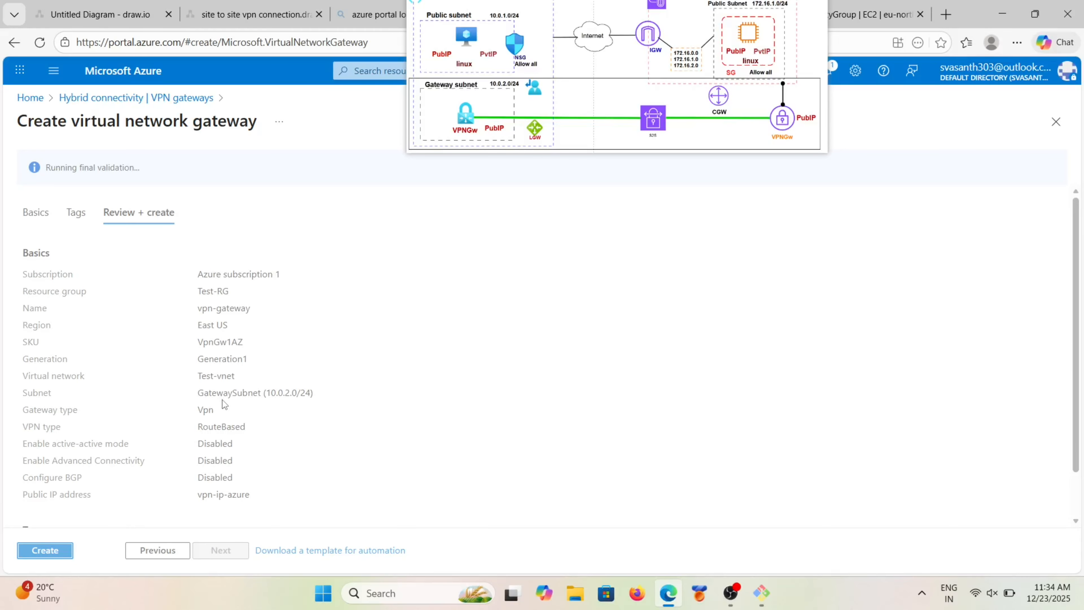
scroll(221, 400, "down", 2)
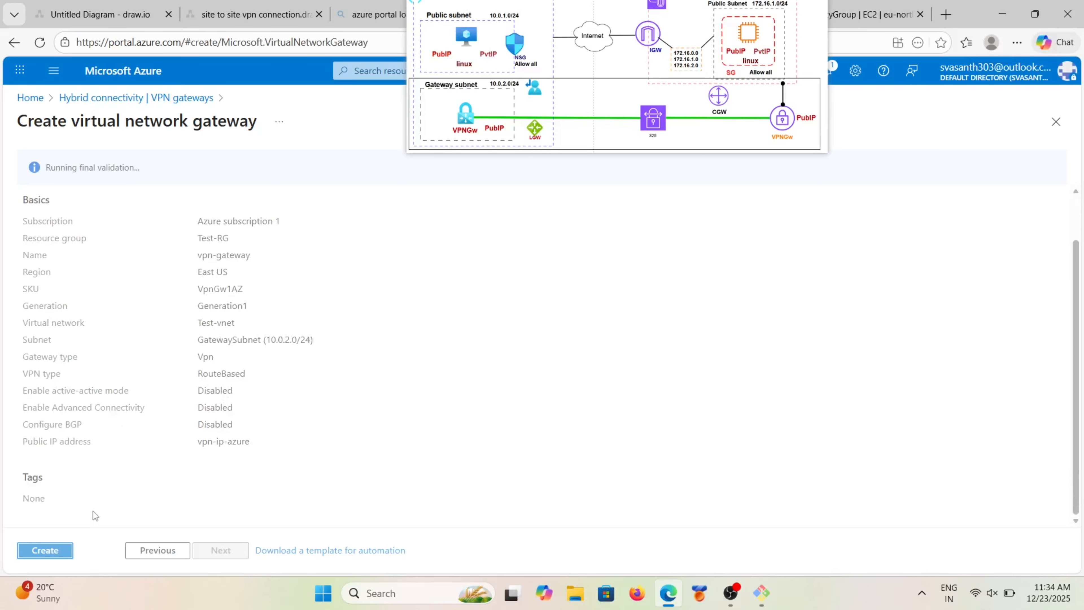
left_click(48, 549)
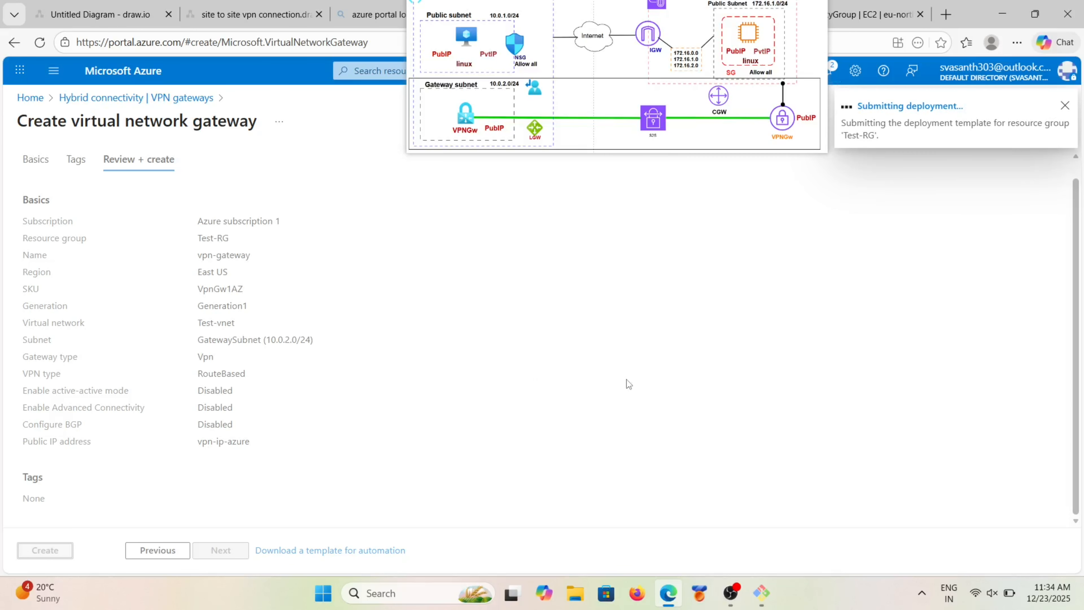
left_click_drag(608, 38, 482, 53)
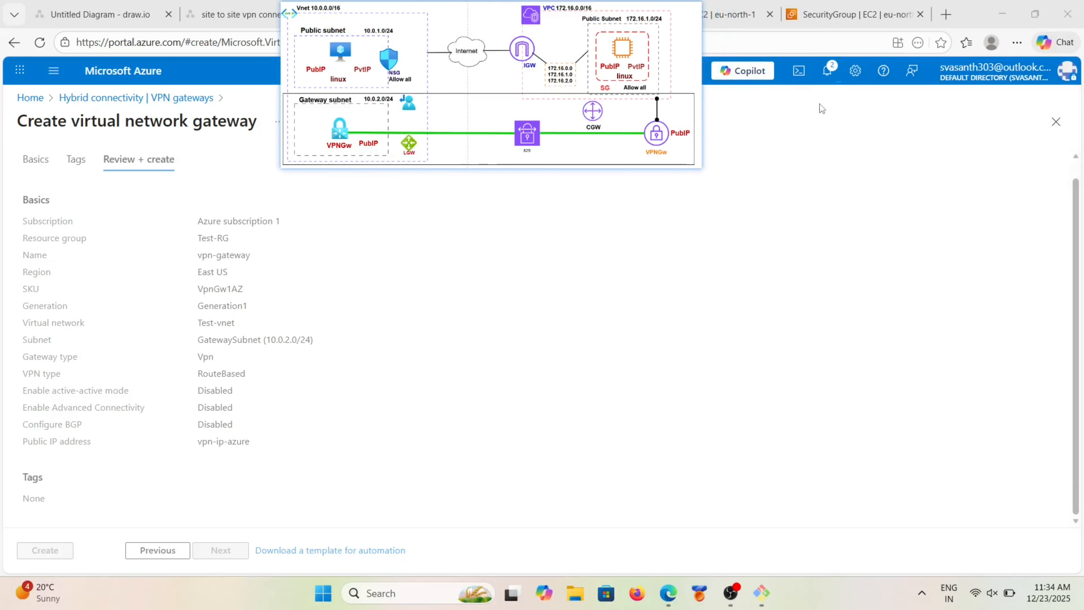
left_click(826, 76)
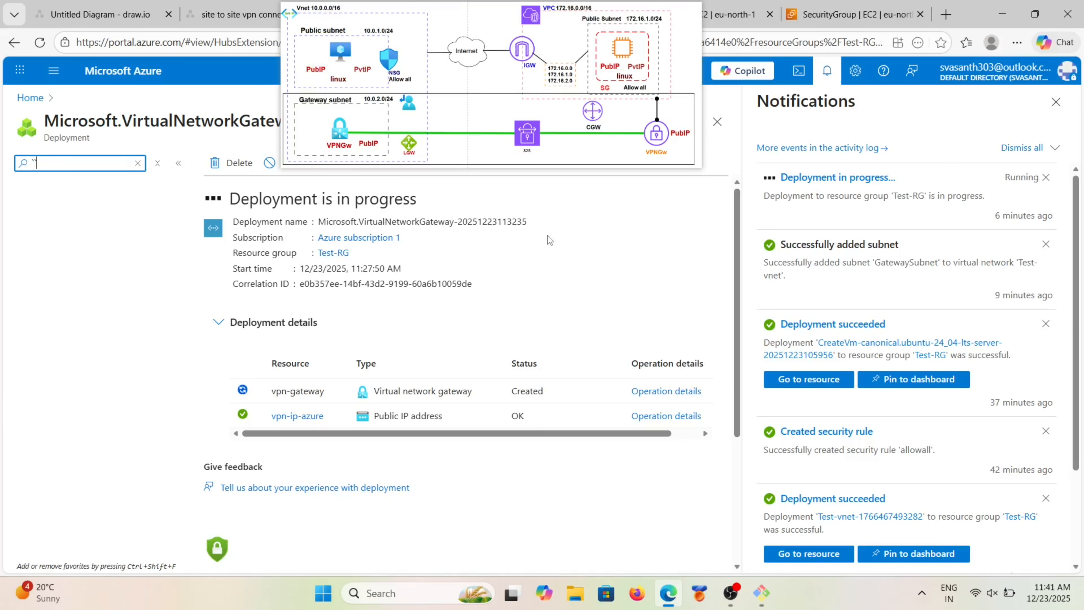
Step: Switch to the VM-1 terminal and begin a ping command at the prompt
left_click(763, 593)
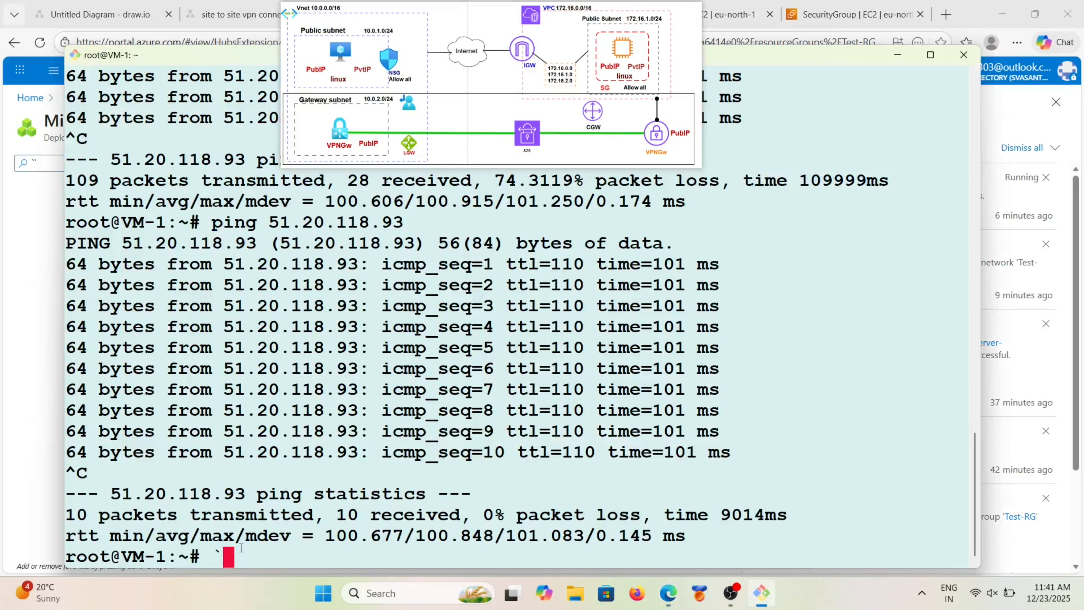
key("BackSpace")
type("ping")
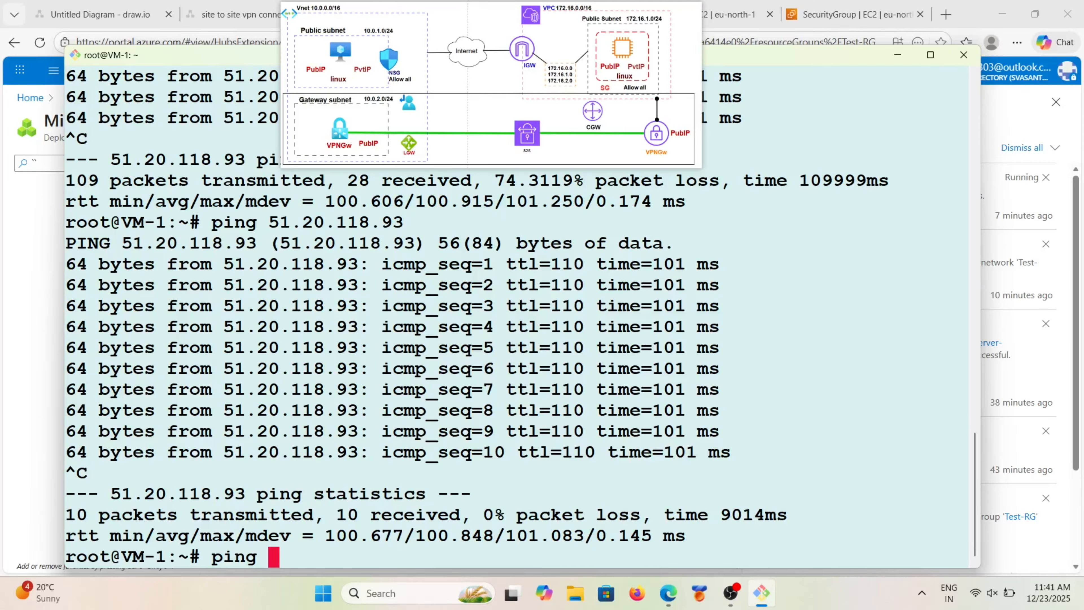
Step: Switch to the AWS EC2 console and copy the private IPv4 address of the AWS-LINUX-1 instance
left_click(831, 15)
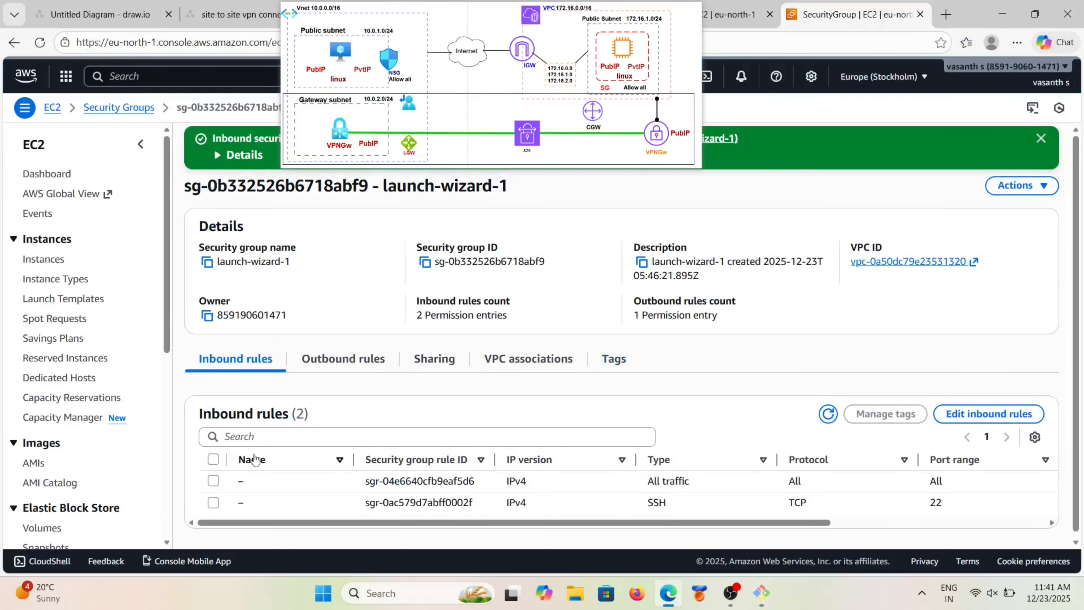
left_click(61, 175)
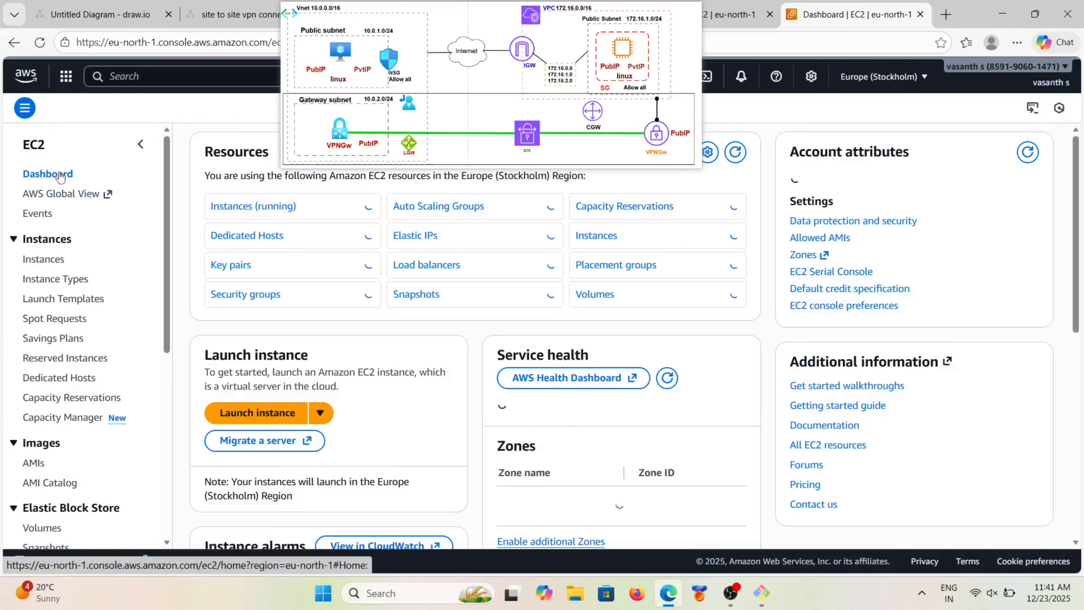
left_click(612, 237)
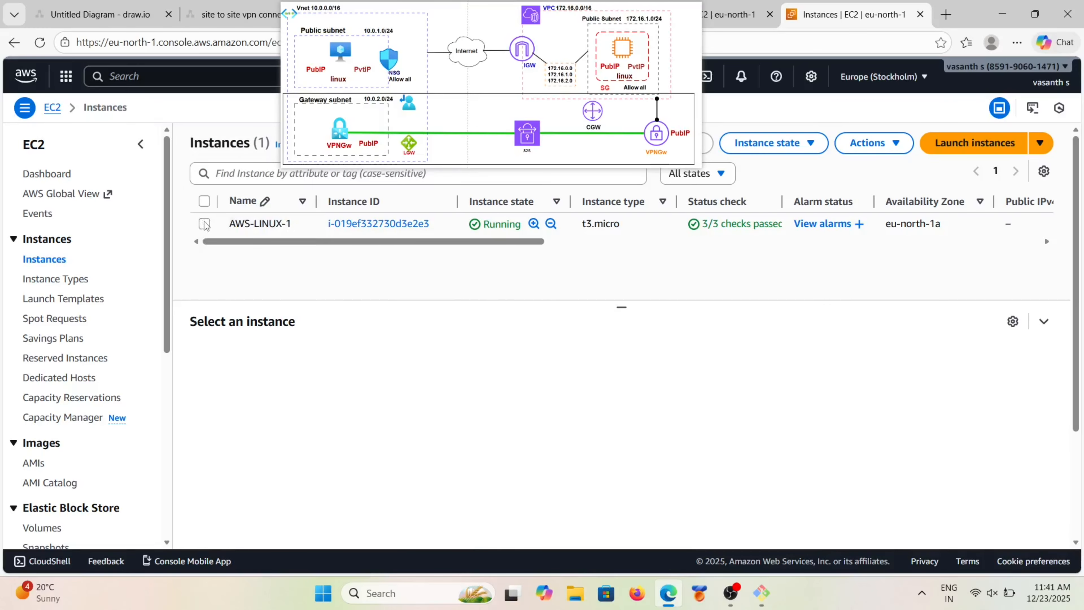
left_click(204, 223)
scroll(793, 426, "down", 3)
scroll(793, 425, "up", 2)
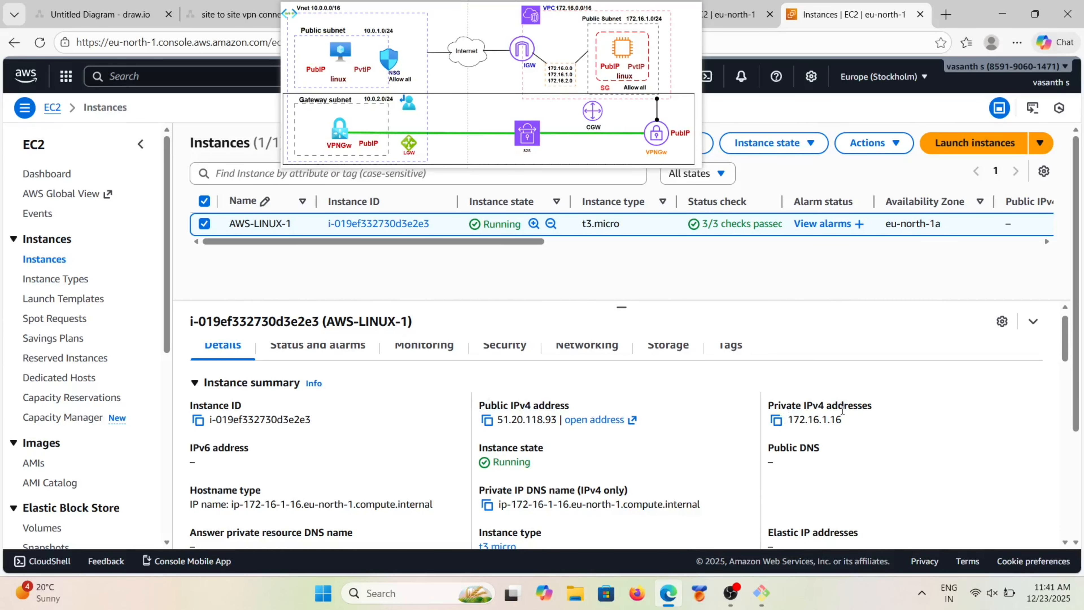
left_click(777, 419)
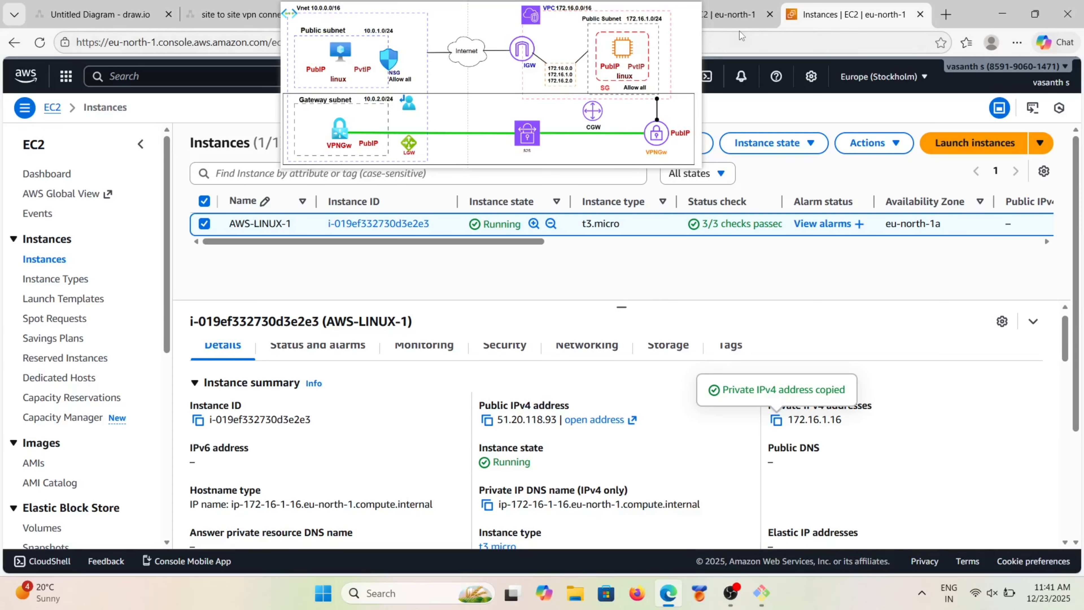
Step: Back in the VM-1 terminal, ping the instance's private address 172.16.1.16, then stop the ping
left_click(764, 597)
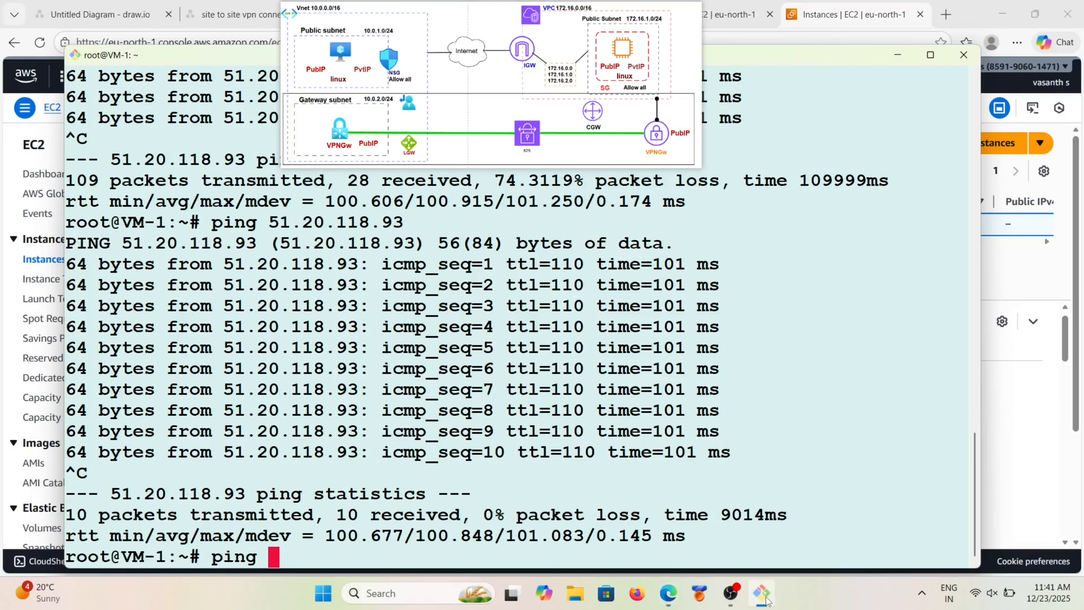
right_click(278, 560)
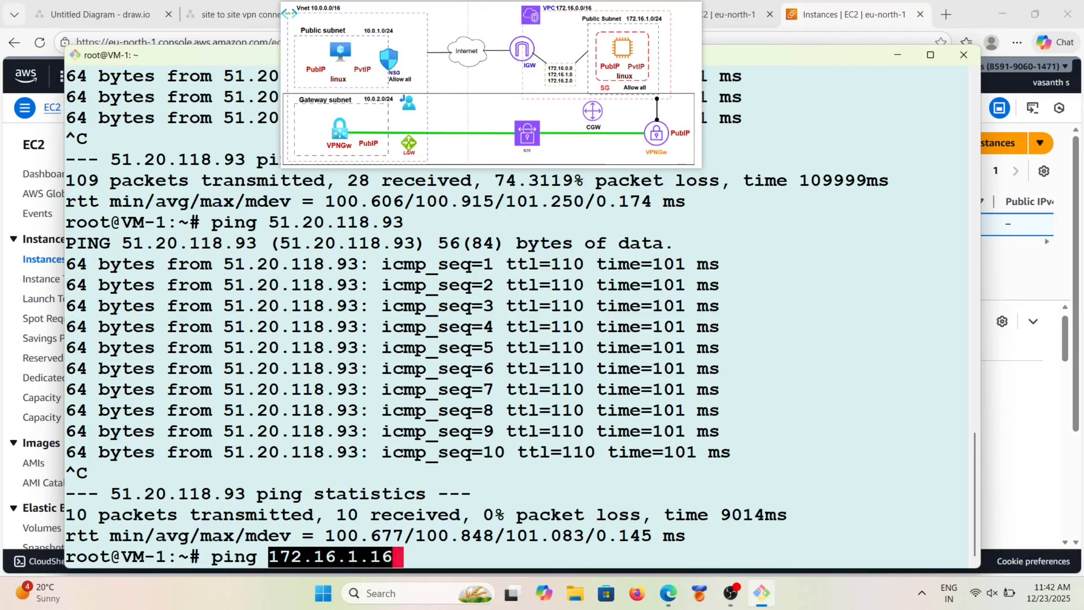
key("Return")
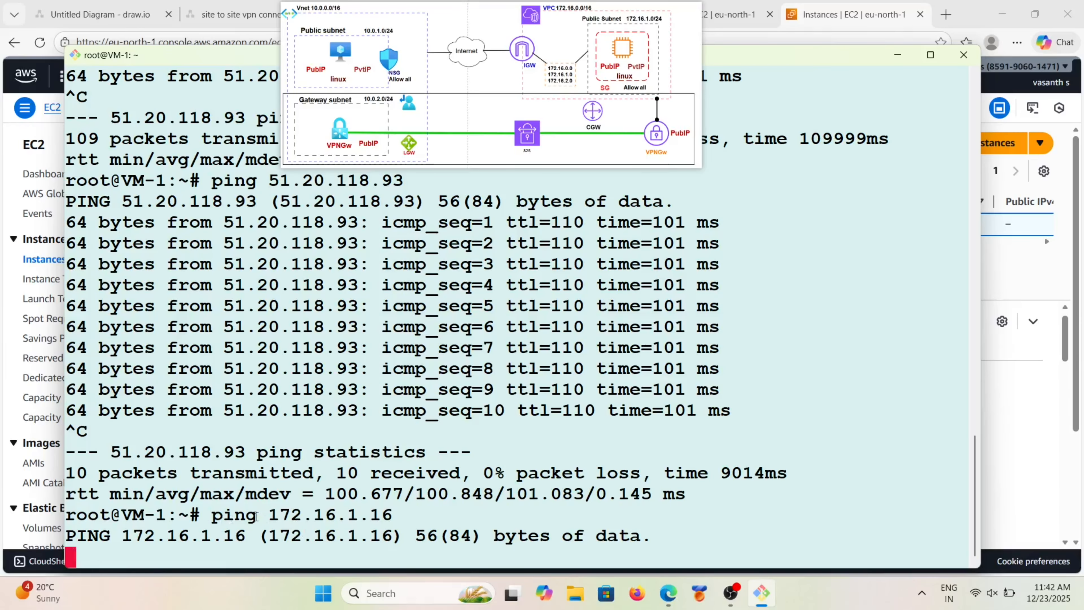
key("ctrl+c")
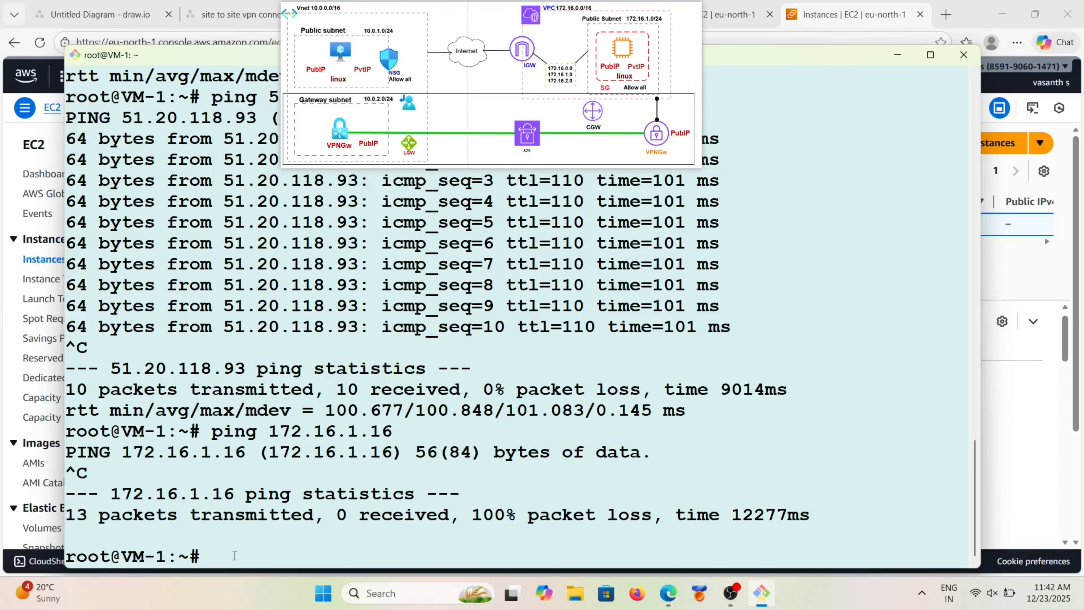
Step: Ping the AWS instance's public address 51.20.118.93 from VM-1, then stop the ping
key("Up")
key("Up")
key("Return")
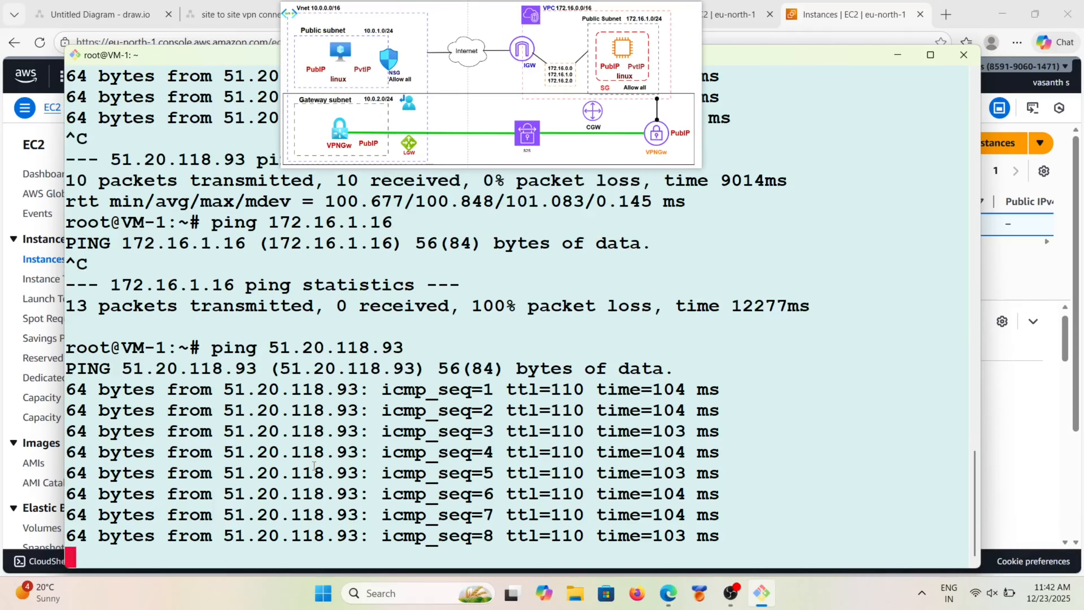
key("ctrl+c")
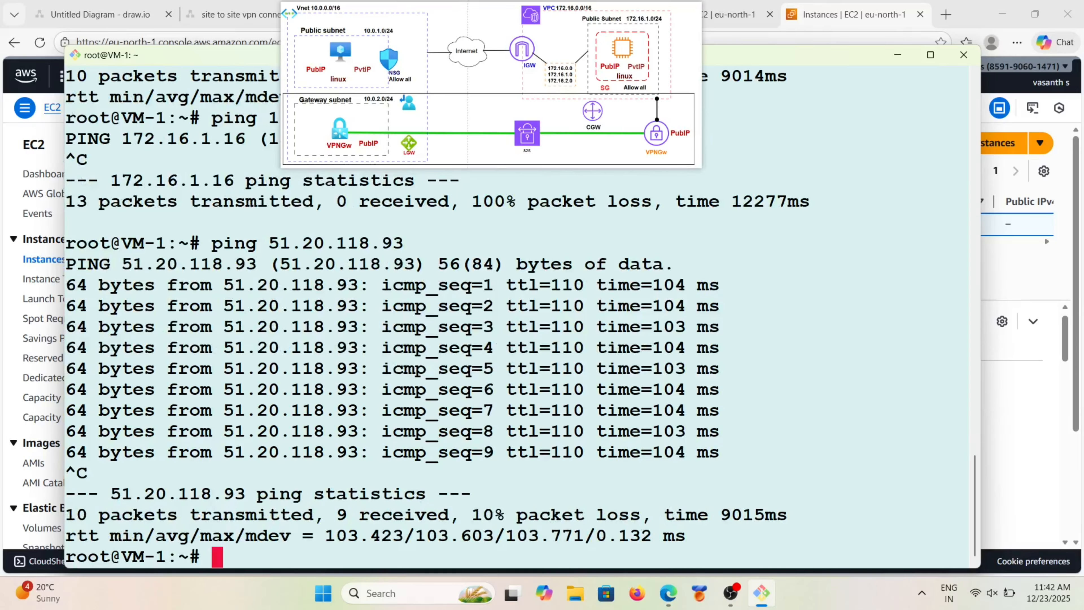
Step: Start the ping to 172.16.1.16 again and leave it running while returning to the AWS console
key("Up")
key("Up")
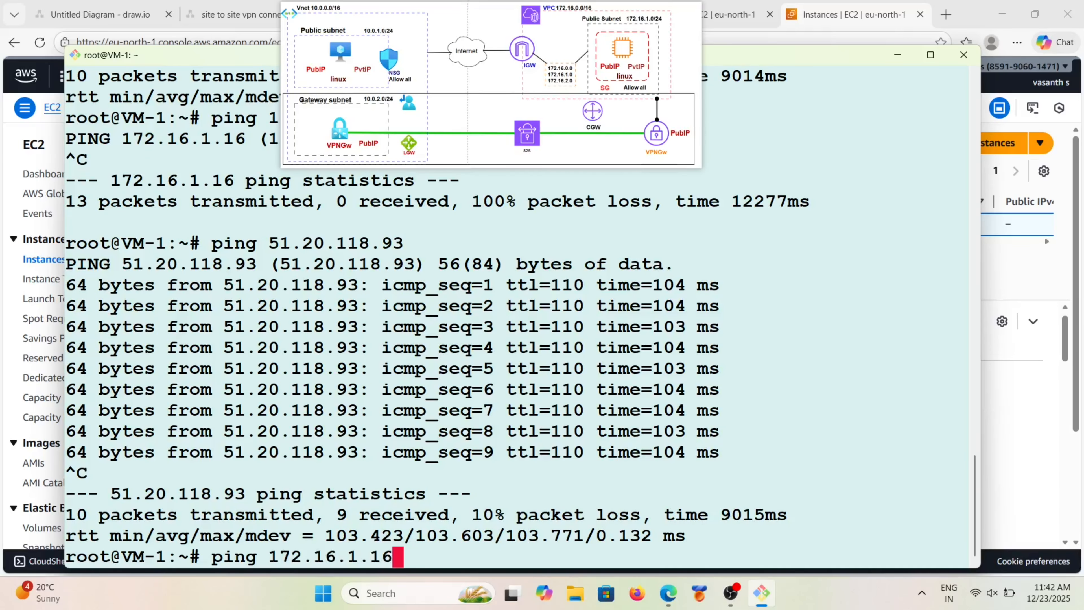
key("Return")
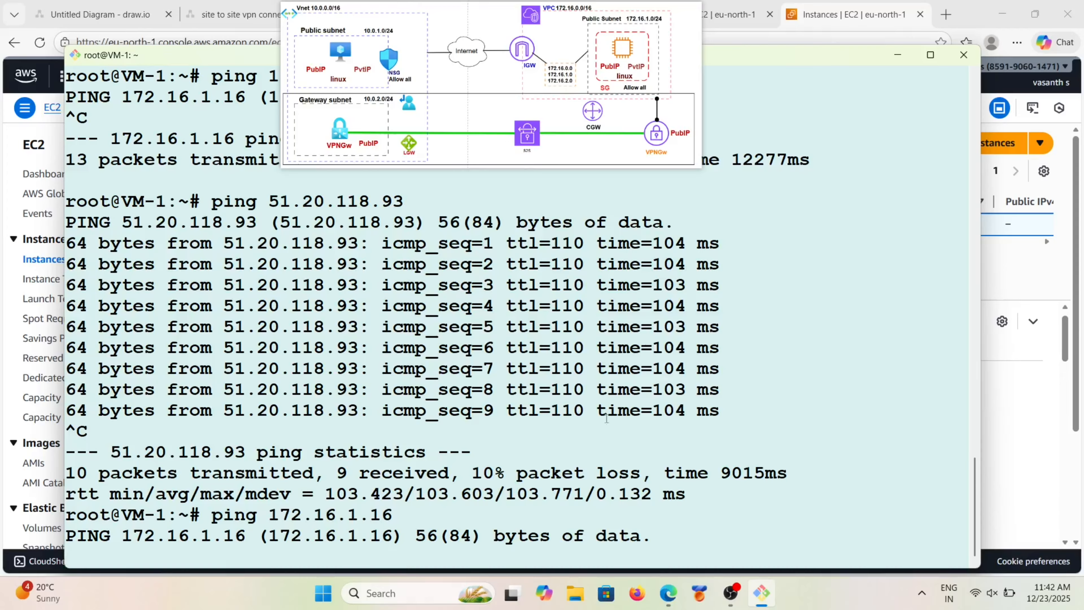
left_click(897, 56)
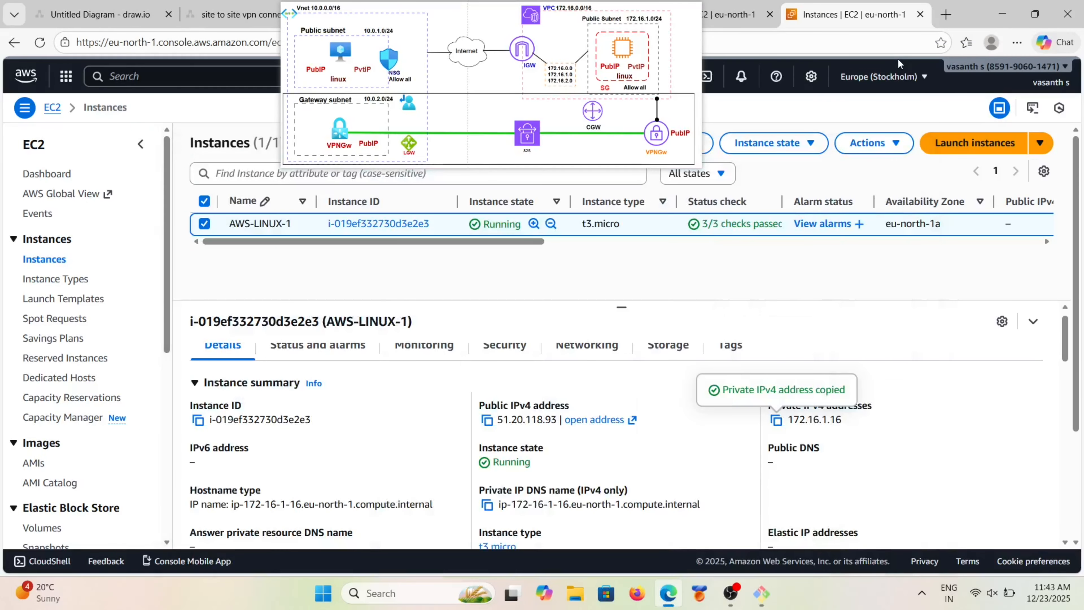
left_click(844, 458)
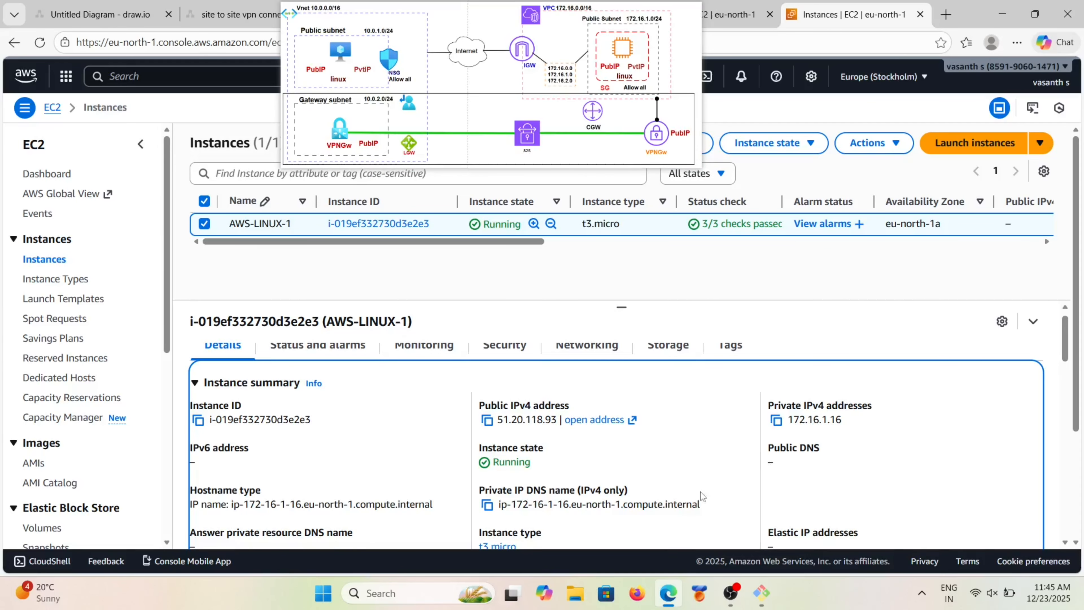
scroll(510, 399, "up", 1)
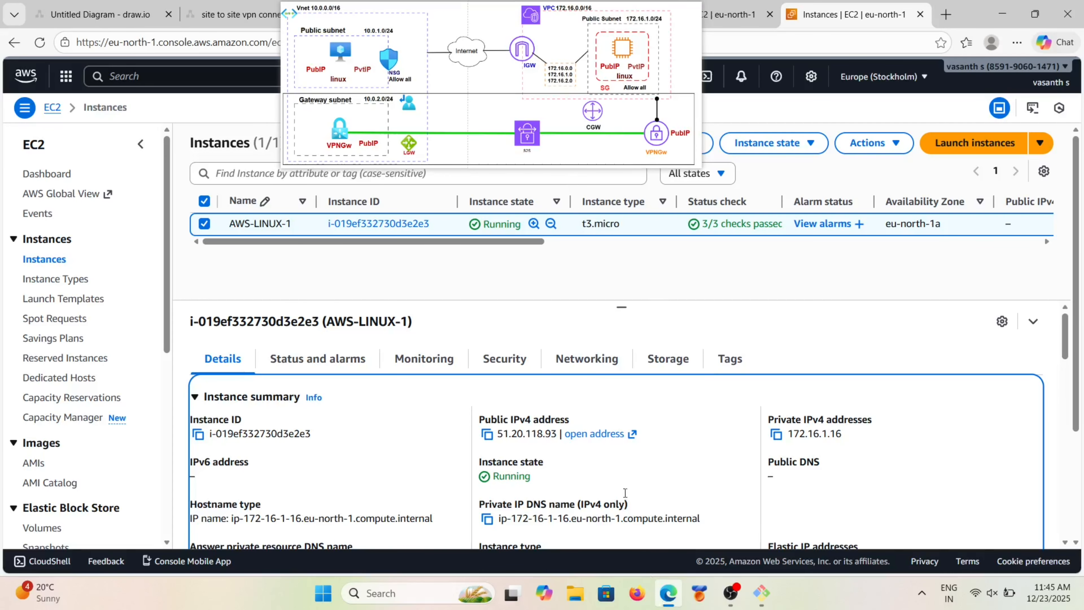
Step: Check the VPN gateway deployment's status in the Azure portal, then return to the AWS console
left_click_drag(476, 81, 501, 68)
left_click(526, 24)
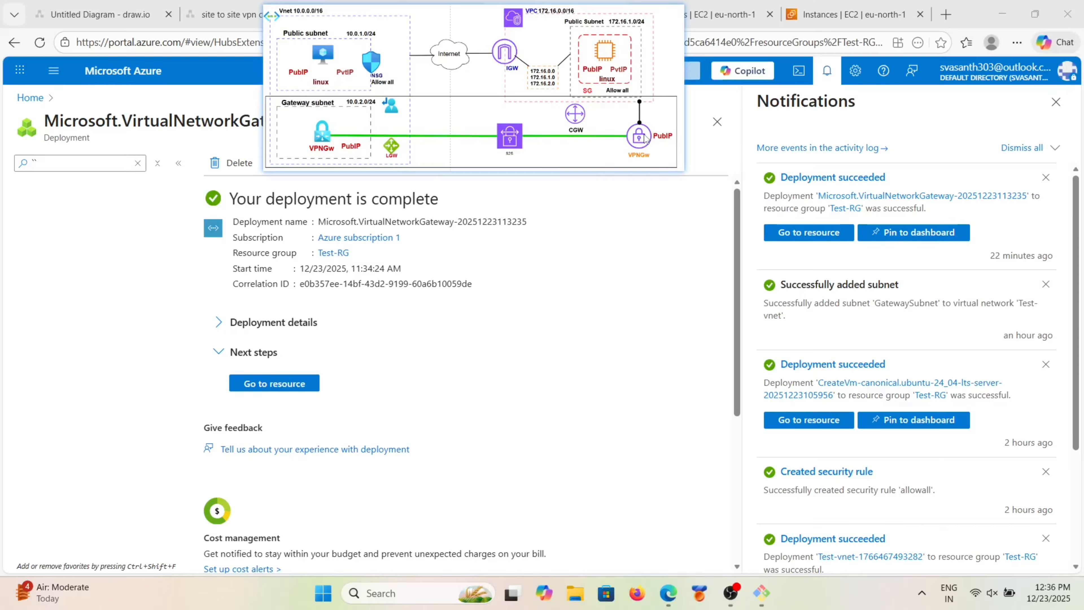
left_click(876, 8)
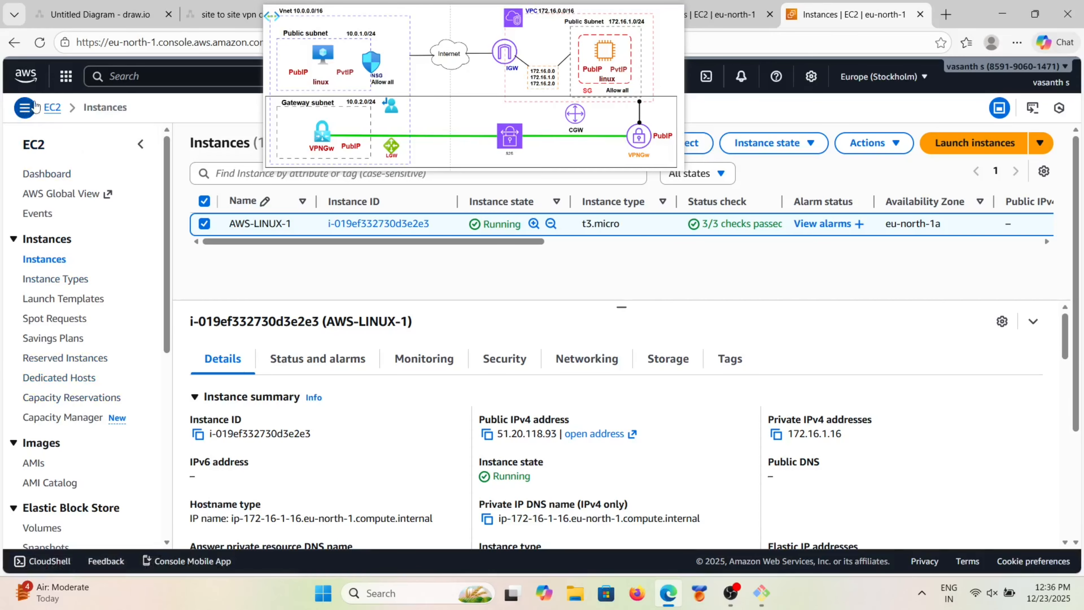
Step: Open the list of virtual private gateways in the AWS VPC console
left_click(64, 81)
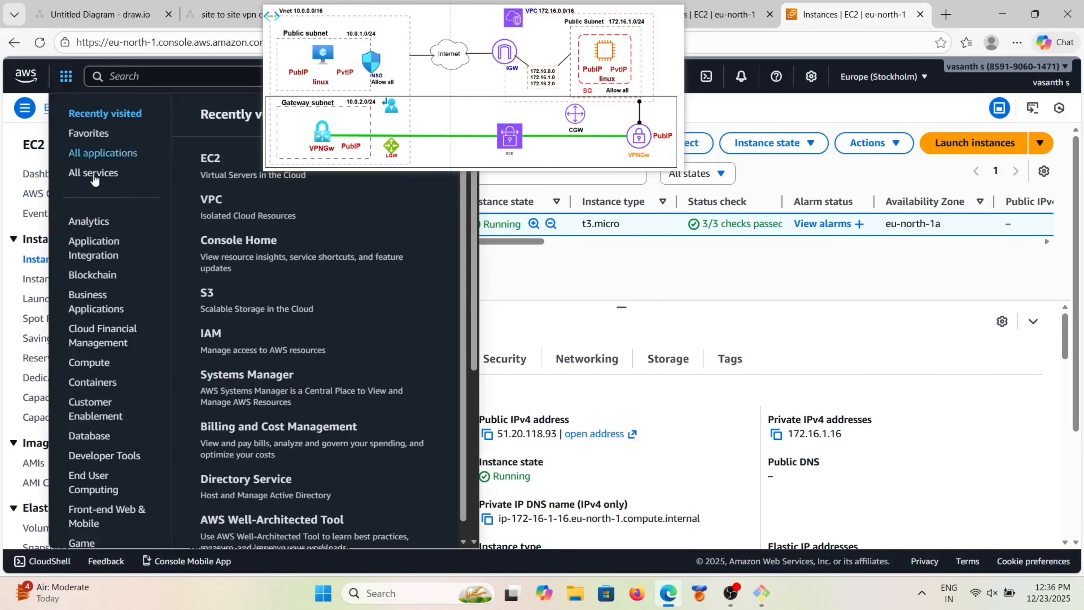
left_click(212, 199)
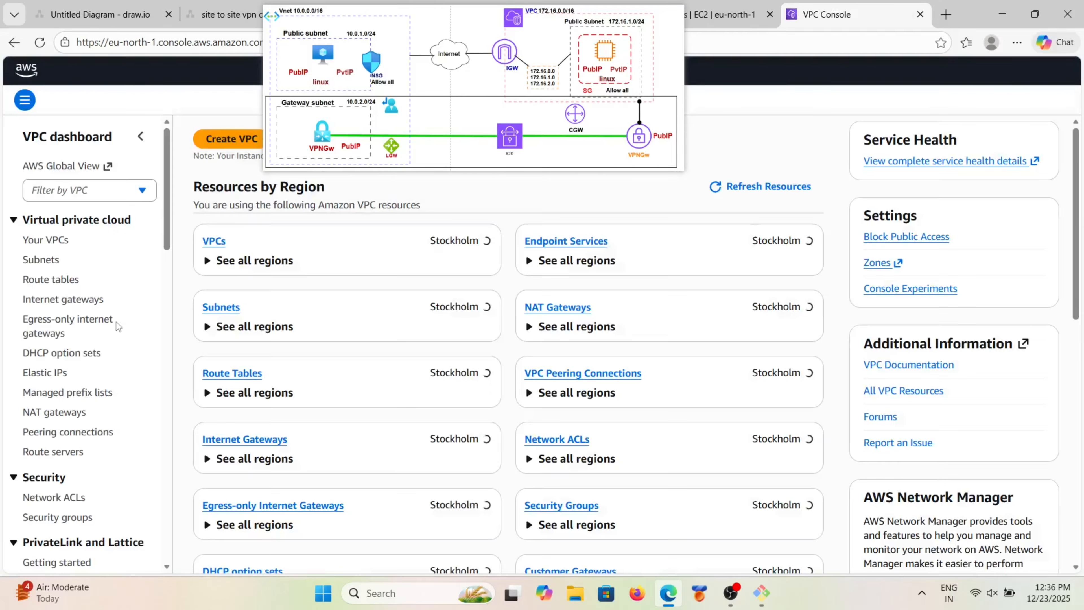
scroll(76, 424, "down", 12)
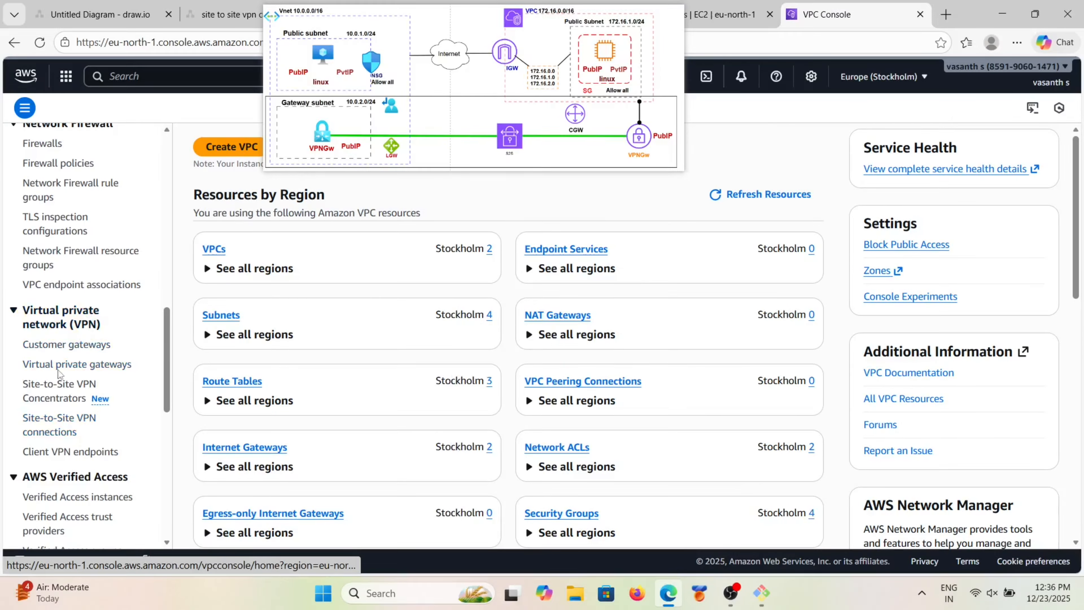
left_click(85, 367)
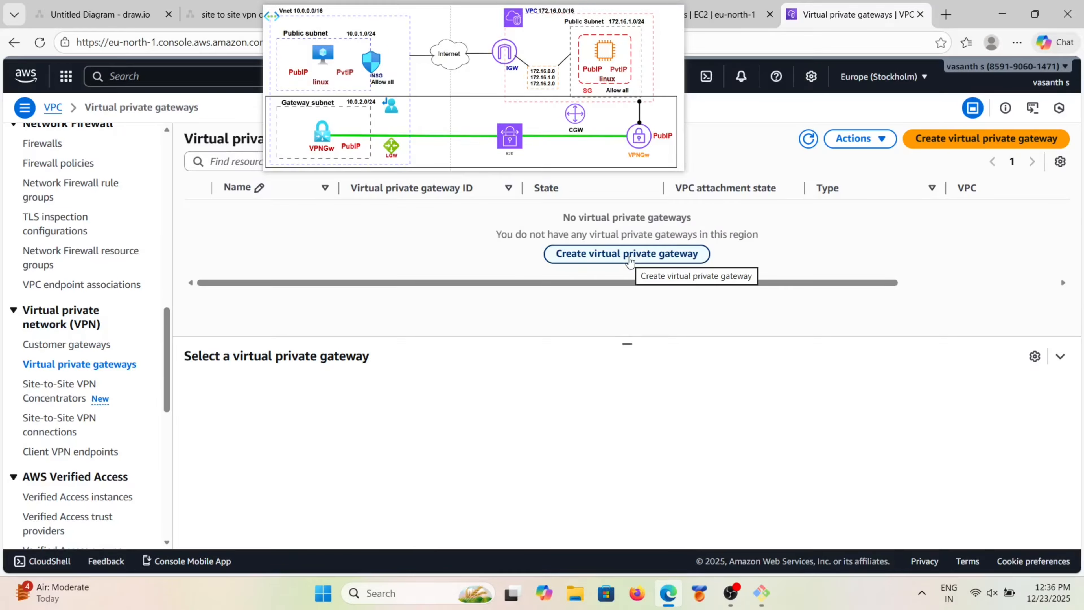
Step: Create a virtual private gateway named vpg-aws, keeping the Amazon default ASN
left_click(948, 142)
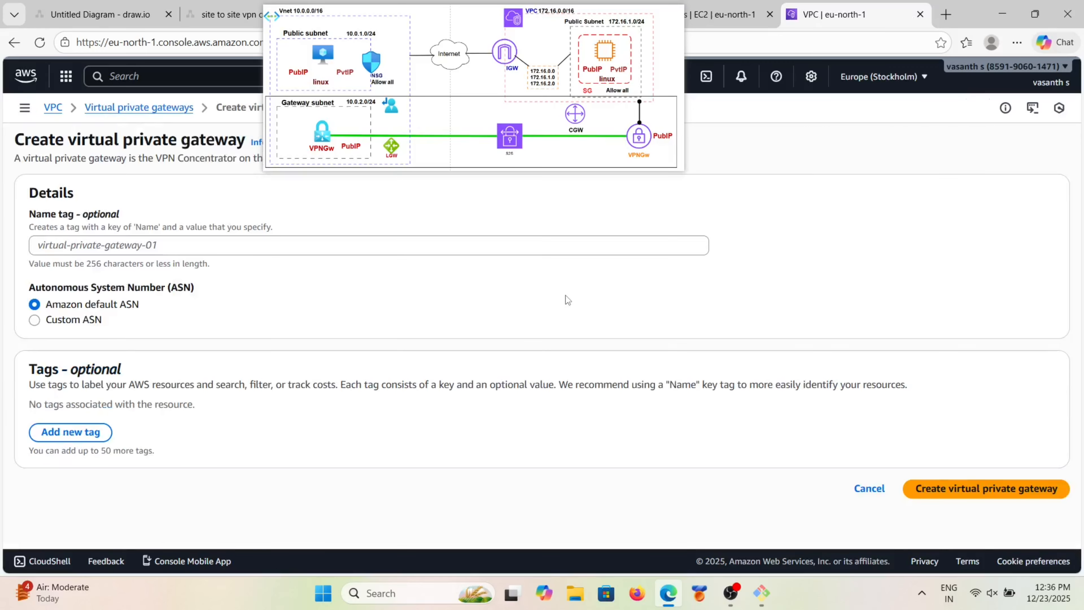
left_click(135, 240)
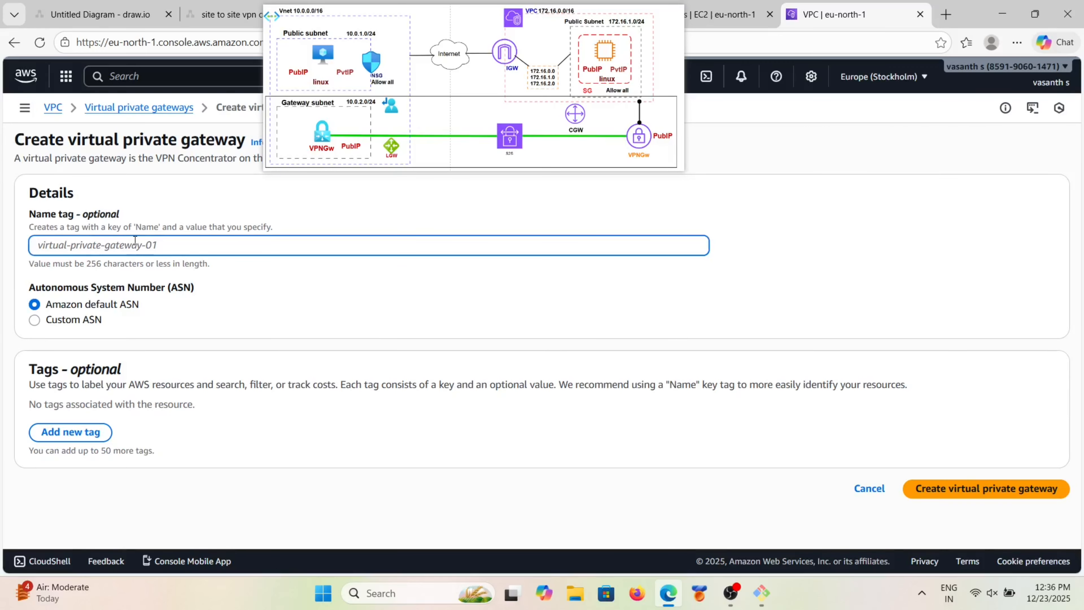
type("v")
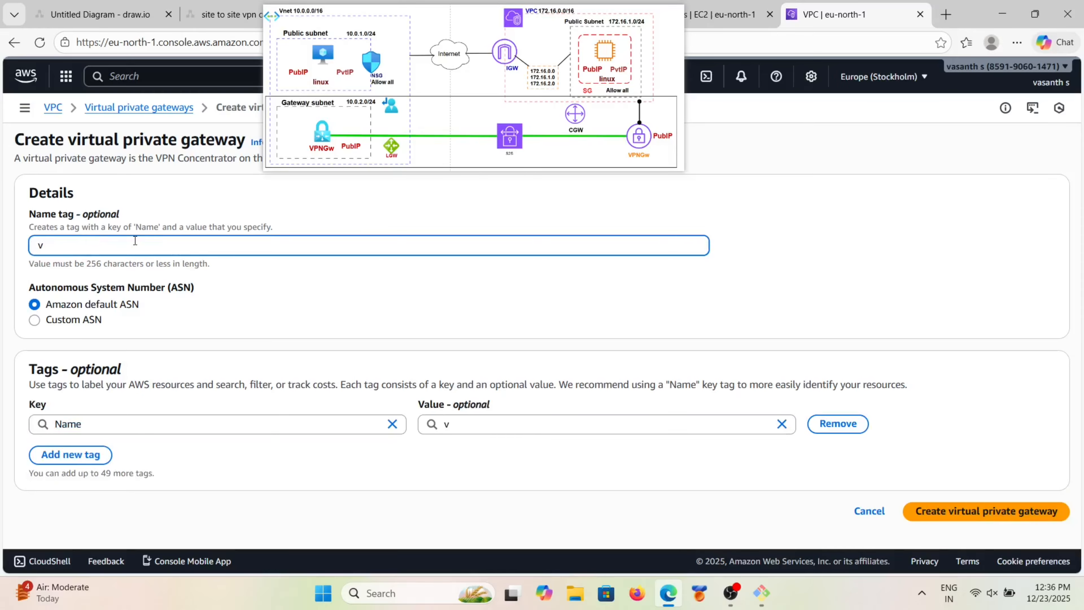
type("pg-aws")
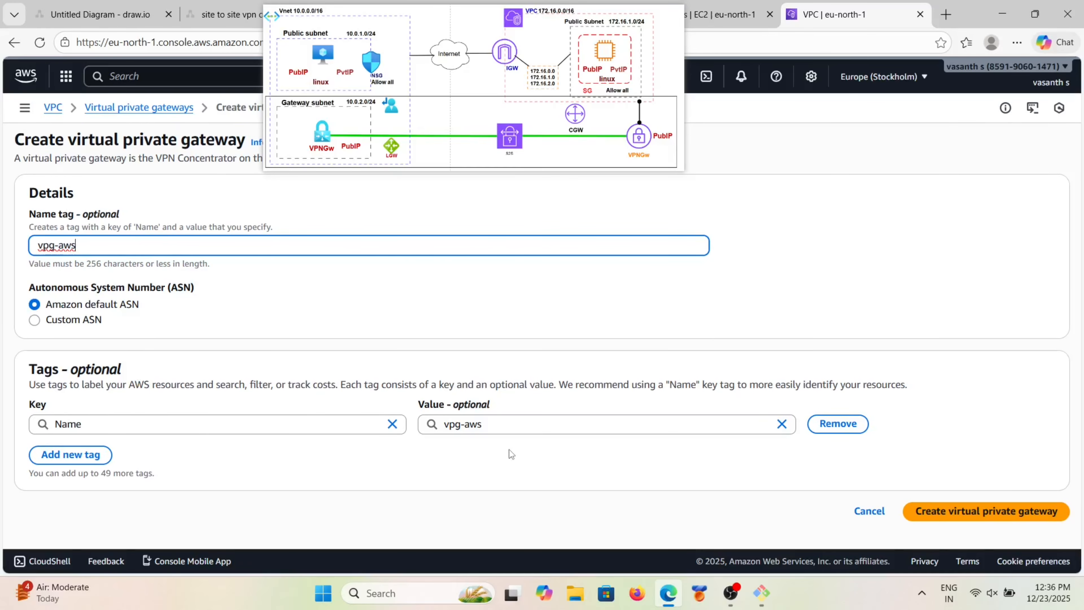
left_click(964, 507)
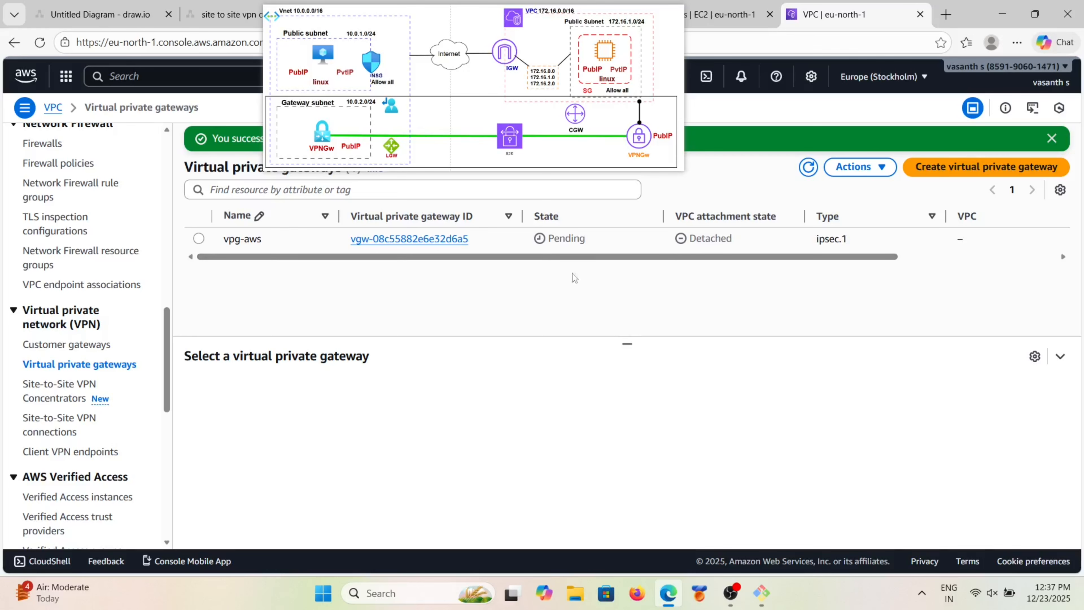
Step: Look through the vpg-aws gateway's columns for its VPC and attachment state, and refresh the list
left_click_drag(569, 257, 698, 260)
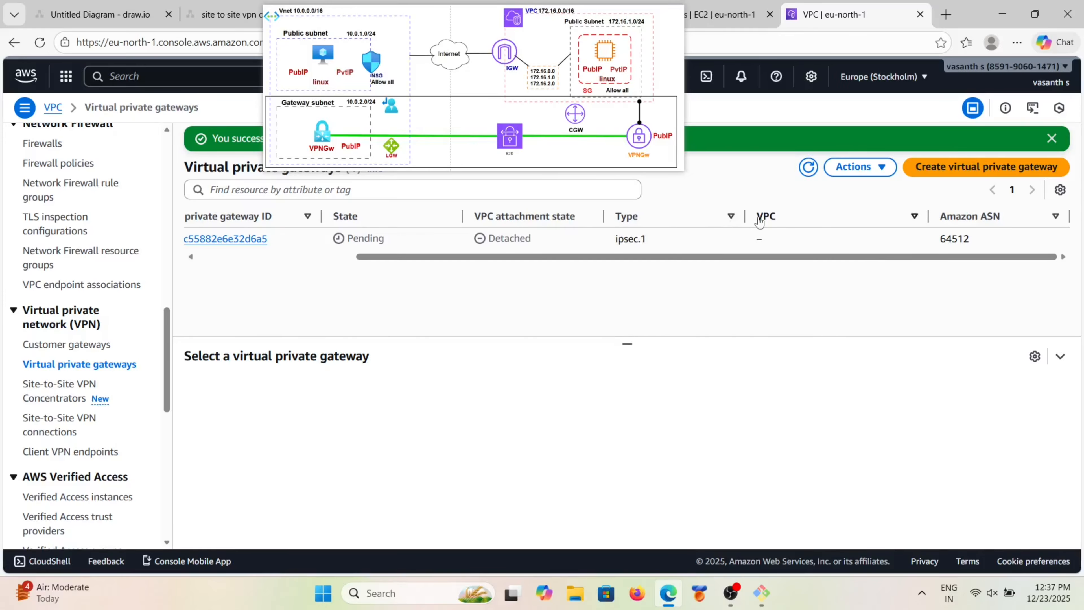
left_click_drag(621, 258, 451, 266)
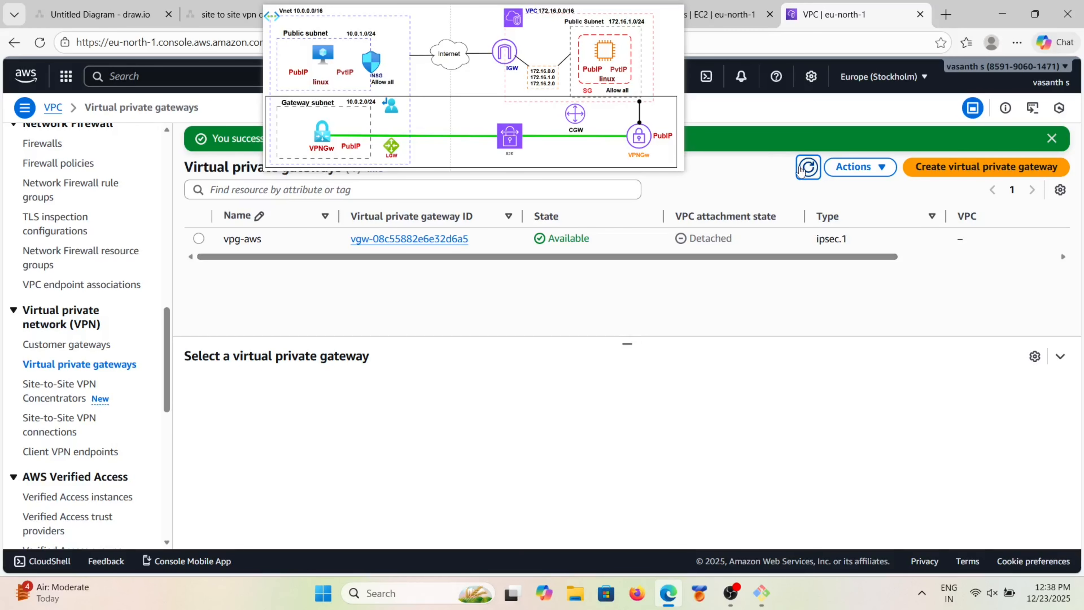
left_click(808, 167)
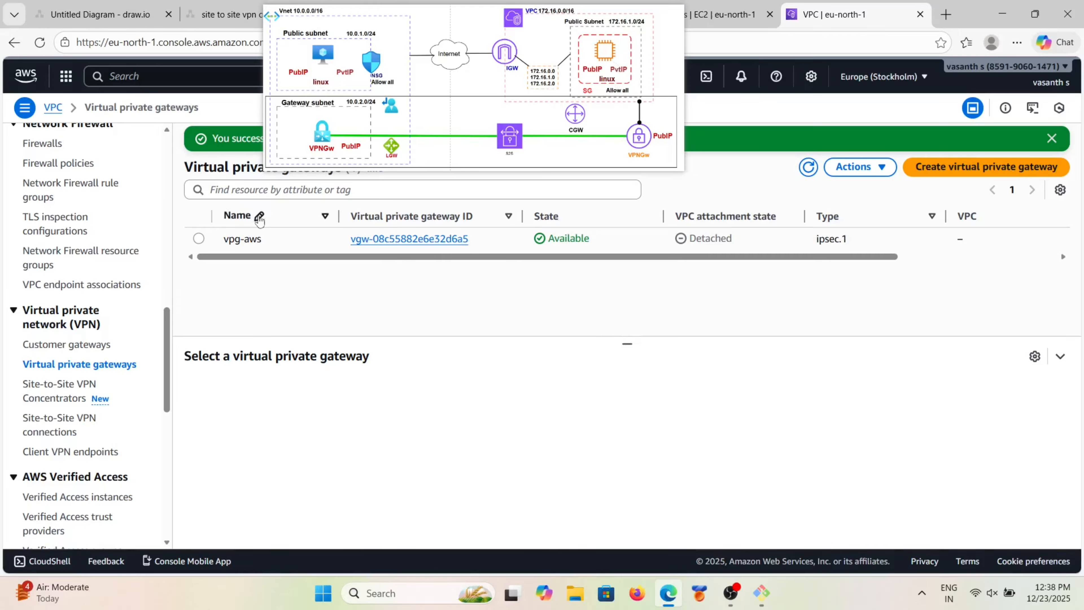
Step: Attach the vpg-aws virtual private gateway to AWS-VPC and refresh the gateway list
left_click(199, 239)
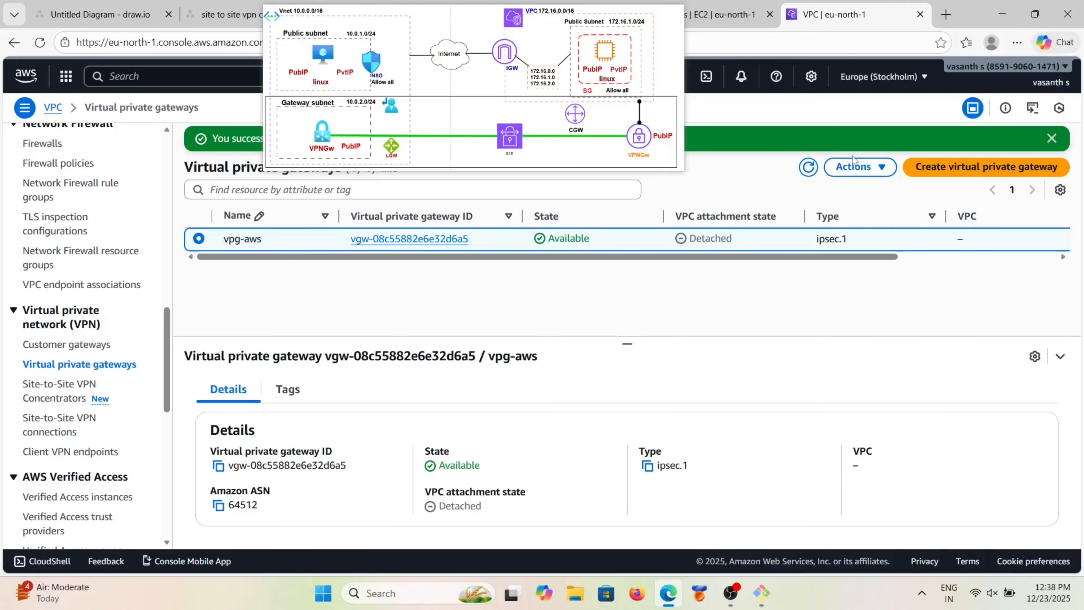
left_click(858, 167)
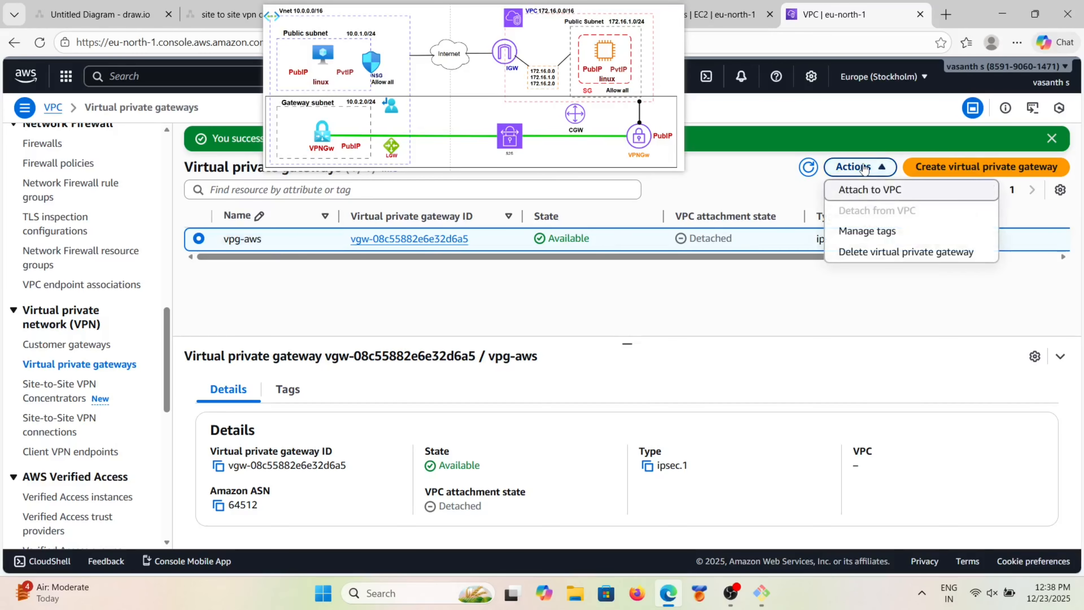
left_click(891, 190)
left_click(390, 295)
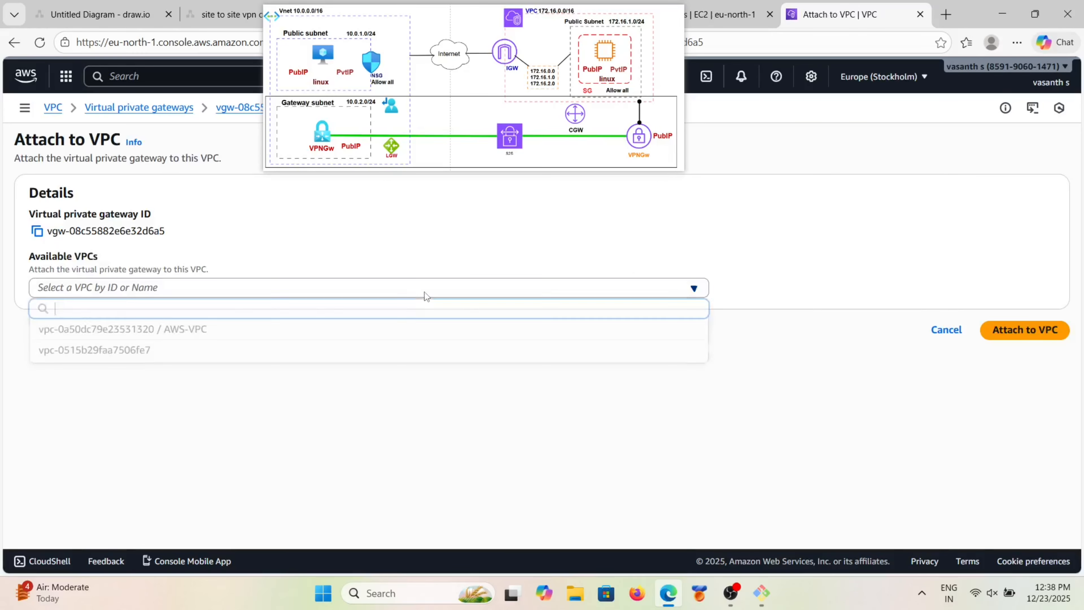
left_click(196, 340)
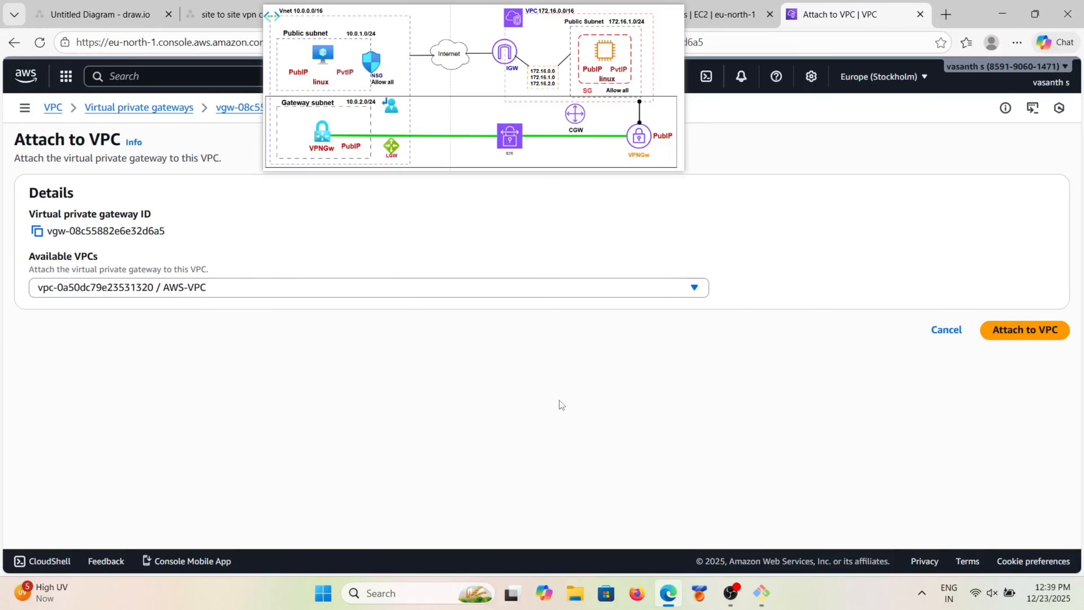
left_click(1018, 324)
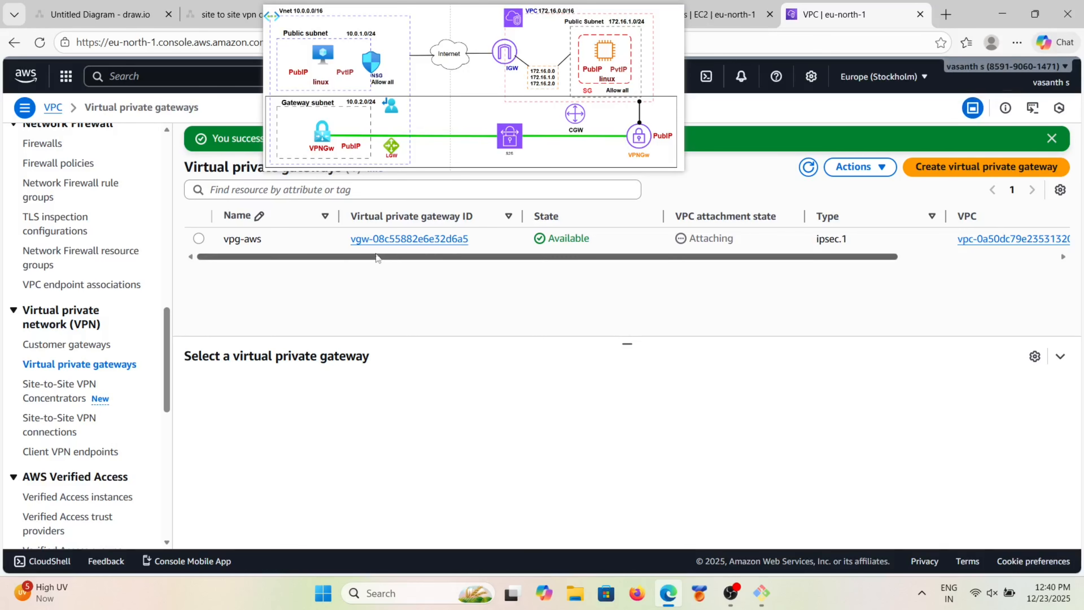
left_click(807, 167)
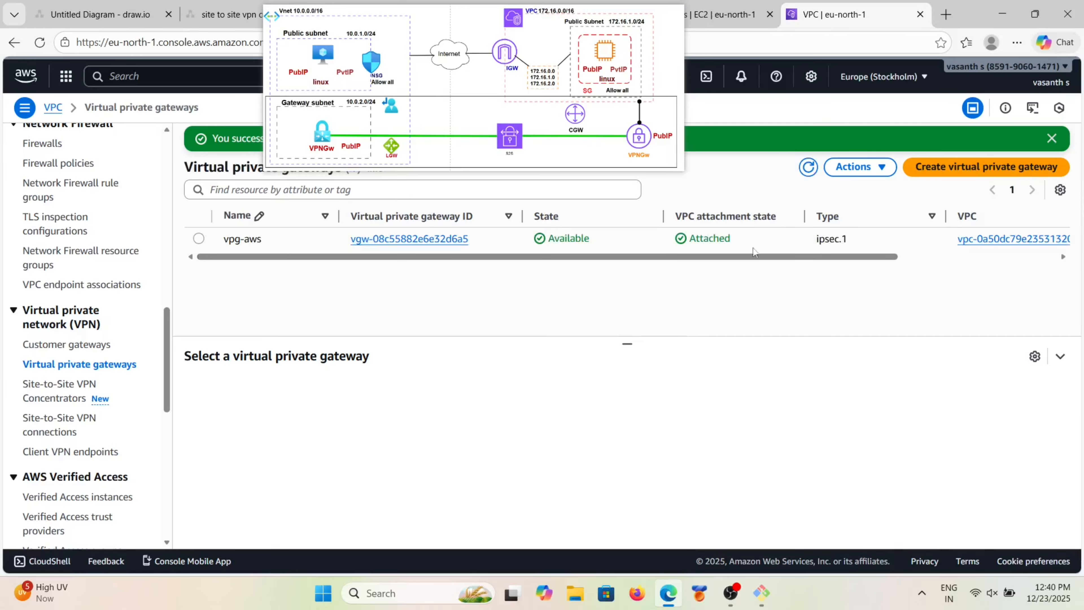
Step: Switch to the Azure portal, open the deployed VPN gateway resource and copy its public IP address
left_click(704, 14)
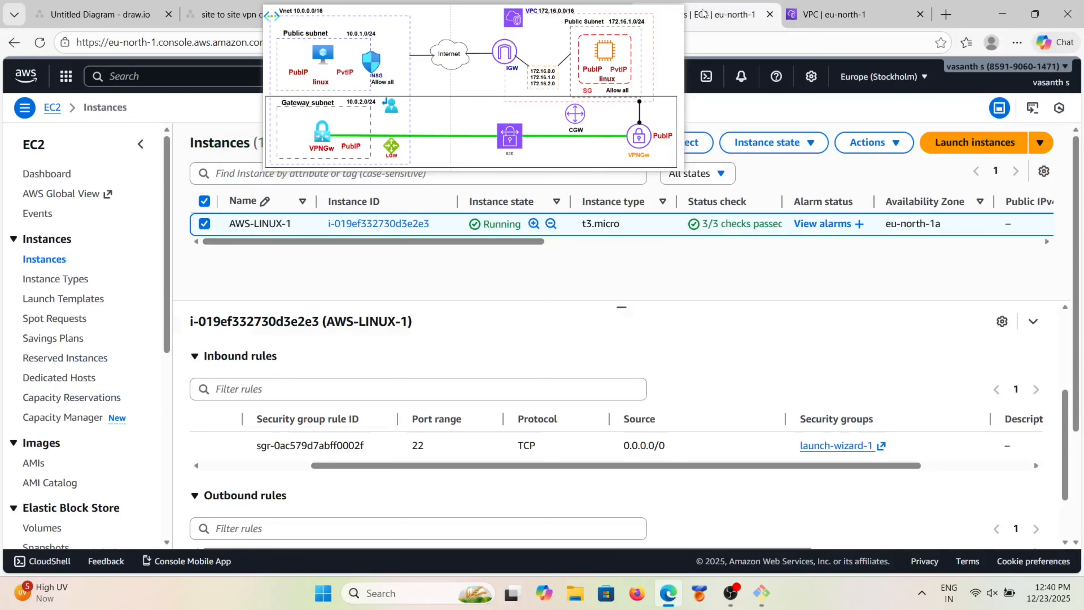
left_click_drag(527, 36, 527, 52)
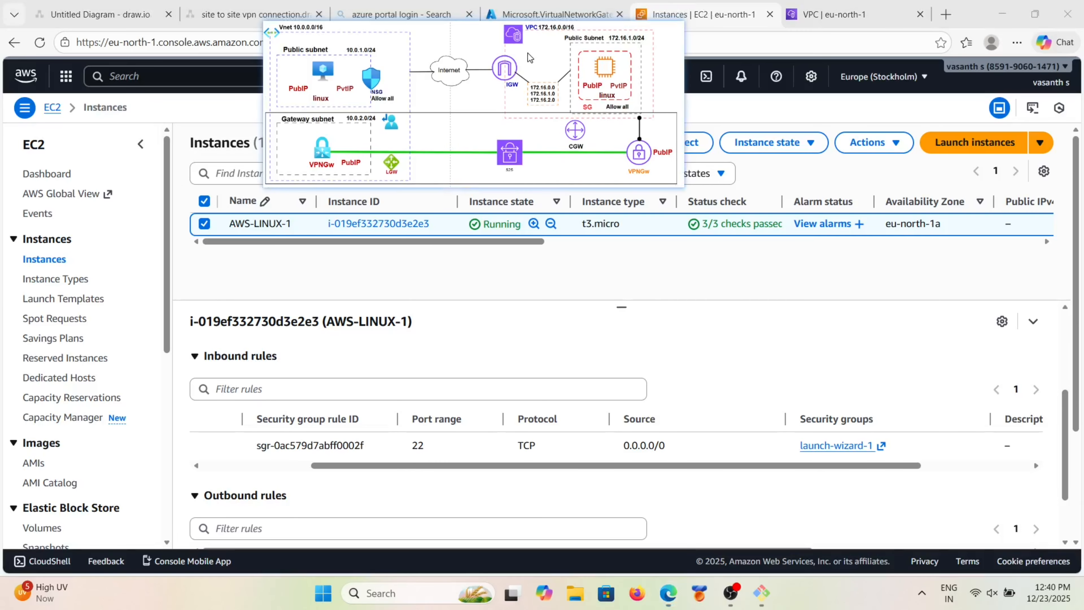
left_click(553, 9)
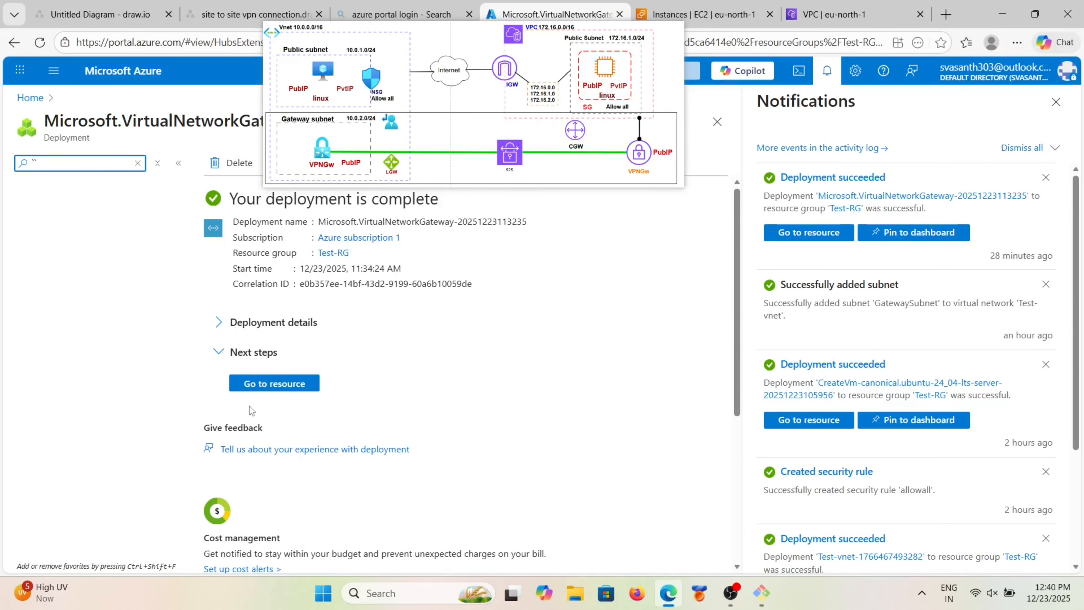
left_click(275, 383)
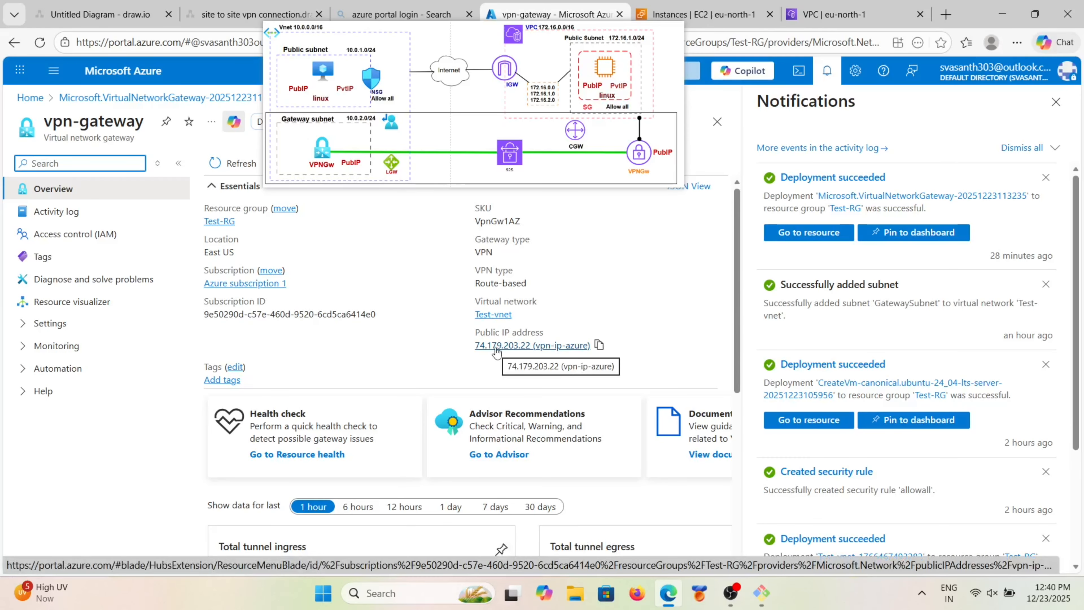
left_click(599, 345)
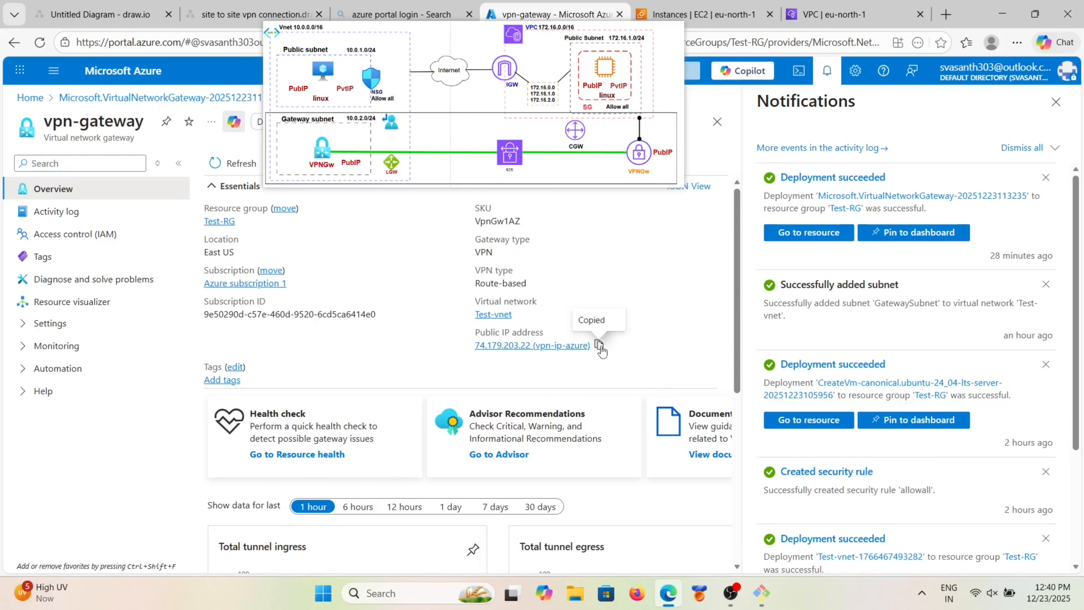
Step: Back in the AWS VPC console, start a new customer gateway and name it cgw-azure
left_click(733, 14)
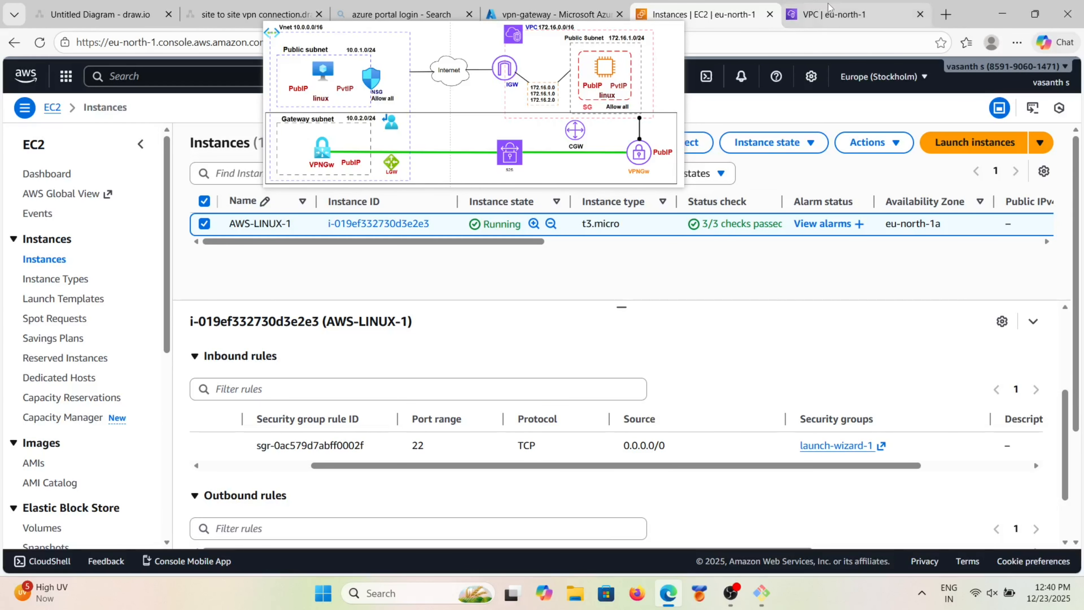
left_click(824, 13)
left_click(65, 345)
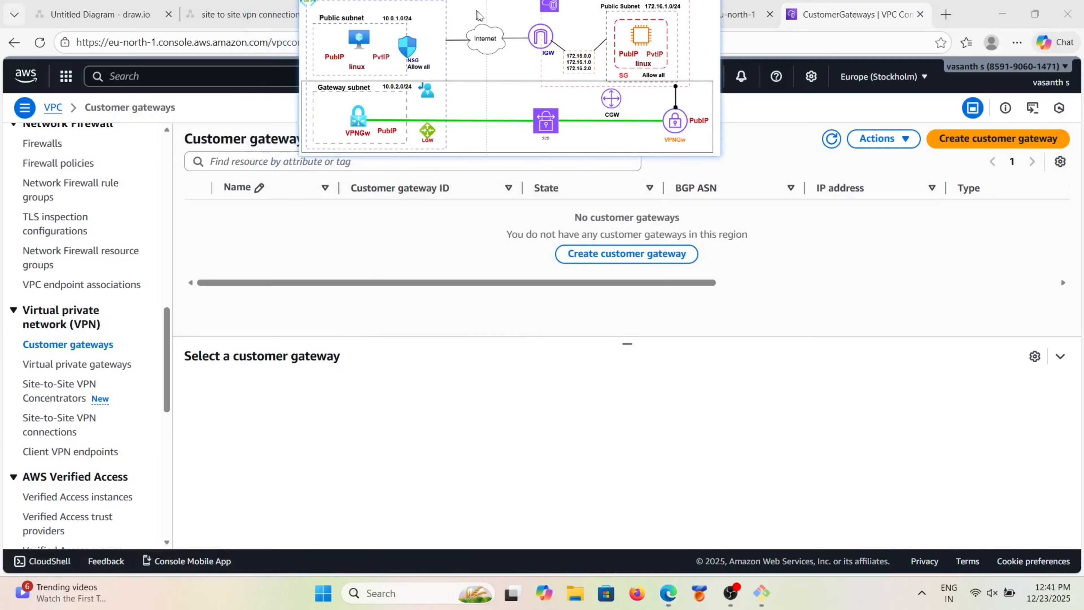
left_click(620, 258)
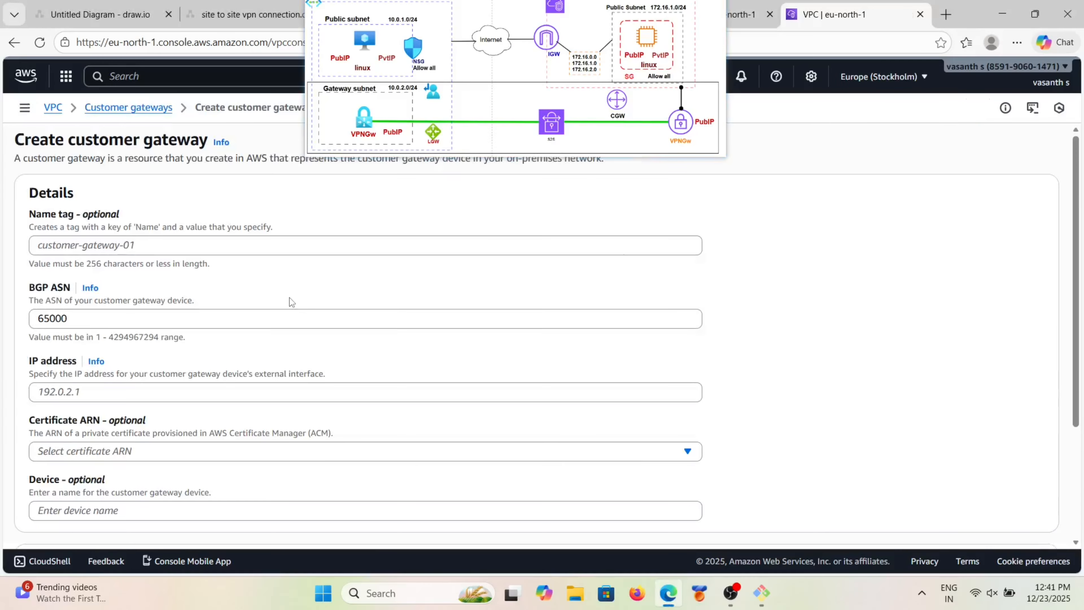
left_click(129, 248)
type("c")
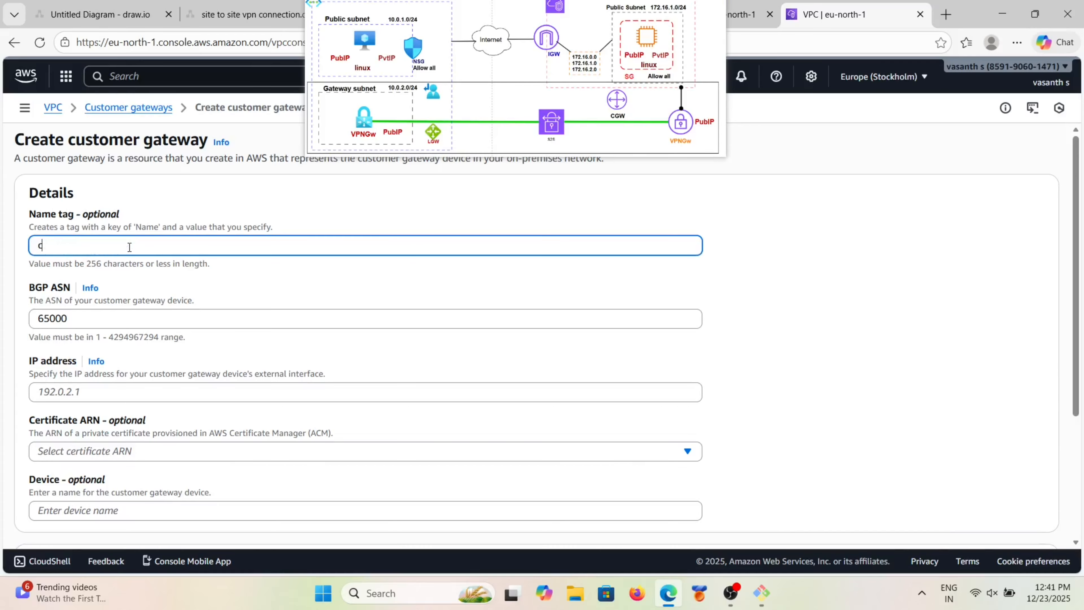
type("gw-azure")
Step: Set the customer gateway's IP address to 74.179.203.22, removing the pasted resource name, and create the gateway
left_click(75, 395)
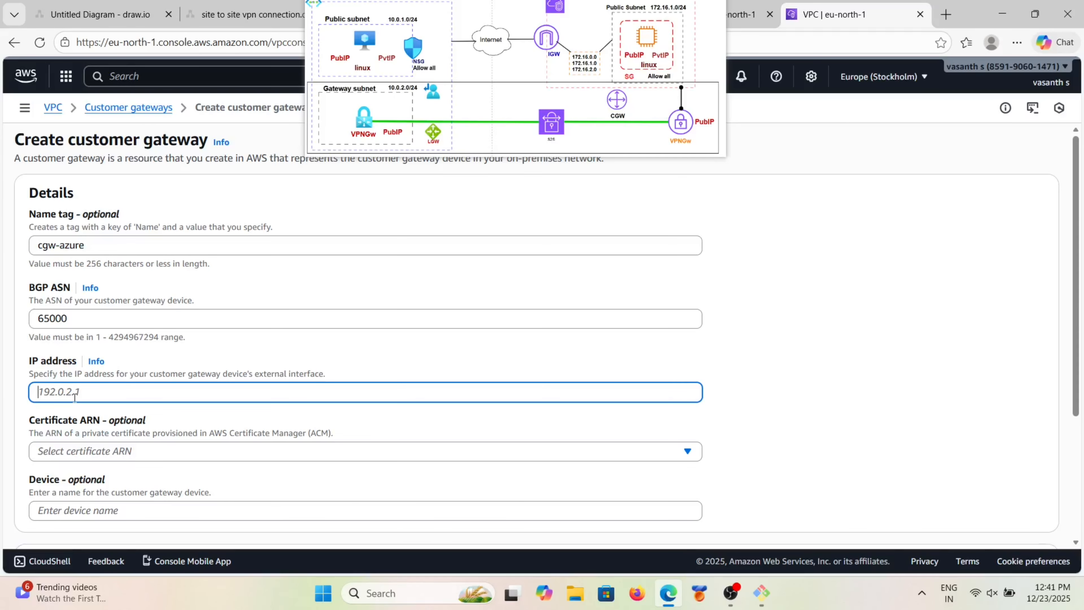
key("ctrl+v")
key("BackSpace")
key("BackSpace")
key("BackSpace")
key("BackSpace")
key("BackSpace")
key("BackSpace")
key("BackSpace")
key("BackSpace")
key("BackSpace")
key("BackSpace")
key("BackSpace")
key("BackSpace")
scroll(145, 426, "down", 1)
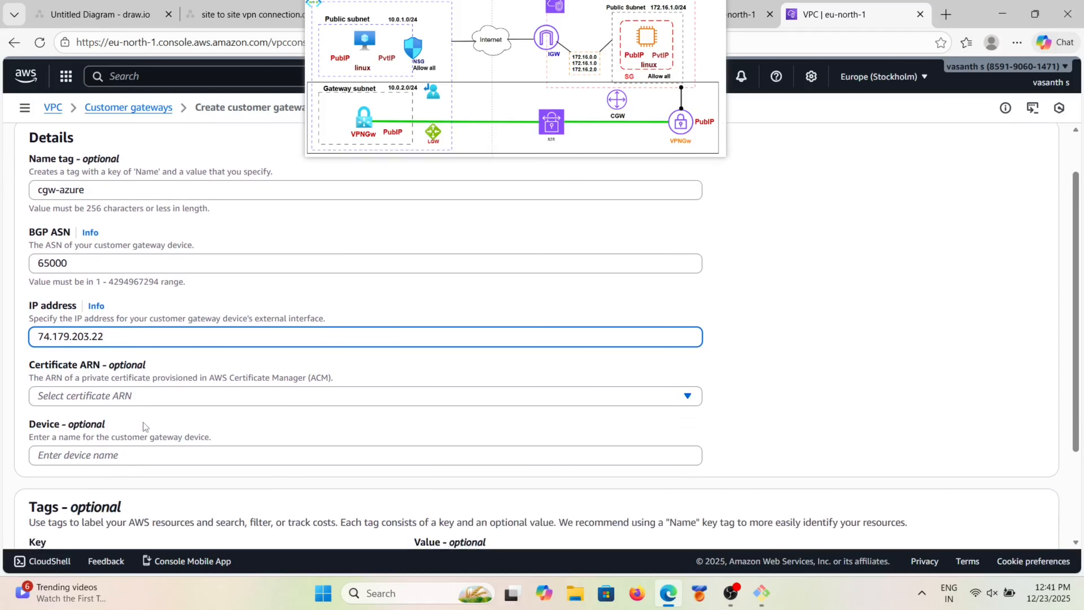
scroll(146, 426, "down", 1)
scroll(144, 421, "down", 2)
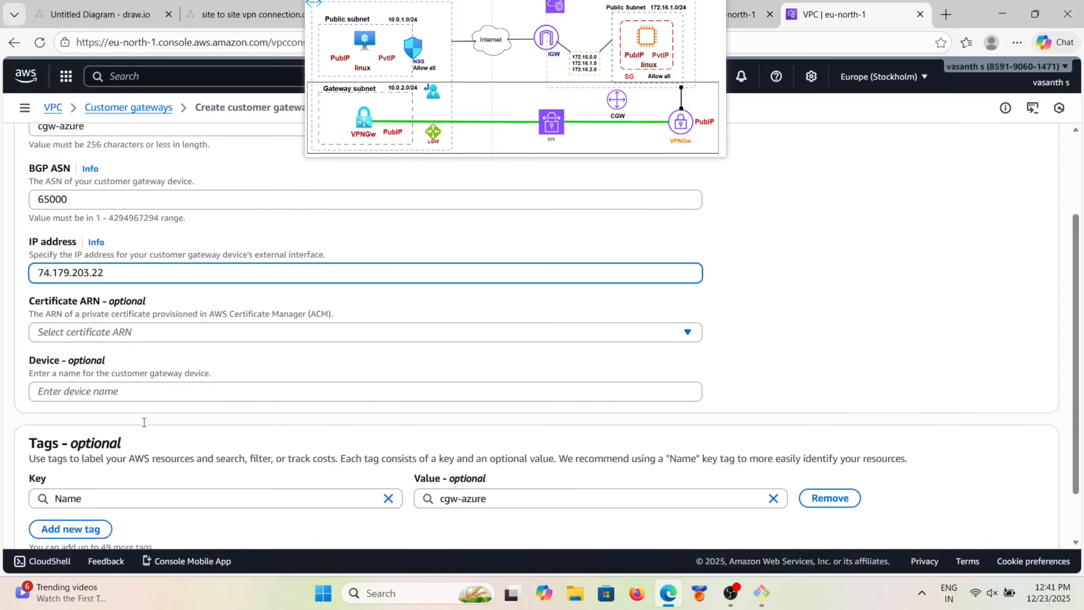
left_click(987, 540)
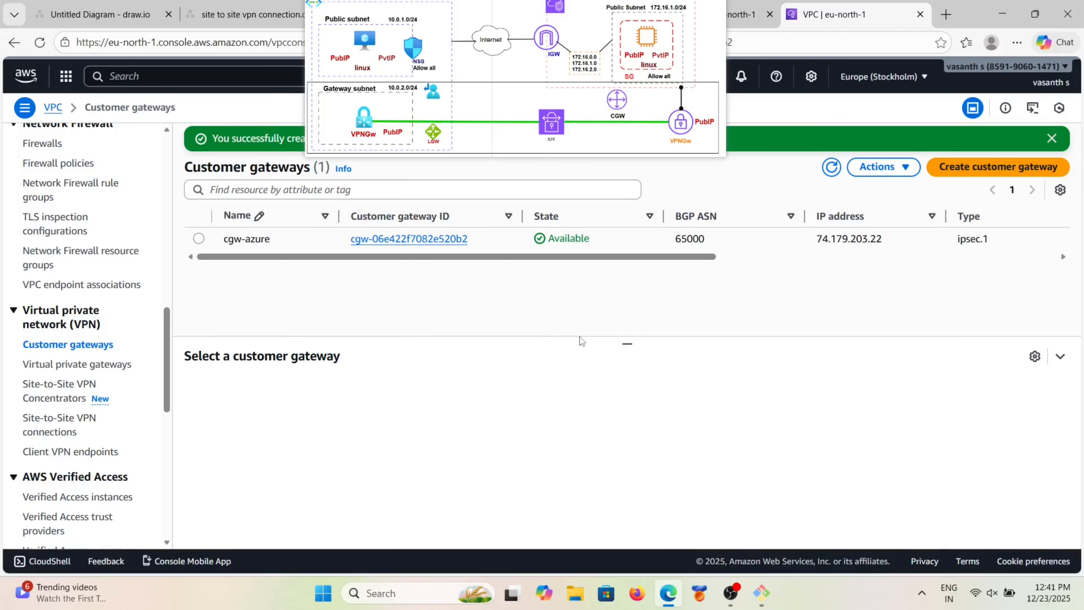
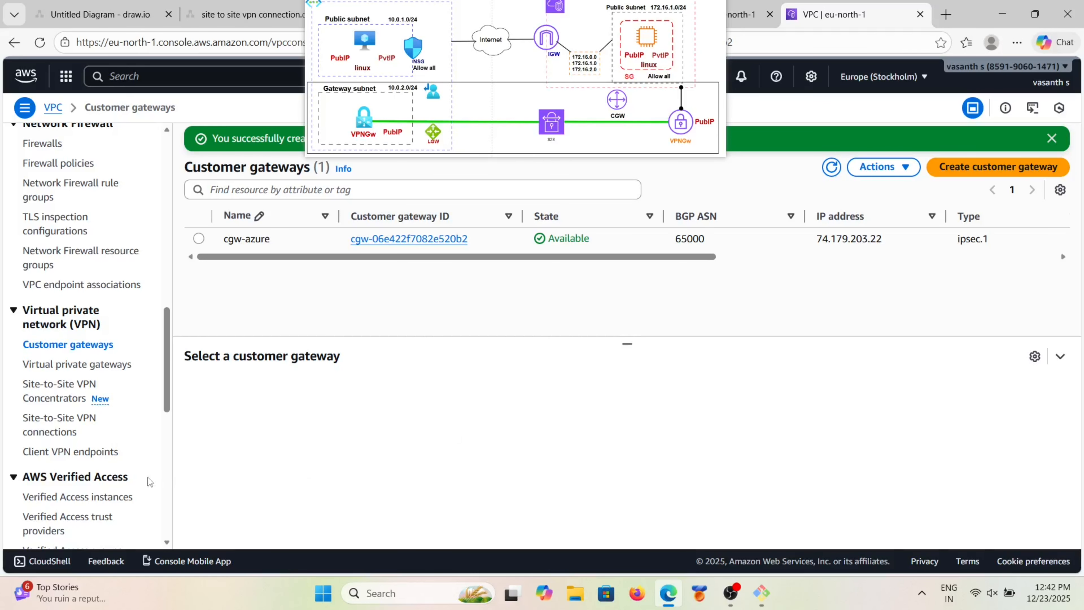
Step: Start a new site-to-site VPN connection and set its name tag to aws-azure
left_click(60, 433)
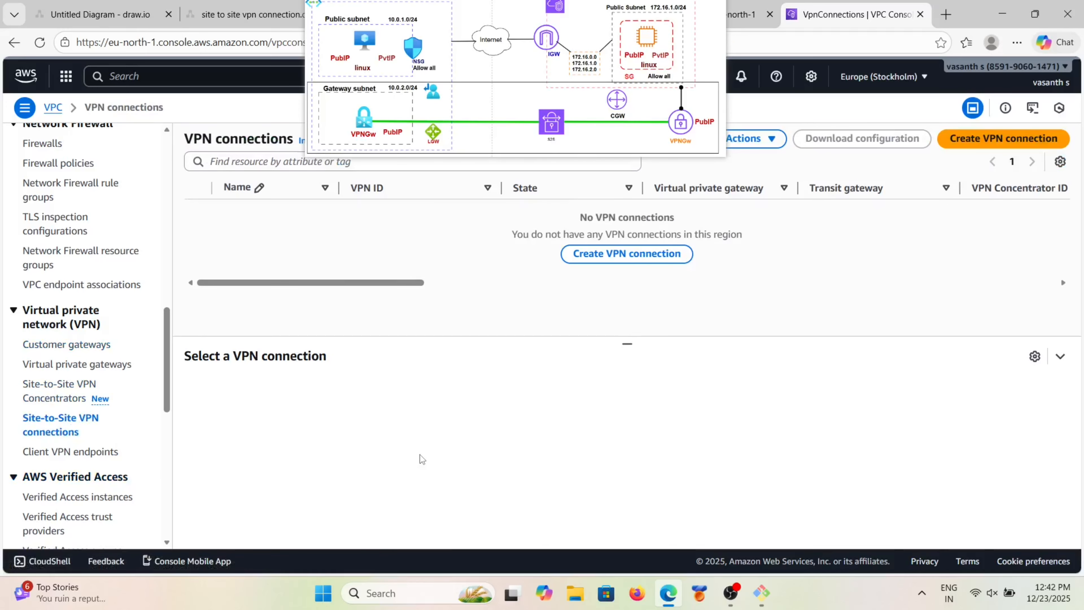
left_click(627, 253)
scroll(298, 340, "down", 1)
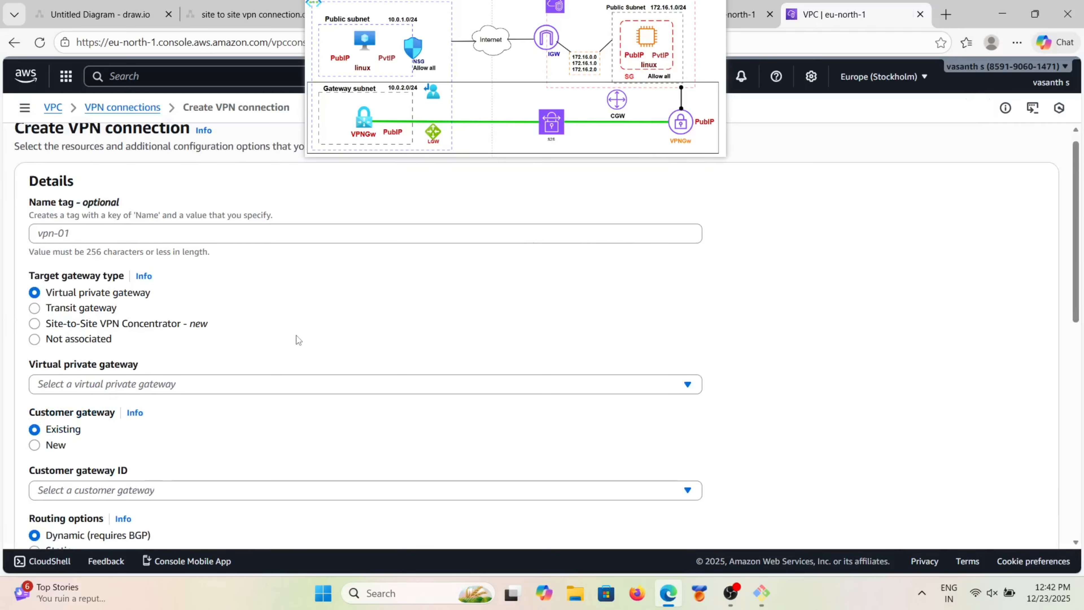
left_click(131, 239)
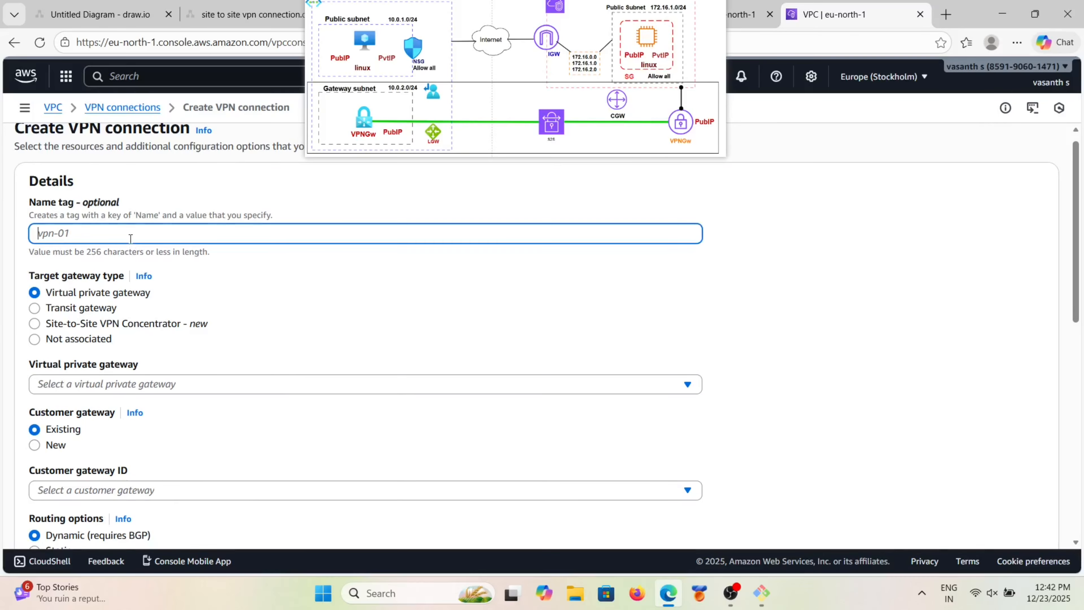
type("aws-azure")
Step: Assign the vpg-aws virtual private gateway and the existing customer gateway cgw-06e422f7082e520b2 to the VPN connection
scroll(194, 359, "down", 1)
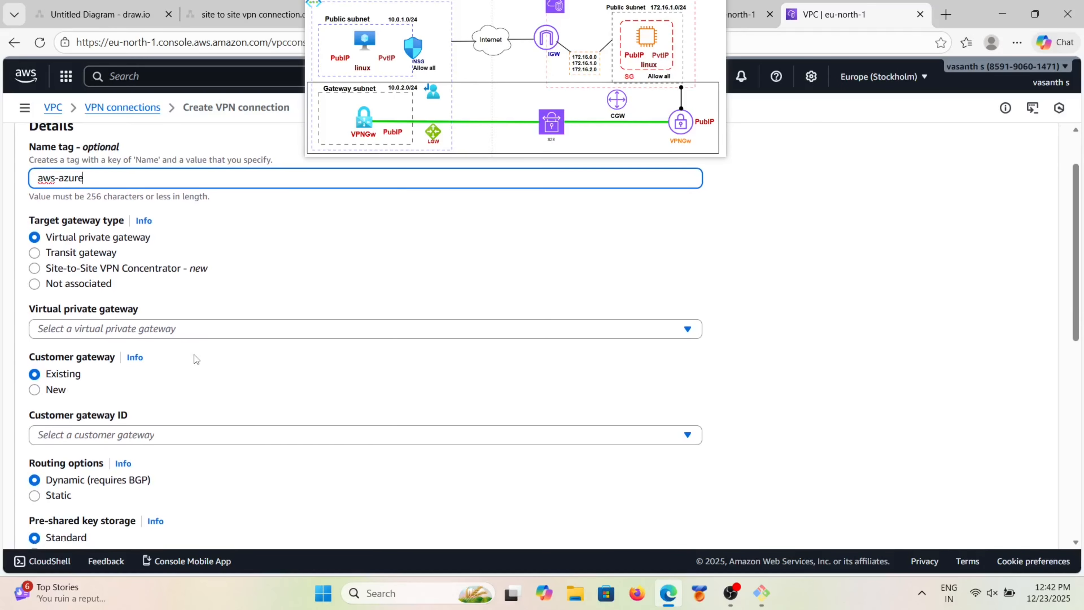
scroll(195, 358, "down", 1)
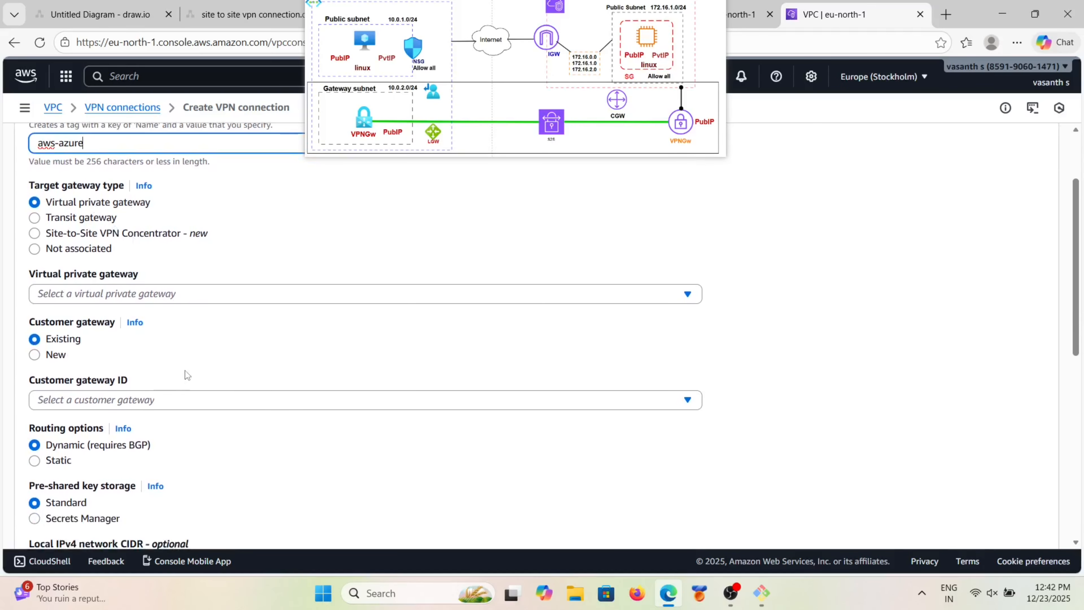
left_click(310, 307)
left_click(323, 296)
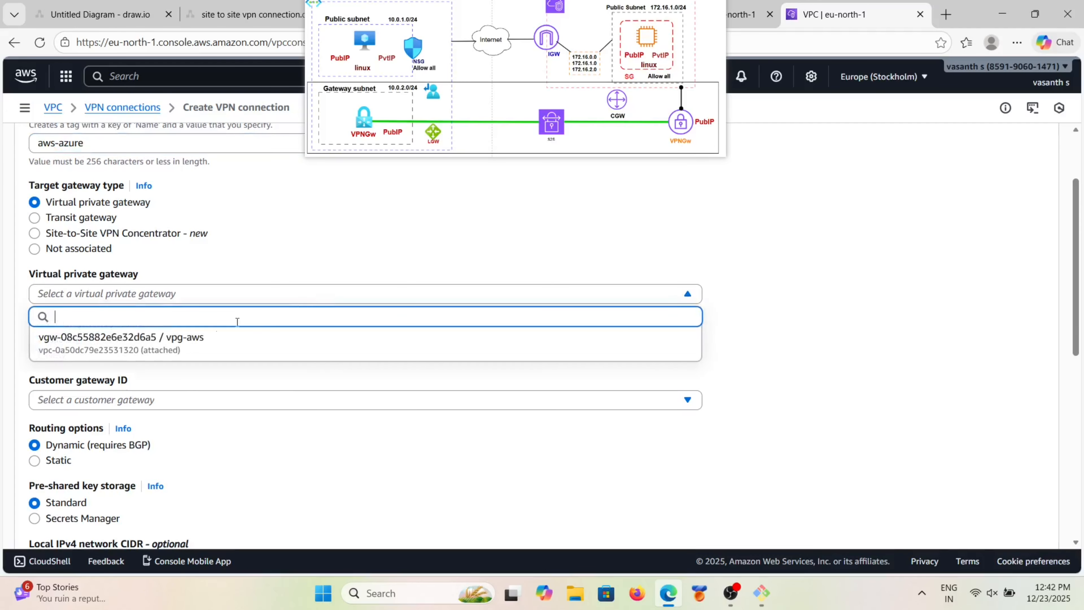
left_click(205, 337)
scroll(205, 338, "down", 2)
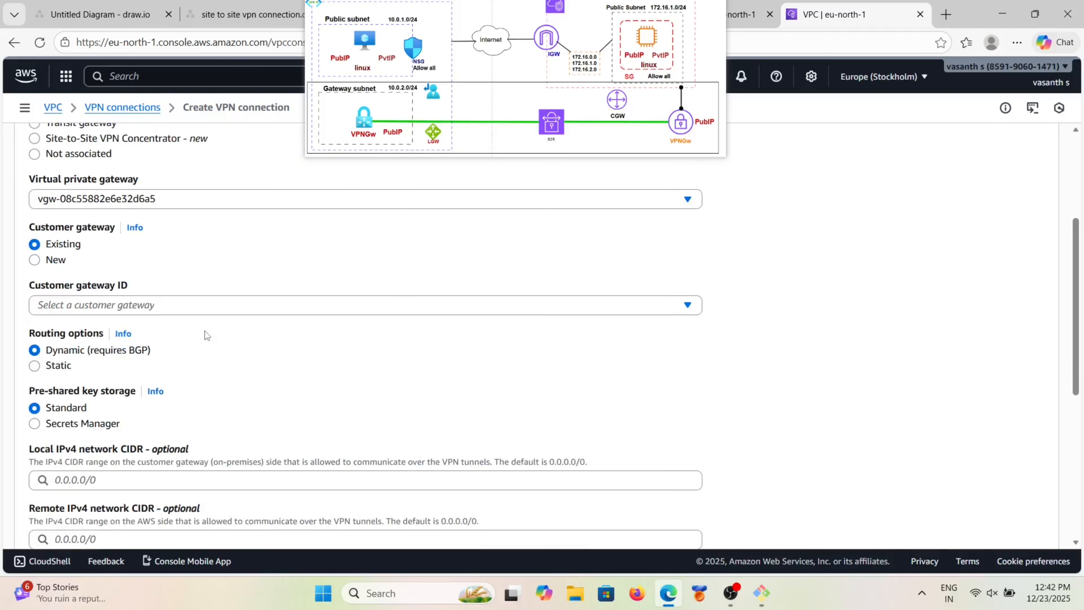
left_click(254, 306)
left_click(176, 347)
scroll(176, 348, "down", 1)
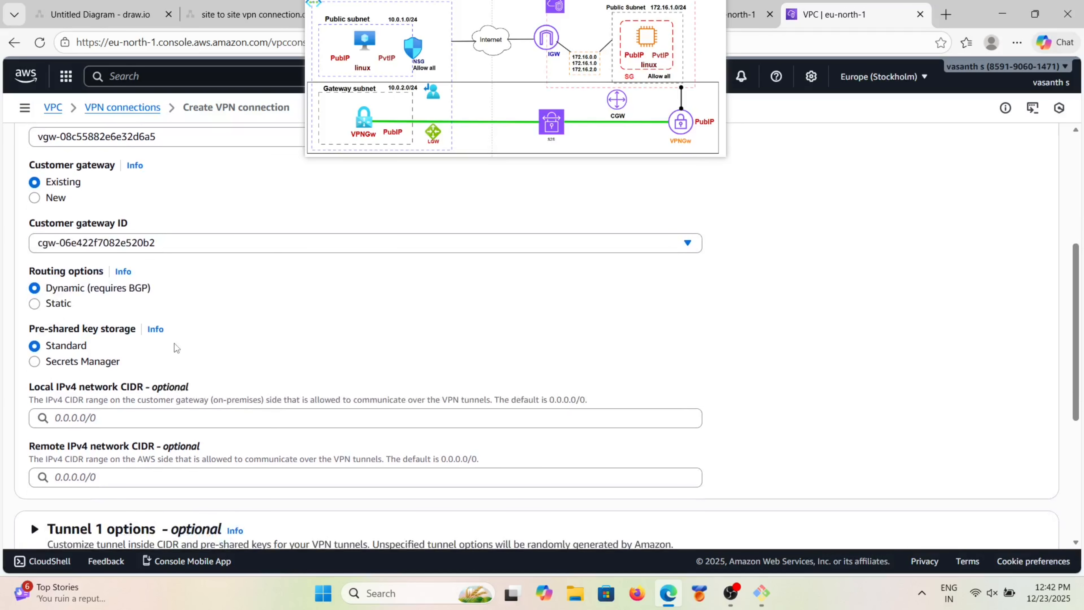
Step: Set the VPN connection's routing to Static and add 10.0.0.0/16 as its static IP prefix
scroll(164, 390, "down", 1)
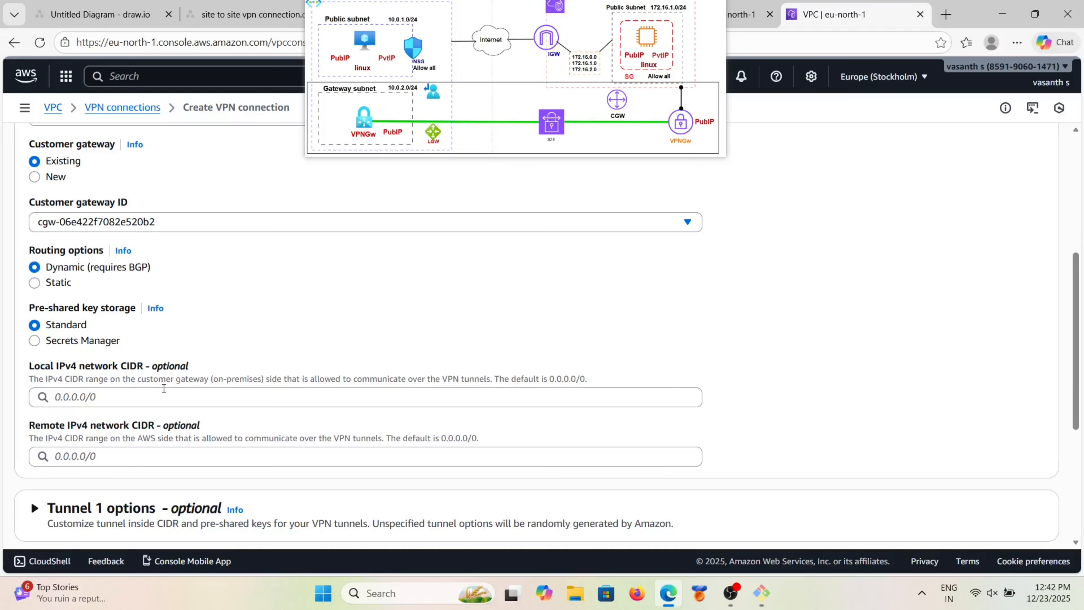
left_click(34, 283)
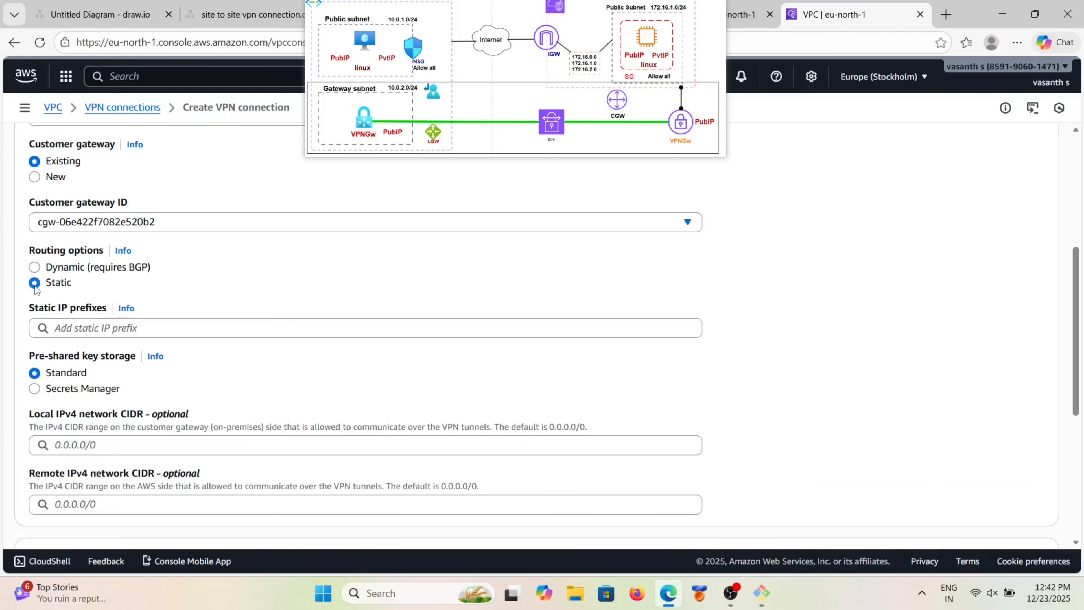
left_click(126, 328)
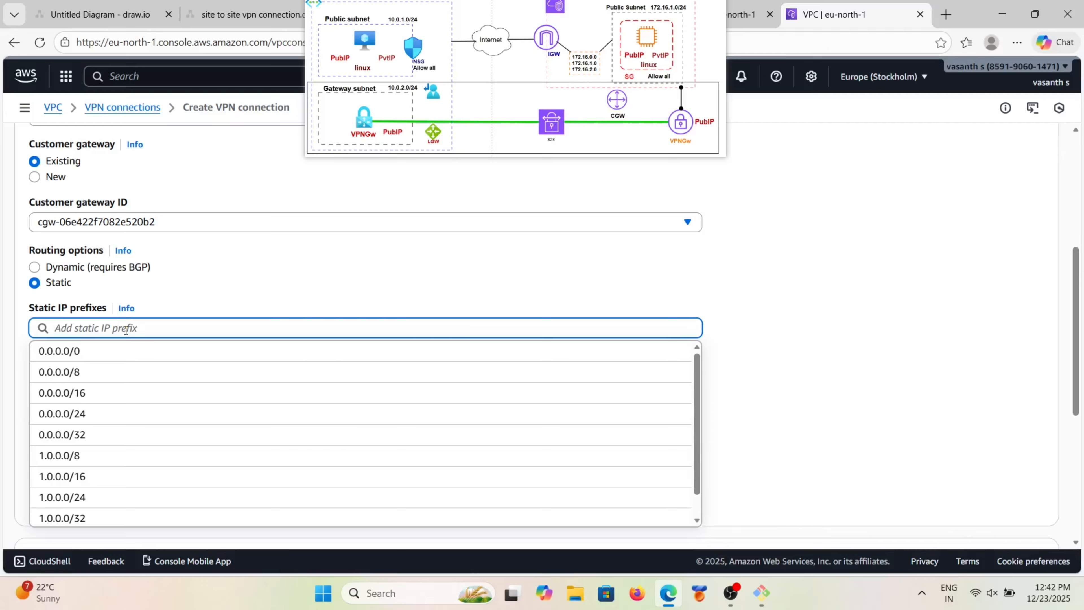
type("10.0.0.")
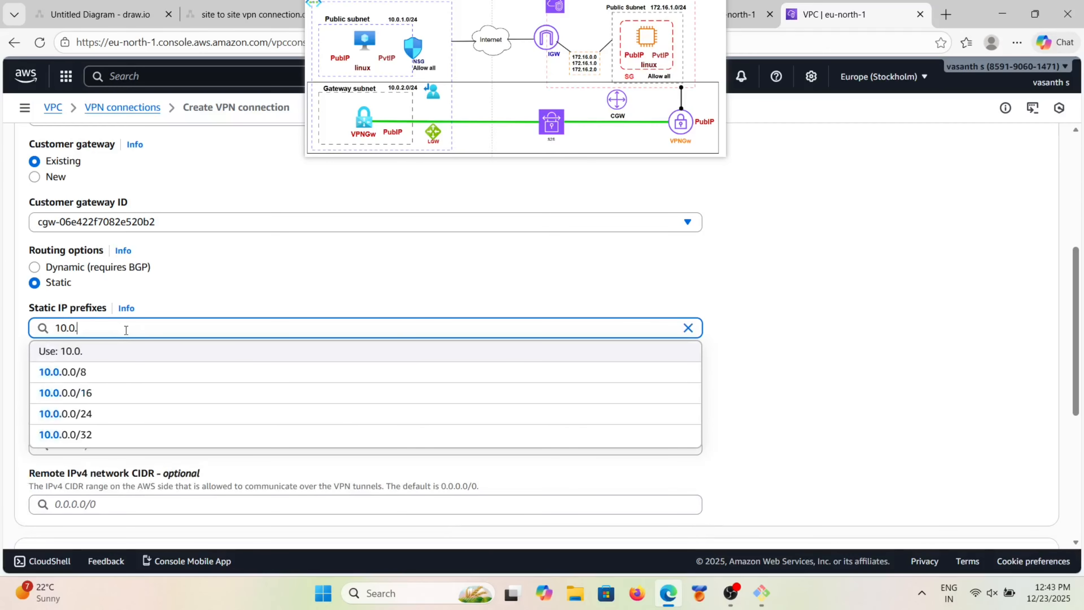
type("0.")
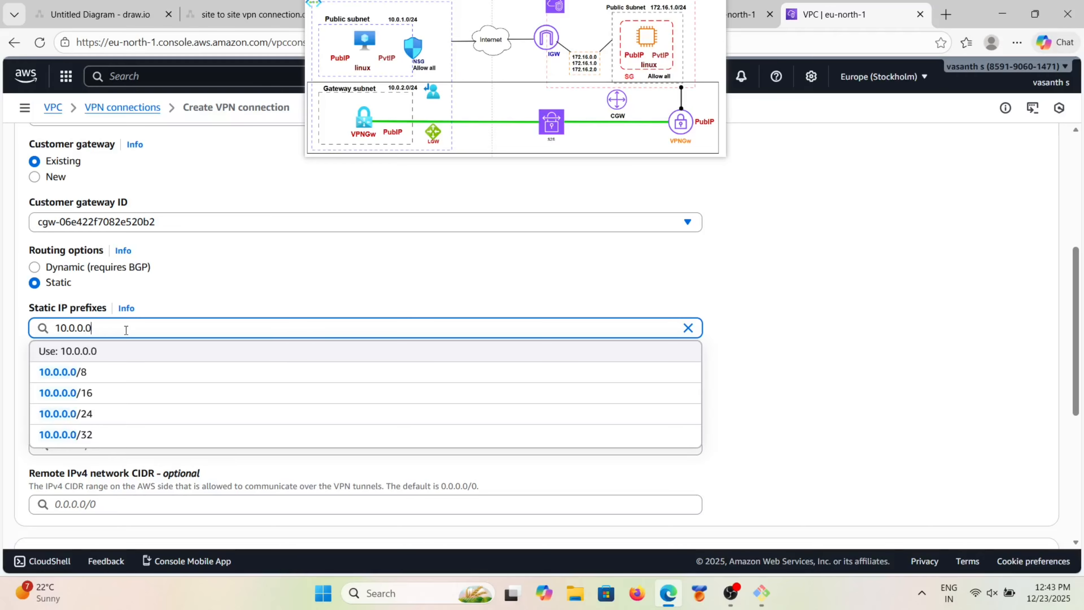
type("0")
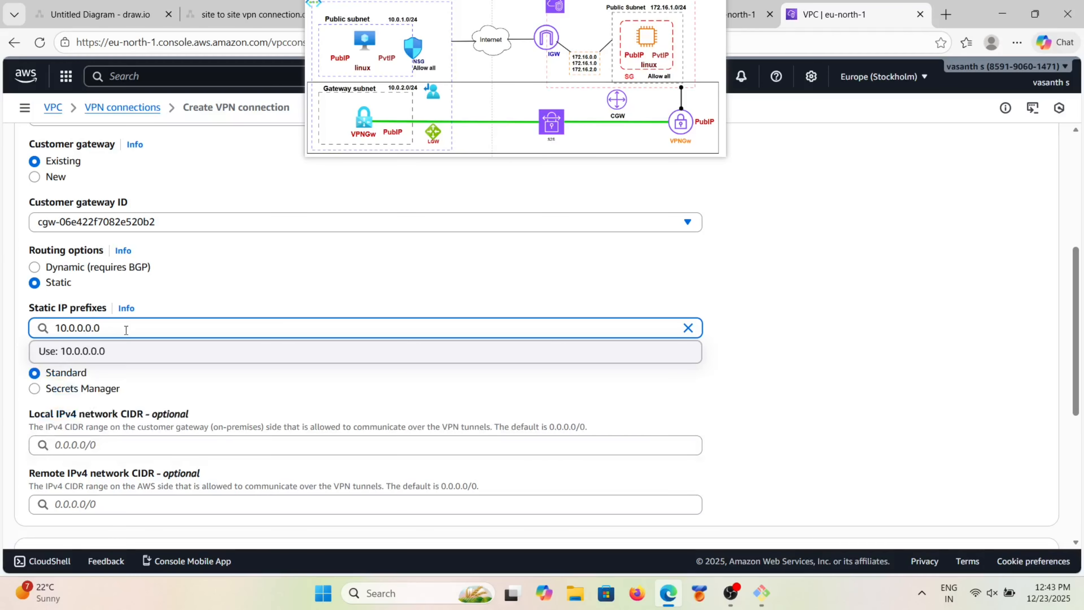
type("/16")
left_click(97, 328)
key("BackSpace")
key("BackSpace")
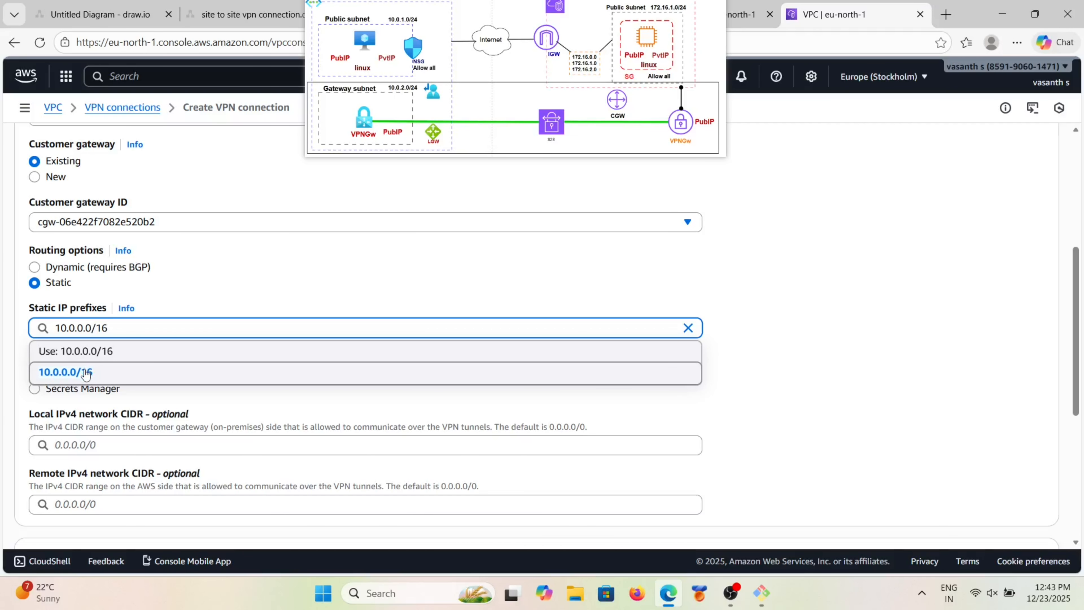
left_click(87, 372)
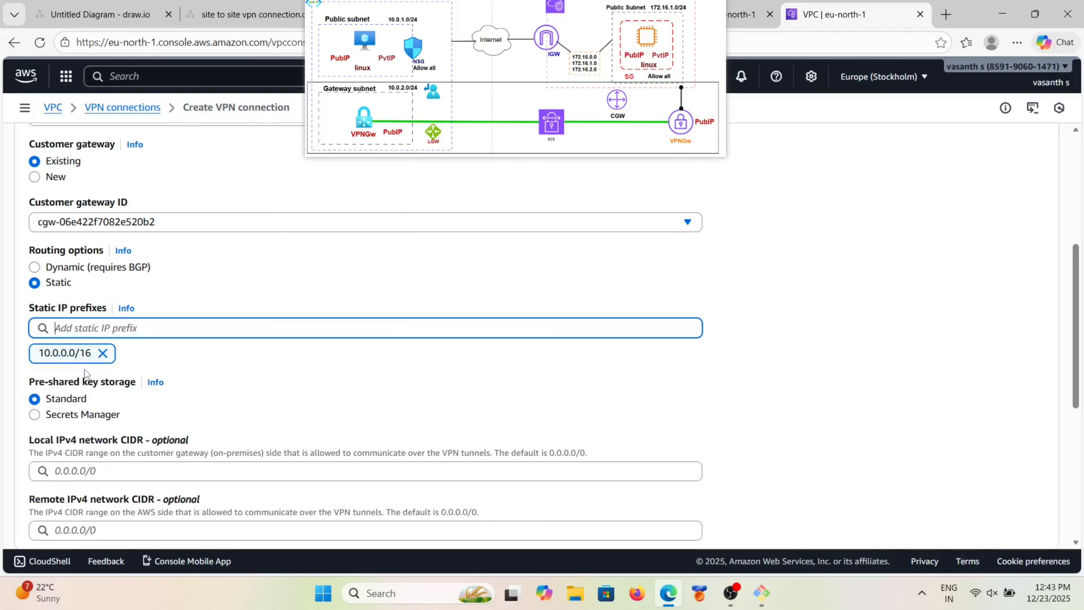
Step: Review the VPN connection's pre-shared key storage, local and remote CIDR, tunnel and tag settings
left_click(232, 409)
scroll(233, 409, "down", 2)
scroll(233, 409, "down", 2)
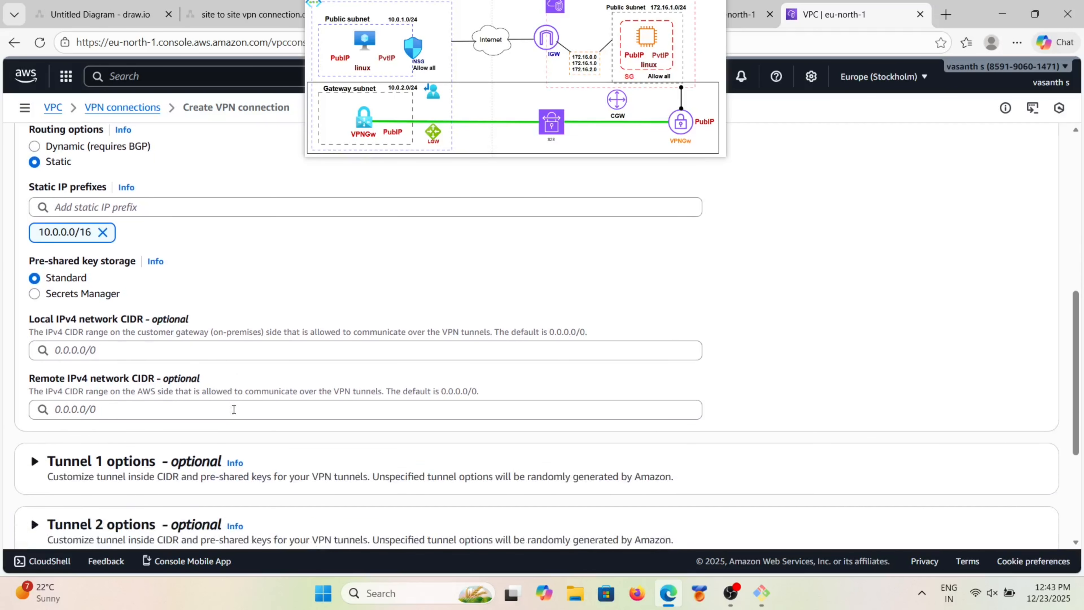
scroll(234, 409, "up", 1)
scroll(234, 409, "down", 1)
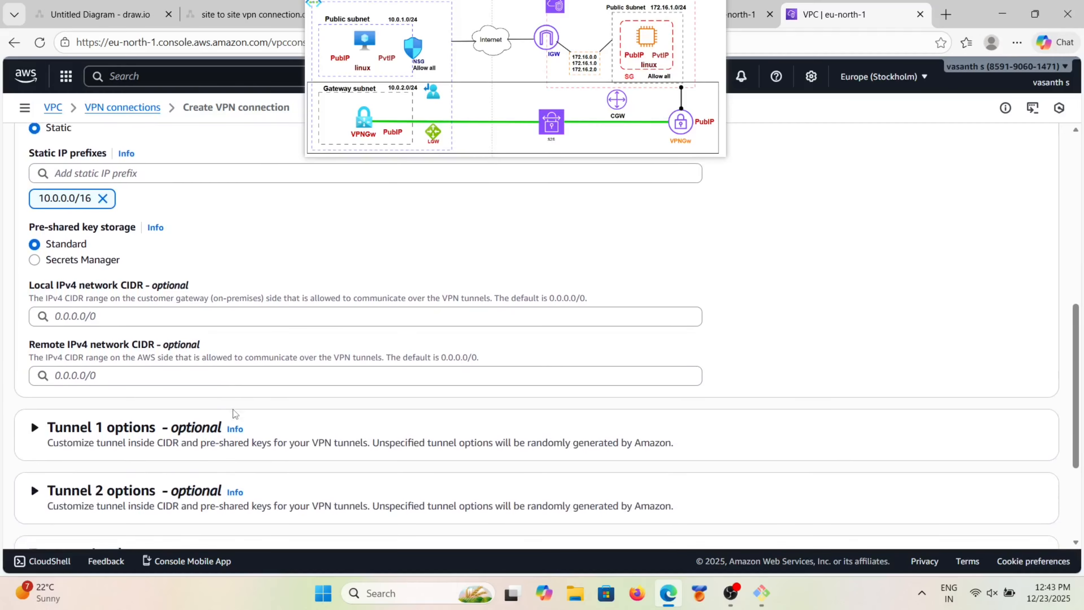
scroll(233, 409, "down", 3)
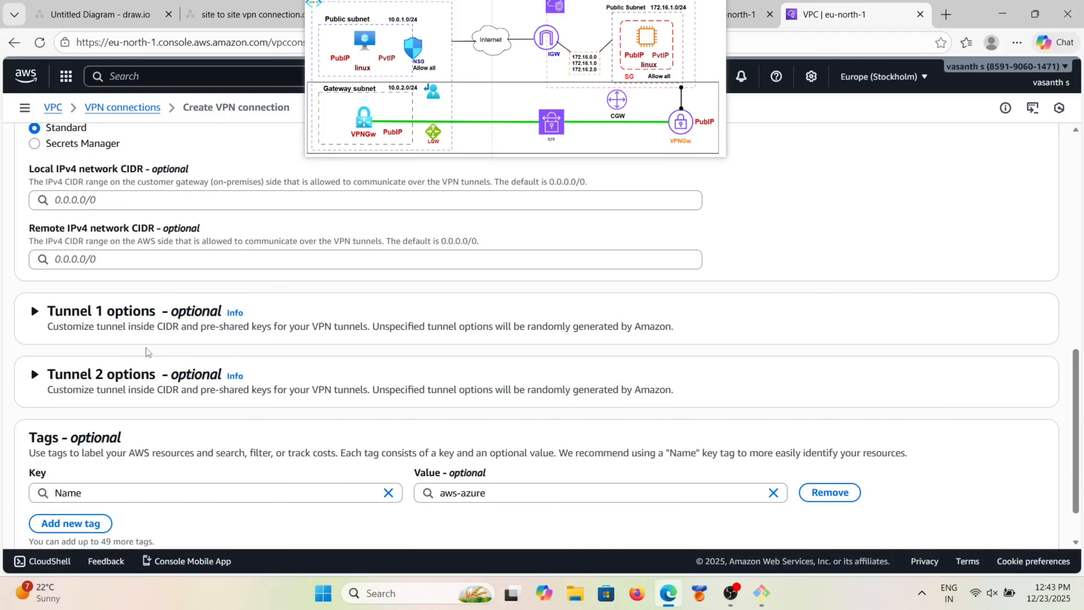
scroll(146, 348, "down", 2)
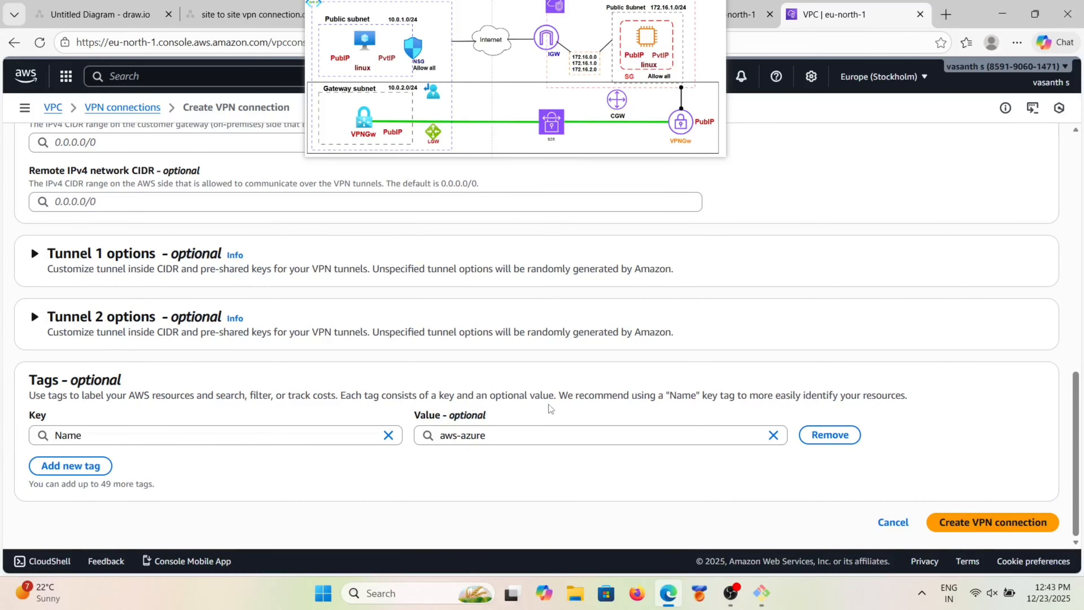
scroll(549, 404, "up", 3)
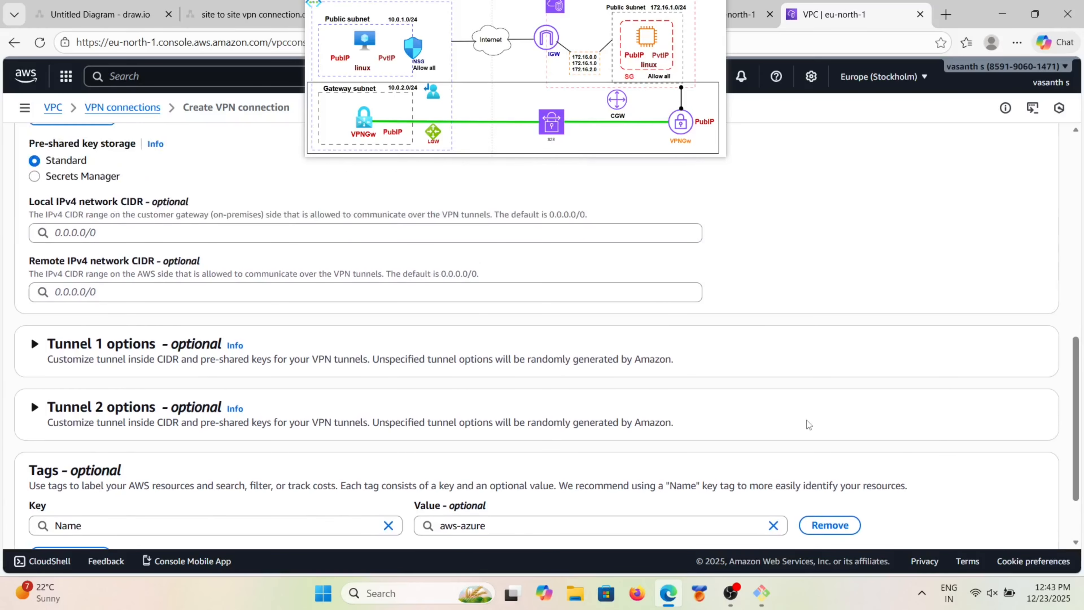
scroll(806, 420, "up", 2)
scroll(807, 420, "down", 1)
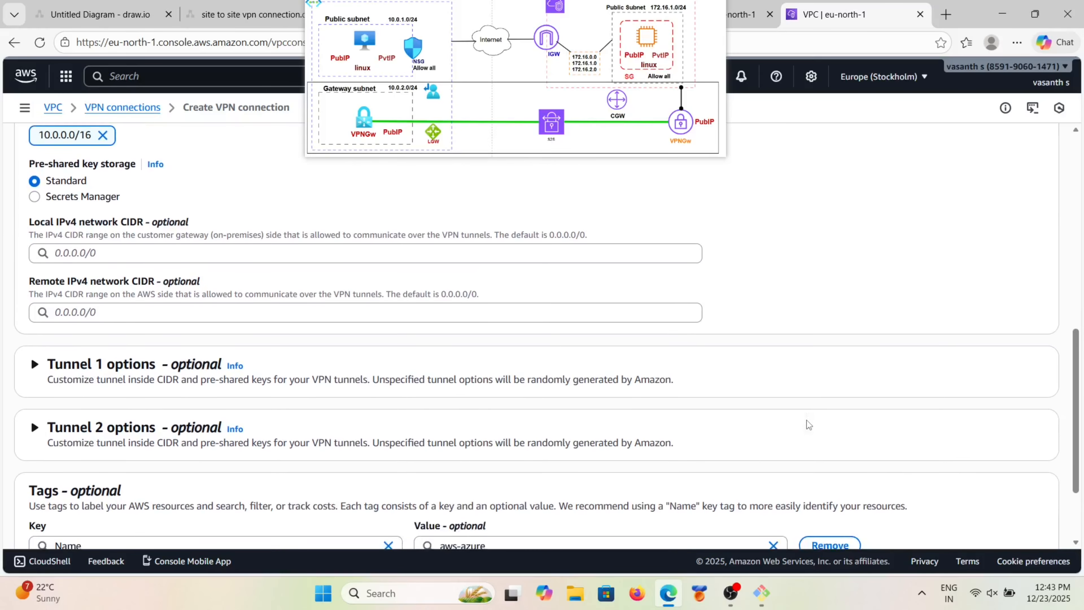
scroll(808, 424, "down", 4)
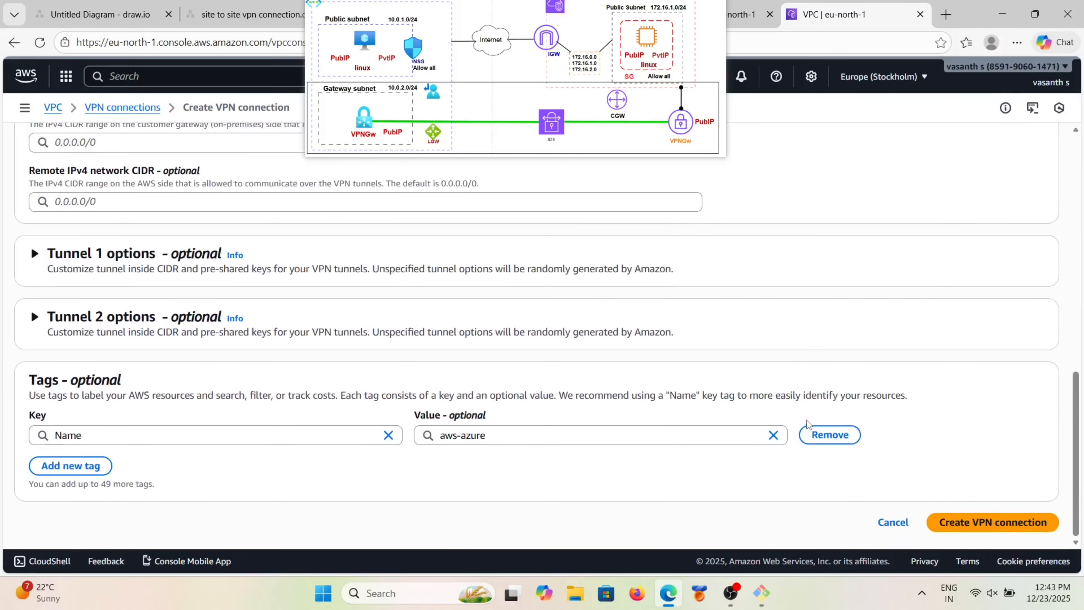
Step: Create the aws-azure VPN connection and refresh the connections list
left_click(984, 523)
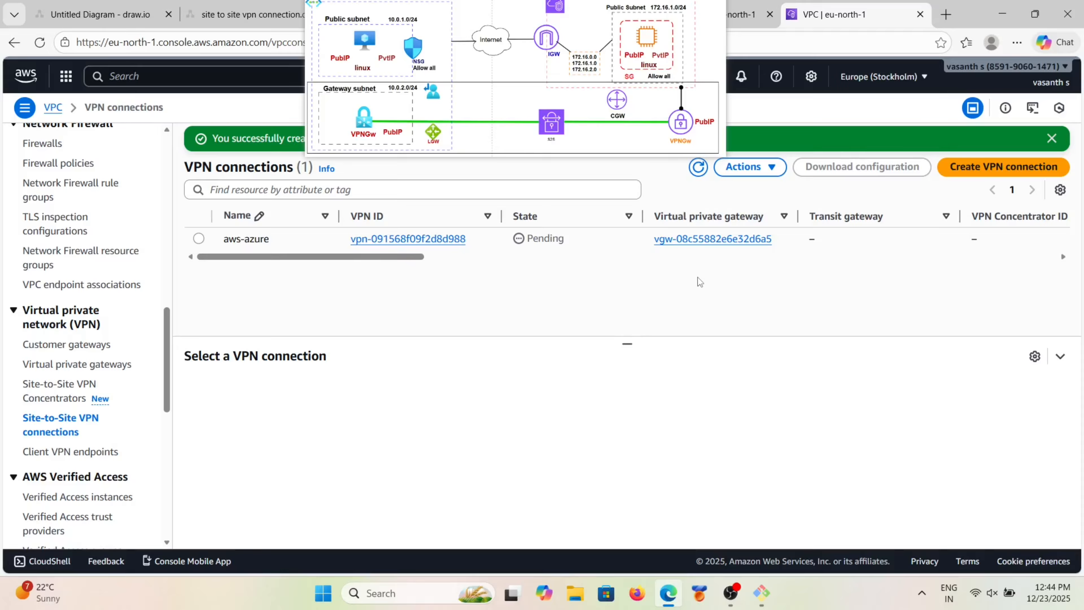
left_click(698, 167)
left_click(696, 173)
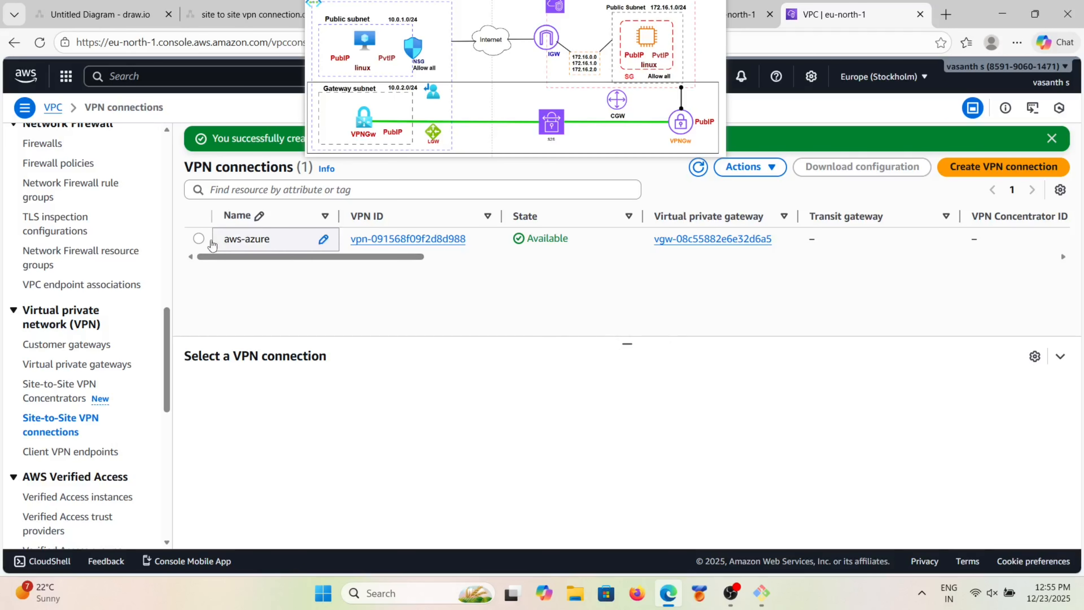
Step: Download the aws-azure connection's configuration for the Generic vendor with the IKE version set to ikev2
left_click(199, 238)
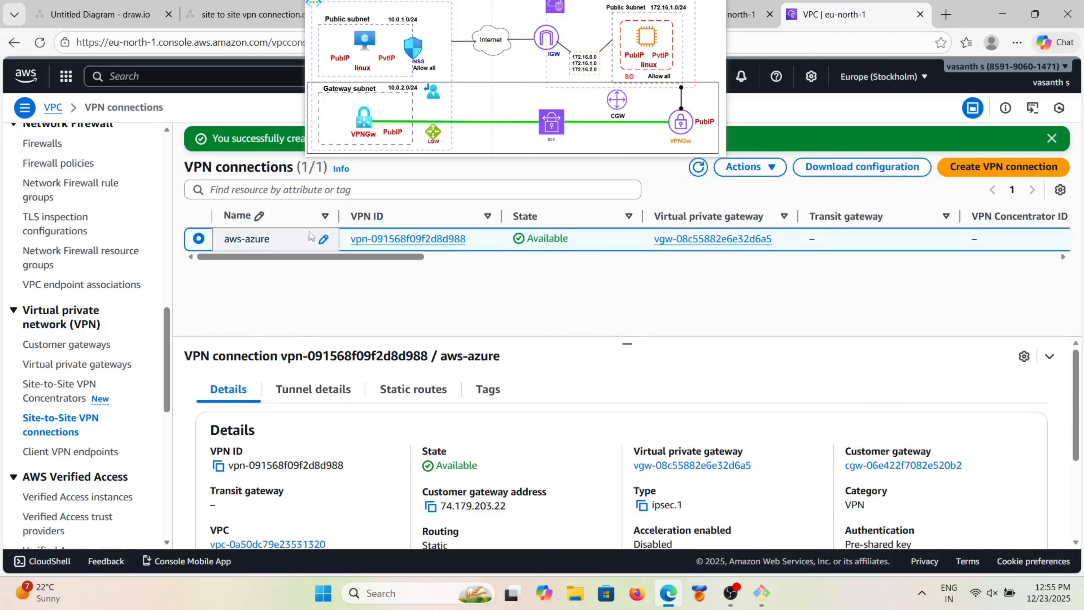
left_click(864, 172)
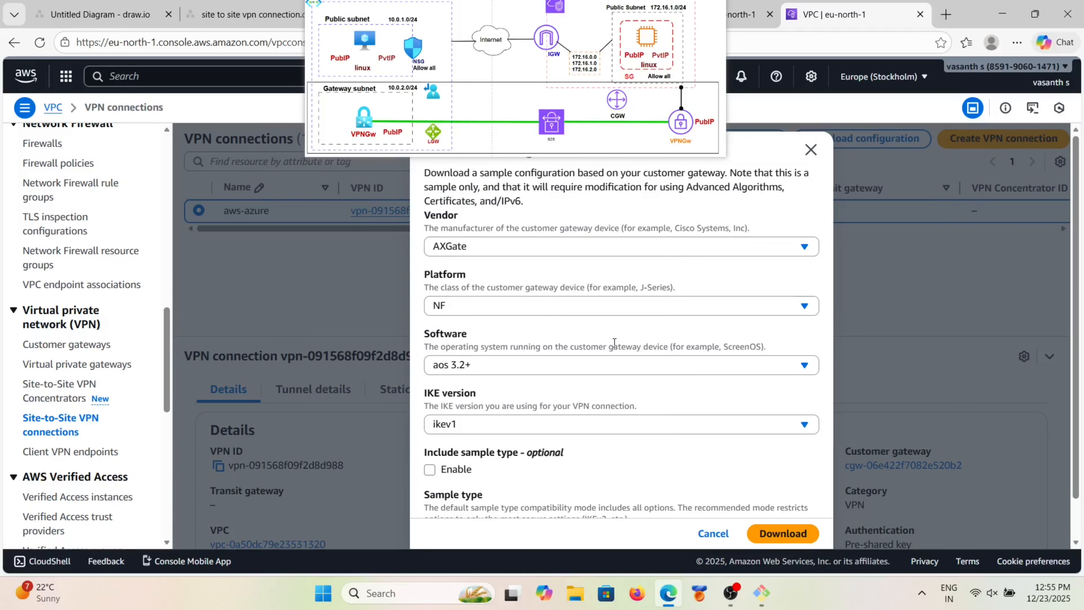
left_click(606, 254)
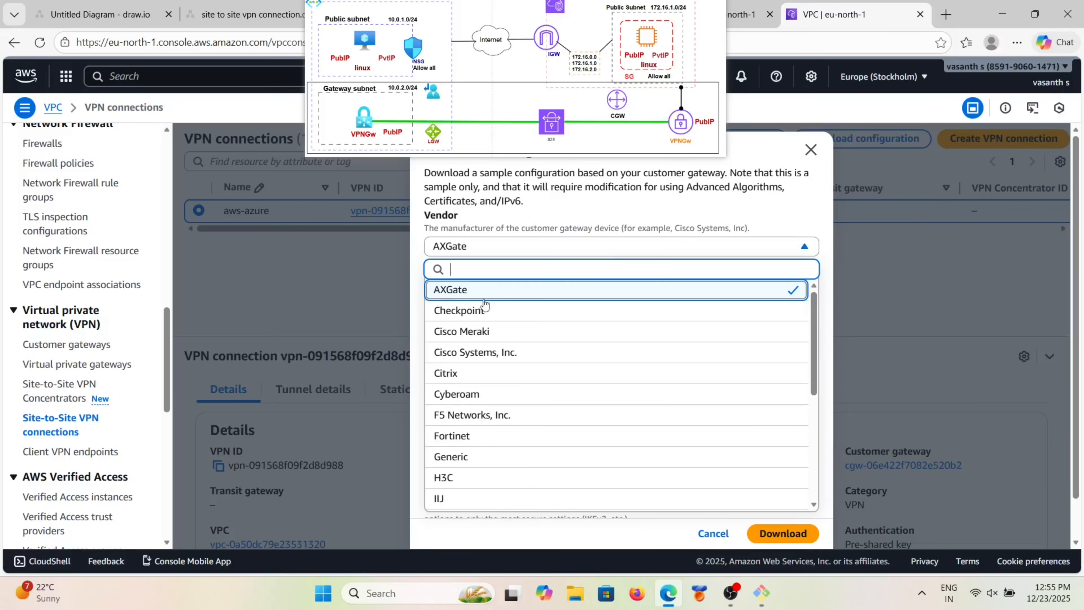
scroll(487, 396, "down", 3)
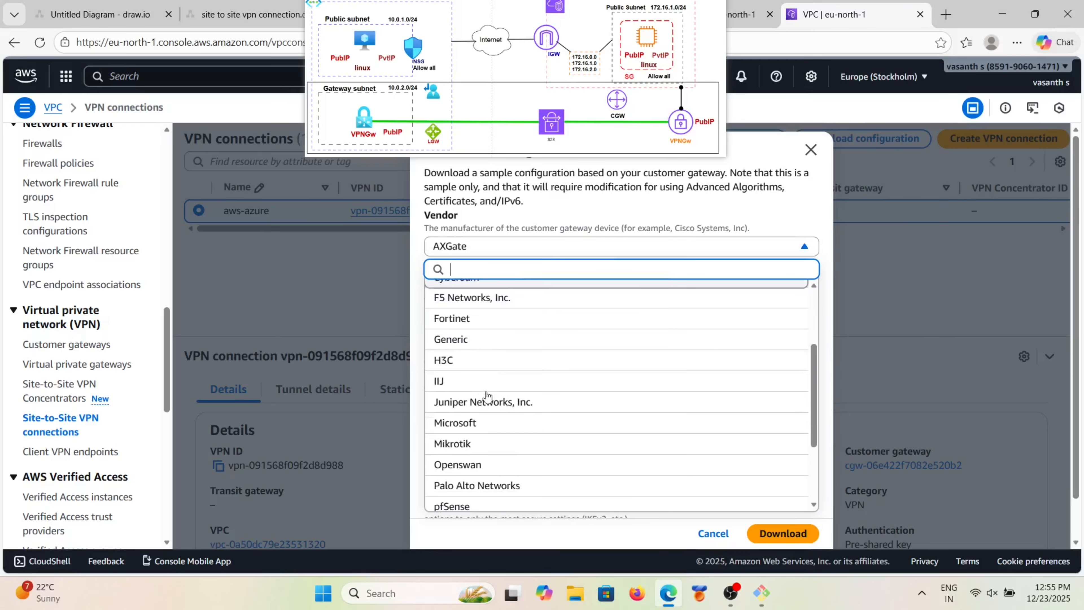
left_click(480, 337)
scroll(479, 333, "down", 1)
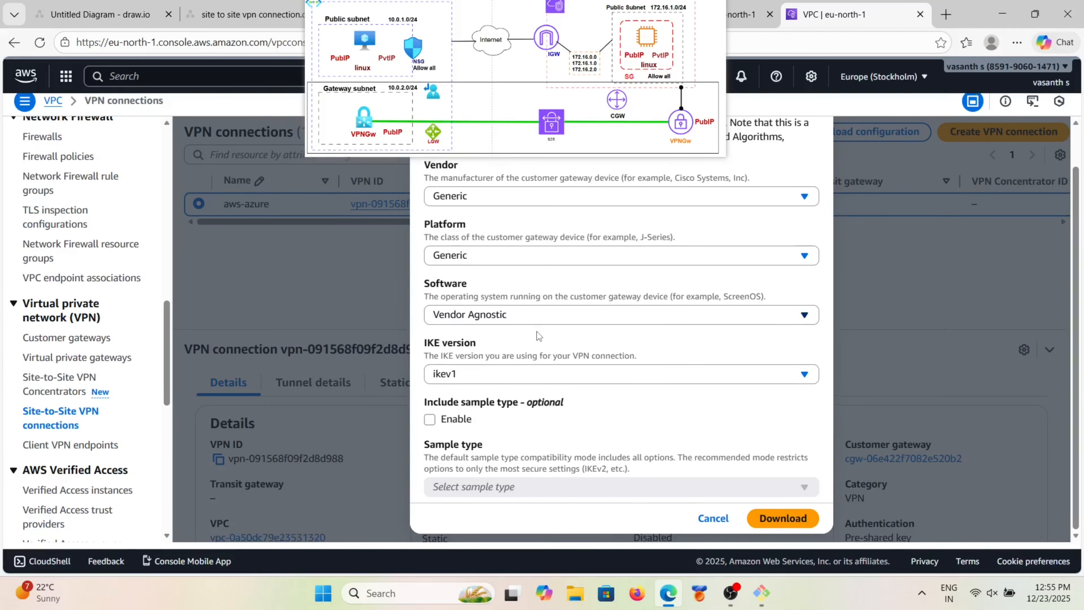
left_click(530, 384)
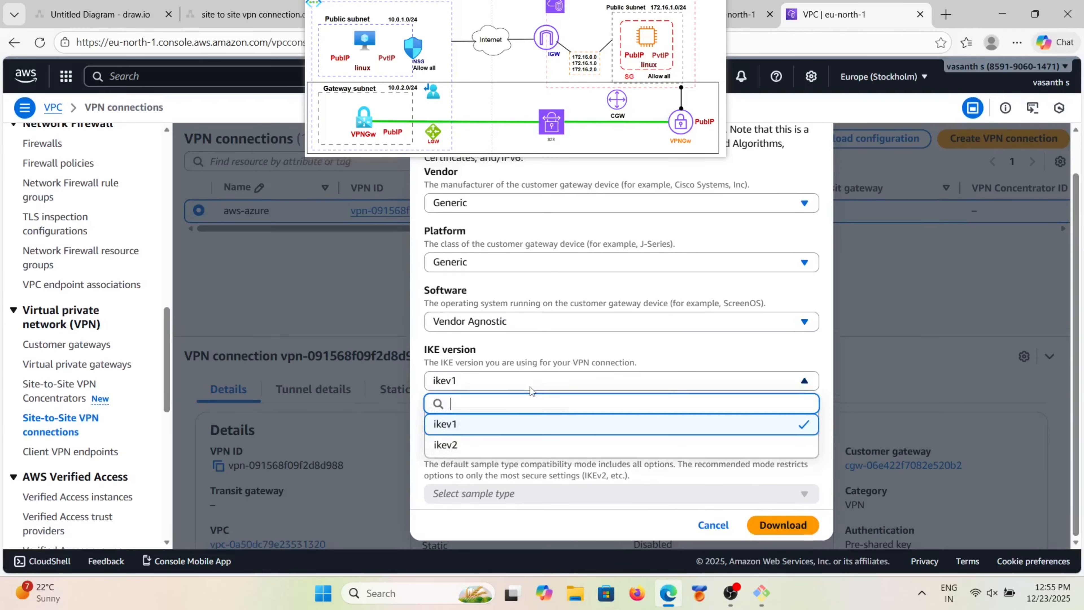
left_click(478, 444)
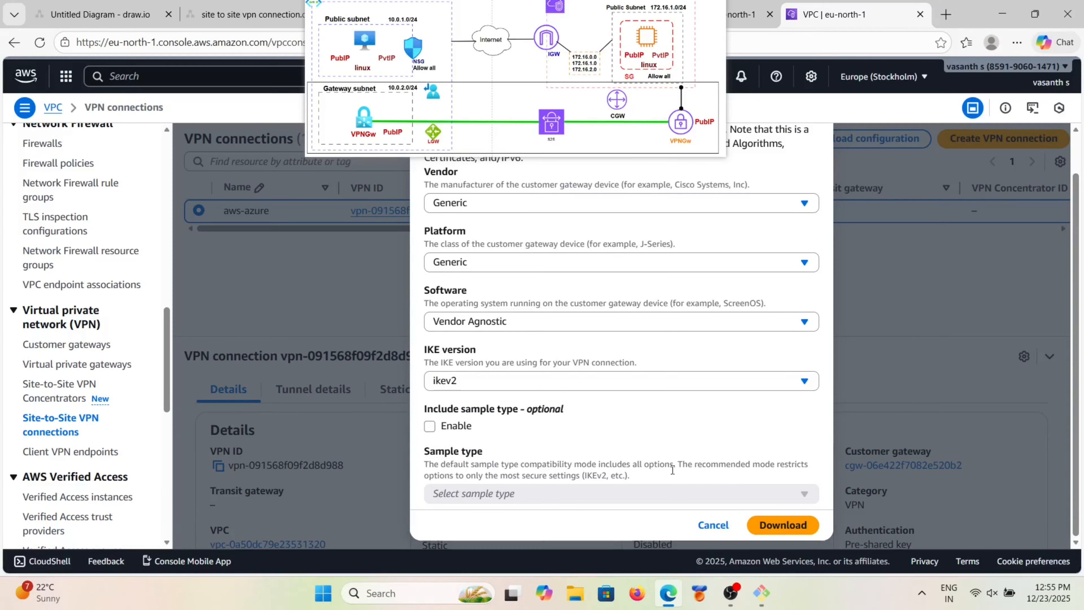
left_click(775, 530)
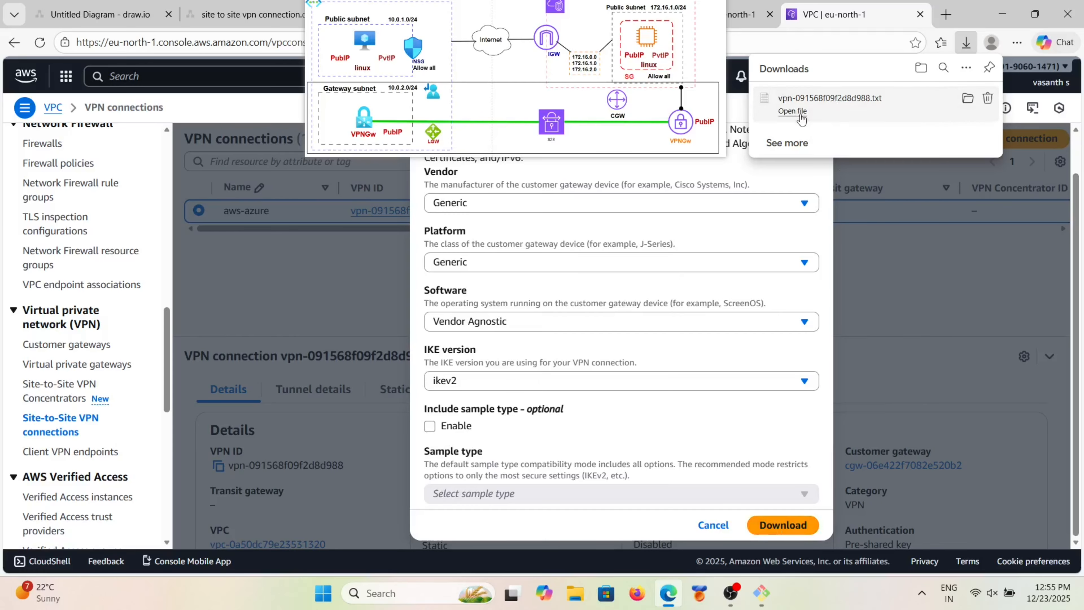
Step: Open the downloaded file vpn-091568f09f2d8d988.txt in Notepad and move its window clear of the network diagram
left_click(792, 111)
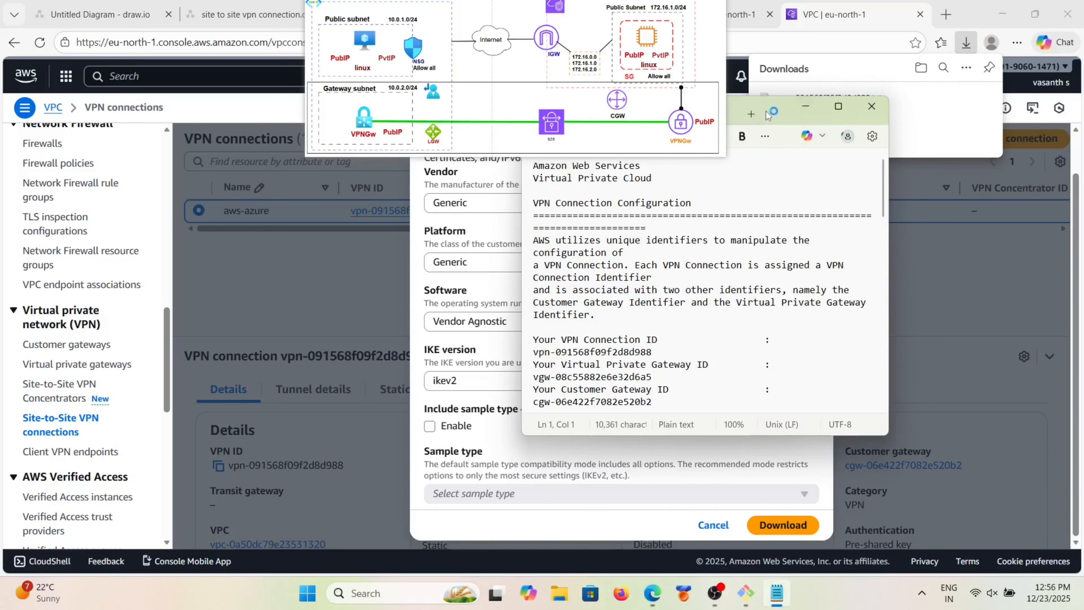
left_click_drag(767, 122, 770, 199)
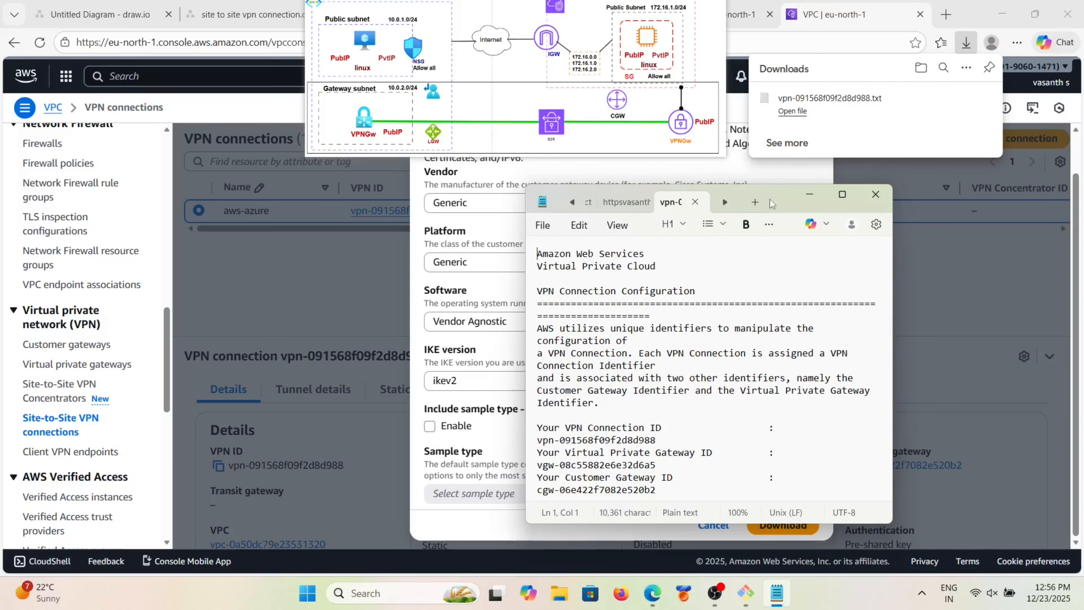
Step: Read through the IPSec Tunnel #1 section of the configuration file, including the IKE, pre-shared key and IPSec settings
scroll(721, 302, "down", 5)
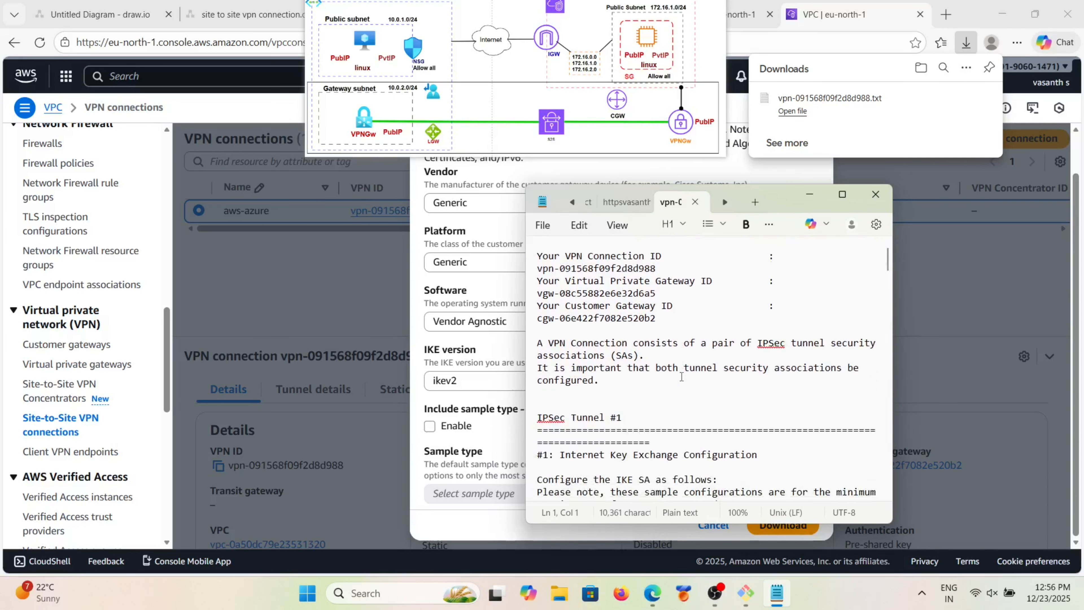
scroll(681, 377, "down", 2)
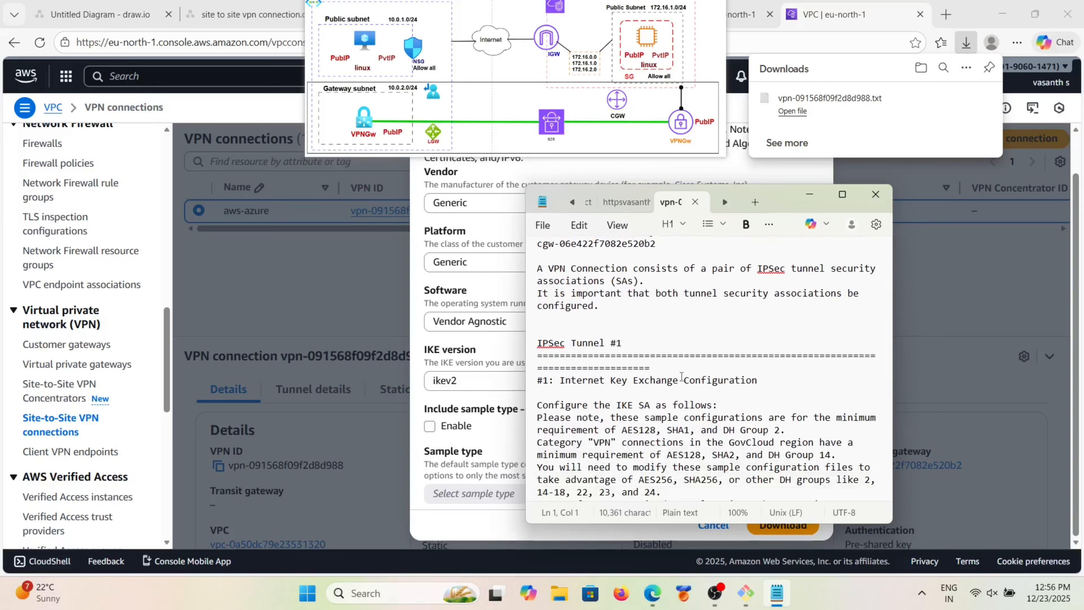
scroll(681, 376, "down", 3)
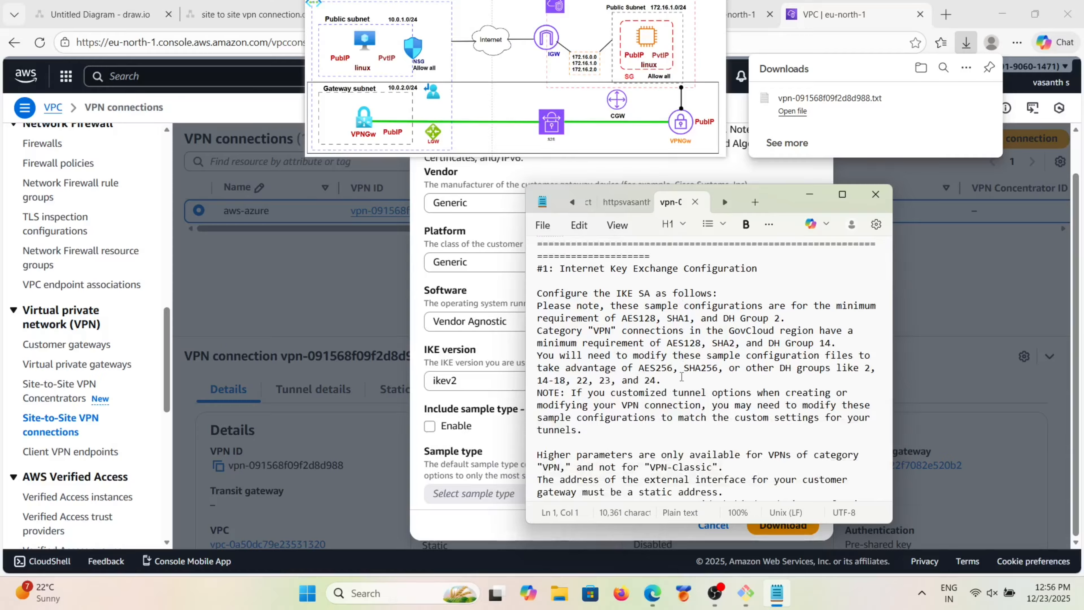
scroll(681, 376, "down", 7)
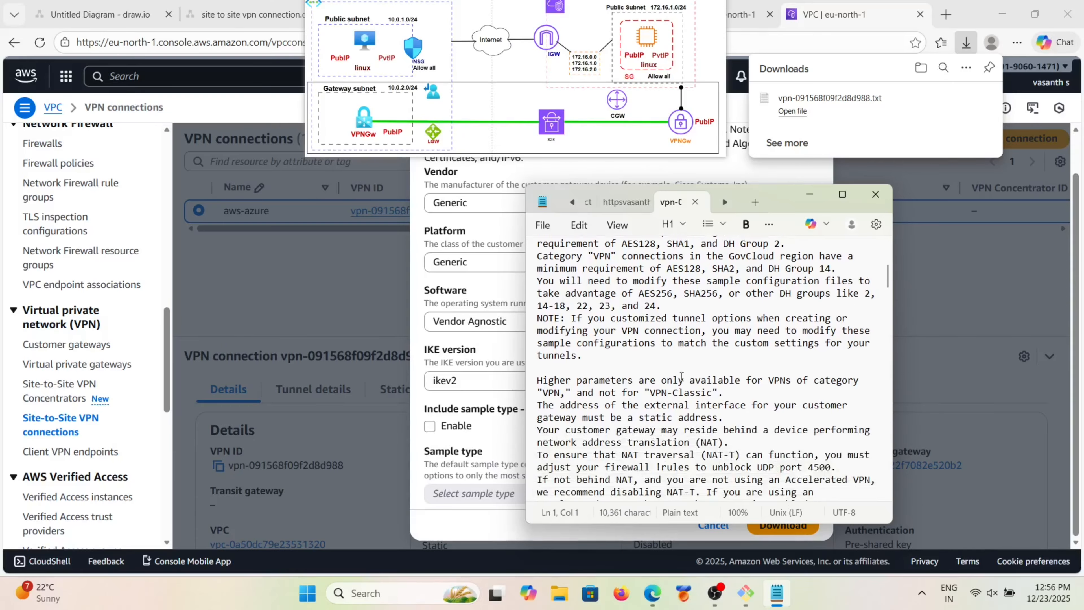
scroll(681, 377, "down", 1)
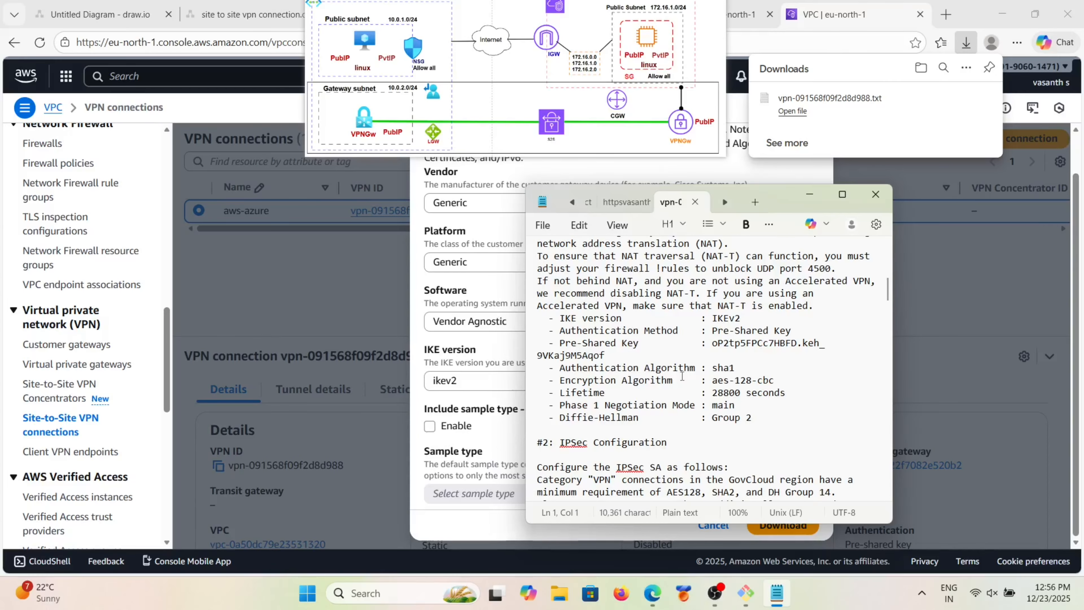
scroll(629, 367, "down", 1)
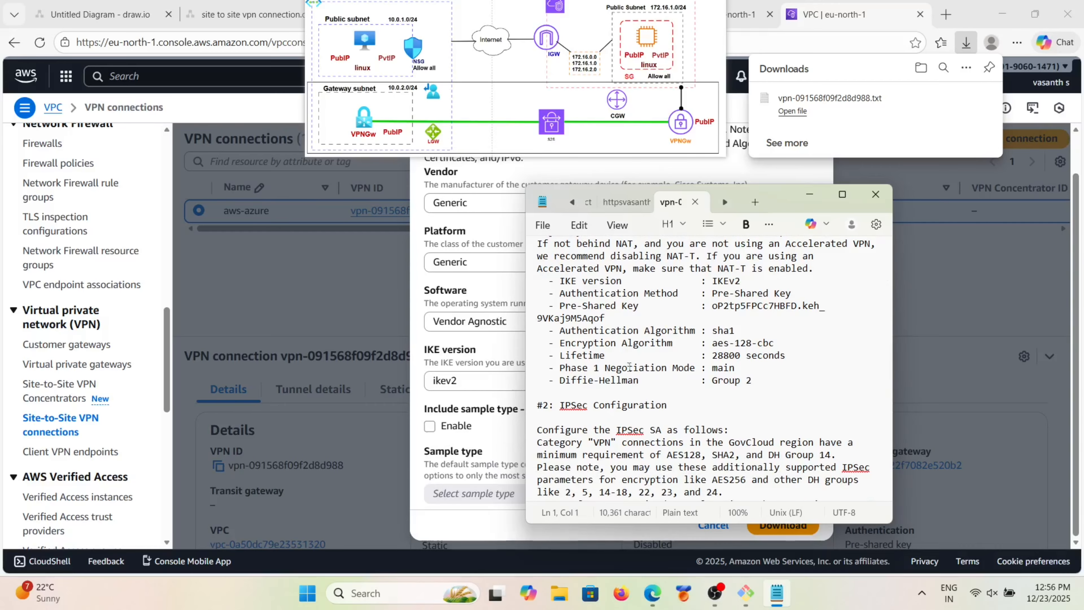
scroll(629, 366, "down", 8)
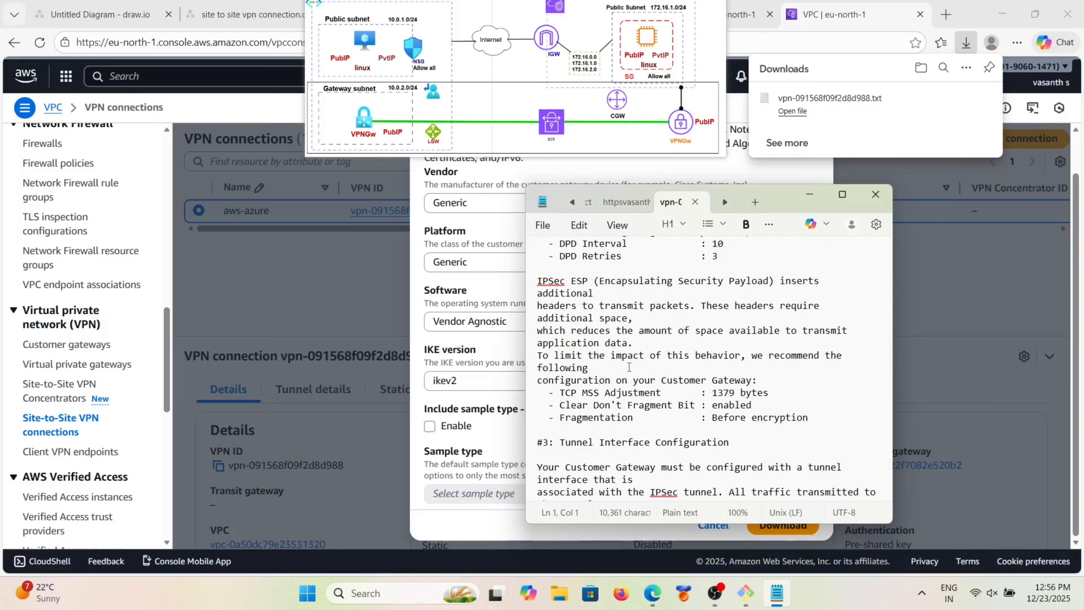
scroll(606, 373, "up", 6)
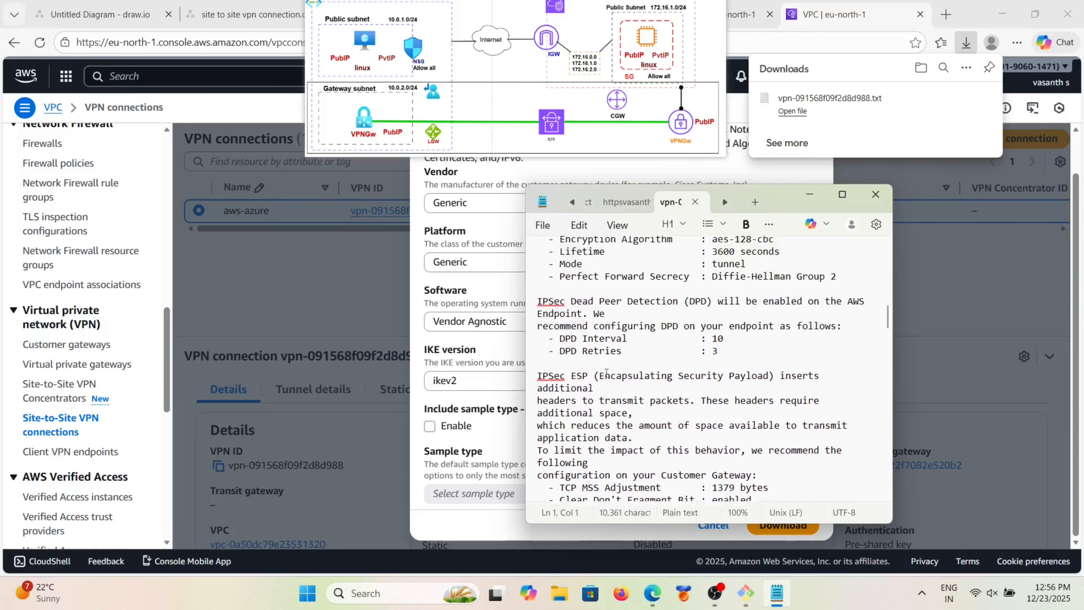
scroll(607, 373, "up", 7)
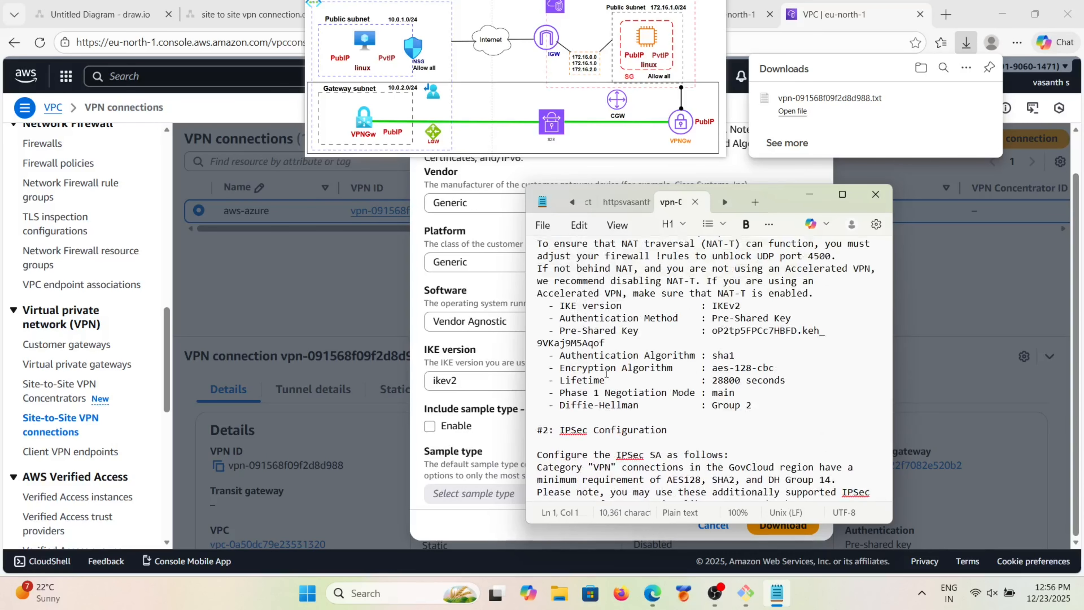
Step: Copy Tunnel #1's outside IP address of the Virtual Private Gateway, 13.49.205.137, from the configuration file
scroll(606, 373, "down", 10)
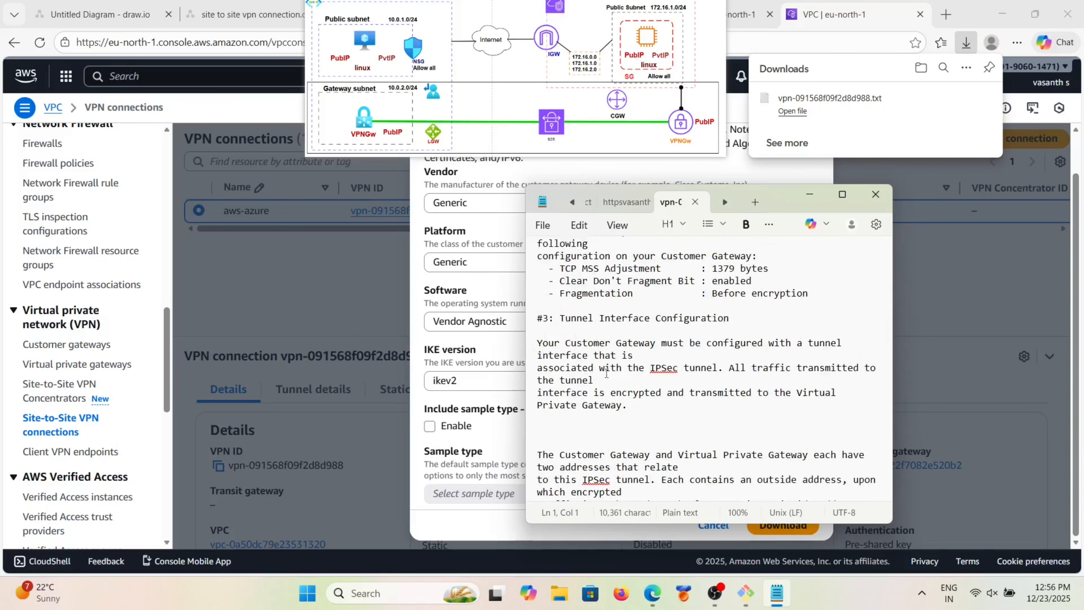
scroll(606, 373, "down", 7)
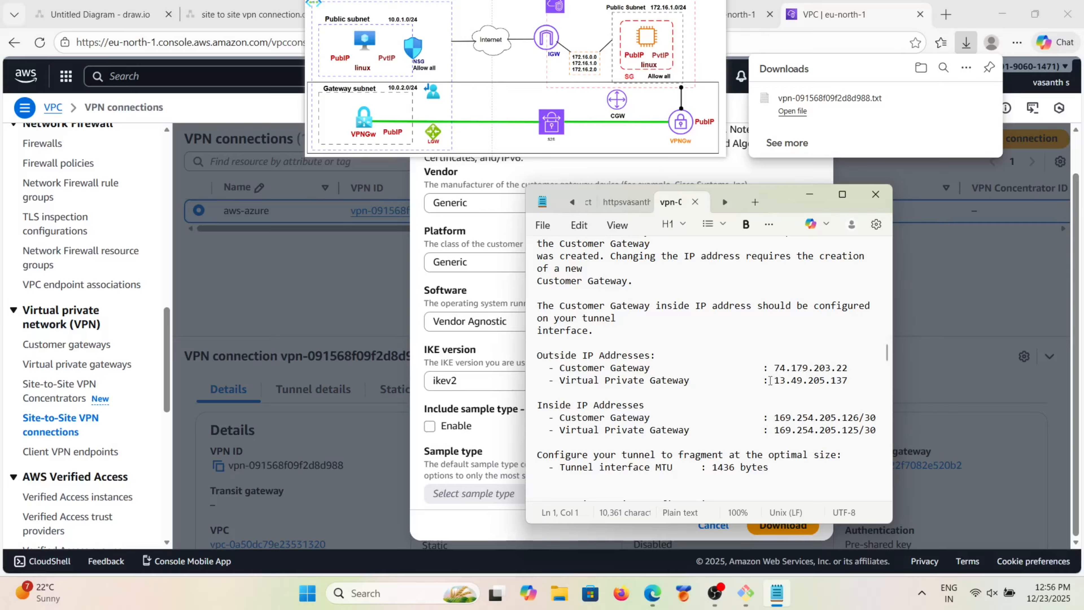
left_click_drag(770, 380, 850, 380)
key("ctrl+c")
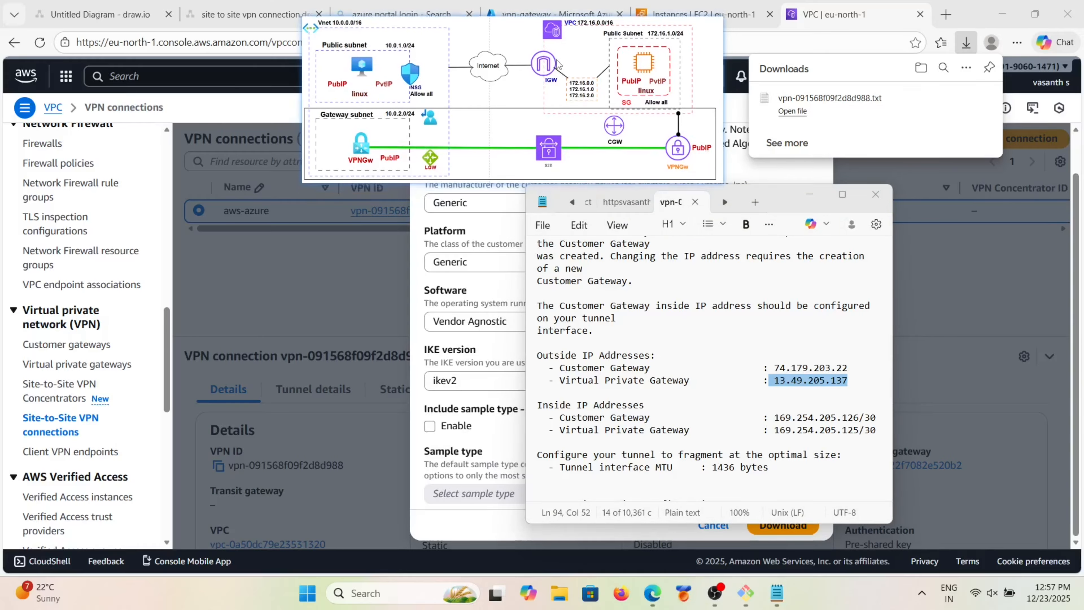
Step: Switch to the Azure portal and return to its home page
left_click(539, 6)
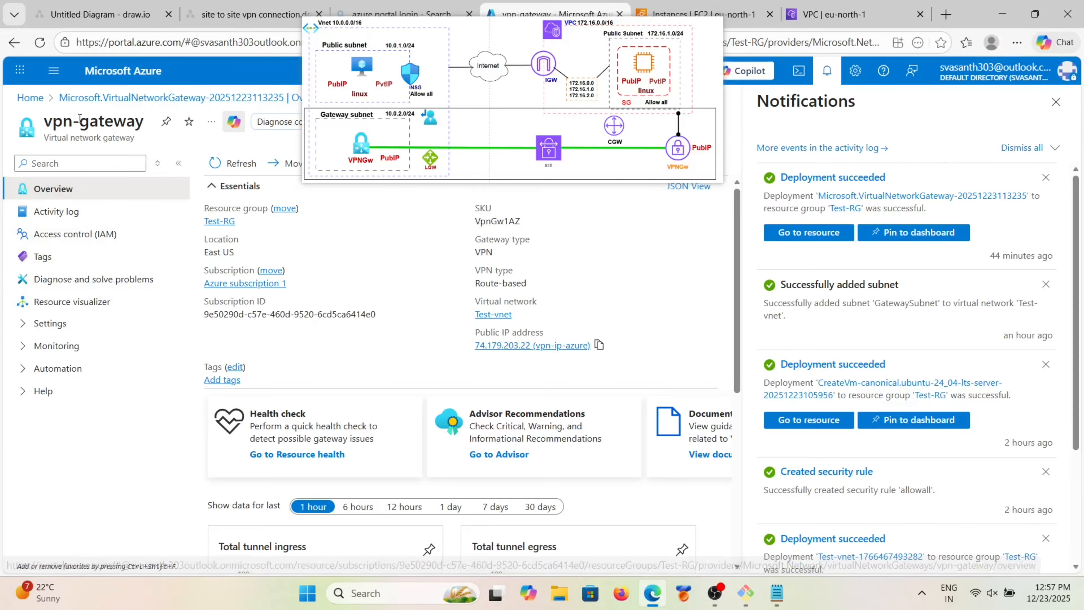
left_click(36, 98)
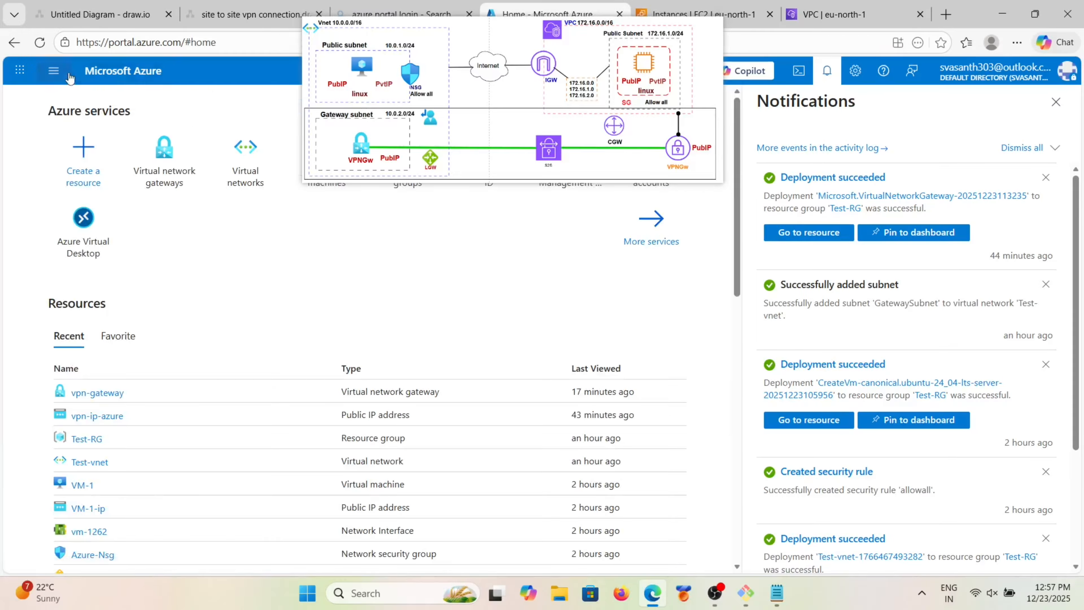
left_click(55, 71)
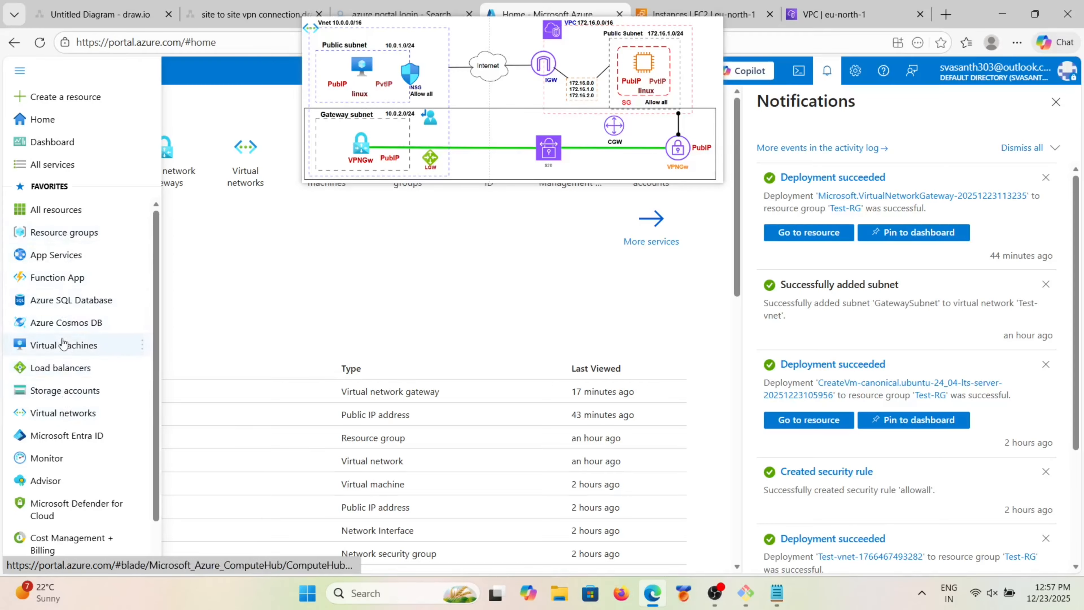
mouse_move(63, 344)
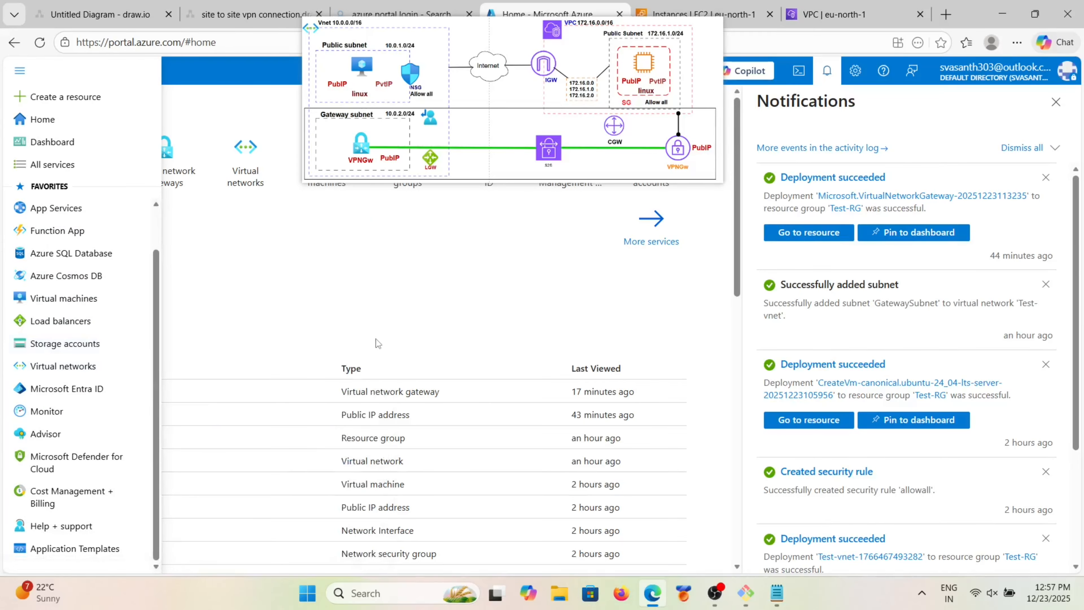
left_click(374, 320)
Step: Search the Azure portal for "local" and open Local network gateways, moving the network diagram clear of the results
left_click_drag(478, 119, 478, 240)
left_click(470, 70)
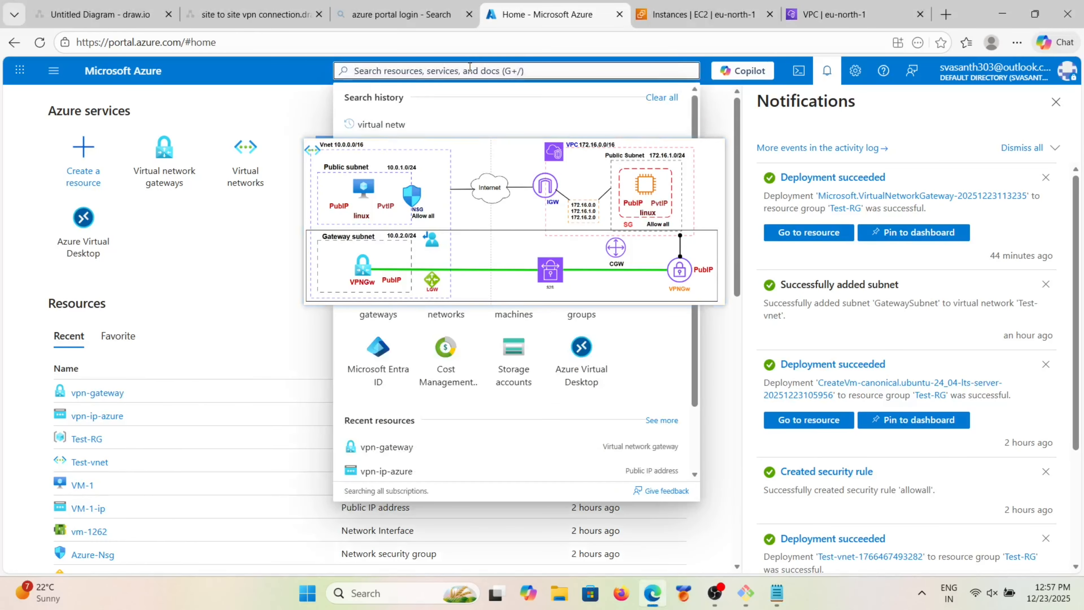
type("local")
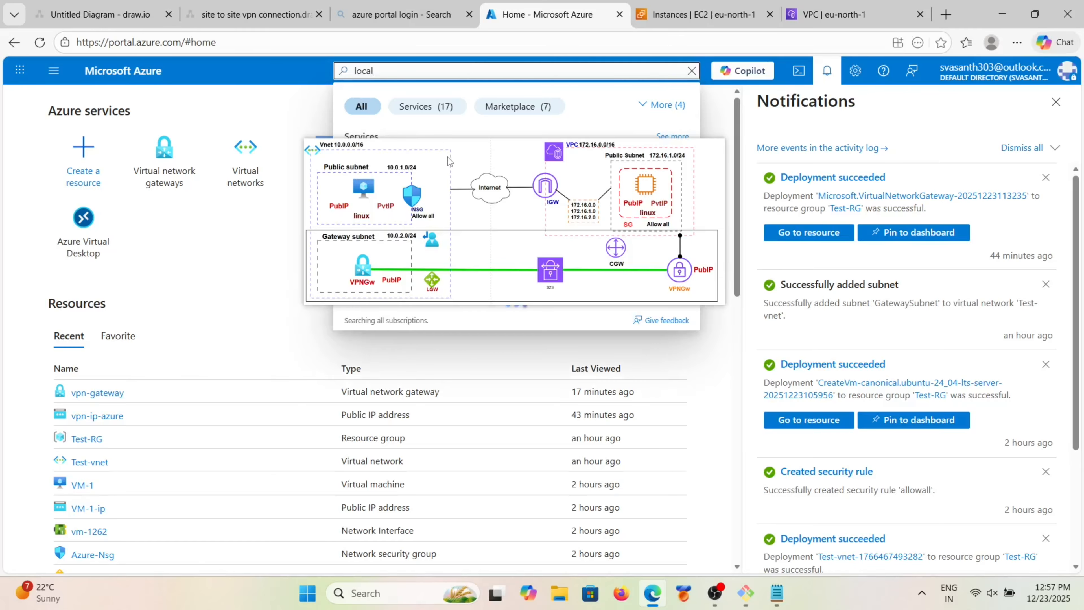
left_click_drag(446, 157, 445, 195)
left_click(432, 162)
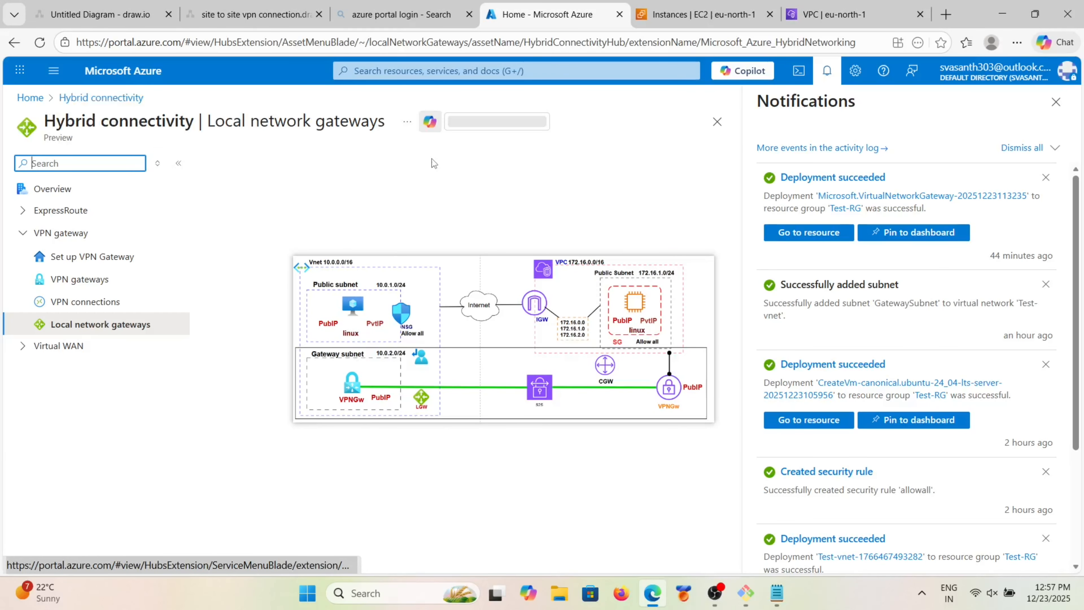
Step: Start creating a local network gateway named lgw-aws in resource group Test-RG
left_click_drag(452, 287, 406, 46)
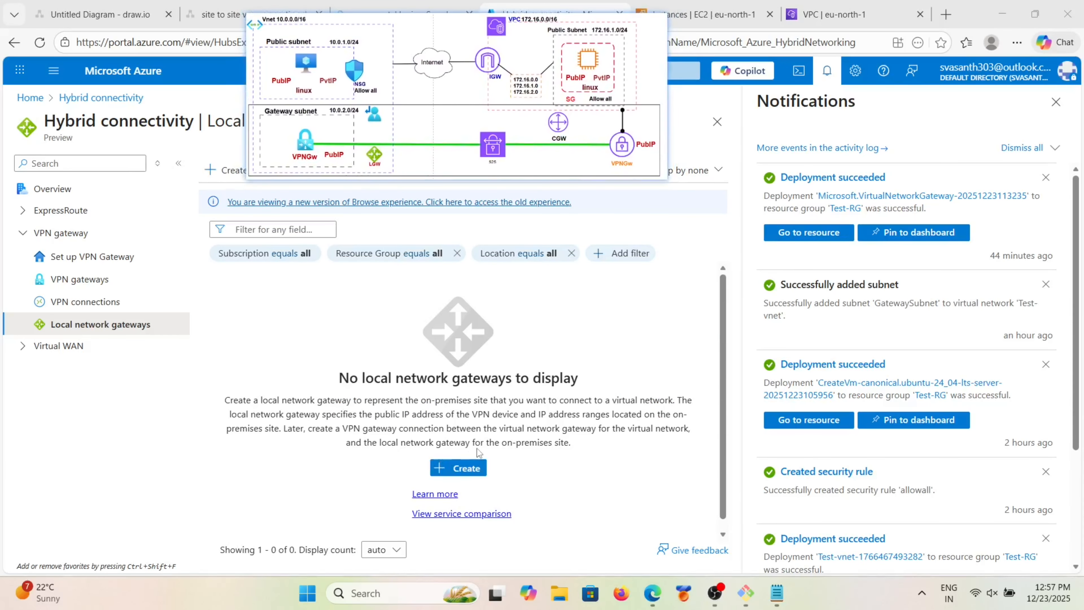
left_click(477, 469)
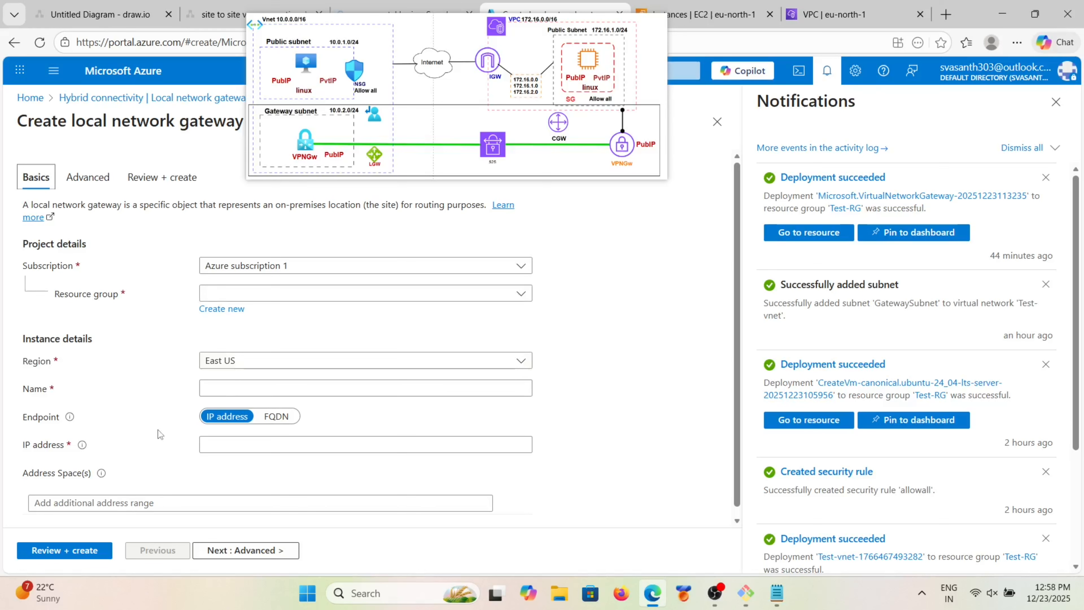
left_click(327, 293)
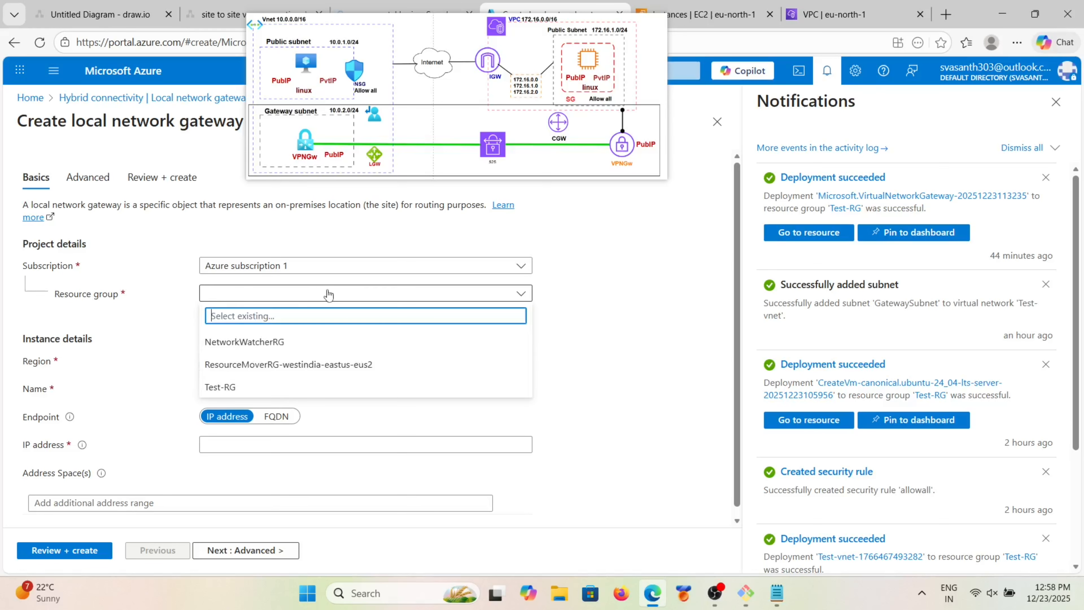
left_click(244, 387)
left_click(257, 379)
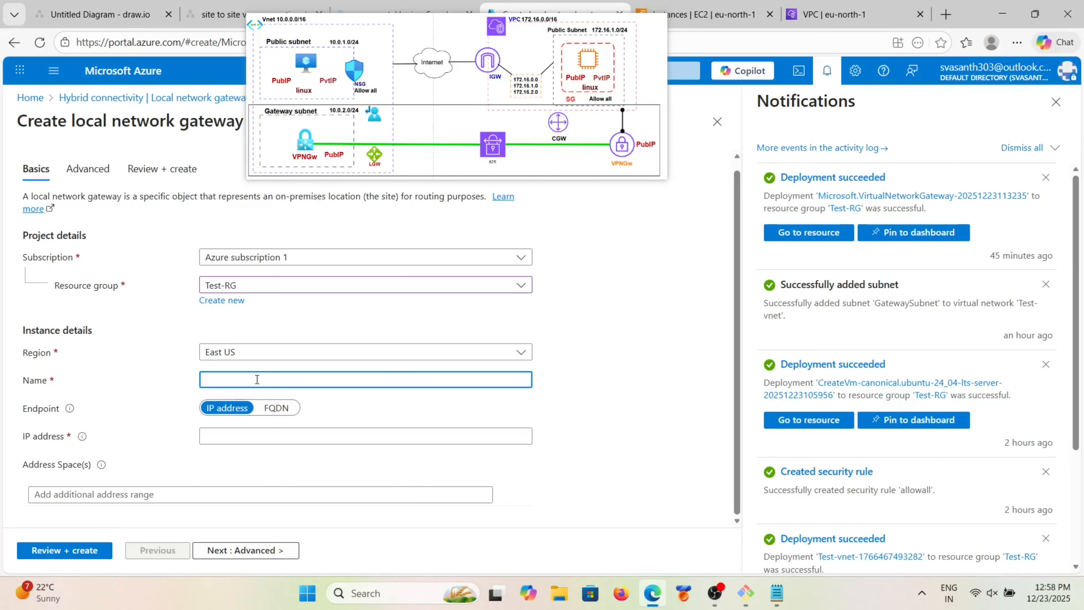
type("lgw-aws")
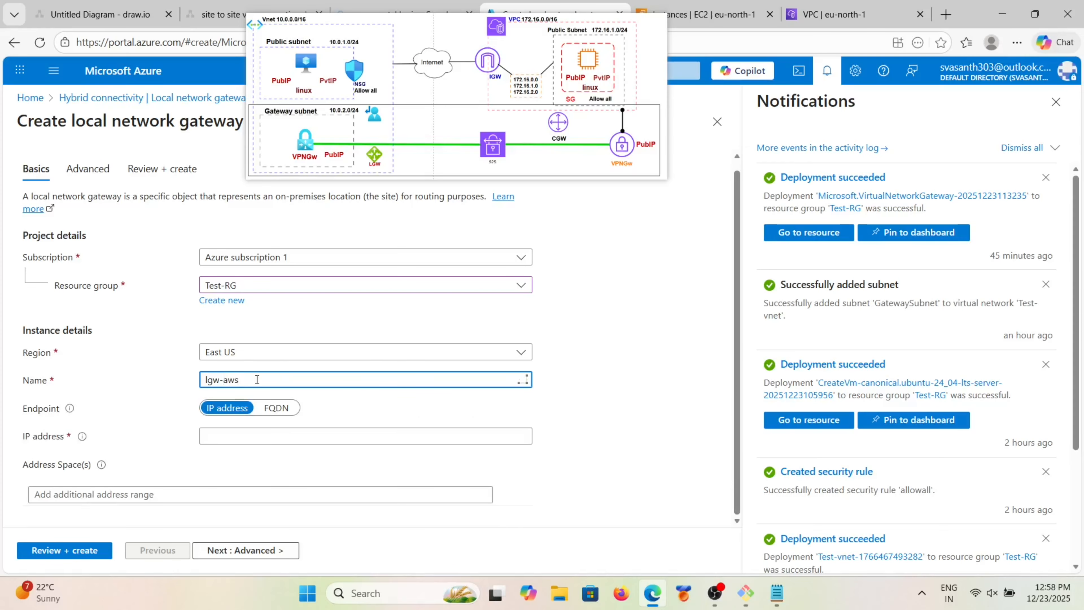
Step: Set the local network gateway's IP address to the copied 13.49.205.137 without the leading space, and start entering an address space
left_click(228, 436)
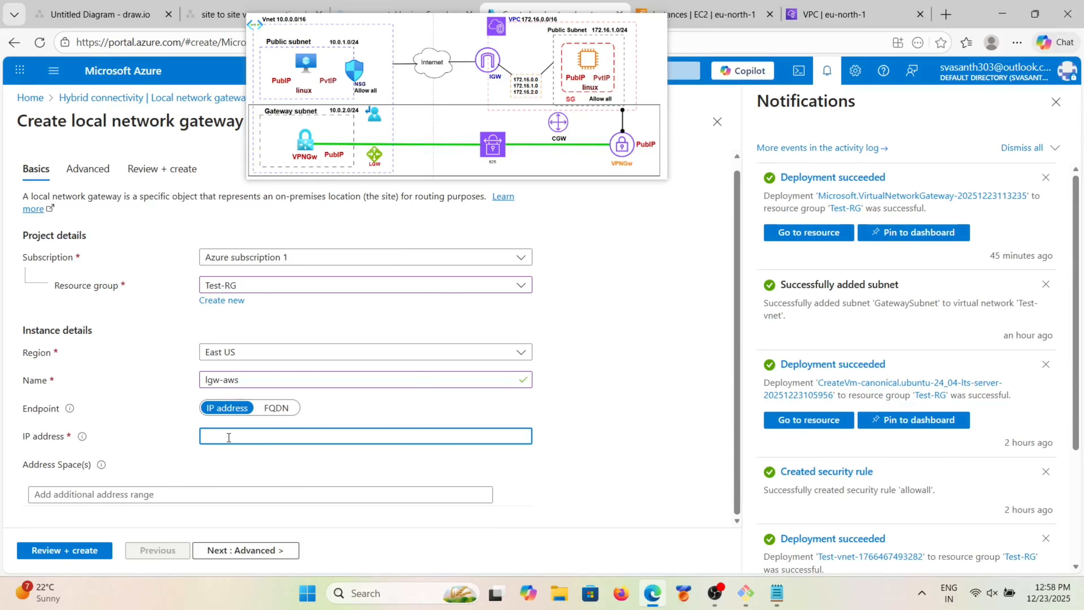
key("ctrl+v")
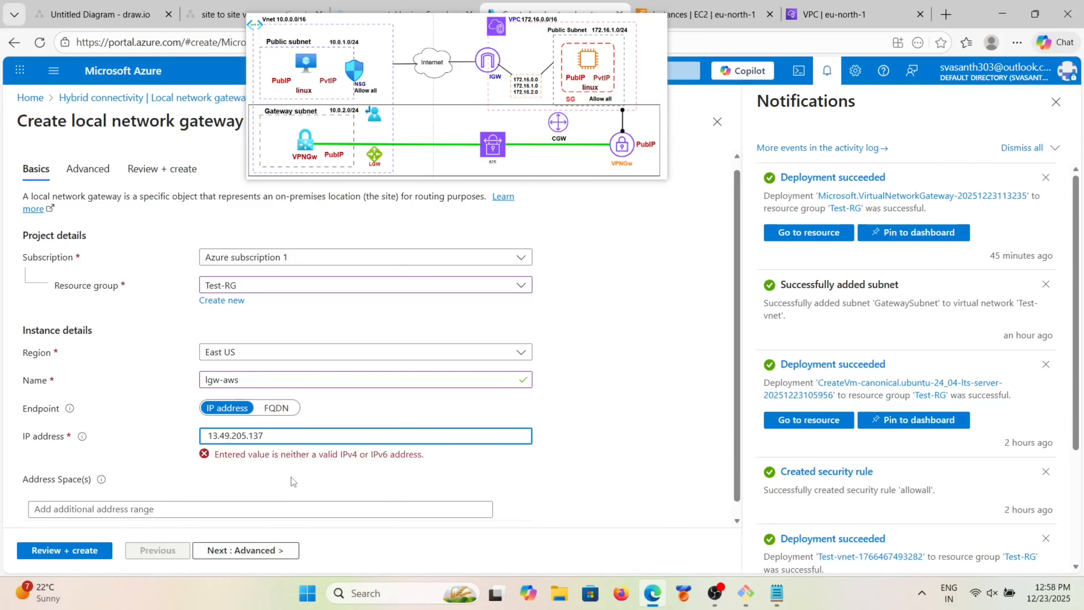
scroll(292, 477, "down", 1)
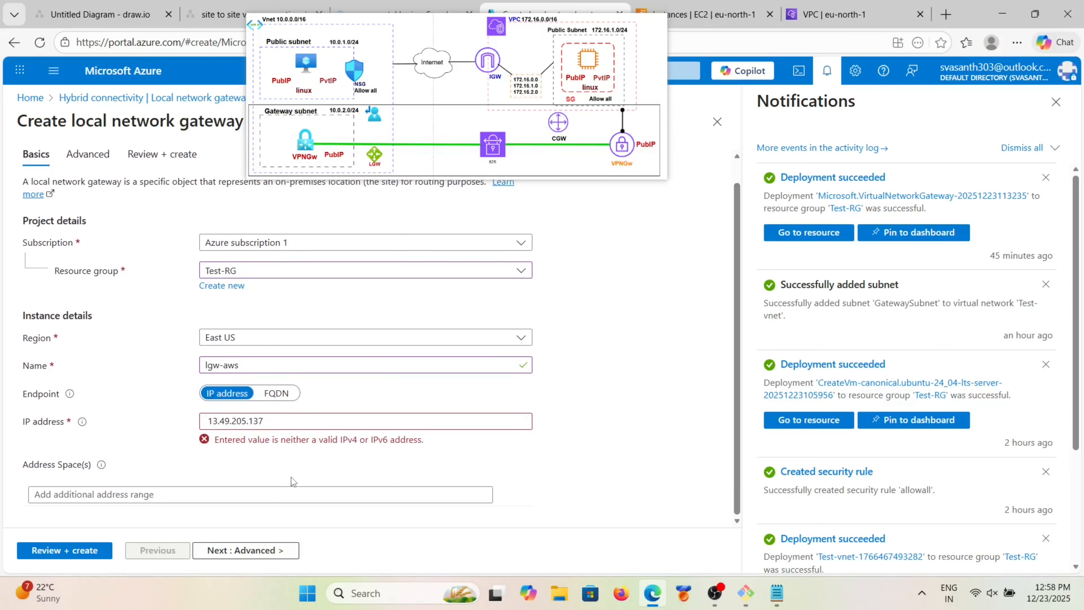
left_click(209, 421)
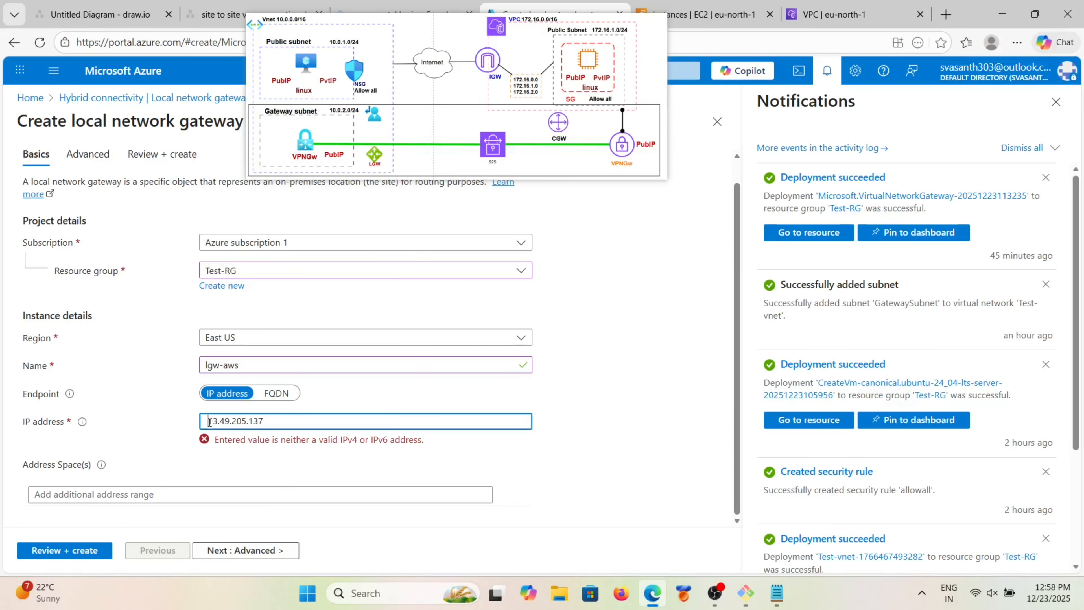
key("BackSpace")
left_click(228, 473)
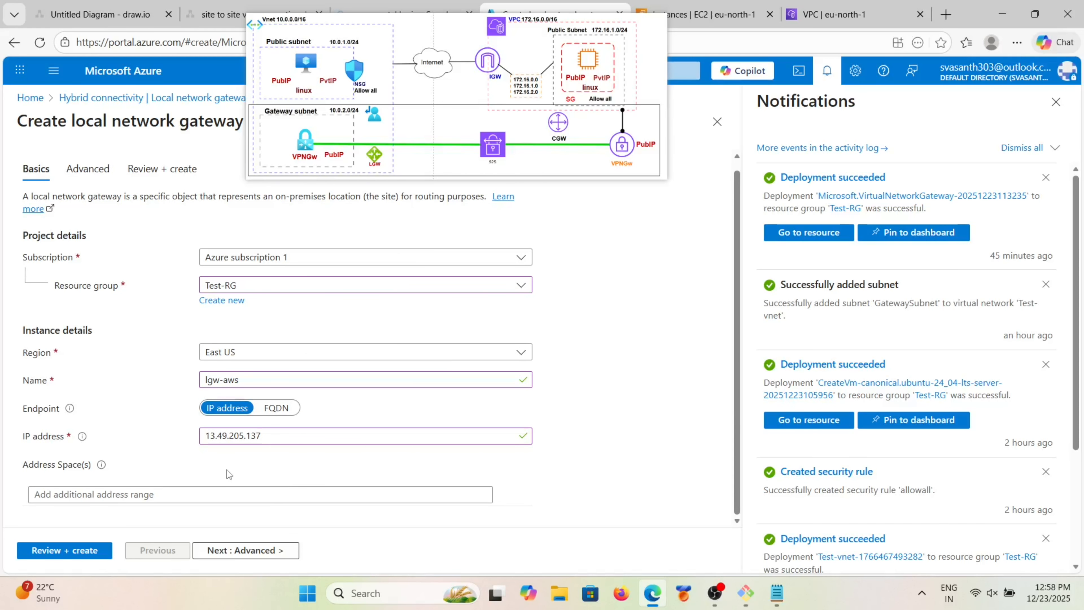
left_click(198, 490)
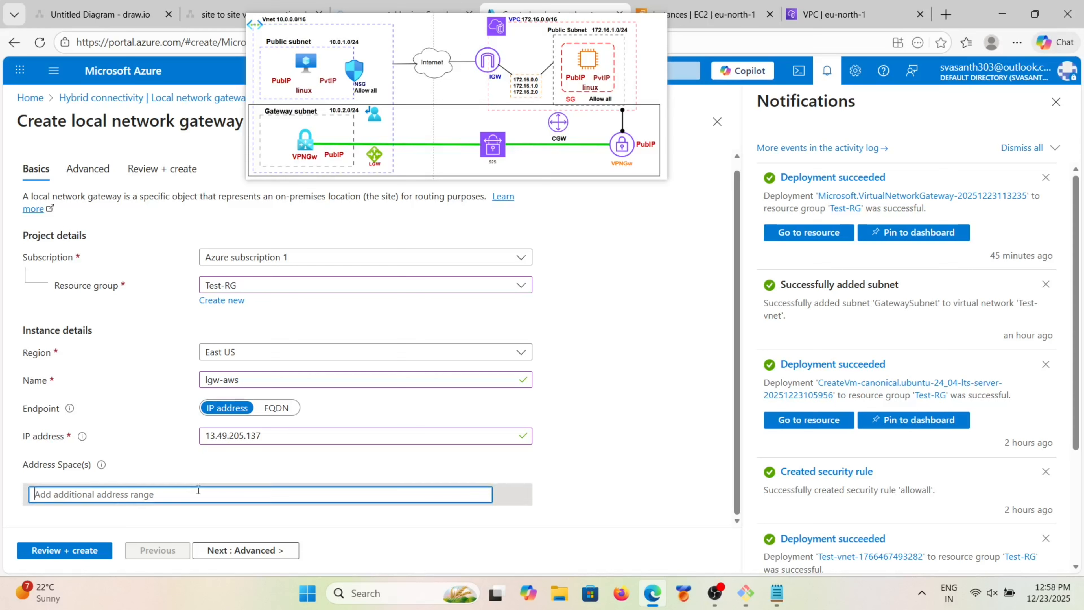
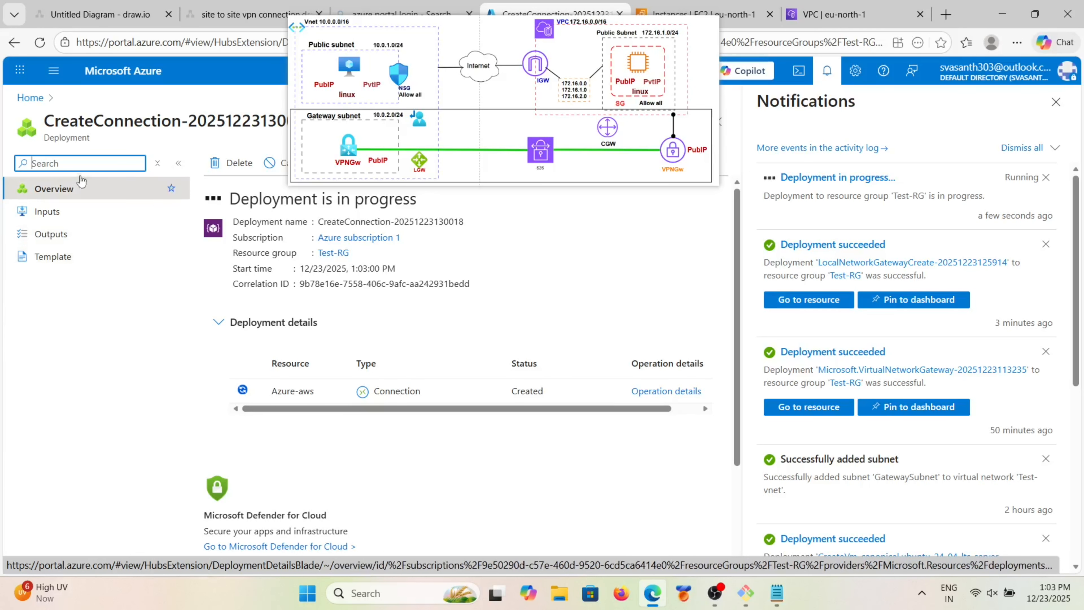
Step: Switch to the AWS VPC console and open the routes of route table RT-1 for editing
left_click(834, 14)
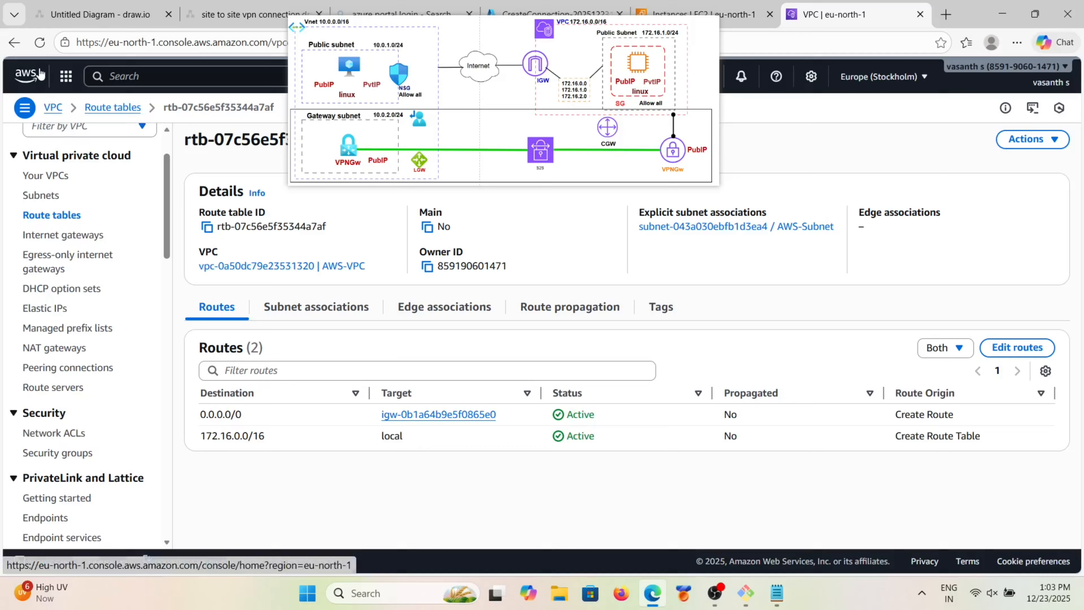
left_click(65, 216)
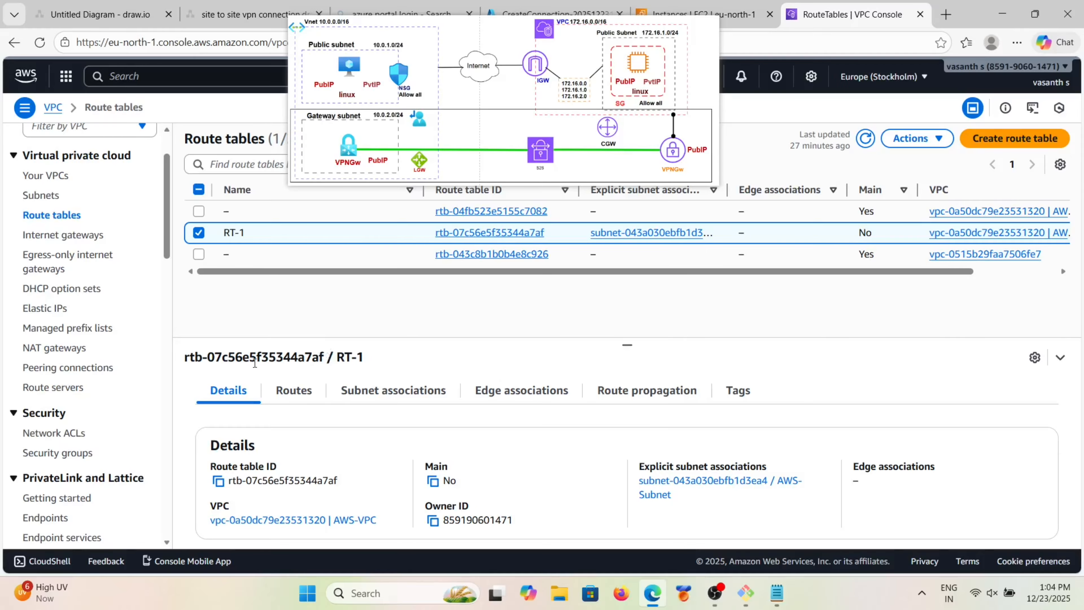
left_click(299, 392)
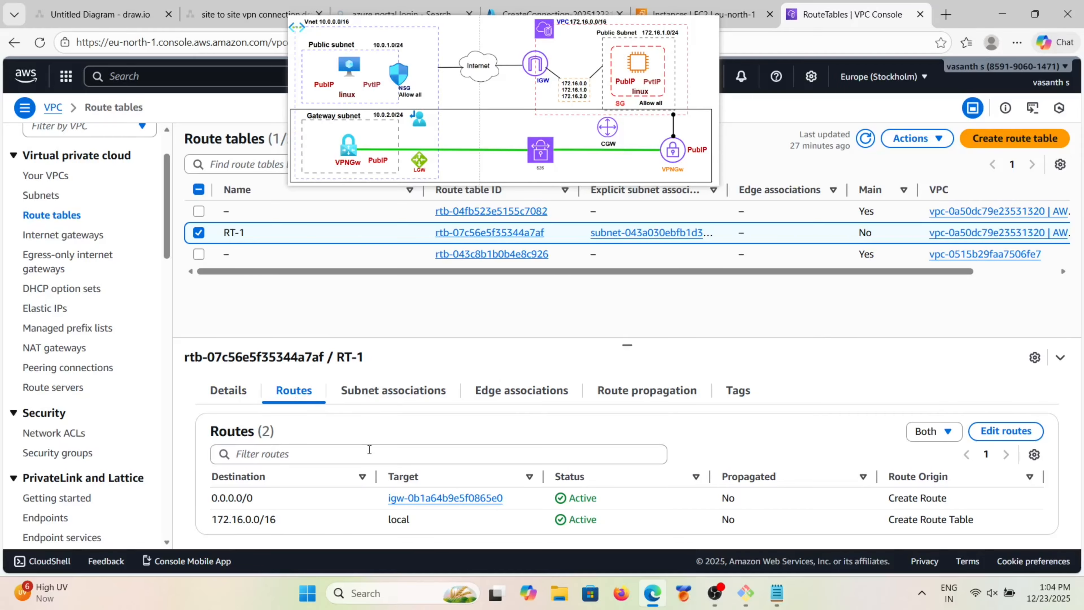
left_click(1003, 430)
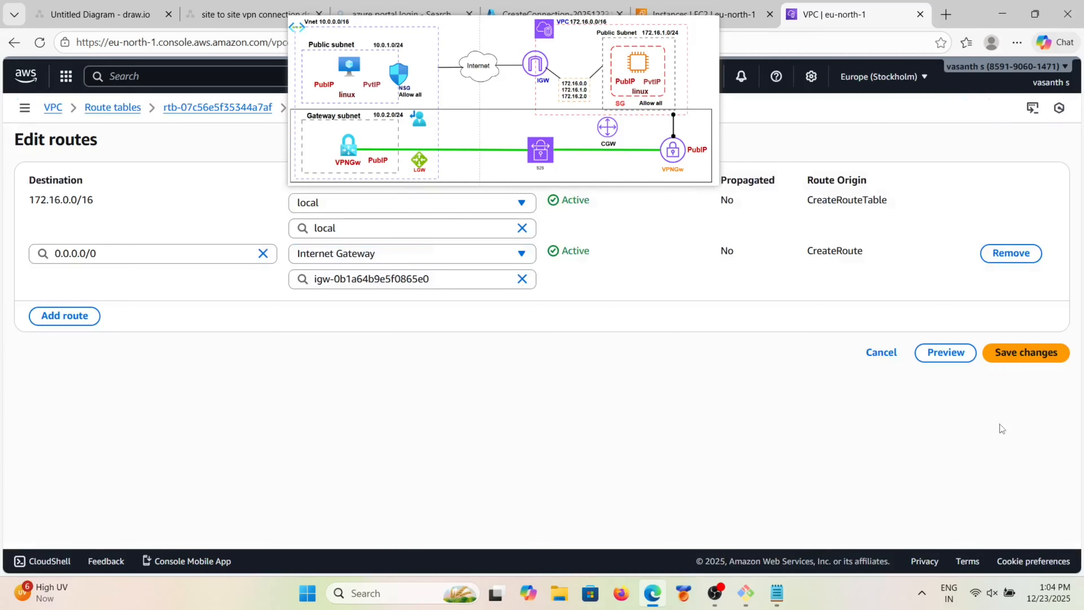
Step: Add a route with destination 10.0.0.0/16 to the route table
left_click(69, 314)
left_click(71, 304)
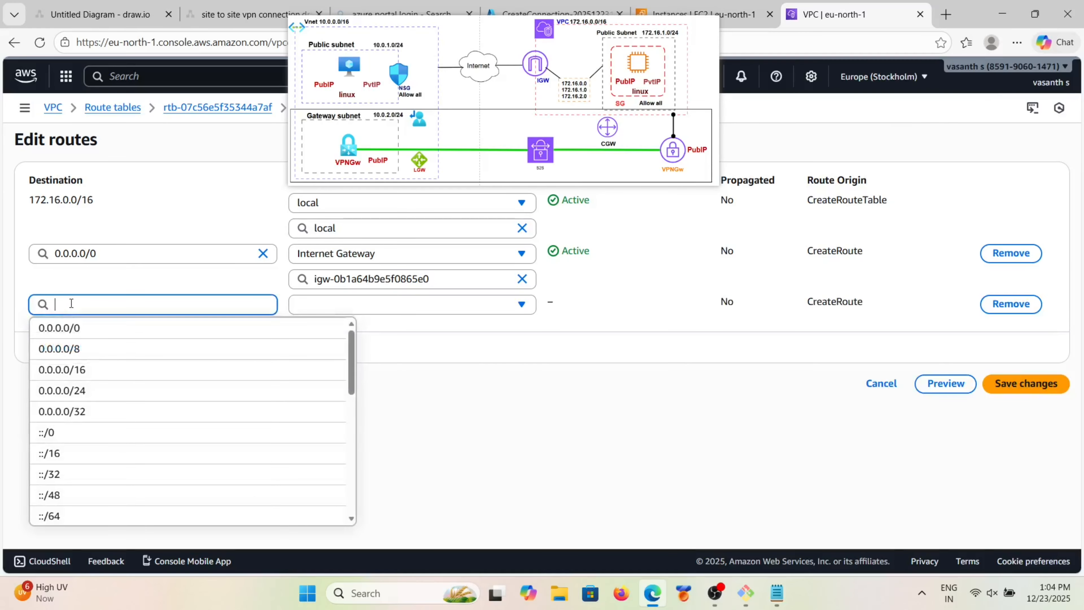
type("10")
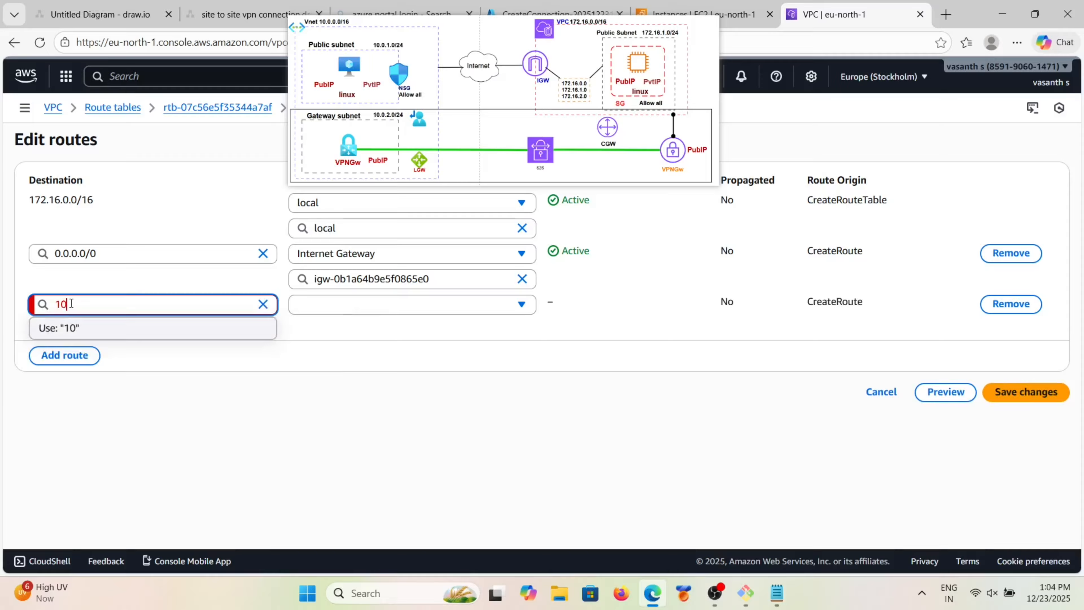
type(".0.0.0/16")
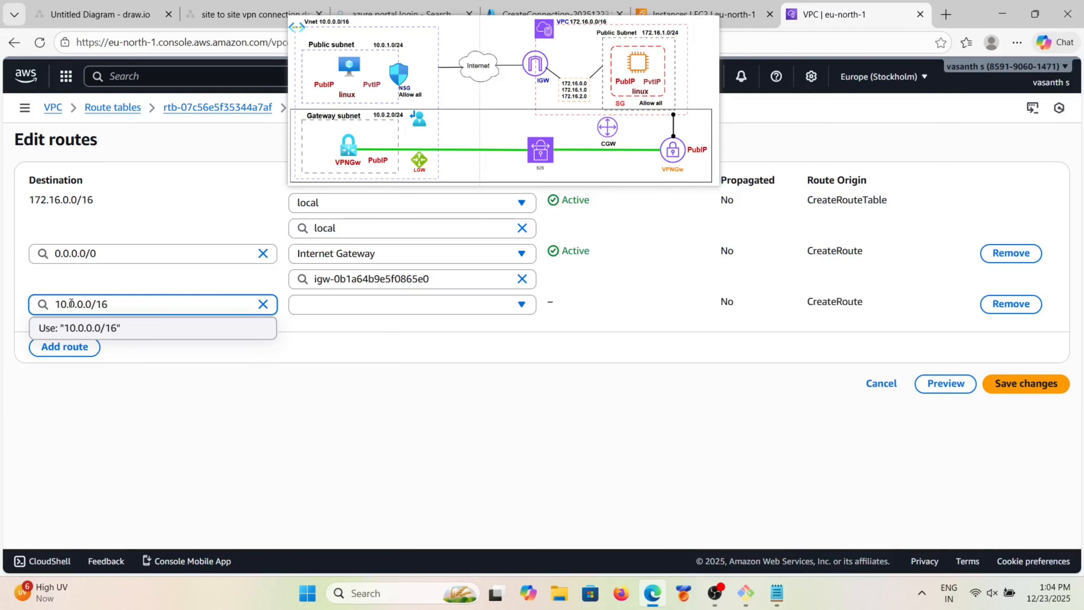
Step: Target the 10.0.0.0/16 route at the virtual private gateway vpg-aws and save the route changes
left_click(420, 304)
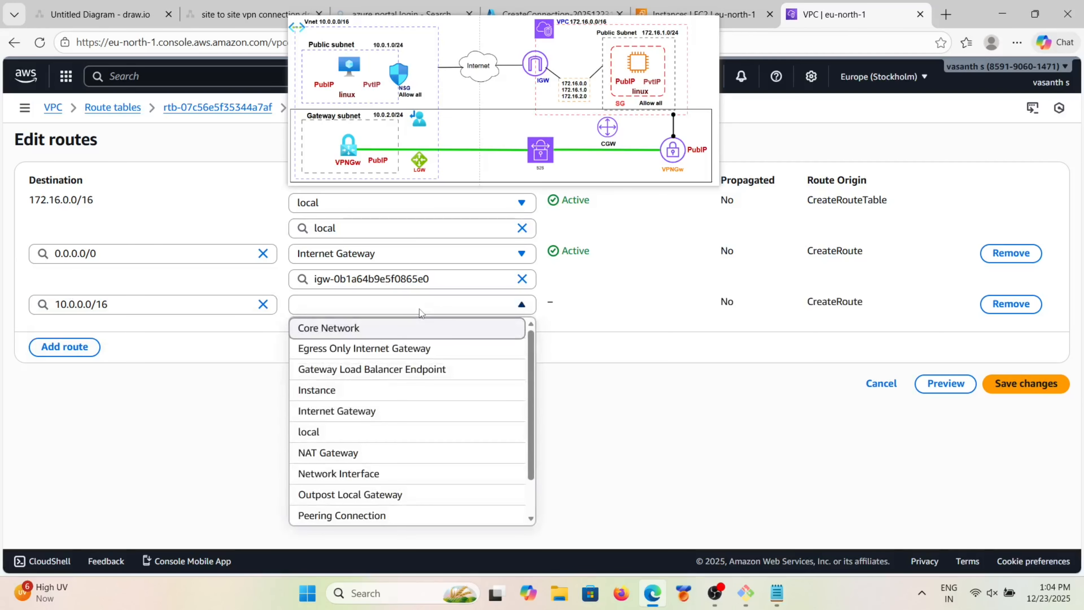
scroll(376, 451, "down", 1)
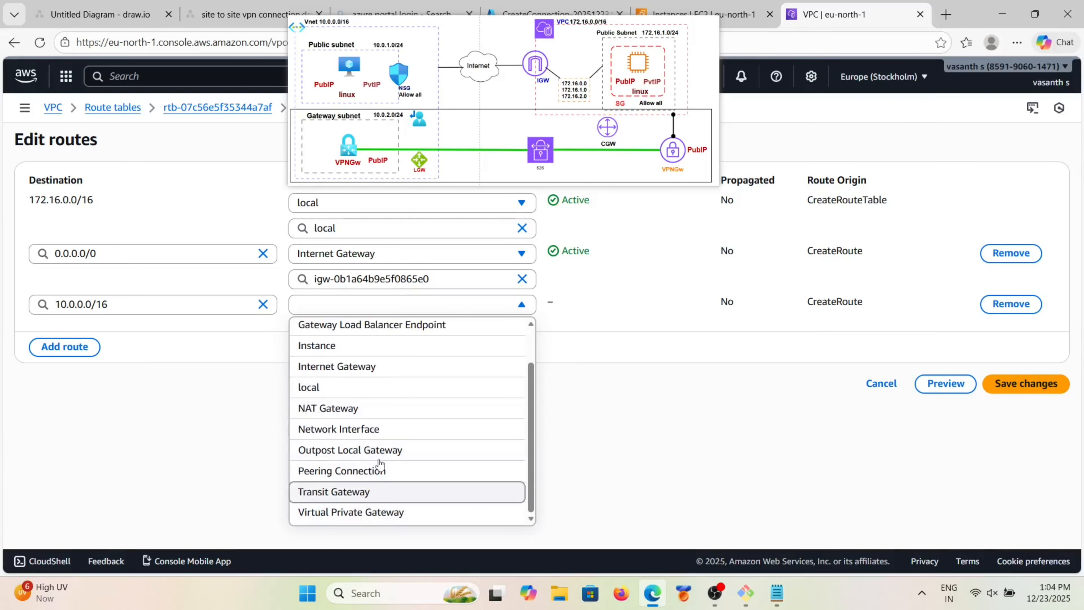
left_click(367, 513)
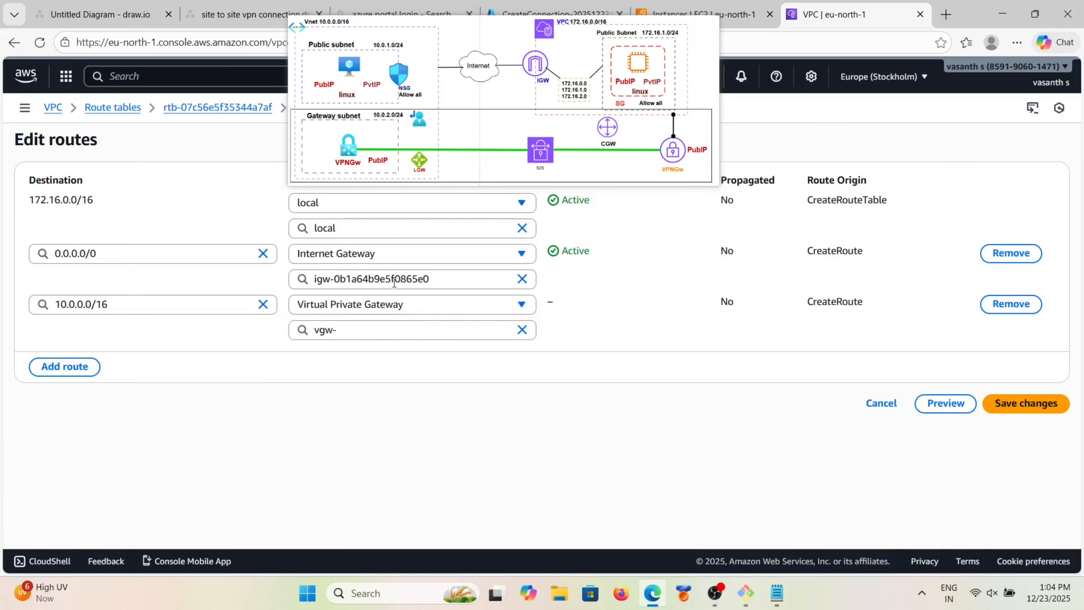
left_click(401, 329)
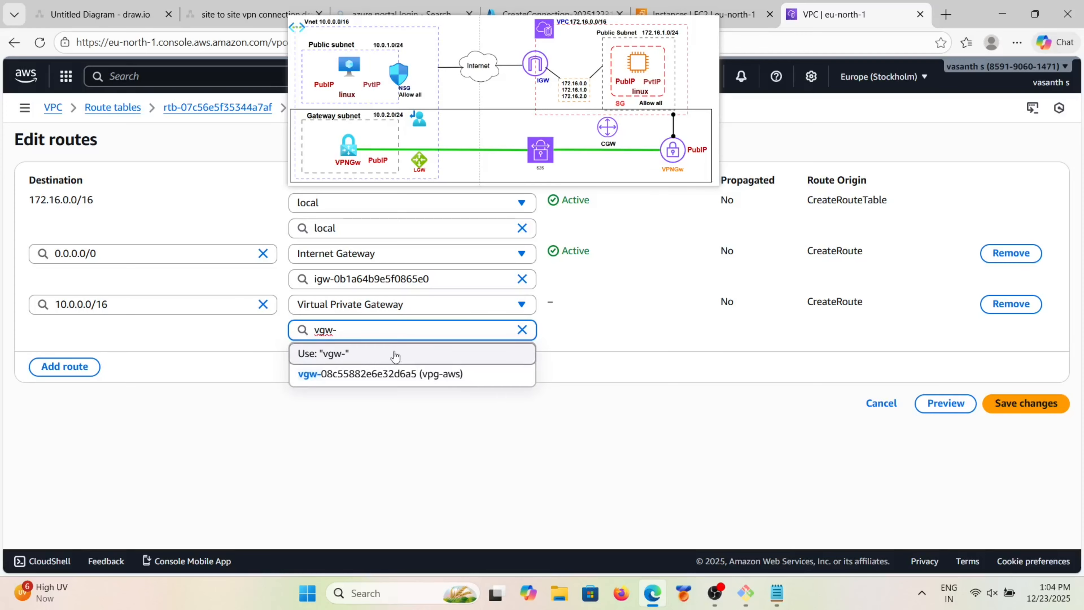
left_click(393, 373)
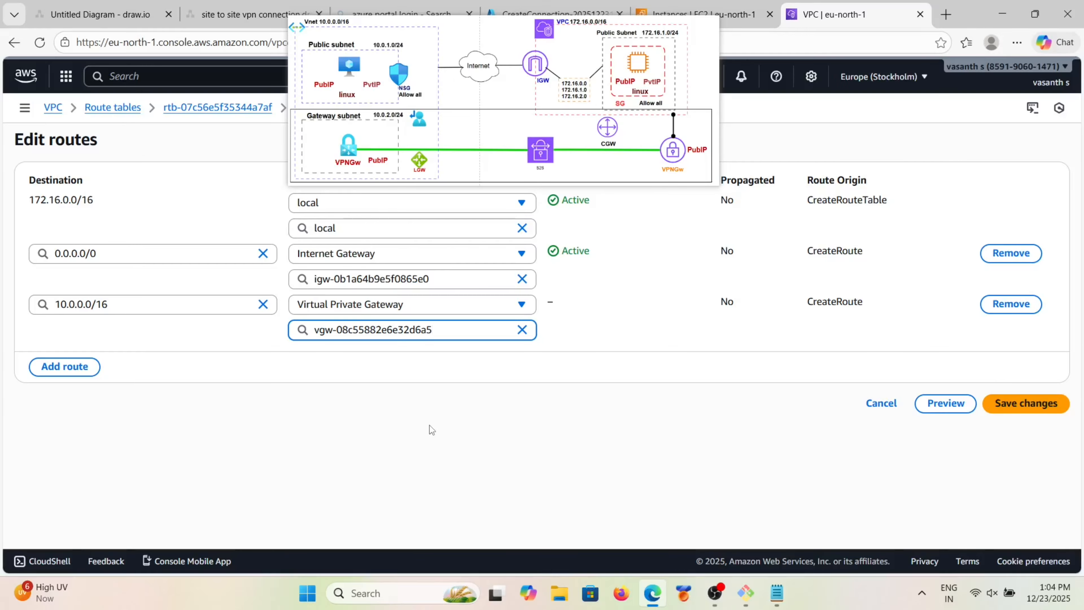
left_click(1038, 405)
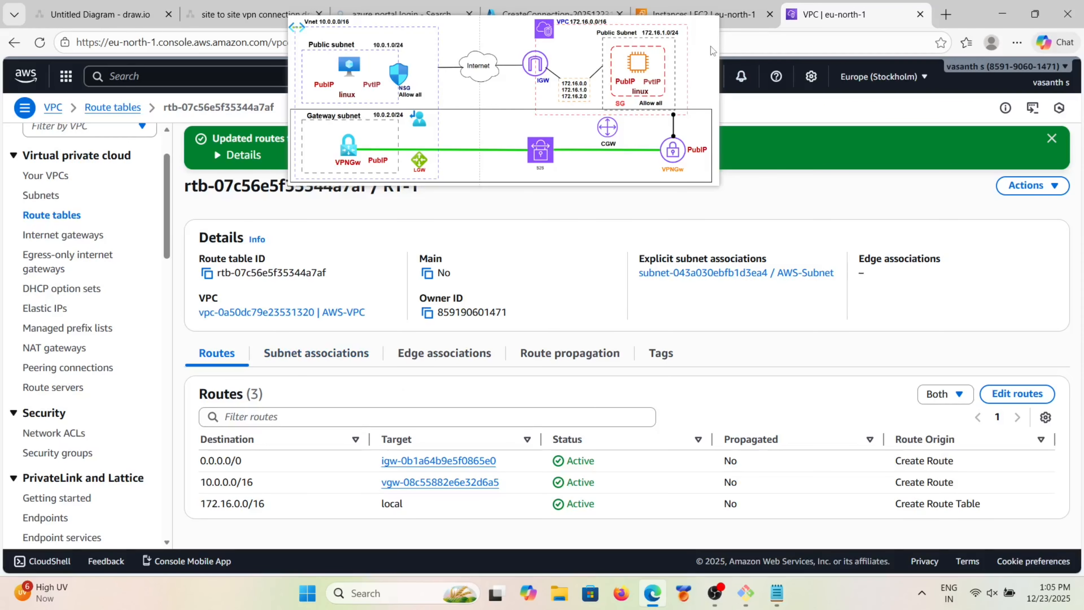
Step: Switch to the Azure portal, move the network diagram clear of the search box, search for "route" and open Route tables
left_click(524, 7)
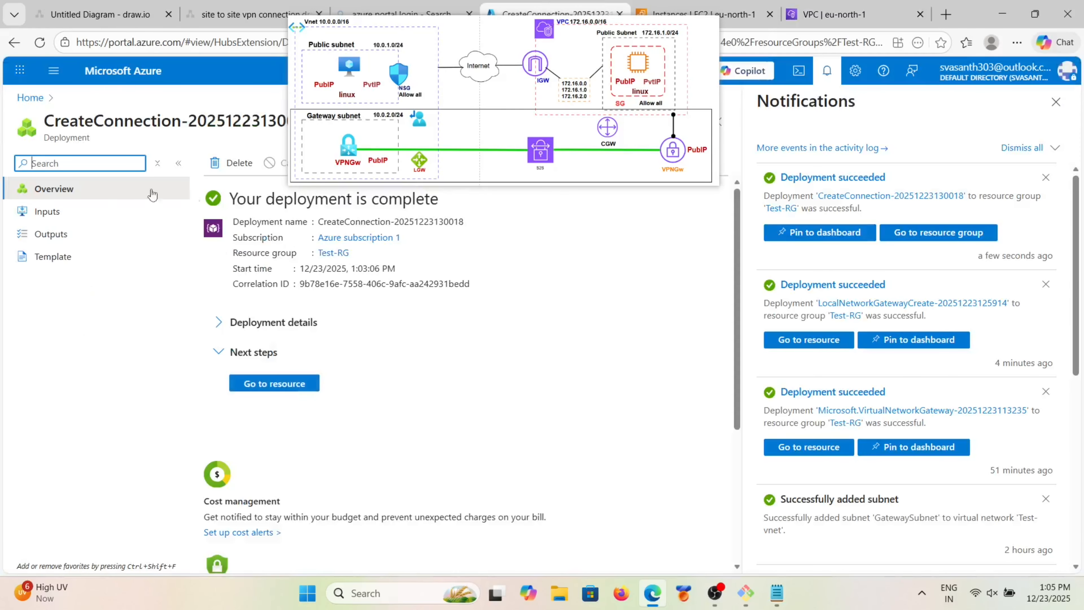
left_click(53, 71)
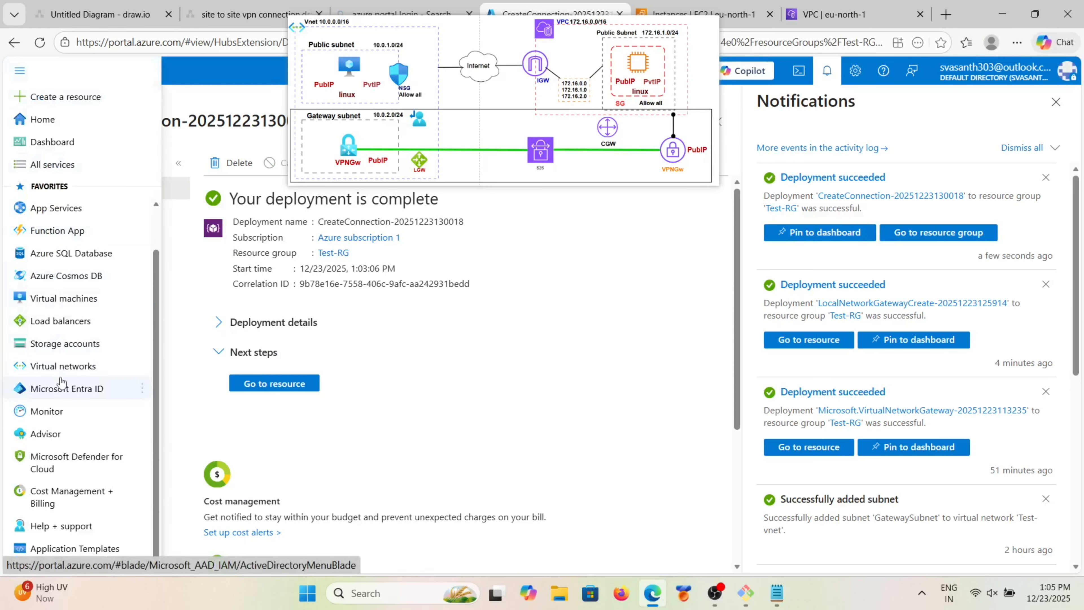
mouse_move(60, 393)
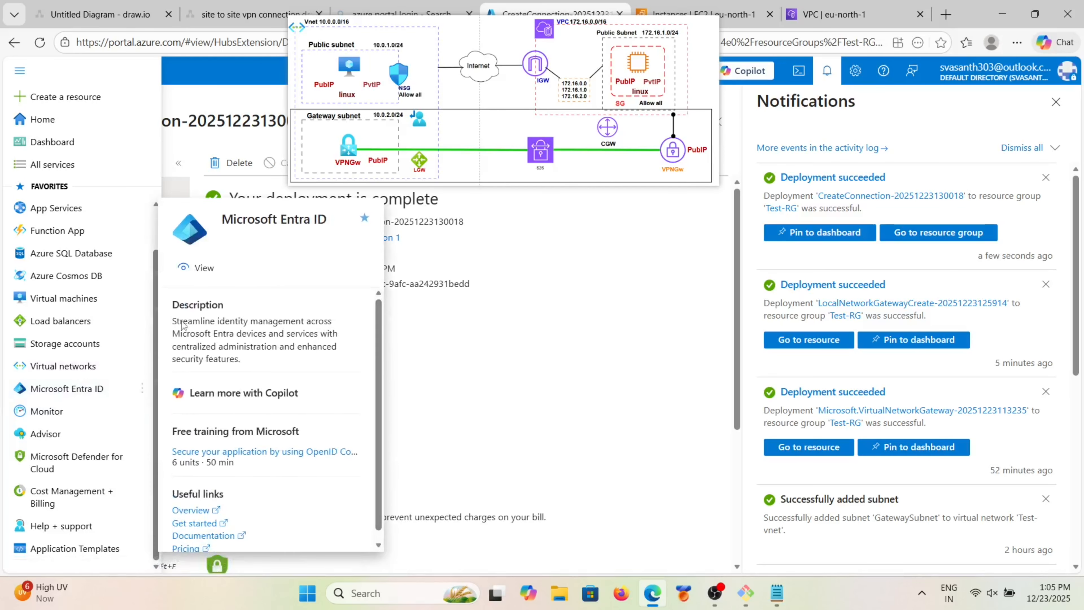
scroll(77, 299, "up", 1)
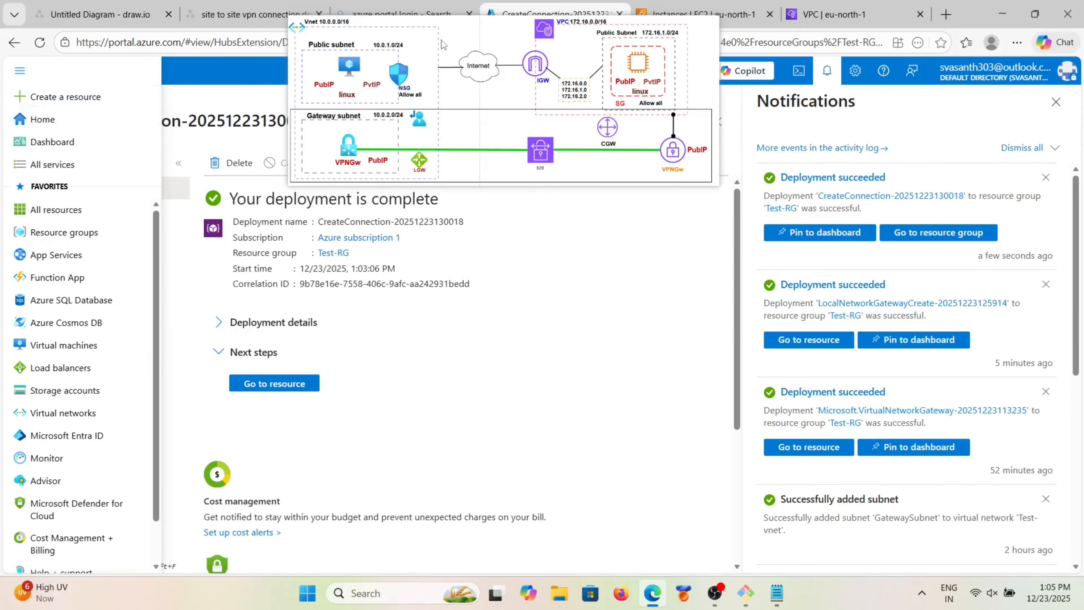
left_click_drag(443, 44, 439, 223)
left_click(437, 72)
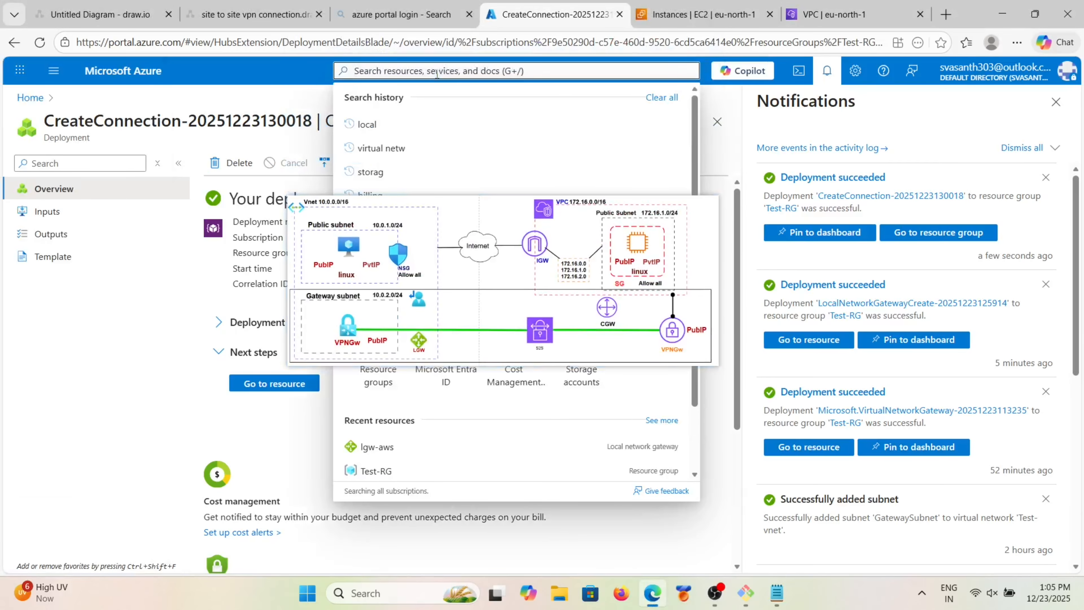
type("rou")
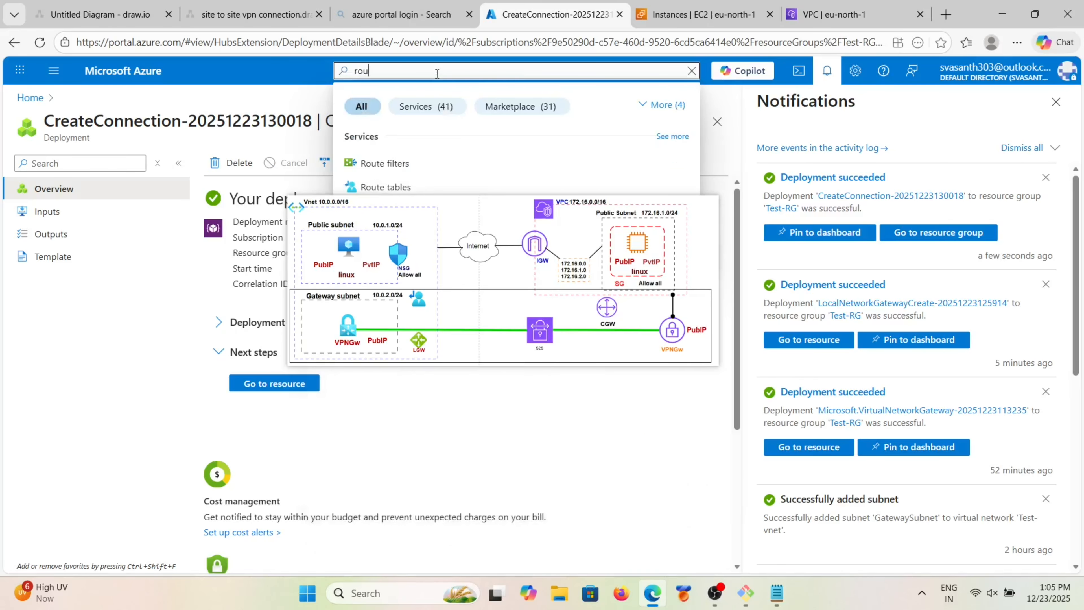
type("te")
left_click(386, 181)
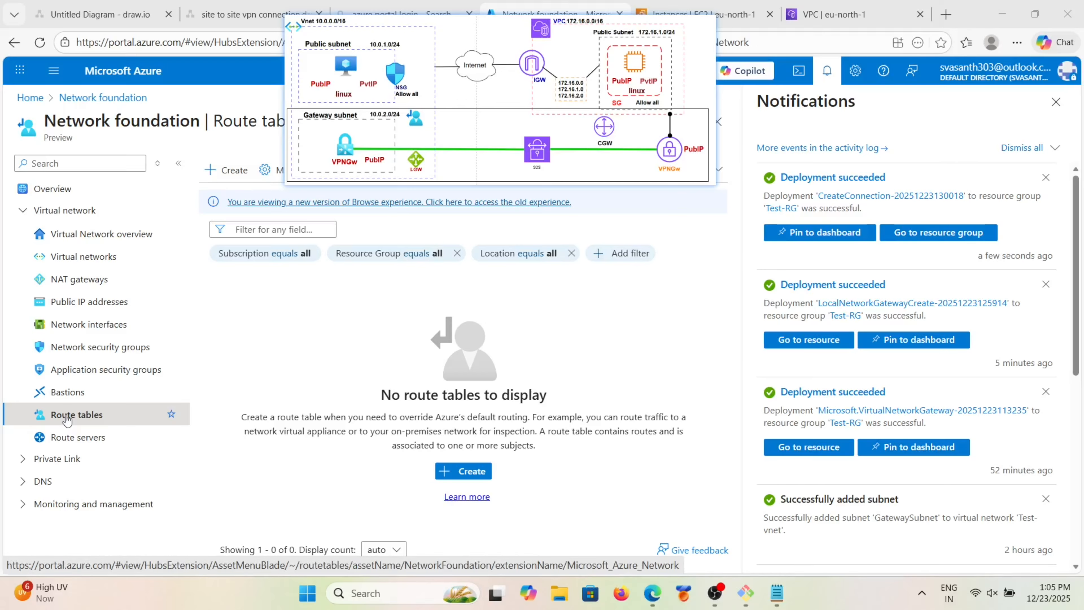
Step: Create a route table named AZrt-1 in resource group Test-RG, keeping region East US and gateway route propagation enabled
left_click(458, 472)
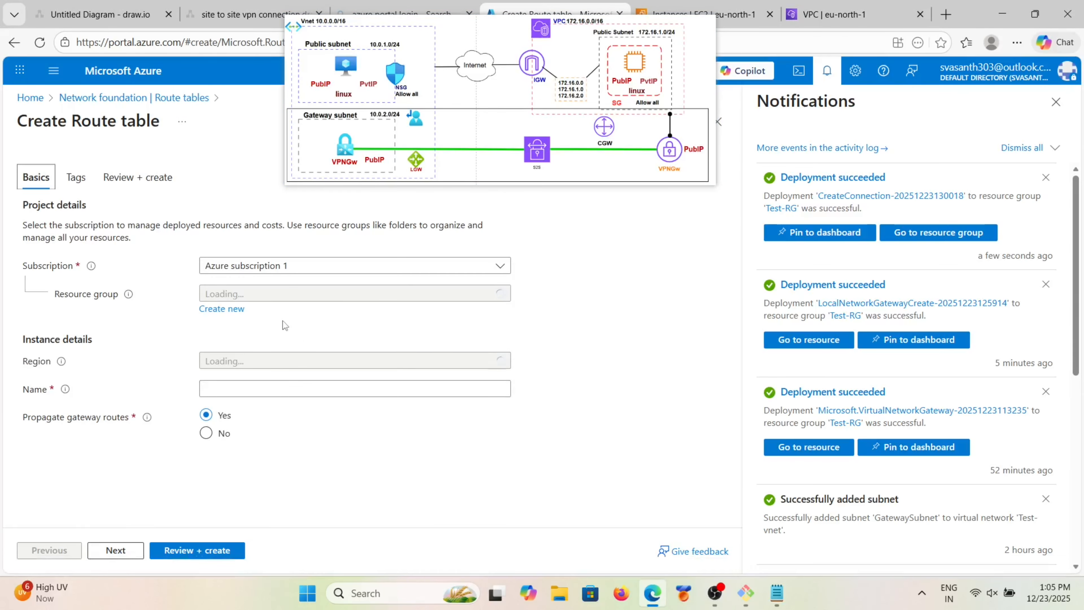
left_click(337, 300)
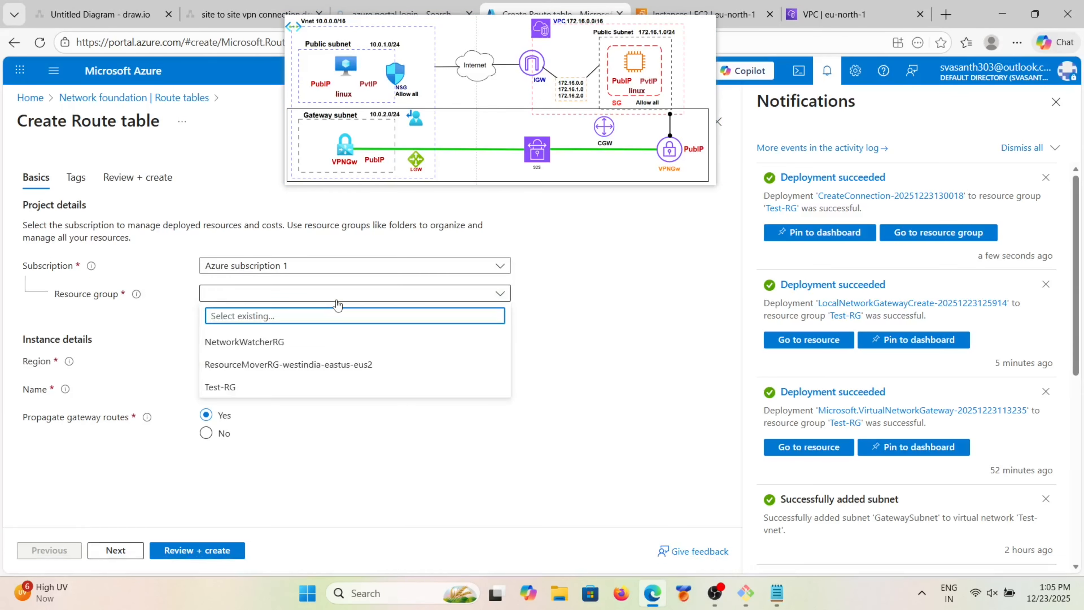
left_click(252, 386)
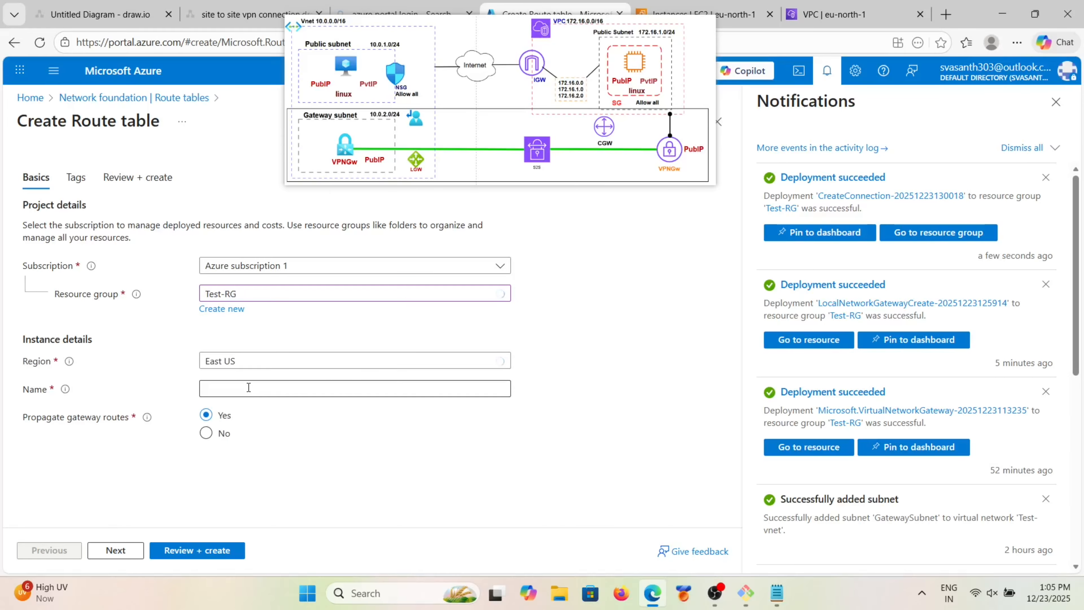
left_click(261, 391)
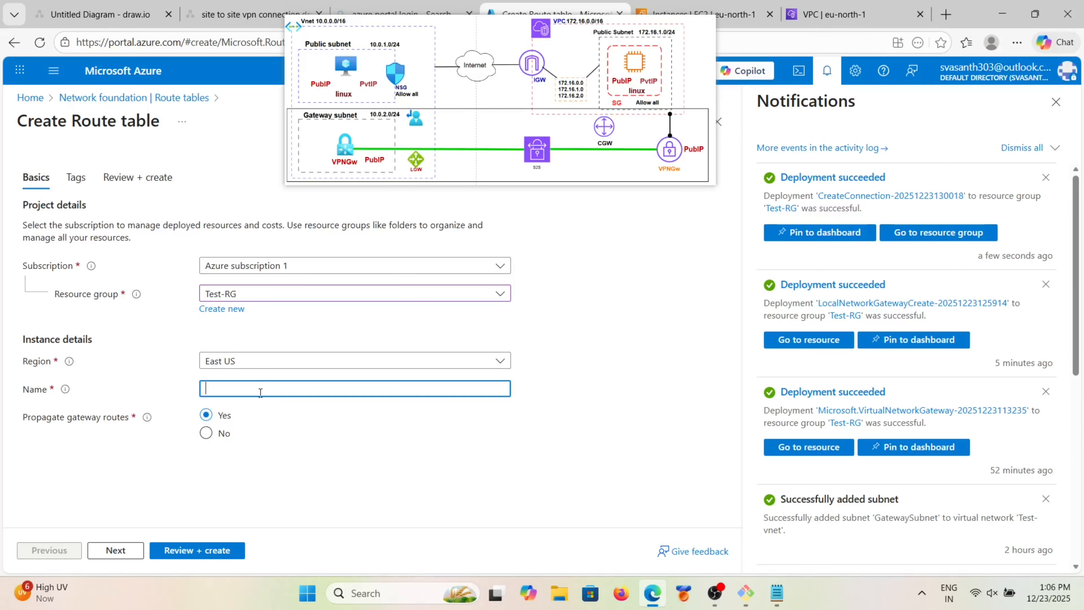
key("Caps_Lock")
type("AZrt-1")
left_click(113, 552)
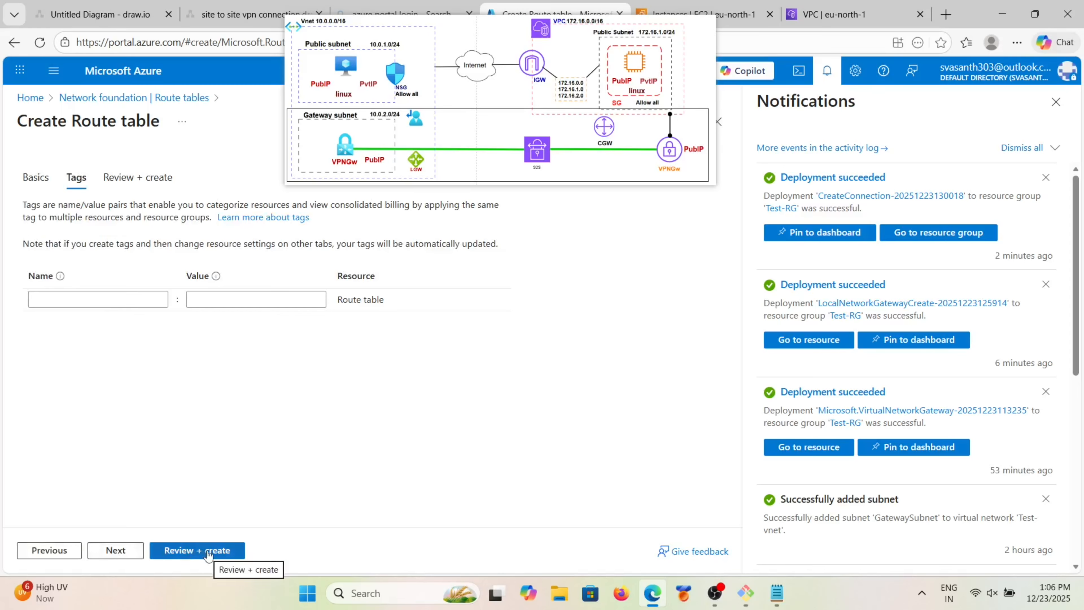
left_click(198, 551)
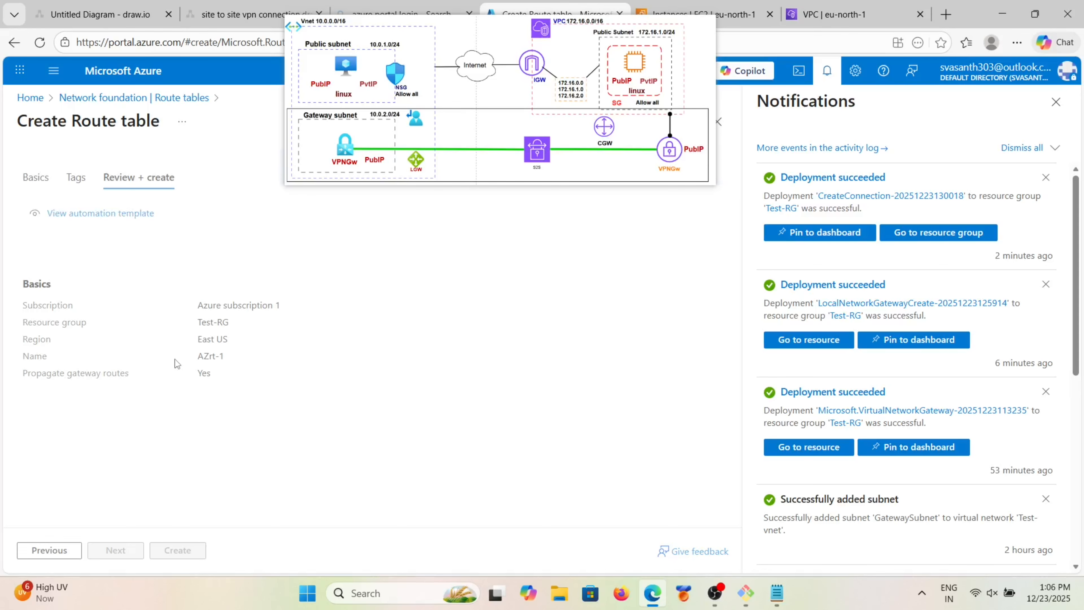
left_click(179, 551)
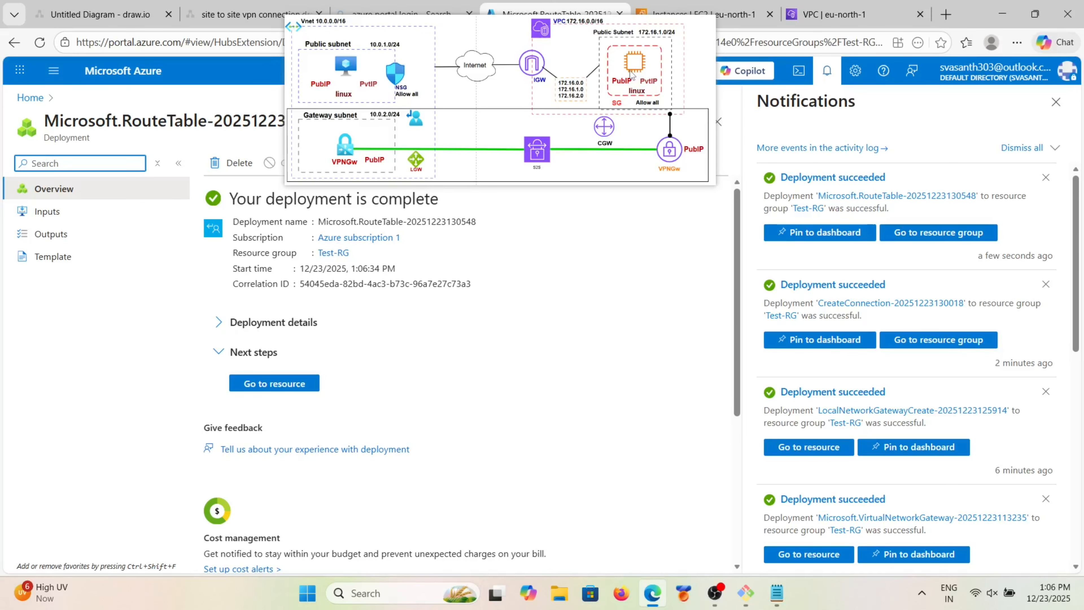
Step: Go from the completed deployment to route table AZrt-1 in Test-RG and open its routes
type("`")
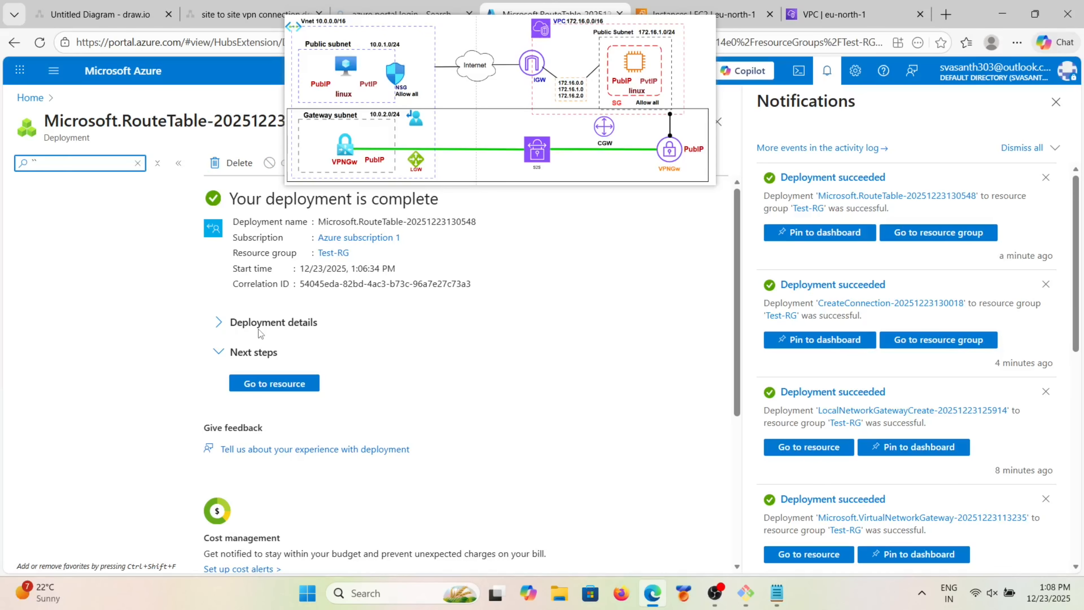
left_click(283, 383)
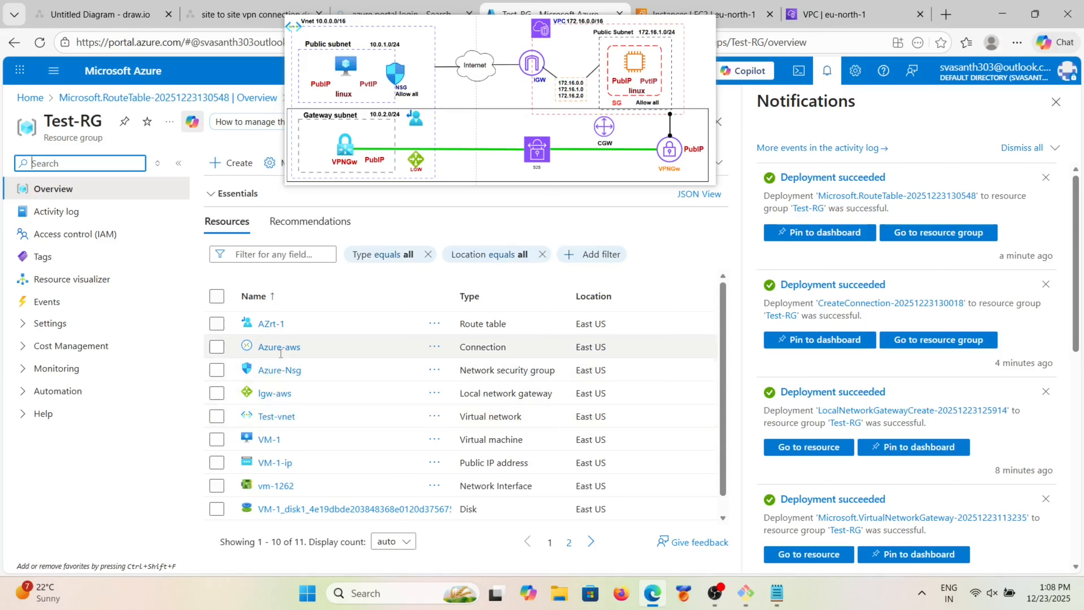
left_click(273, 324)
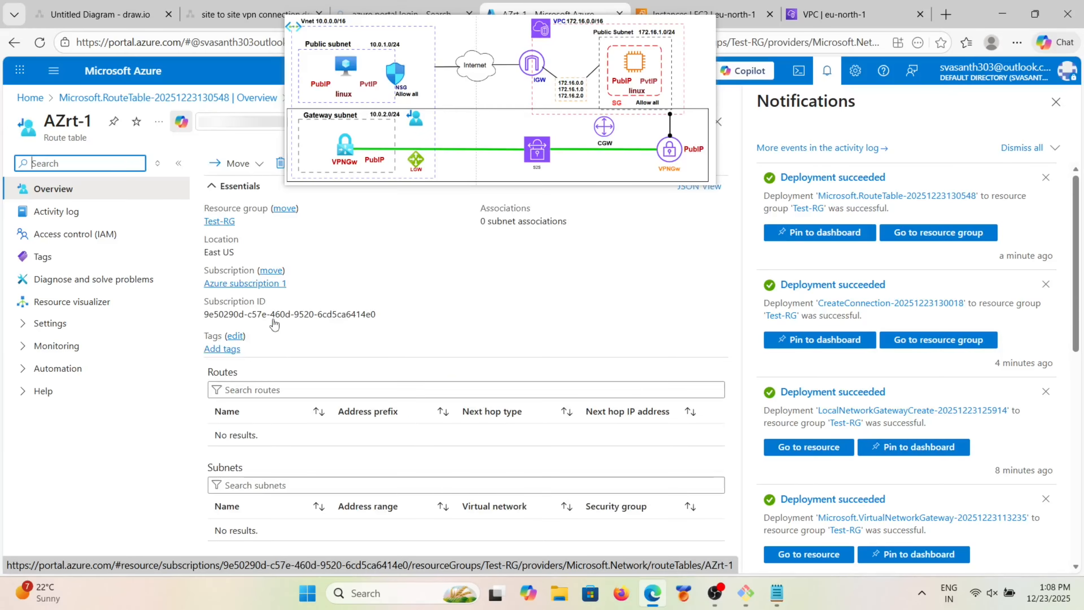
left_click(24, 324)
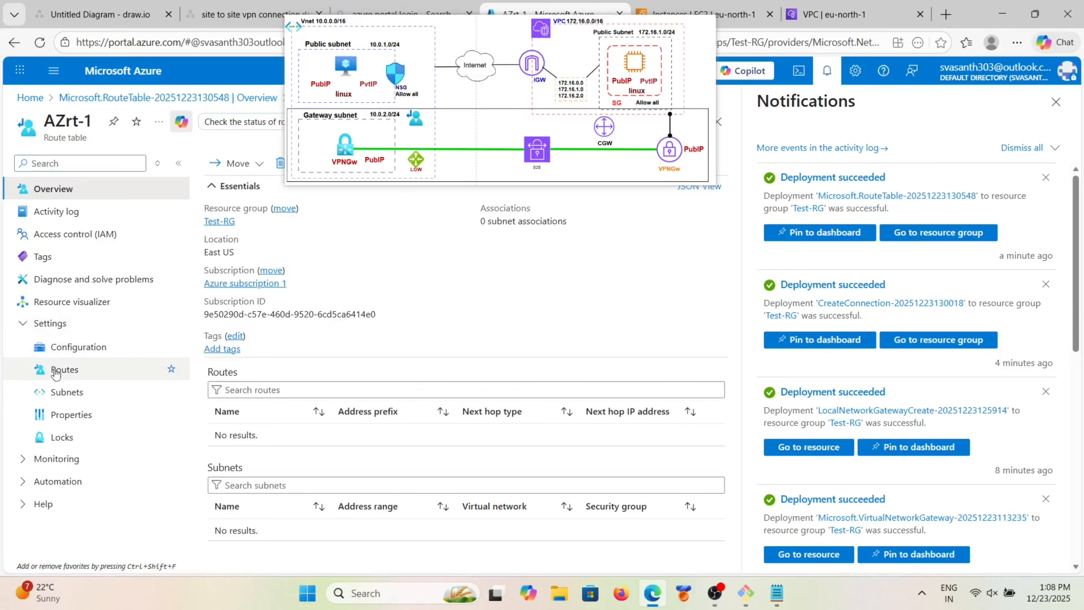
left_click(60, 378)
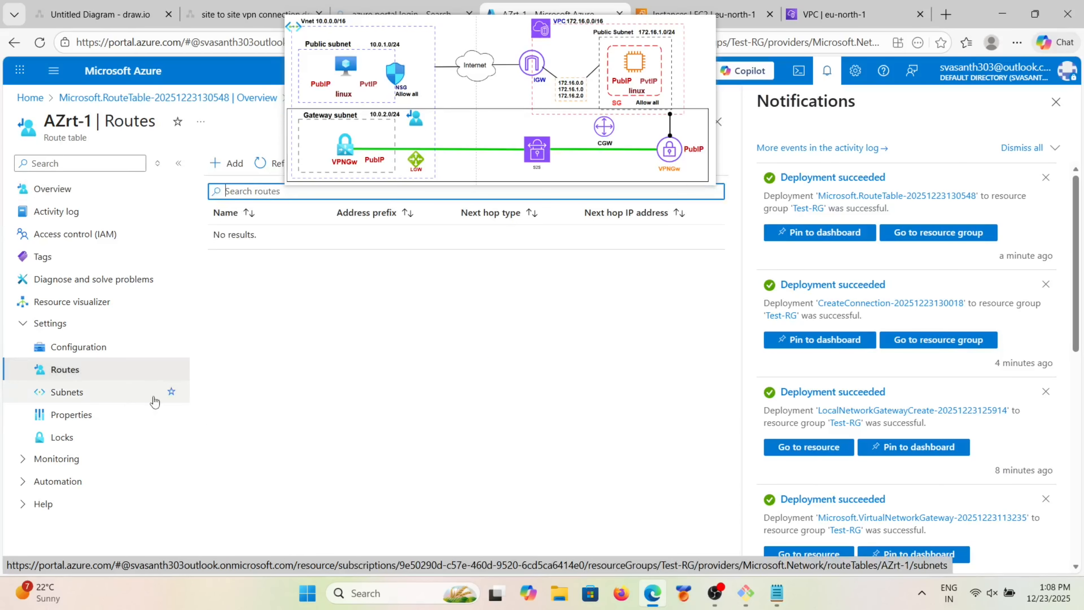
Step: Add a route named aws-azure to AZrt-1, sending IP range 172.16.0.0/16 to the next hop type Virtual network gateway
left_click(227, 164)
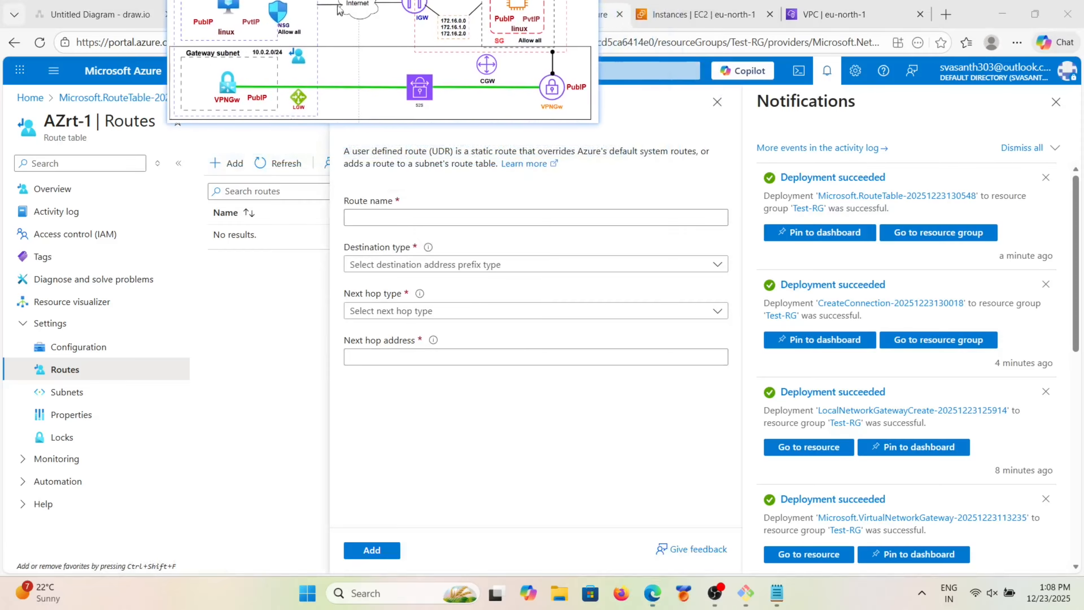
left_click(416, 215)
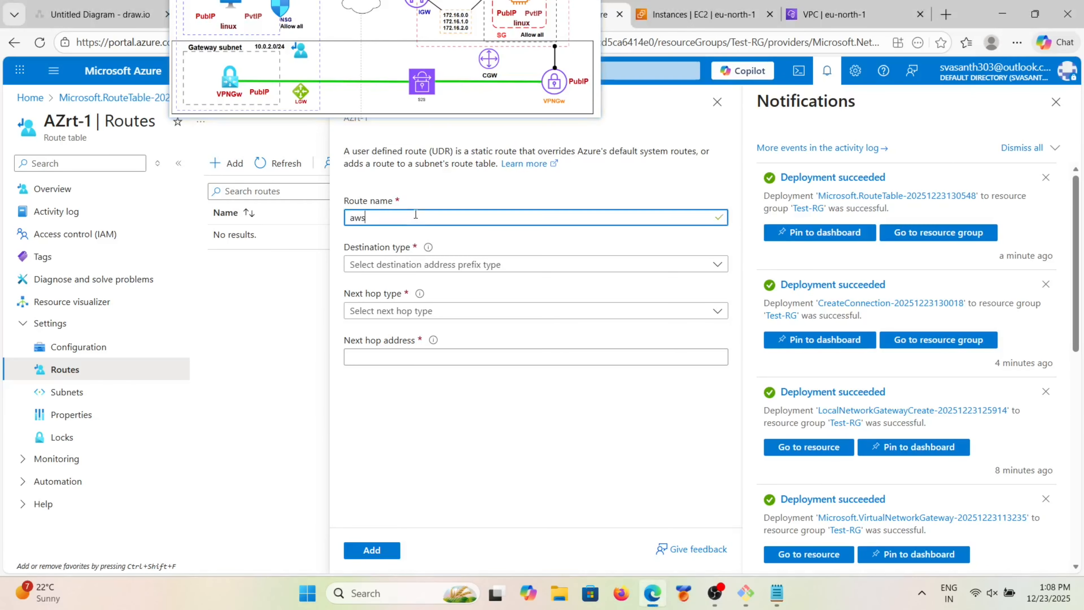
type("aws-azure")
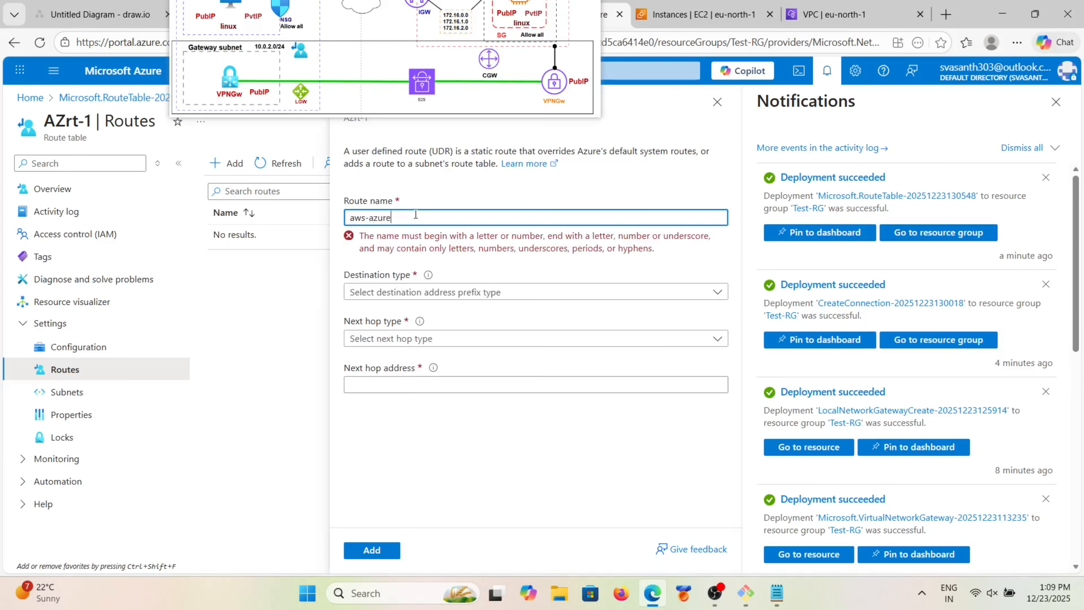
left_click(409, 264)
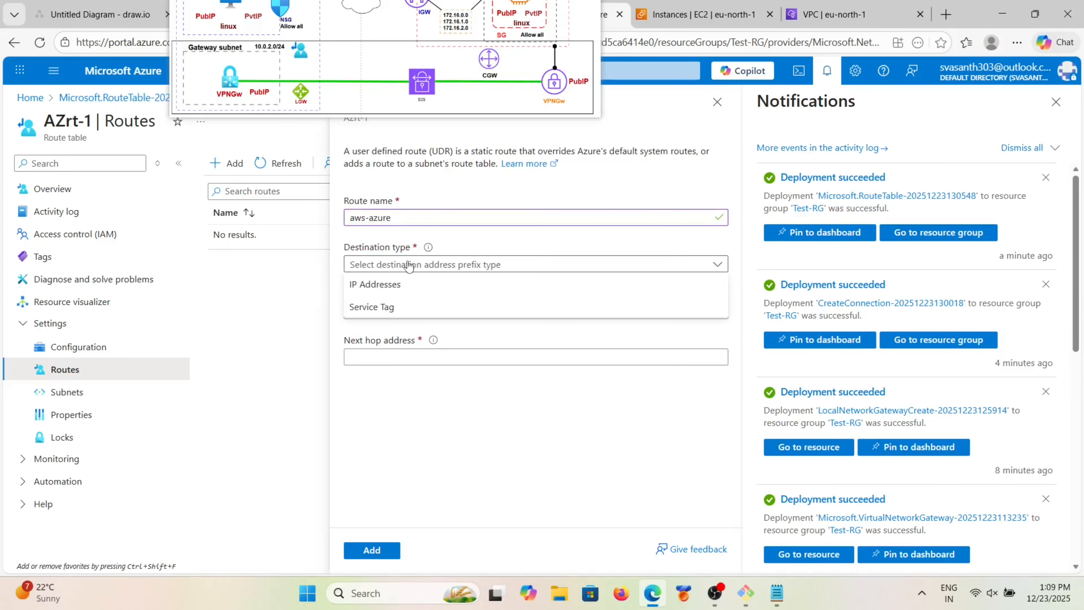
left_click(390, 285)
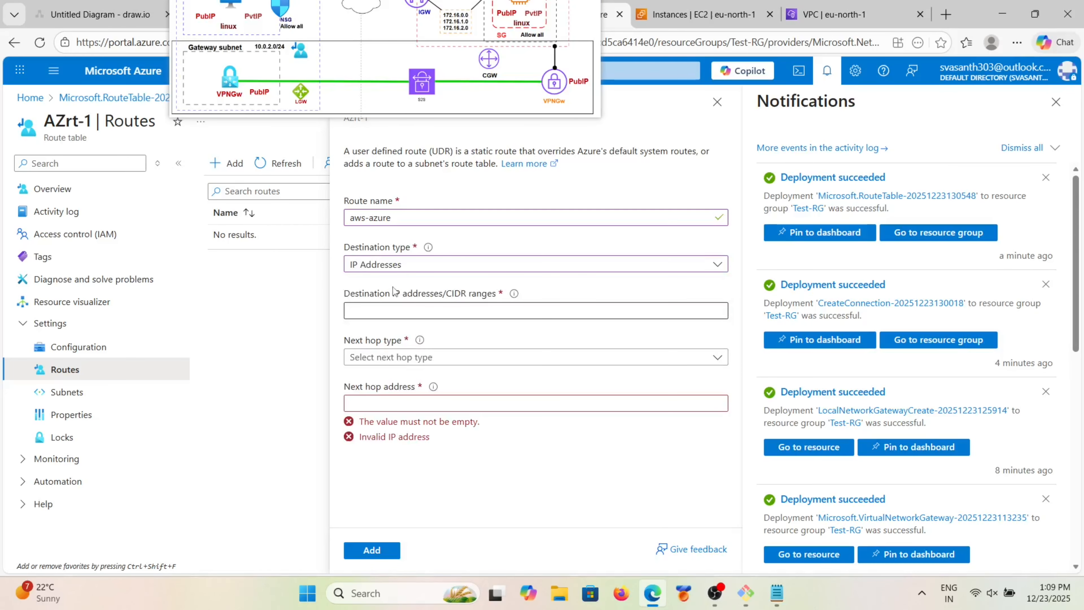
left_click(412, 311)
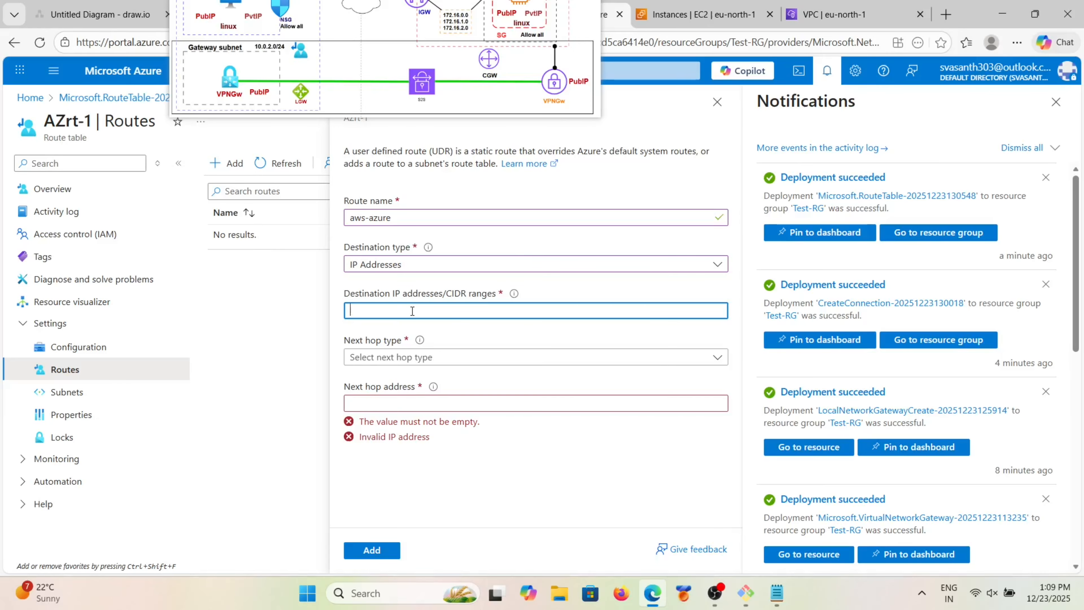
type("172")
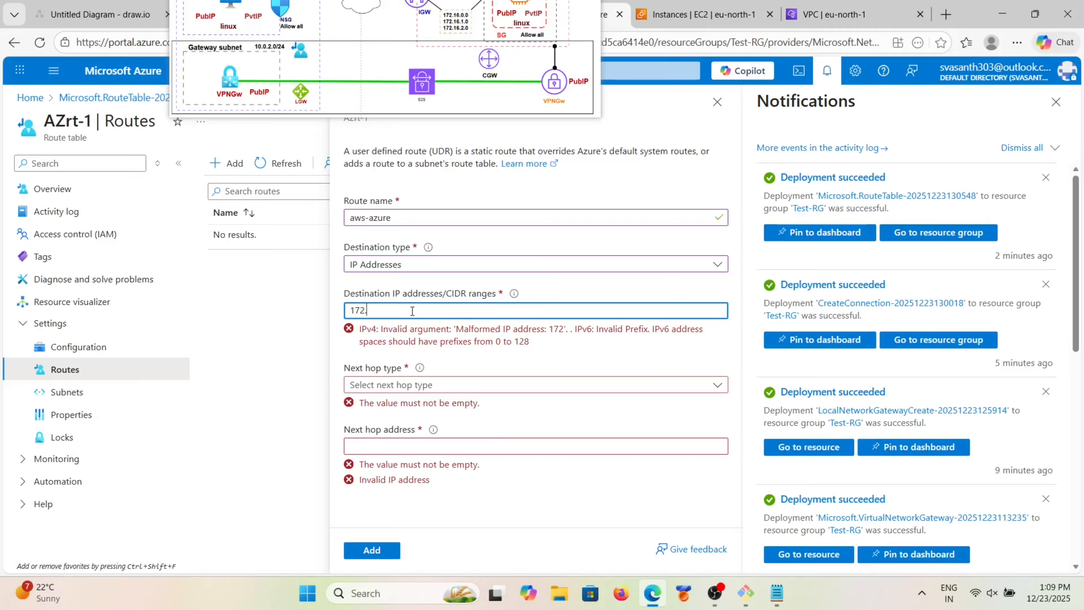
type(".16.0.0/16")
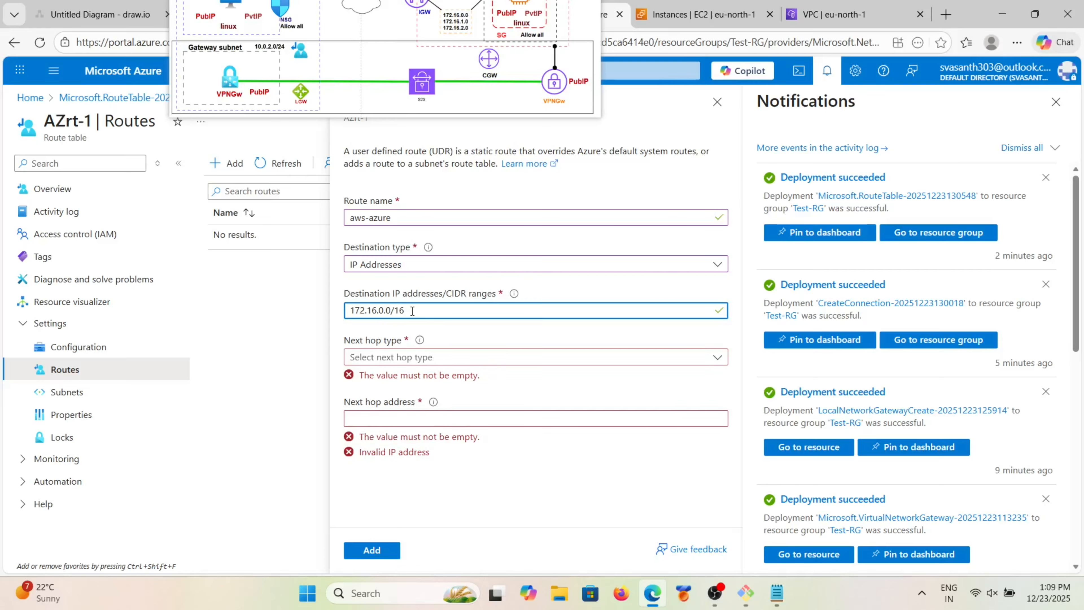
left_click(483, 358)
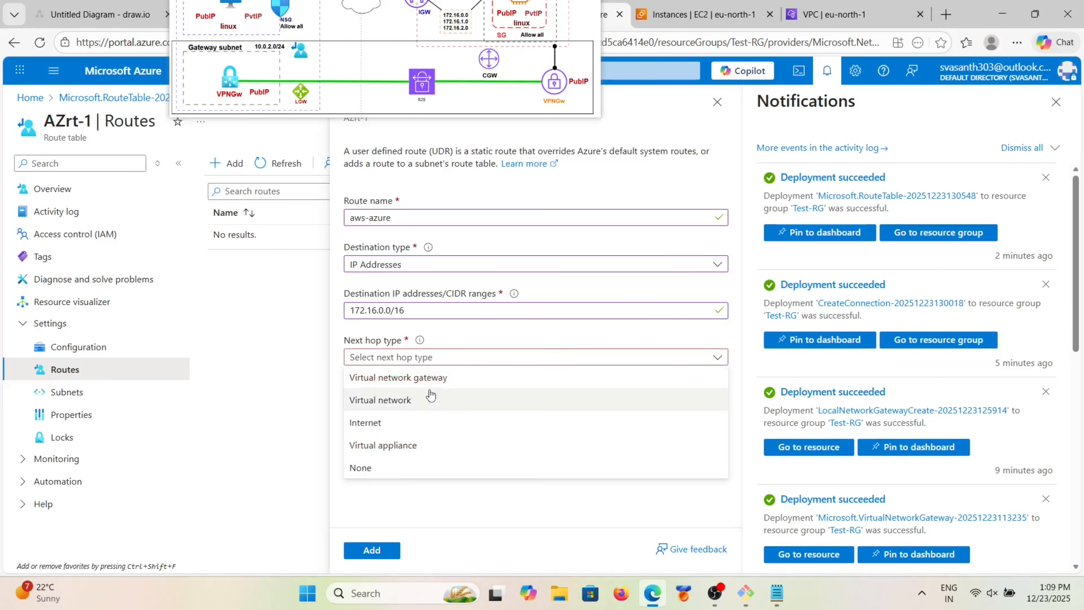
left_click(432, 379)
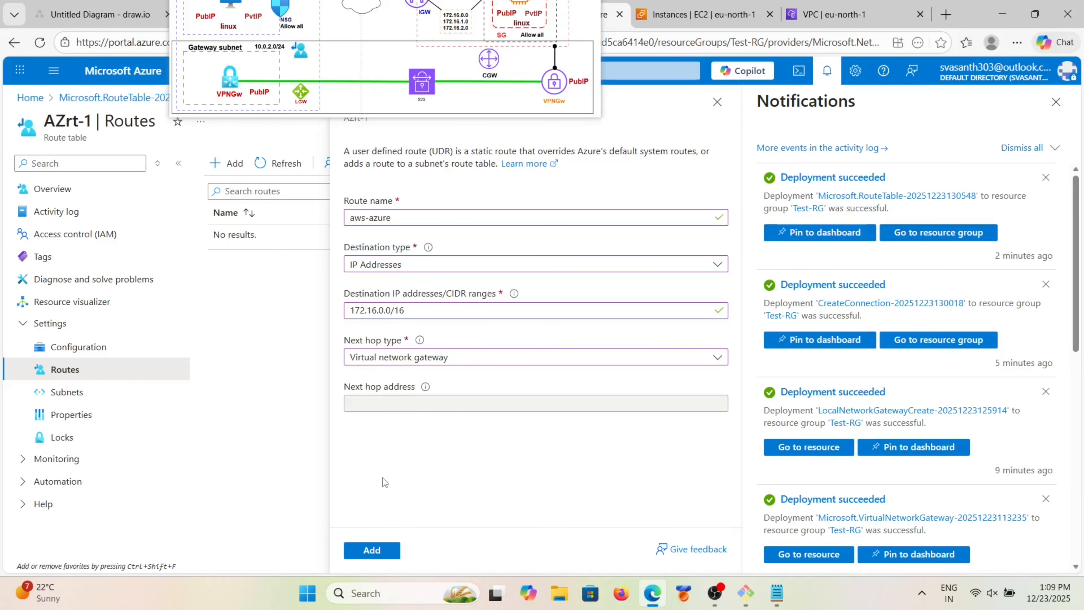
left_click(379, 550)
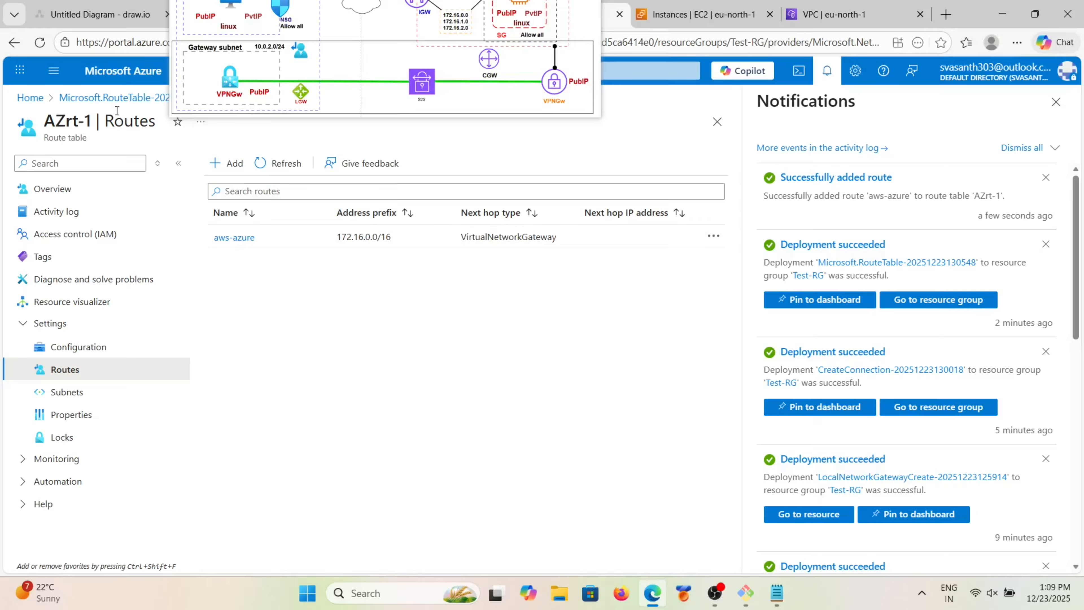
Step: Go to resource group Test-RG, open the virtual network gateway vpn-gateway and show its connections
left_click(54, 71)
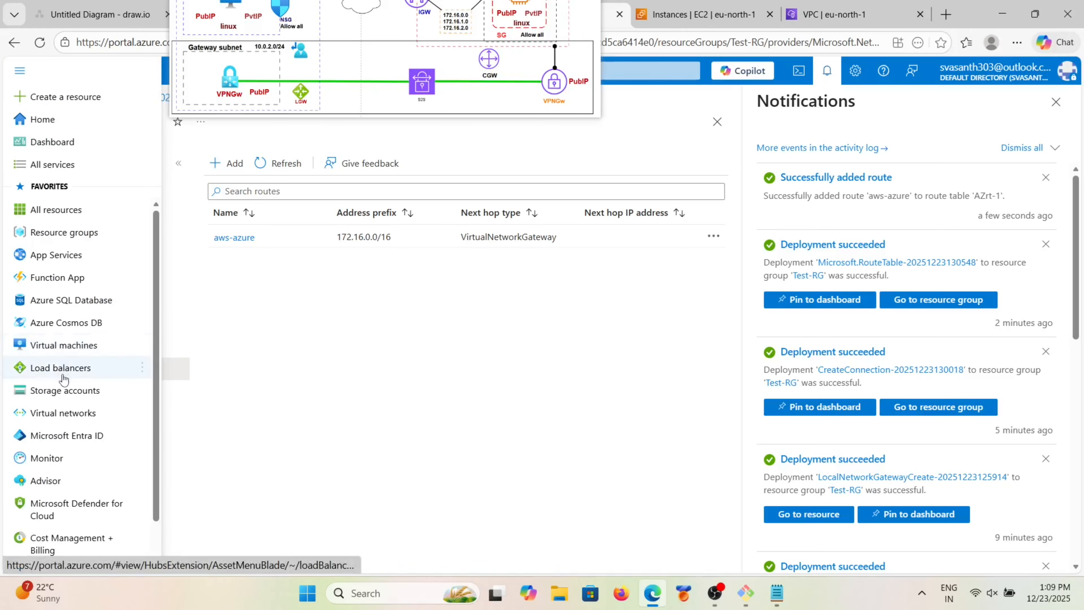
scroll(60, 369, "down", 1)
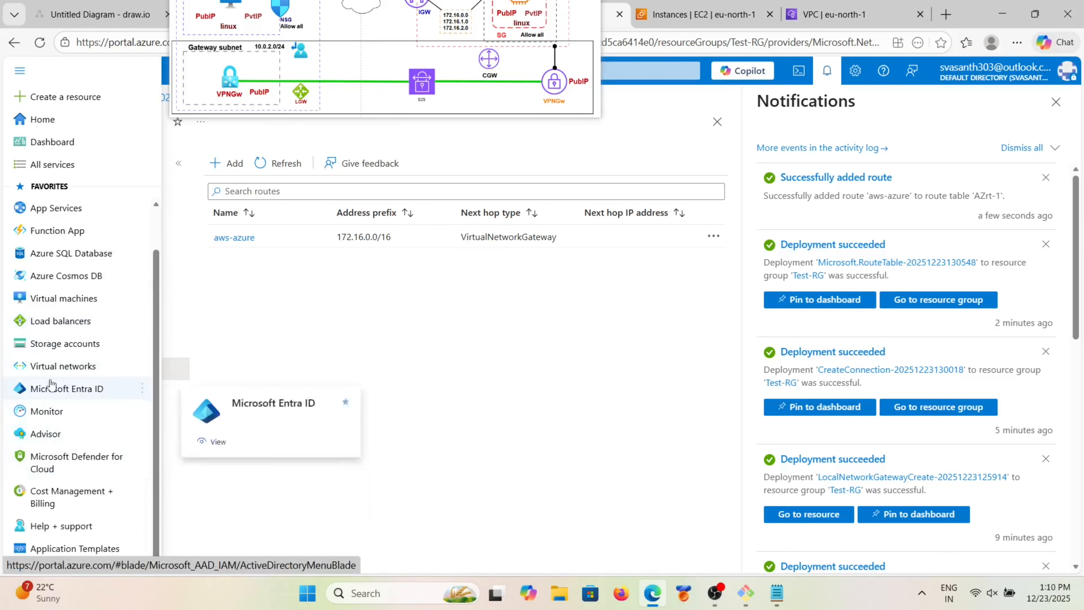
scroll(61, 384, "up", 1)
left_click(64, 230)
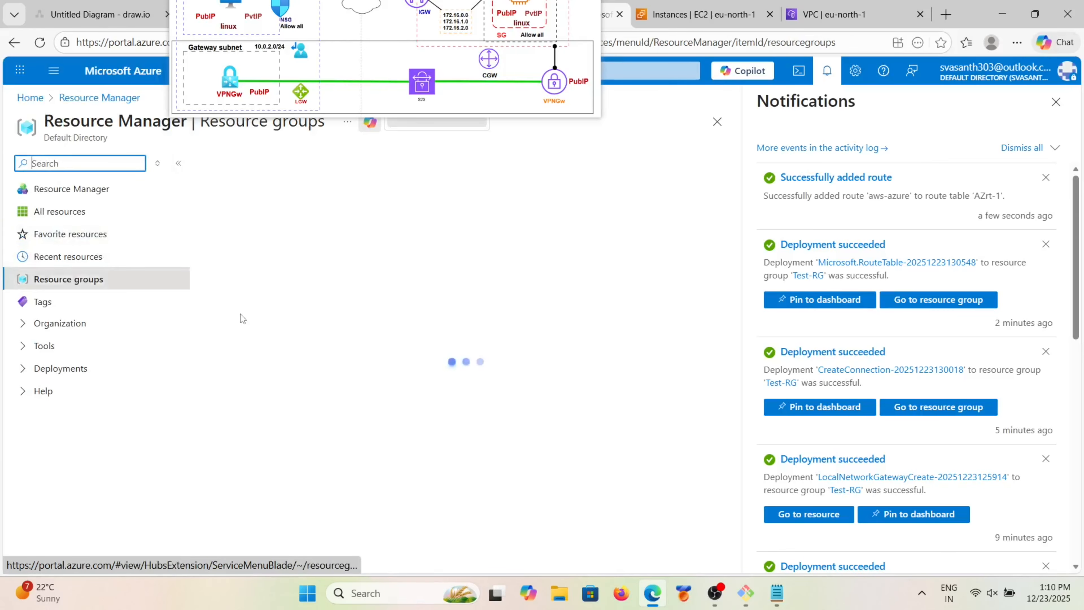
left_click(273, 345)
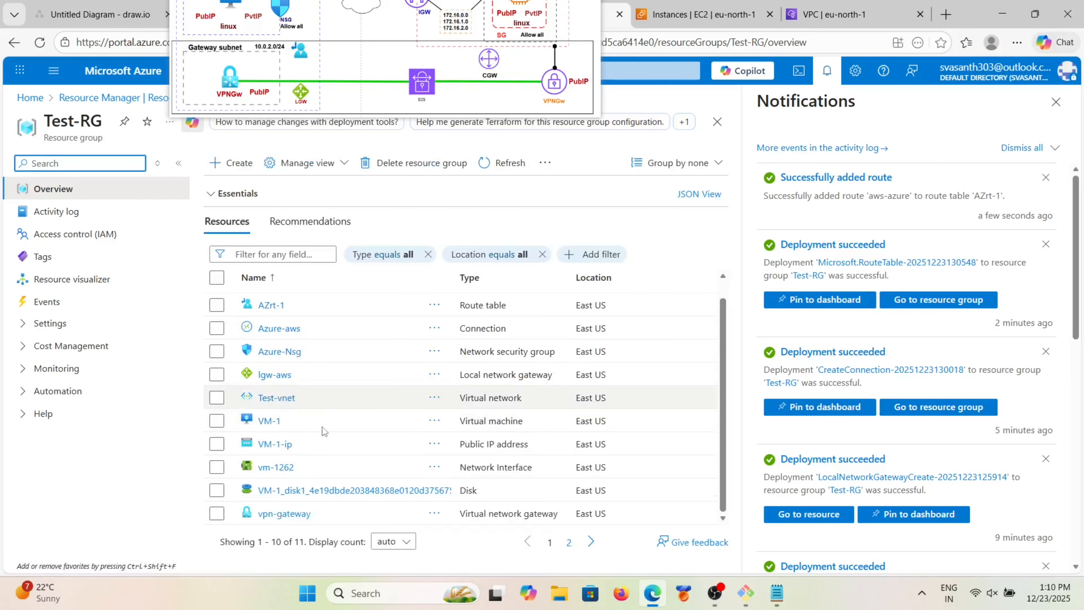
left_click(284, 514)
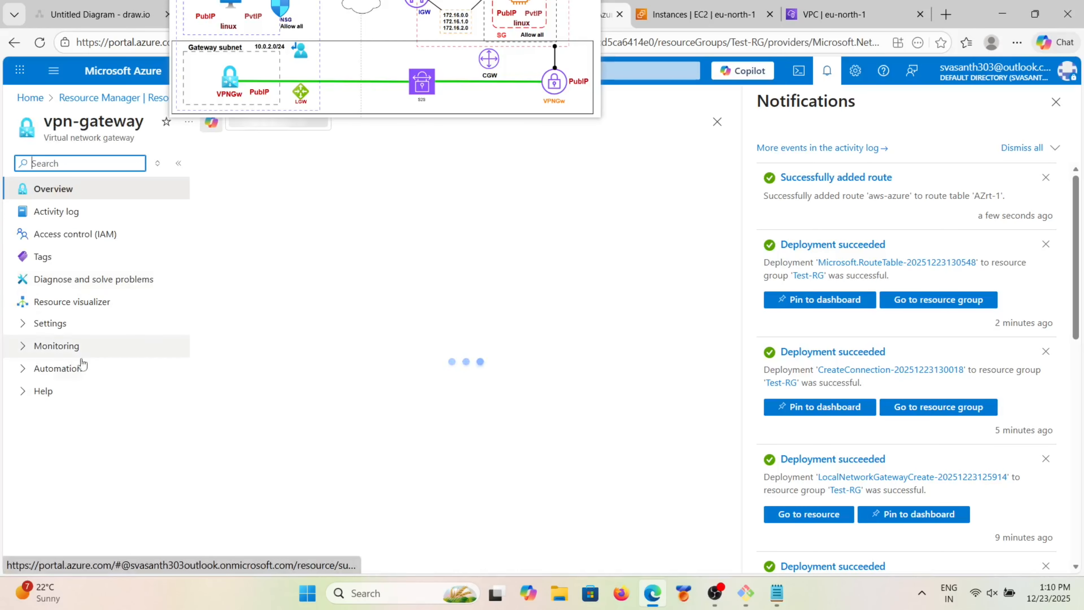
left_click(25, 323)
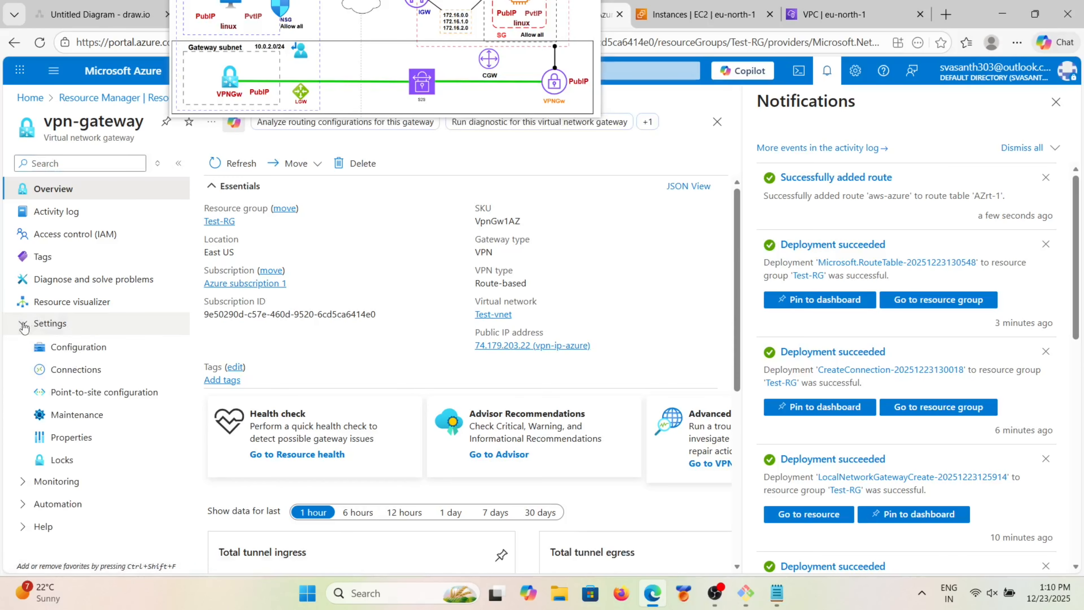
left_click(77, 369)
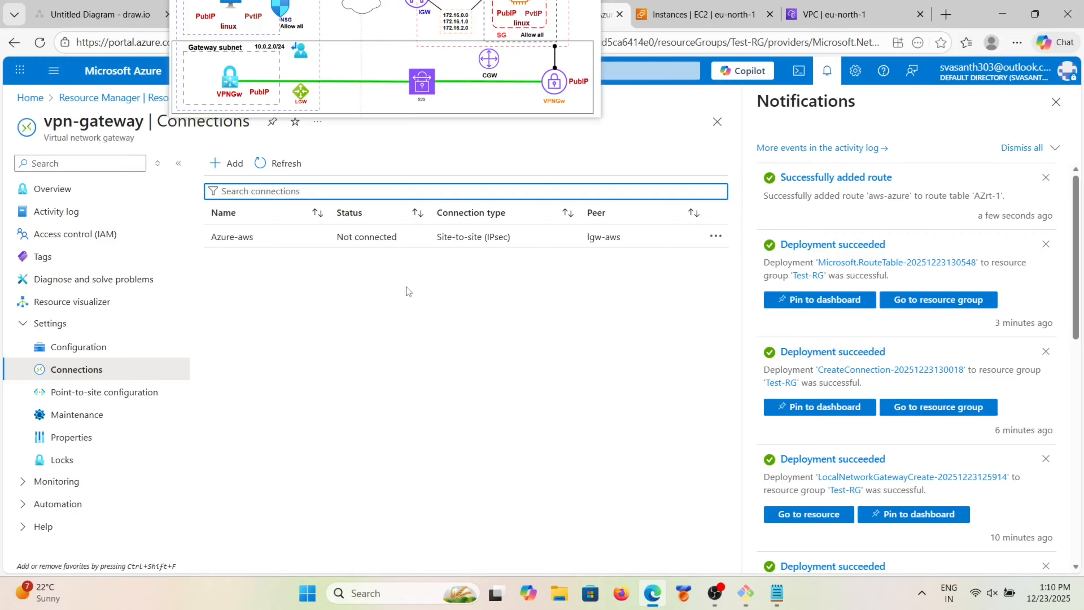
Step: Refresh the vpn-gateway connections list repeatedly to check the status of the site-to-site connection with lgw-aws
left_click(267, 168)
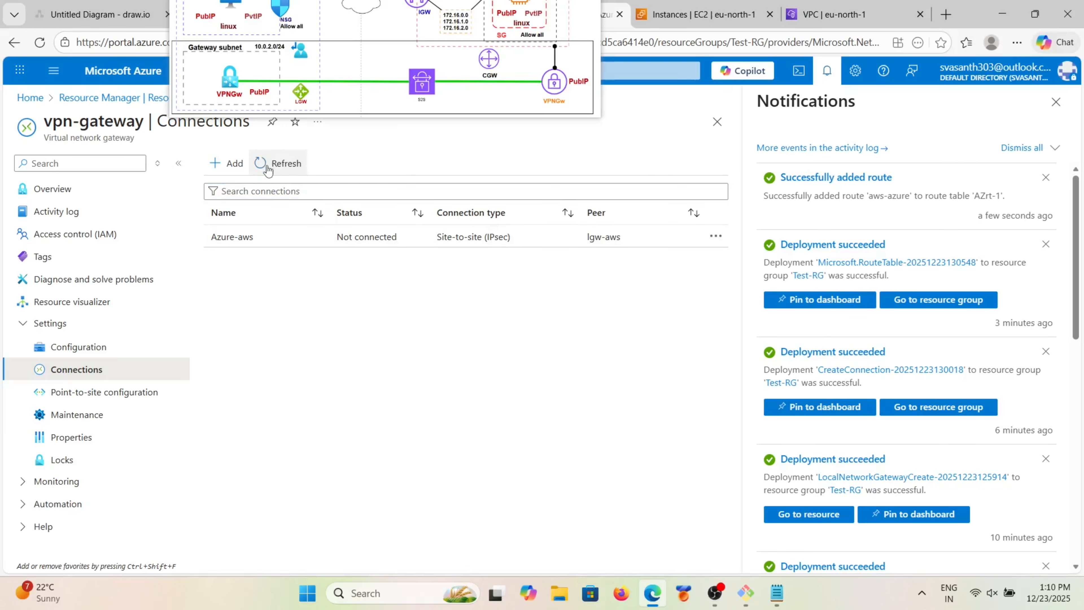
left_click(267, 167)
left_click(267, 168)
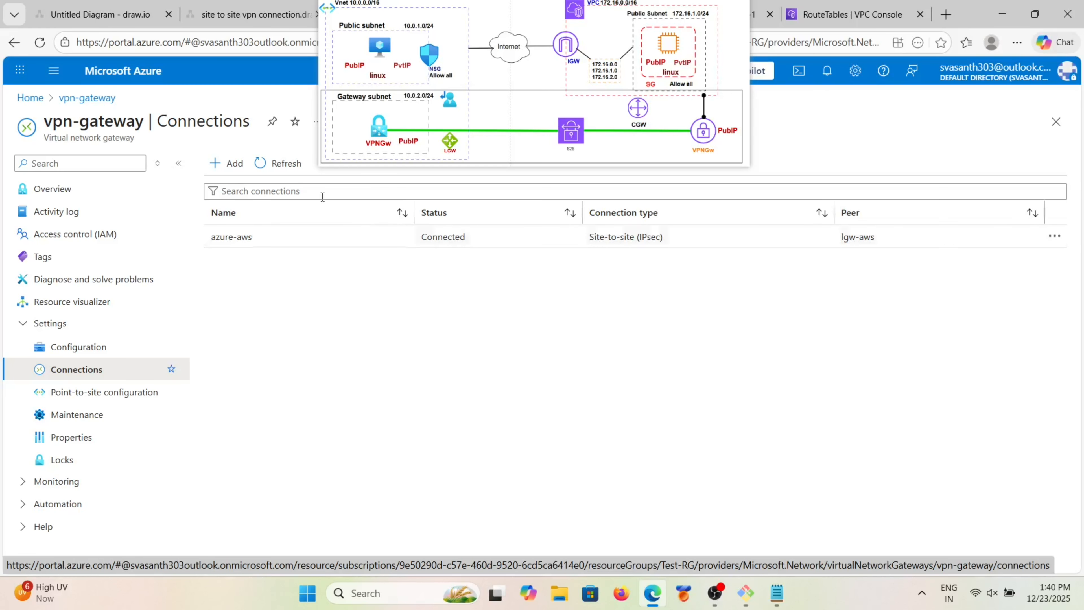
left_click(278, 163)
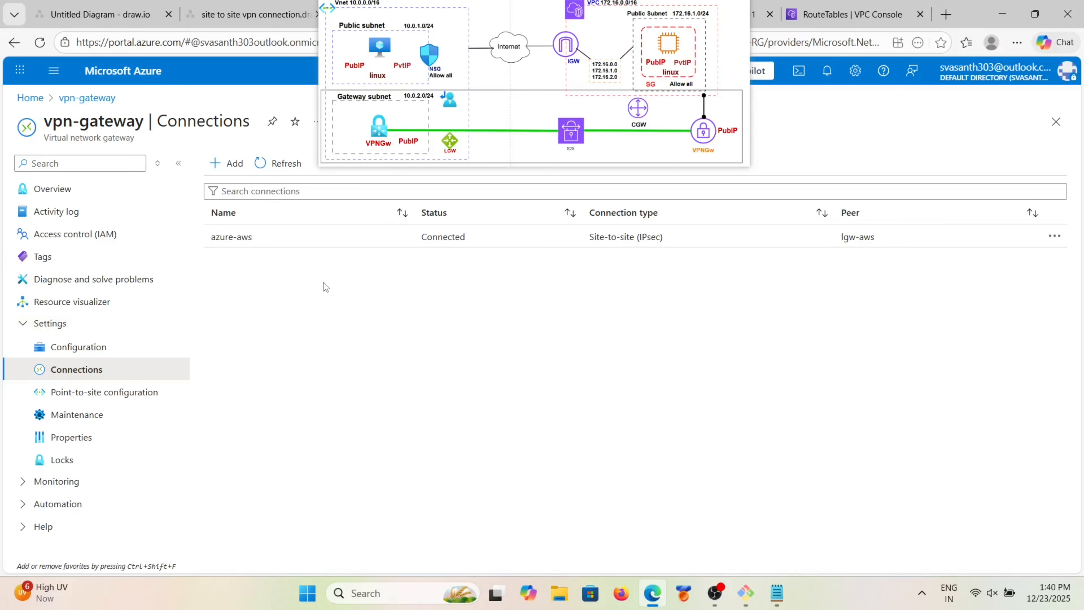
left_click(266, 162)
left_click(281, 173)
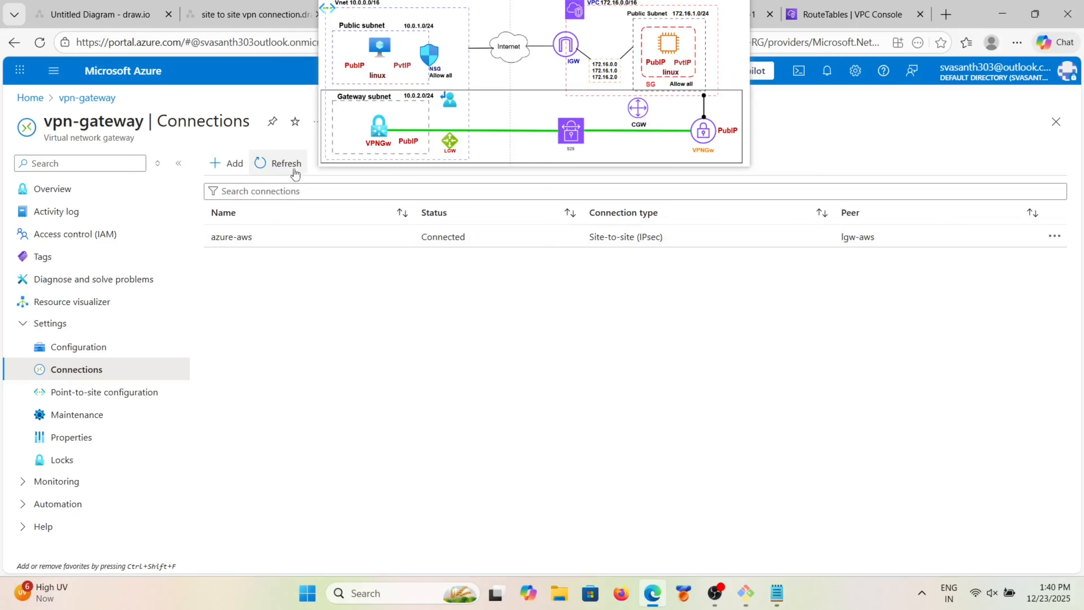
left_click(279, 163)
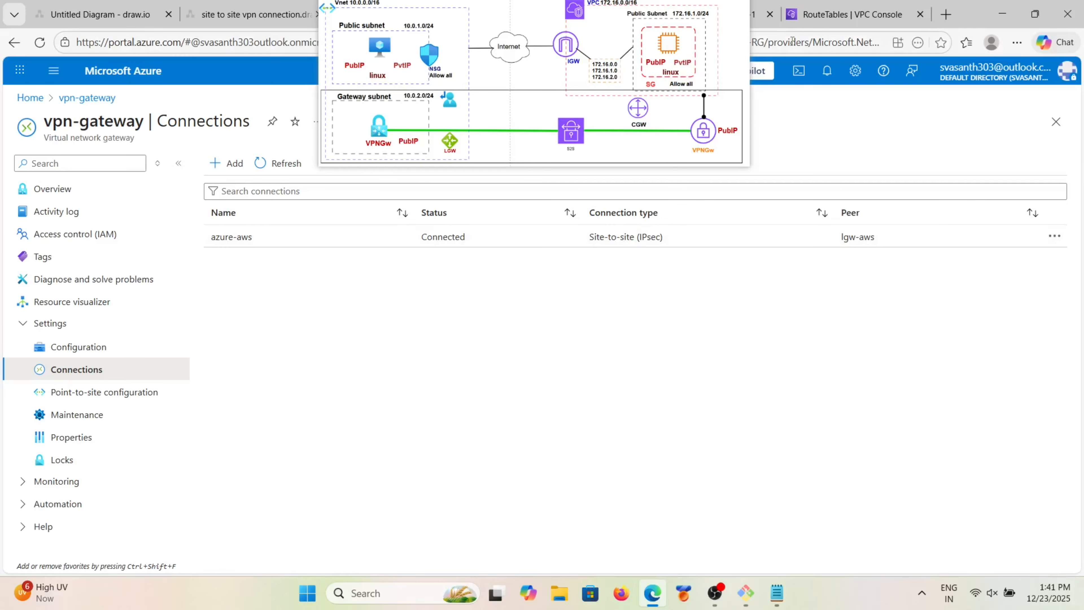
Step: Switch to the AWS VPC console and open the Site-to-Site VPN connections
left_click(834, 15)
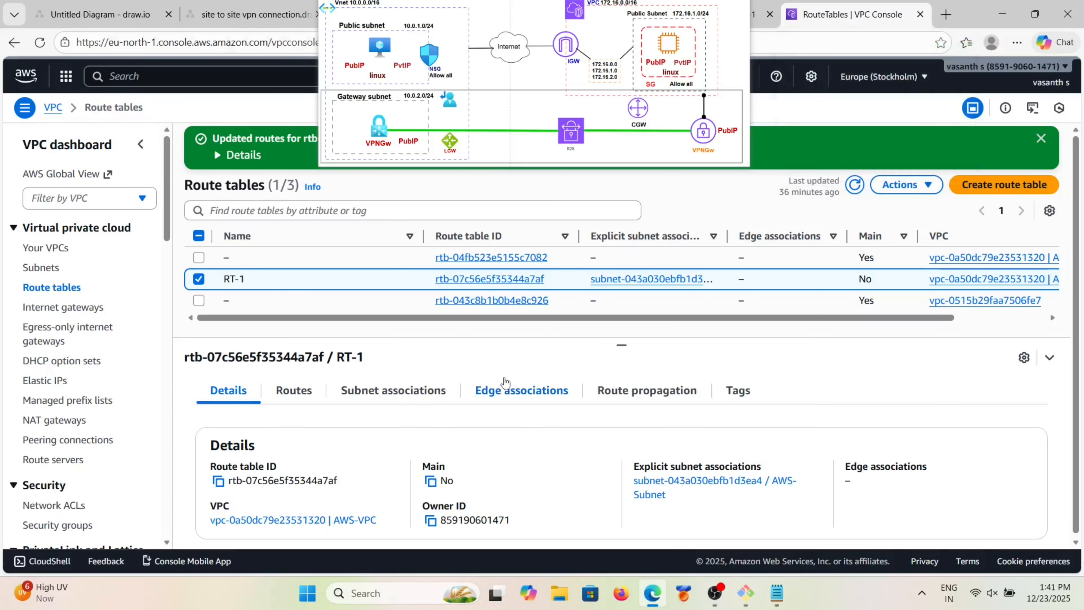
scroll(85, 401, "down", 10)
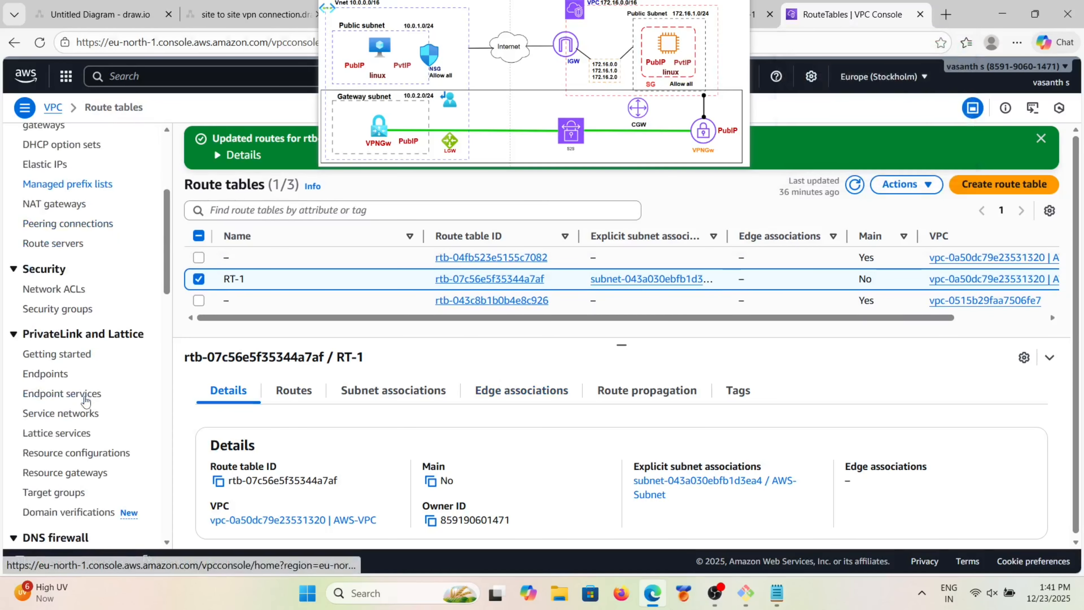
scroll(85, 402, "down", 8)
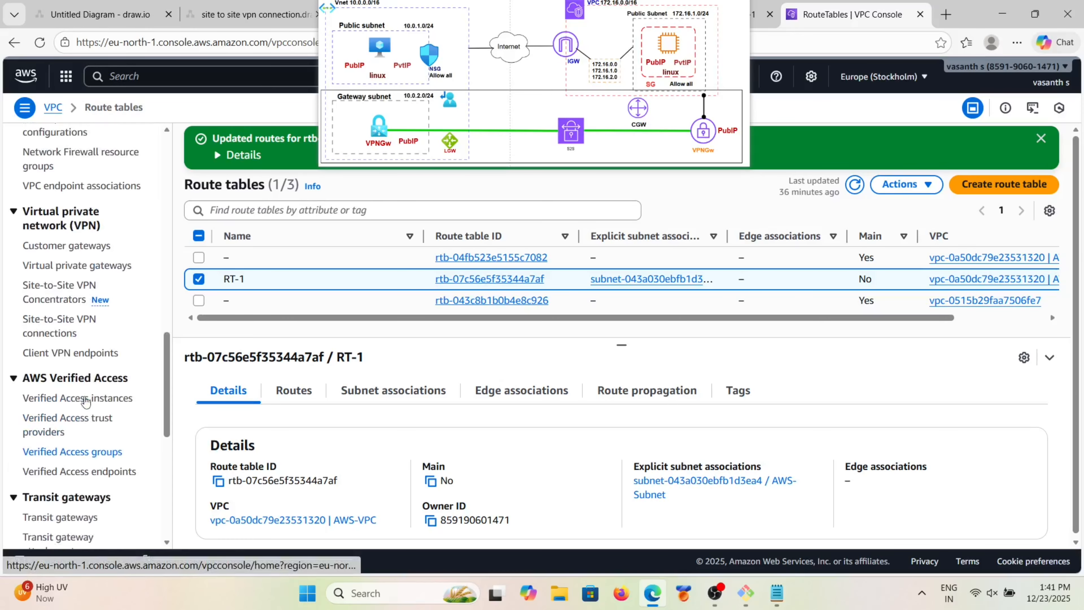
scroll(84, 401, "down", 5)
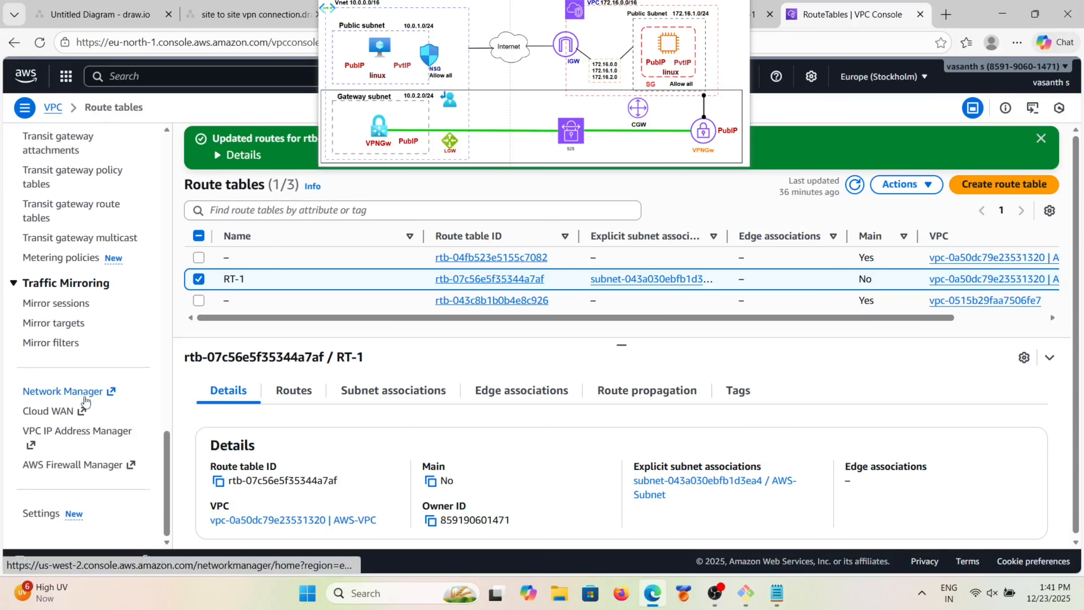
scroll(81, 372, "up", 10)
scroll(71, 318, "down", 3)
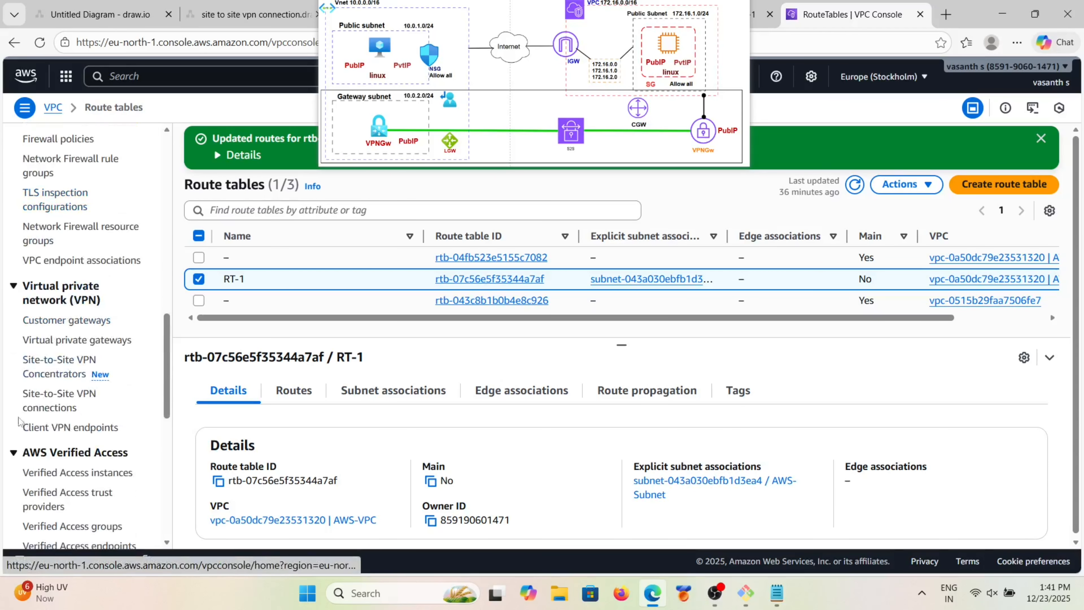
left_click(68, 395)
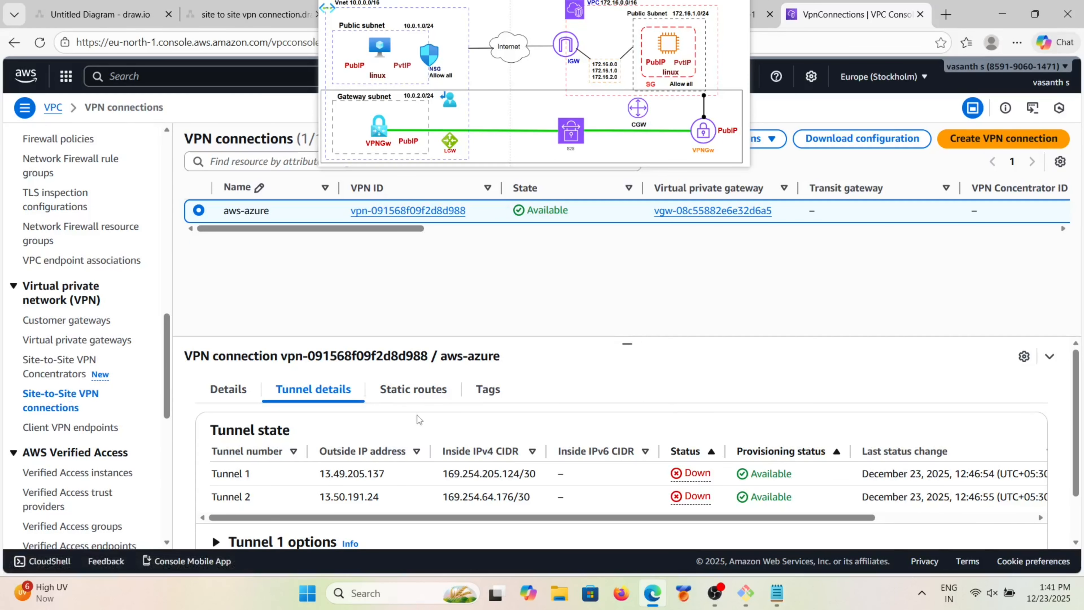
Step: Refresh the VPN connections, select aws-azure and examine the state of both tunnels in its tunnel details
scroll(609, 471, "down", 1)
scroll(609, 469, "up", 1)
left_click(698, 139)
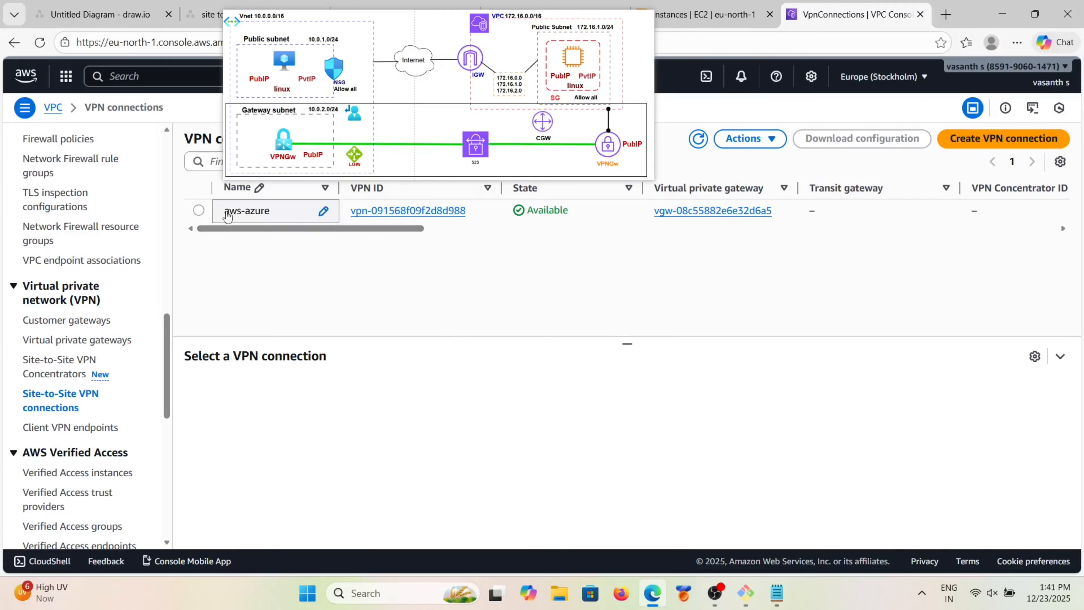
left_click(204, 212)
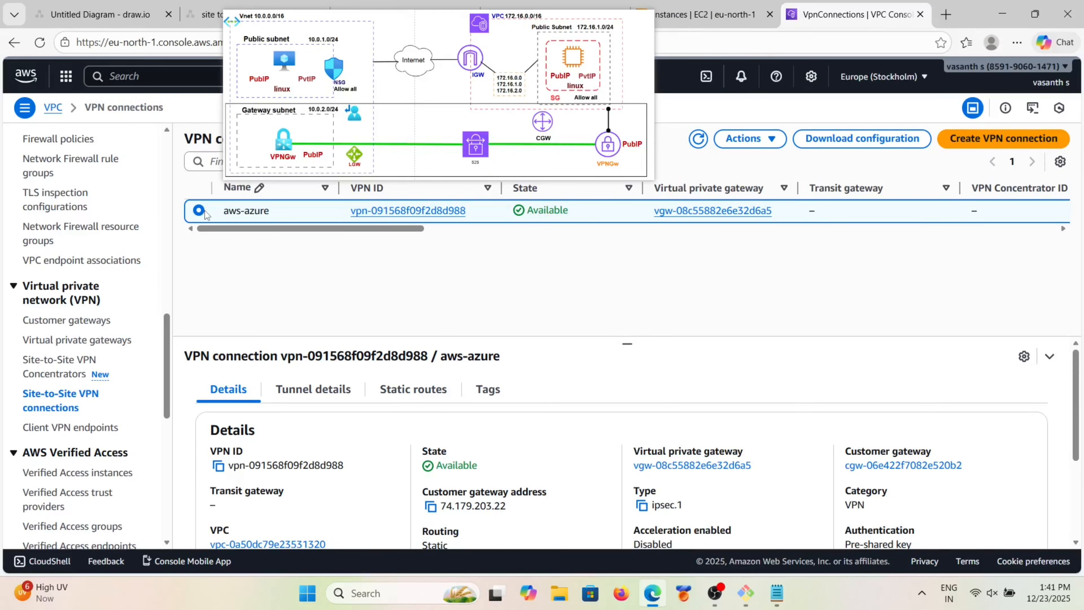
left_click(299, 393)
scroll(416, 438, "down", 1)
scroll(416, 438, "down", 1)
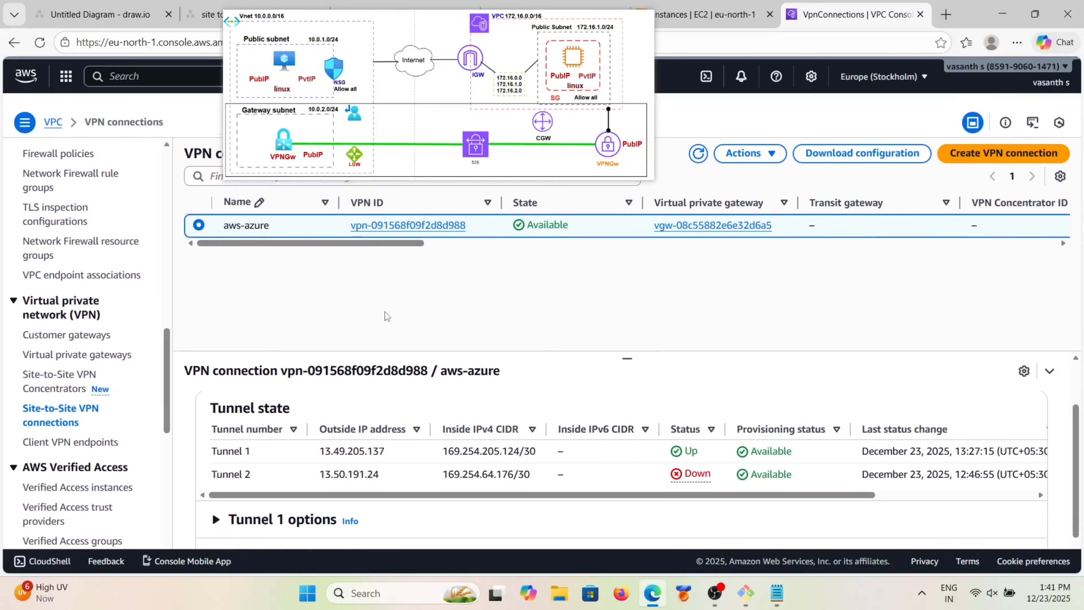
Step: Reload the VPN connections list once more and reopen the tunnel details of aws-azure to recheck the tunnel status
left_click(697, 138)
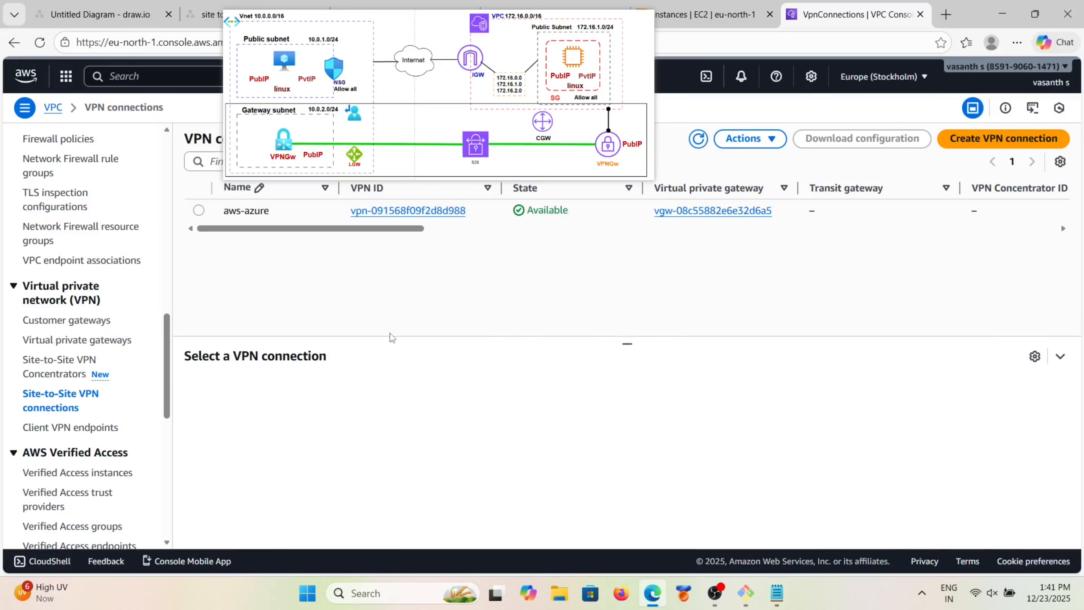
left_click(200, 211)
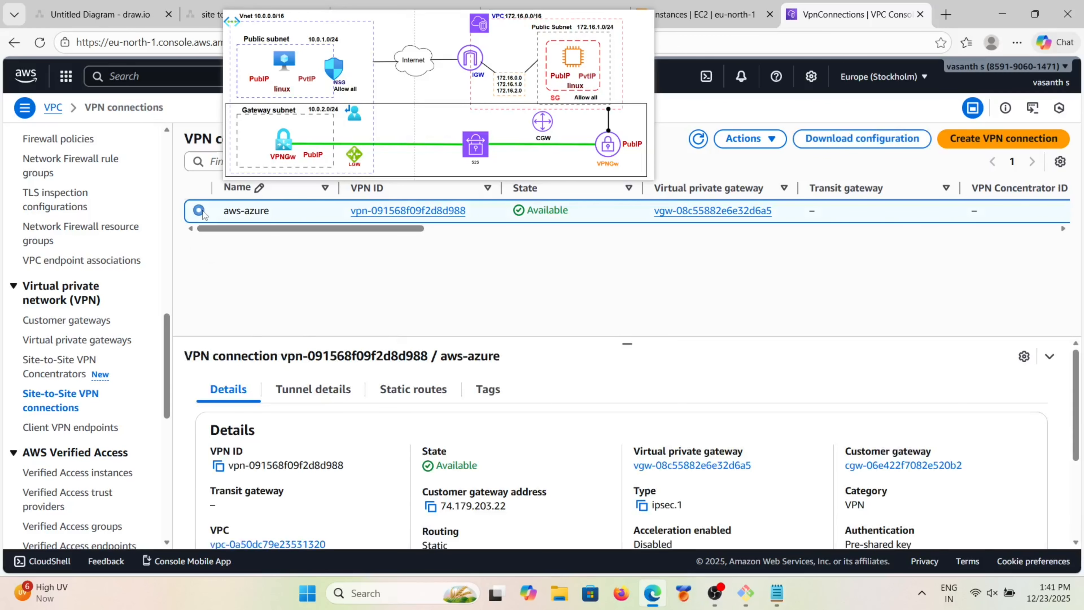
left_click(323, 396)
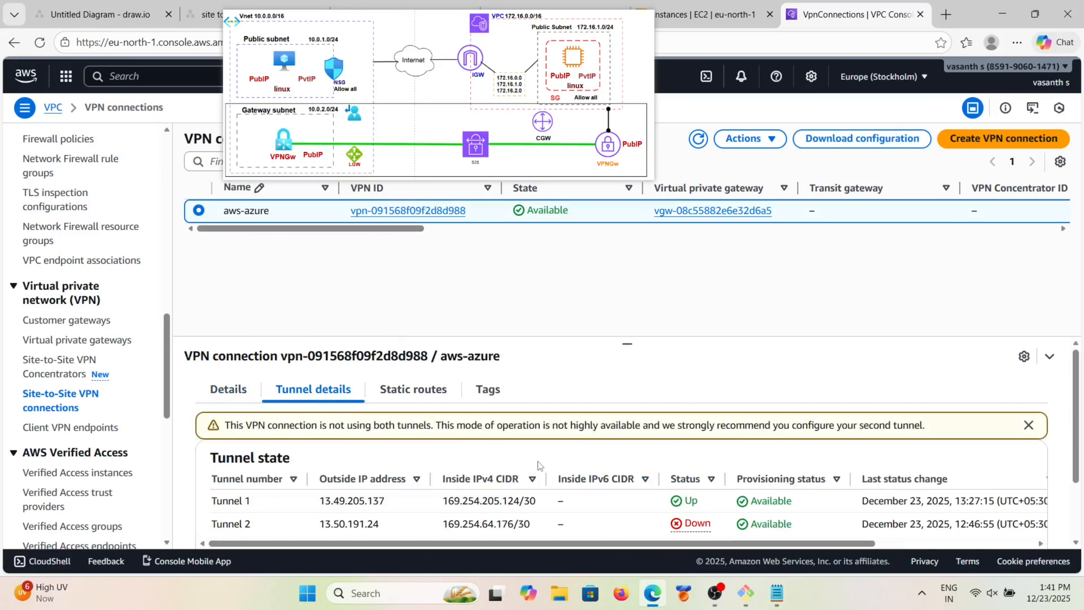
Step: Switch to the VM-1 terminal, look back through the output of the running ping to 172.16.1.16 and stop it
scroll(555, 465, "down", 2)
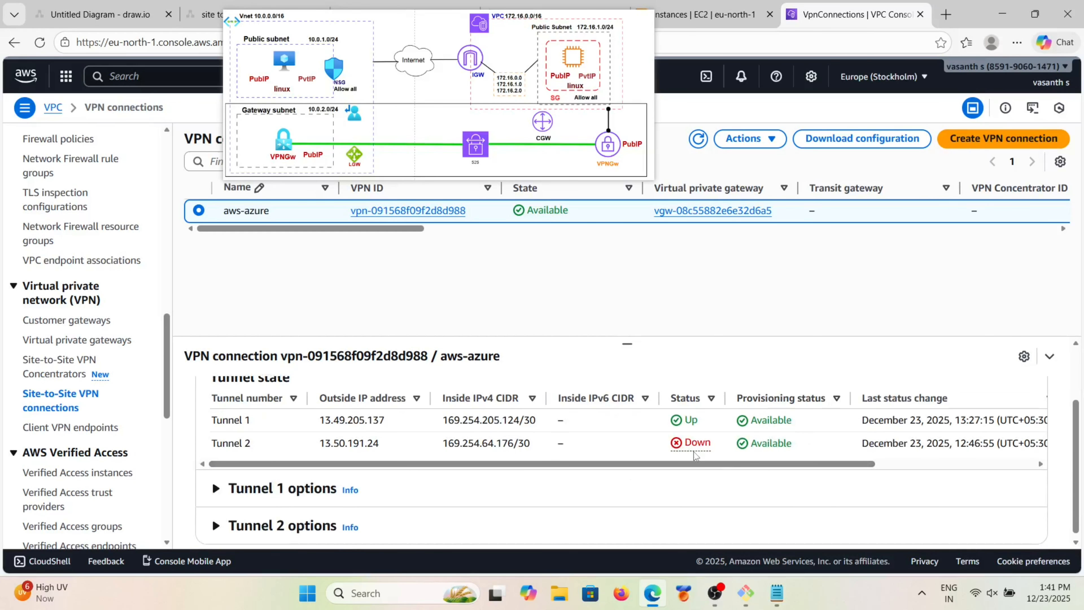
left_click(746, 593)
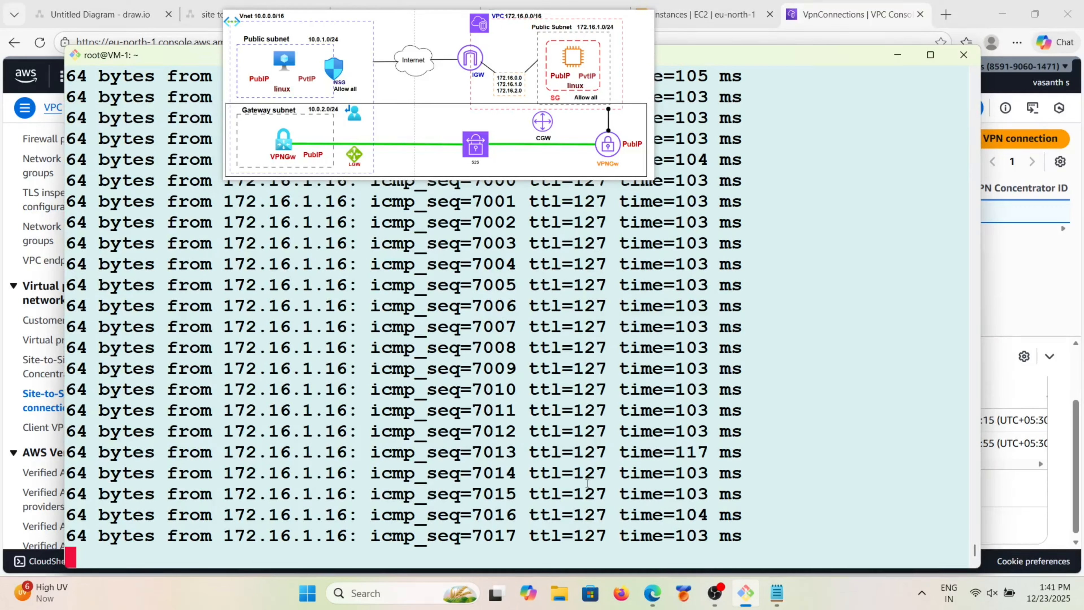
scroll(586, 482, "up", 20)
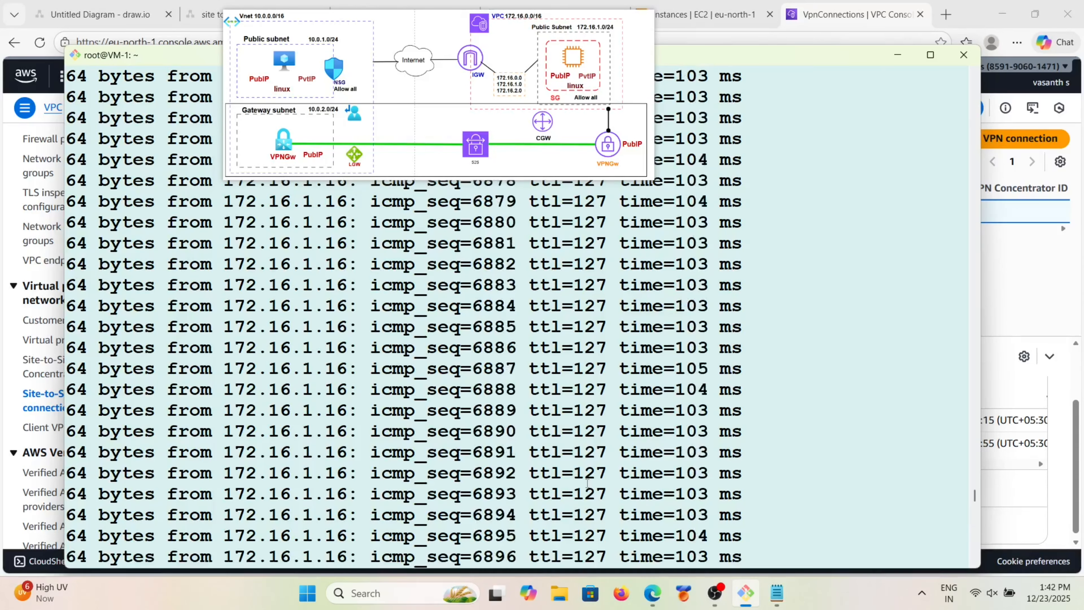
scroll(587, 483, "up", 20)
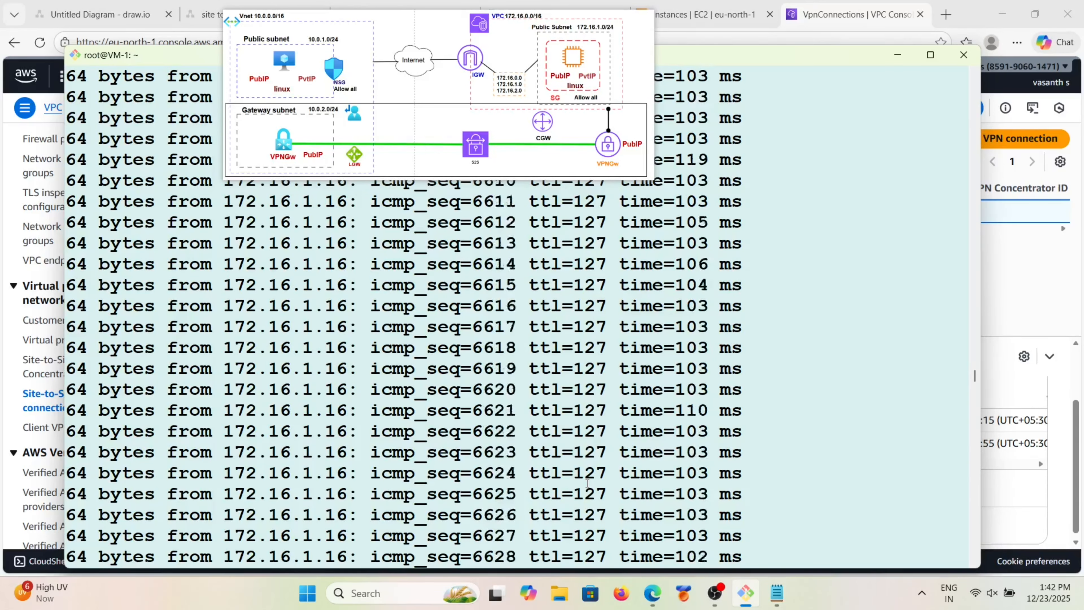
scroll(587, 483, "up", 20)
scroll(587, 483, "down", 20)
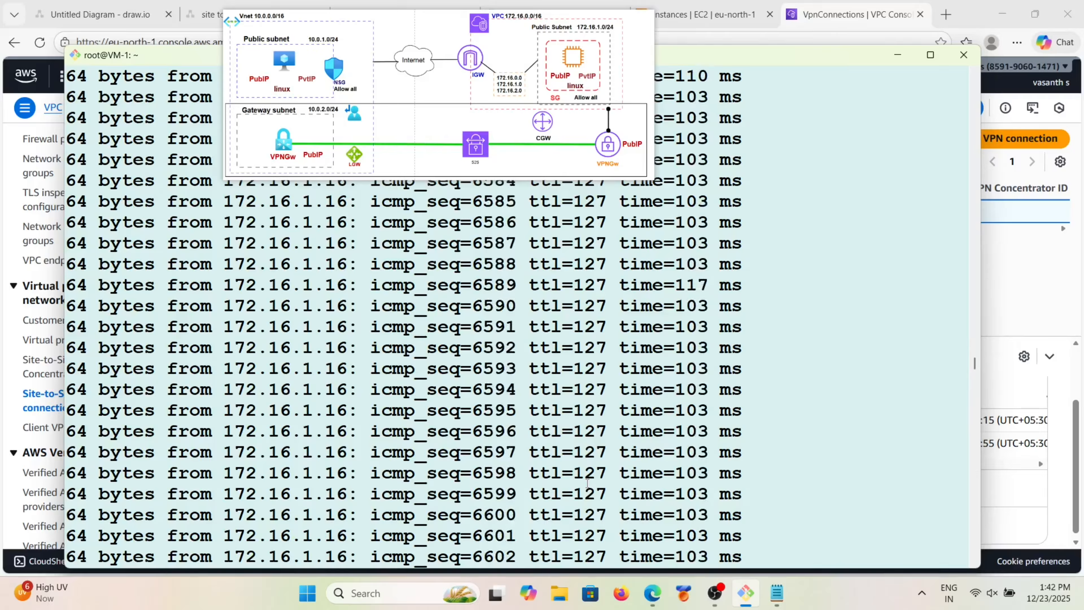
key("ctrl+c")
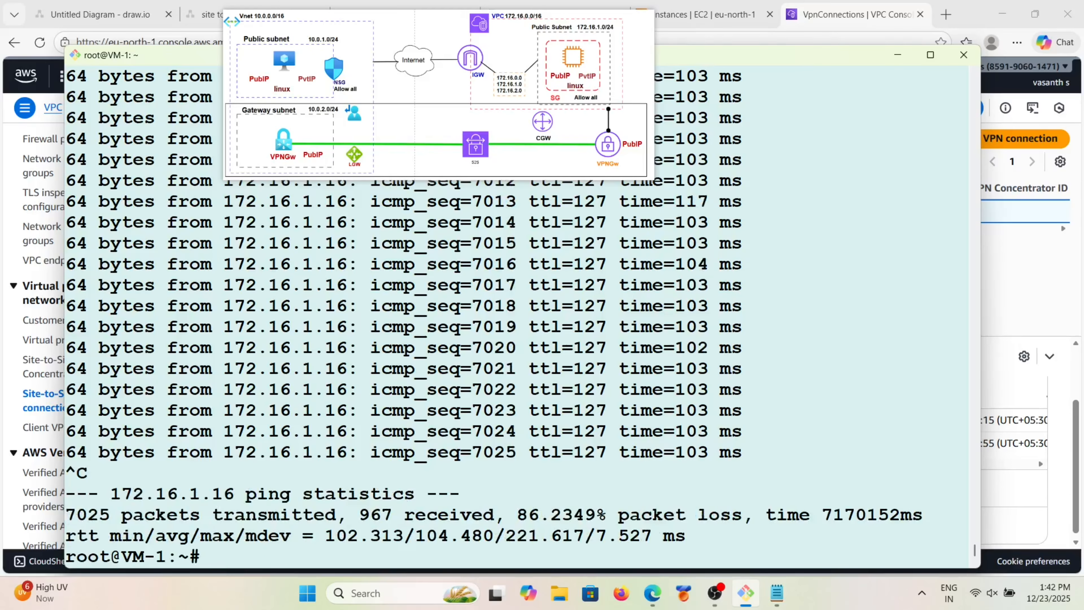
Step: Run a fresh ping from VM-1 to the private address 172.16.1.16 and stop it after several replies
key("Up")
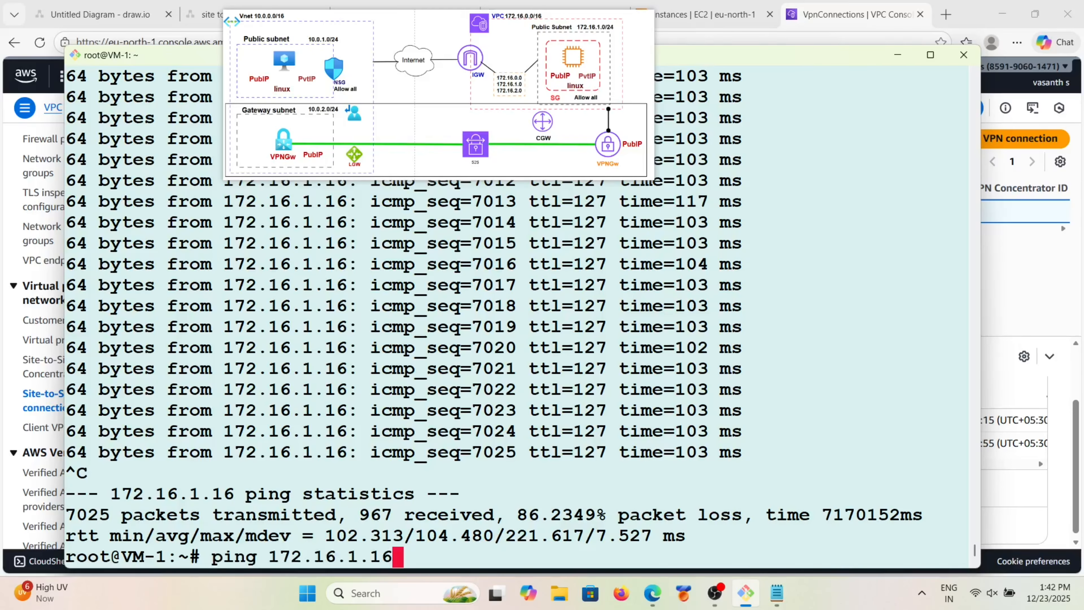
key("Return")
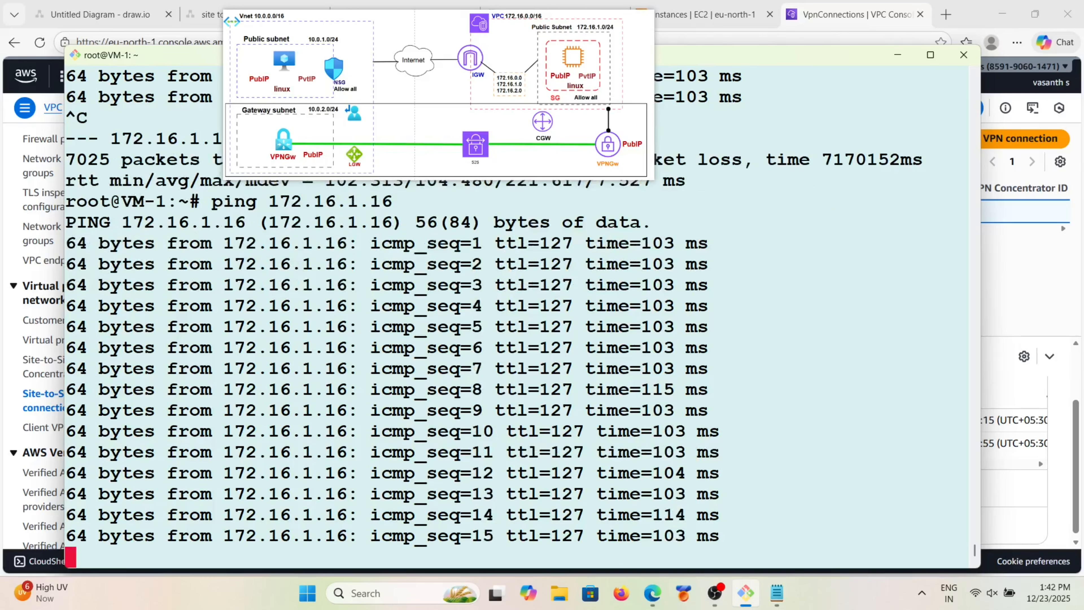
key("ctrl+c")
Step: Ping the public address 51.20.118.93 from VM-1, stop it and compare the output with the private-address ping
key("Up")
key("Up")
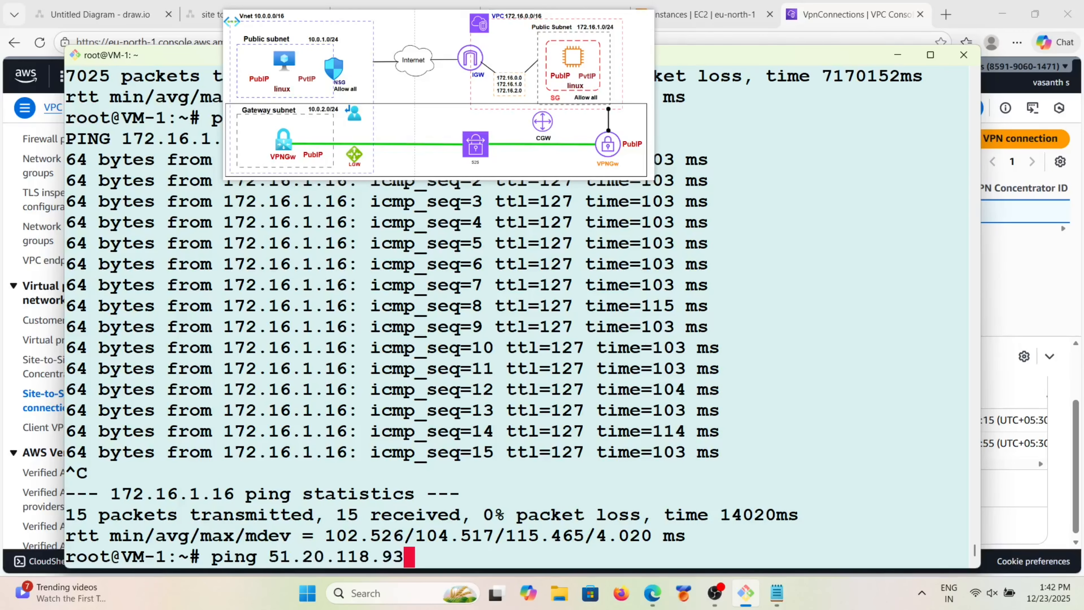
key("Return")
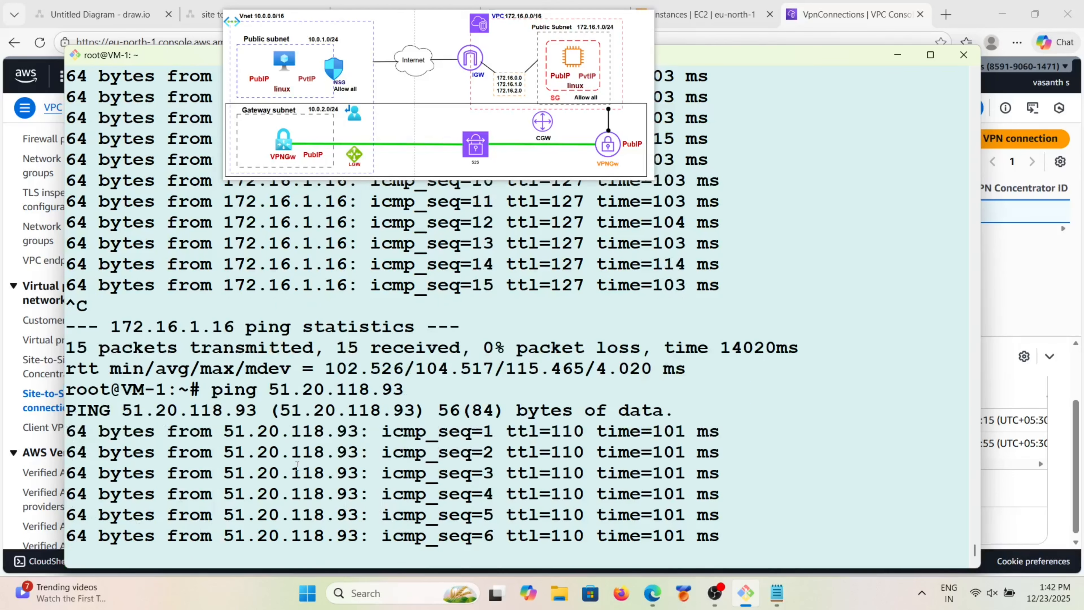
key("ctrl+c")
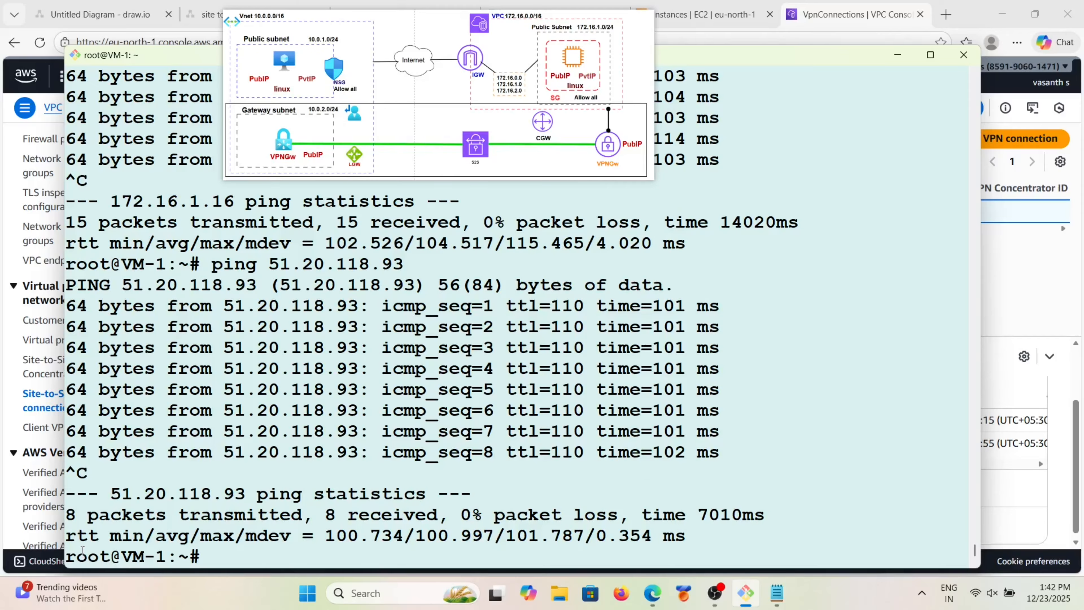
scroll(156, 470, "up", 2)
scroll(156, 470, "up", 2)
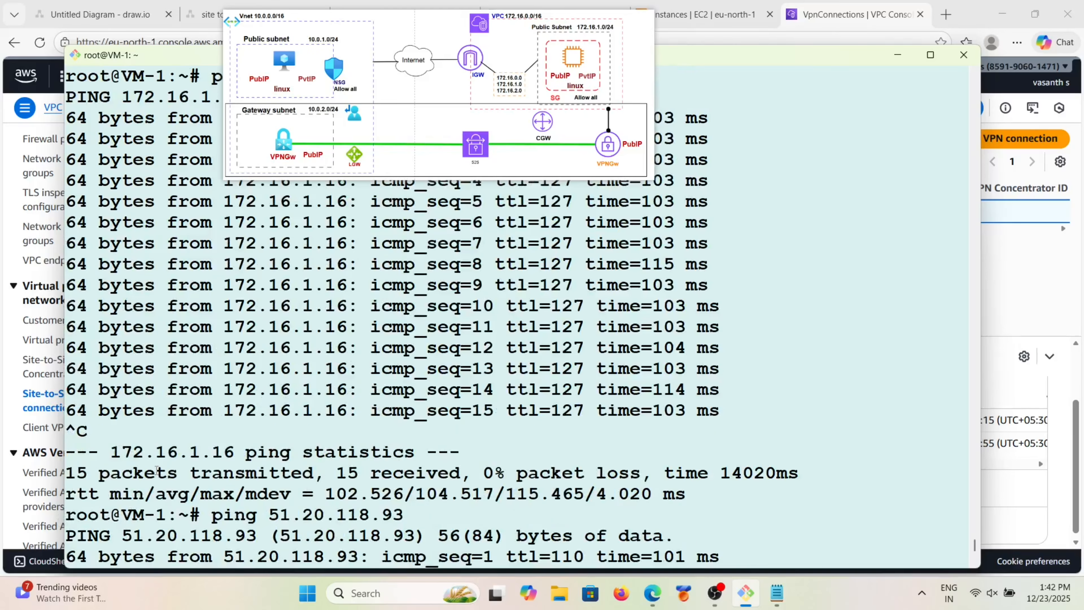
scroll(156, 470, "down", 4)
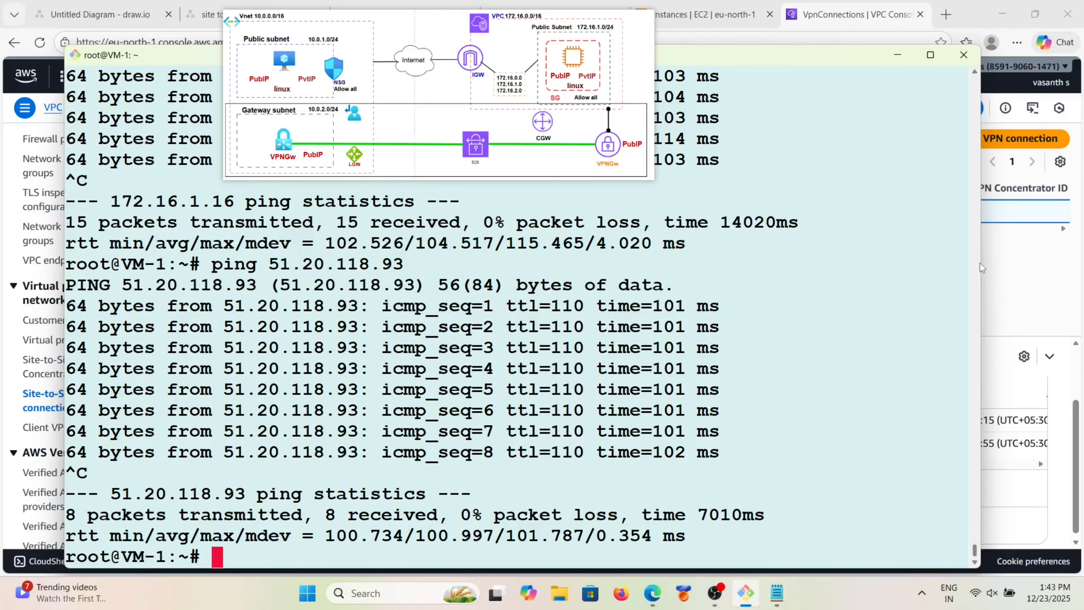
Step: Switch back to the AWS VPC console and examine the full details page of the aws-azure VPN connection
left_click(994, 268)
scroll(504, 433, "up", 2)
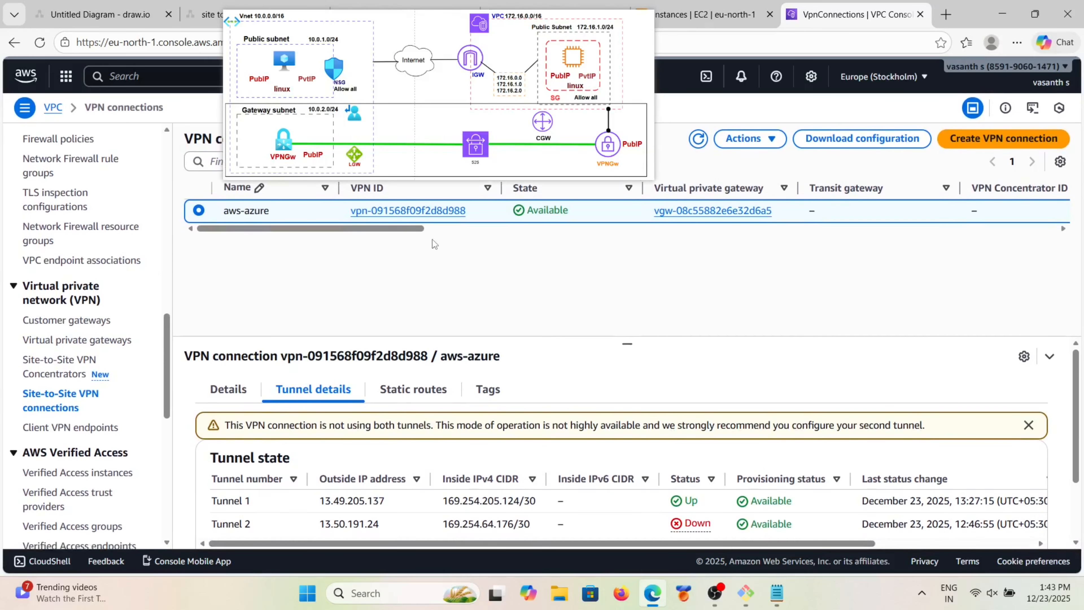
left_click(410, 212)
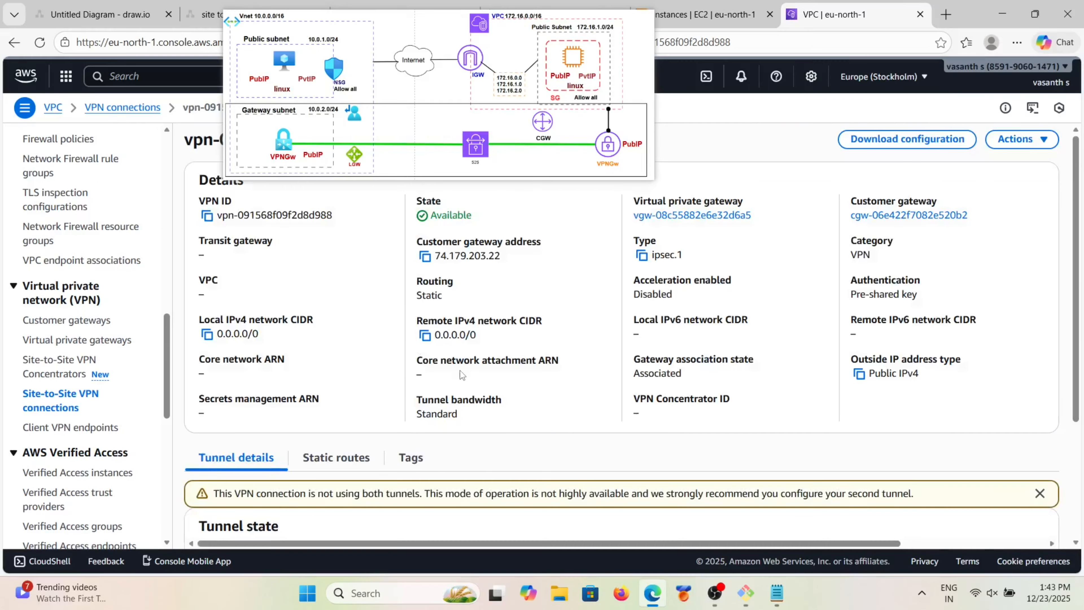
left_click_drag(448, 45, 501, 41)
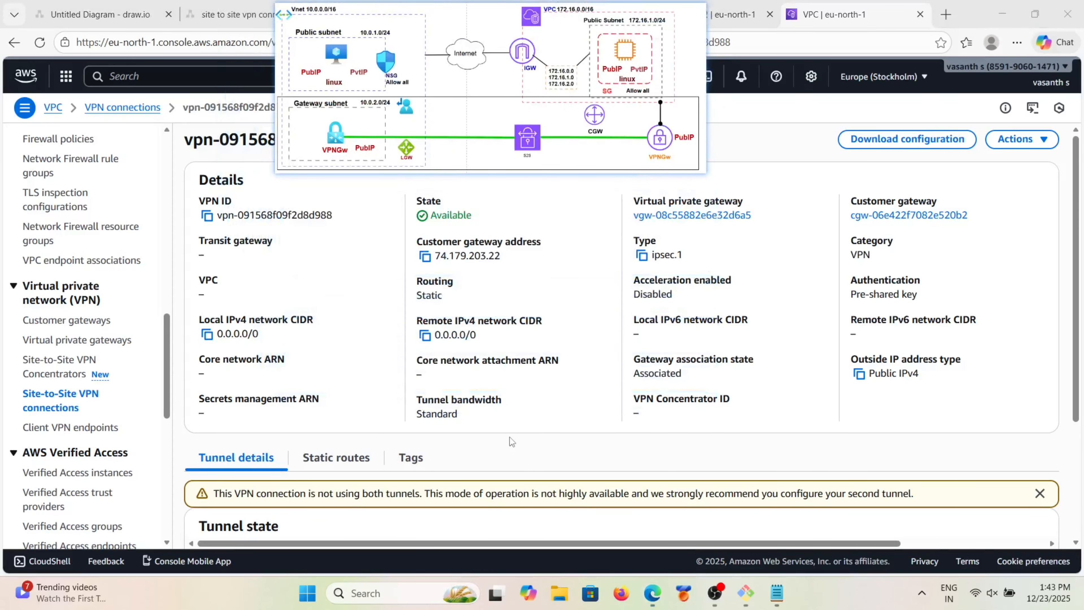
scroll(511, 441, "down", 4)
scroll(511, 441, "up", 4)
left_click_drag(495, 75, 375, 56)
Step: Switch to the Azure portal and delete the azure-aws connection from vpn-gateway, confirming the deletion
left_click(537, 4)
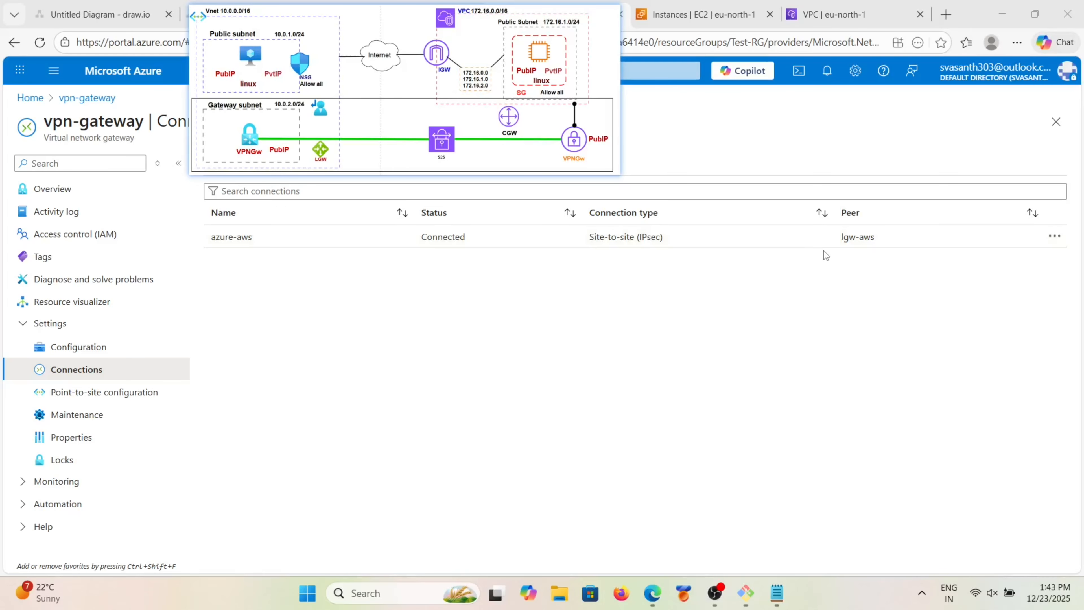
left_click_drag(404, 45, 526, 388)
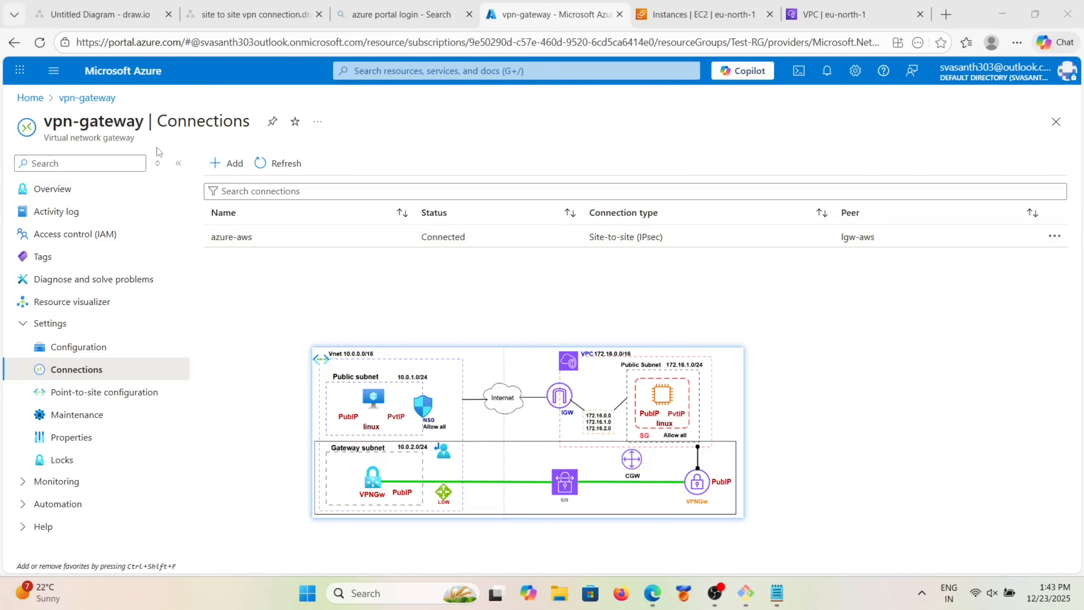
left_click(1053, 237)
left_click(958, 273)
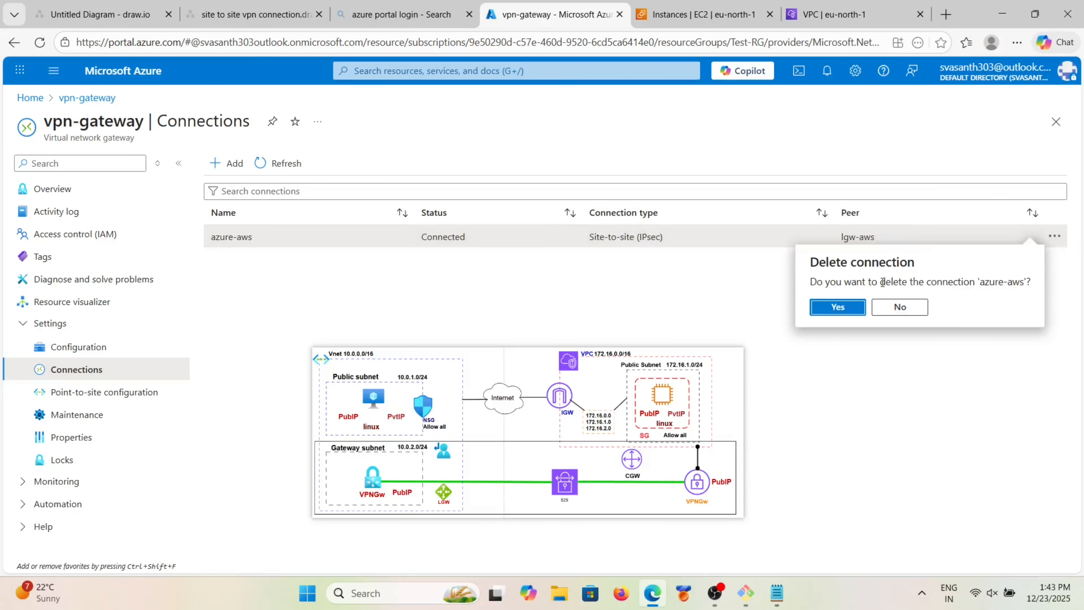
left_click(837, 308)
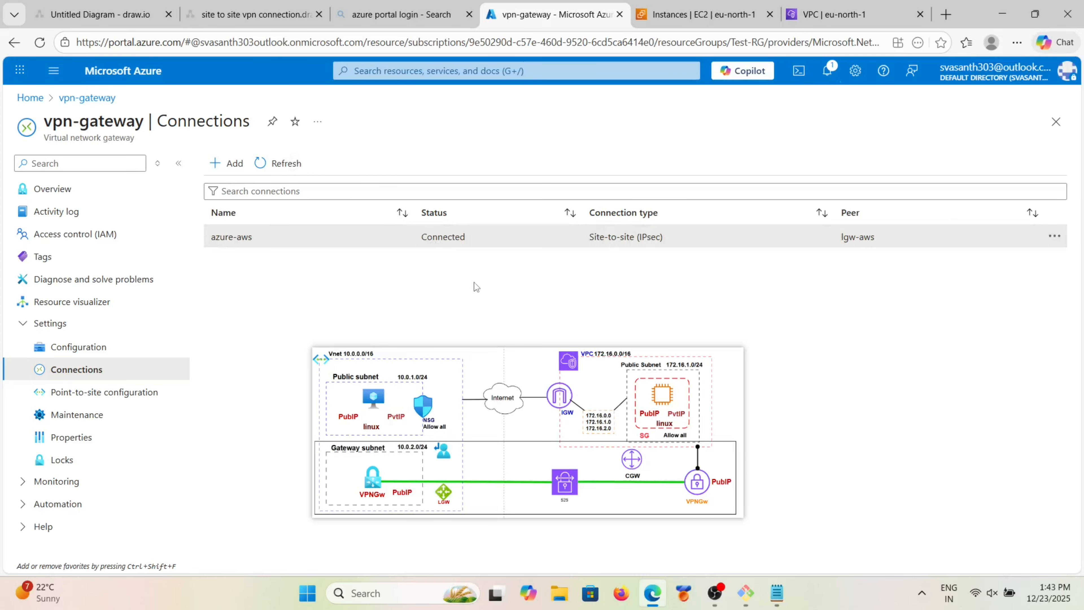
Step: Return to the VM-1 terminal and ping 172.16.1.16 to test reachability without the Azure connection
left_click(745, 591)
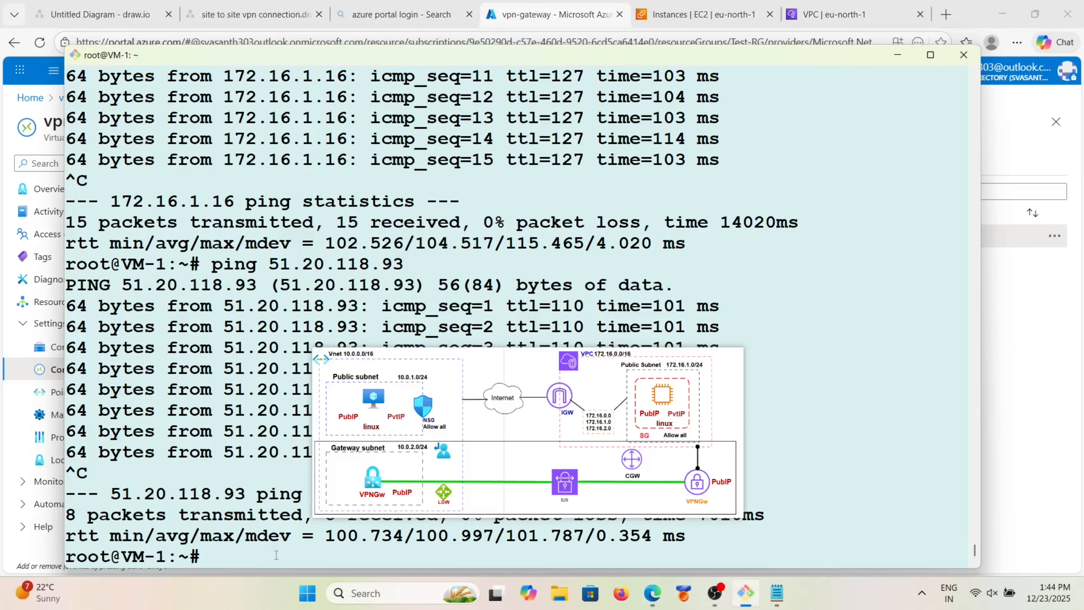
key("Up")
key("Up")
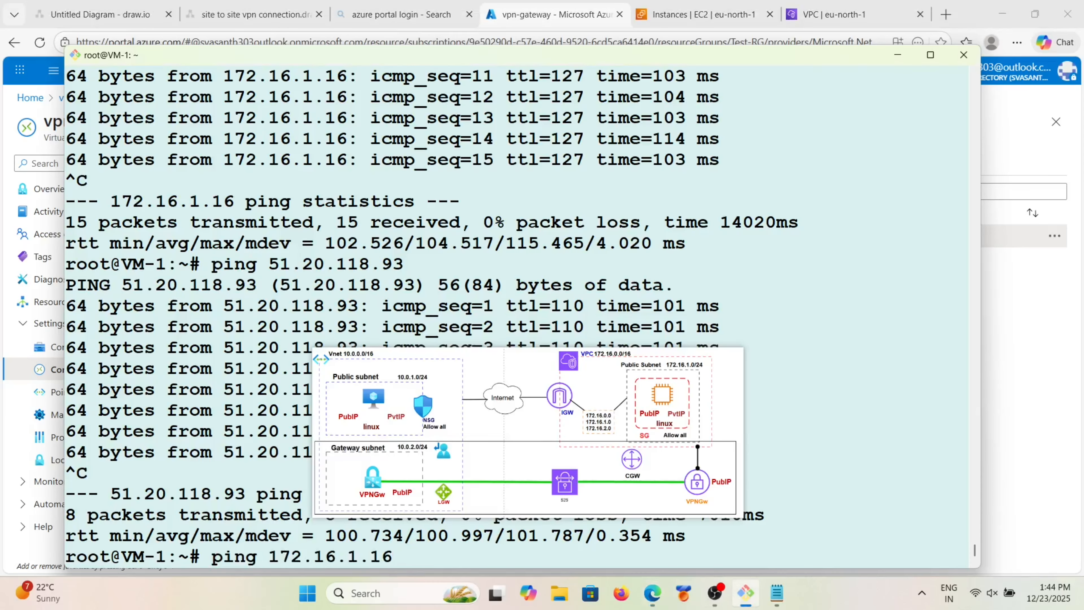
key("Return")
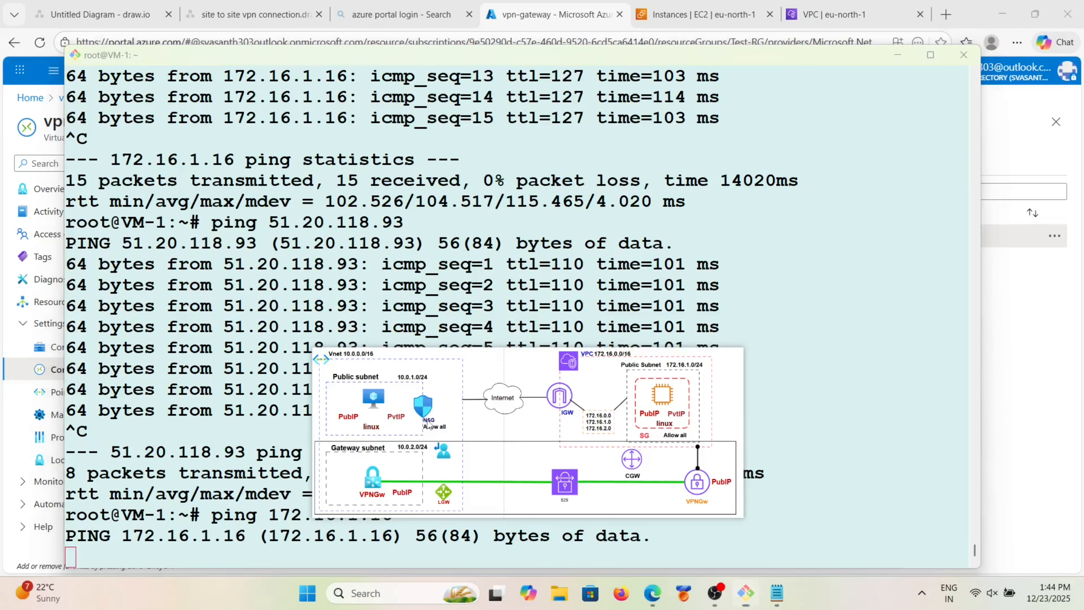
left_click_drag(430, 425, 460, 187)
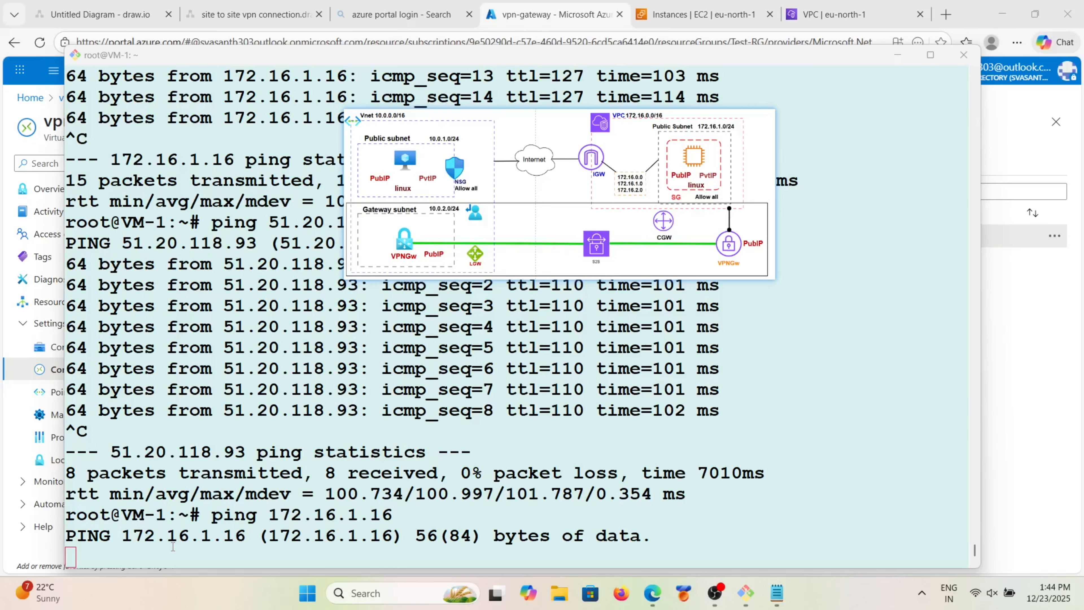
left_click(710, 5)
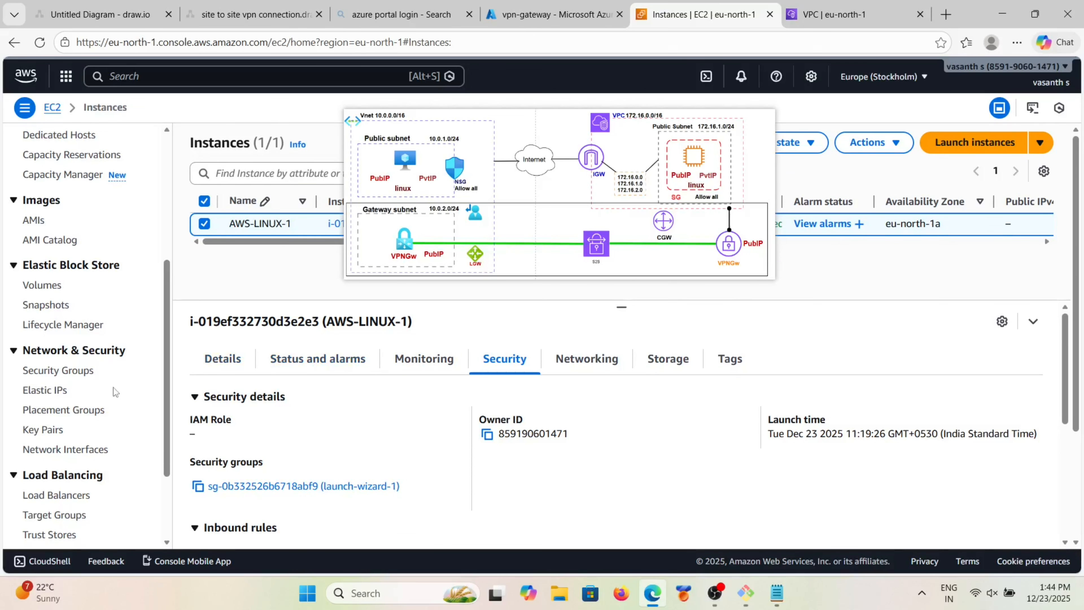
scroll(71, 410, "down", 3)
scroll(72, 411, "up", 8)
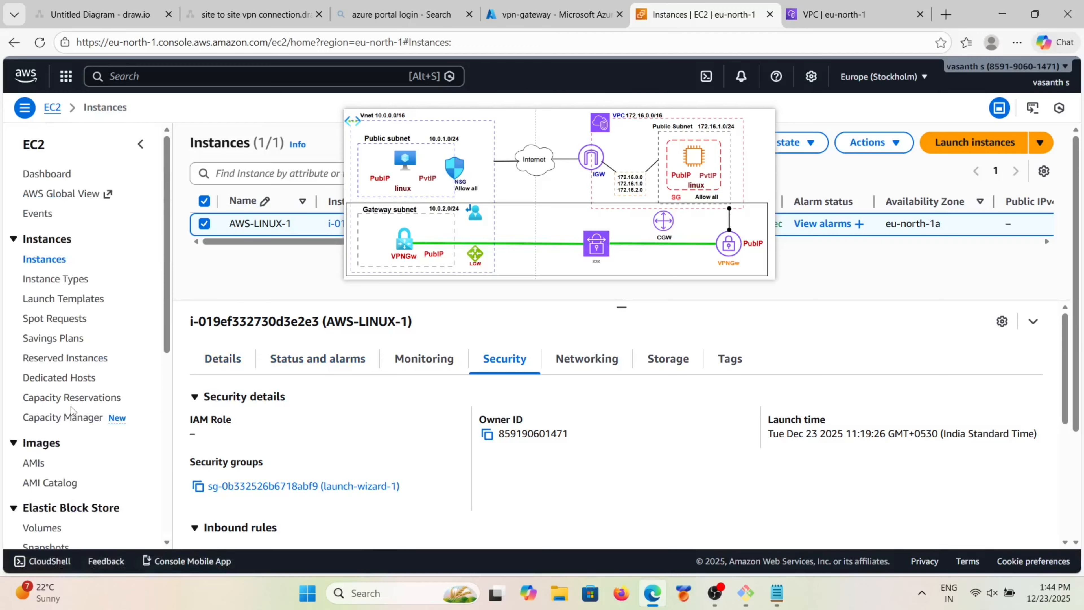
left_click(66, 75)
key("alt+Left")
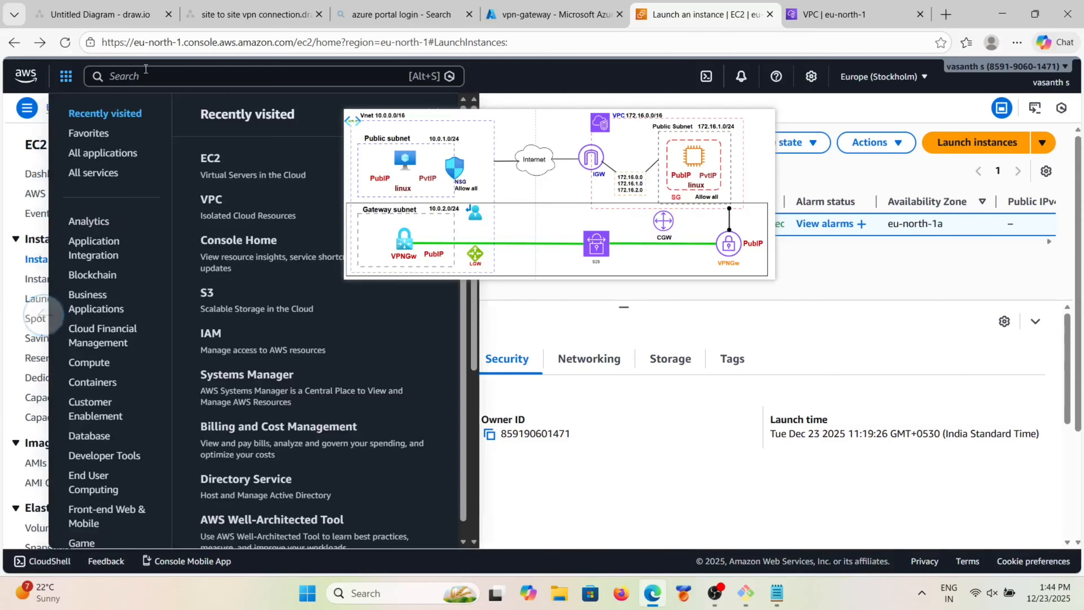
Step: Switch to the AWS VPC console and examine the tunnel state on the VPN connection's details page
left_click(817, 7)
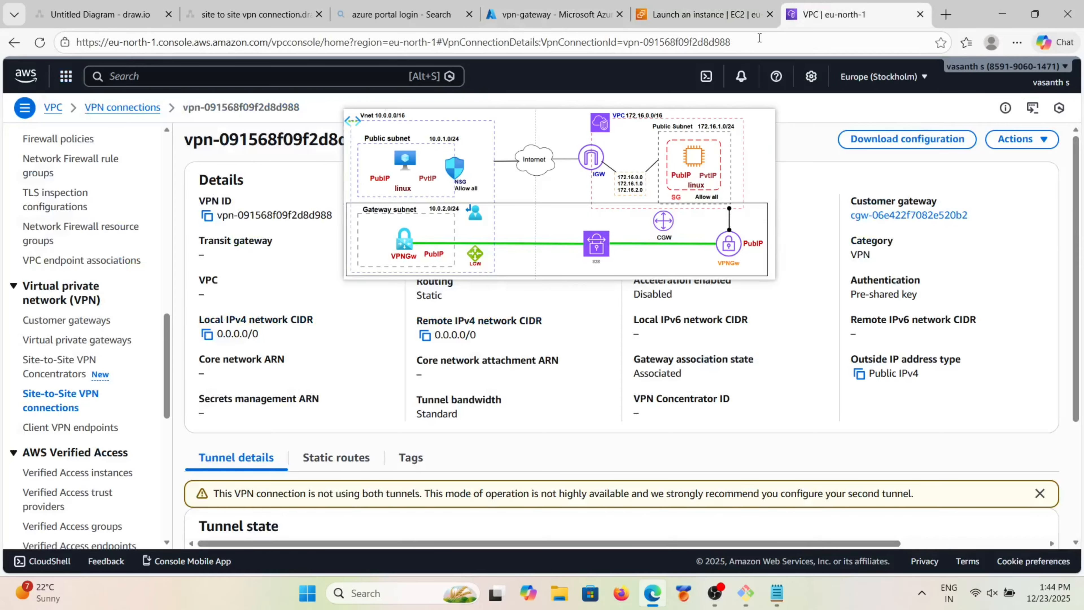
scroll(321, 449, "down", 4)
scroll(384, 419, "up", 1)
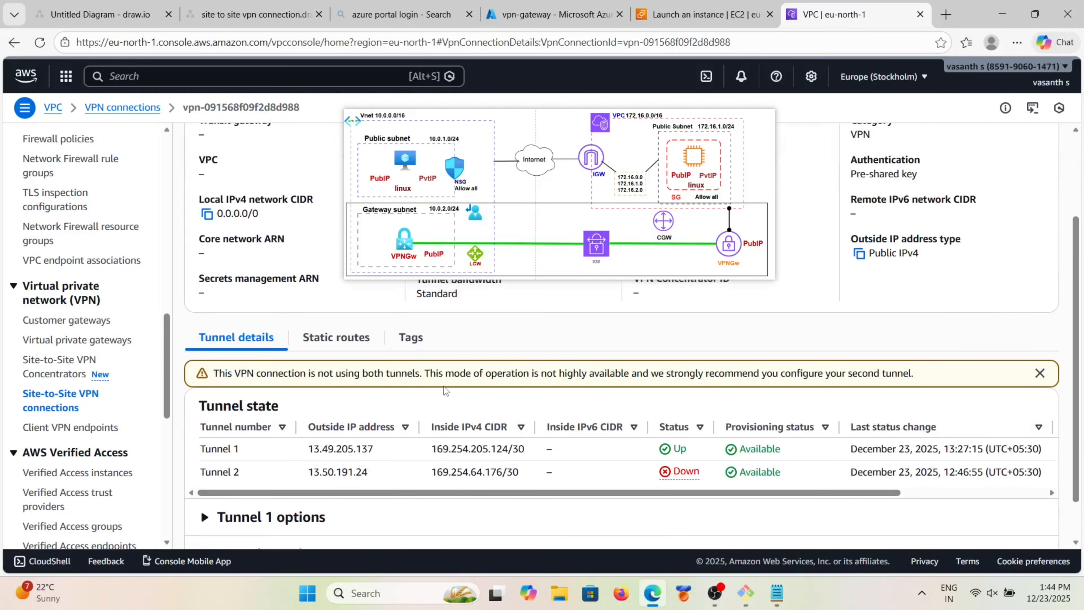
scroll(444, 389, "up", 3)
left_click_drag(744, 158, 630, 170)
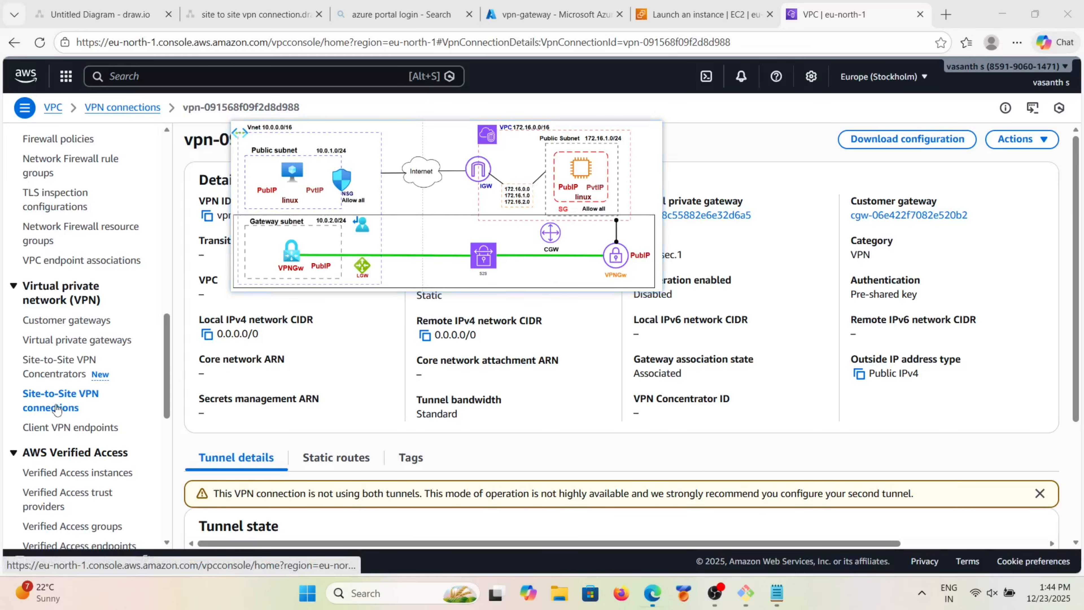
Step: Return to the Site-to-Site VPN connections, check the tunnel details of aws-azure and refresh the connections list
left_click(77, 405)
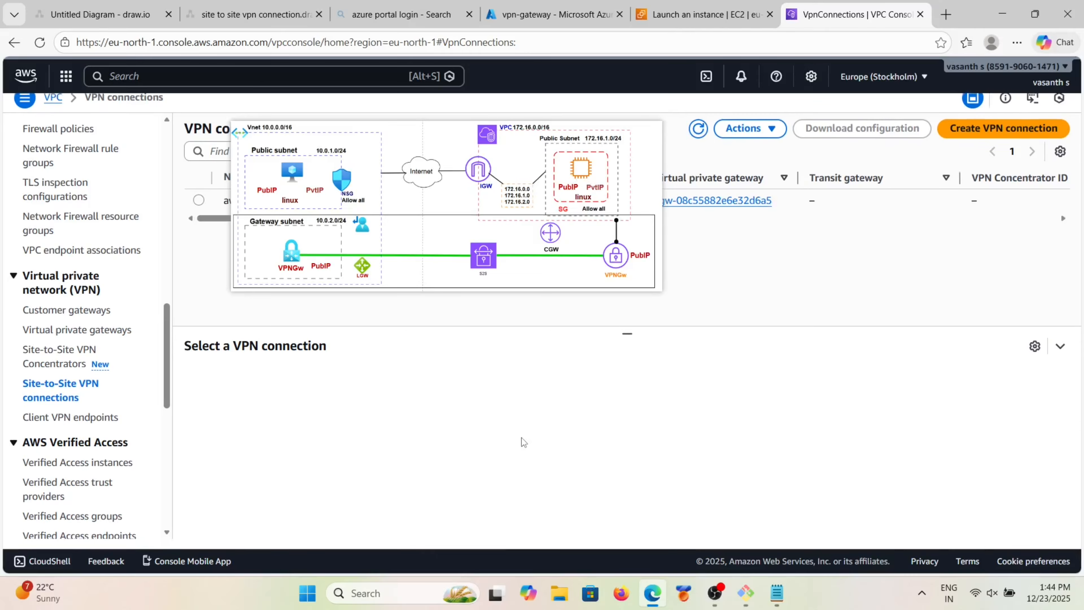
left_click(199, 209)
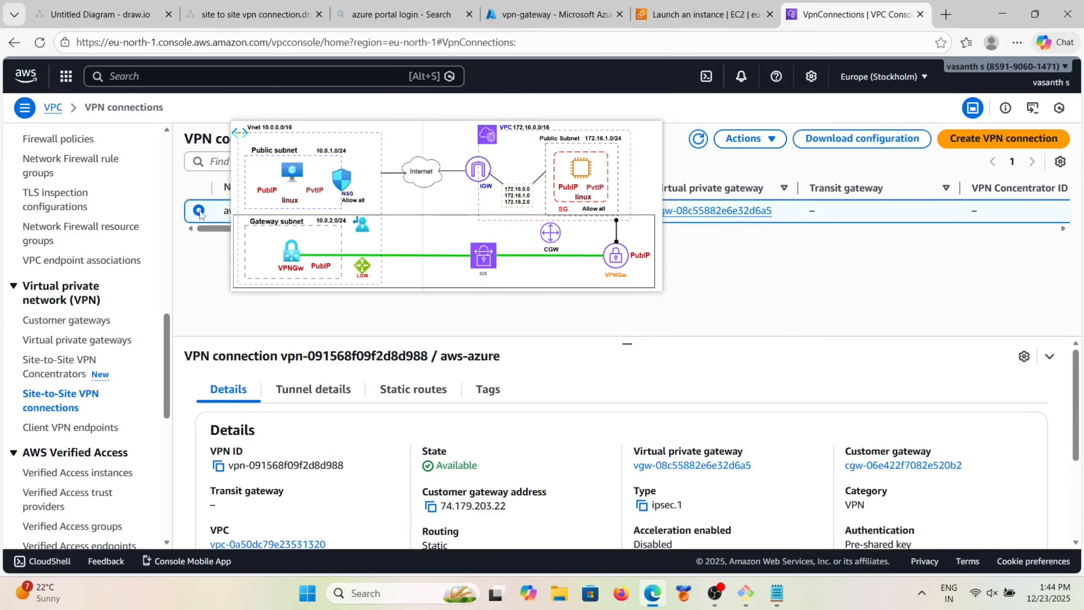
left_click(299, 396)
scroll(445, 477, "down", 3)
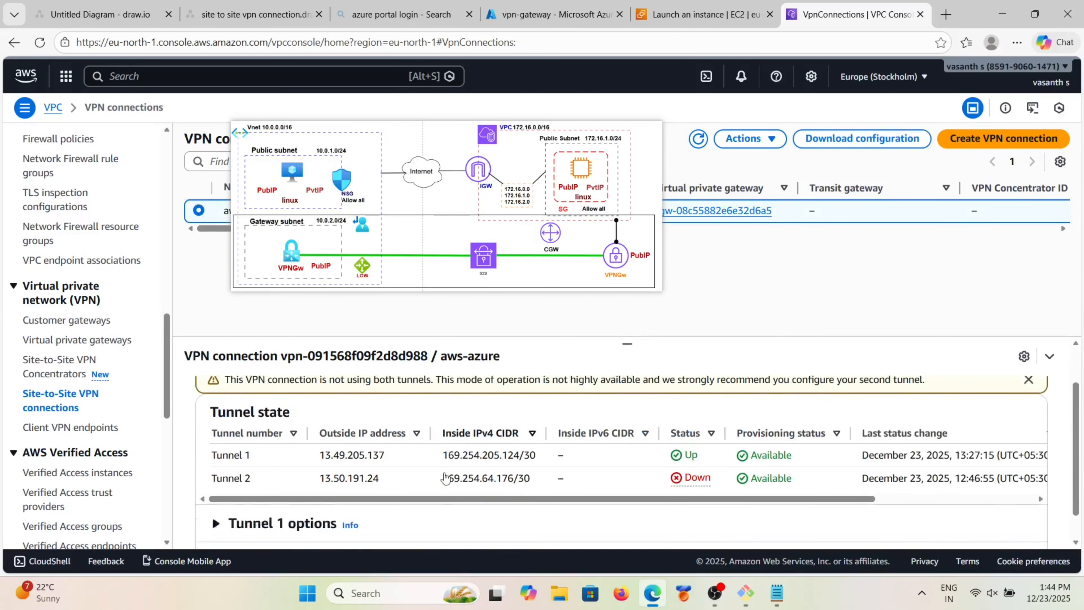
scroll(609, 454, "up", 1)
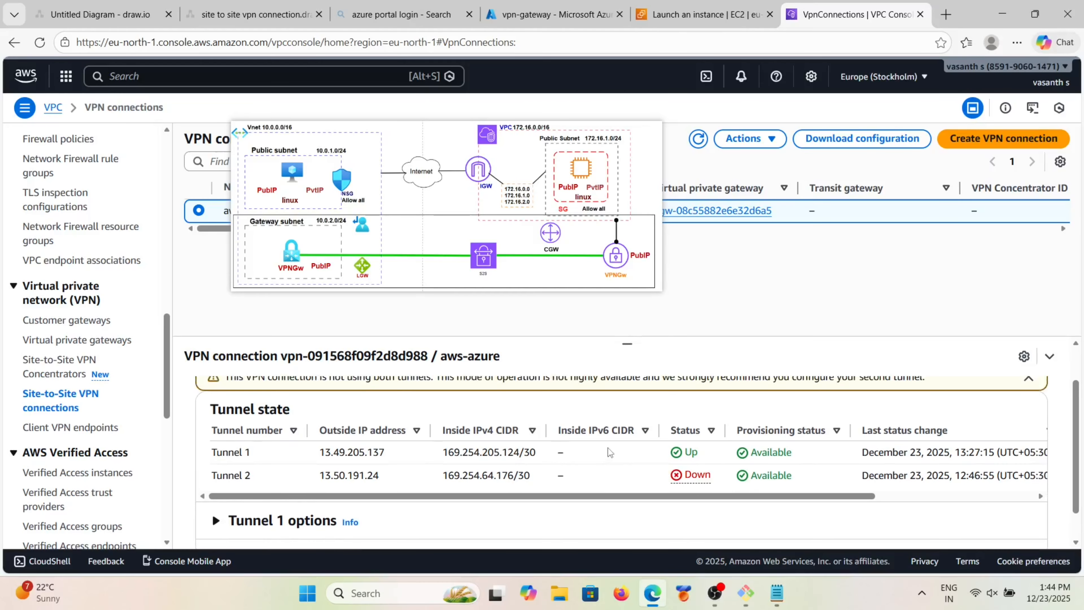
left_click(698, 139)
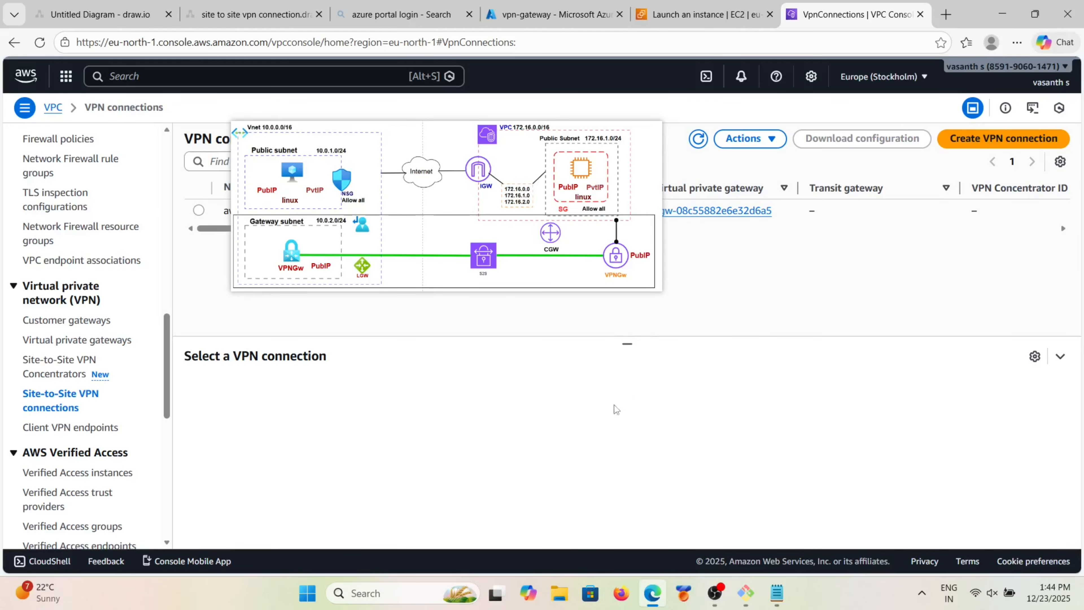
Step: Select the aws-azure VPN connection and check the status of its two tunnels
left_click(199, 209)
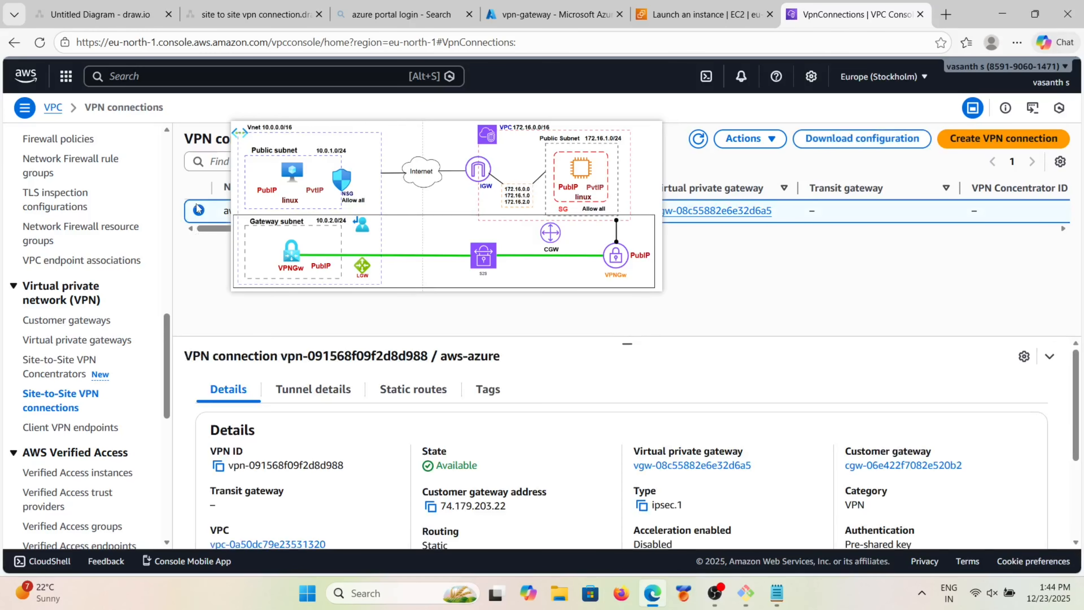
scroll(346, 421, "down", 2)
scroll(325, 410, "up", 2)
left_click(304, 400)
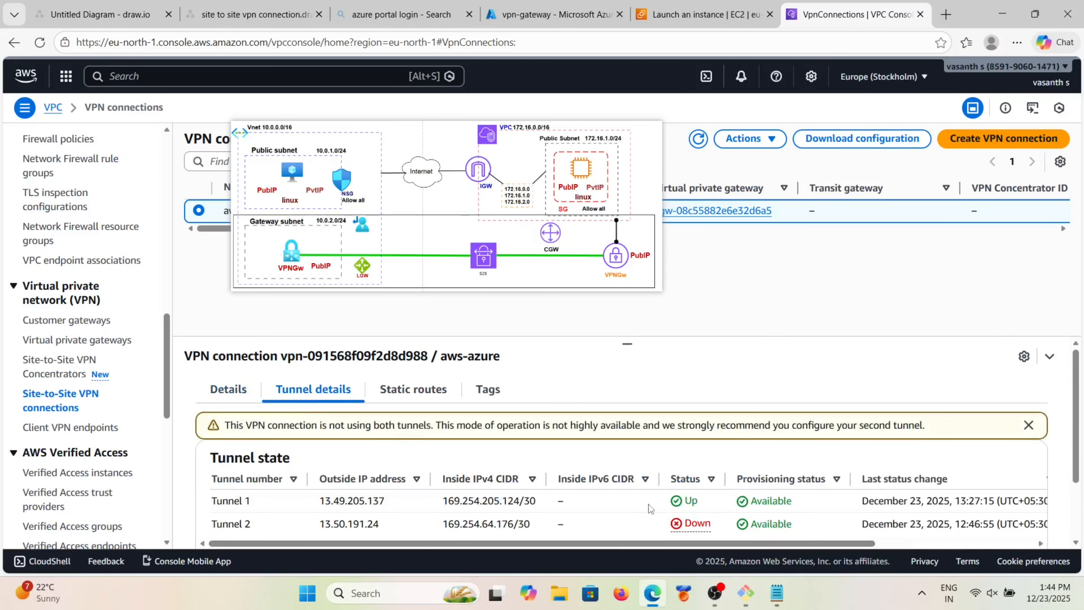
Step: Return to the VM-1 terminal, stop the running ping, and test reachability of the public address 51.20.118.93 with a short ping
left_click(597, 13)
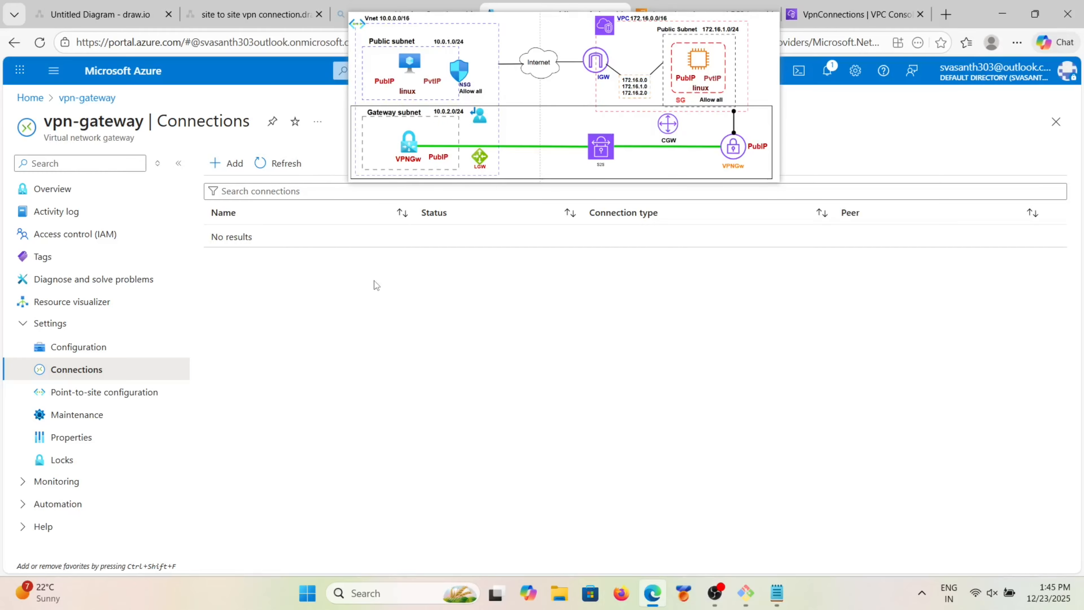
left_click(745, 593)
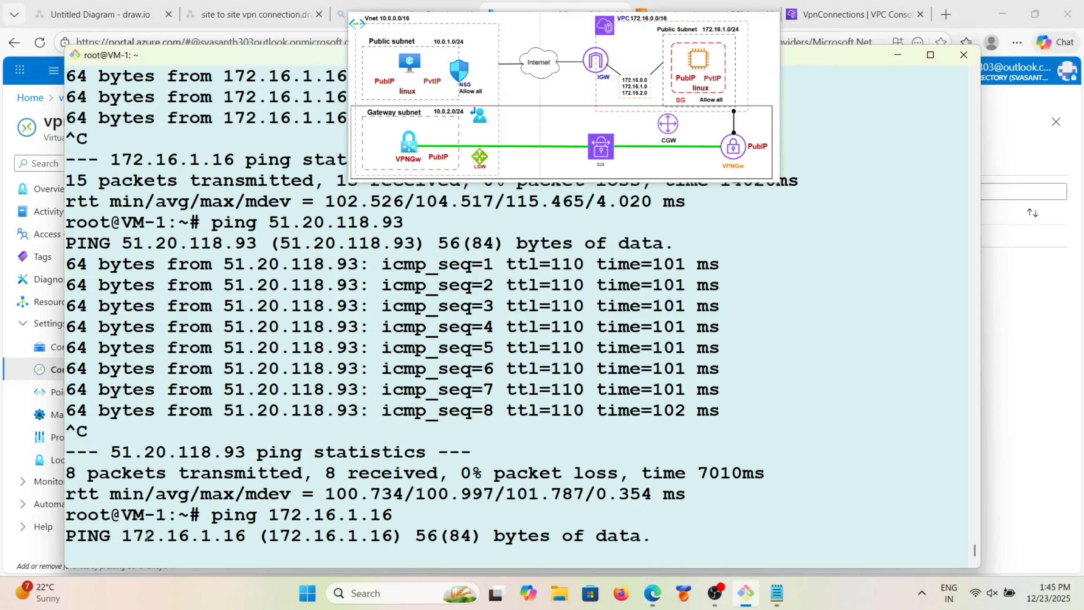
key("ctrl+c")
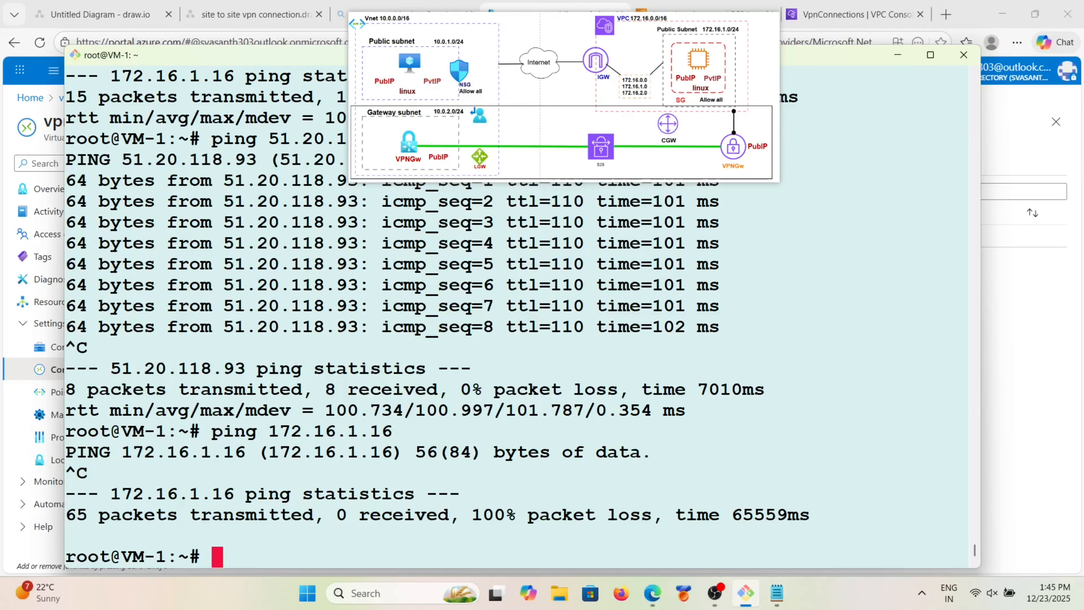
key("Up")
key("Up")
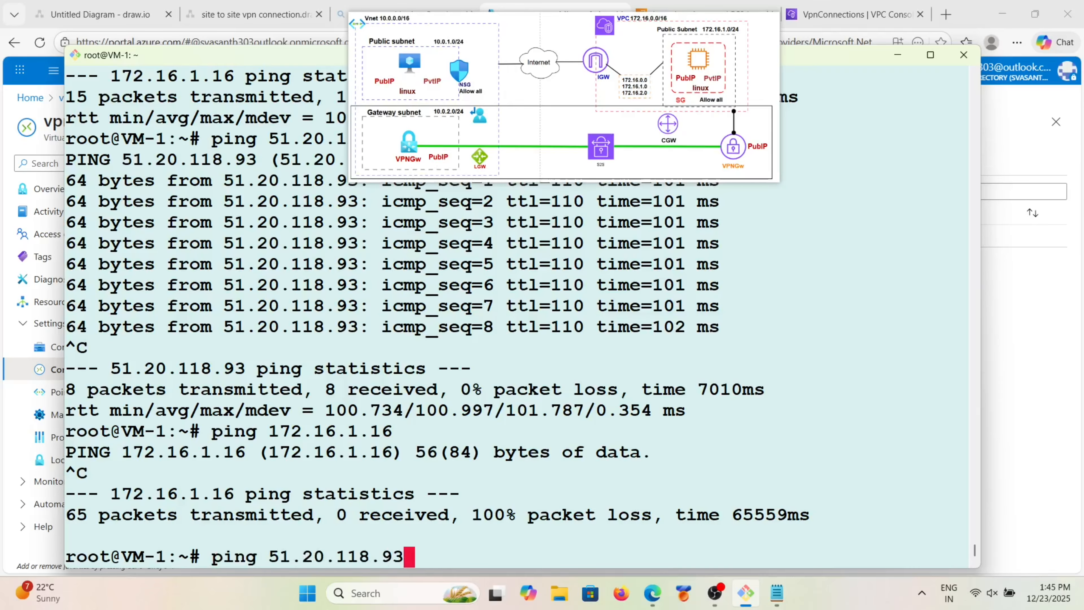
key("Return")
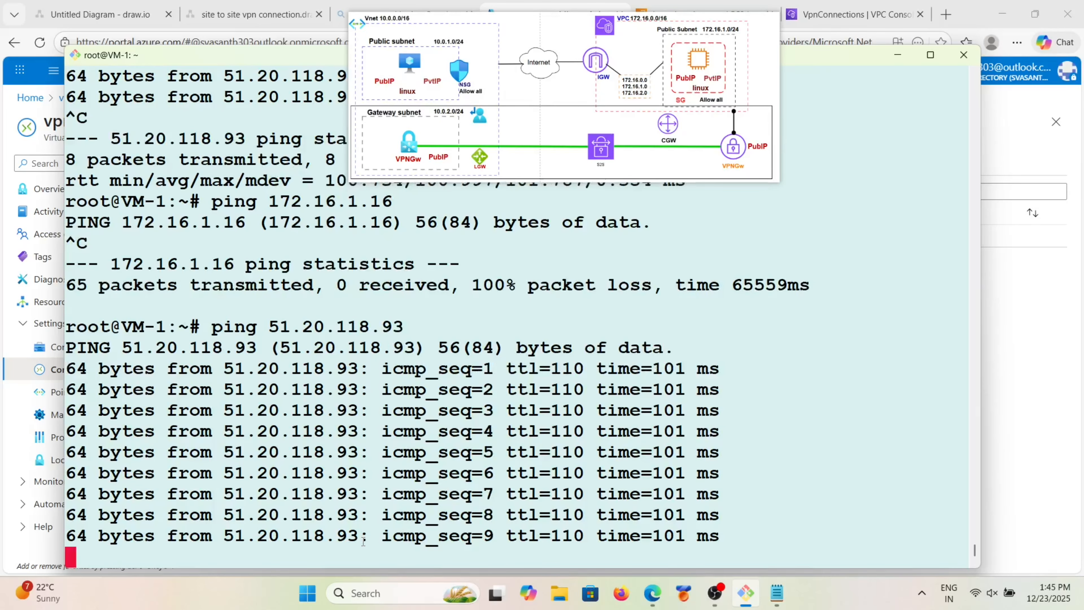
key("ctrl+c")
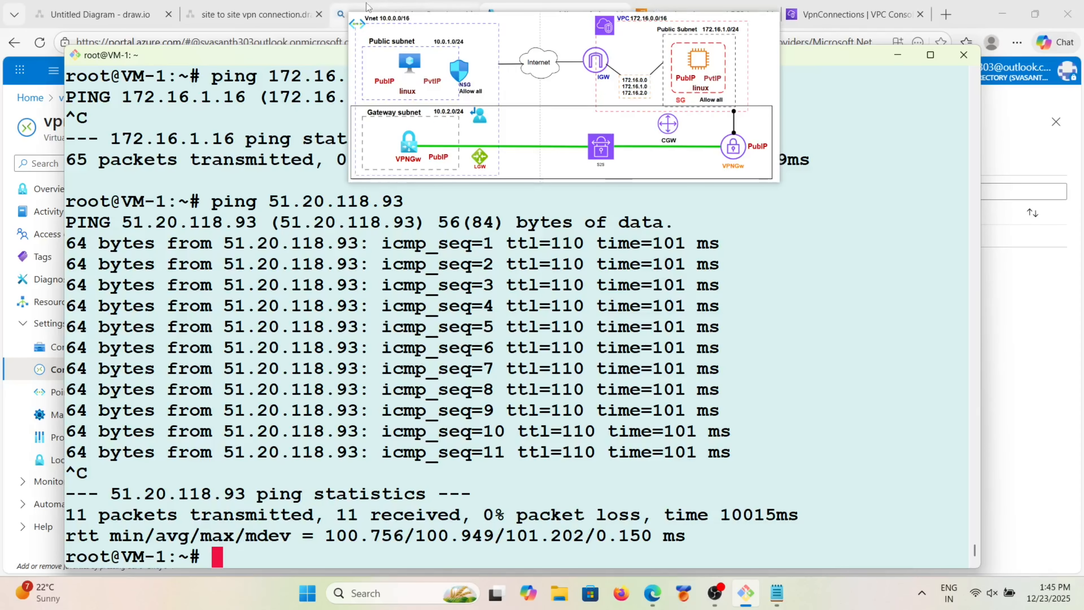
Step: Switch to the Azure portal and start a new vpn-gateway connection of type Site-to-site (IPsec) named azure-aws
left_click_drag(608, 44, 606, 104)
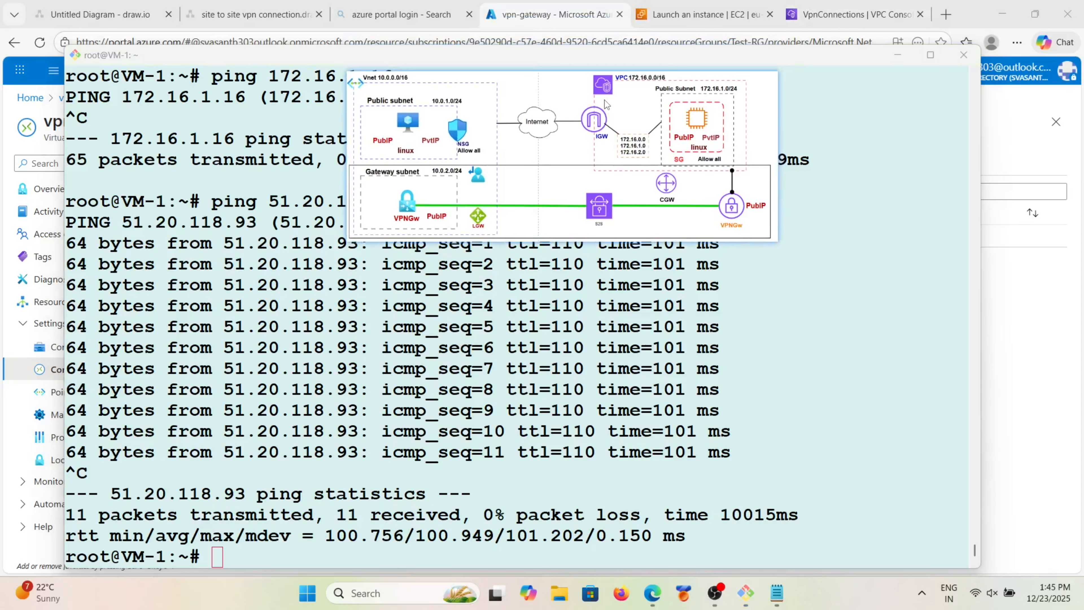
left_click(564, 15)
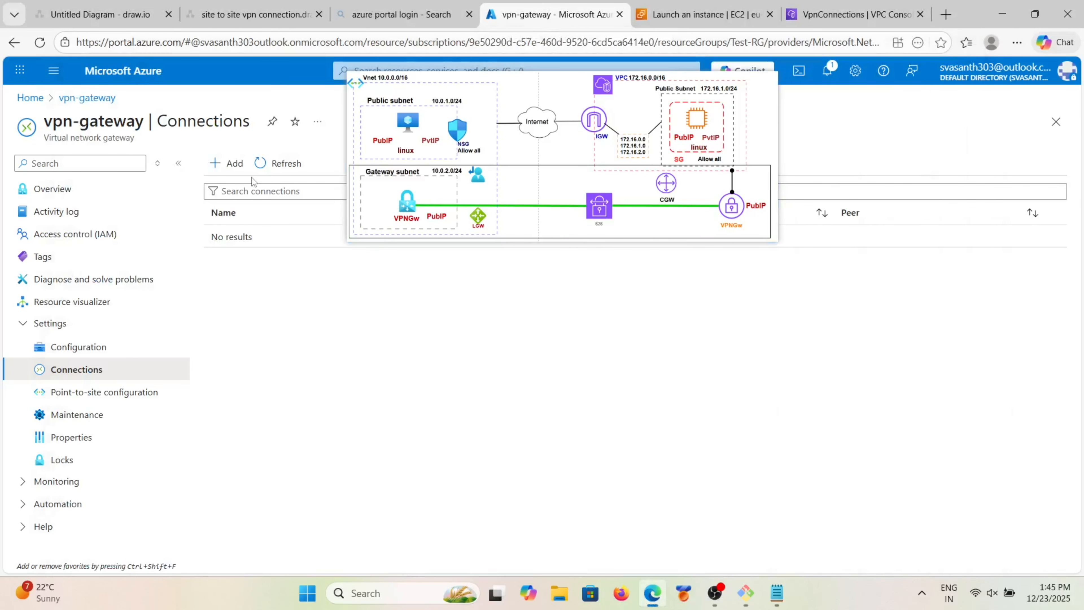
left_click(225, 167)
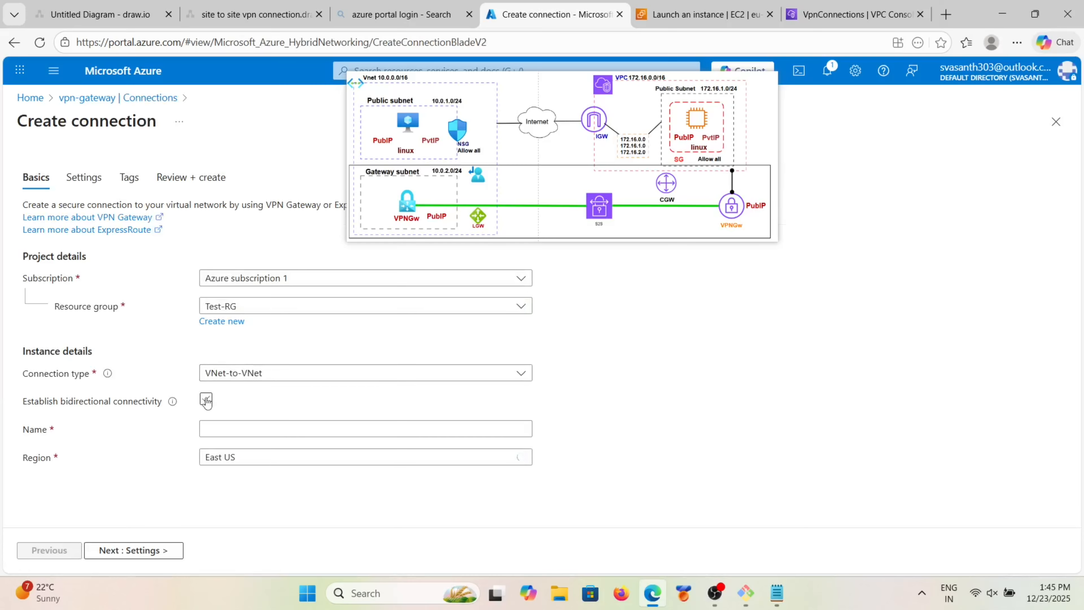
left_click(298, 372)
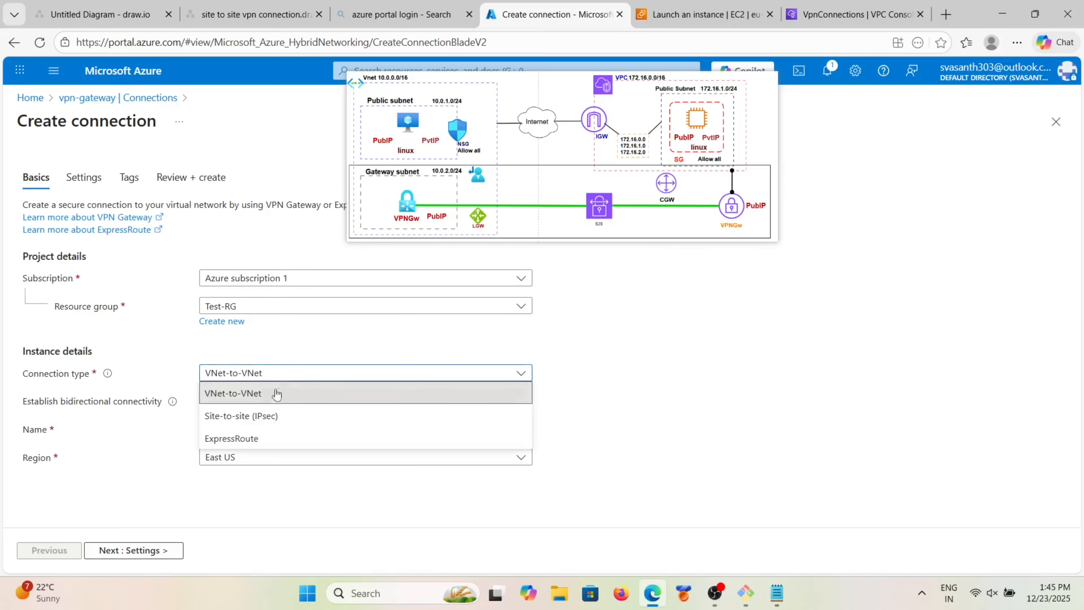
left_click(276, 415)
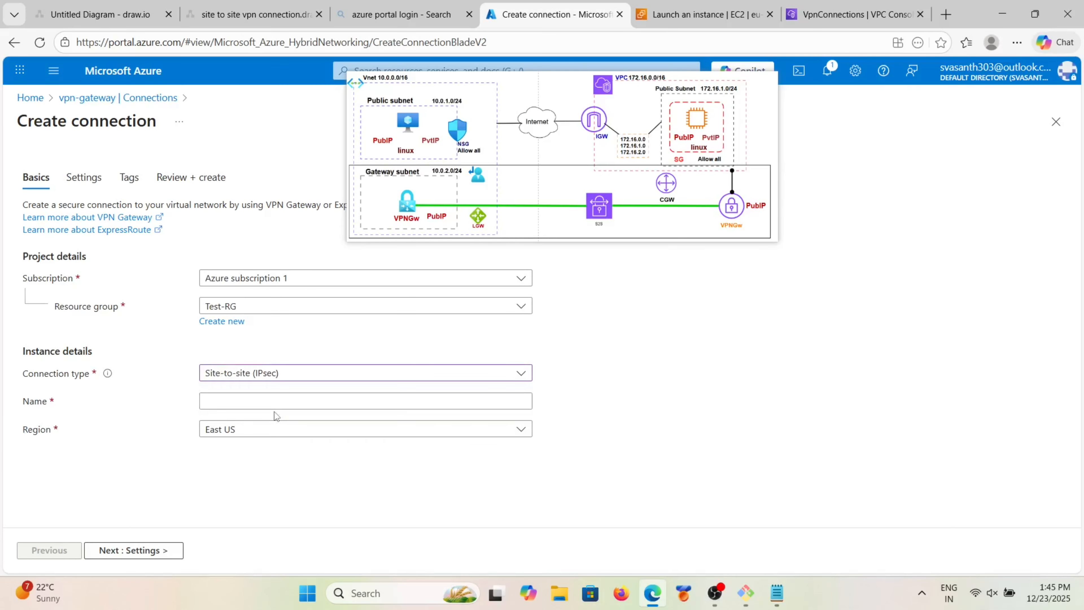
left_click(263, 400)
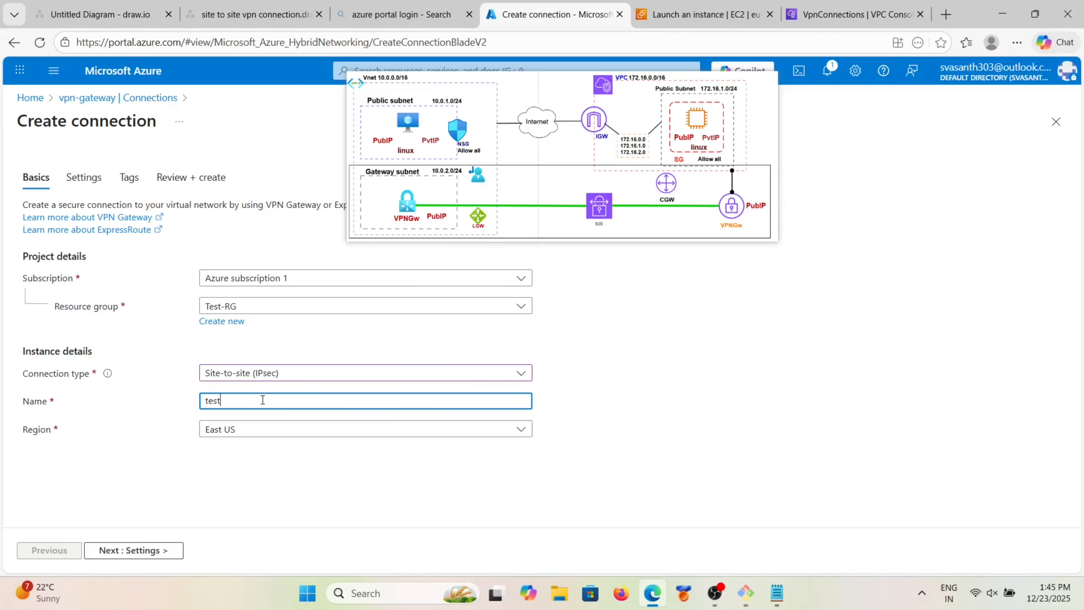
type("azu")
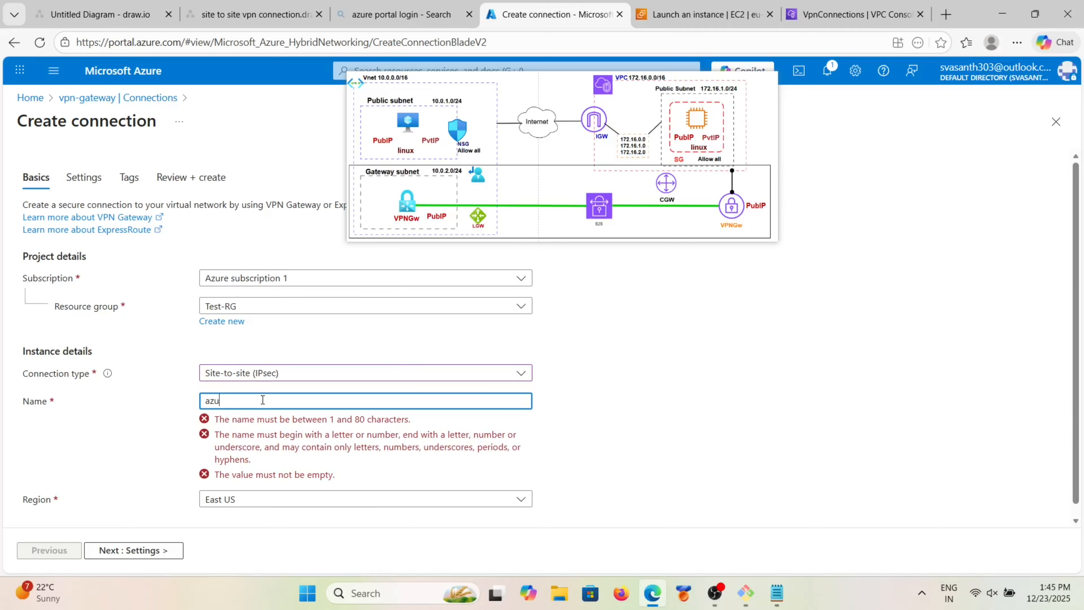
type("re-aws")
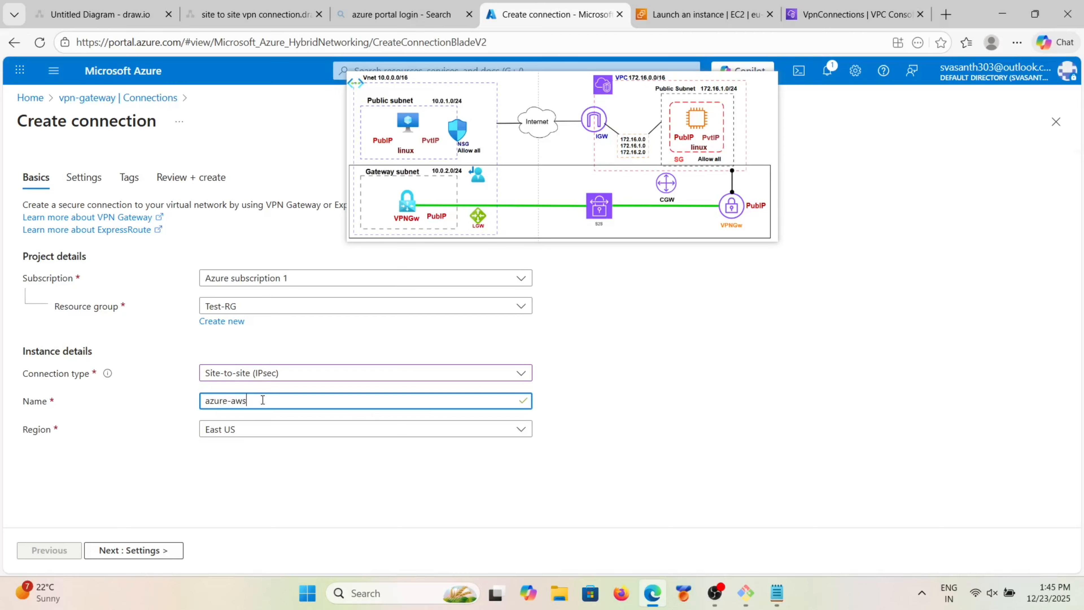
Step: In the connection settings, choose vpn-gateway as the virtual network gateway and lgw-aws as the local network gateway
left_click(83, 177)
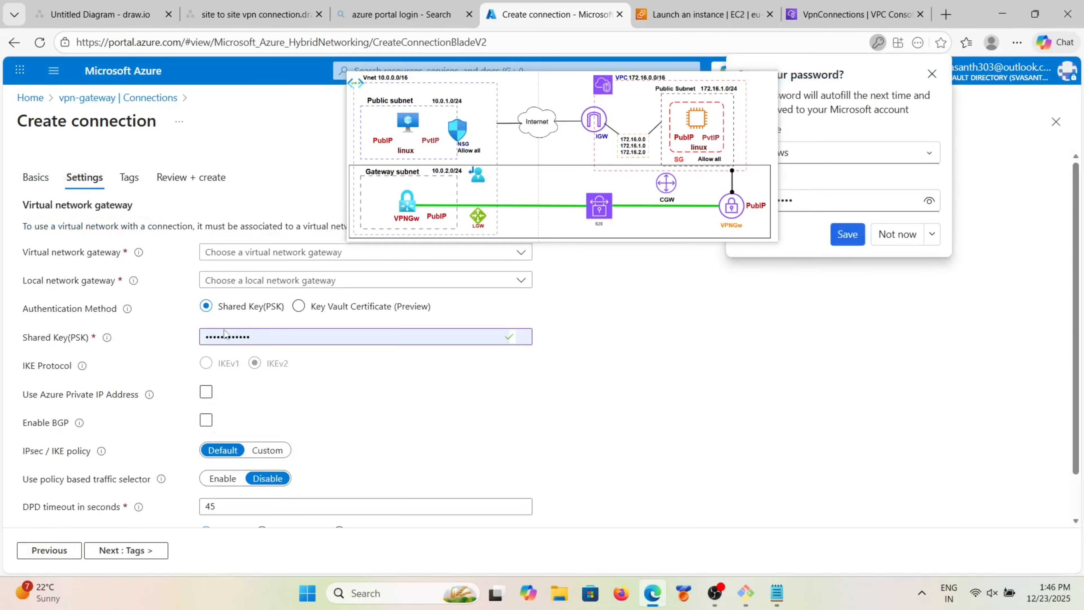
left_click(294, 257)
left_click(278, 305)
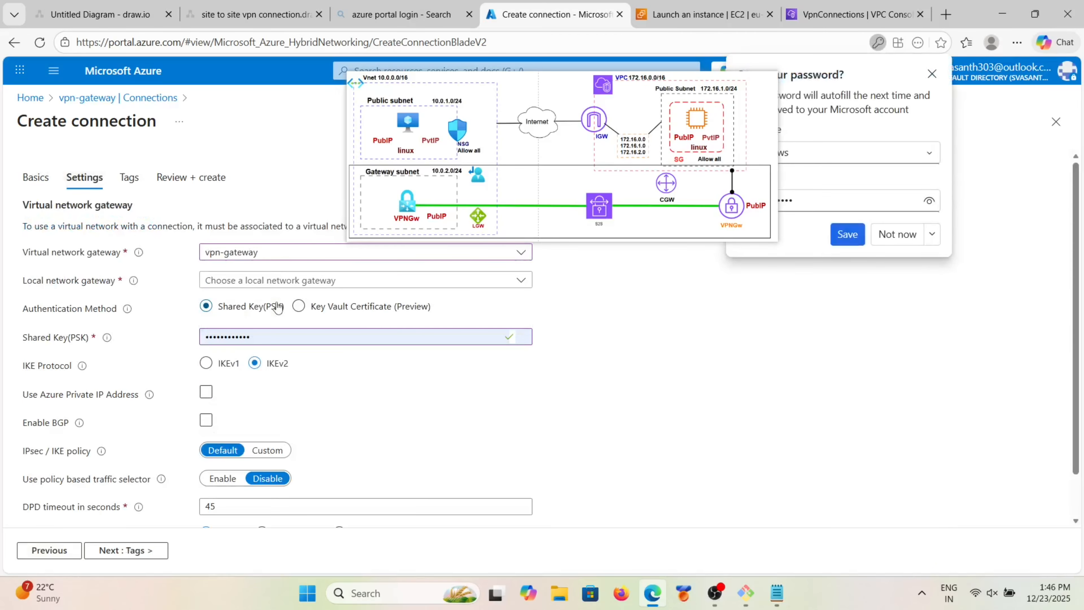
left_click(283, 282)
left_click(270, 315)
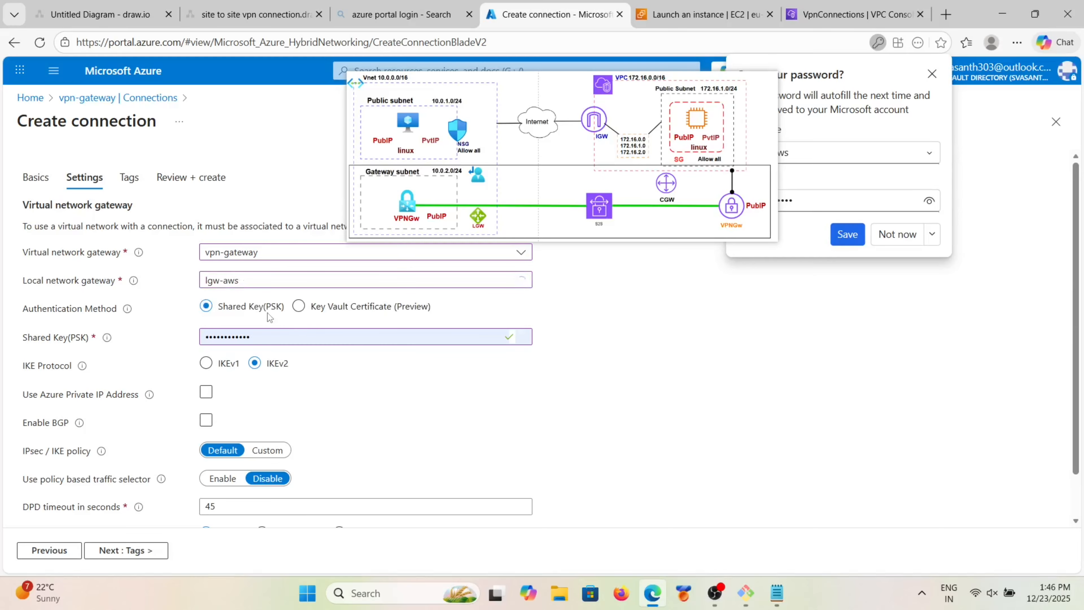
Step: Replace the autofilled Shared Key (PSK) with the pre-shared key copied from the downloaded VPN configuration text file
left_click(296, 343)
key("BackSpace")
key("BackSpace")
key("BackSpace")
key("BackSpace")
key("BackSpace")
key("BackSpace")
key("BackSpace")
key("BackSpace")
key("BackSpace")
key("BackSpace")
key("BackSpace")
key("BackSpace")
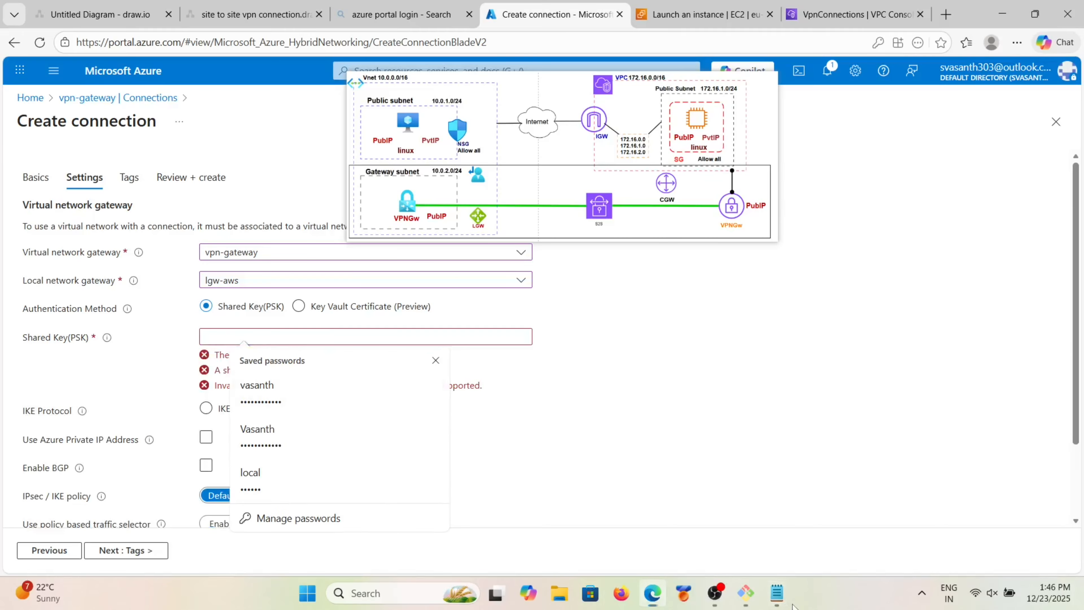
left_click(777, 595)
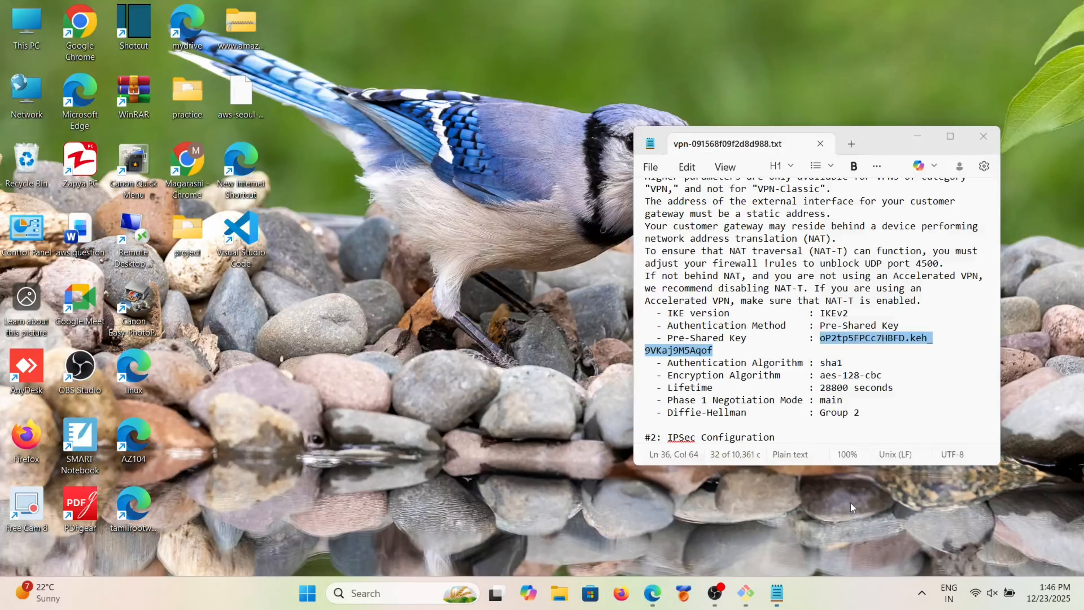
left_click(728, 512)
left_click(824, 341)
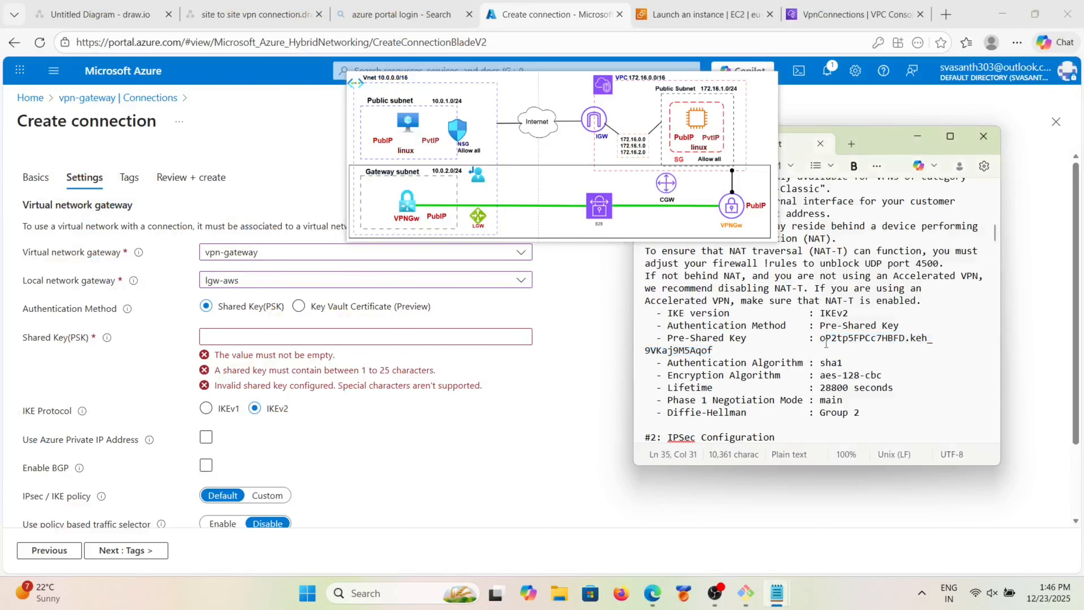
left_click_drag(821, 337, 714, 348)
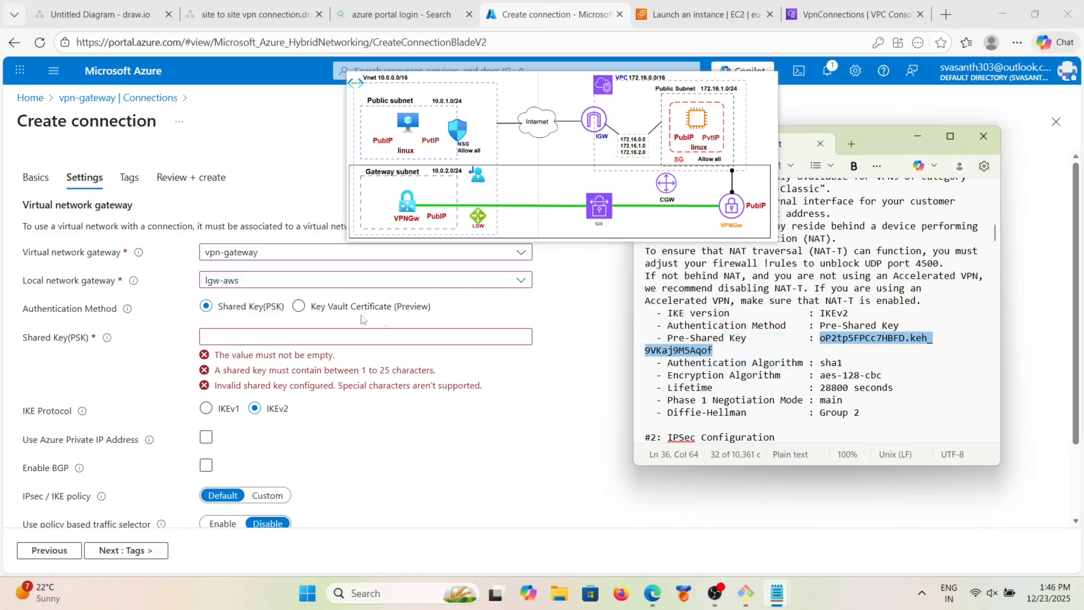
left_click(323, 343)
key("ctrl+v")
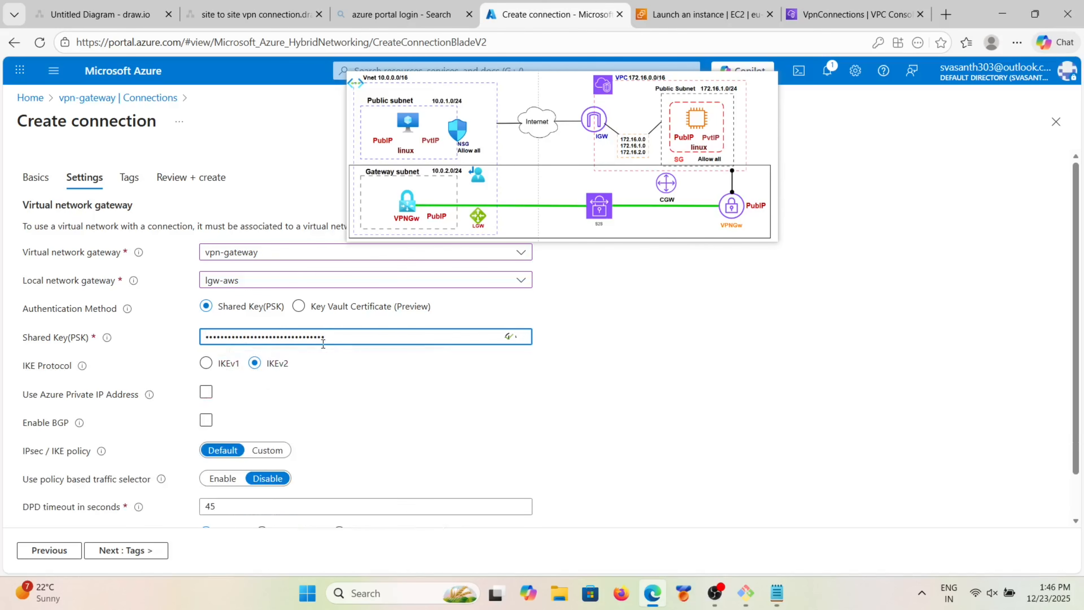
Step: Keep the remaining settings at their defaults, review and create the azure-aws connection, and decline saving the password in the browser
scroll(302, 415, "down", 1)
scroll(302, 415, "down", 1)
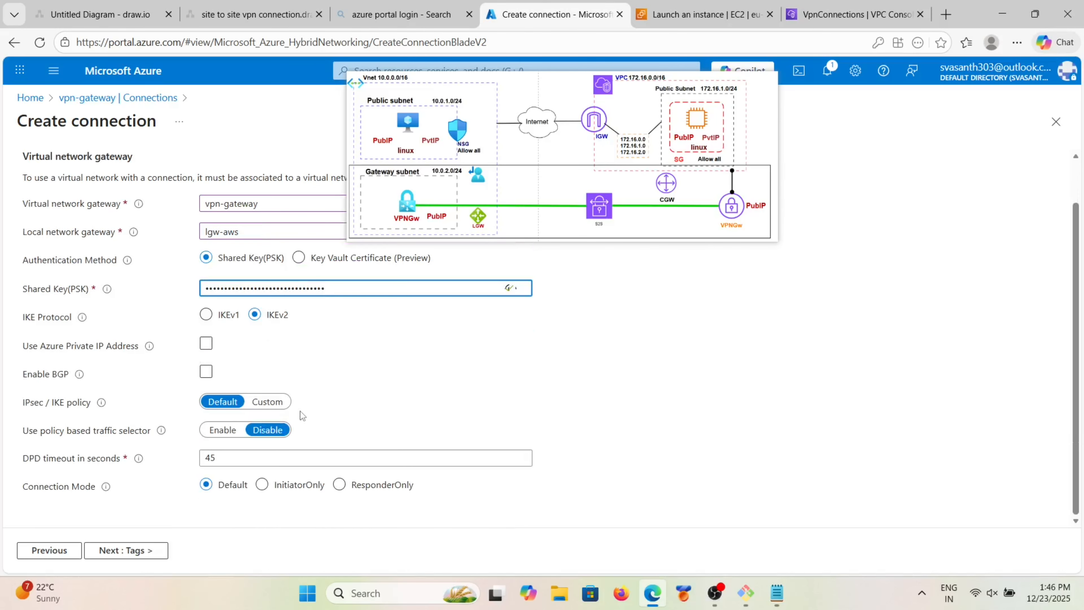
left_click(115, 553)
left_click(114, 552)
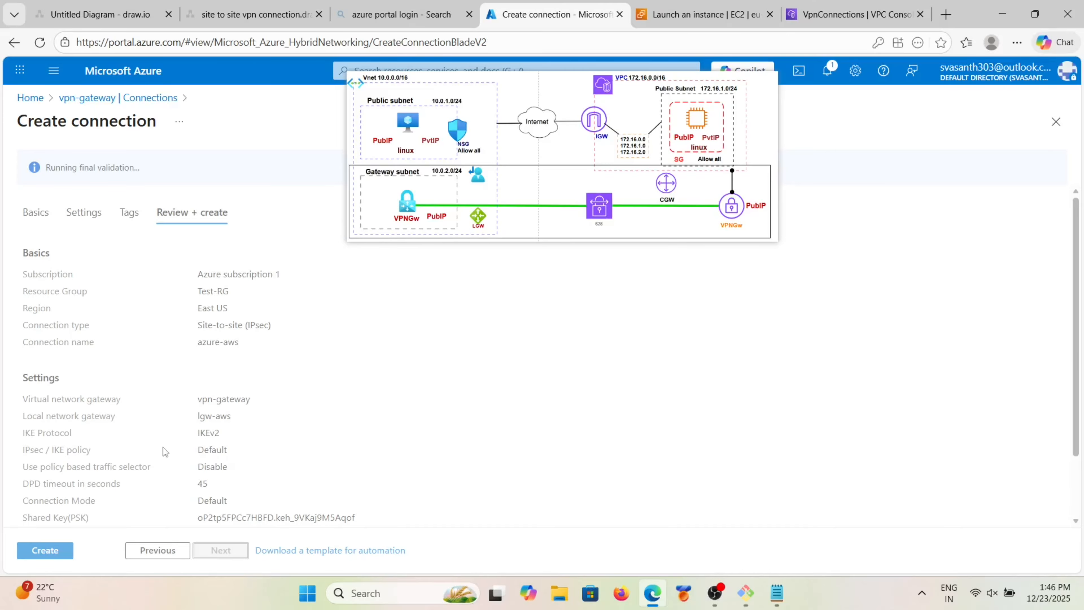
scroll(166, 451, "down", 2)
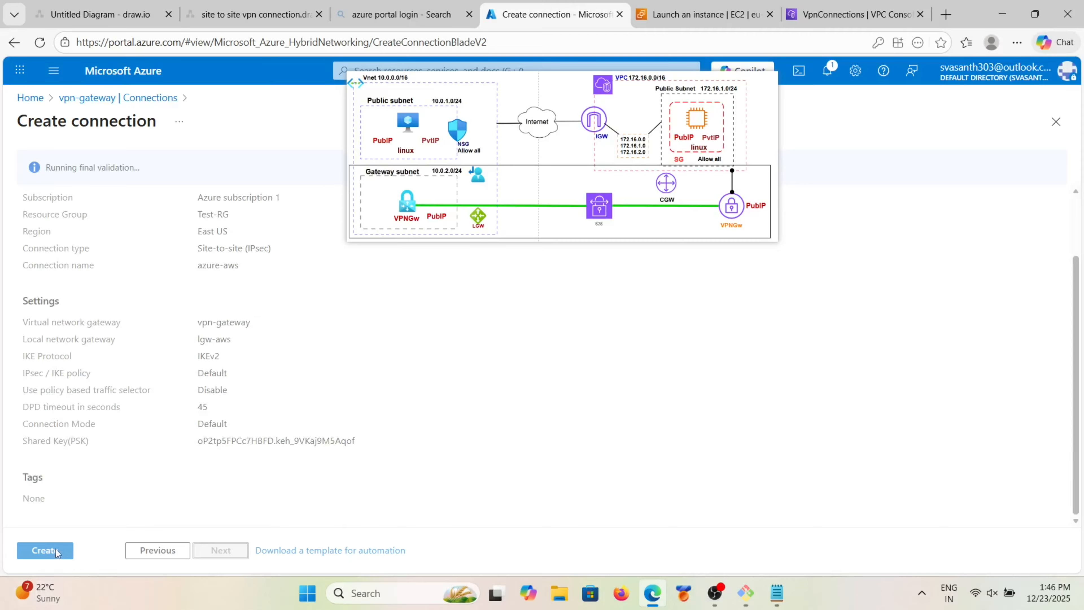
left_click(45, 550)
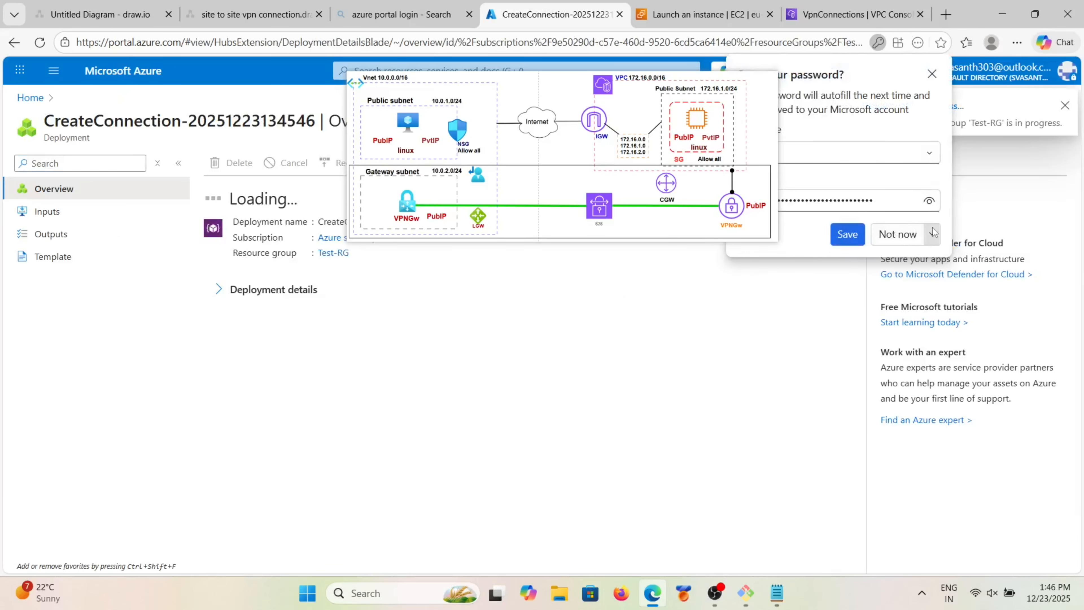
left_click(907, 234)
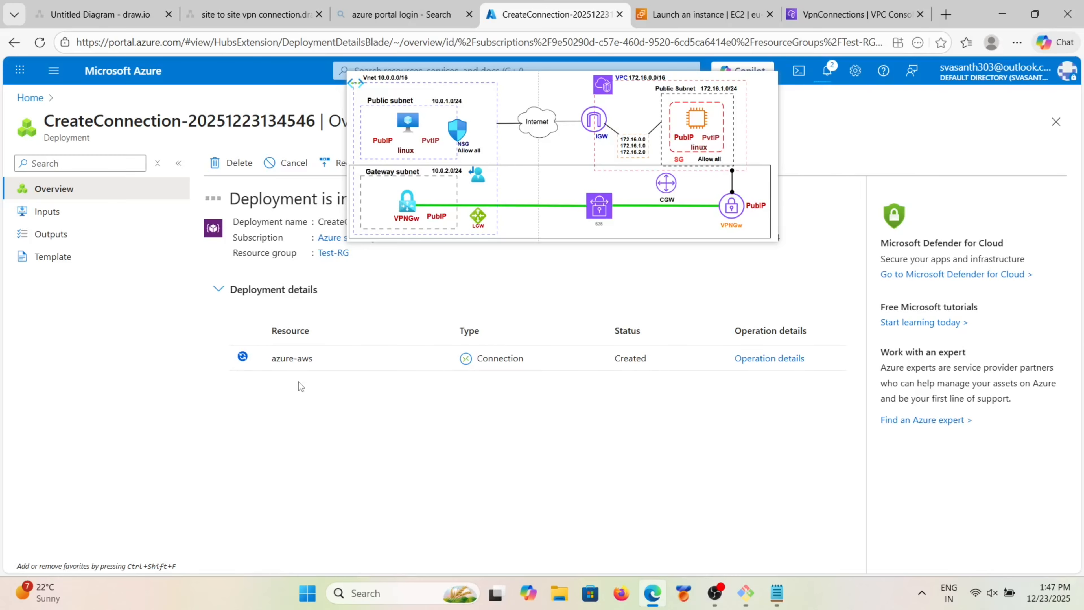
Step: Switch to the AWS VPC console, refresh the VPN connections and examine the tunnel state of aws-azure after the Azure connection is recreated
left_click(694, 9)
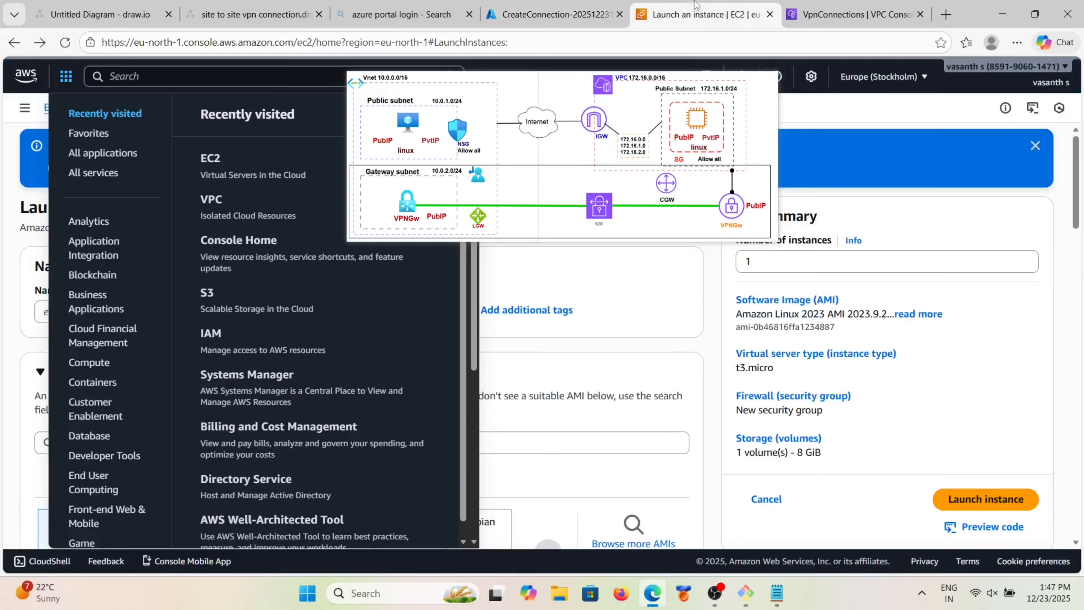
left_click(814, 6)
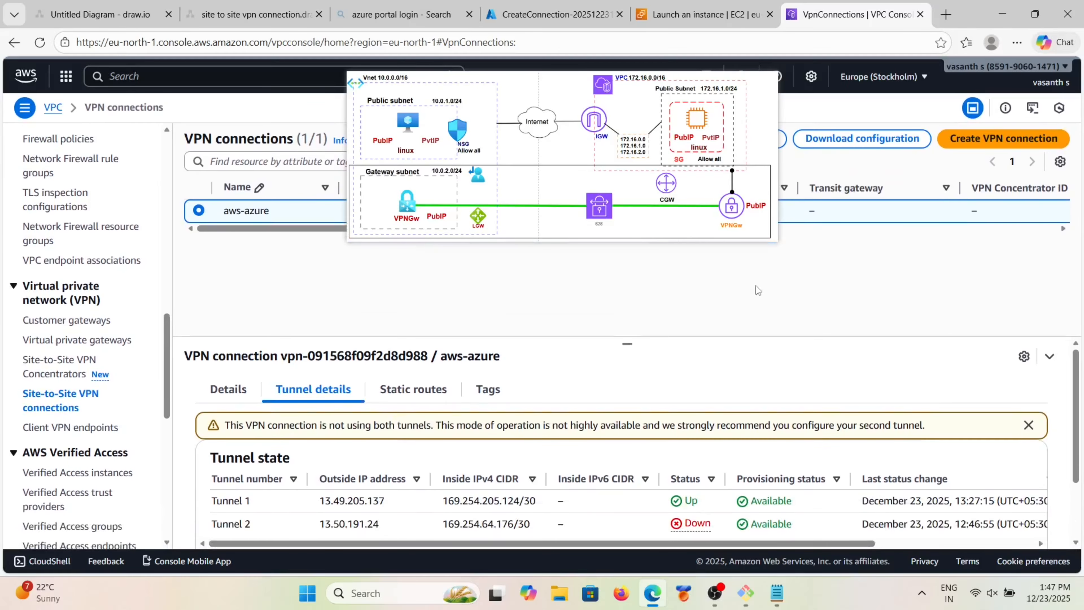
left_click(782, 139)
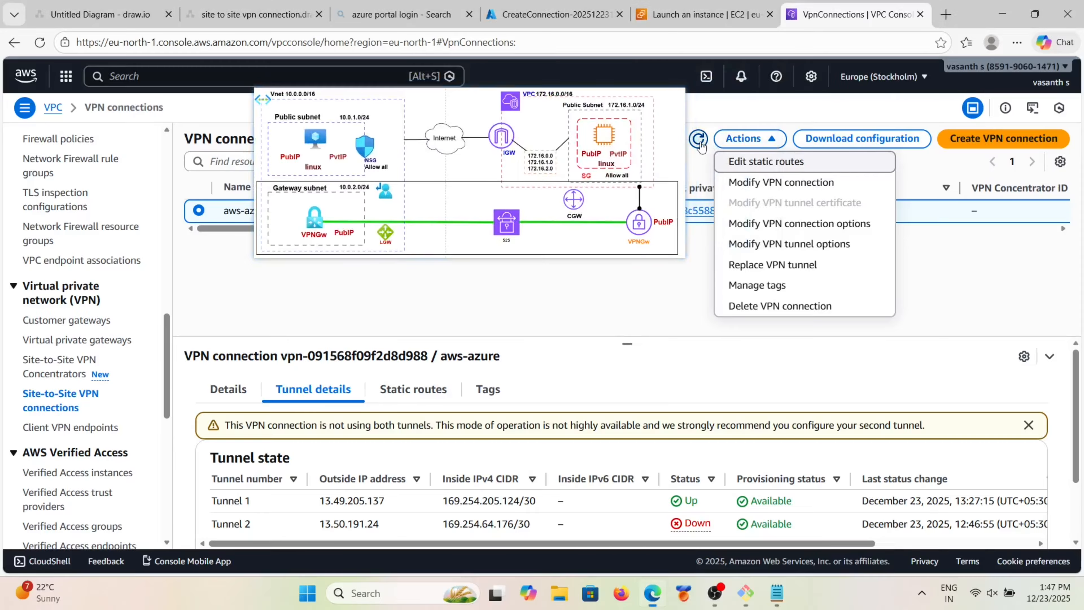
left_click(699, 139)
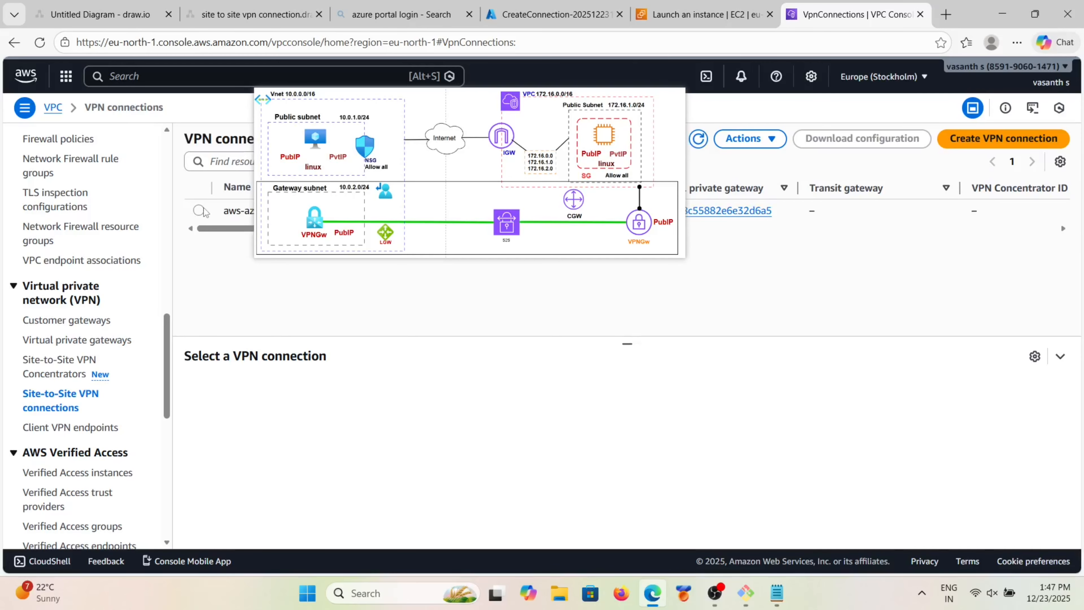
left_click(199, 210)
left_click(332, 390)
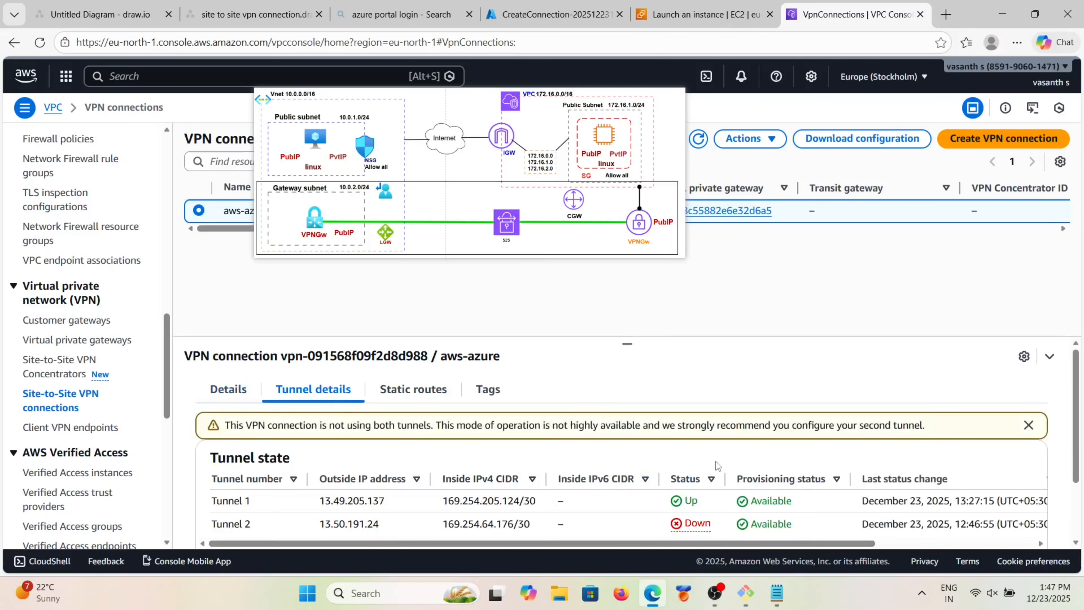
scroll(718, 466, "down", 1)
left_click_drag(651, 489, 577, 491)
scroll(562, 490, "down", 1)
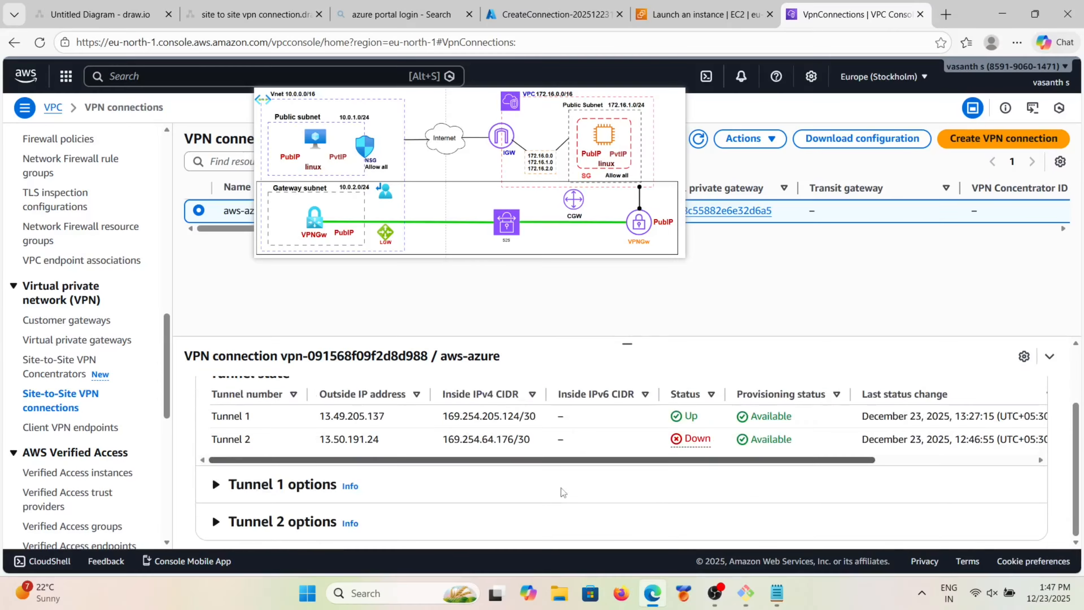
Step: Switch to the Azure portal, move the floating network diagram aside and open the deployed azure-aws connection in Test-RG to examine its status
scroll(486, 439, "up", 2)
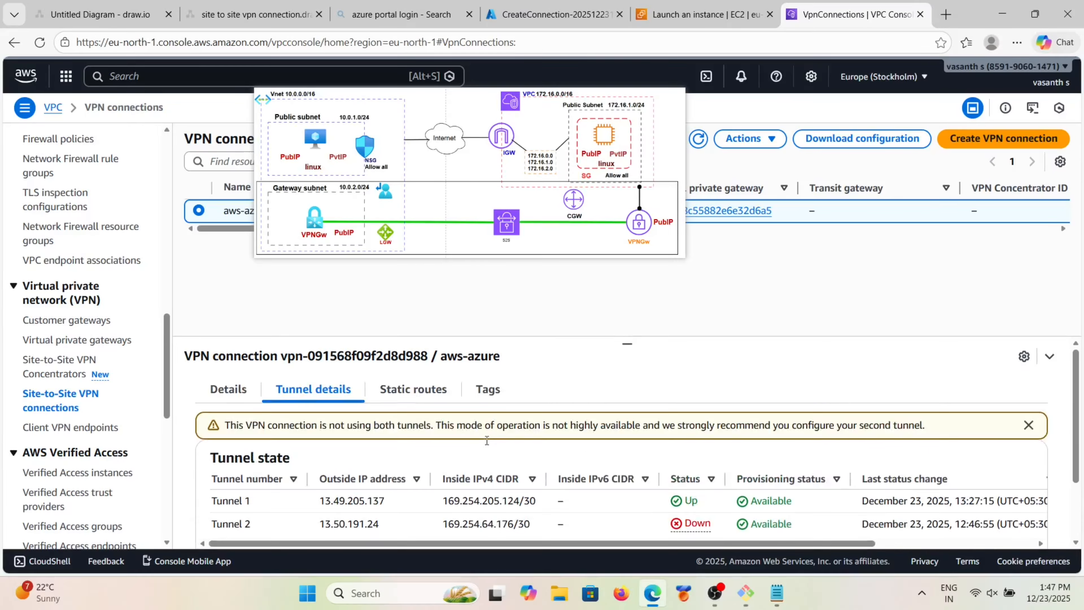
left_click(688, 5)
left_click(554, 8)
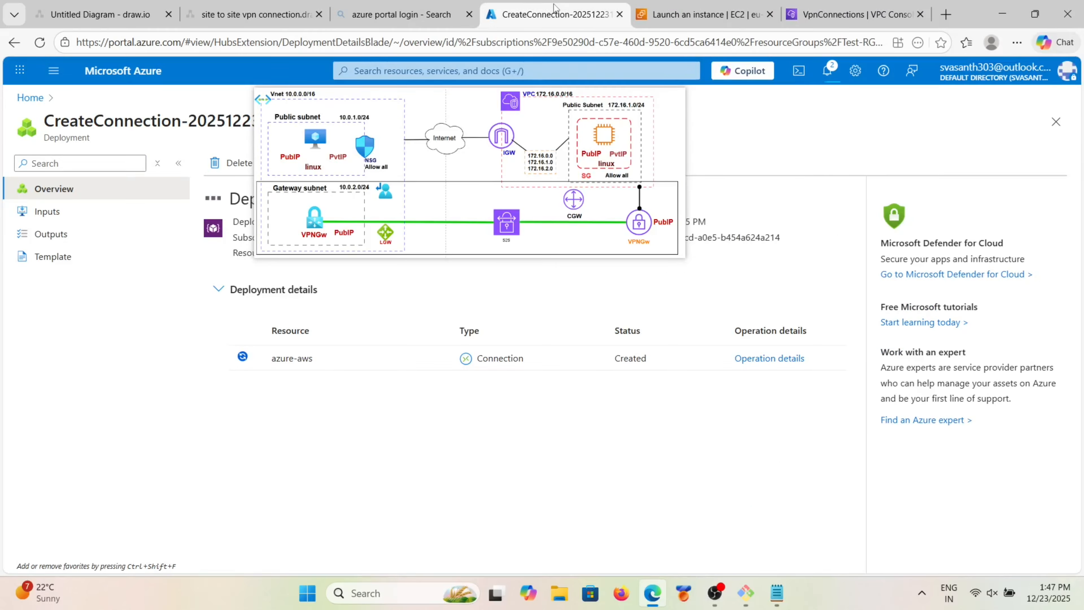
left_click_drag(371, 111, 454, 30)
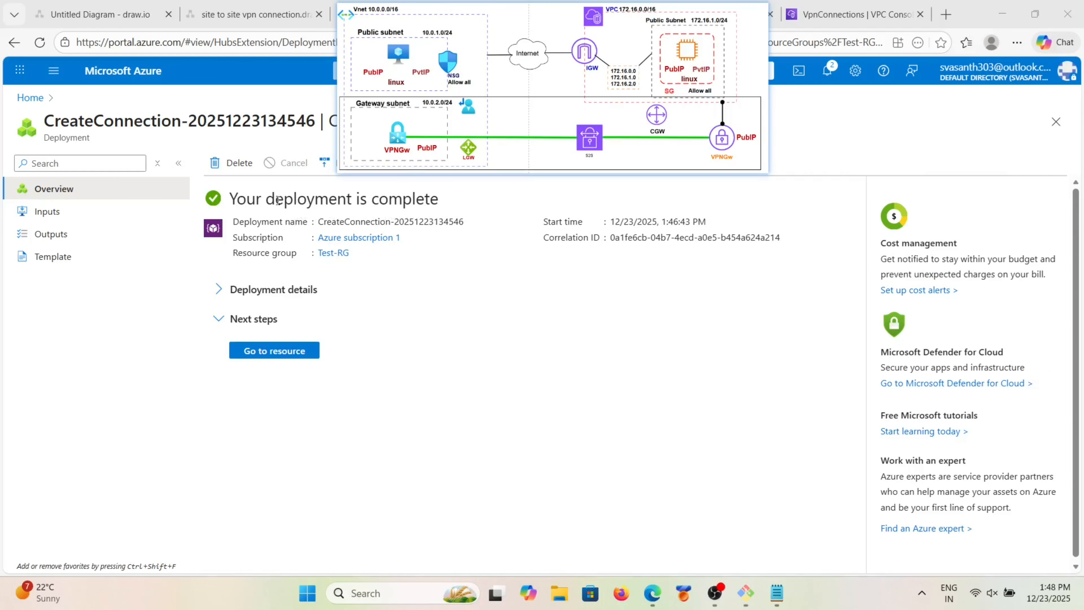
left_click(274, 350)
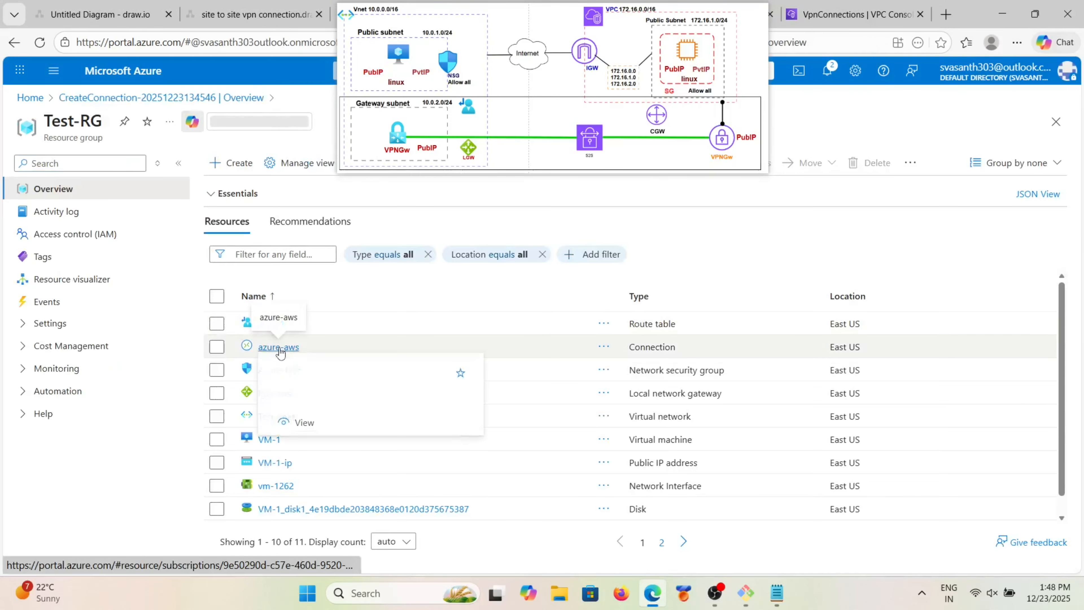
left_click(279, 349)
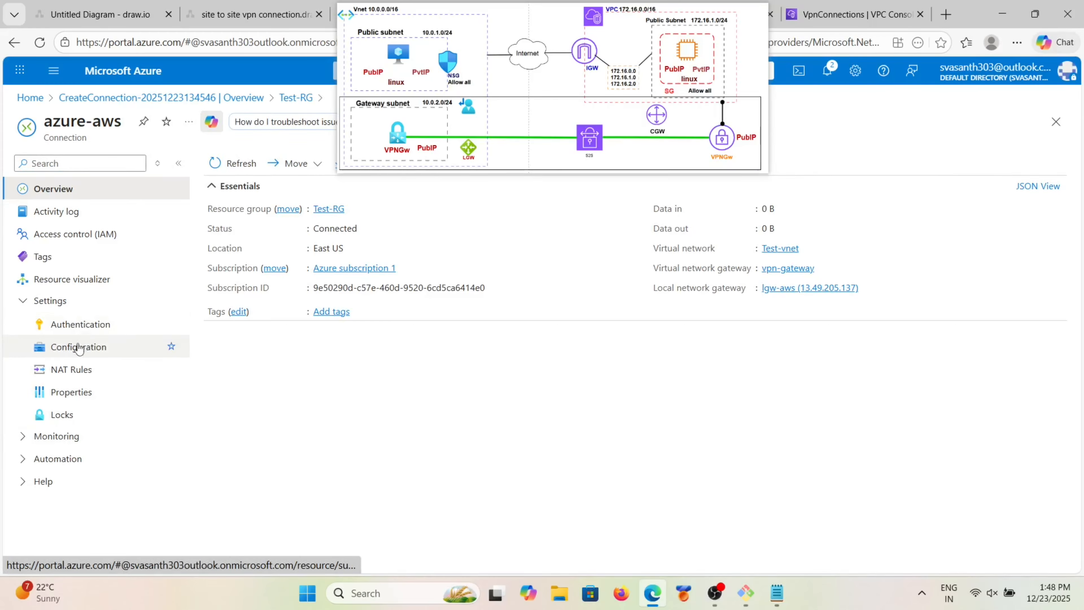
left_click(52, 440)
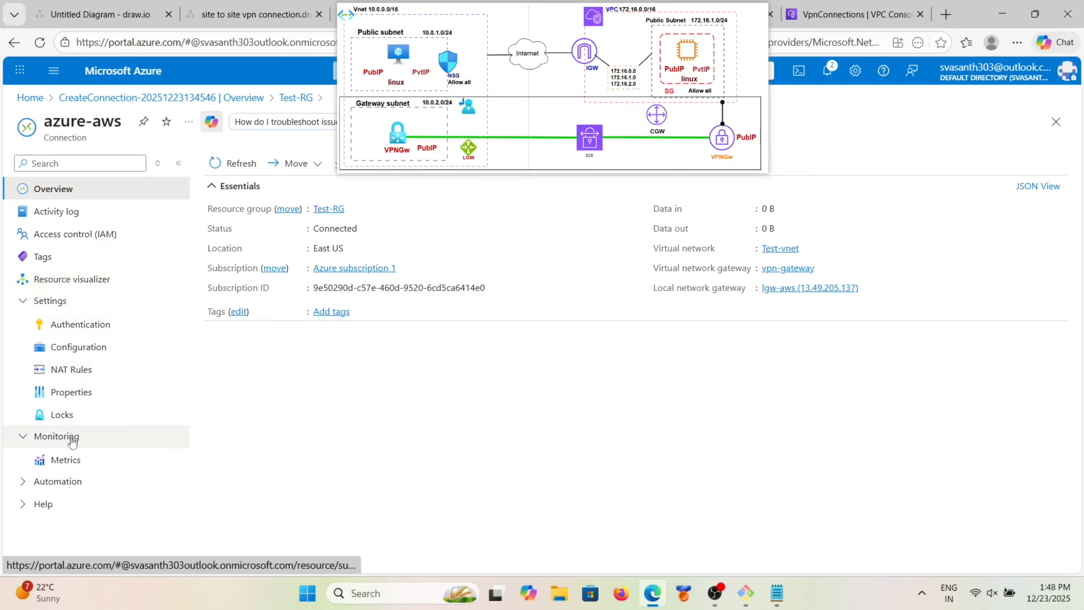
left_click(170, 98)
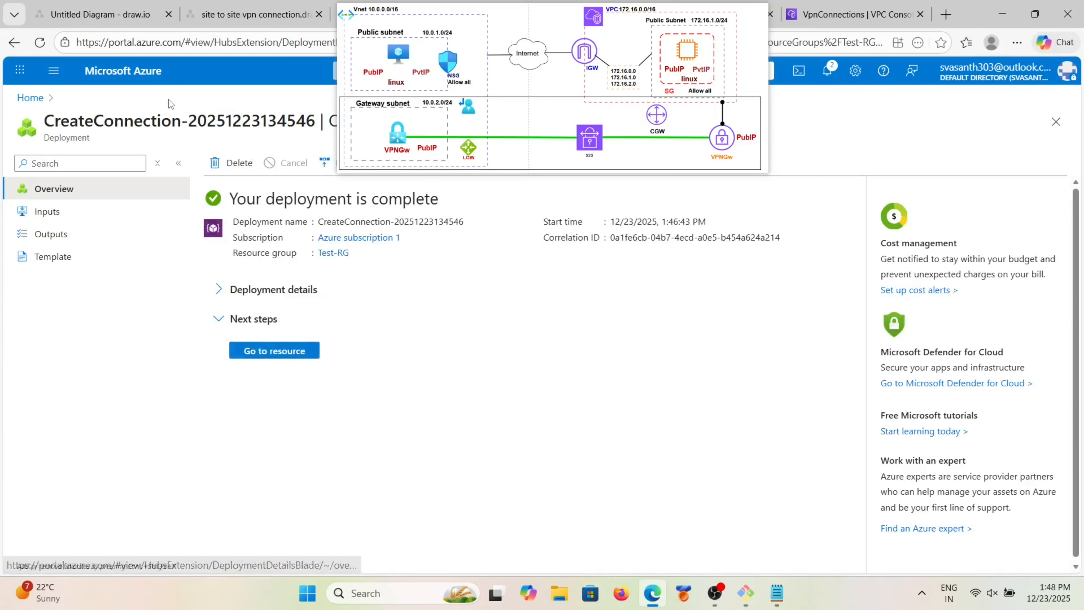
Step: Open the Test-RG resource group, view the connections of vpn-gateway and refresh the list to check the azure-aws status
left_click(54, 71)
left_click(65, 231)
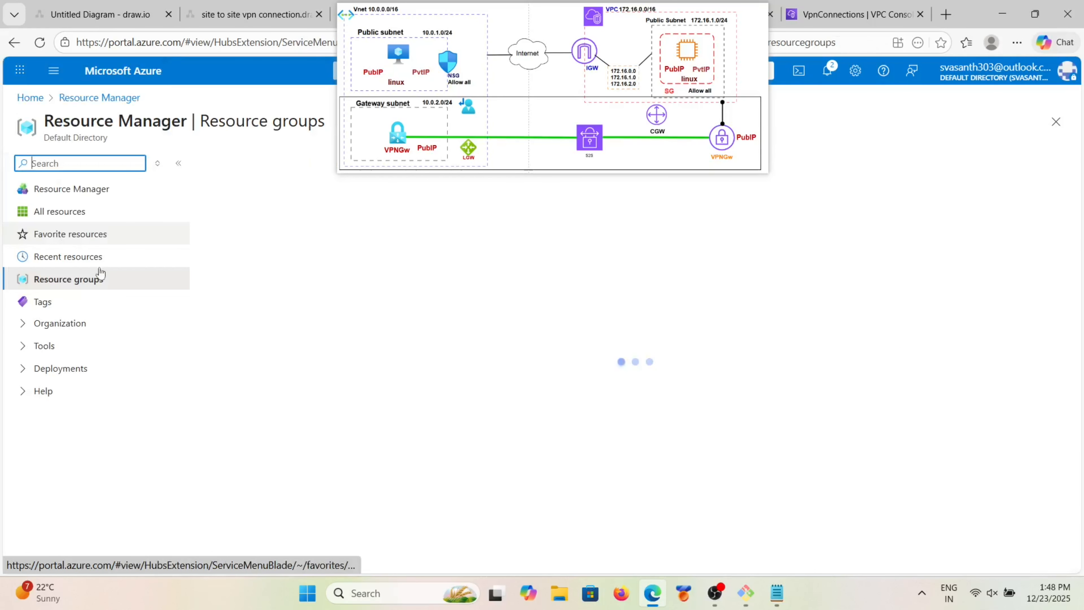
left_click(273, 345)
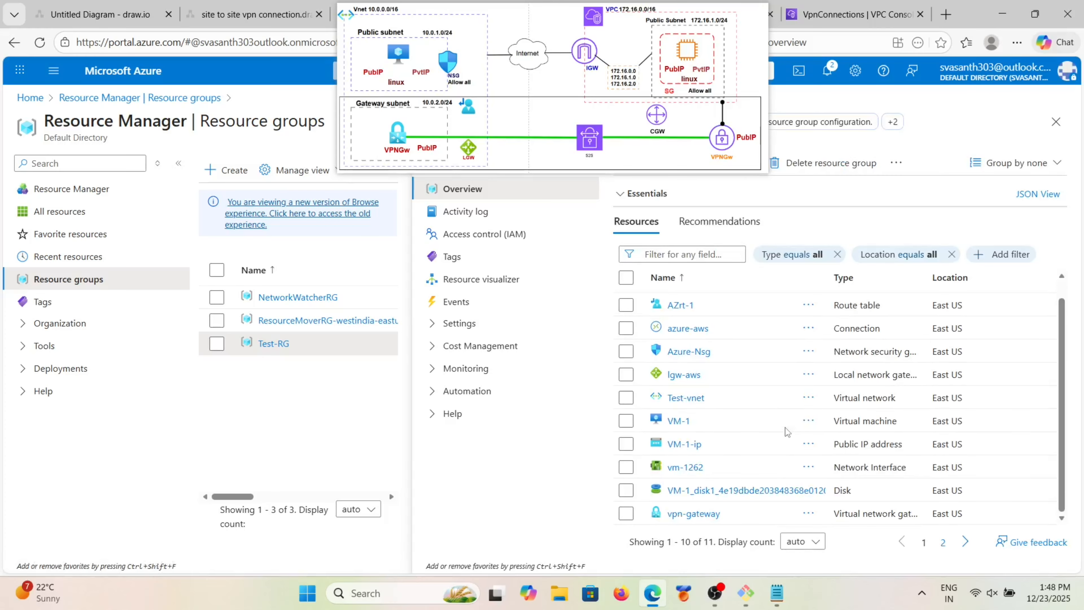
left_click(694, 514)
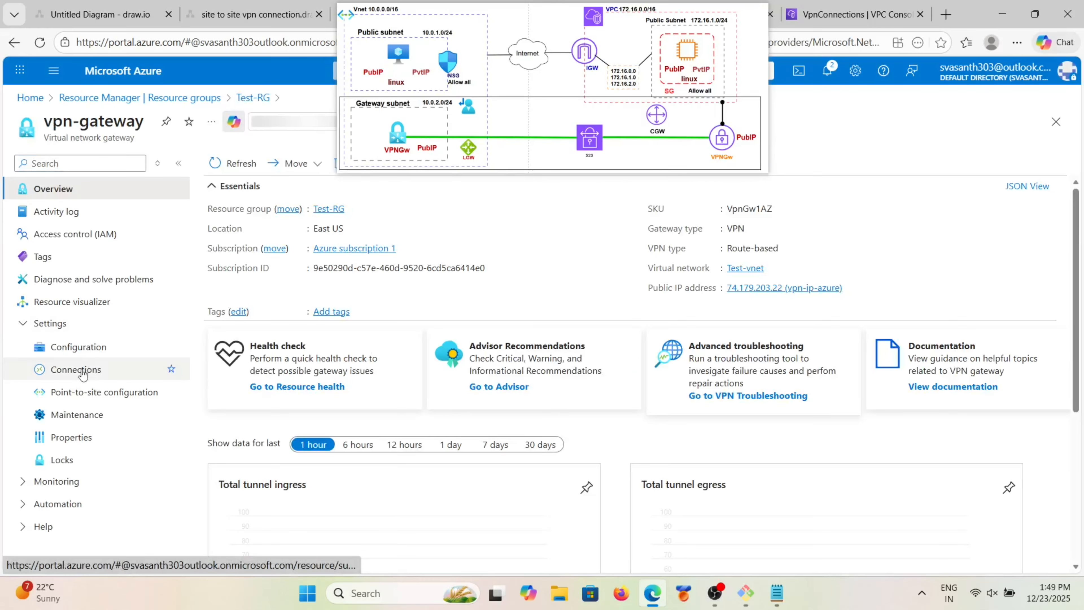
left_click(77, 369)
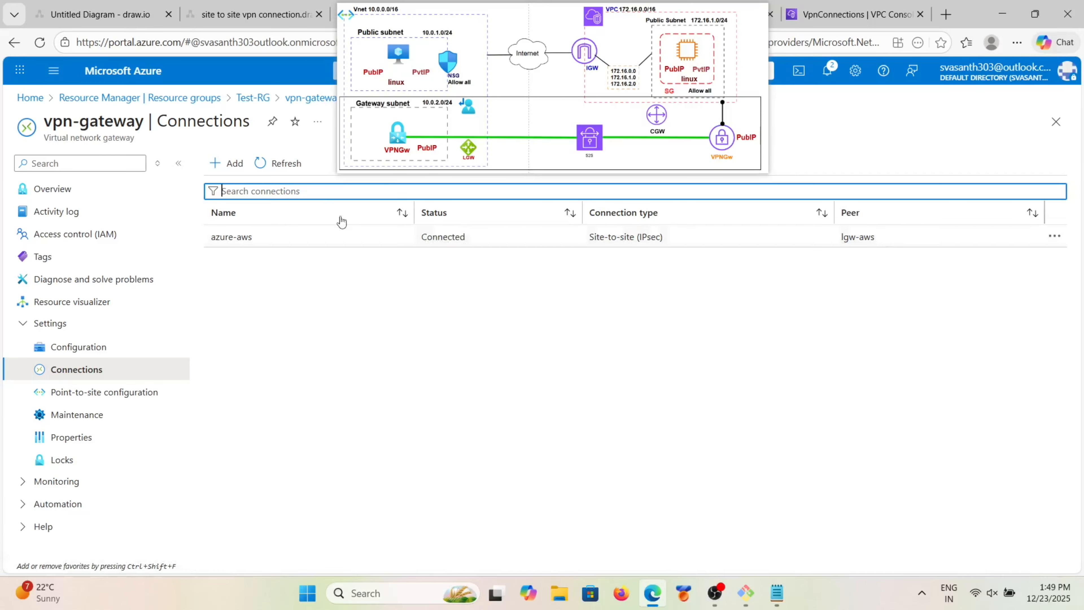
left_click(280, 163)
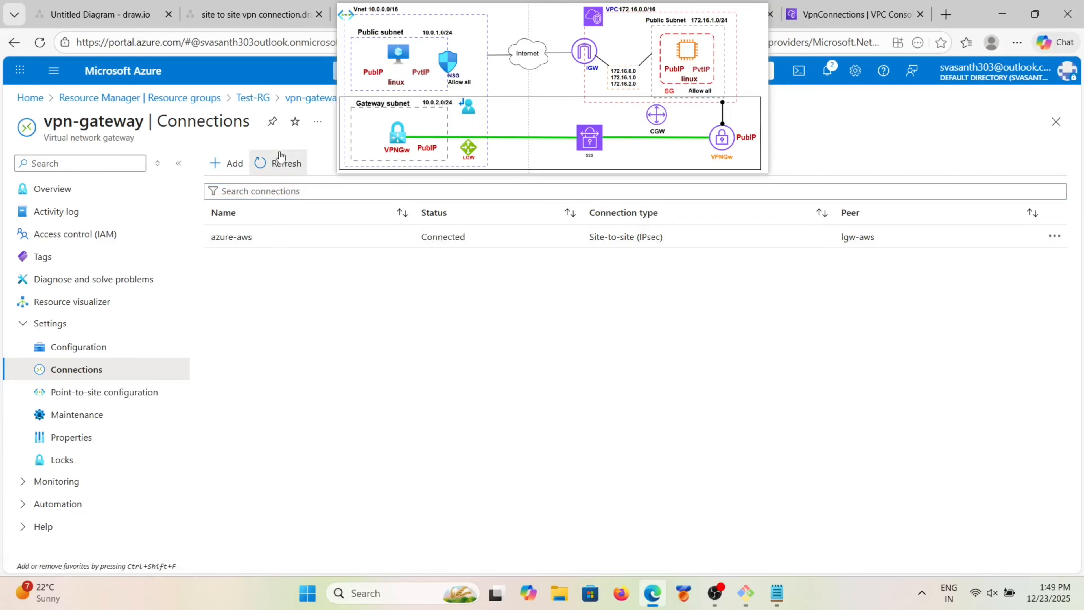
Step: Switch to the VM-1 terminal, ping the AWS instance's private address 172.16.1.16 and stop the ping after several replies
left_click(747, 591)
key("Up")
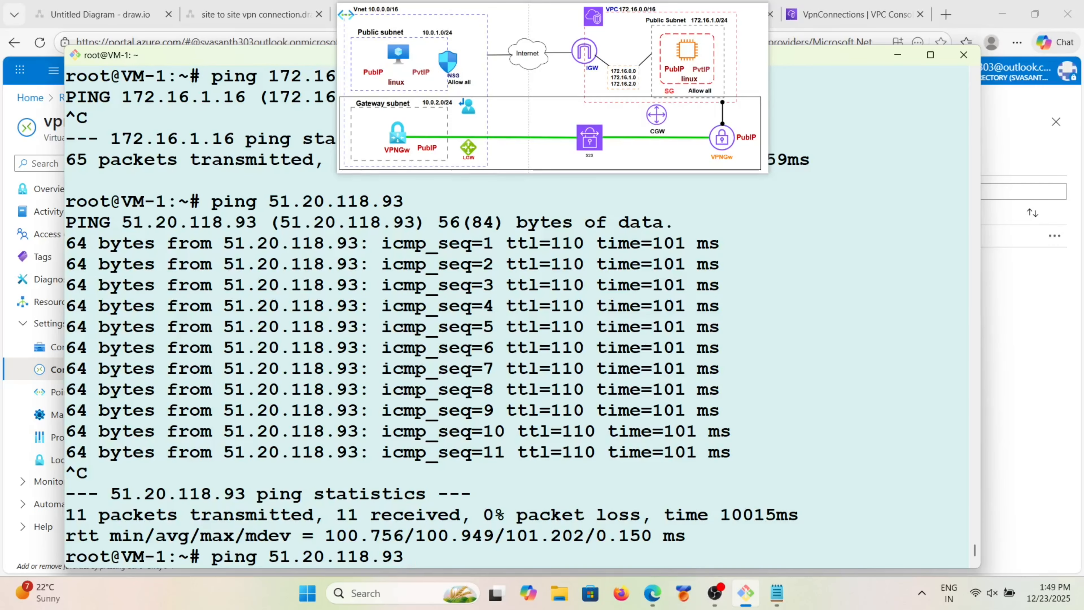
key("Up")
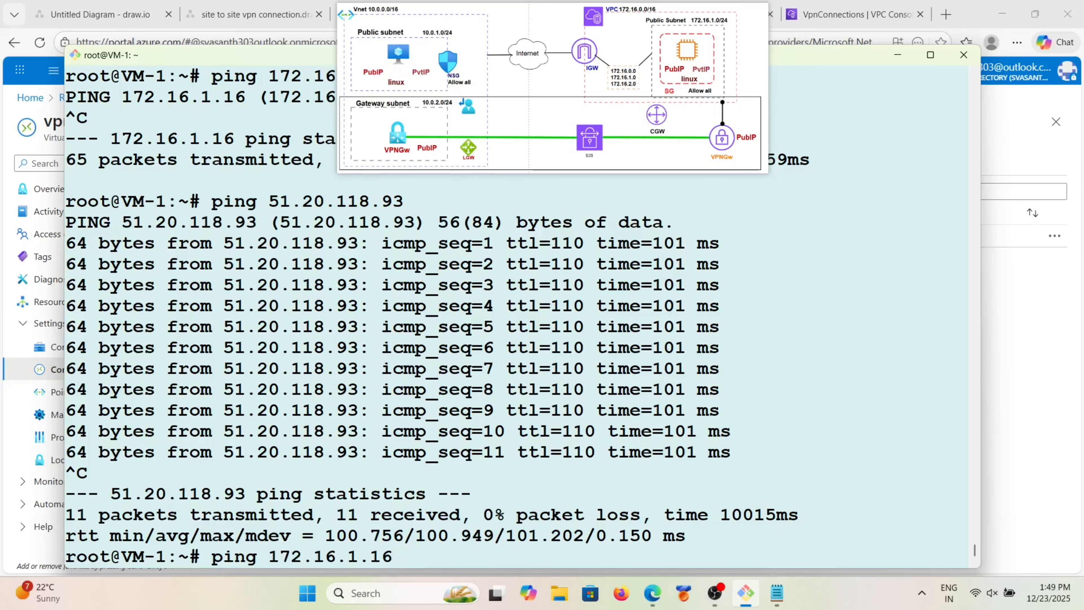
key("Return")
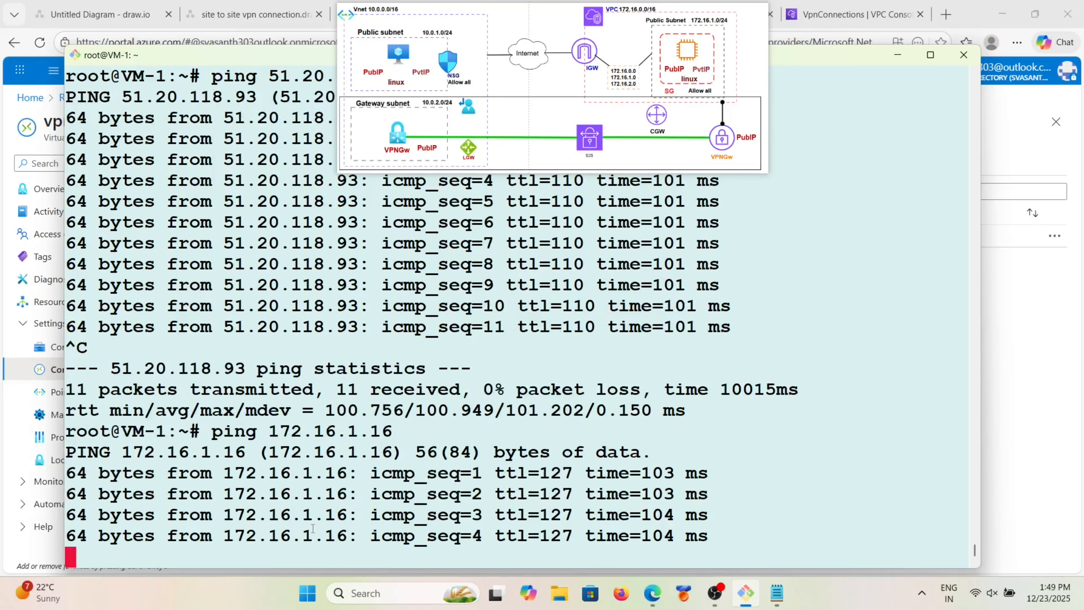
key("ctrl+c")
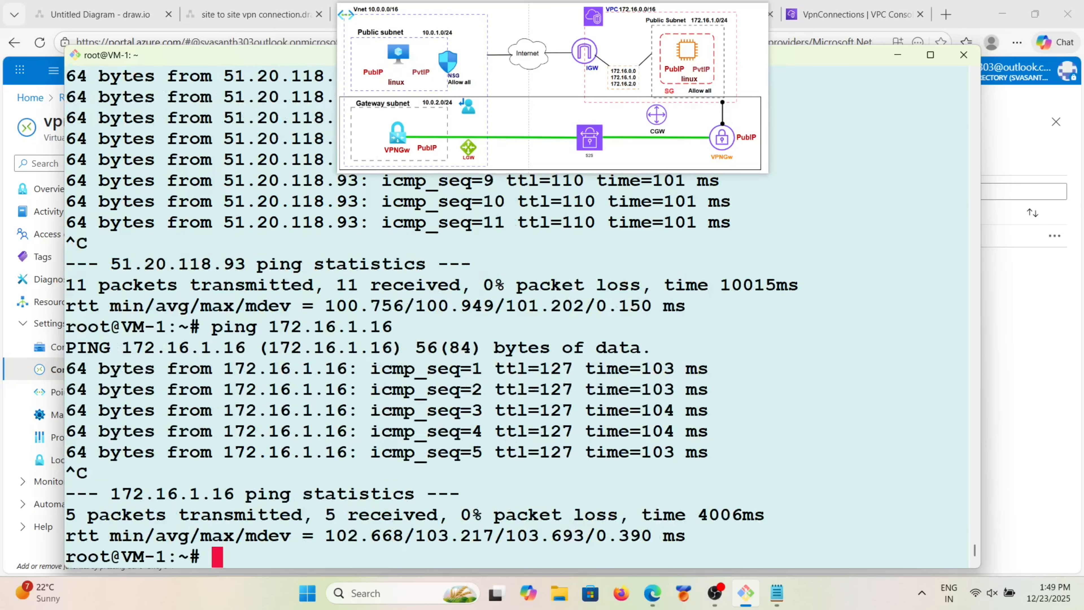
Step: Ping the AWS instance's public address 51.20.118.93 from VM-1, stop it and review the output of both pings
key("Up")
key("Up")
key("Return")
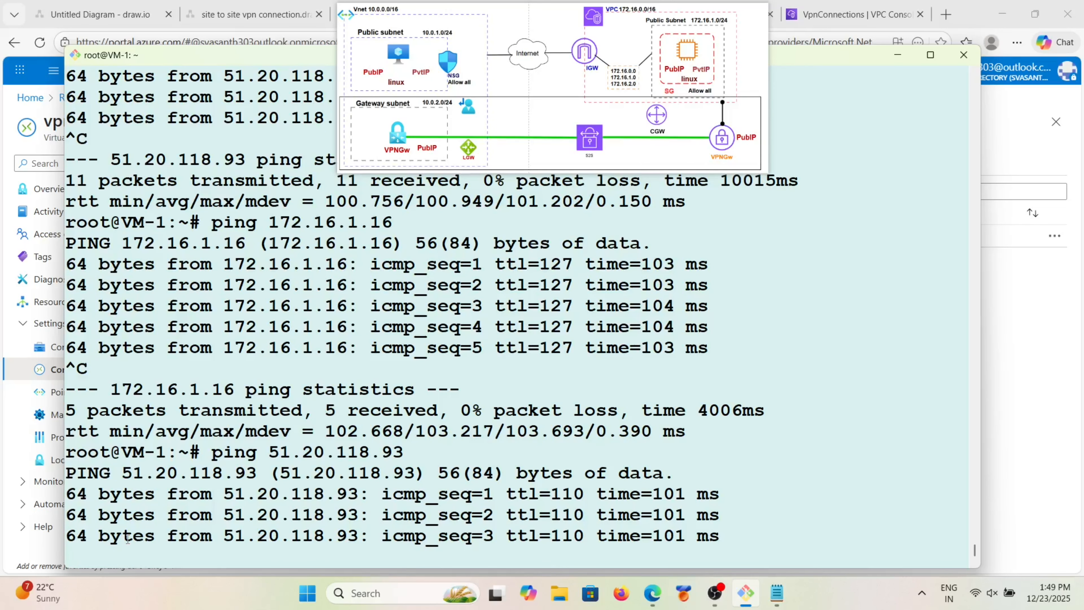
key("ctrl+c")
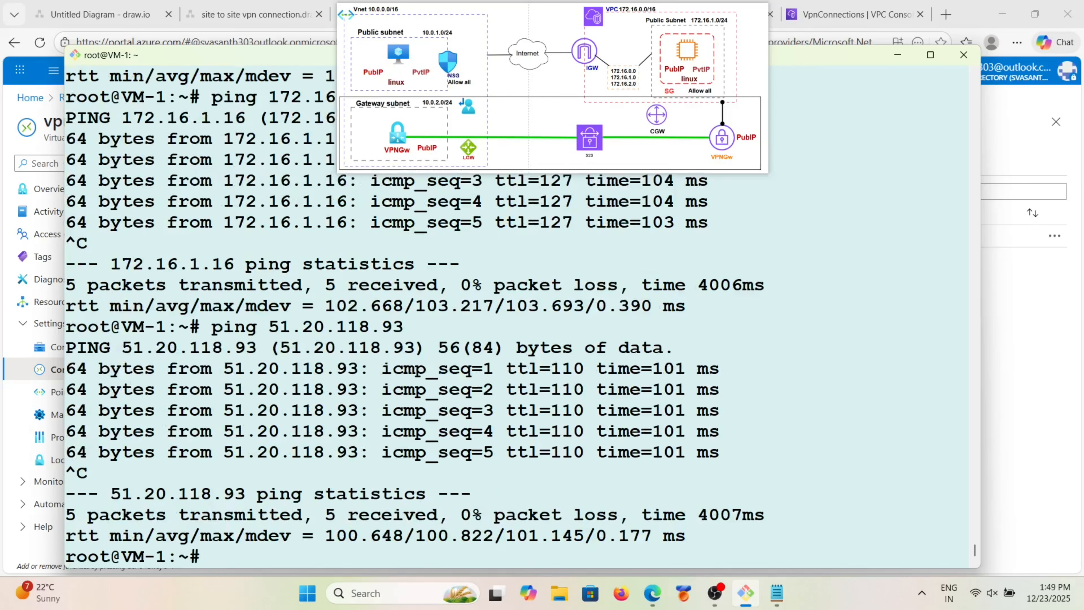
scroll(619, 283, "up", 3)
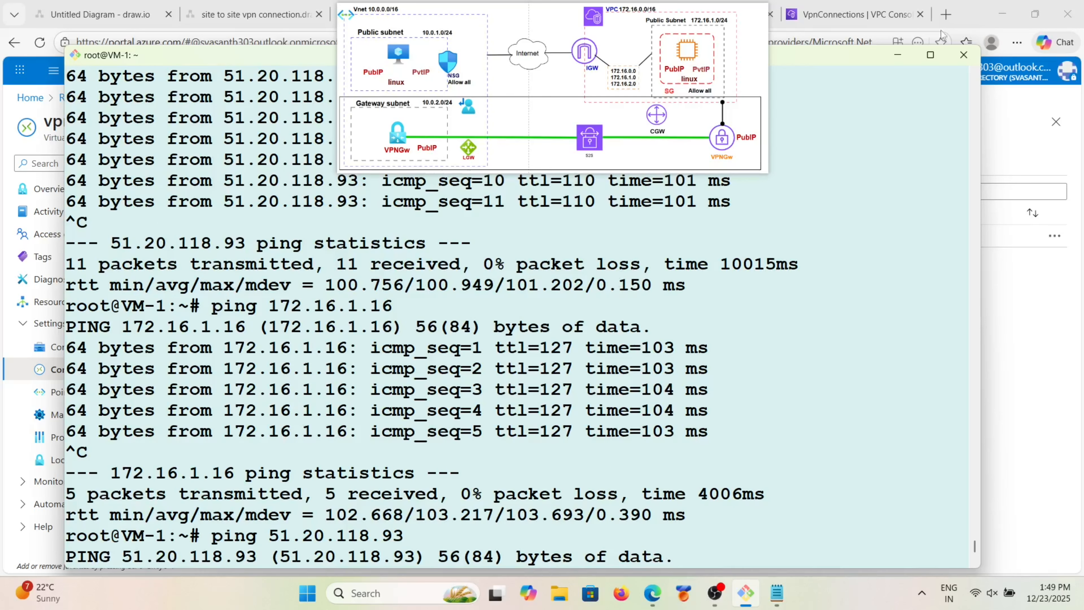
Step: Minimize the terminal, then enlarge the floating network diagram and reposition it so the whole Azure–AWS topology is in view
left_click(897, 55)
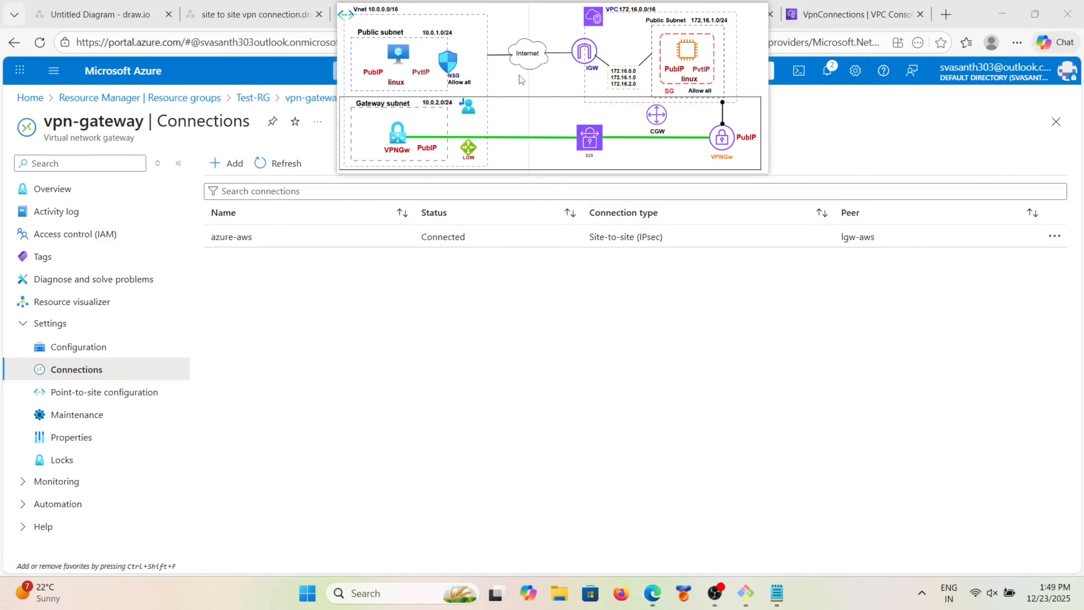
left_click_drag(540, 172, 562, 415)
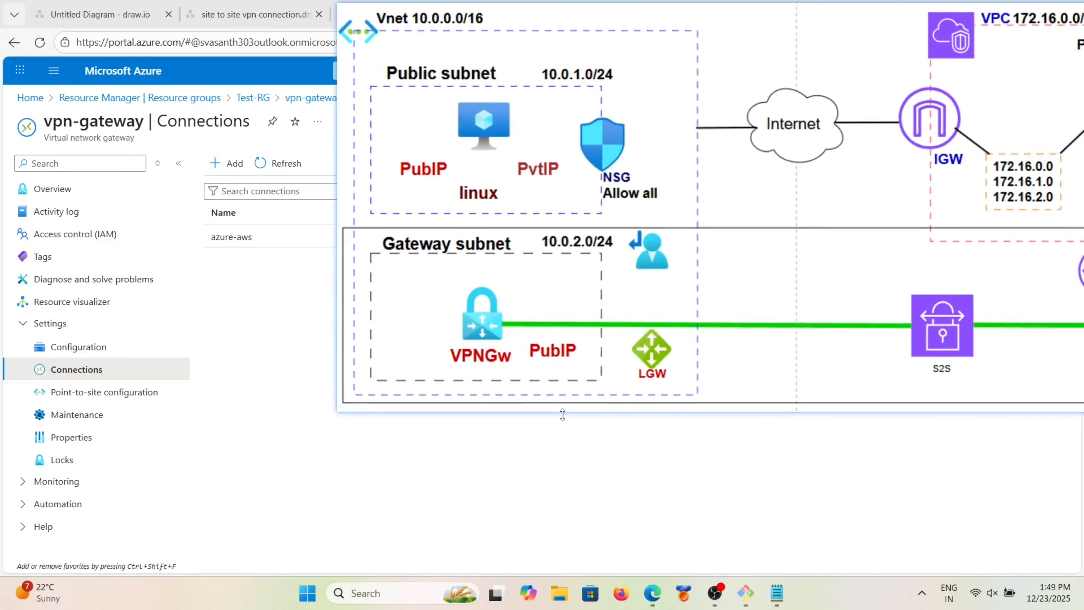
left_click_drag(802, 250, 505, 331)
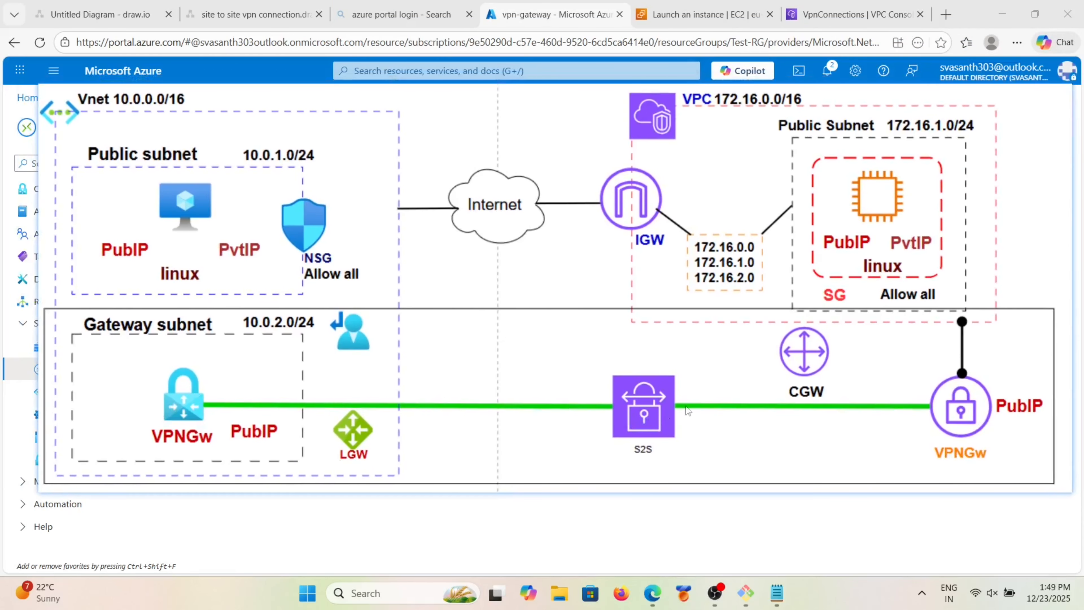